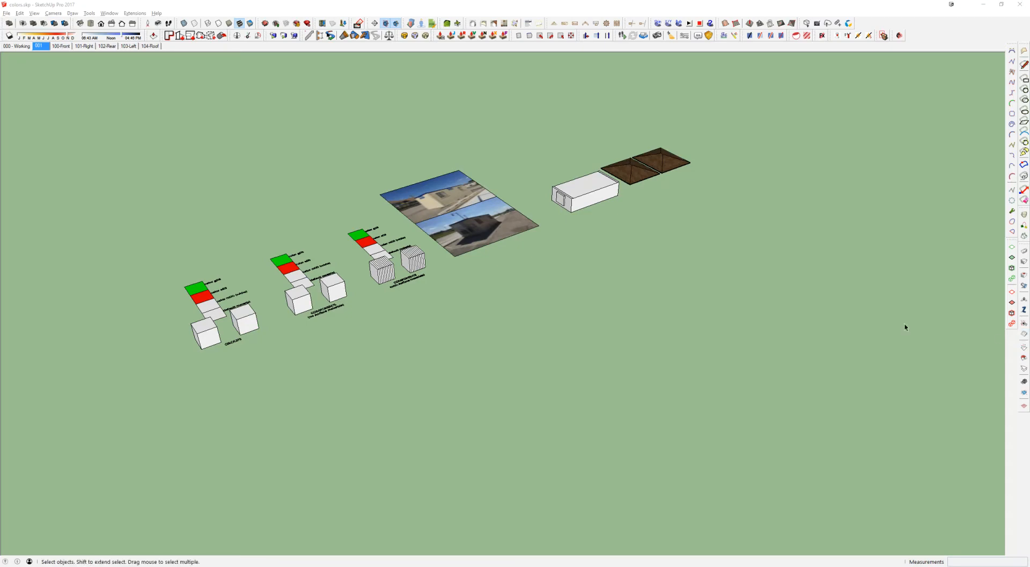
# Examine the colour swatches, group and component cubes, reference photos, white box and shingled roofs in the model
pyautogui.moveTo(160, 250); pyautogui.dragTo(177, 284, button='middle')
pyautogui.scroll(9, 260, 251)
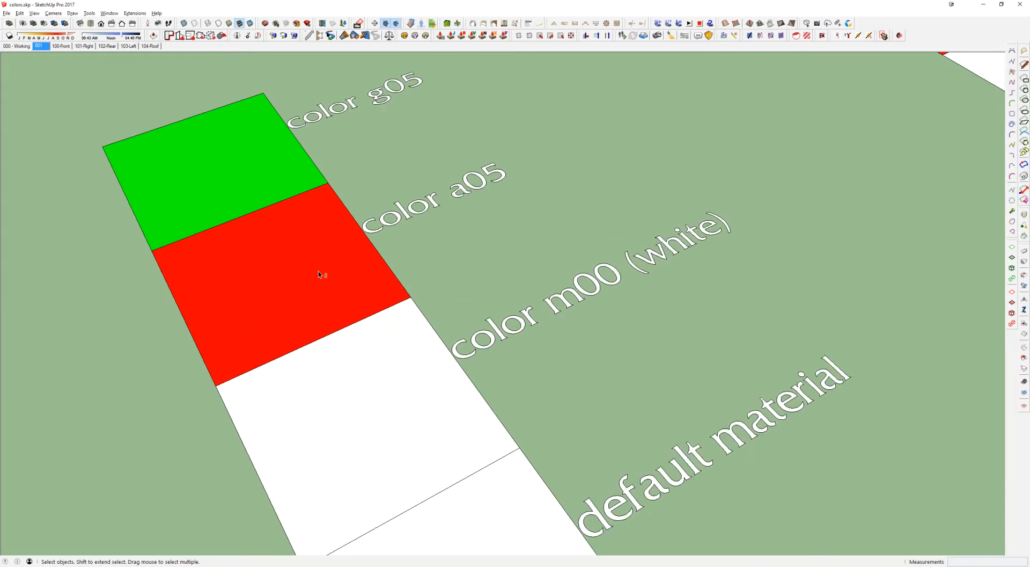
pyautogui.moveTo(318, 272); pyautogui.dragTo(375, 345, button='middle')
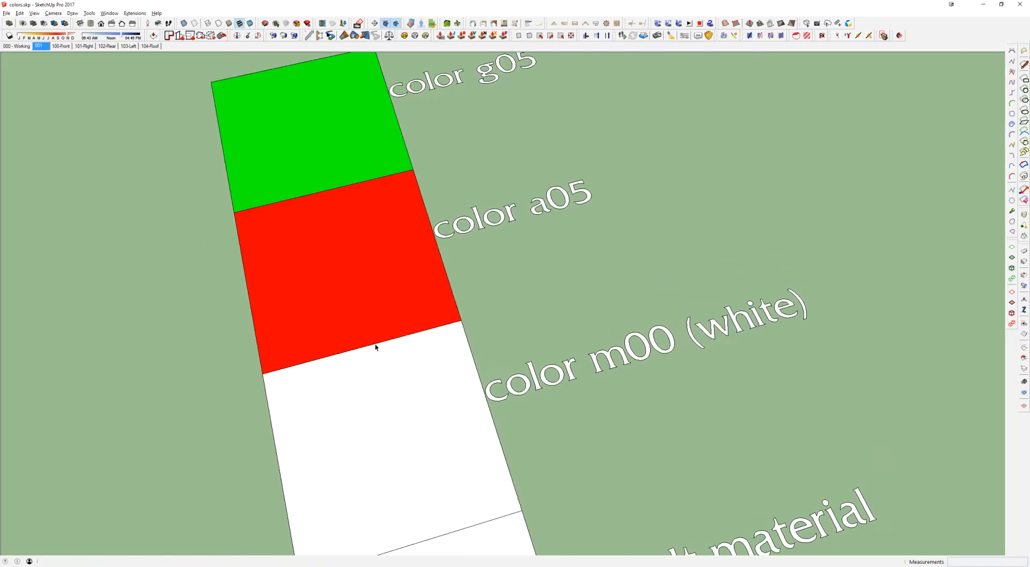
pyautogui.click(353, 262)
pyautogui.scroll(-5, 436, 230)
pyautogui.keyDown('shift'); pyautogui.moveTo(752, 203); pyautogui.dragTo(92, 345, button='middle'); pyautogui.keyUp('shift')
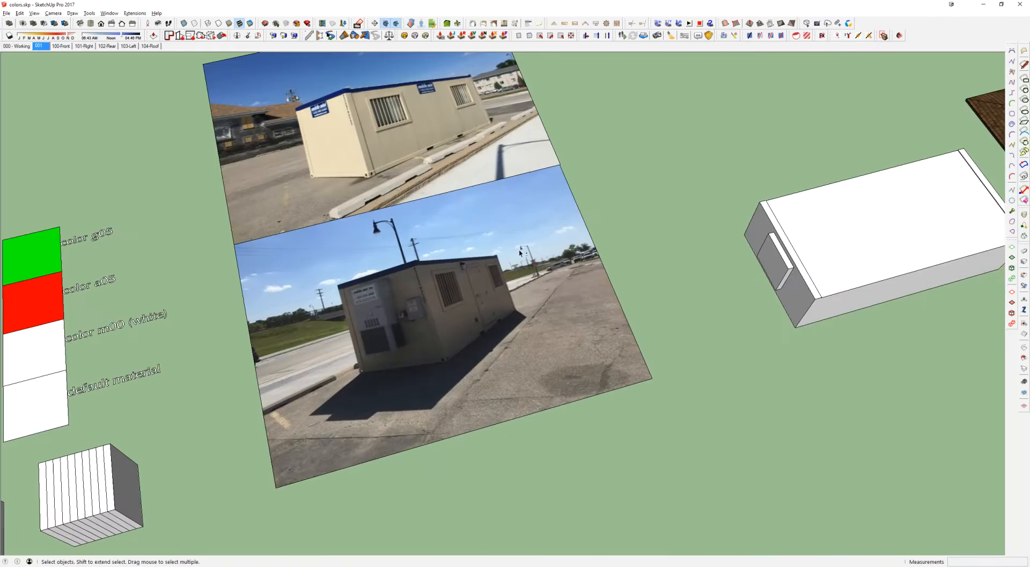
pyautogui.keyDown('shift'); pyautogui.moveTo(818, 206); pyautogui.dragTo(306, 296, button='middle'); pyautogui.keyUp('shift')
pyautogui.scroll(6, 616, 233)
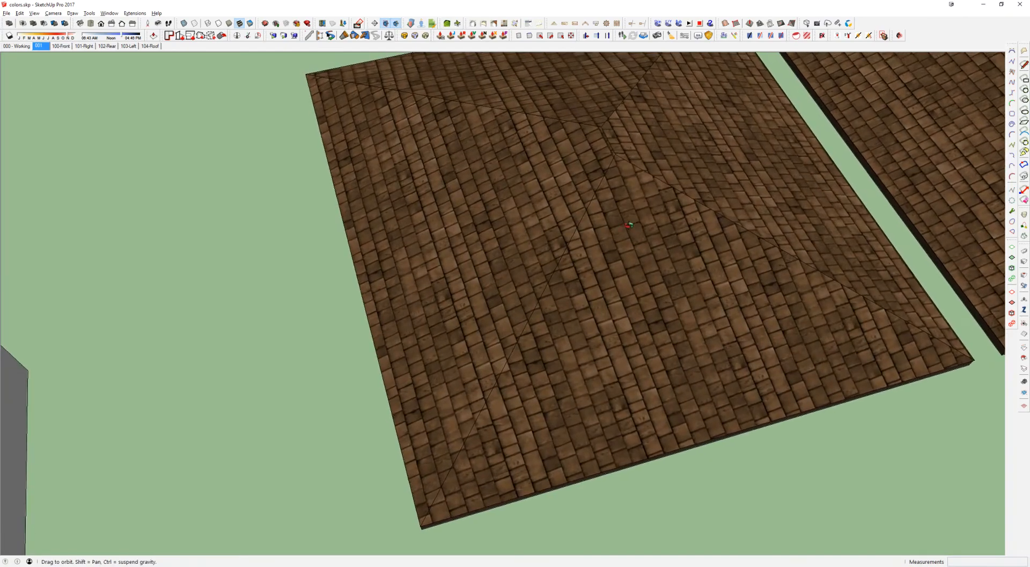
pyautogui.scroll(-5, 619, 224)
pyautogui.scroll(-3, 603, 238)
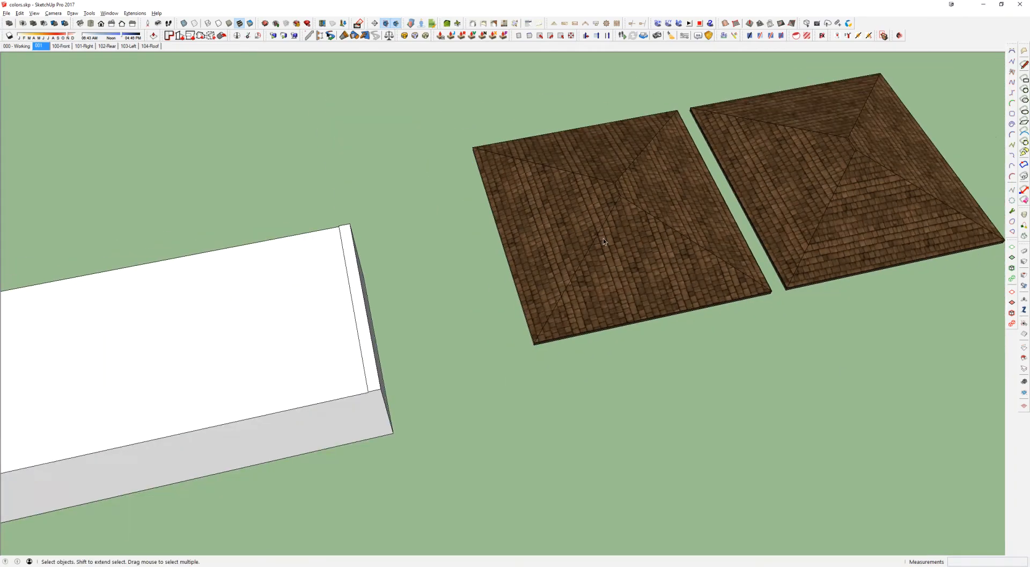
pyautogui.keyDown('shift'); pyautogui.moveTo(335, 290); pyautogui.dragTo(725, 182, button='middle'); pyautogui.keyUp('shift')
pyautogui.scroll(-2, 733, 178)
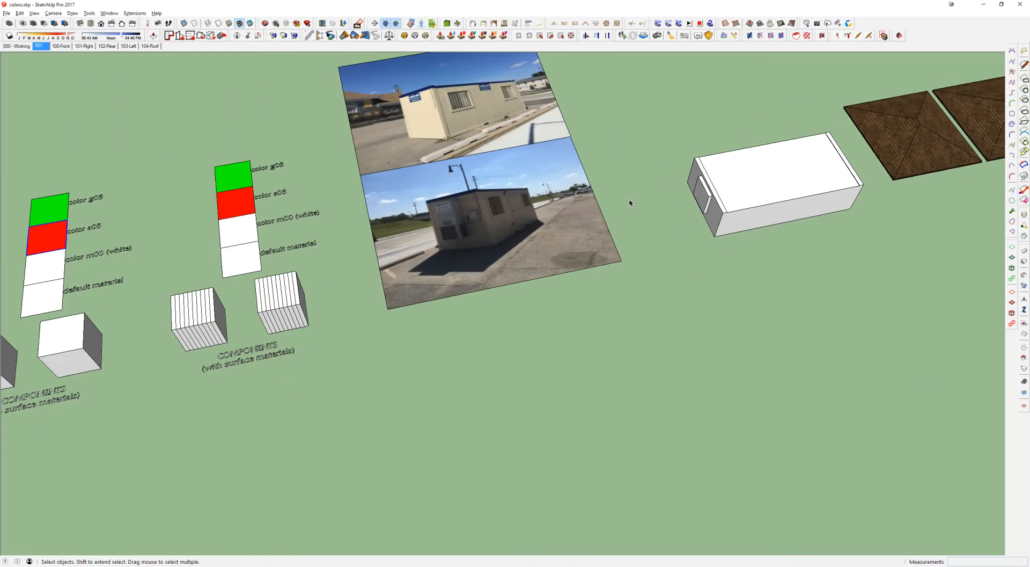
pyautogui.keyDown('shift'); pyautogui.moveTo(231, 263); pyautogui.dragTo(652, 219, button='middle'); pyautogui.keyUp('shift')
pyautogui.moveTo(562, 244); pyautogui.dragTo(570, 221, button='middle')
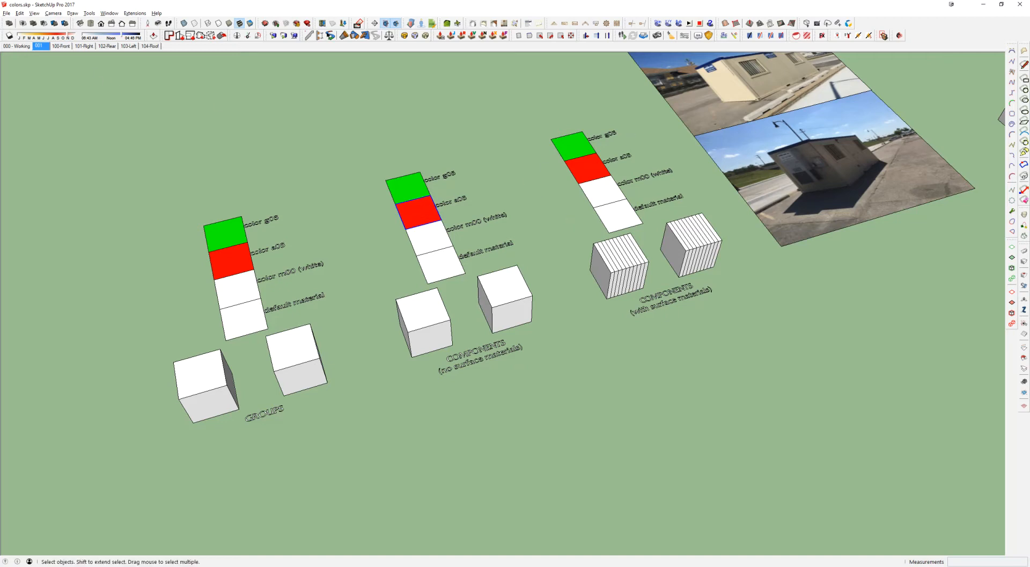
# Bring the Default Tray into the drawing area and place it beside the component samples with Materials expanded
pyautogui.moveTo(0, 103); pyautogui.dragTo(495, 96)
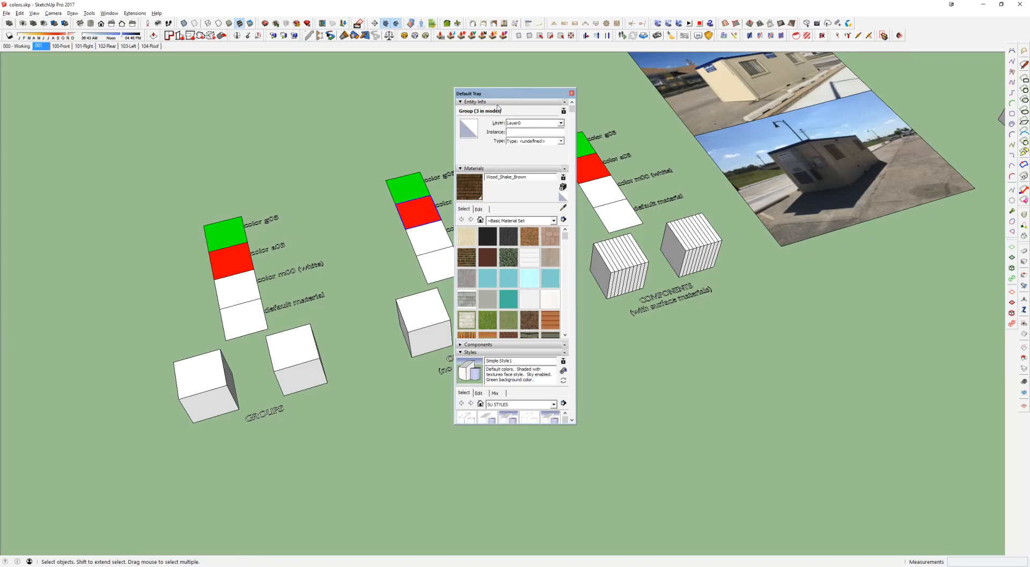
pyautogui.click(479, 169)
pyautogui.click(497, 169)
pyautogui.moveTo(504, 93); pyautogui.dragTo(658, 93)
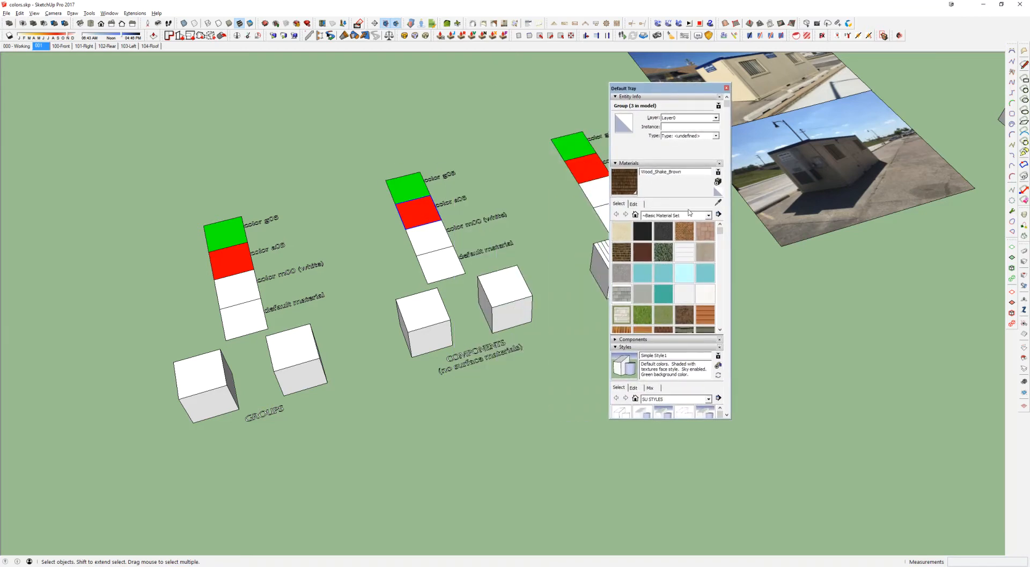
# Make the default material the current paint material and show the In Model materials
pyautogui.click(624, 180)
pyautogui.click(717, 191)
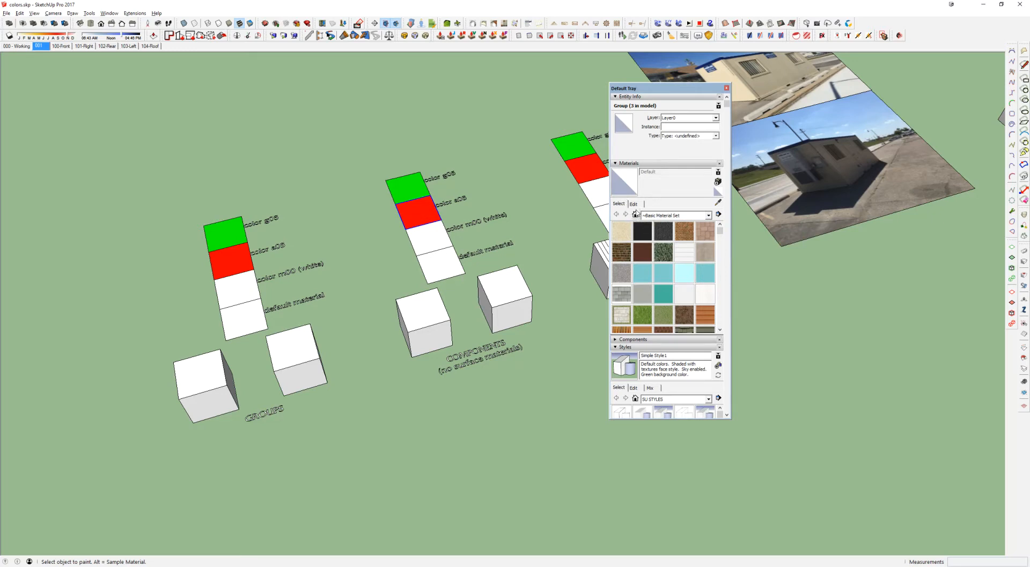
pyautogui.click(635, 215)
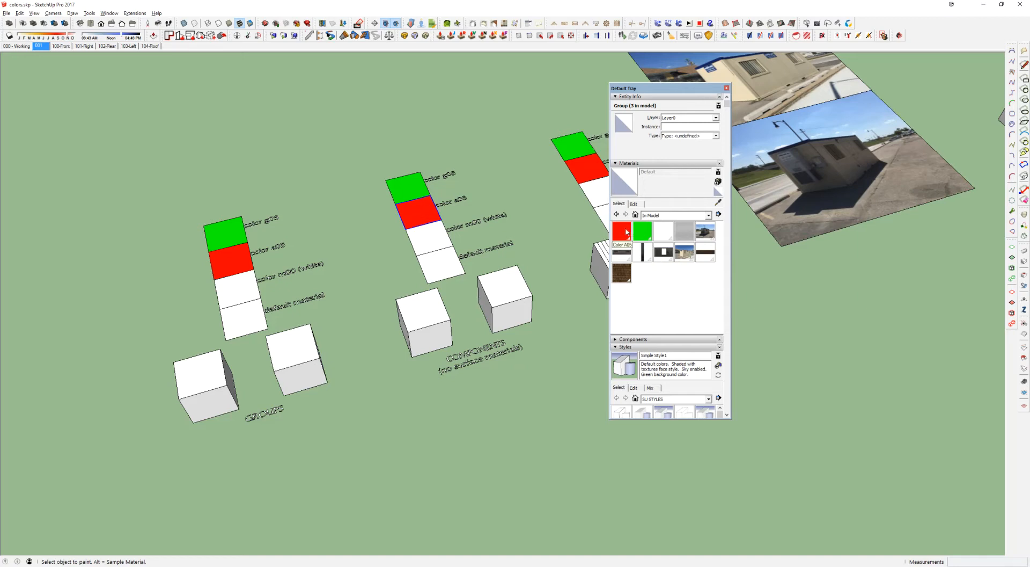
pyautogui.click(652, 216)
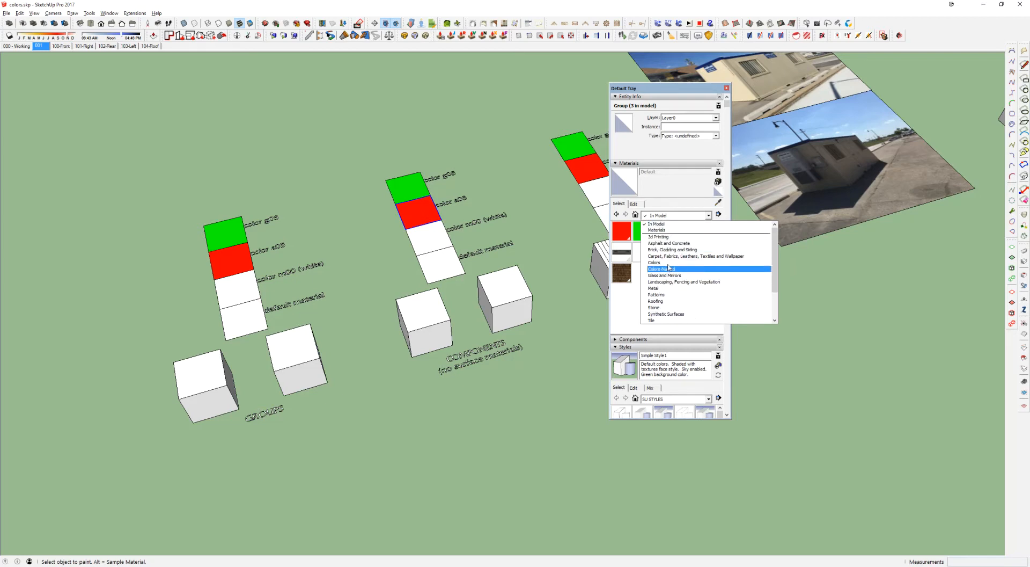
pyautogui.click(709, 214)
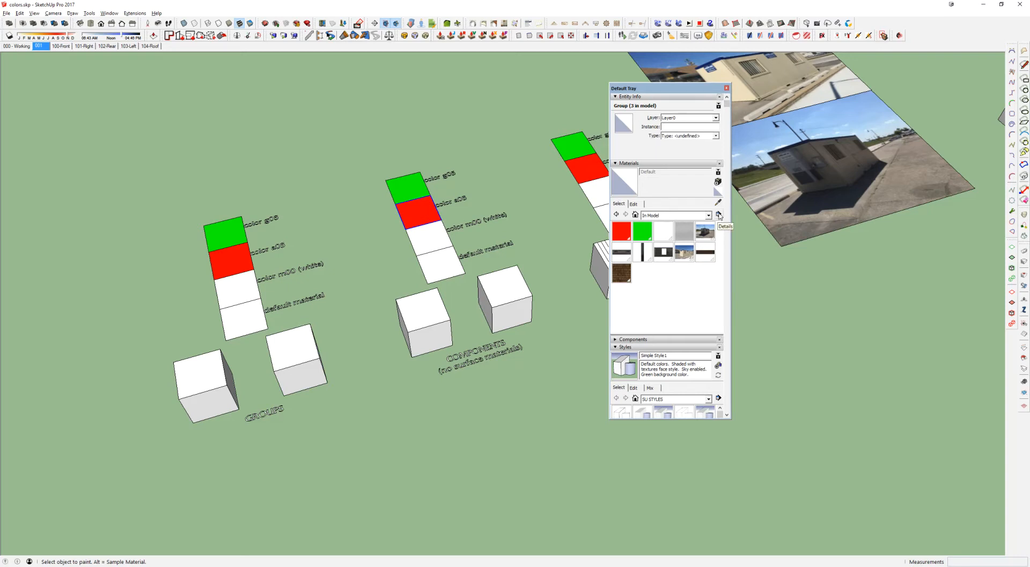
# Start opening a material collection and browse to the SU MATERIALS folder inside the SKP folder
pyautogui.click(719, 214)
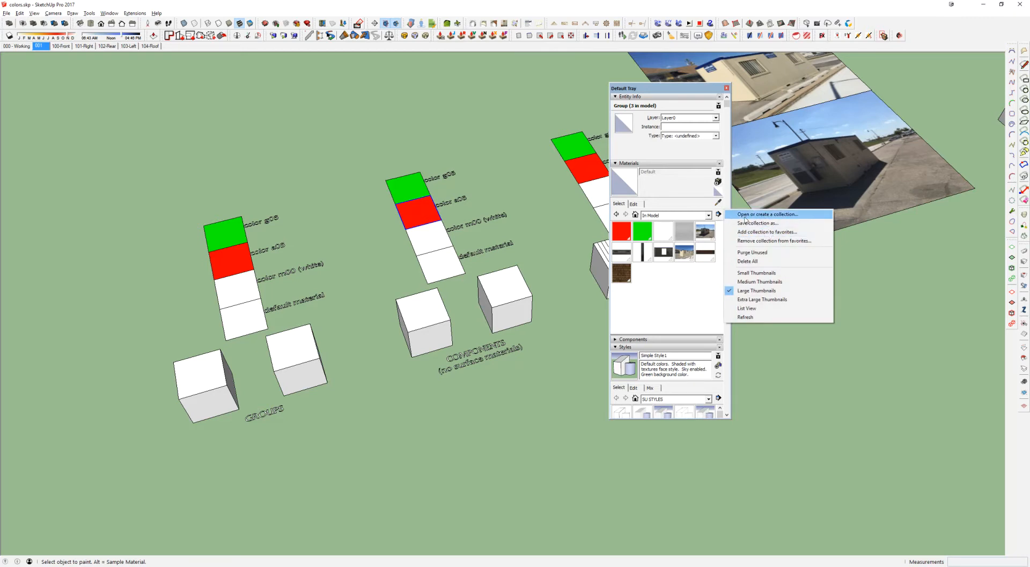
pyautogui.click(787, 215)
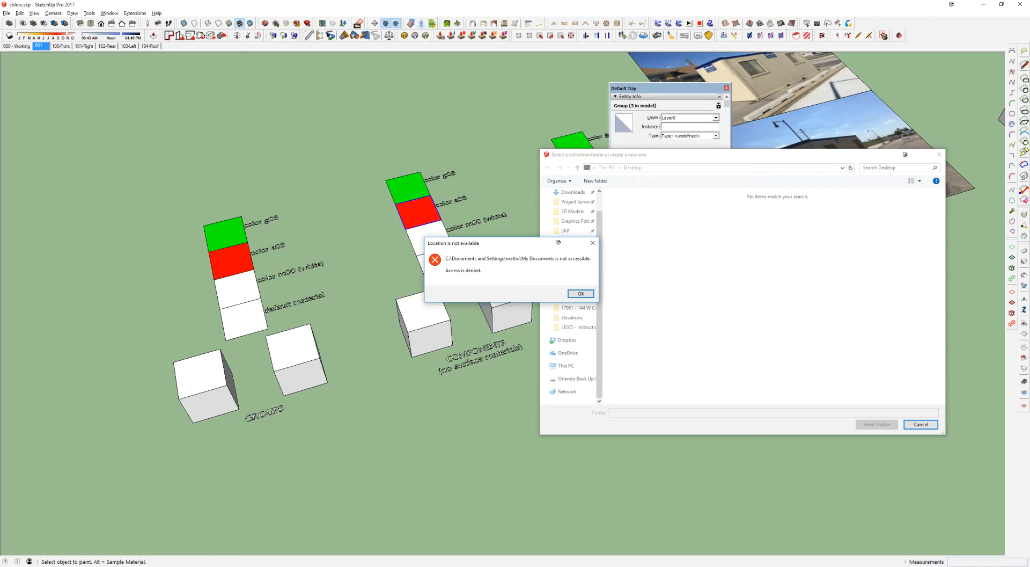
pyautogui.press('XF86AudioMute')
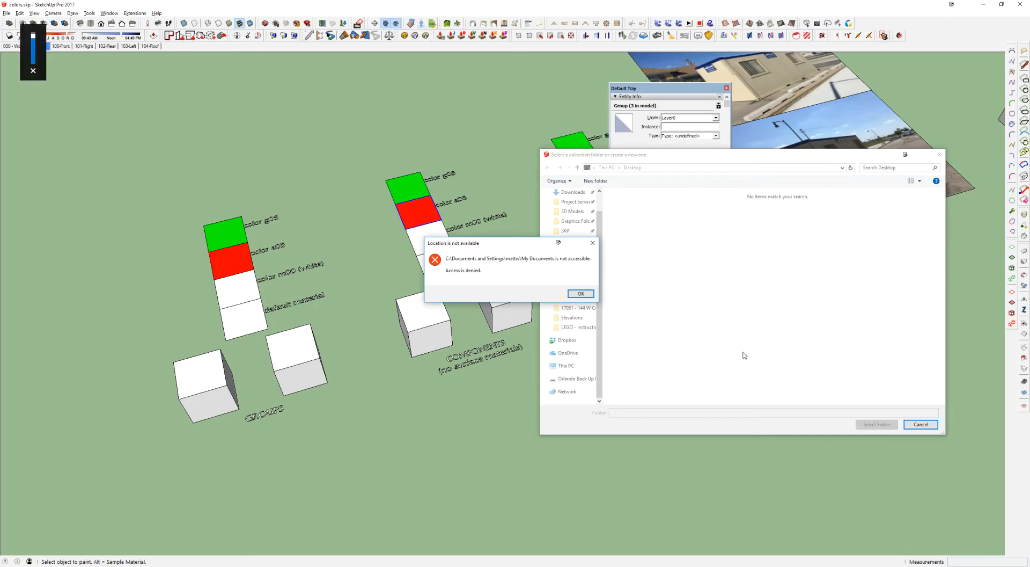
pyautogui.click(581, 293)
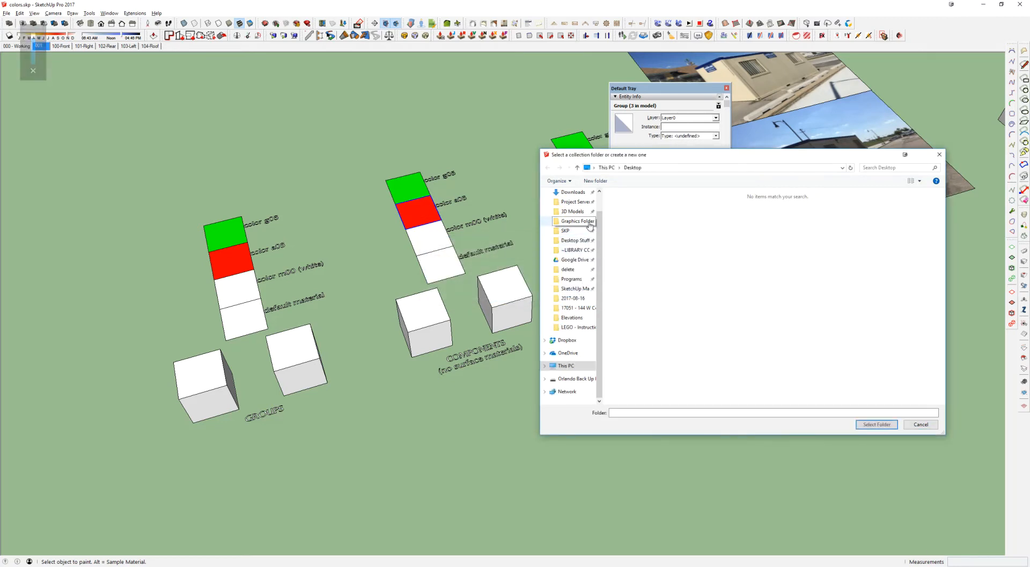
pyautogui.scroll(1, 577, 231)
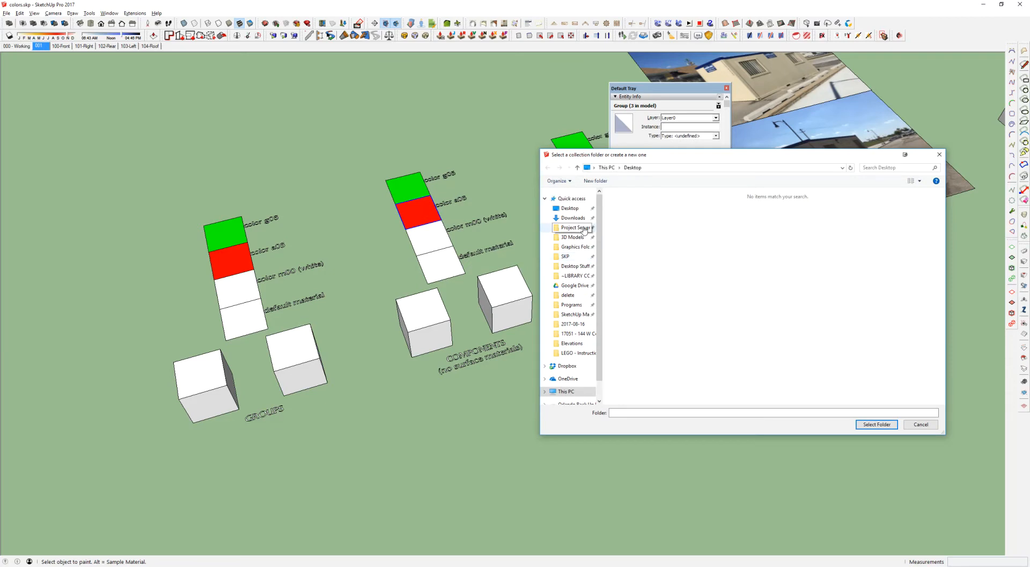
pyautogui.click(565, 257)
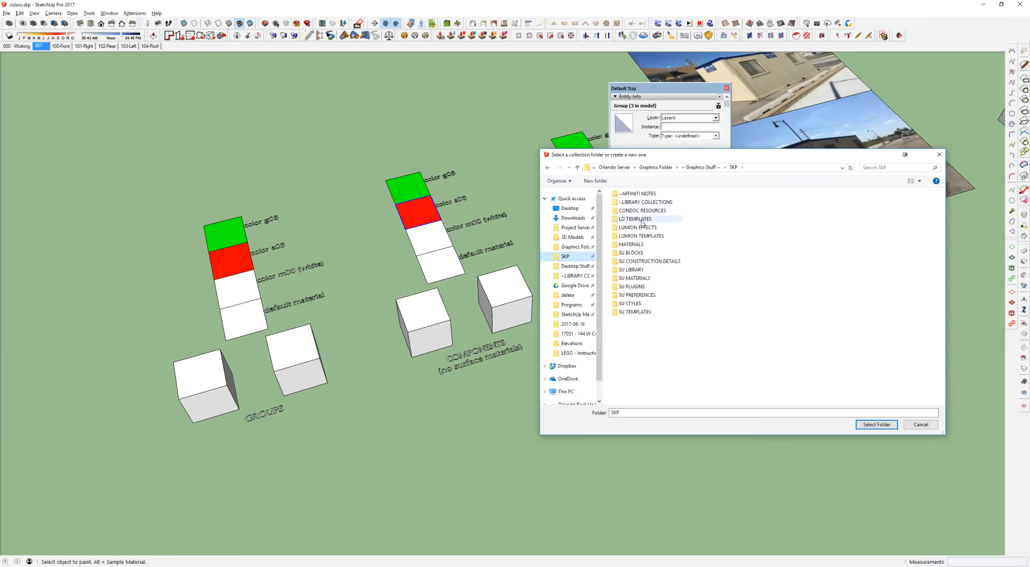
pyautogui.doubleClick(628, 245)
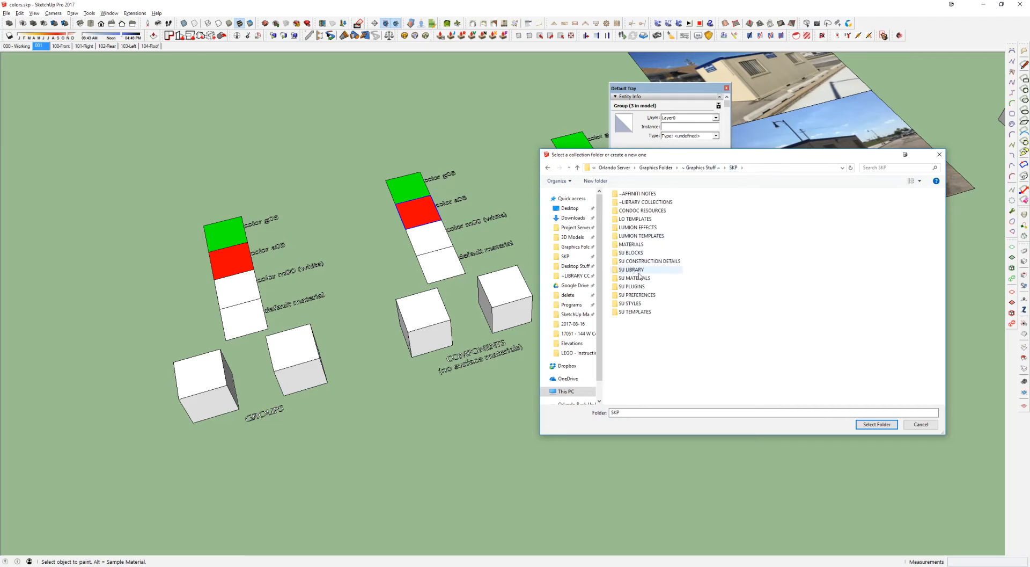
pyautogui.doubleClick(637, 277)
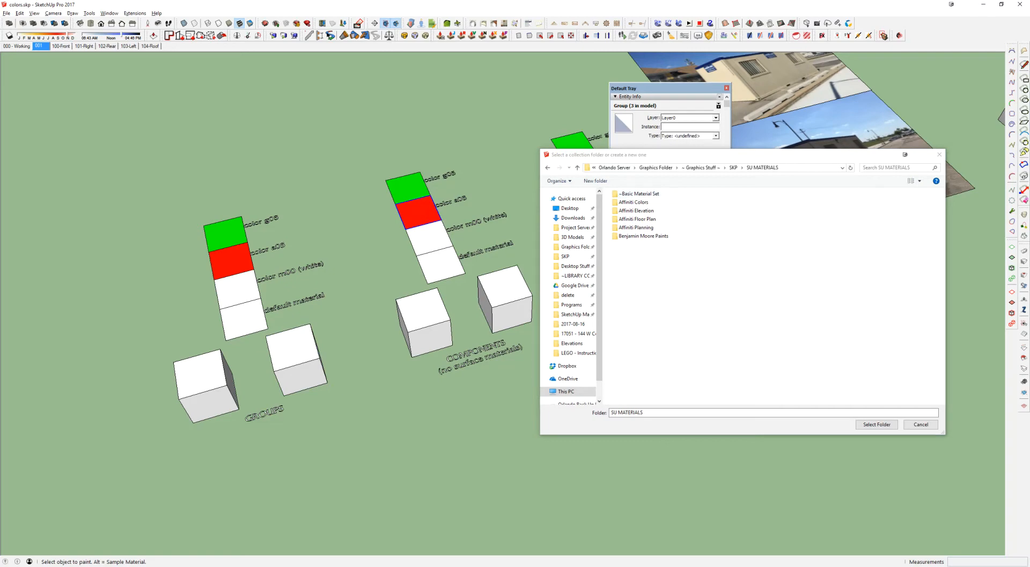
# Inspect the SU MATERIALS folder under Library - SketchUp on the Architect (M:) drive in File Explorer, and cancel the collection folder selection
pyautogui.moveTo(591, 113); pyautogui.dragTo(525, 127)
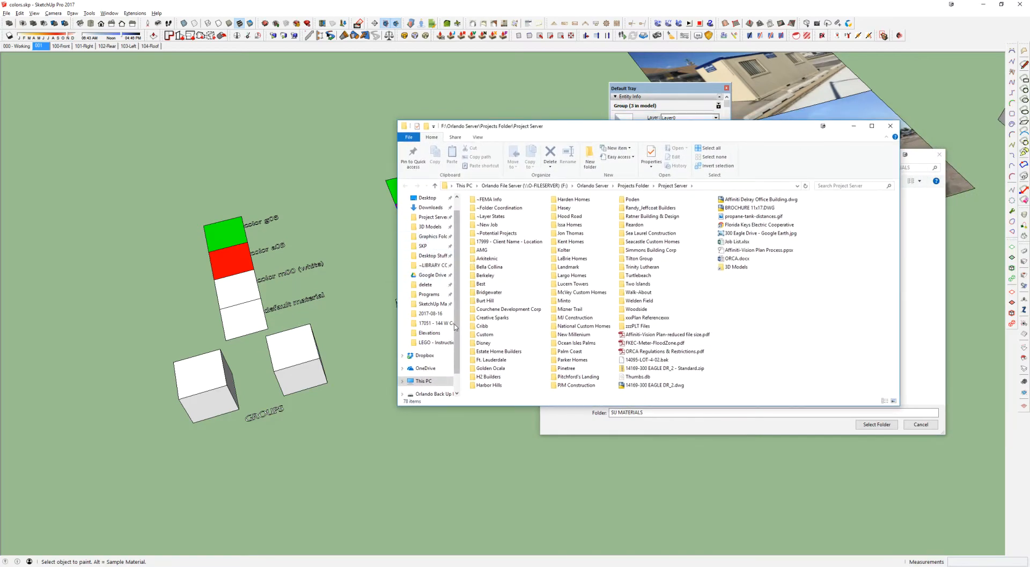
pyautogui.scroll(-2, 425, 368)
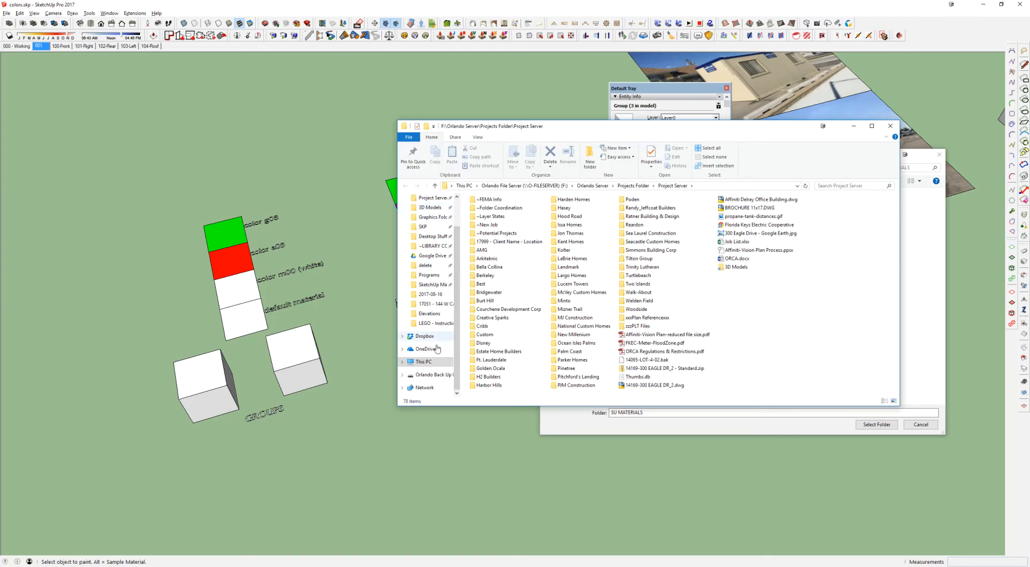
pyautogui.click(423, 362)
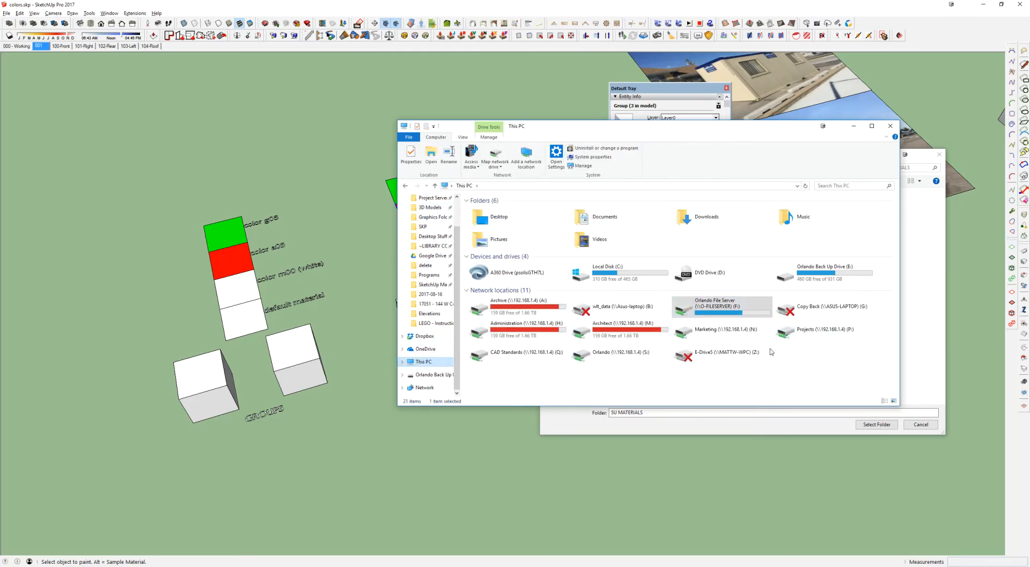
pyautogui.doubleClick(631, 329)
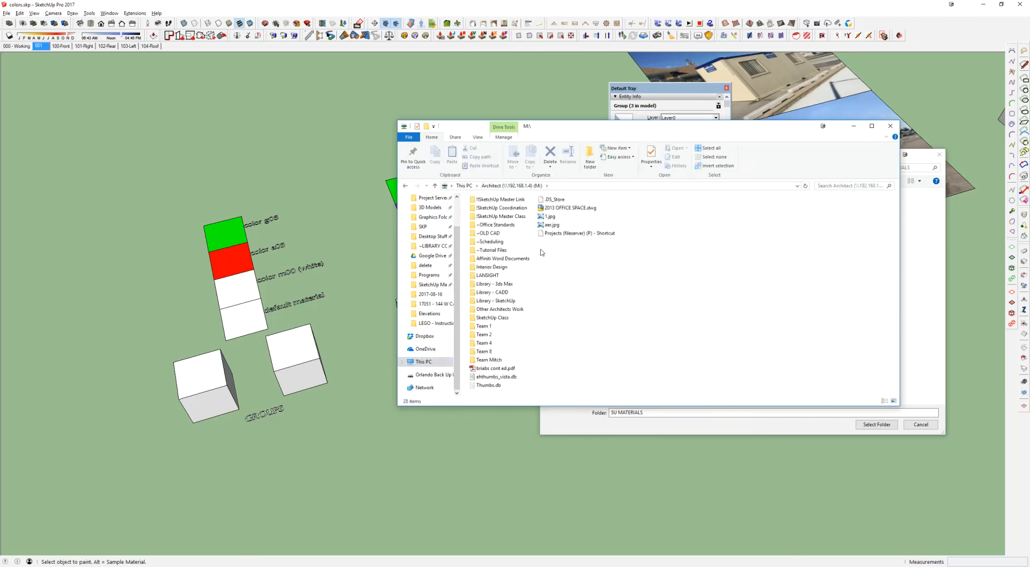
pyautogui.doubleClick(491, 302)
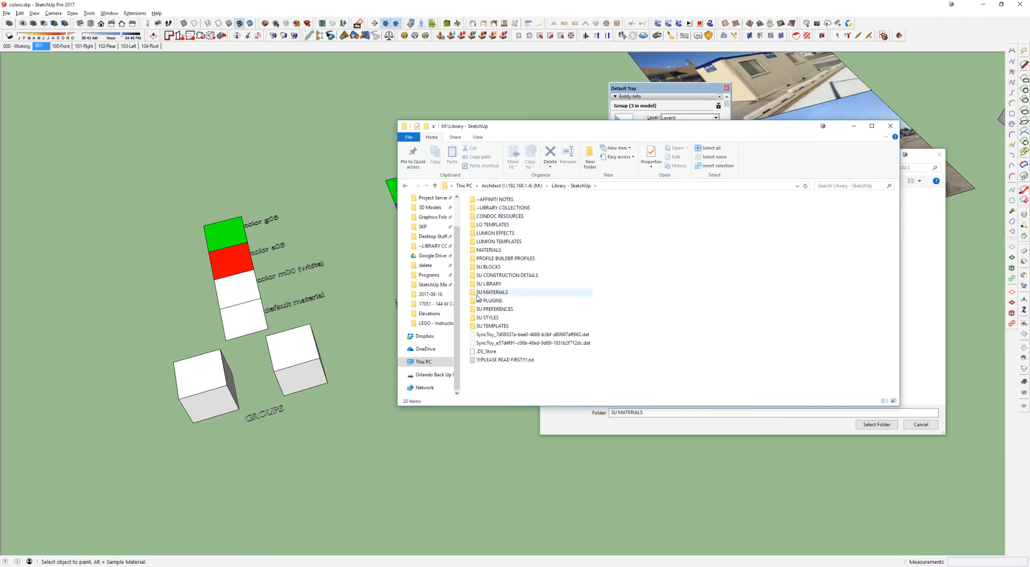
pyautogui.doubleClick(489, 293)
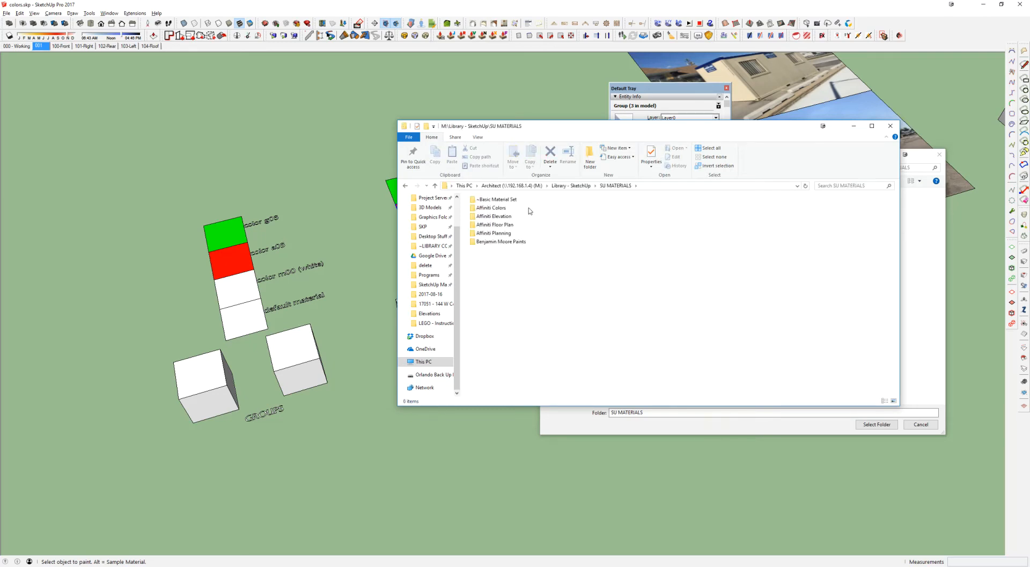
pyautogui.click(600, 185)
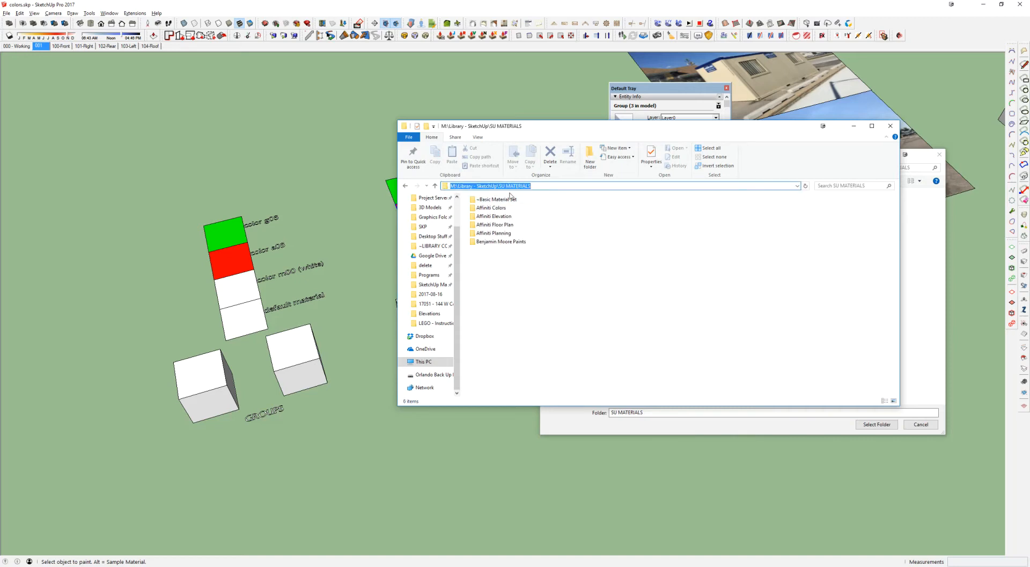
pyautogui.click(538, 235)
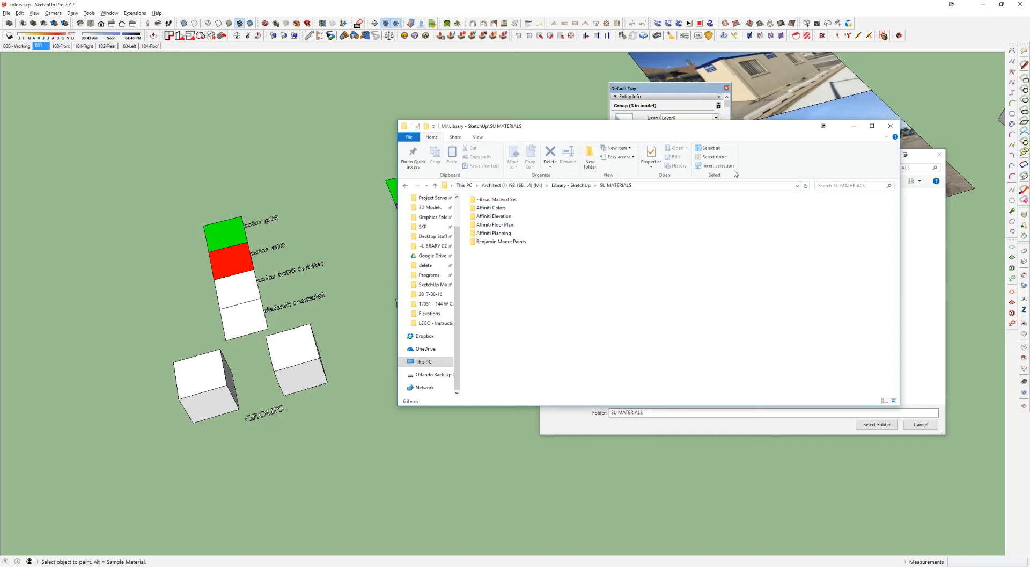
pyautogui.click(889, 129)
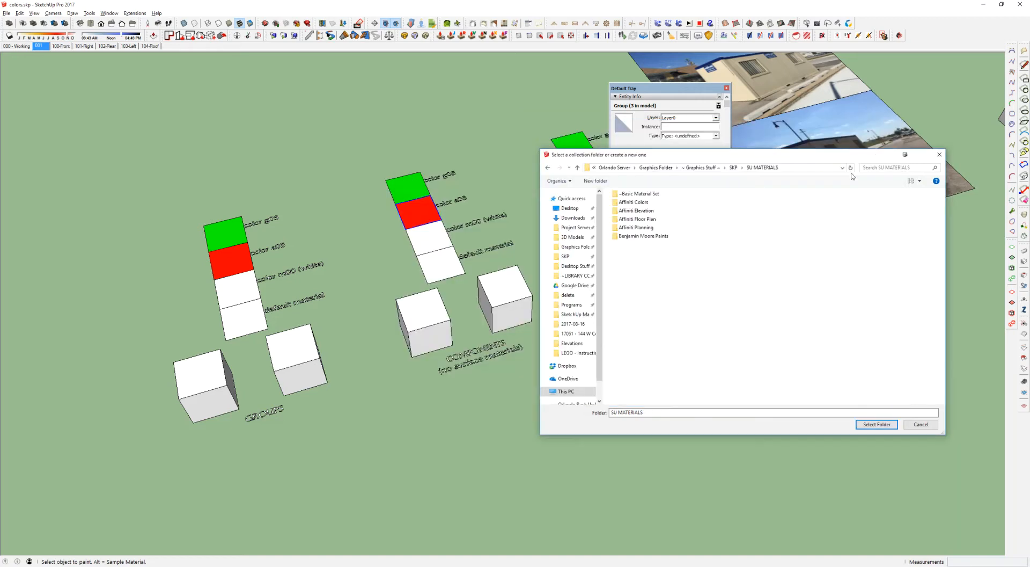
pyautogui.click(920, 425)
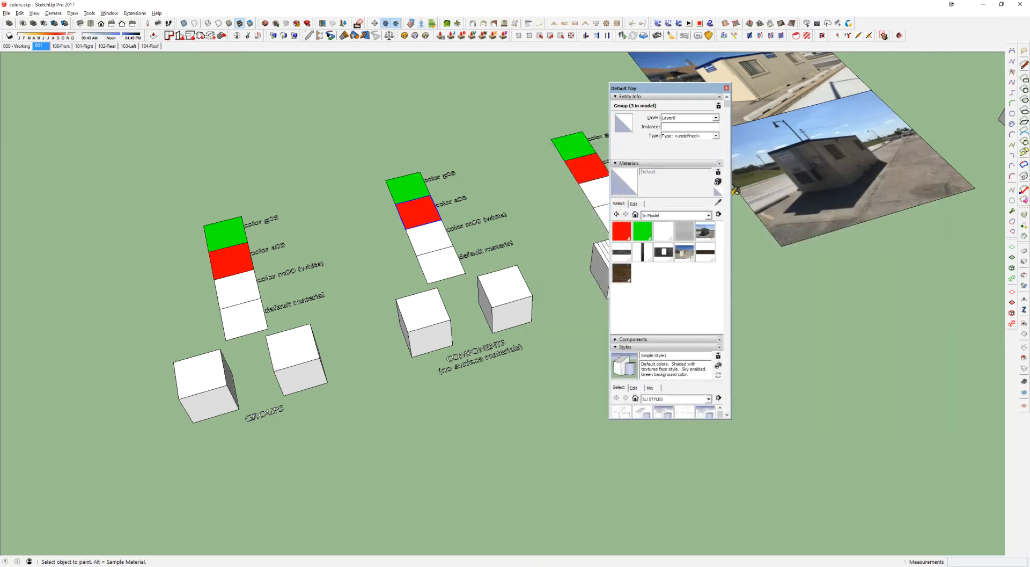
# Display the SU MATERIALS collection in the materials browser
pyautogui.click(718, 214)
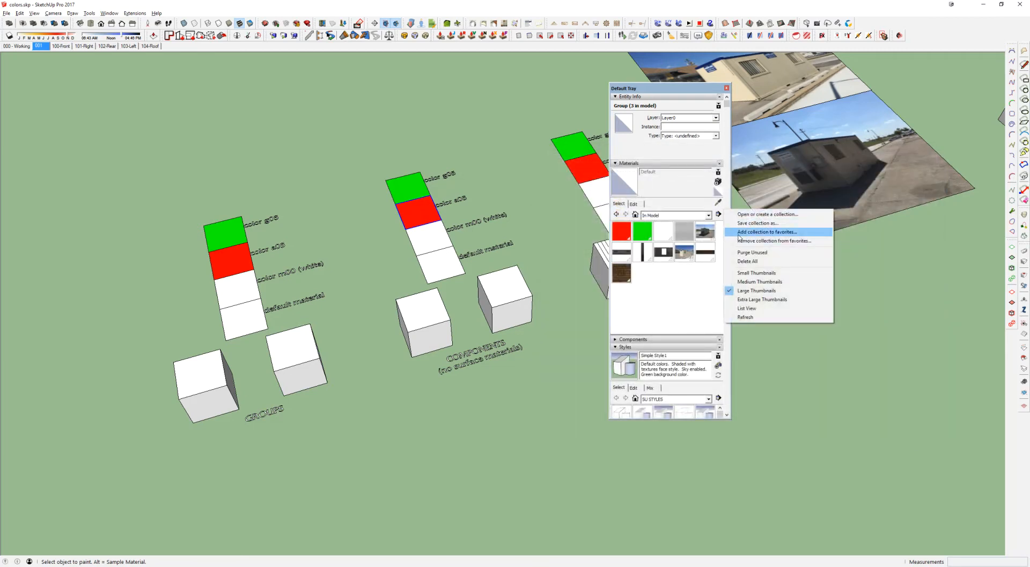
pyautogui.click(666, 215)
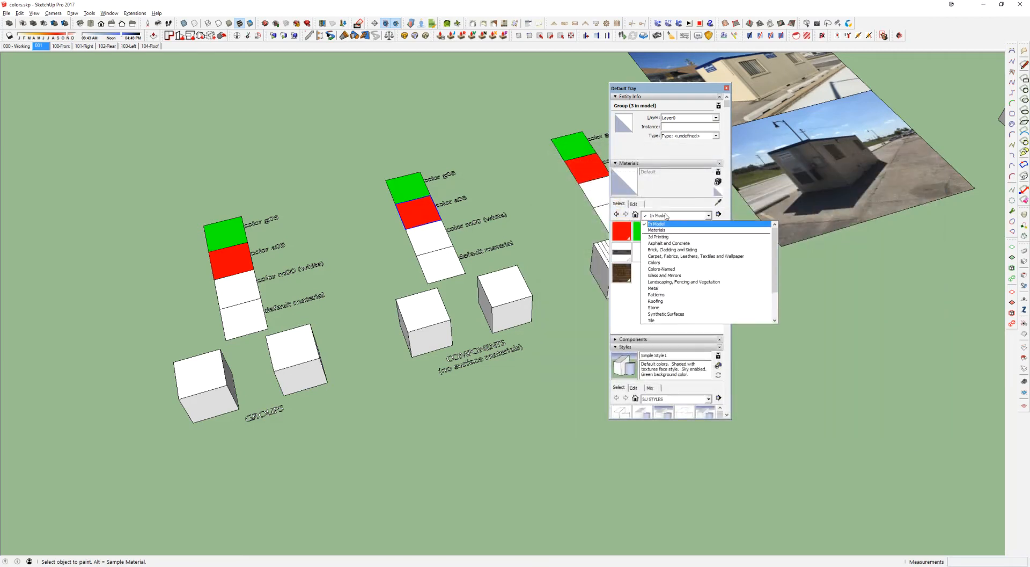
pyautogui.scroll(-2, 677, 229)
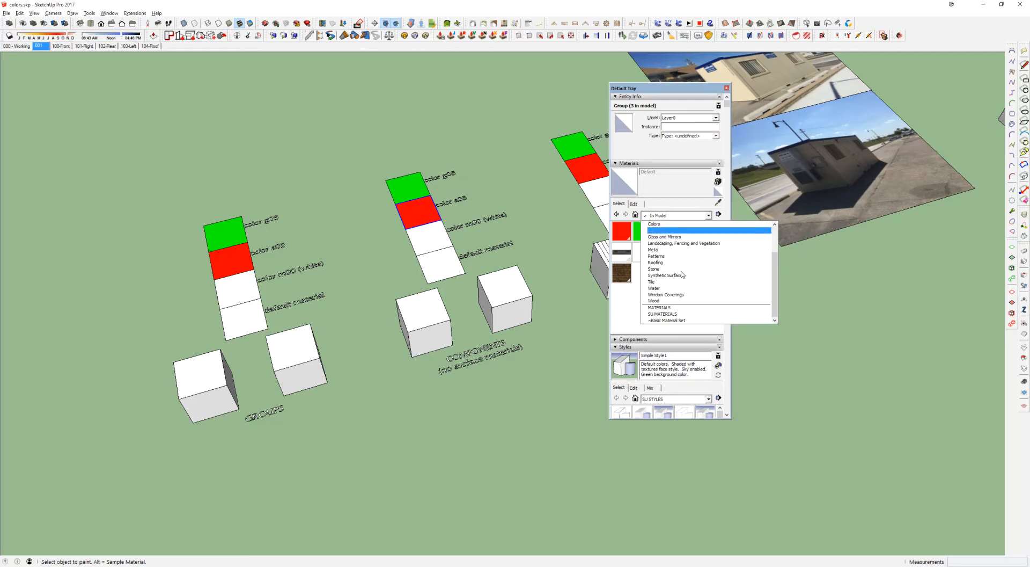
pyautogui.click(661, 316)
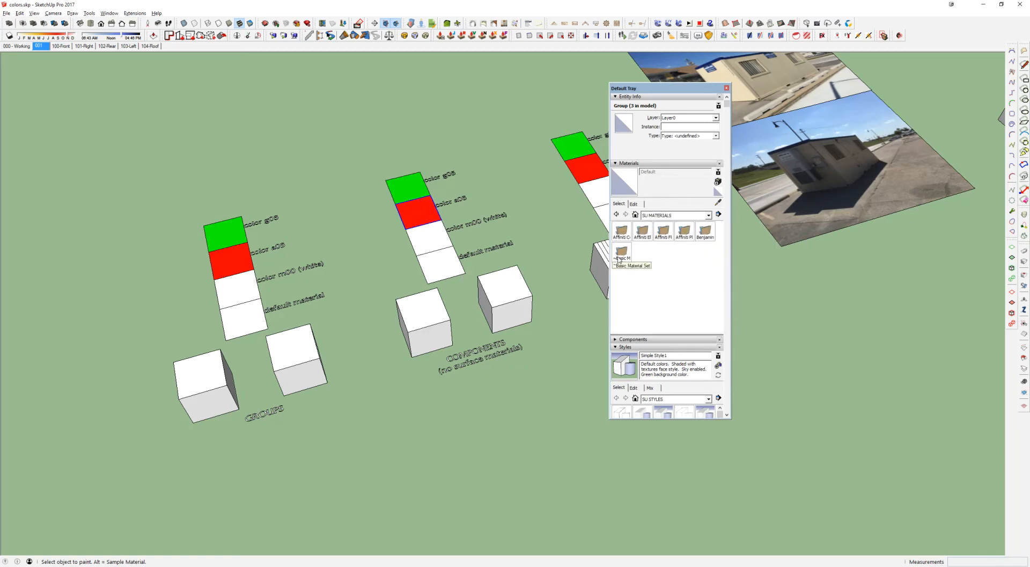
# Display the ~Basic Material Set collection in the materials browser and look through its swatches
pyautogui.click(698, 216)
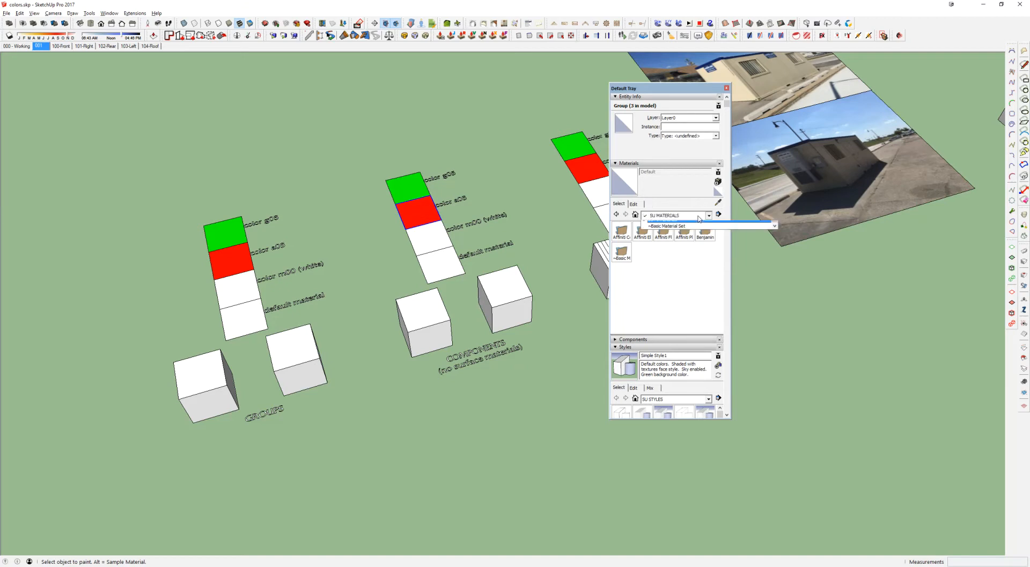
pyautogui.click(621, 270)
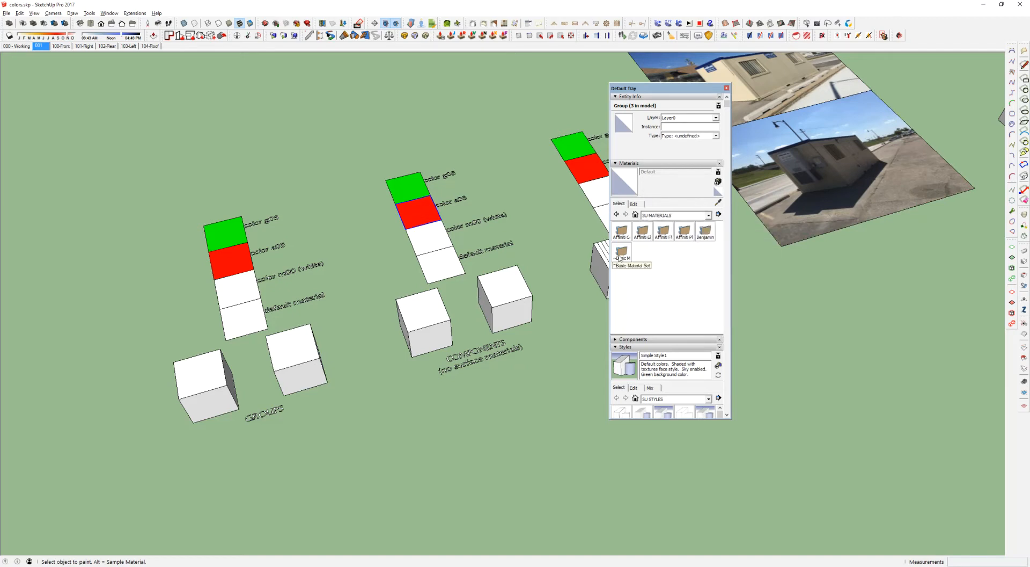
pyautogui.click(688, 216)
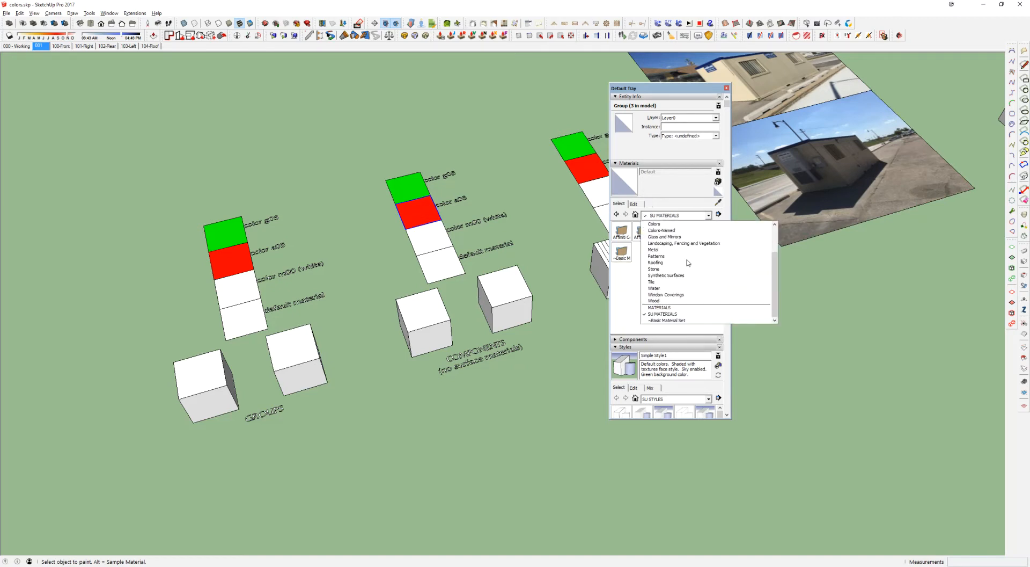
pyautogui.click(669, 321)
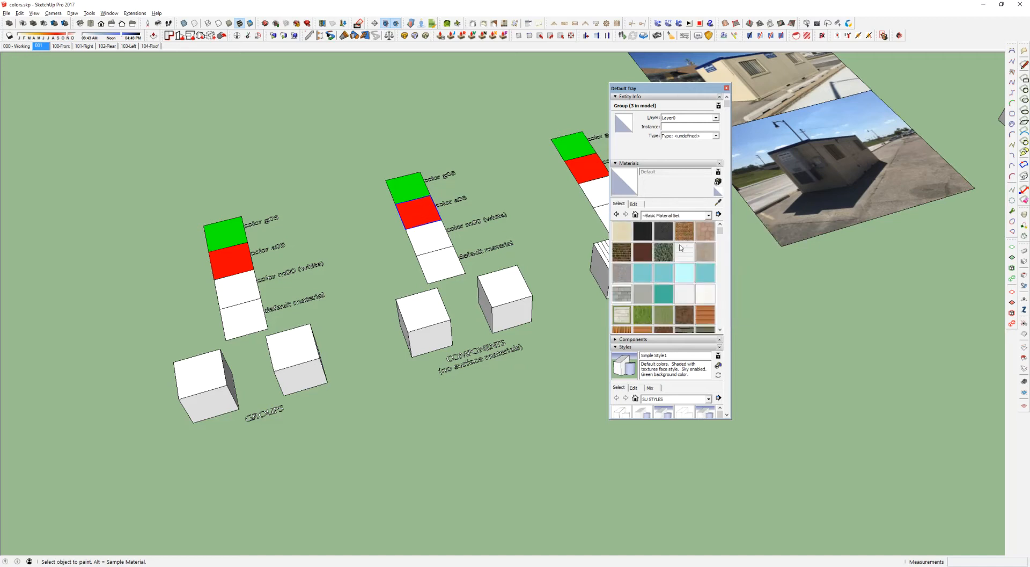
pyautogui.scroll(-2, 685, 236)
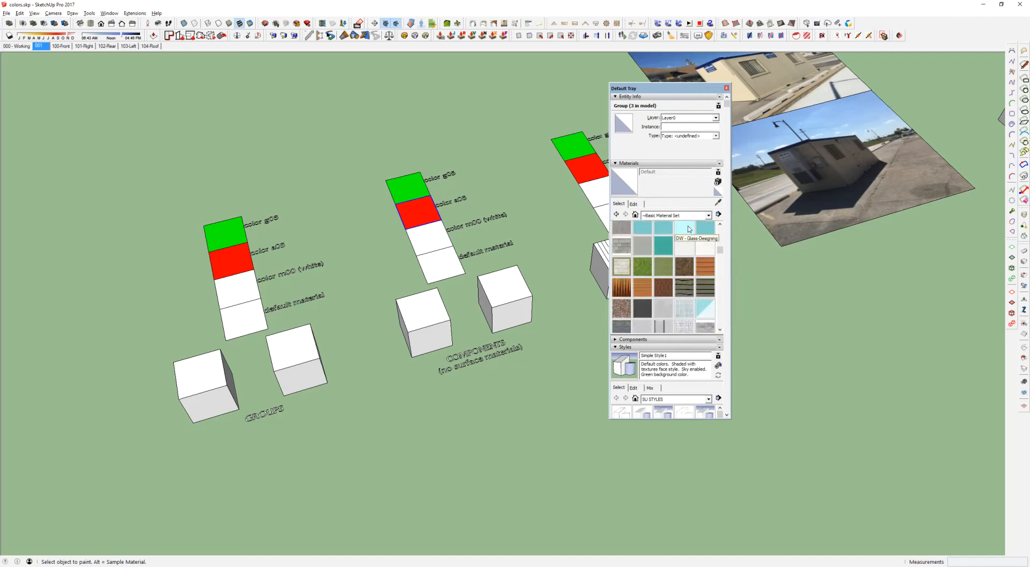
pyautogui.scroll(-5, 644, 276)
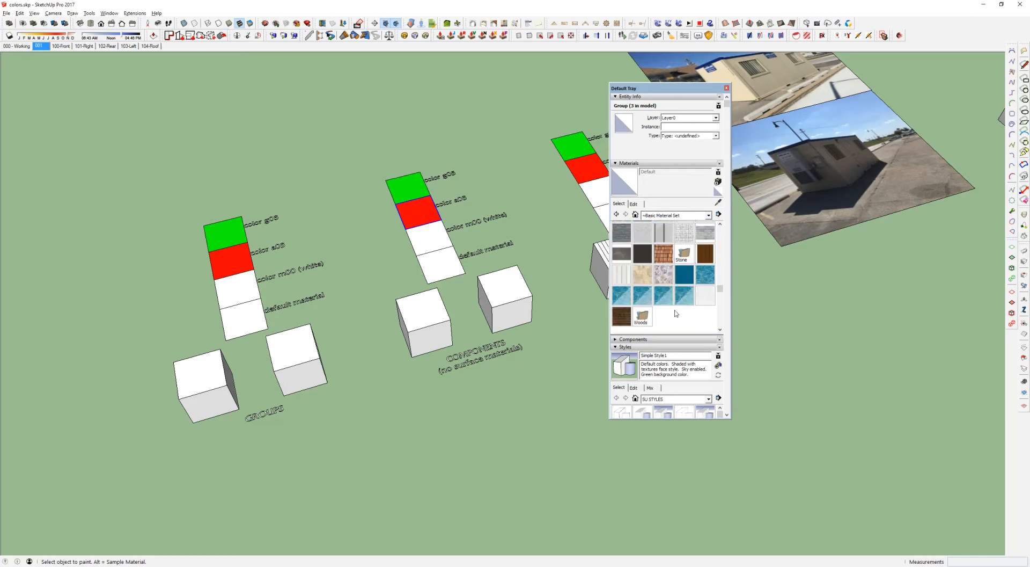
pyautogui.scroll(7, 652, 317)
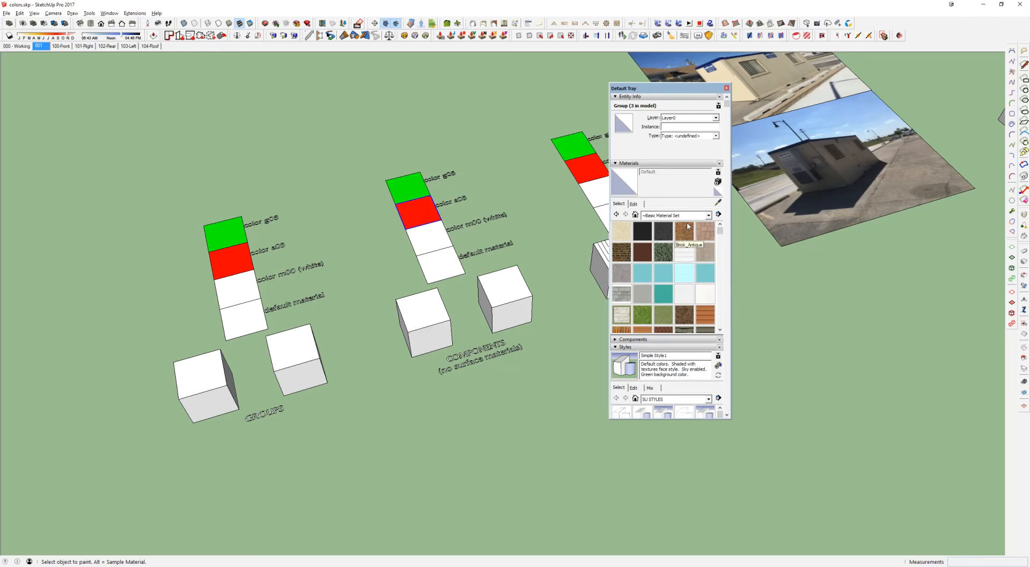
# Try small and extra large thumbnails for the material swatches, and return them to large thumbnails
pyautogui.click(719, 215)
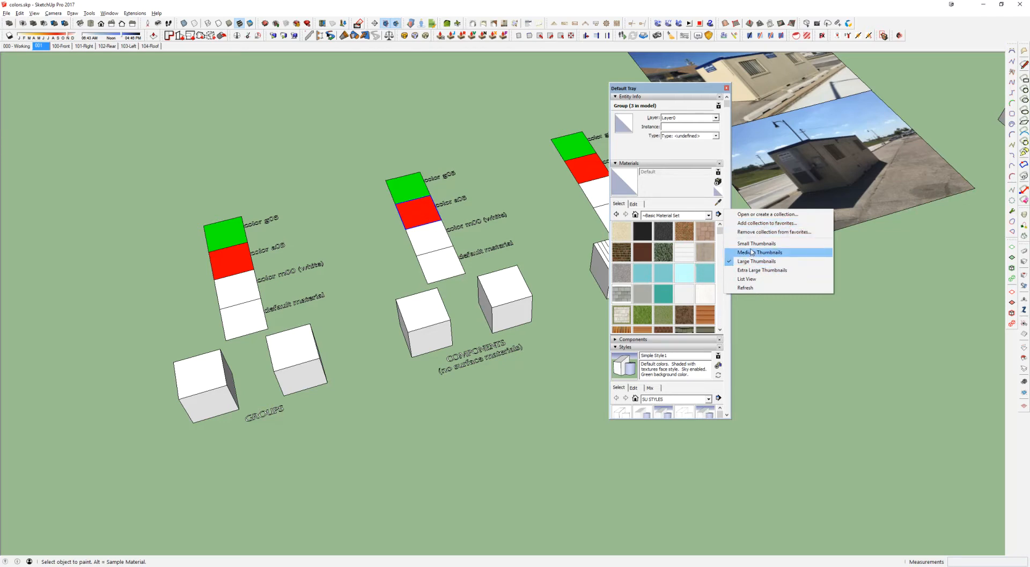
pyautogui.click(727, 213)
pyautogui.click(719, 214)
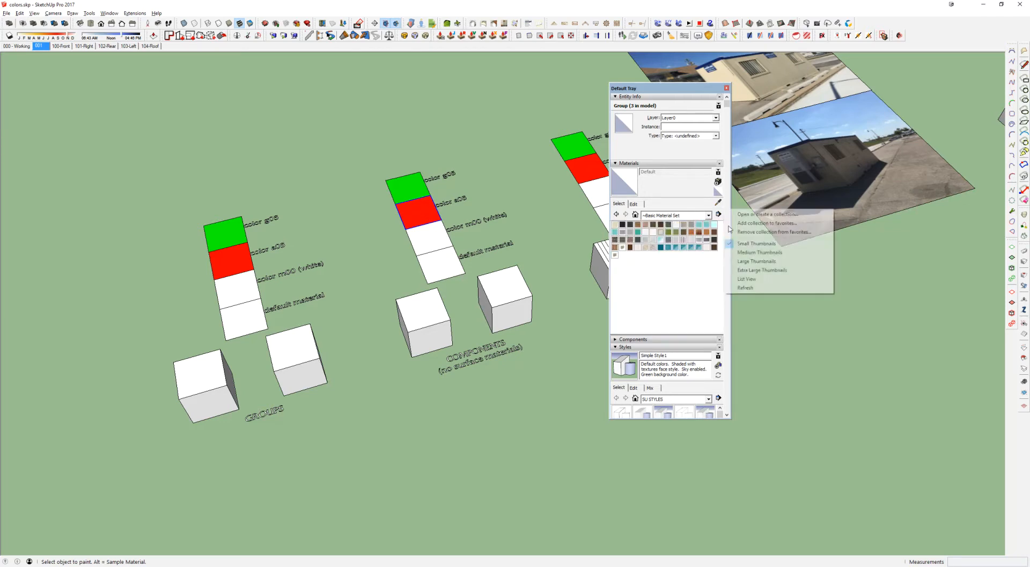
pyautogui.click(751, 261)
pyautogui.click(719, 214)
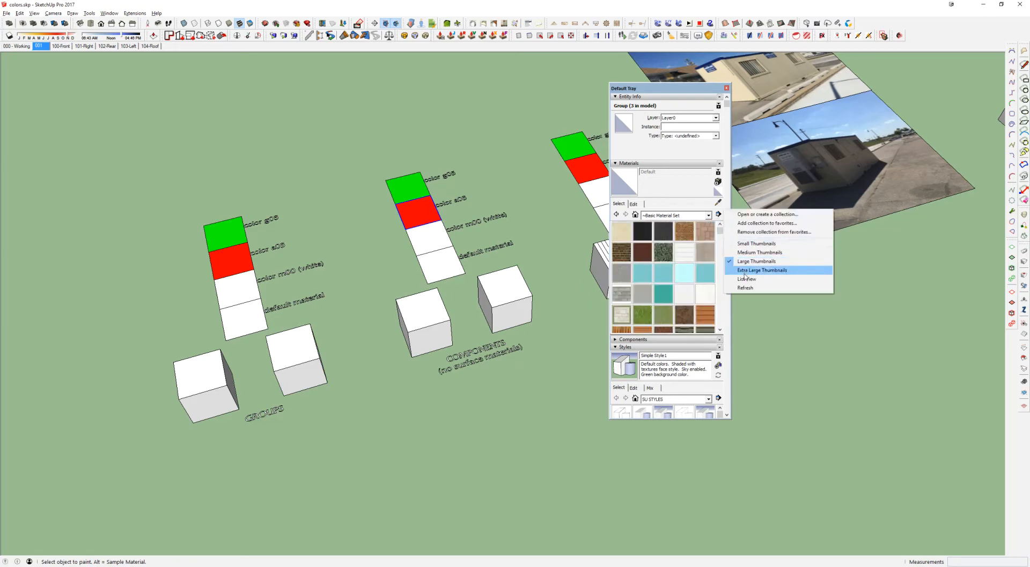
pyautogui.click(748, 264)
pyautogui.click(719, 215)
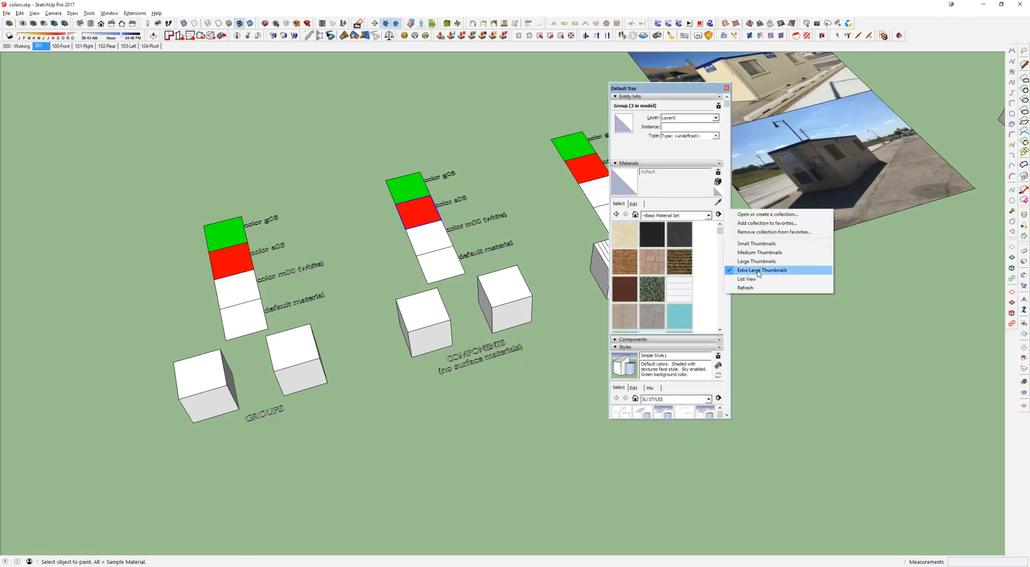
pyautogui.click(745, 262)
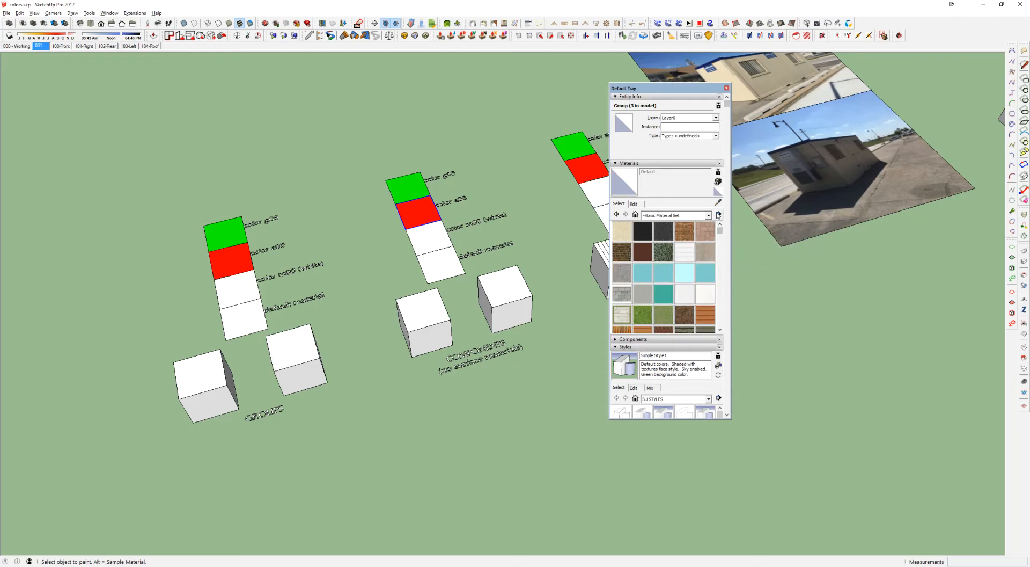
# Look through the ~Basic Material Set materials by name in list view, and restore large thumbnails
pyautogui.click(719, 214)
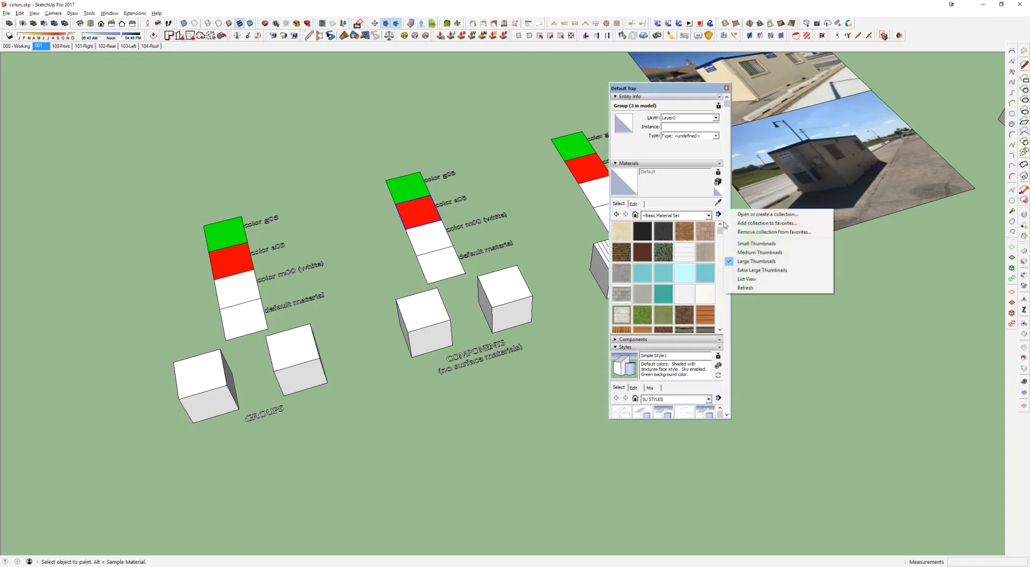
pyautogui.click(750, 279)
pyautogui.scroll(-10, 646, 243)
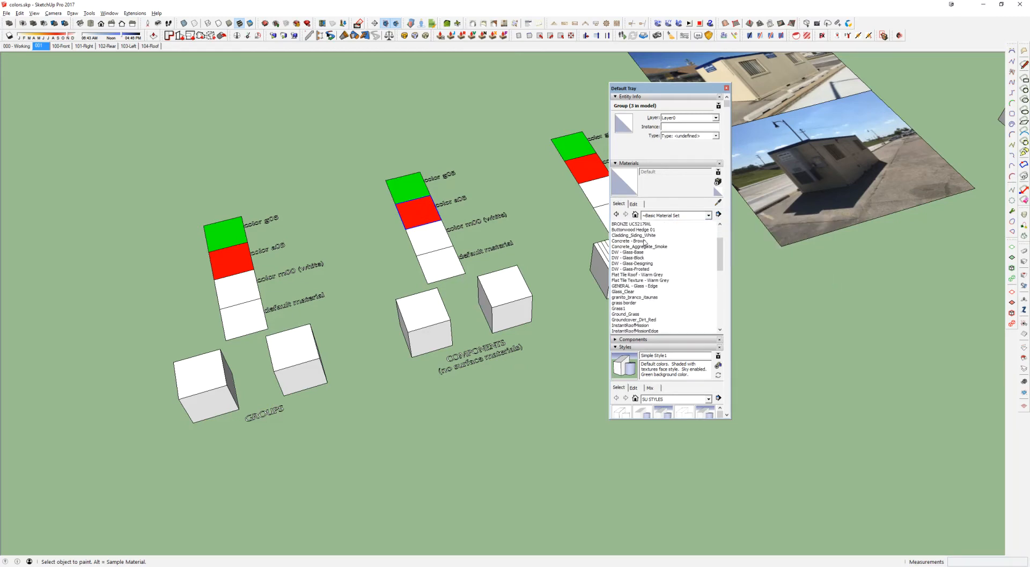
pyautogui.scroll(10, 644, 261)
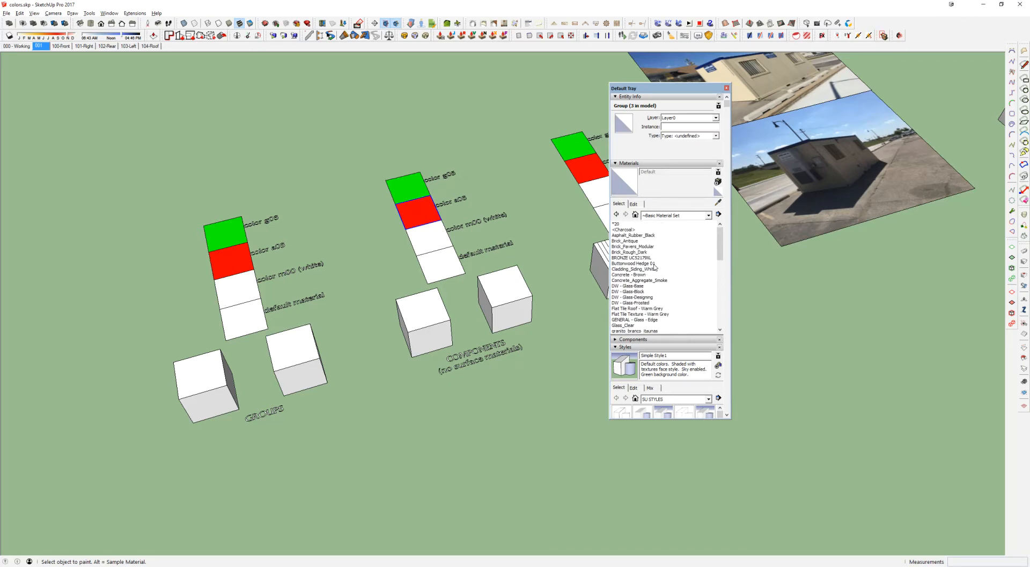
pyautogui.click(719, 215)
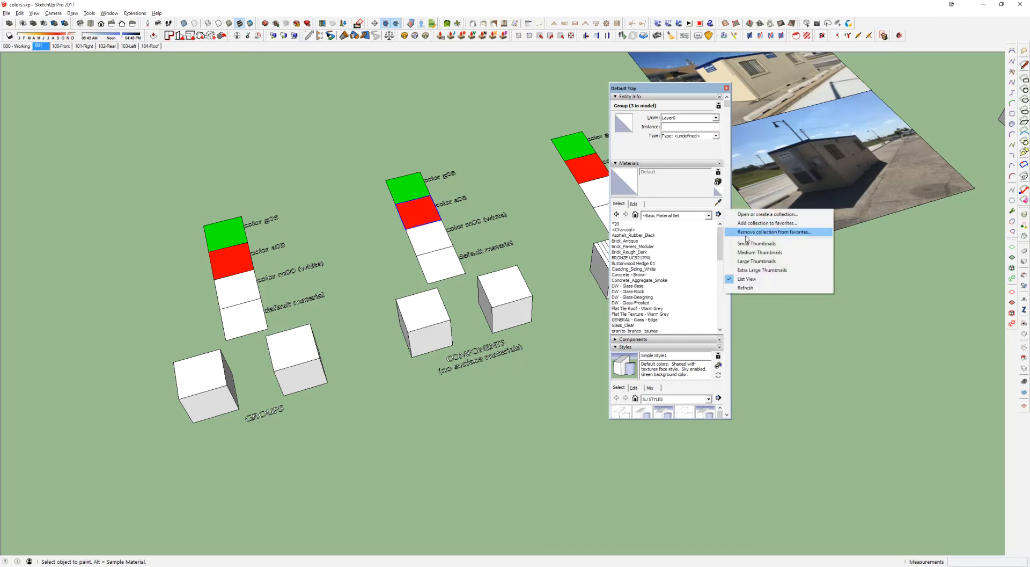
pyautogui.click(751, 262)
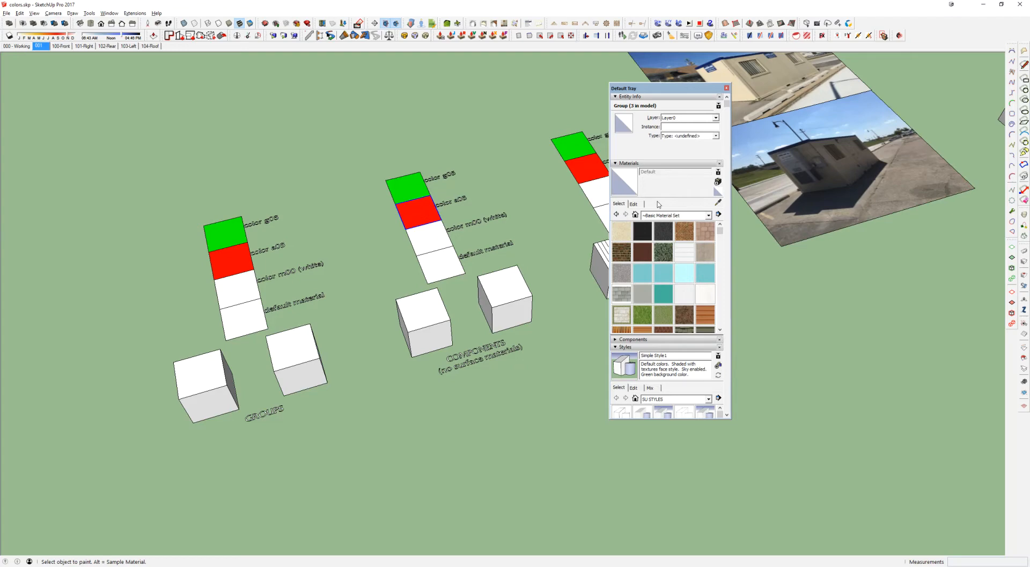
# Draw a rectangle on the ground beside the components with surface materials and select its face
pyautogui.moveTo(782, 273); pyautogui.dragTo(781, 272, button='middle')
pyautogui.press('r')
pyautogui.click(836, 324)
pyautogui.keyDown('shift'); pyautogui.moveTo(897, 356); pyautogui.dragTo(741, 354, button='middle'); pyautogui.keyUp('shift')
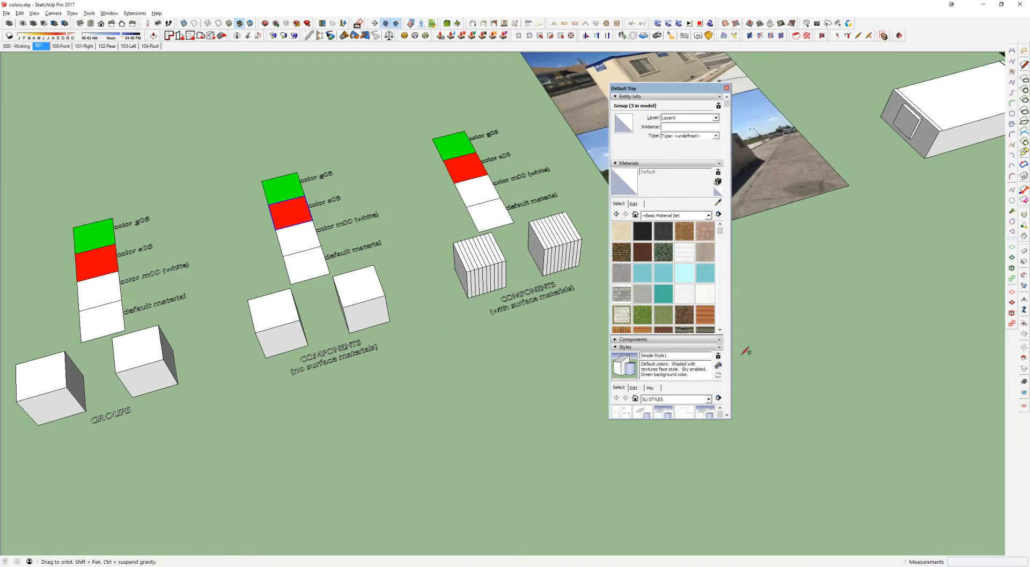
pyautogui.click(880, 377)
pyautogui.press('space')
pyautogui.click(794, 345)
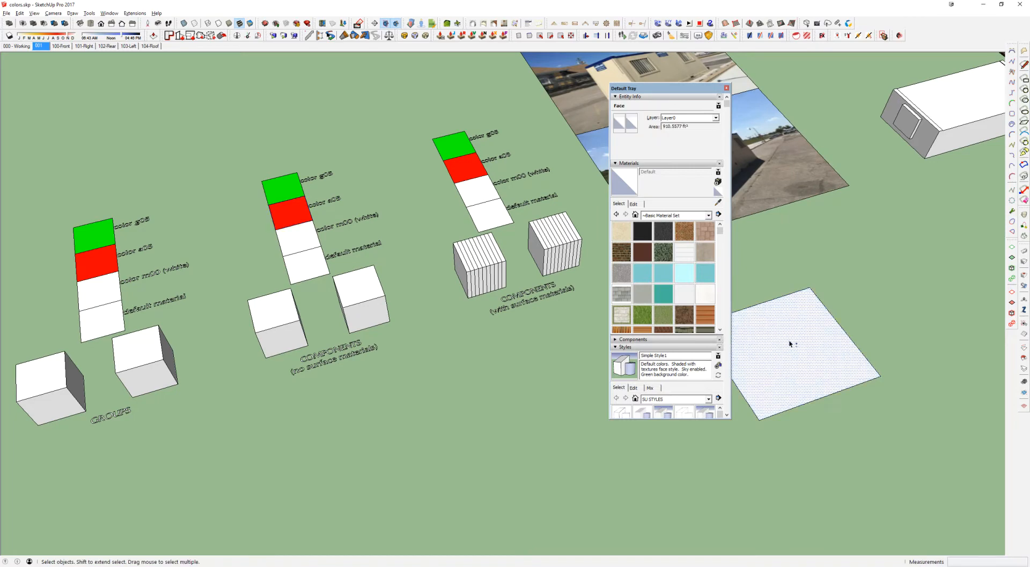
# Paint the new rectangle with the Brick_Antique material and return to the Select tool
pyautogui.click(680, 226)
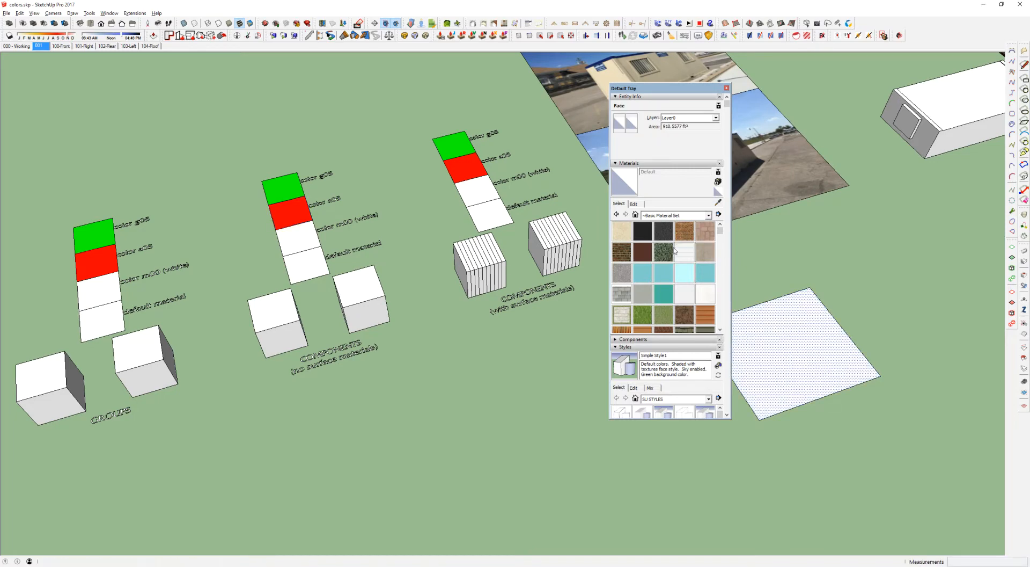
pyautogui.click(826, 344)
pyautogui.scroll(5, 826, 344)
pyautogui.press('space')
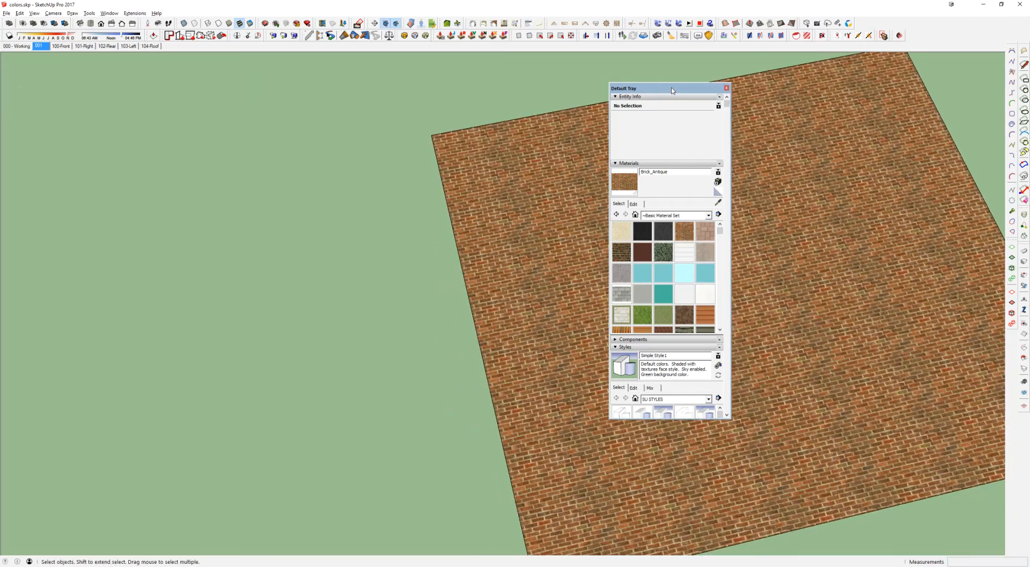
# Move the tray clear of the brick face and darken the Brick_Antique material to an HLS lightness of 20
pyautogui.moveTo(672, 90); pyautogui.dragTo(350, 87)
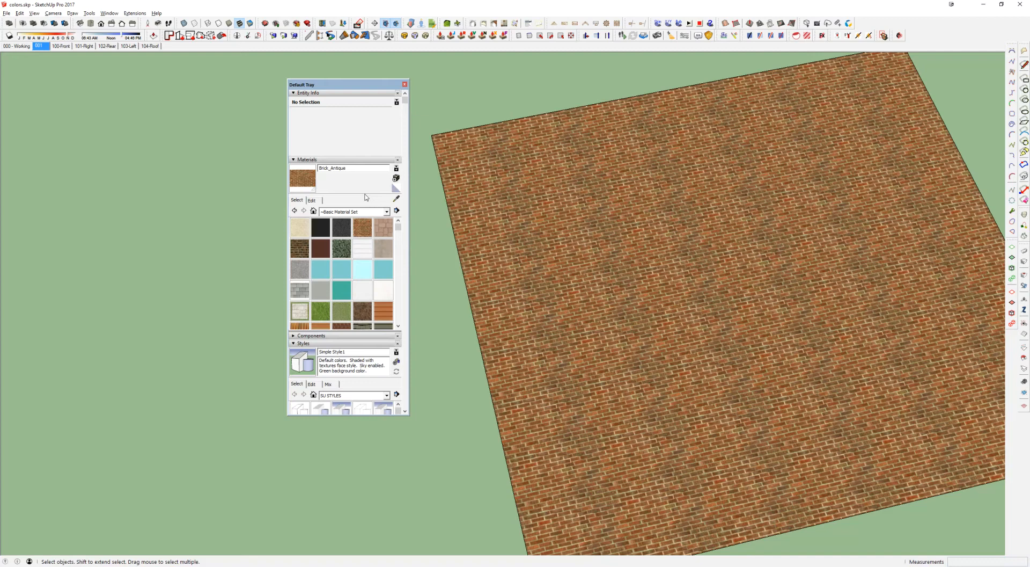
pyautogui.click(311, 200)
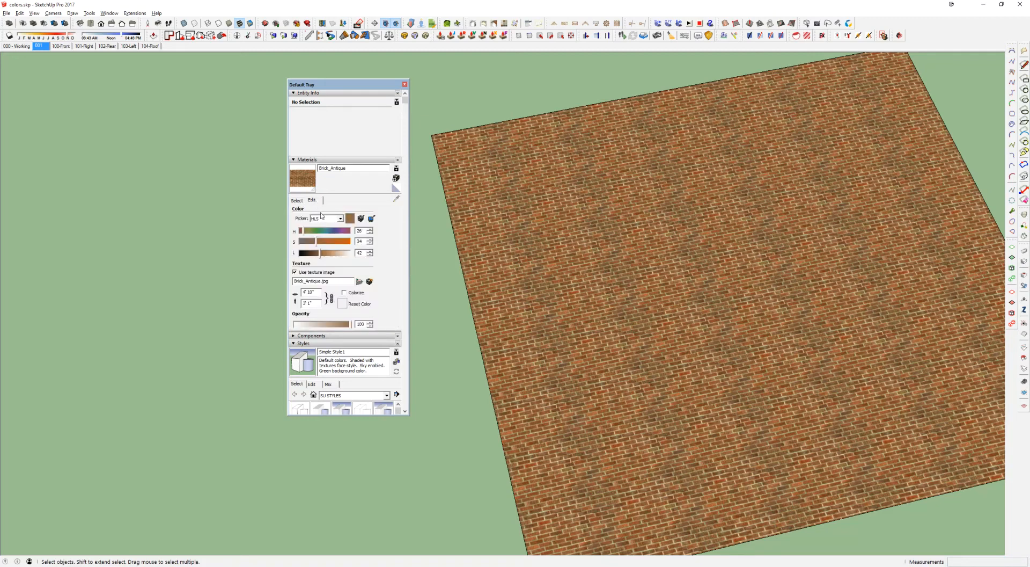
pyautogui.moveTo(357, 88); pyautogui.dragTo(359, 78)
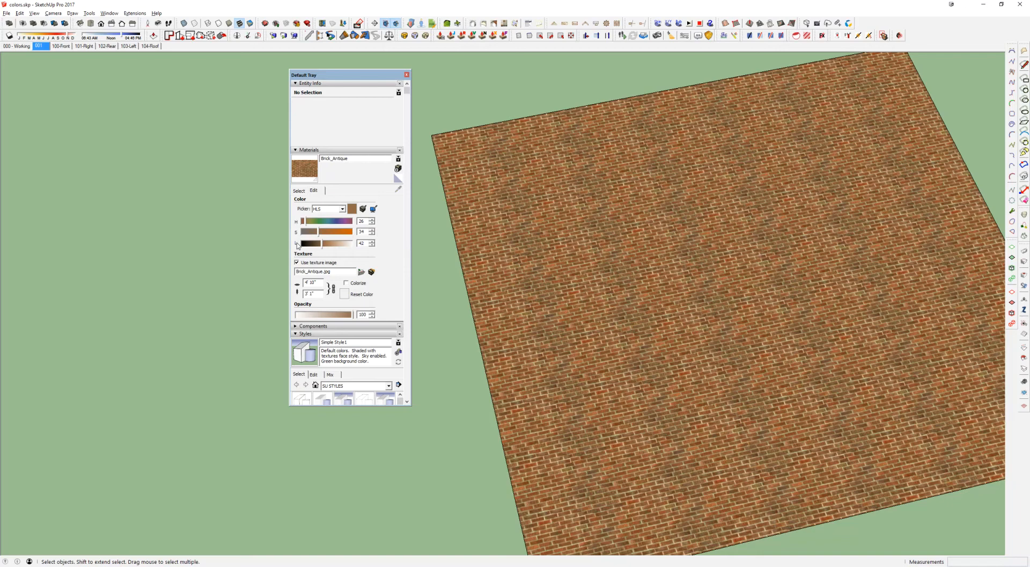
pyautogui.moveTo(324, 246); pyautogui.dragTo(346, 247)
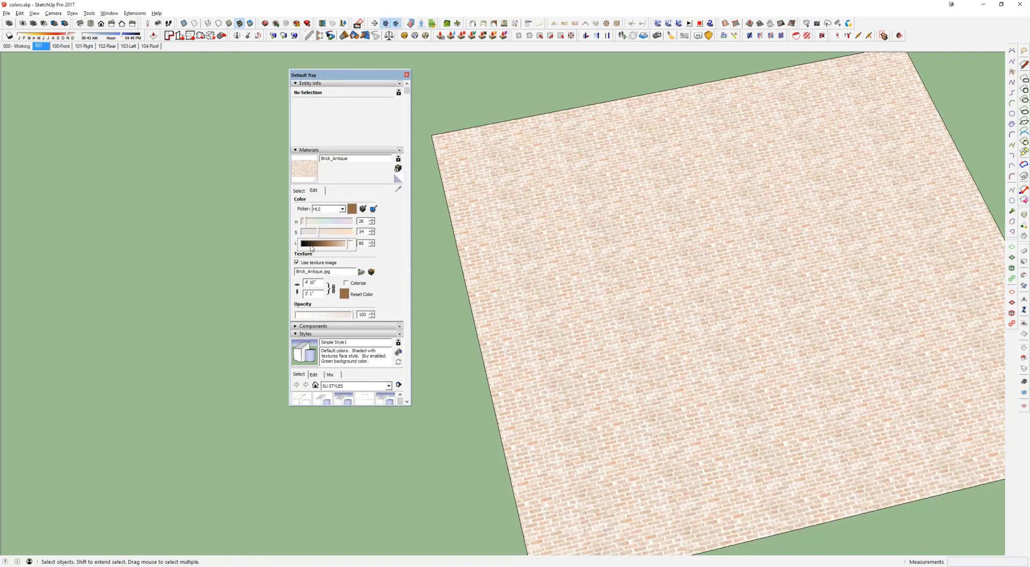
pyautogui.click(312, 248)
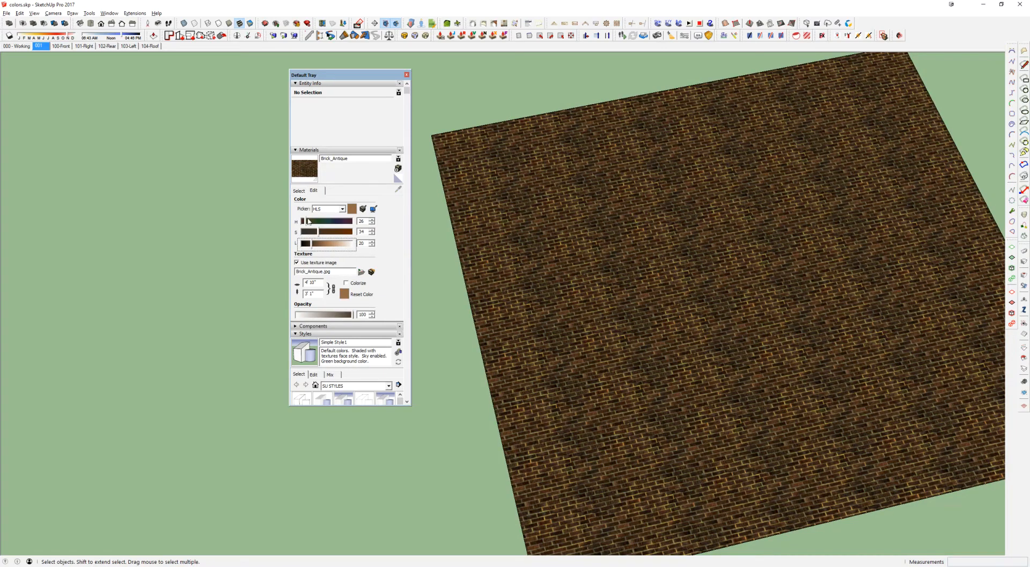
# Repaint the brick rectangle with the Parquet1 material from the Woods folder of the ~Basic Material Set
pyautogui.click(299, 191)
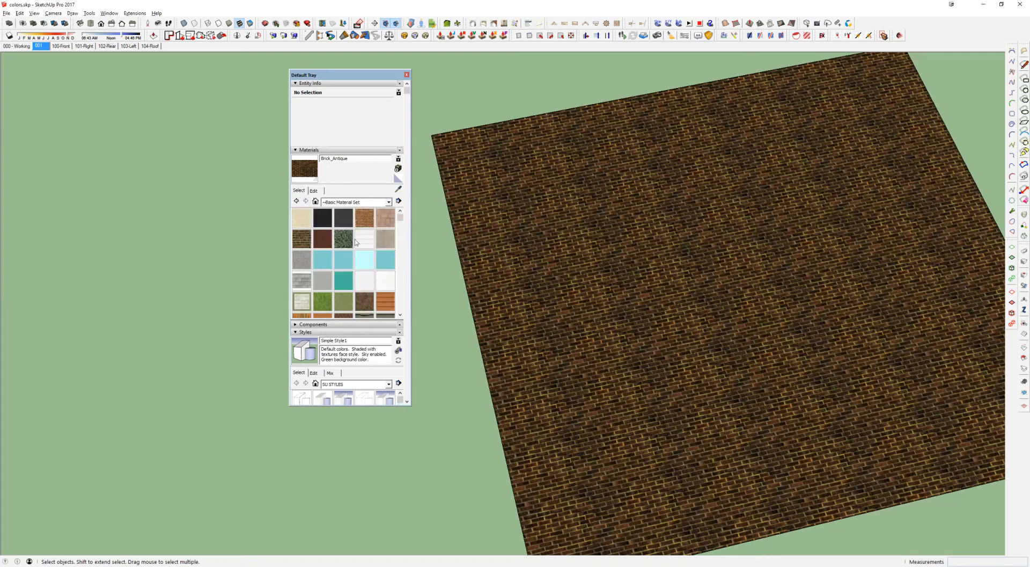
pyautogui.scroll(-5, 384, 283)
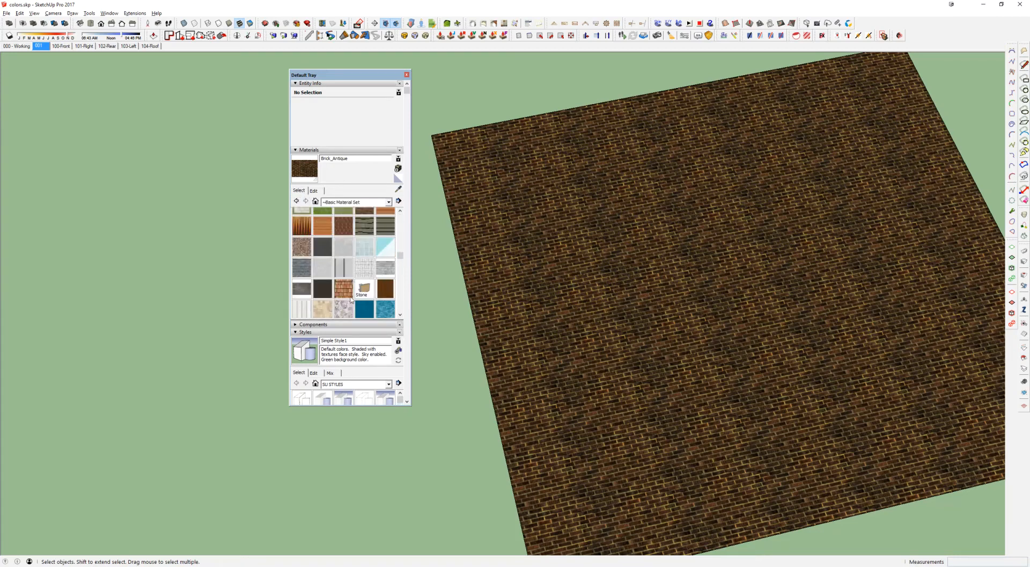
pyautogui.scroll(-3, 323, 260)
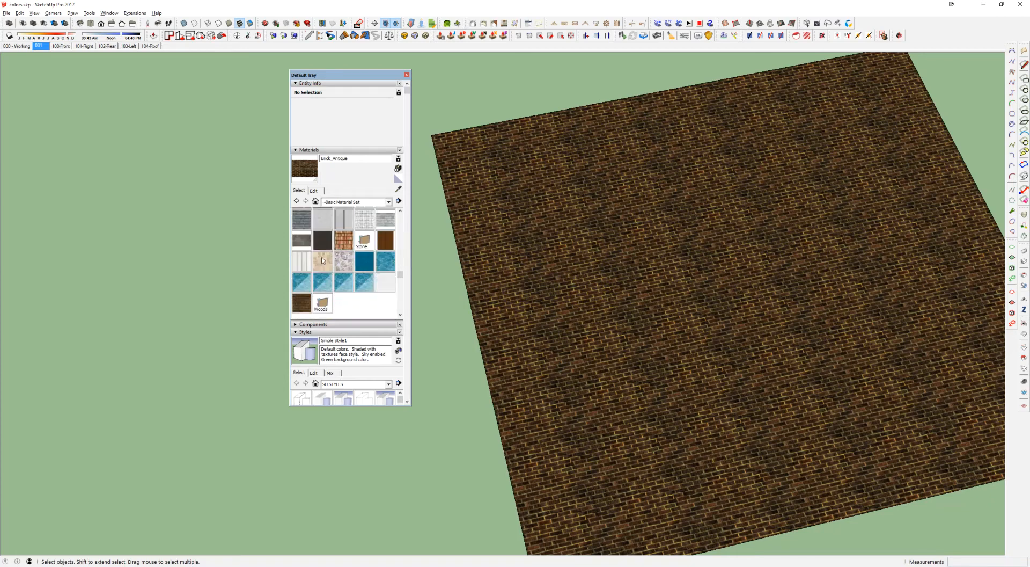
pyautogui.doubleClick(323, 304)
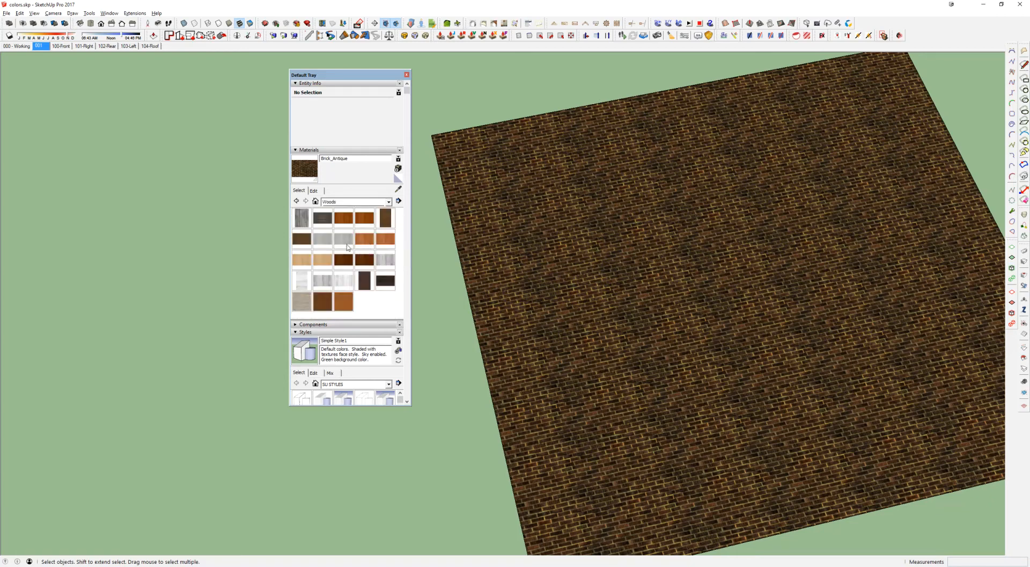
pyautogui.click(325, 218)
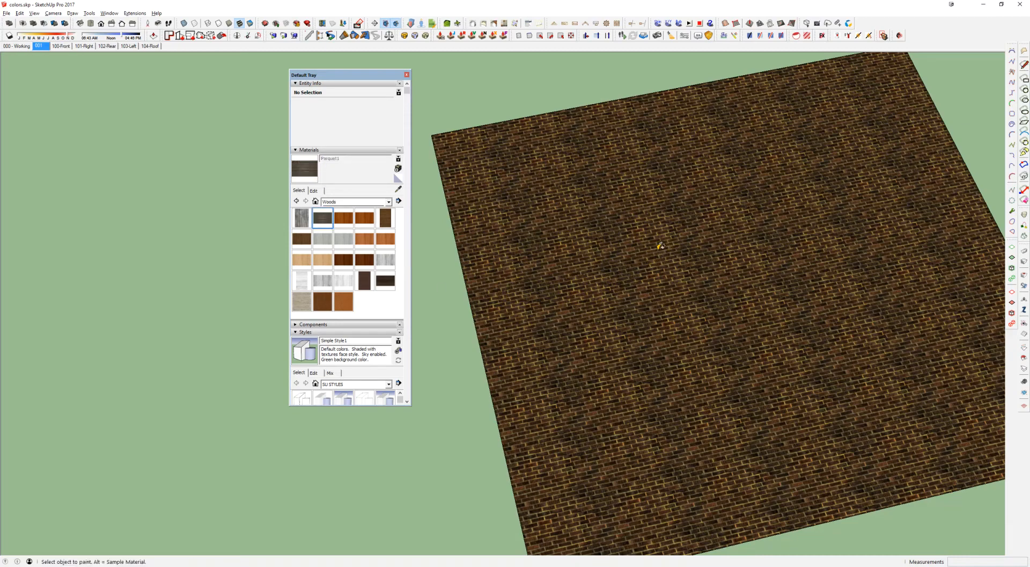
pyautogui.click(542, 232)
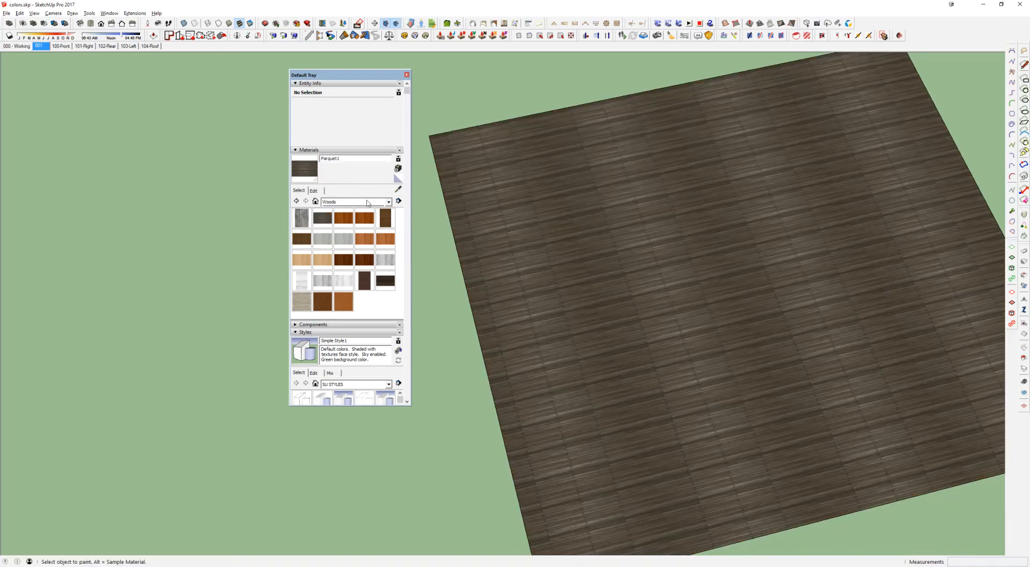
pyautogui.scroll(5, 471, 230)
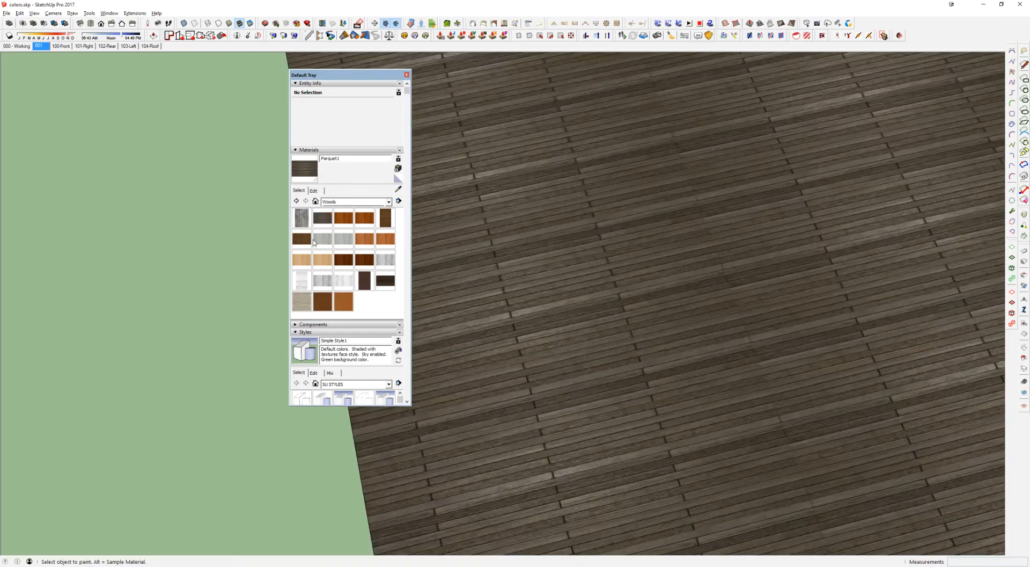
# Lighten the applied Parquet1 material to an HLS lightness of 60
pyautogui.click(313, 191)
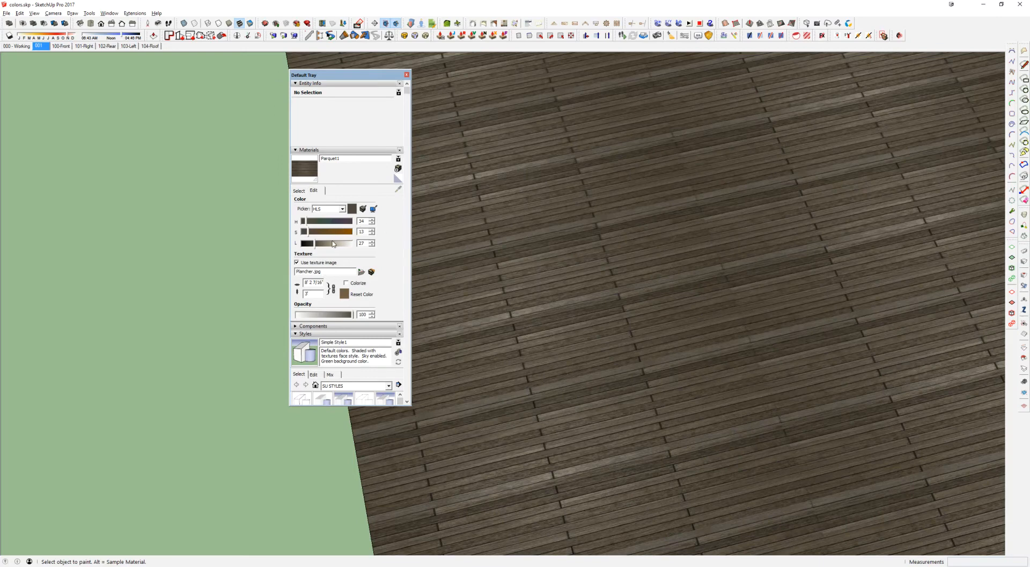
pyautogui.moveTo(888, 248); pyautogui.dragTo(837, 246, button='middle')
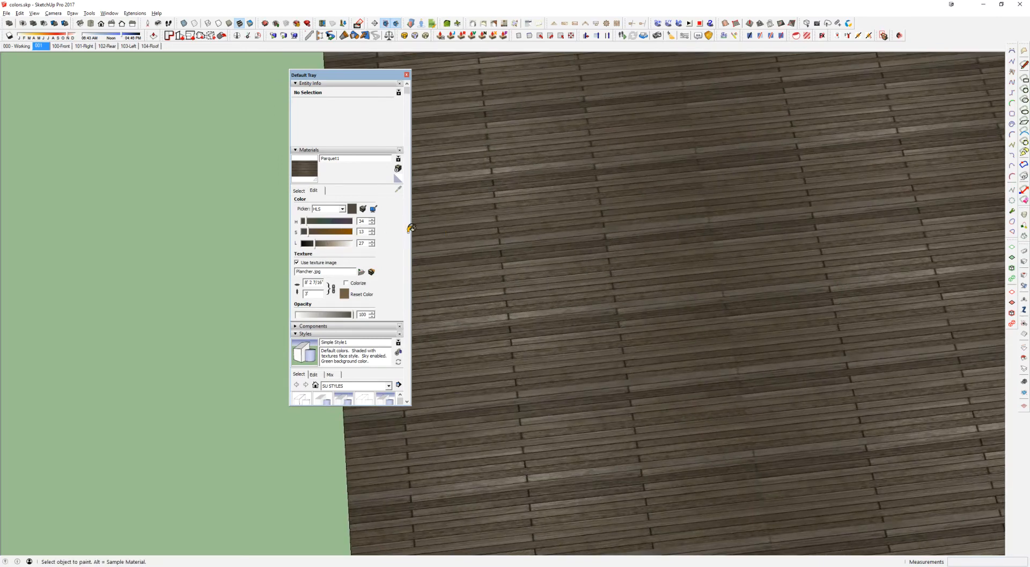
pyautogui.click(333, 245)
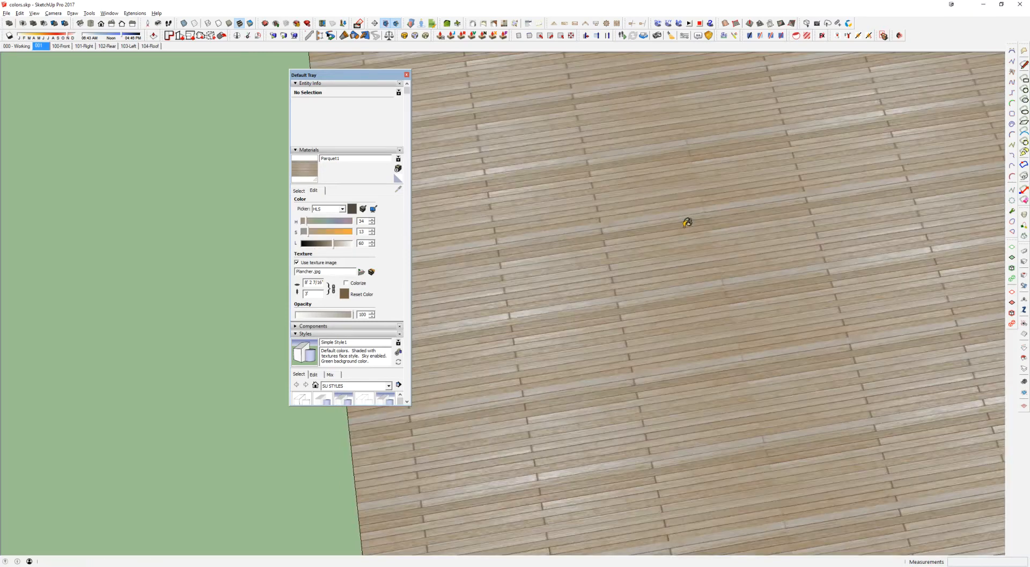
pyautogui.moveTo(686, 221); pyautogui.dragTo(710, 182, button='middle')
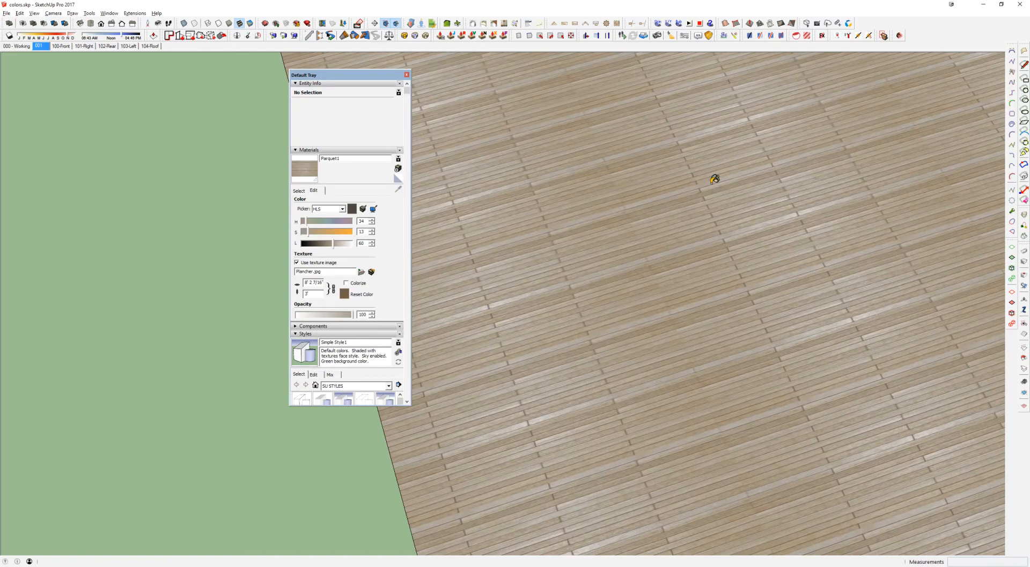
pyautogui.scroll(-1, 714, 181)
pyautogui.moveTo(713, 180); pyautogui.dragTo(660, 258, button='middle')
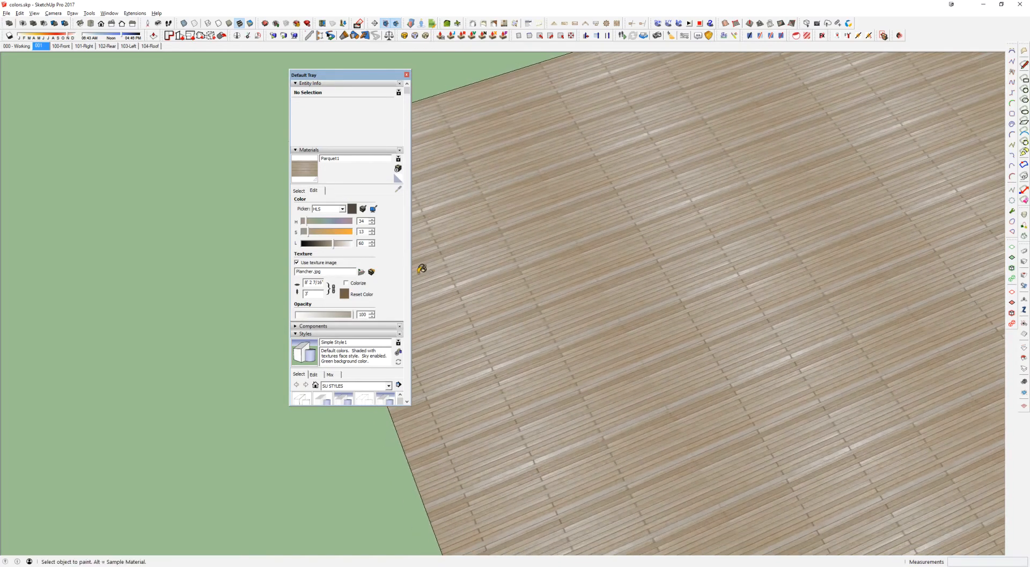
# Repaint the rectangle with Flat Tile Roof - Warm Grey from the ~Basic Material Set and raise that material's HLS lightness to 86
pyautogui.click(299, 191)
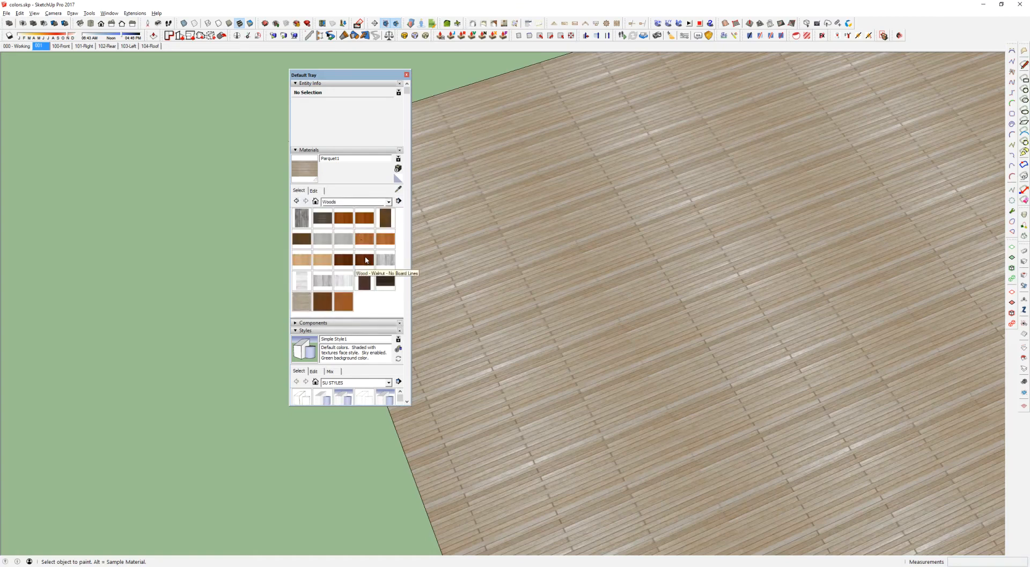
pyautogui.click(341, 201)
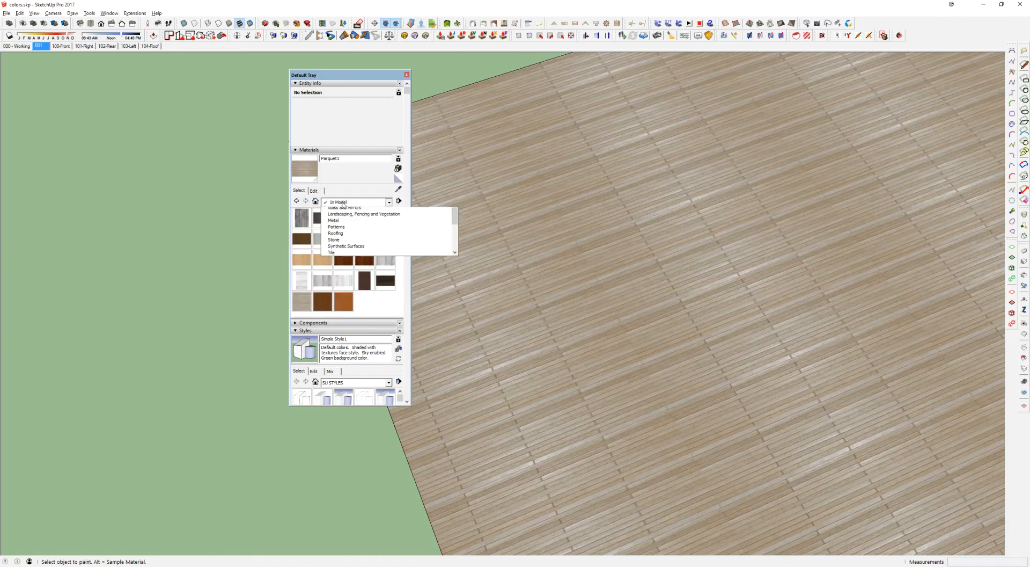
pyautogui.scroll(-2, 338, 294)
pyautogui.click(340, 304)
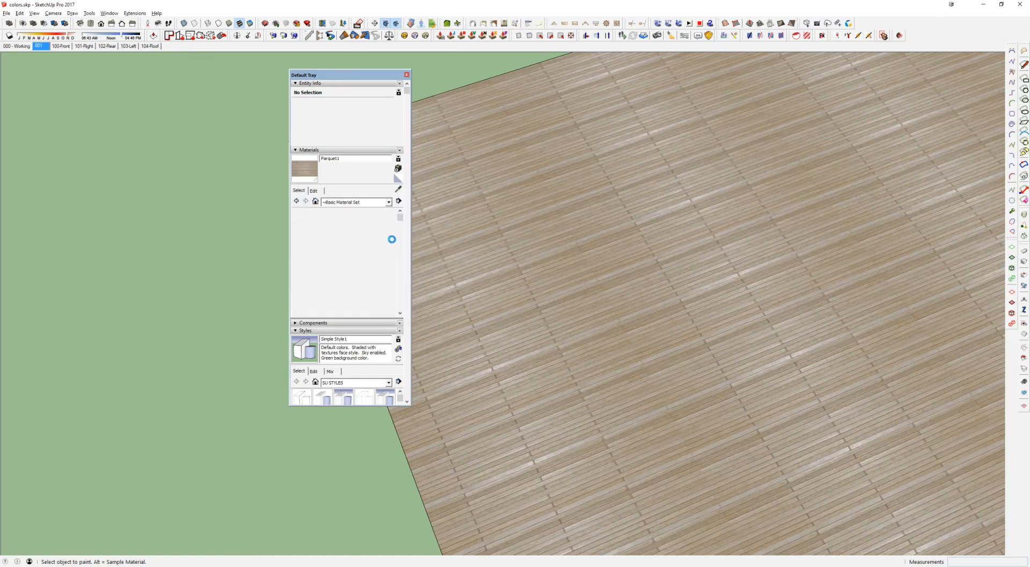
pyautogui.scroll(-1, 387, 243)
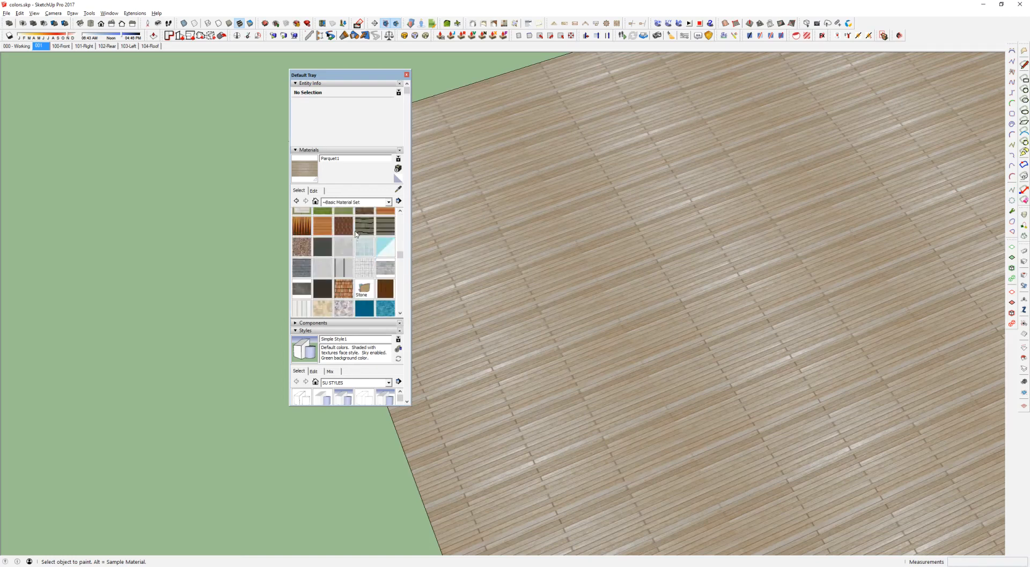
pyautogui.scroll(-1, 370, 235)
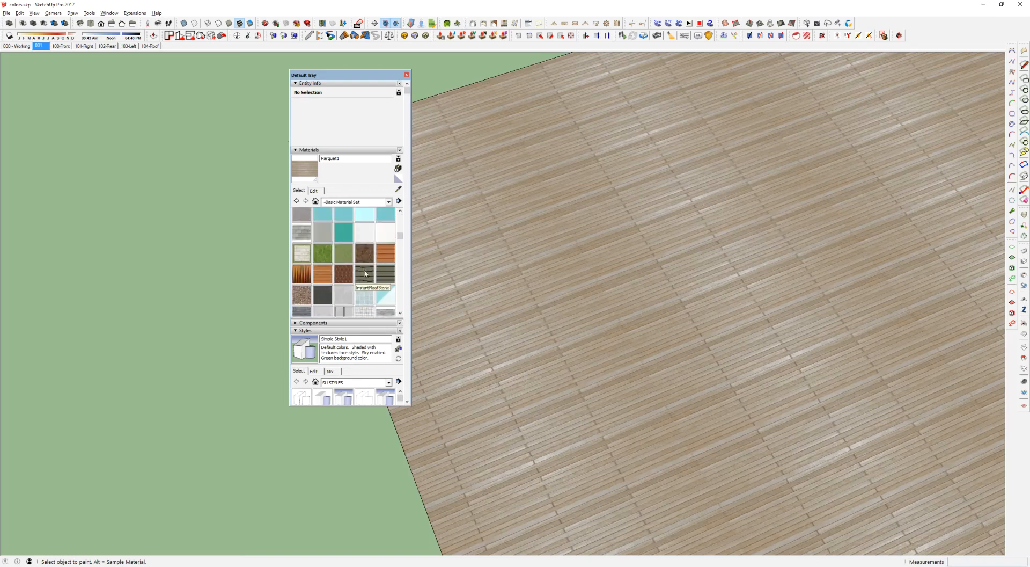
pyautogui.click(302, 232)
pyautogui.click(577, 237)
pyautogui.click(315, 191)
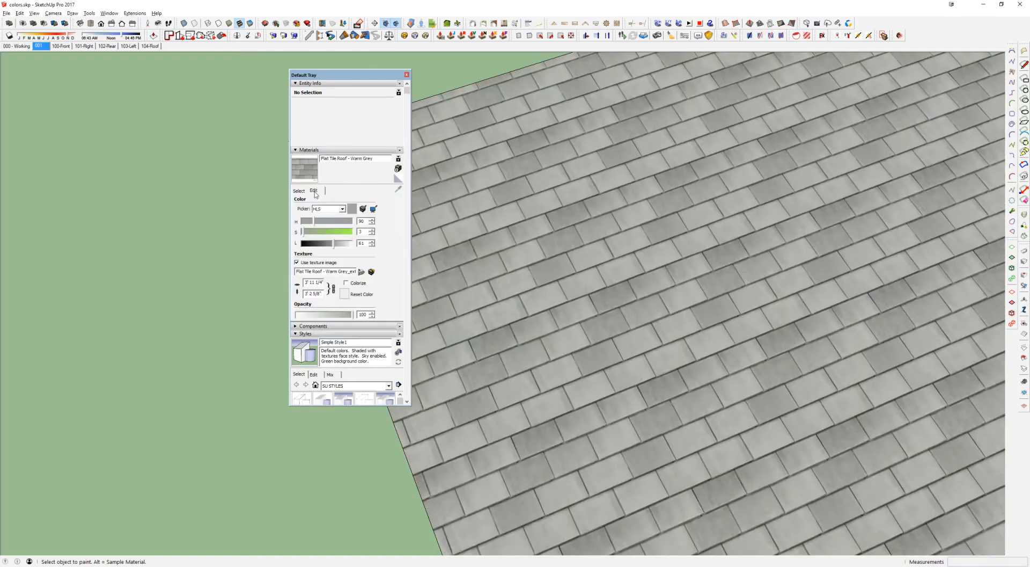
pyautogui.moveTo(319, 246); pyautogui.dragTo(347, 245)
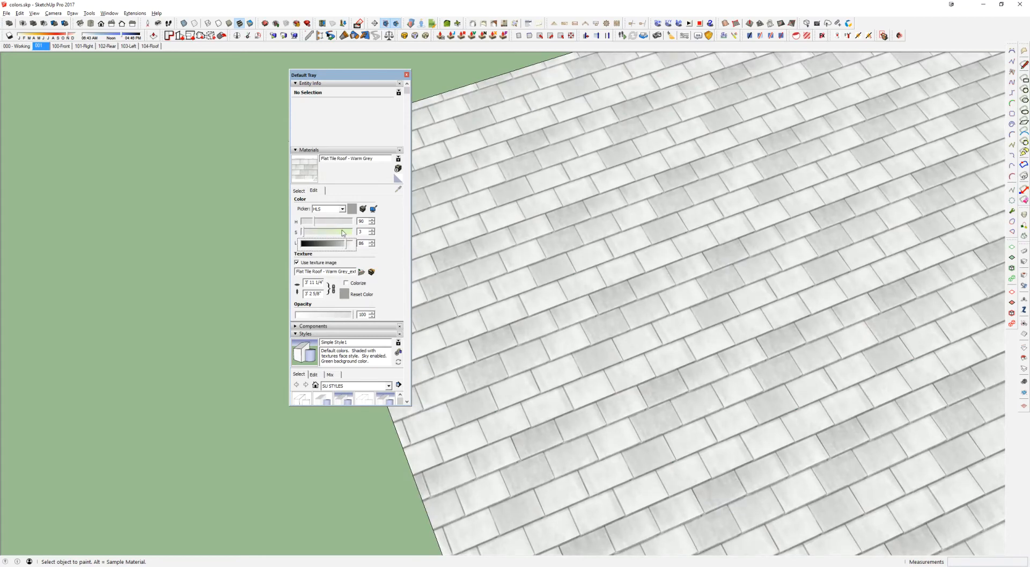
# Repaint the rectangle with the InstantRoofStone material from the ~Basic Material Set
pyautogui.click(299, 191)
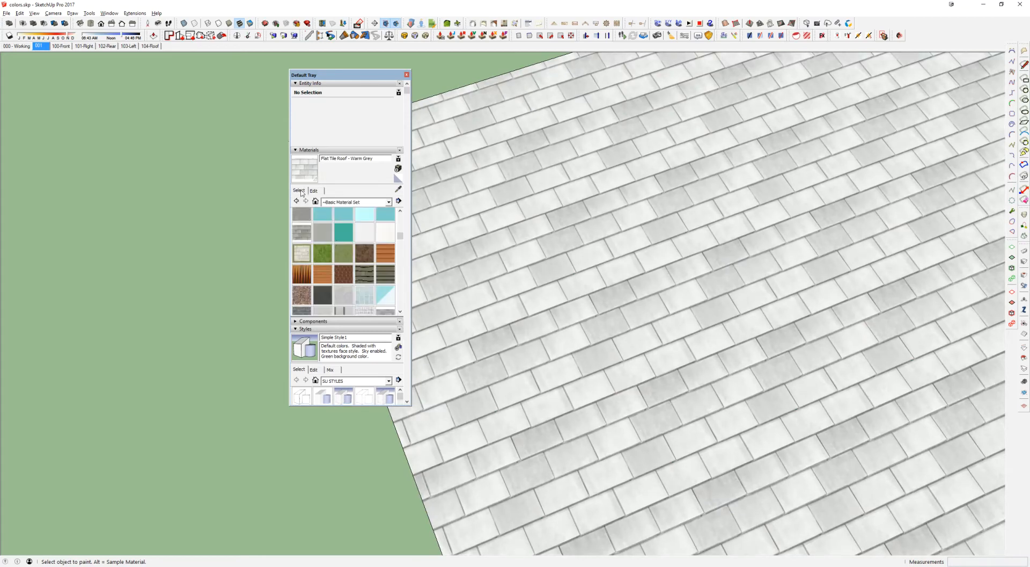
pyautogui.click(366, 271)
pyautogui.click(541, 299)
# Try HLS lightness values of 5, 96 and 28 on the InstantRoofStone material
pyautogui.click(315, 190)
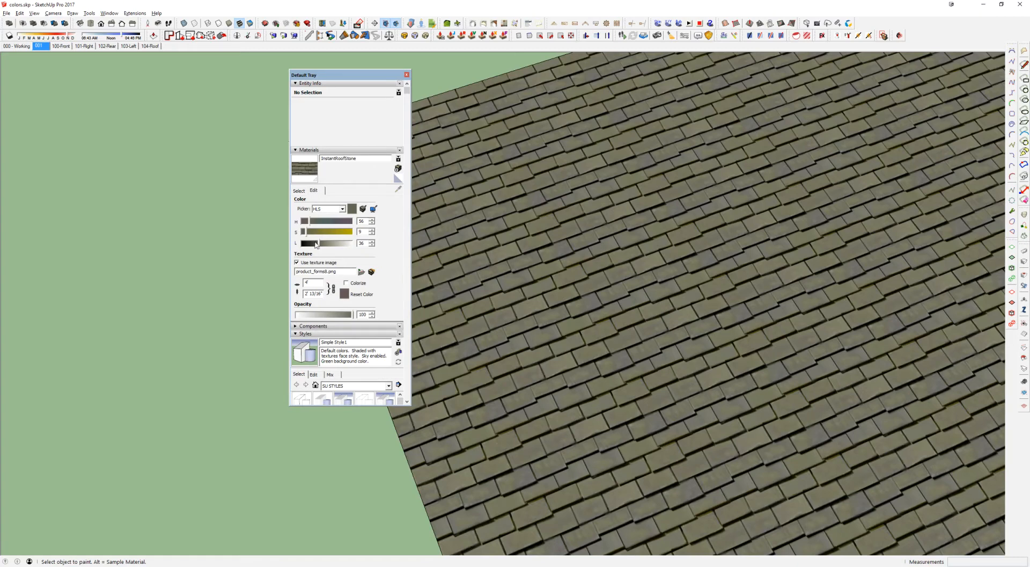
pyautogui.moveTo(307, 245); pyautogui.dragTo(303, 244)
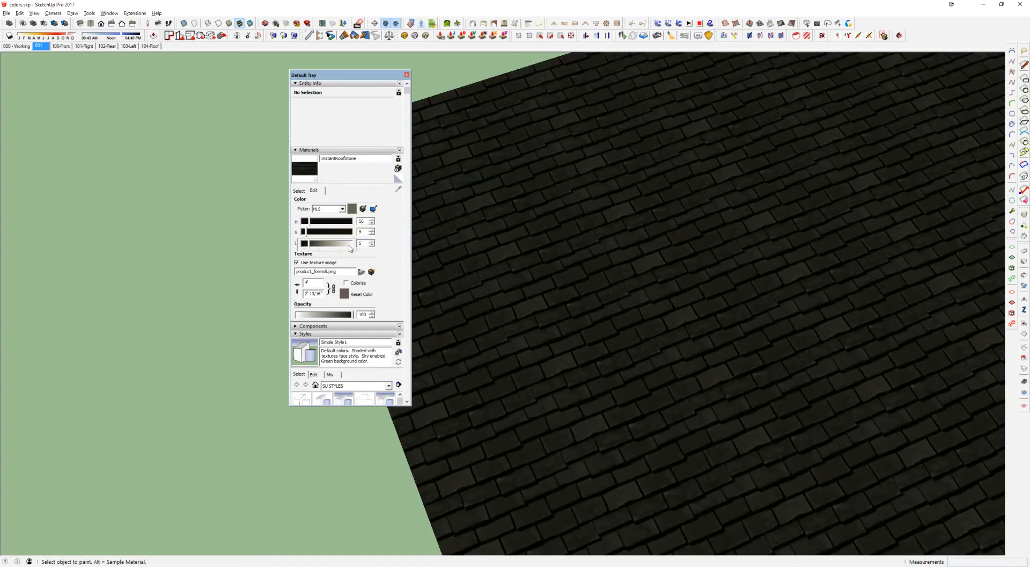
pyautogui.click(349, 248)
pyautogui.moveTo(757, 279); pyautogui.dragTo(765, 228, button='middle')
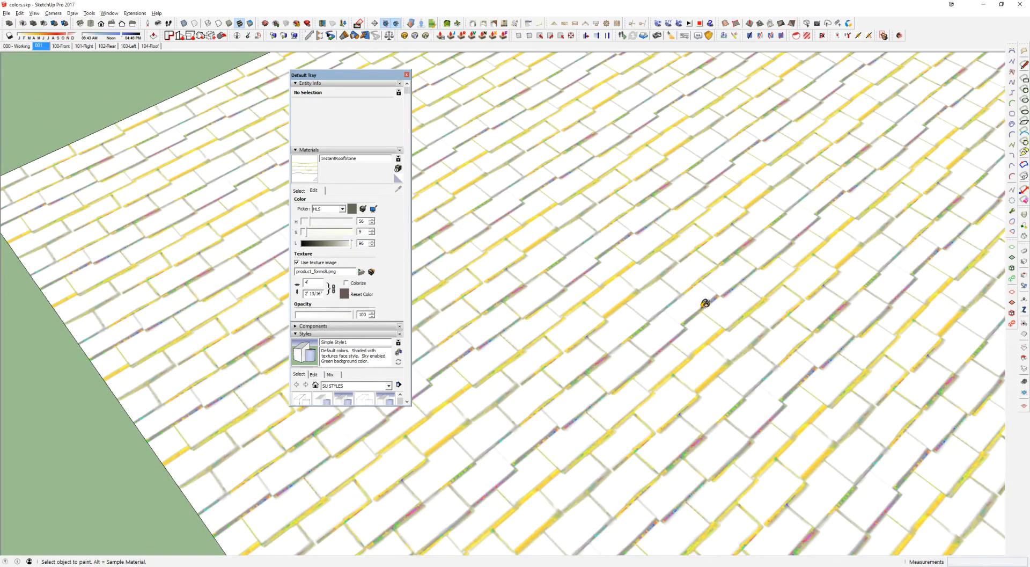
pyautogui.moveTo(347, 247); pyautogui.dragTo(316, 244)
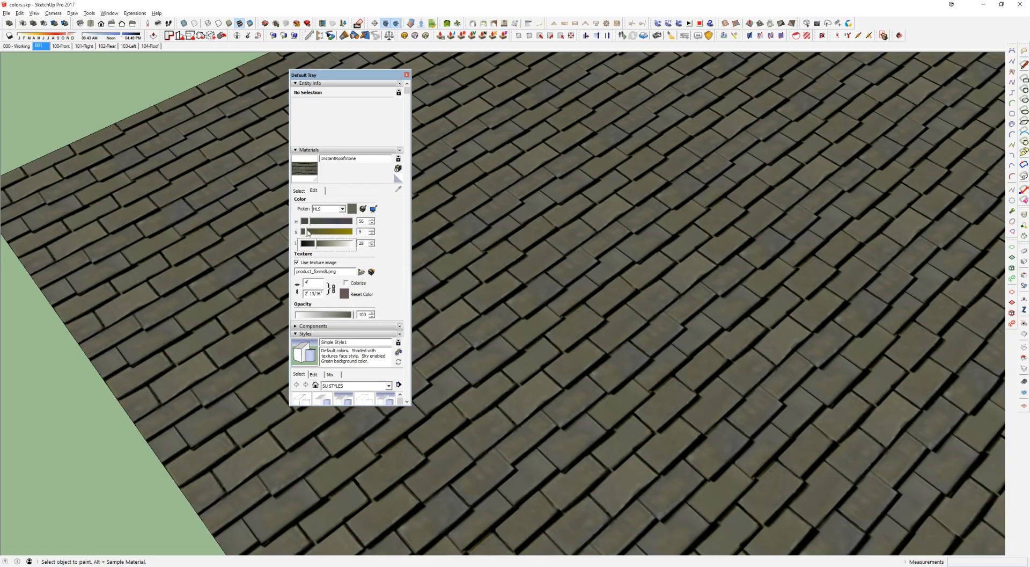
# Try HLS saturation values of 0 and 100 on the InstantRoofStone material
pyautogui.moveTo(306, 232); pyautogui.dragTo(302, 231)
pyautogui.moveTo(690, 260)
pyautogui.mouseDown(button='middle')
pyautogui.moveTo(700, 260)
pyautogui.moveTo(642, 249)
pyautogui.moveTo(462, 269)
pyautogui.moveTo(640, 234)
pyautogui.mouseUp(button='middle')
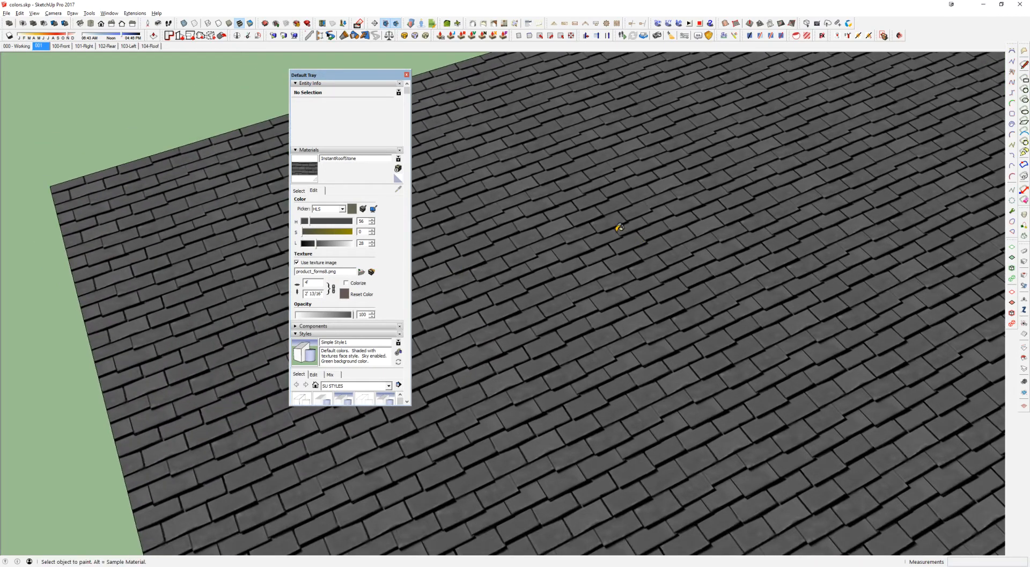
pyautogui.moveTo(303, 233); pyautogui.dragTo(355, 234)
pyautogui.moveTo(762, 271); pyautogui.dragTo(808, 230, button='middle')
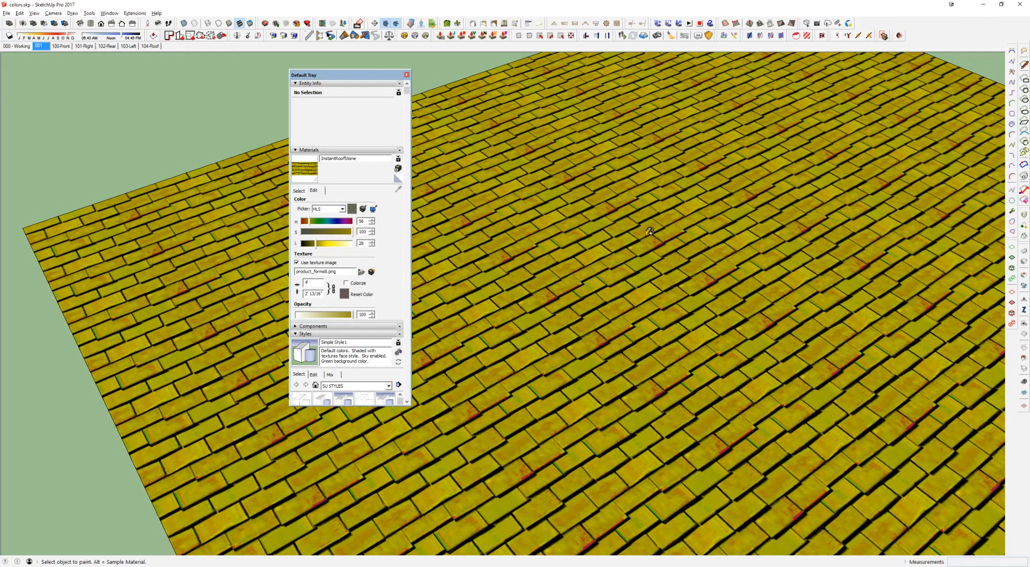
# Reset the InstantRoofStone material to its original texture color and darken it to an HLS lightness of 30
pyautogui.click(345, 294)
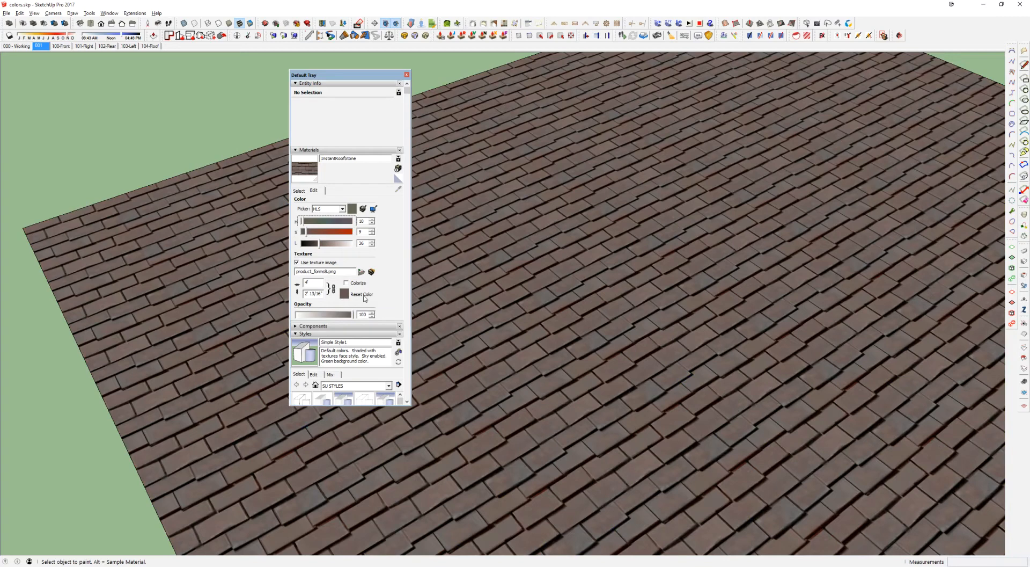
pyautogui.click(345, 295)
pyautogui.click(318, 246)
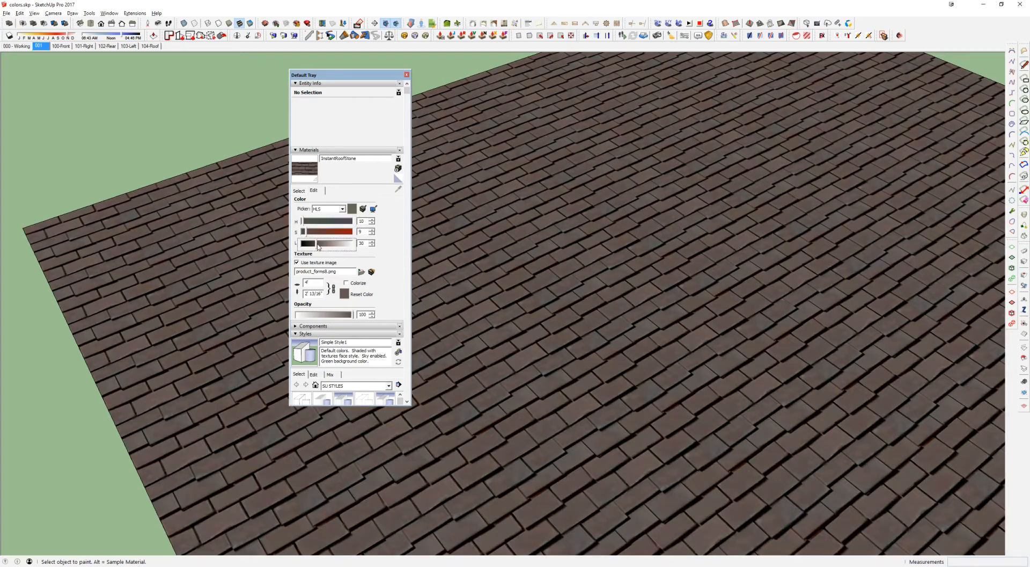
# Switch the color picker to RGB and set InstantRoofStone to red 123, green 117 and blue 89
pyautogui.click(343, 215)
pyautogui.click(341, 235)
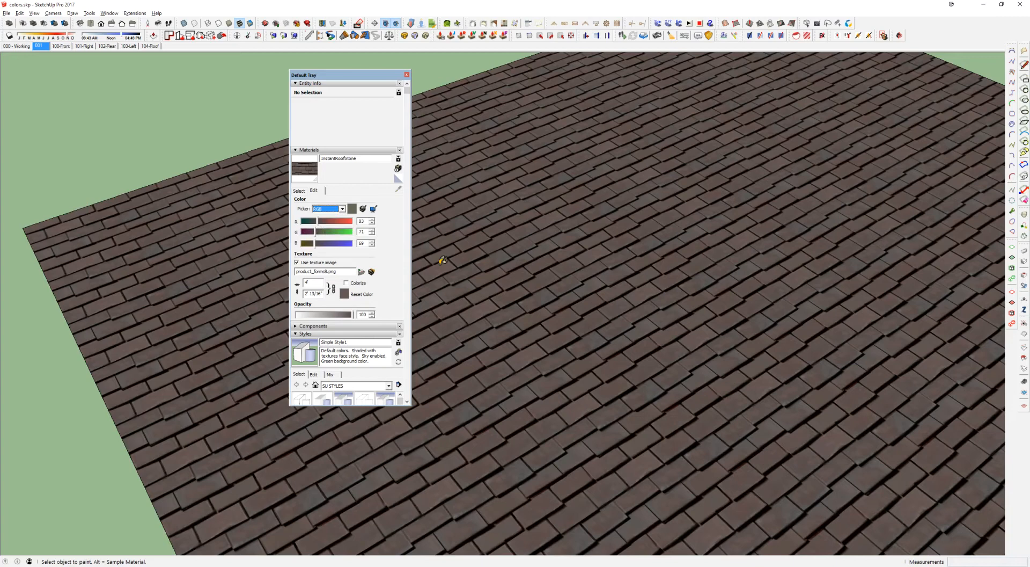
pyautogui.click(319, 244)
pyautogui.click(310, 231)
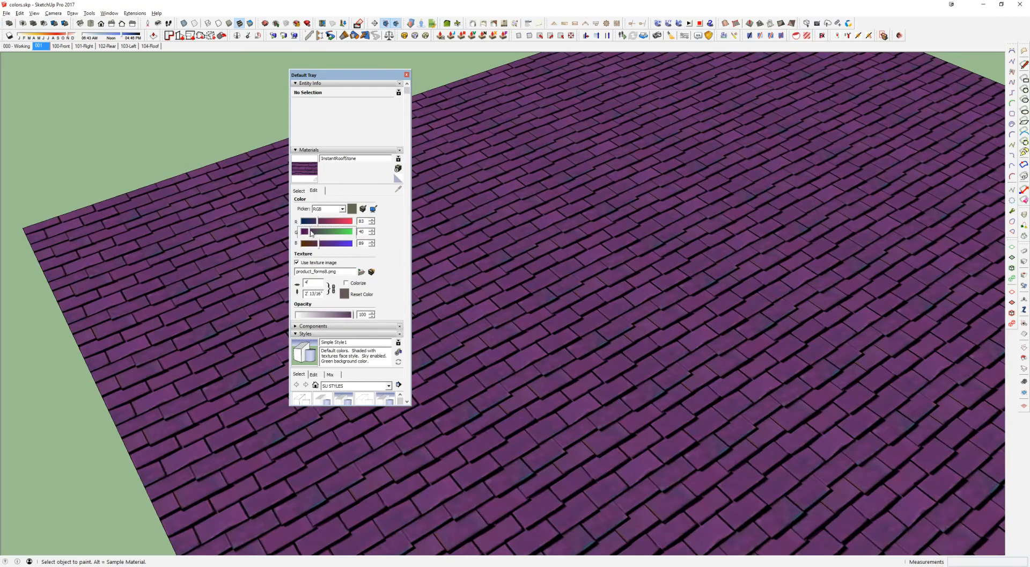
pyautogui.click(325, 221)
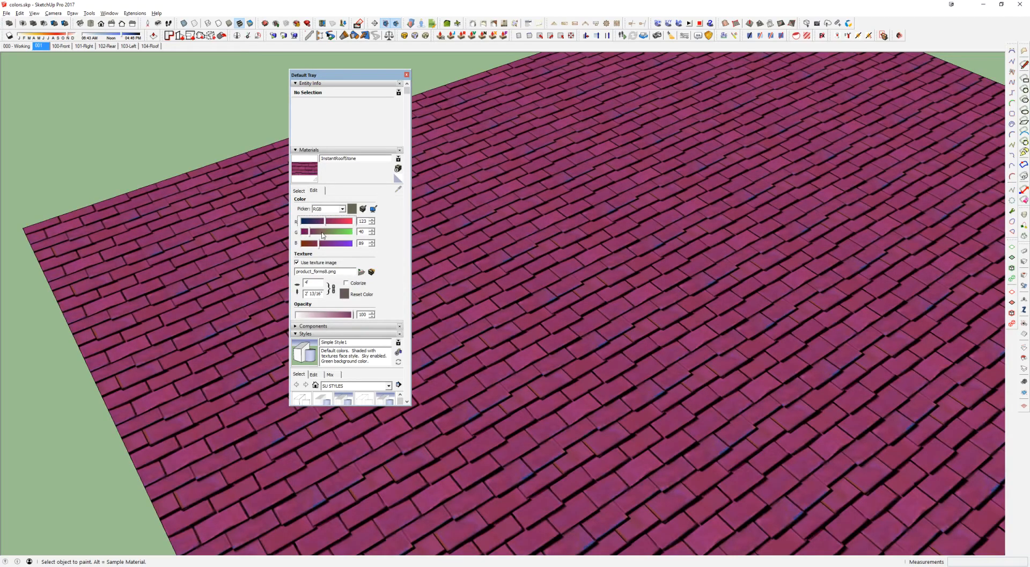
pyautogui.click(321, 232)
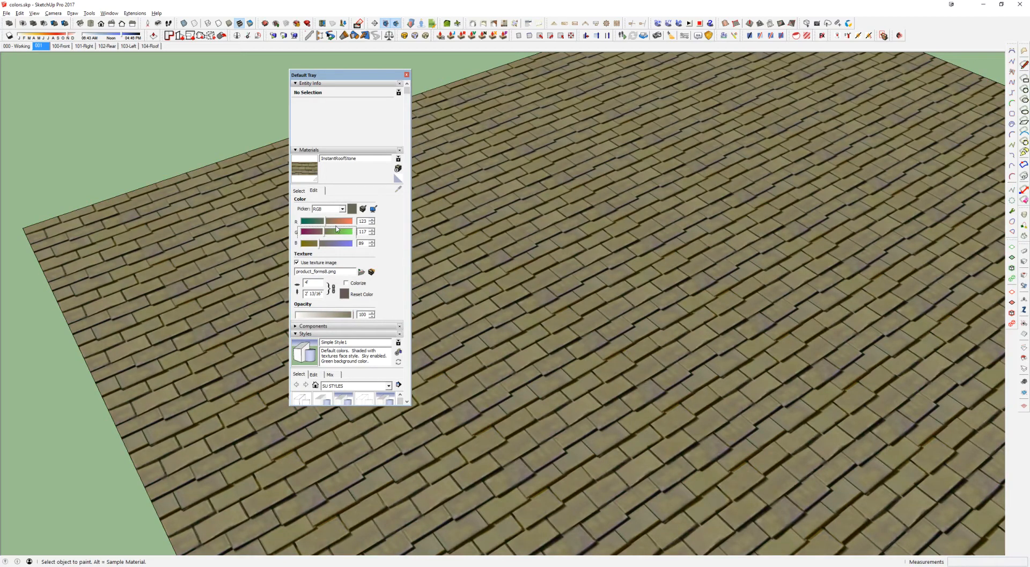
# Move the tray slightly and set the InstantRoofStone texture width to 8' with the aspect ratio locked
pyautogui.moveTo(664, 299); pyautogui.dragTo(605, 307, button='middle')
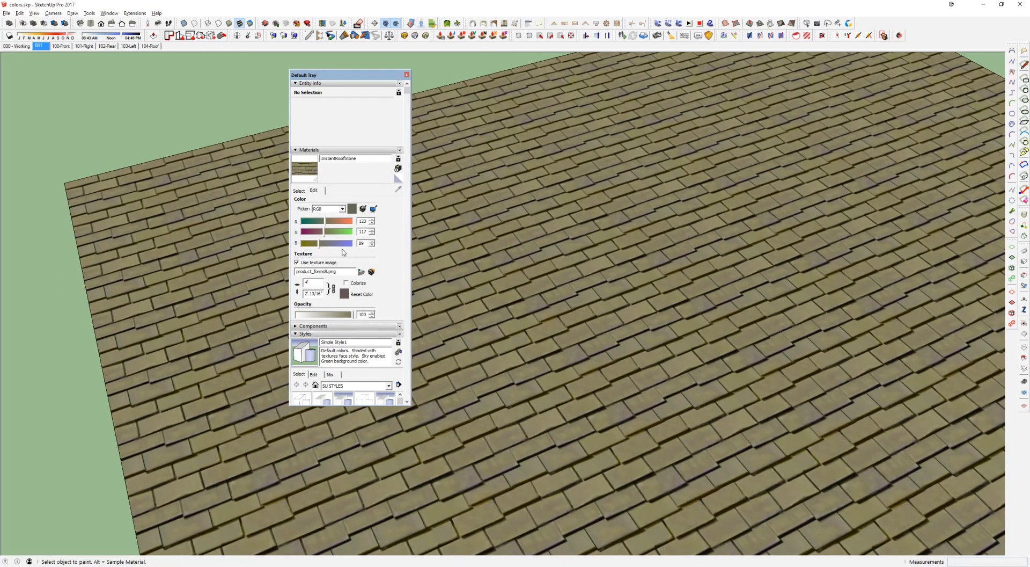
pyautogui.moveTo(362, 76); pyautogui.dragTo(337, 64)
pyautogui.click(289, 269)
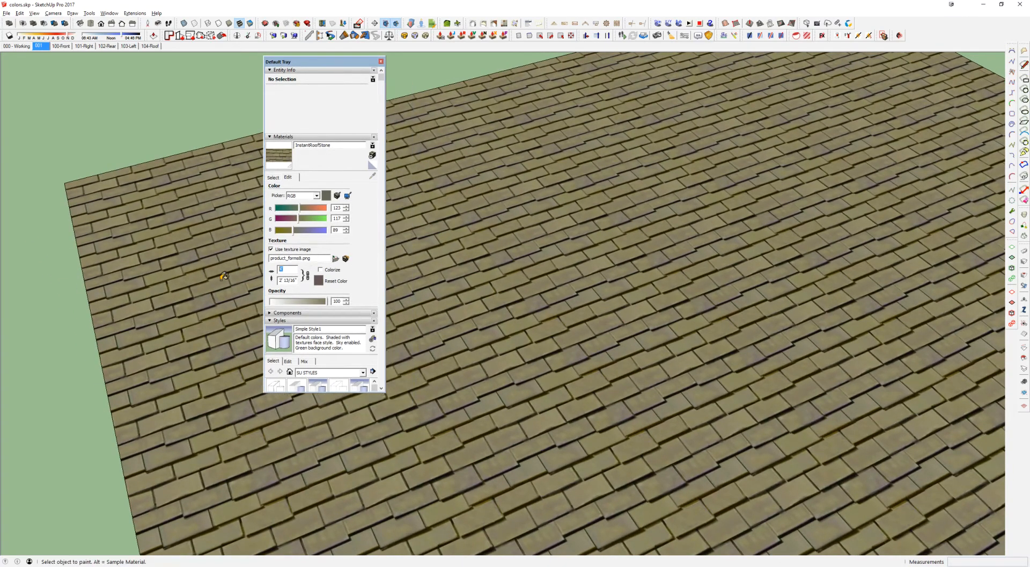
pyautogui.scroll(-3, 607, 301)
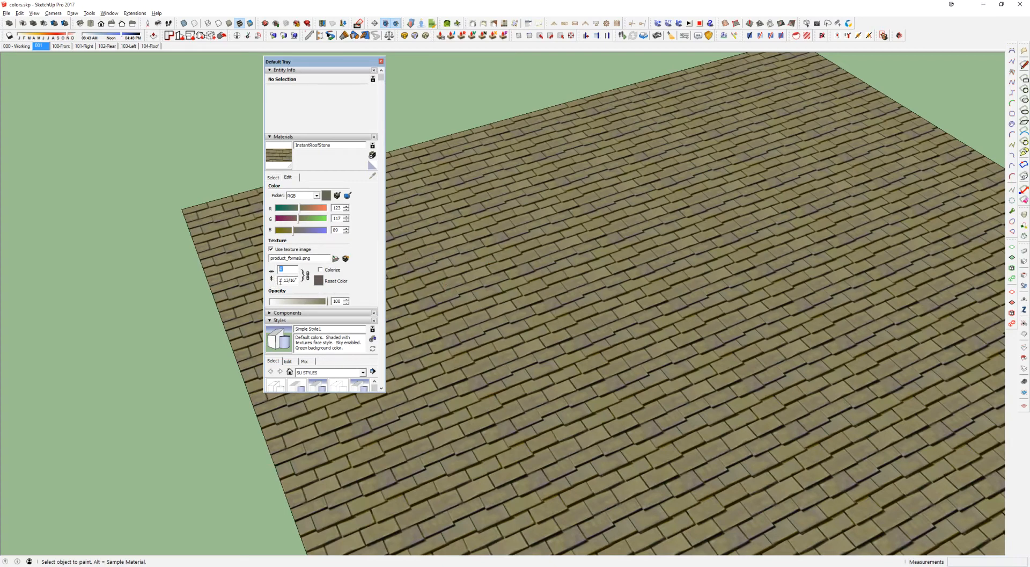
pyautogui.moveTo(495, 266); pyautogui.dragTo(489, 266, button='middle')
pyautogui.moveTo(293, 270); pyautogui.dragTo(264, 263)
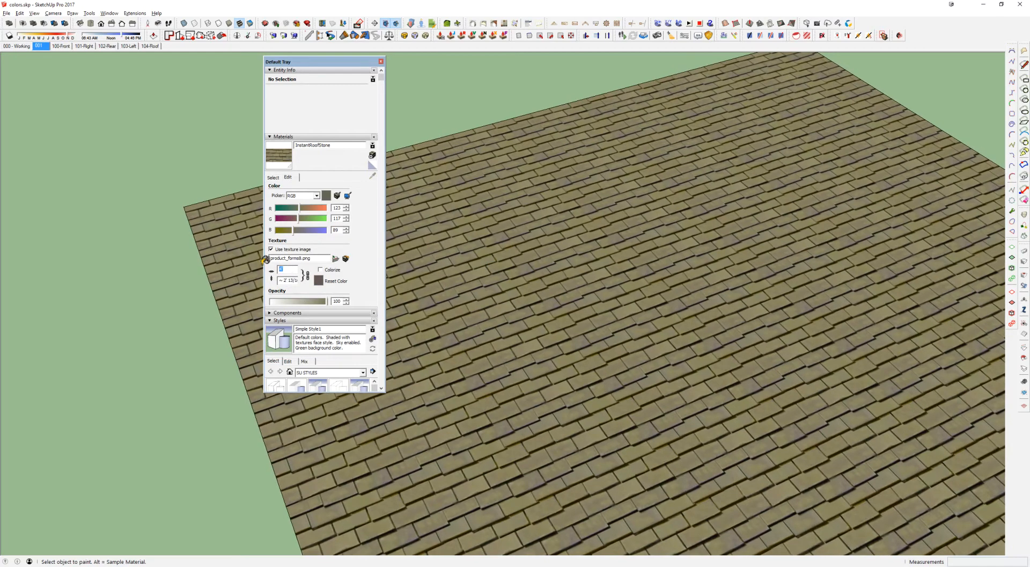
pyautogui.write("8'")
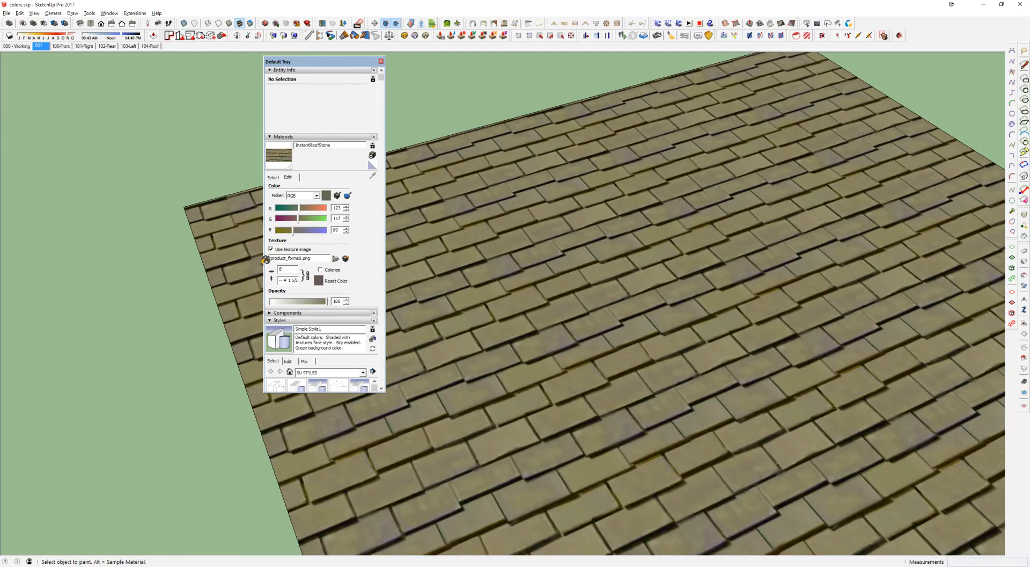
# Unlock the texture's aspect ratio and set the InstantRoofStone texture width to 16'
pyautogui.moveTo(450, 275); pyautogui.dragTo(511, 321, button='middle')
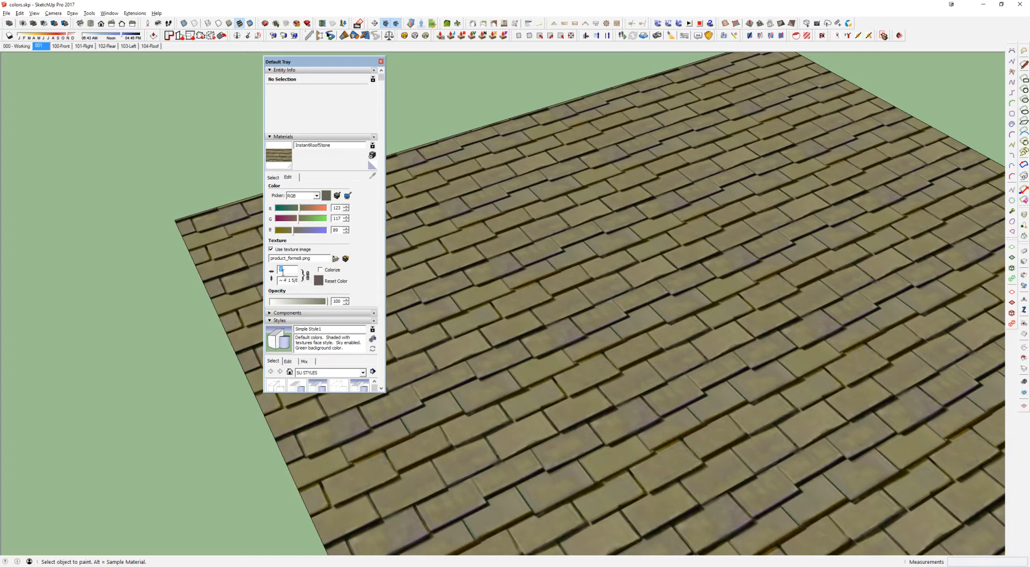
pyautogui.moveTo(279, 279); pyautogui.dragTo(301, 278)
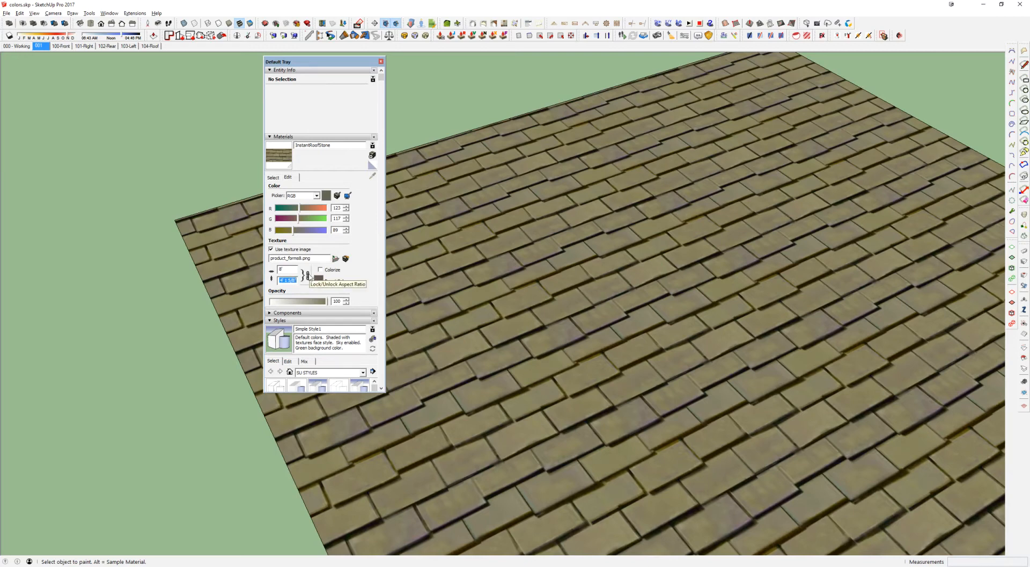
pyautogui.click(309, 275)
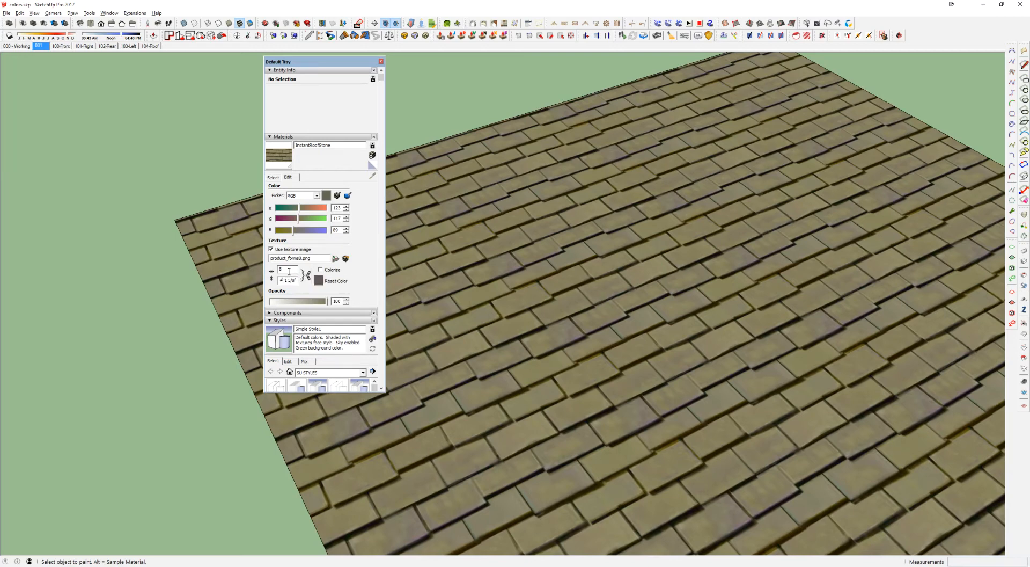
pyautogui.write('16')
pyautogui.press('Return')
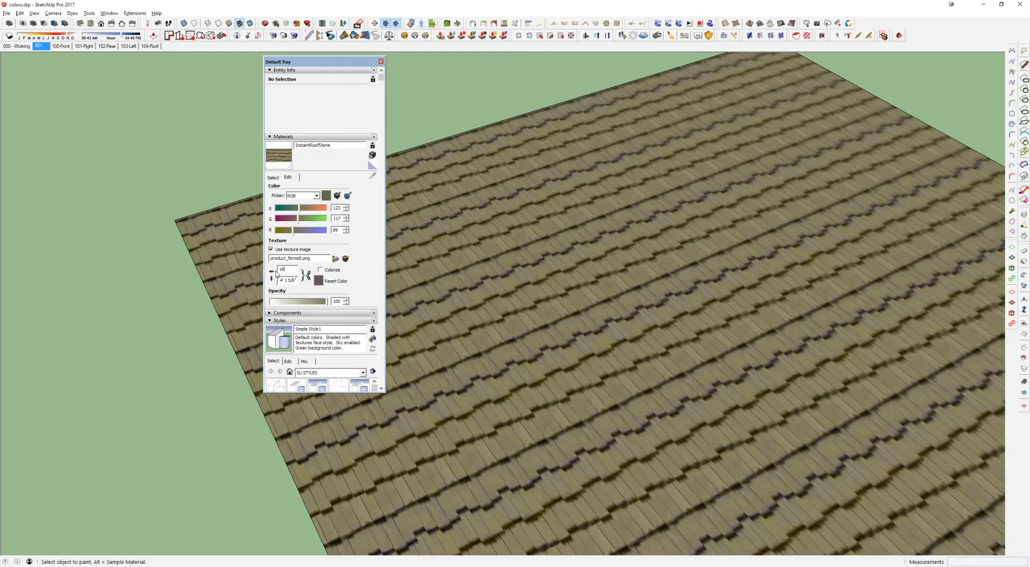
pyautogui.write("'")
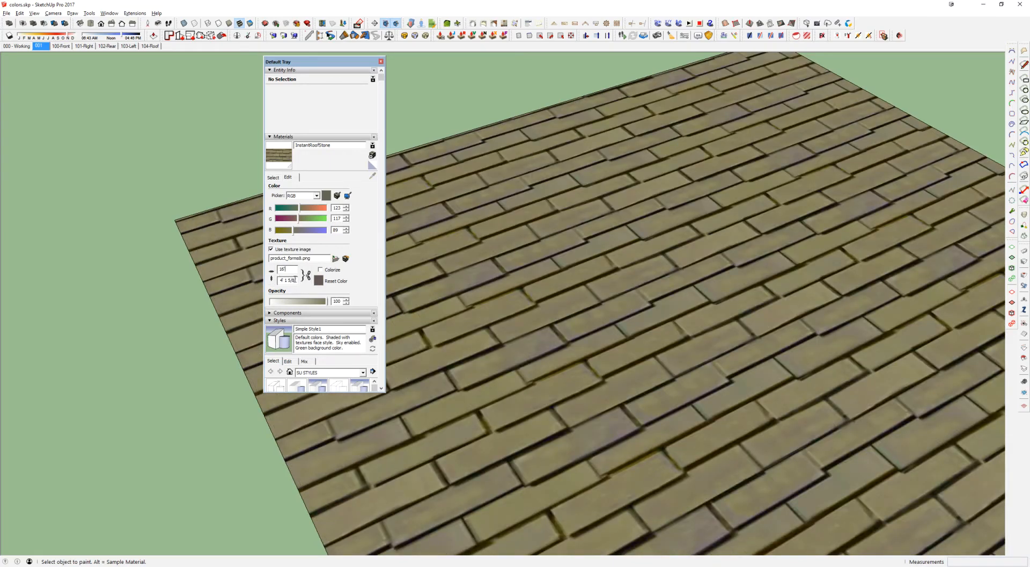
# Reset InstantRoofStone to its original texture color and set its texture width to 48 inches with the aspect ratio locked
pyautogui.moveTo(298, 279); pyautogui.dragTo(257, 274)
pyautogui.moveTo(466, 284); pyautogui.dragTo(443, 285, button='middle')
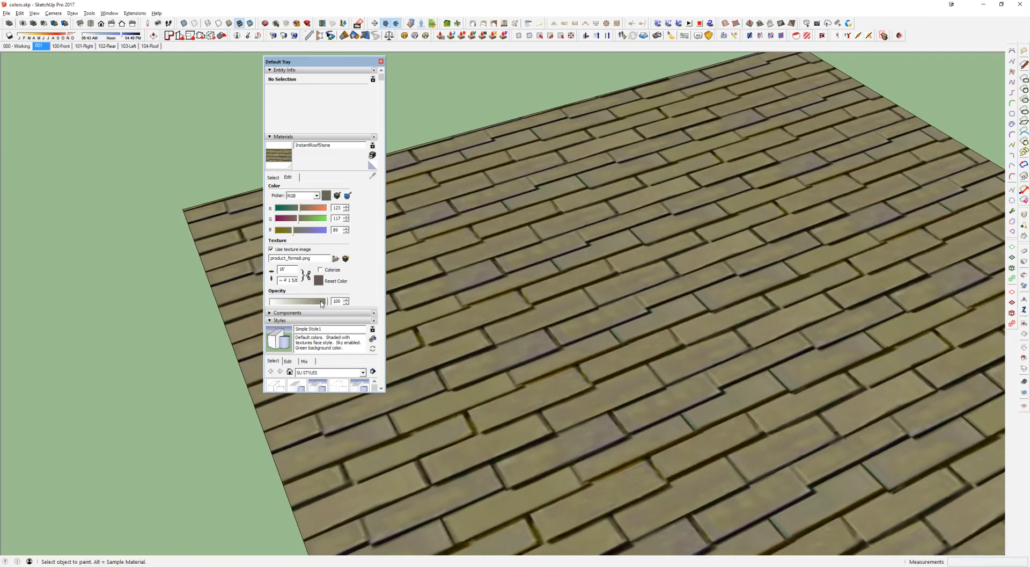
pyautogui.moveTo(322, 304)
pyautogui.mouseDown()
pyautogui.moveTo(284, 306)
pyautogui.moveTo(338, 311)
pyautogui.mouseUp()
pyautogui.click(320, 280)
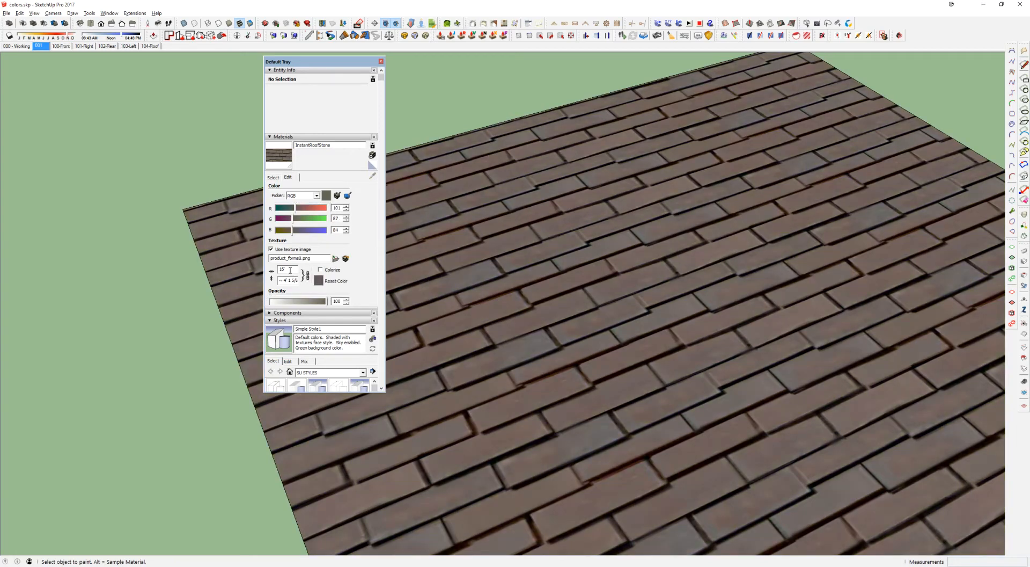
pyautogui.moveTo(290, 268); pyautogui.dragTo(244, 259)
pyautogui.write('48')
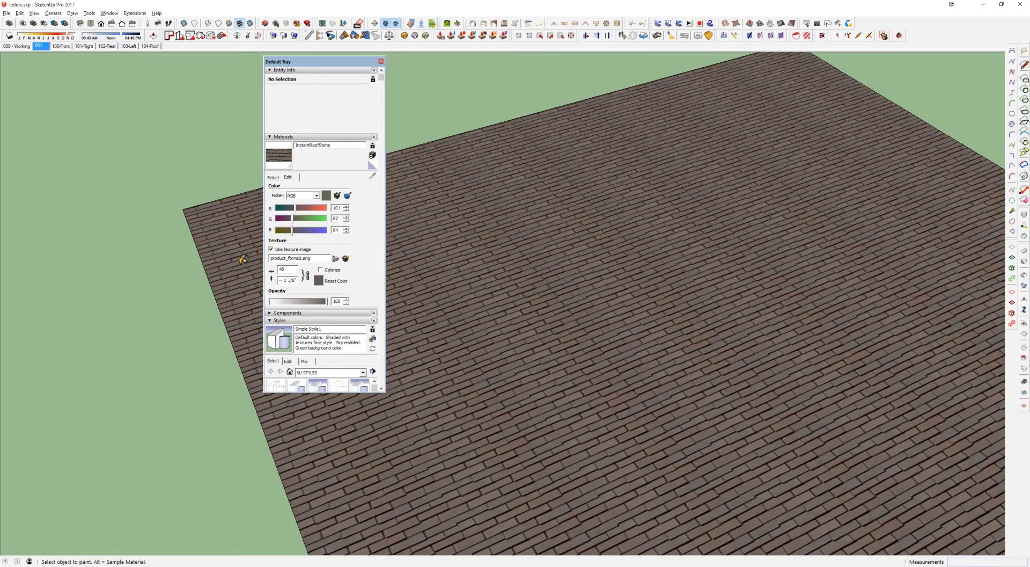
# Unlock the texture's aspect ratio, set the InstantRoofStone texture height to 2' 3/8", and lock the ratio again
pyautogui.moveTo(422, 256); pyautogui.dragTo(526, 246, button='middle')
pyautogui.click(307, 276)
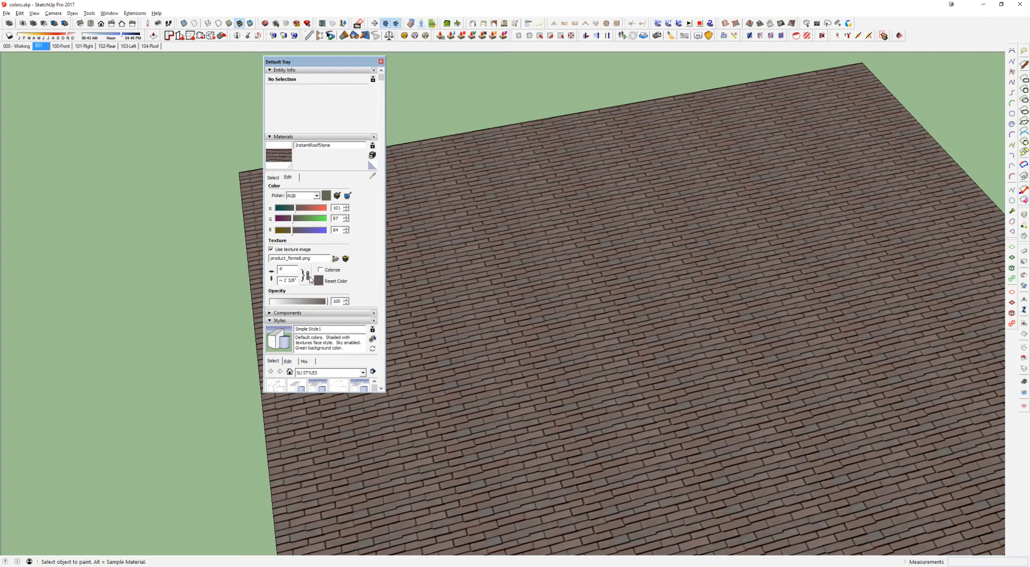
pyautogui.write('24')
pyautogui.press('Return')
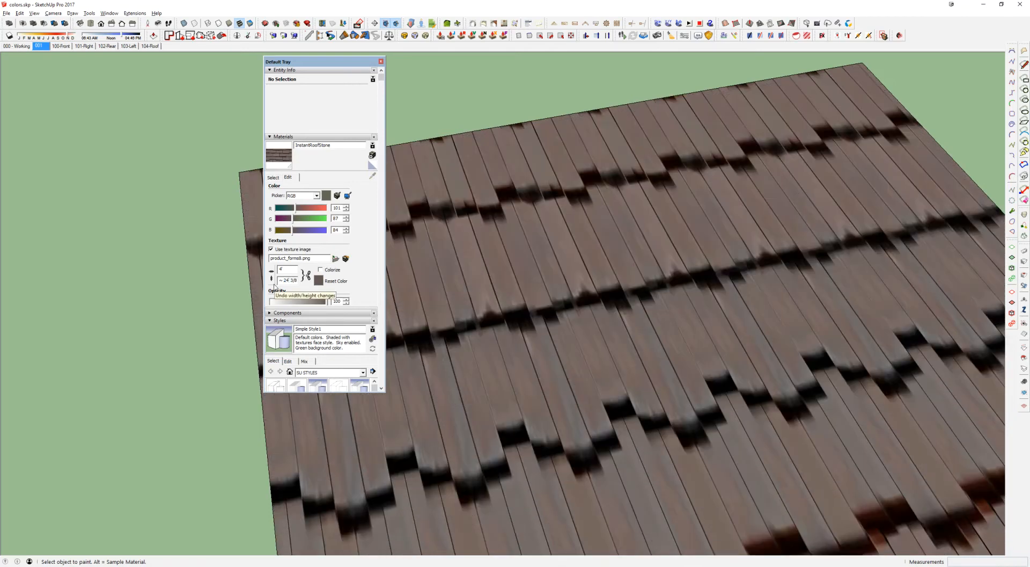
pyautogui.press('BackSpace')
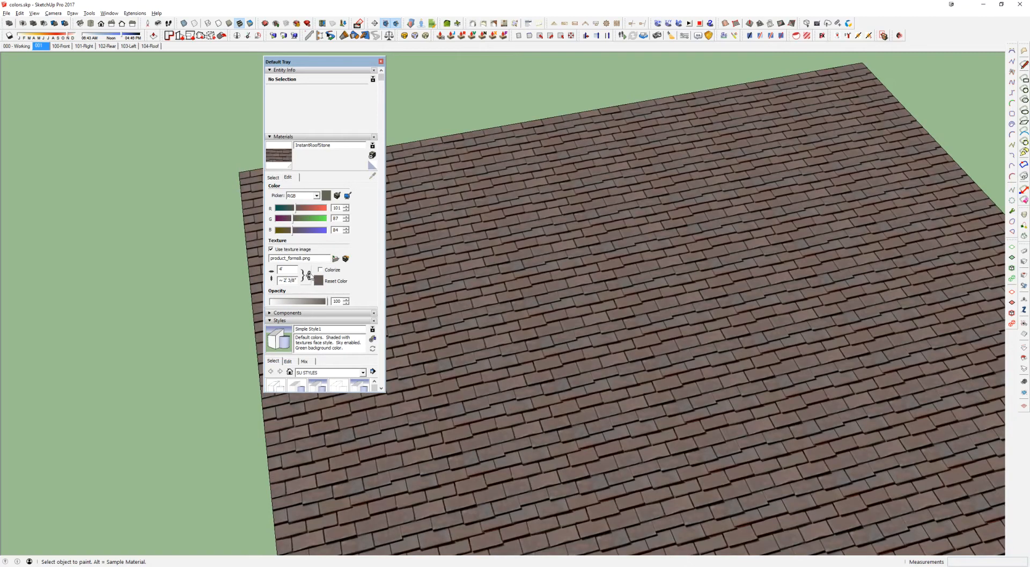
pyautogui.click(309, 273)
# Copy the roof-stone face about 37' 5" along the red axis to place a duplicate beside it
pyautogui.moveTo(488, 259); pyautogui.dragTo(496, 199, button='middle')
pyautogui.scroll(-5, 558, 248)
pyautogui.press('space')
pyautogui.keyDown('shift'); pyautogui.moveTo(581, 258); pyautogui.dragTo(647, 307, button='middle'); pyautogui.keyUp('shift')
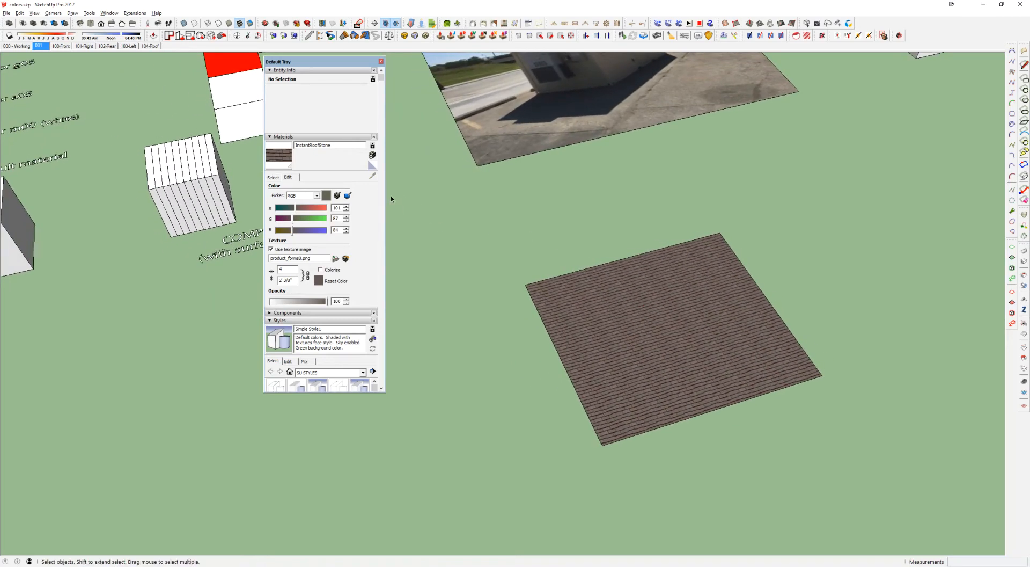
pyautogui.moveTo(560, 284); pyautogui.dragTo(610, 341, button='middle')
pyautogui.click(600, 312)
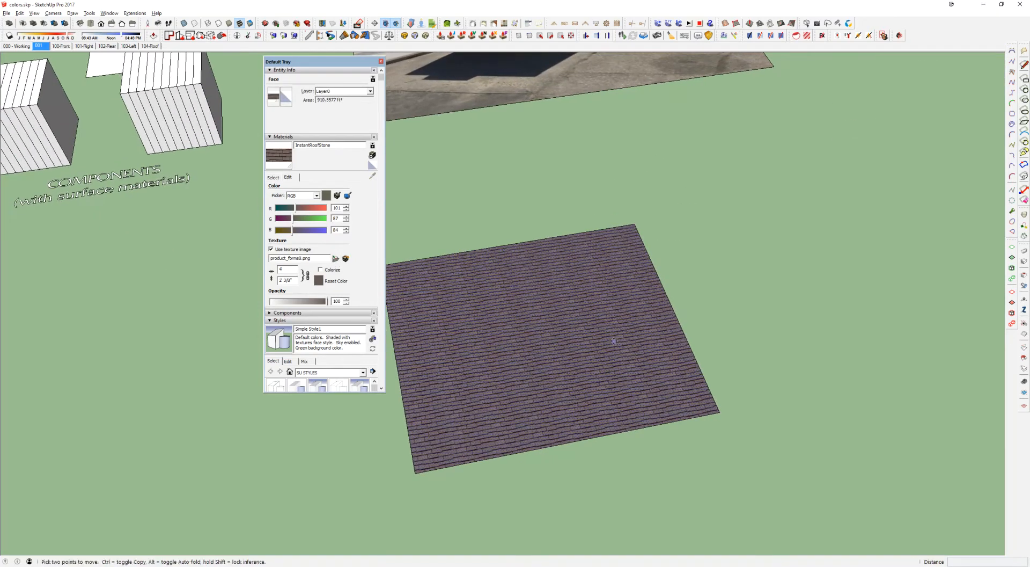
pyautogui.press('m')
pyautogui.click(524, 337)
pyautogui.press('ctrl')
pyautogui.click(844, 281)
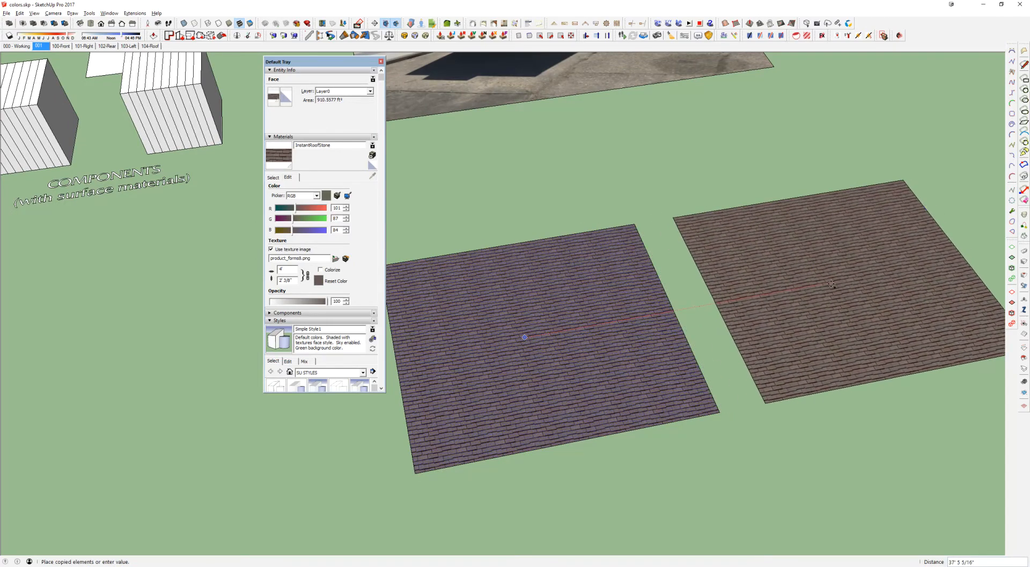
# Paint the original face with the Parquet1 material from the Woods collection
pyautogui.press('space')
pyautogui.scroll(3, 612, 307)
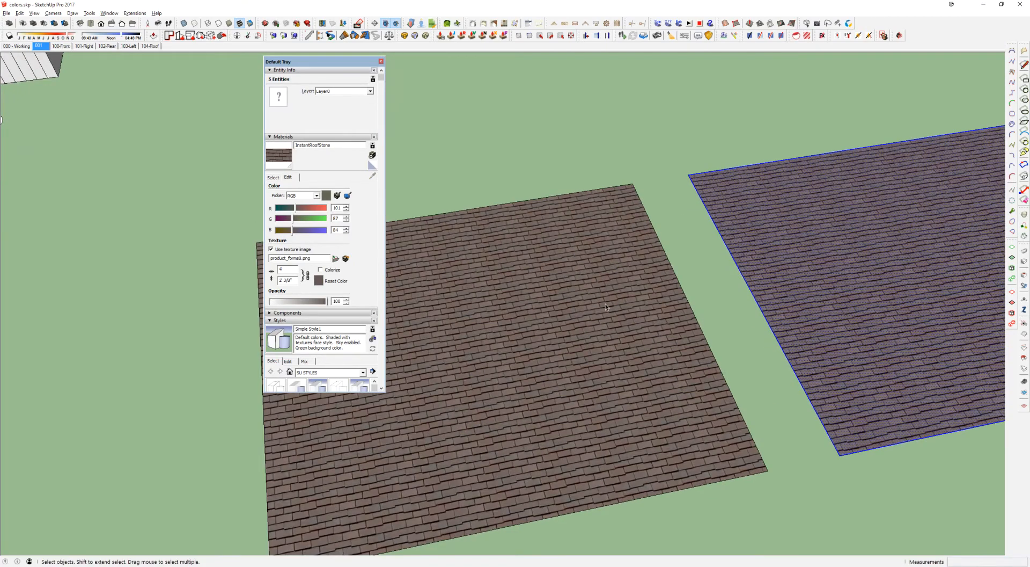
pyautogui.click(279, 177)
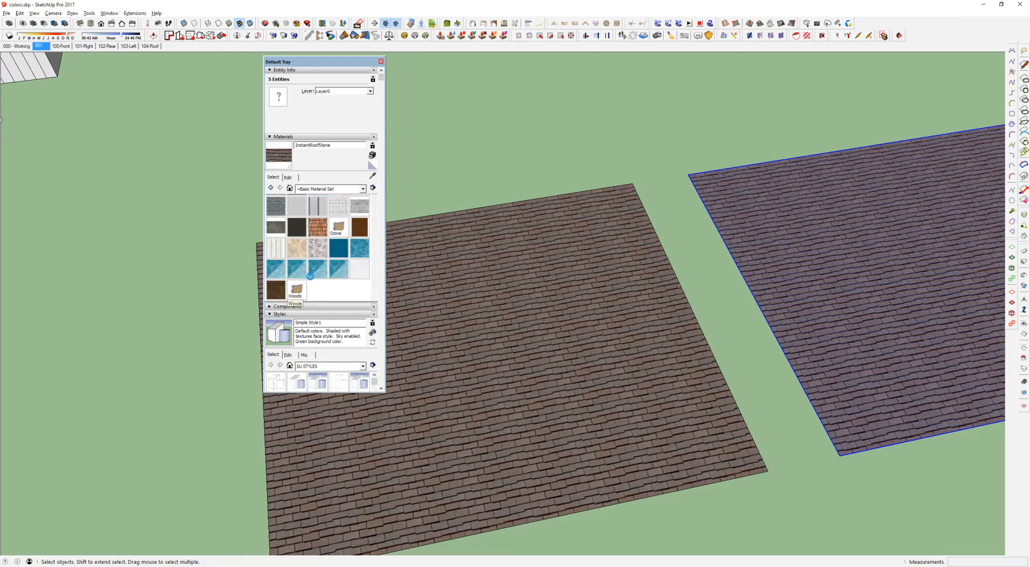
pyautogui.doubleClick(296, 290)
pyautogui.click(297, 204)
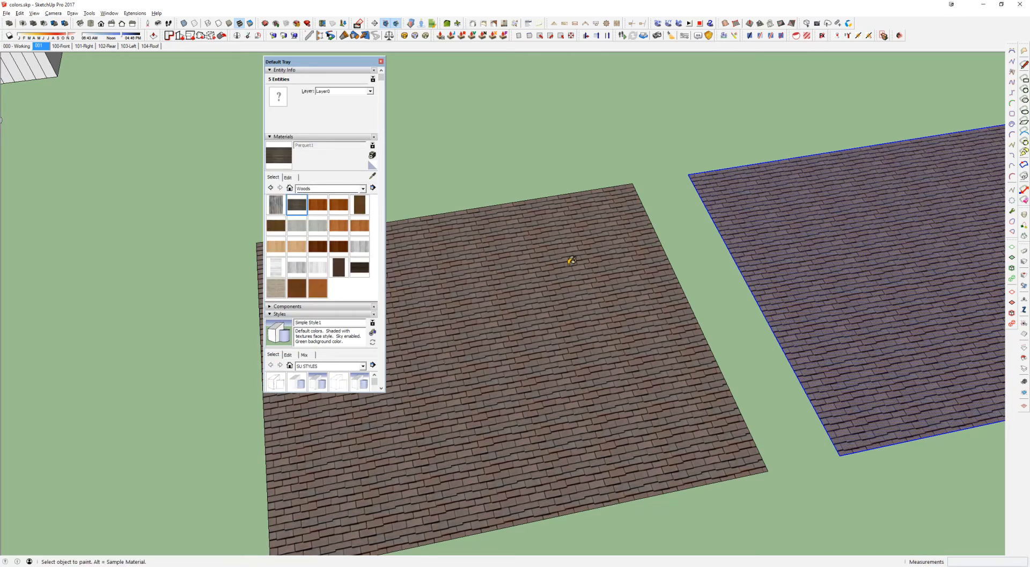
pyautogui.click(566, 288)
pyautogui.scroll(5, 566, 288)
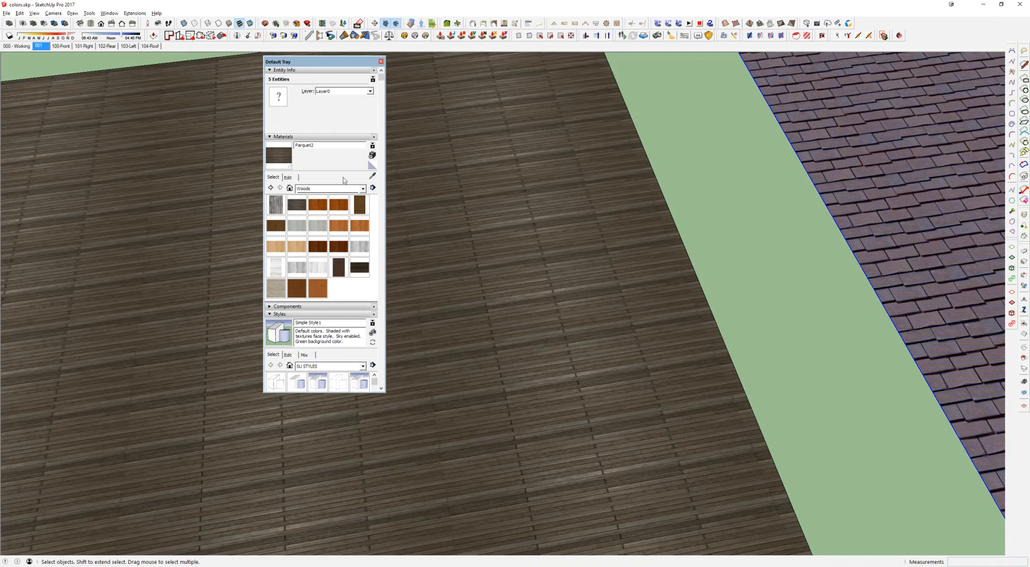
# Choose Wood - Cherry - Board Lines as the paint, then pick the parquet material back up from its face with Sample Paint
pyautogui.moveTo(593, 255); pyautogui.dragTo(583, 262, button='middle')
pyautogui.press('b')
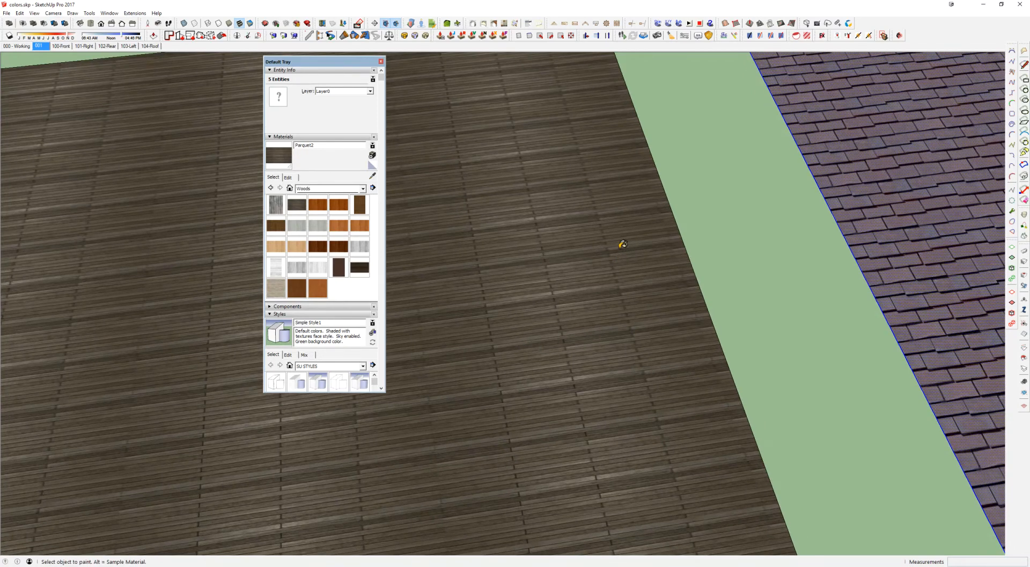
pyautogui.moveTo(526, 235); pyautogui.dragTo(539, 234, button='middle')
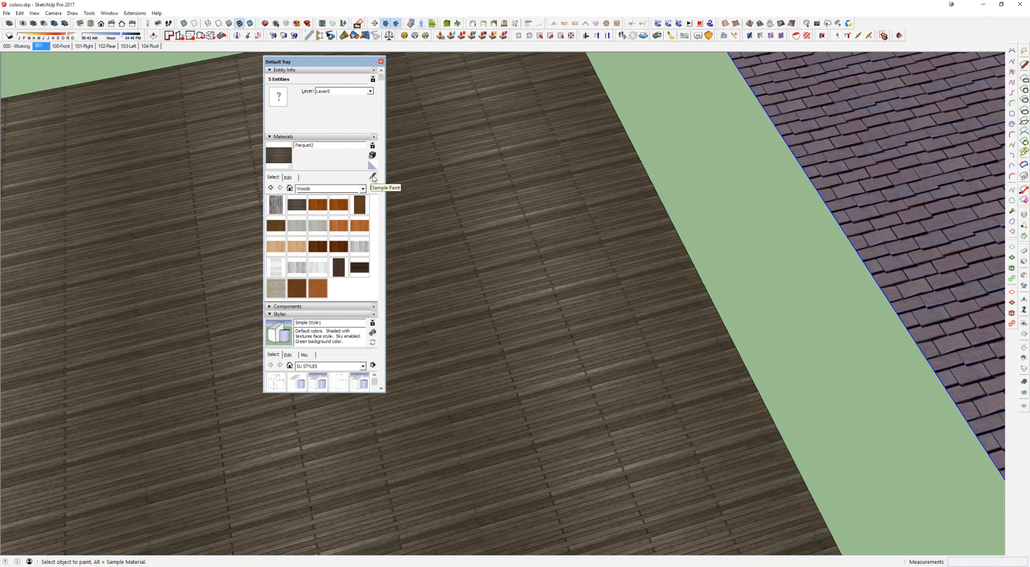
pyautogui.click(319, 204)
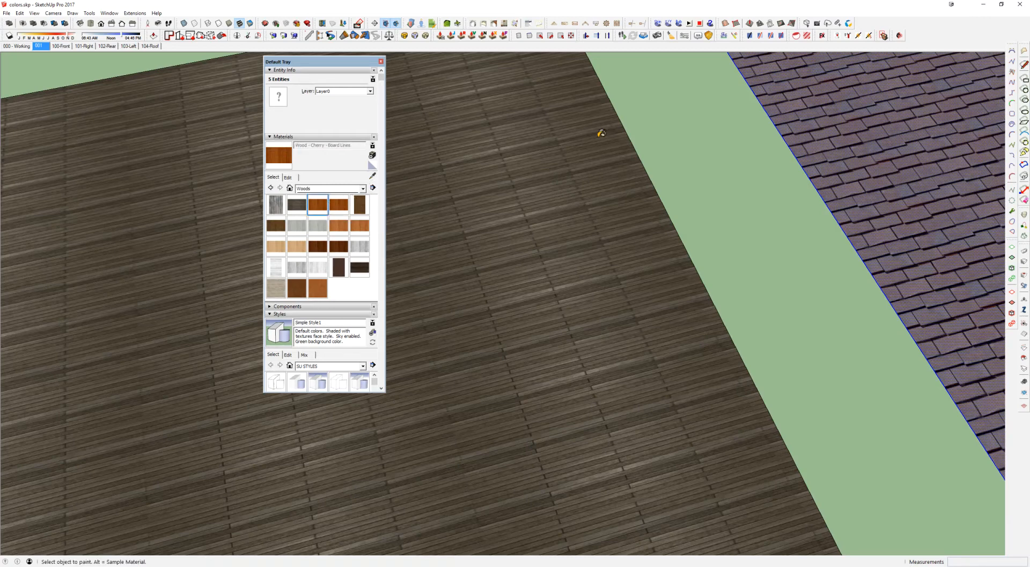
pyautogui.click(372, 175)
pyautogui.click(591, 229)
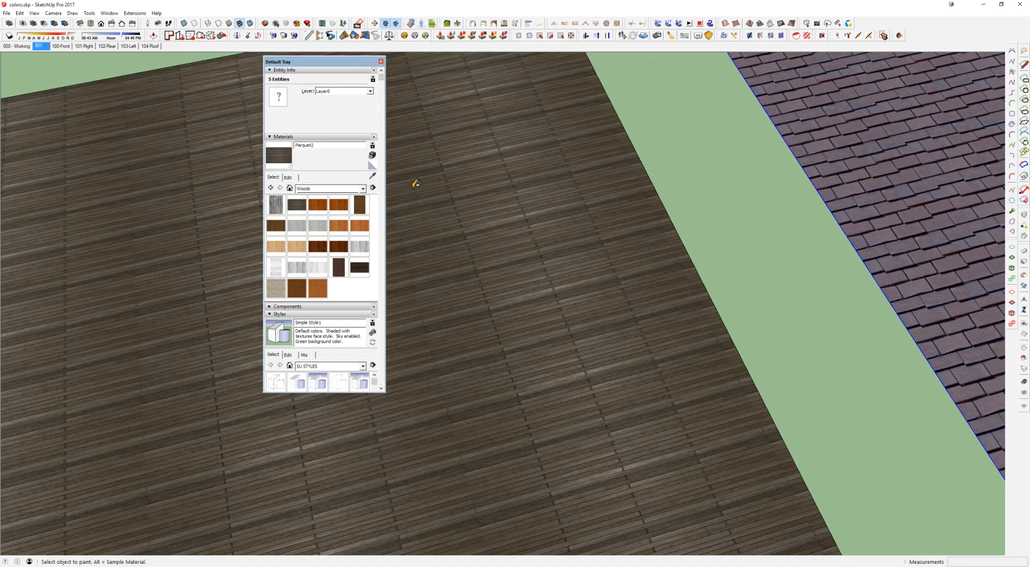
# Choose the cherry board wood again and resample the parquet face using the Paint Bucket's temporary sampling mode
pyautogui.click(318, 204)
pyautogui.moveTo(429, 214); pyautogui.dragTo(448, 219, button='middle')
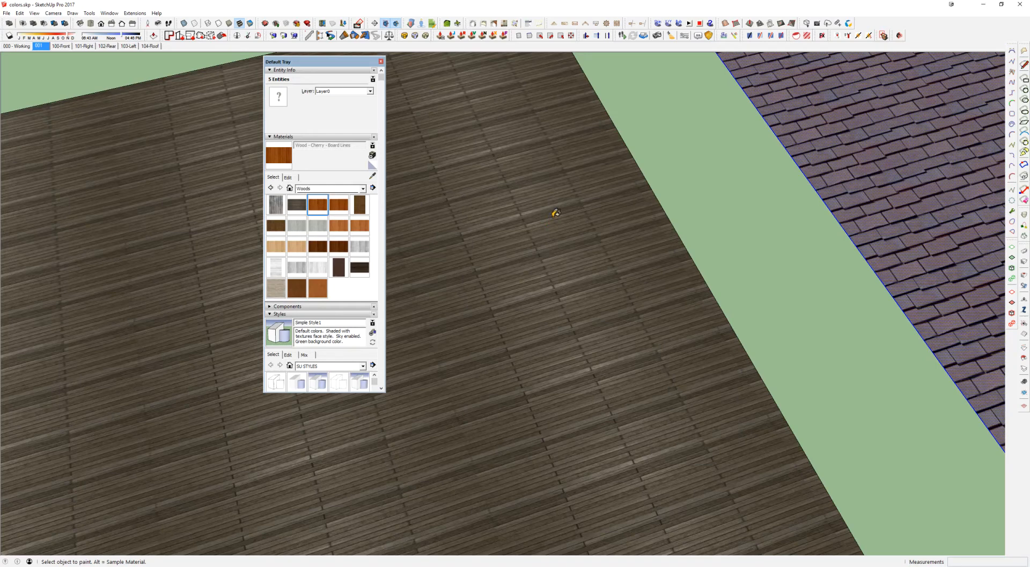
pyautogui.press('alt')
pyautogui.keyDown('alt'); pyautogui.click(582, 169); pyautogui.keyUp('alt')
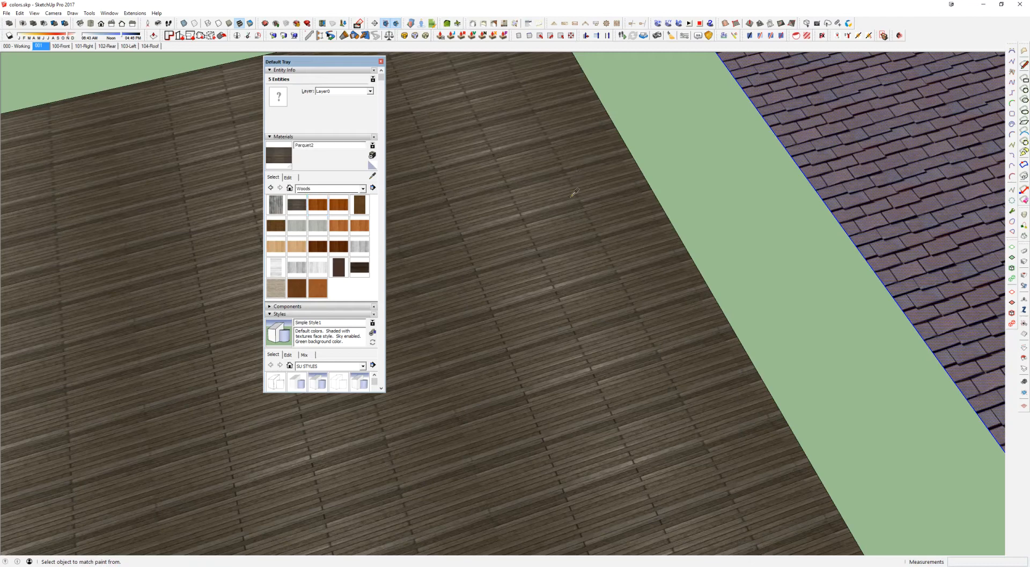
pyautogui.moveTo(572, 192); pyautogui.dragTo(579, 201, button='middle')
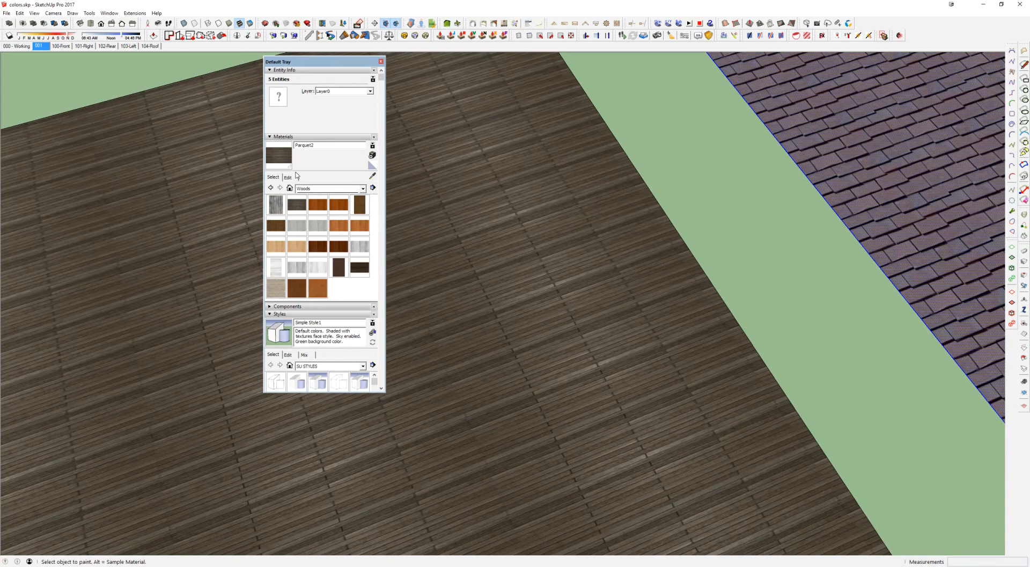
# Sample the roof-stone and parquet faces alternately, ending on the parquet, and switch its color picker to HLS for editing
pyautogui.keyDown('alt'); pyautogui.click(826, 124); pyautogui.keyUp('alt')
pyautogui.keyDown('alt'); pyautogui.click(617, 252); pyautogui.keyUp('alt')
pyautogui.keyDown('alt'); pyautogui.click(854, 115); pyautogui.keyUp('alt')
pyautogui.keyDown('alt'); pyautogui.click(633, 250); pyautogui.keyUp('alt')
pyautogui.click(285, 180)
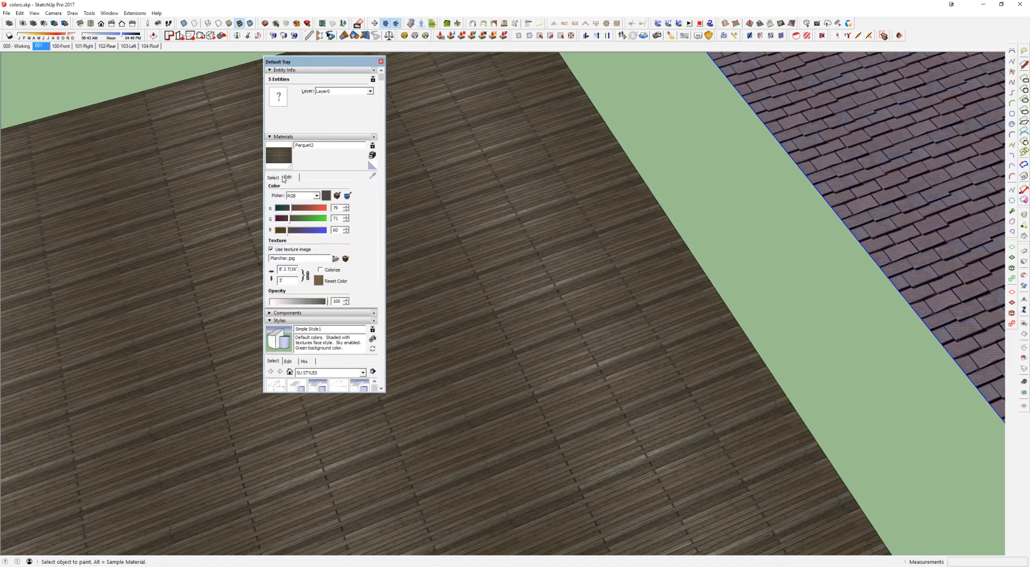
pyautogui.click(316, 196)
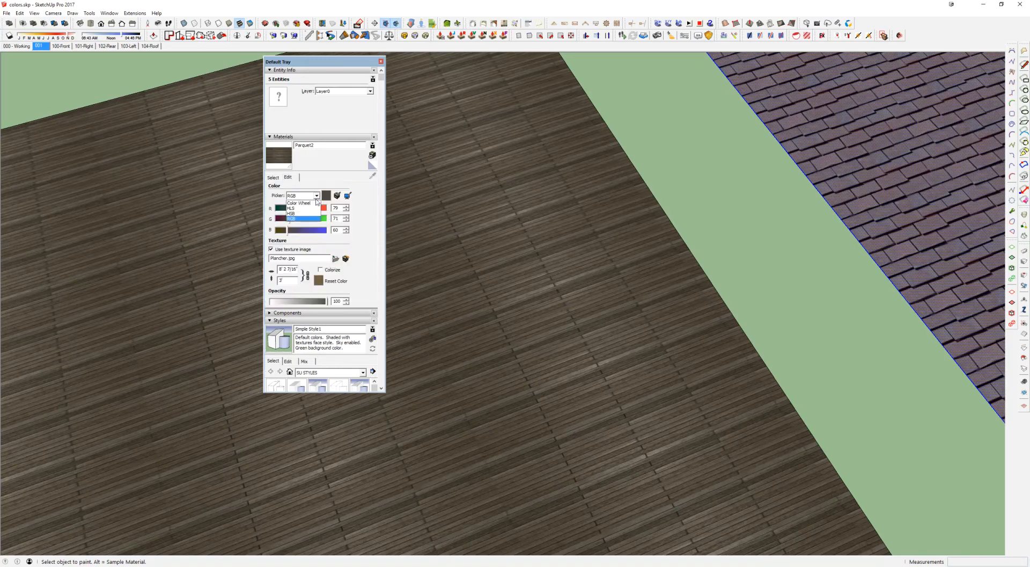
pyautogui.click(304, 209)
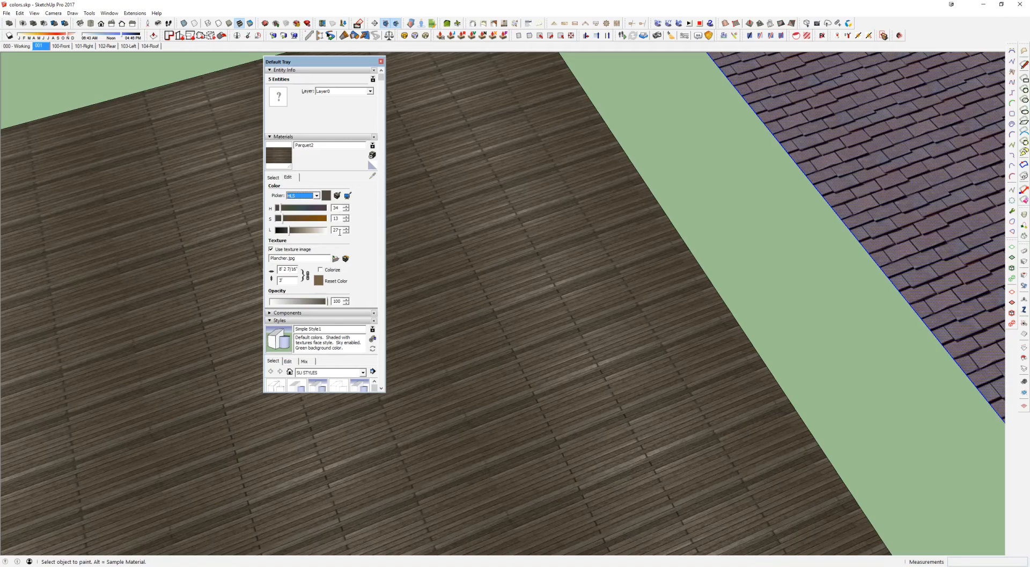
# Sample the roof-stone face and the parquet face in turn to compare their HLS color values
pyautogui.moveTo(896, 192); pyautogui.dragTo(734, 203, button='middle')
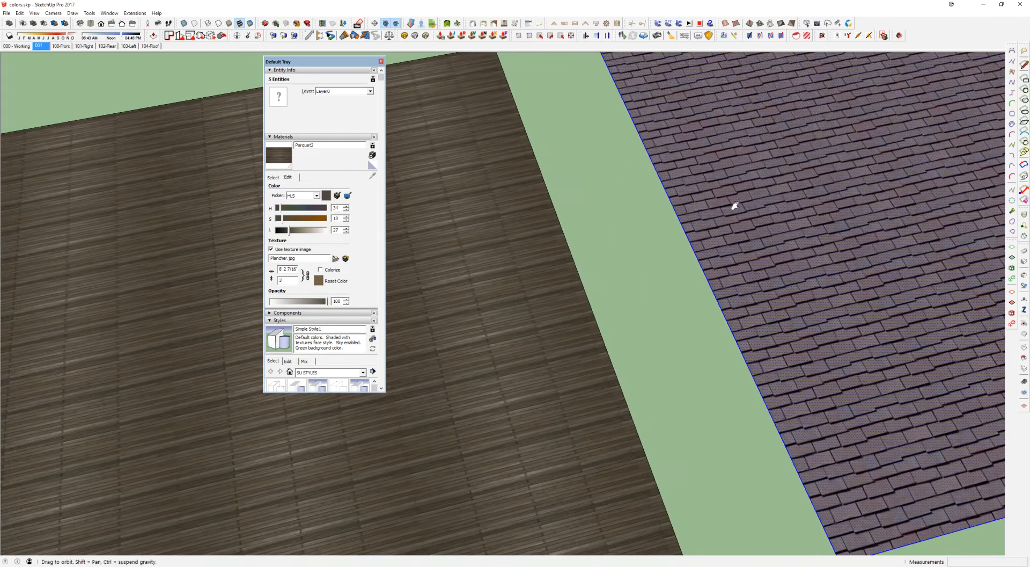
pyautogui.scroll(1, 751, 204)
pyautogui.scroll(1, 751, 204)
pyautogui.keyDown('alt'); pyautogui.click(781, 192); pyautogui.keyUp('alt')
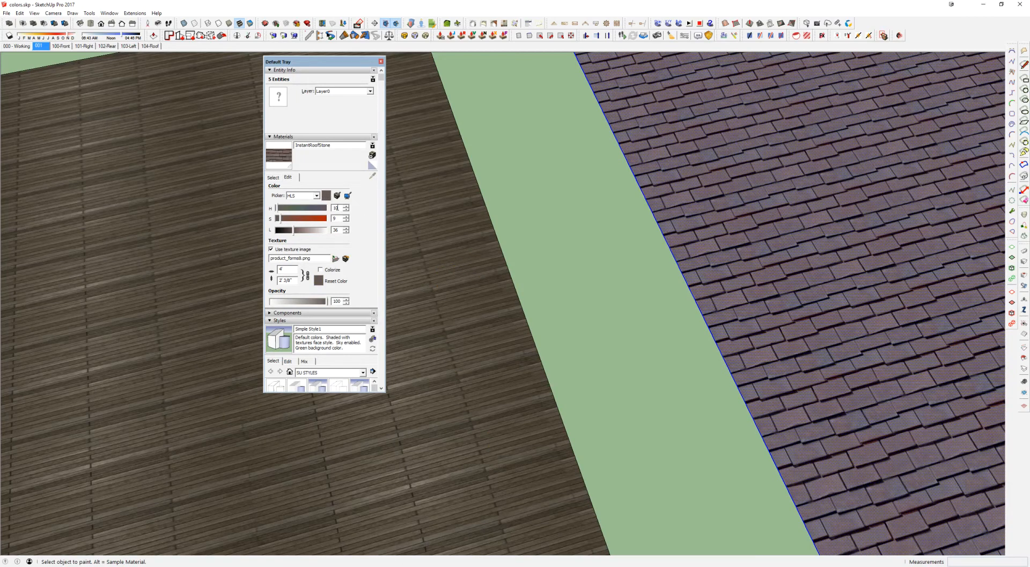
pyautogui.moveTo(461, 250); pyautogui.dragTo(462, 252, button='middle')
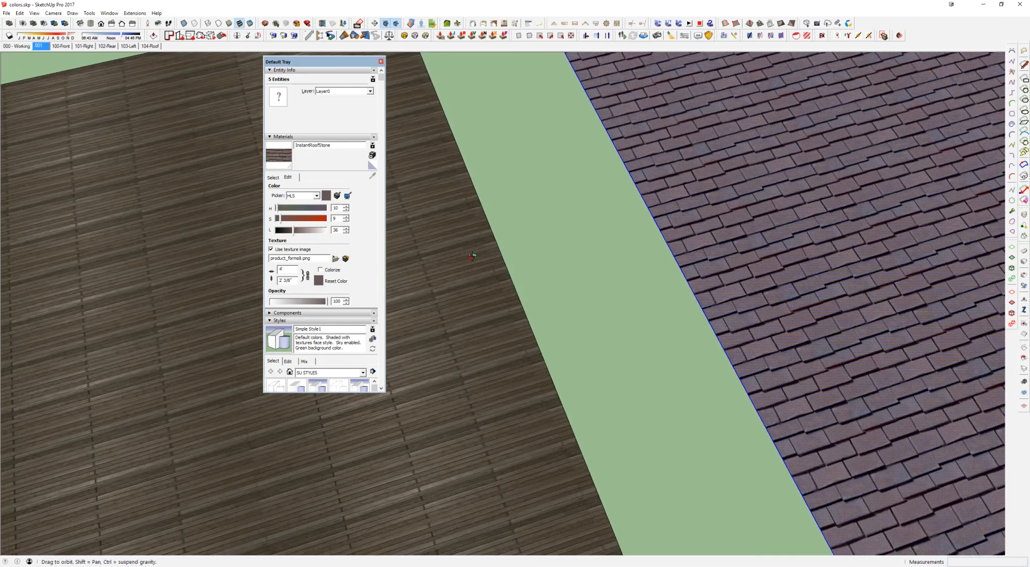
pyautogui.keyDown('alt'); pyautogui.click(462, 252); pyautogui.keyUp('alt')
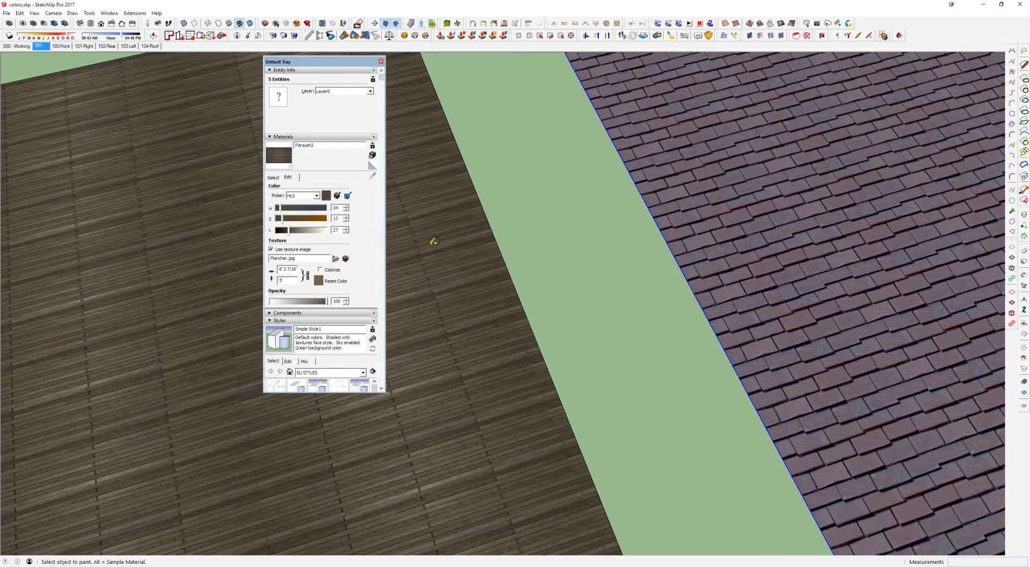
# Sample the roof-stone face and set InstantRoofStone to hue 34, saturation 13 and lightness 27 to match the parquet
pyautogui.keyDown('alt'); pyautogui.click(695, 197); pyautogui.keyUp('alt')
pyautogui.moveTo(340, 209); pyautogui.dragTo(319, 209)
pyautogui.write('34')
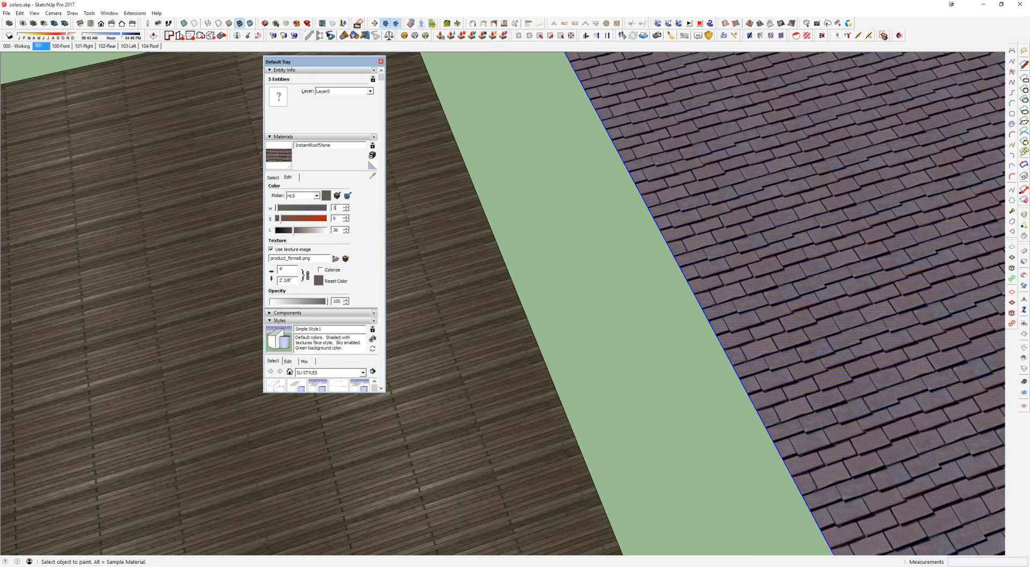
pyautogui.press('Tab')
pyautogui.write('13')
pyautogui.press('Tab')
pyautogui.write('27')
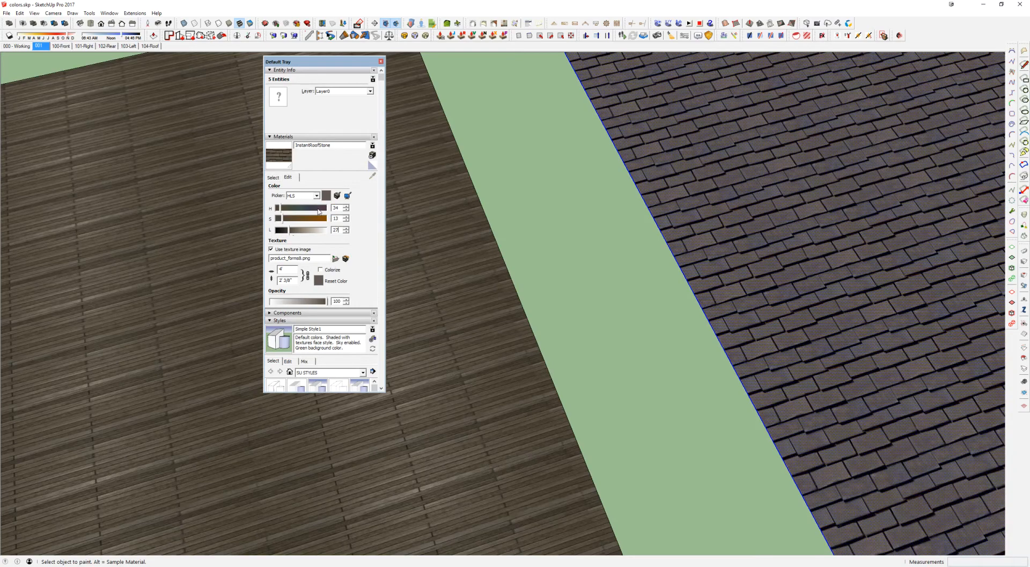
# Clear the selection and examine the parquet and roof-stone faces side by side to compare their colors
pyautogui.moveTo(725, 213); pyautogui.dragTo(642, 262, button='middle')
pyautogui.press('space')
pyautogui.click(642, 261)
pyautogui.scroll(-3, 632, 322)
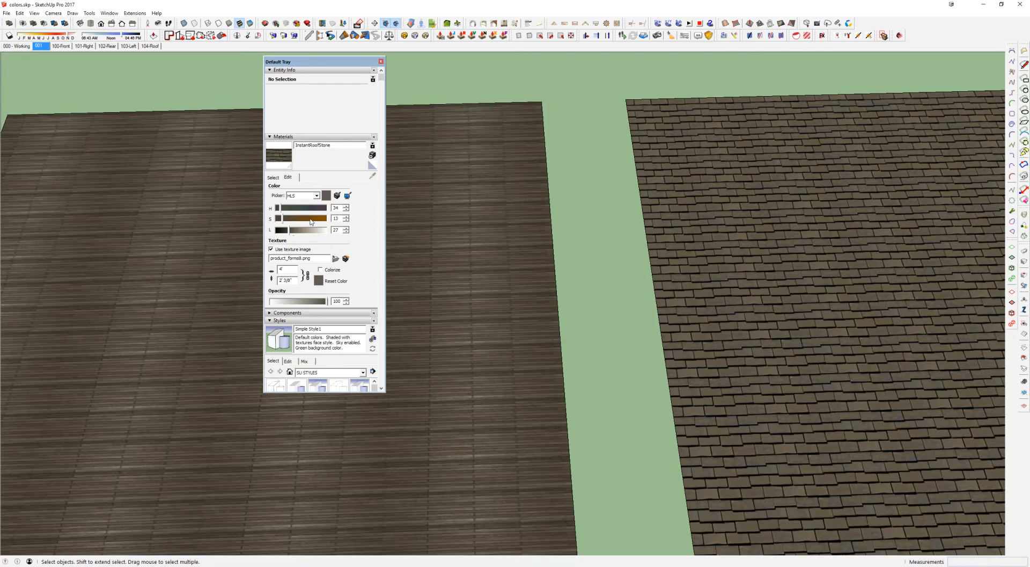
pyautogui.moveTo(506, 215); pyautogui.dragTo(512, 222, button='middle')
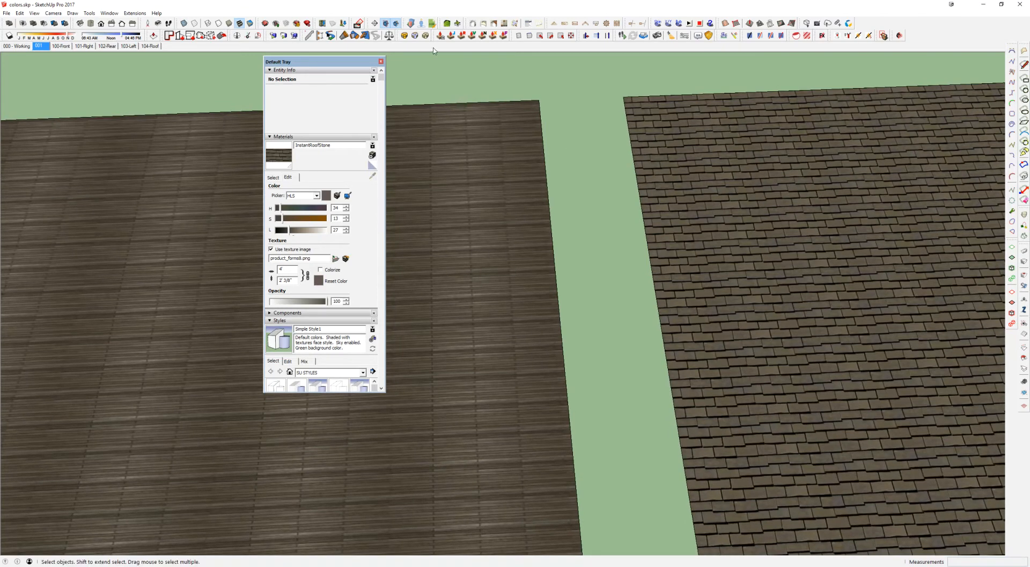
pyautogui.scroll(-8, 499, 200)
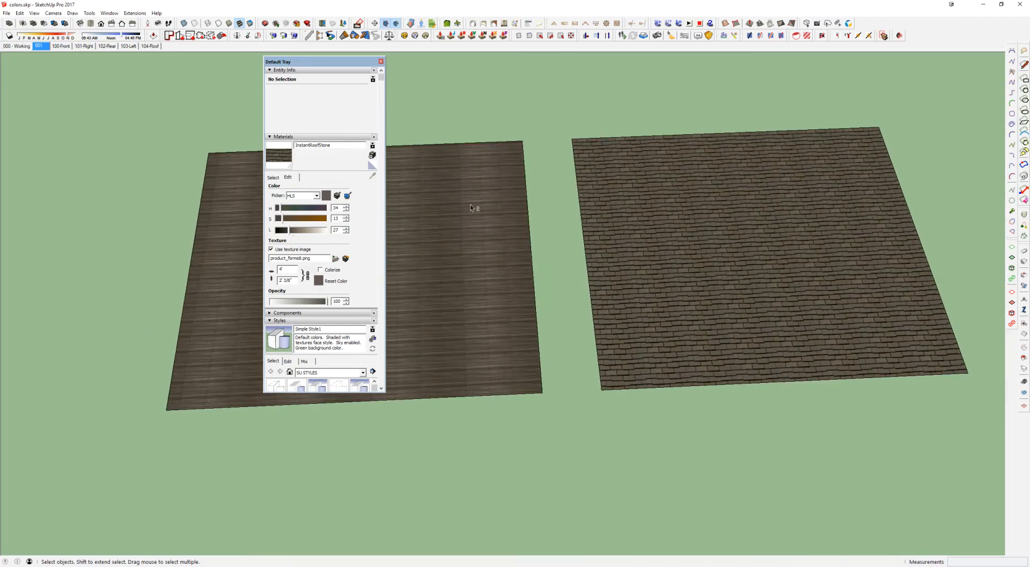
pyautogui.moveTo(474, 207); pyautogui.dragTo(558, 211, button='middle')
pyautogui.scroll(-10, 553, 207)
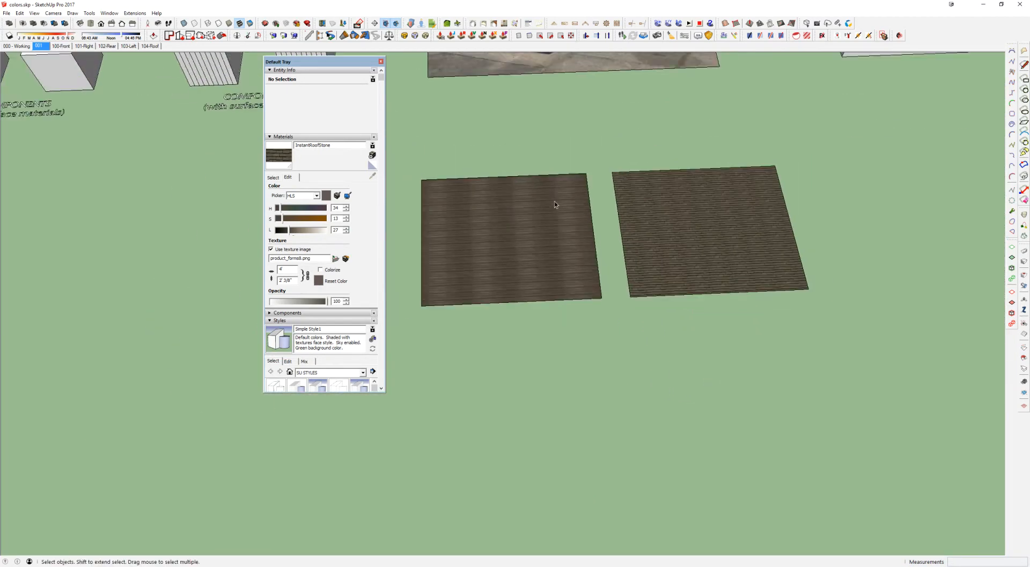
# Delete both the parquet and roof-stone sample faces
pyautogui.moveTo(826, 322); pyautogui.dragTo(832, 331)
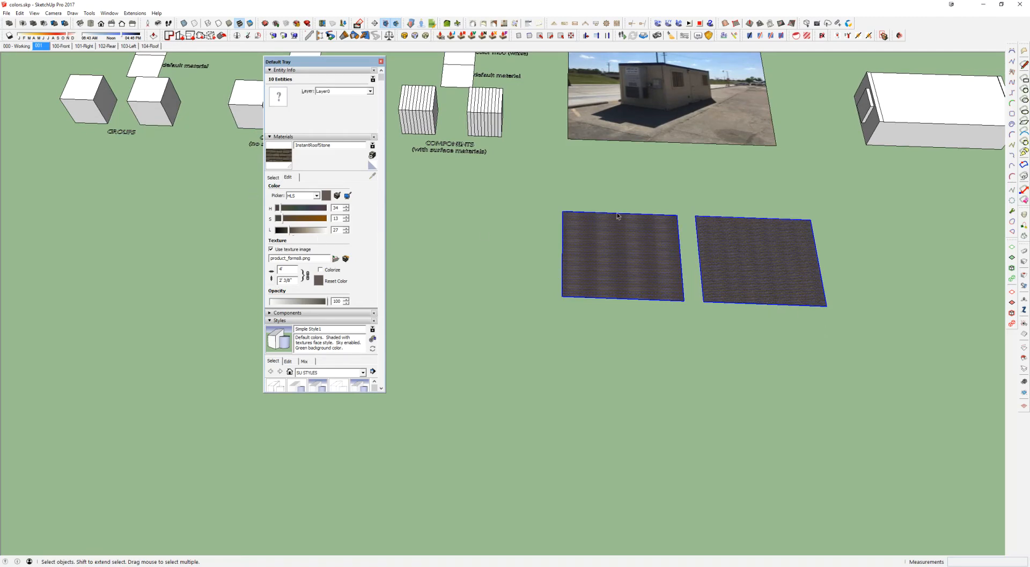
pyautogui.press('Delete')
pyautogui.moveTo(517, 155); pyautogui.dragTo(927, 252, button='middle')
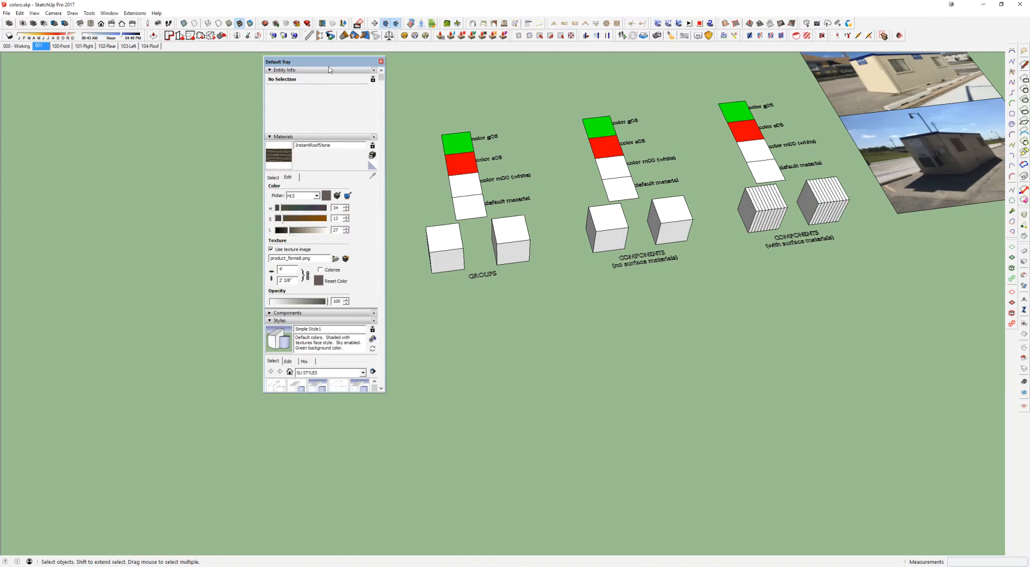
# Select the two cubes labelled GROUPS in turn to inspect their entity type
pyautogui.moveTo(327, 62); pyautogui.dragTo(200, 73)
pyautogui.scroll(3, 488, 236)
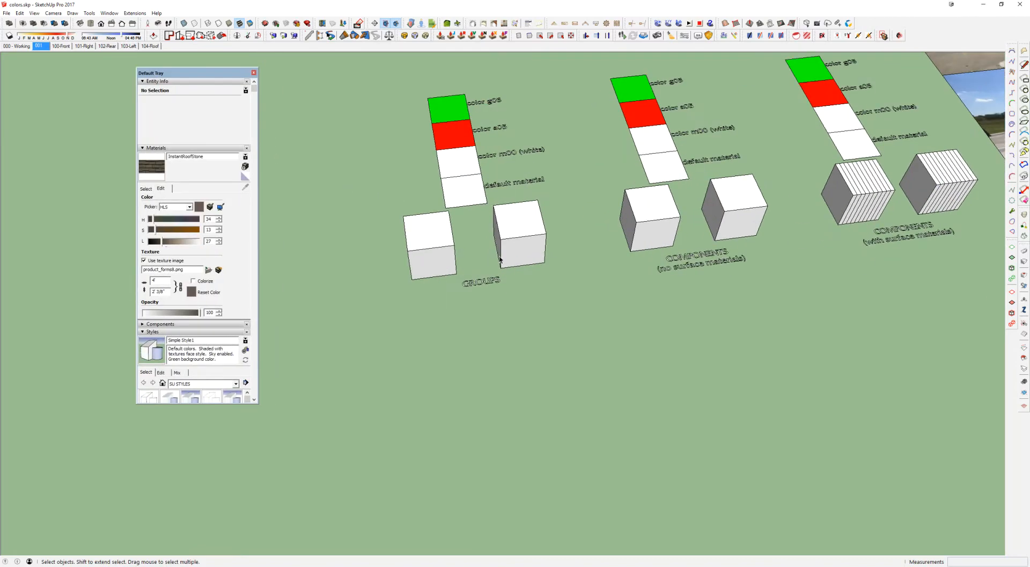
pyautogui.moveTo(485, 232); pyautogui.dragTo(515, 258, button='middle')
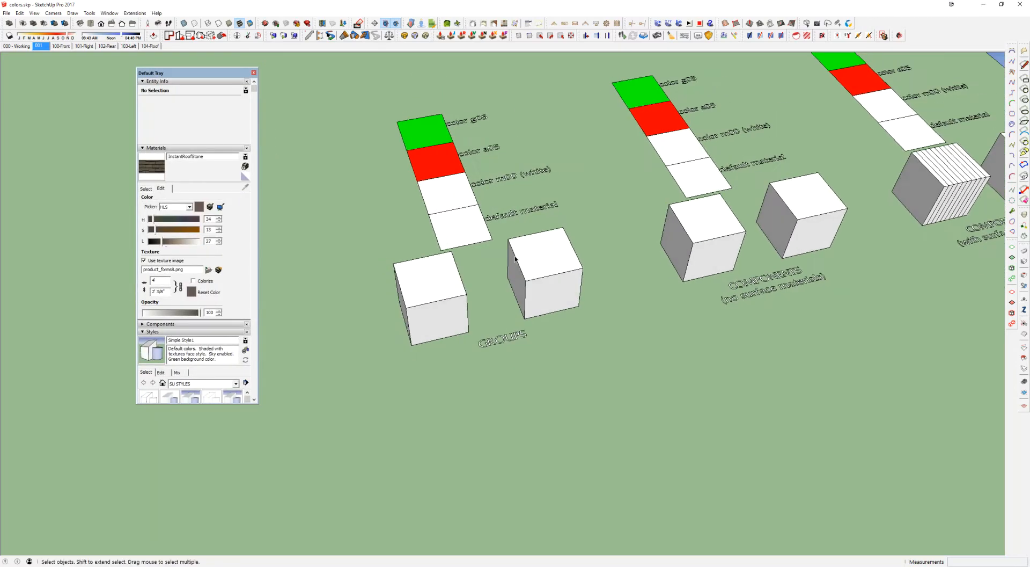
pyautogui.click(445, 296)
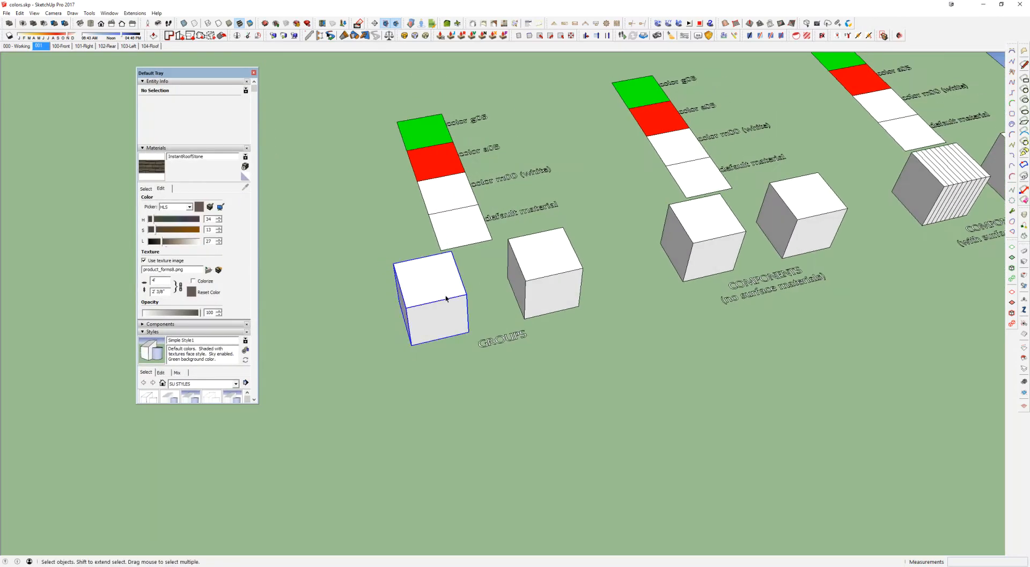
pyautogui.click(546, 286)
pyautogui.scroll(3, 542, 268)
pyautogui.click(555, 260)
pyautogui.click(732, 202)
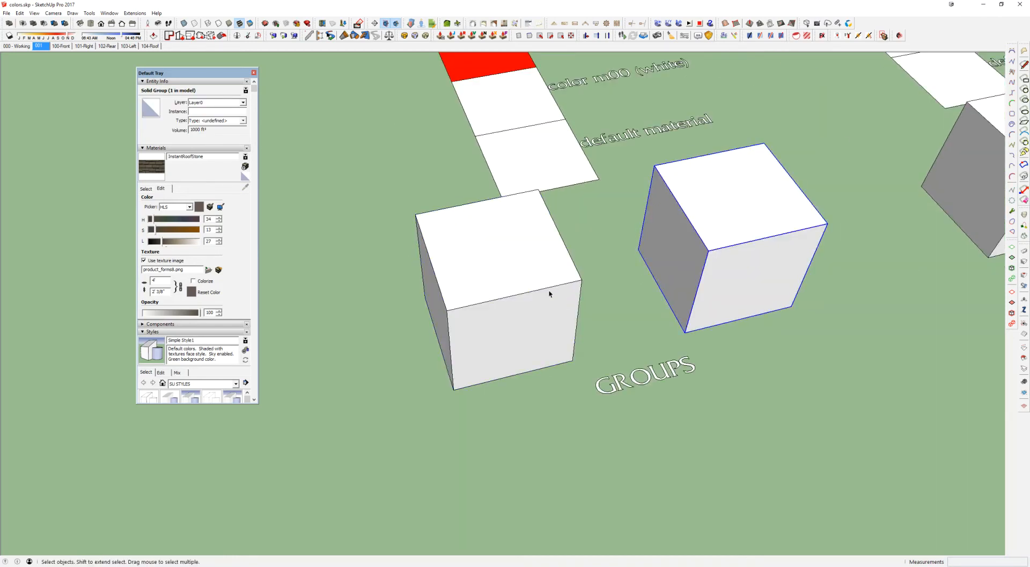
pyautogui.click(551, 293)
pyautogui.click(711, 237)
# Explode the left cube above the GROUPS label into loose geometry and select its top face
pyautogui.click(501, 286)
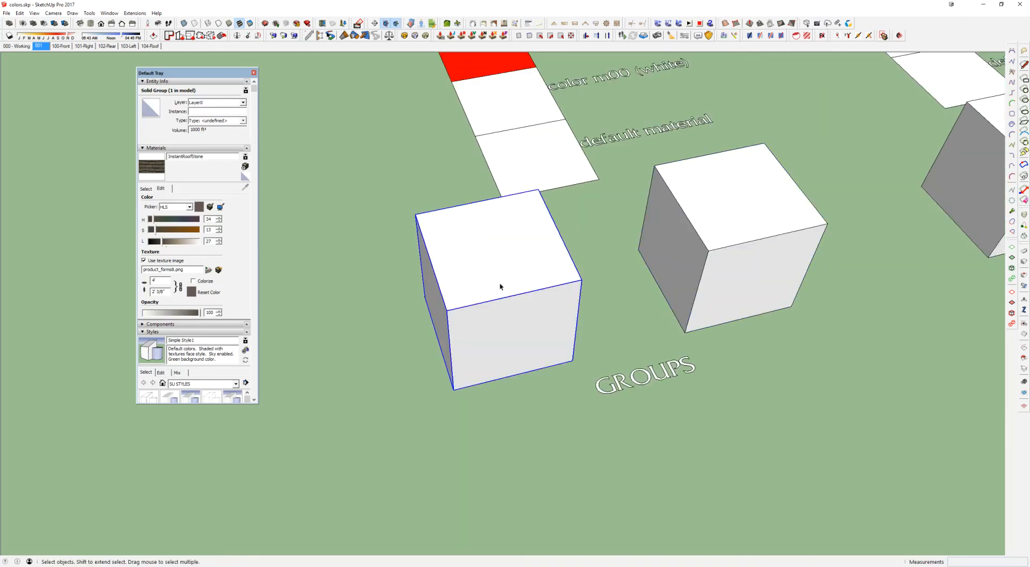
pyautogui.hotkey('shift', 'x')
pyautogui.click(511, 255)
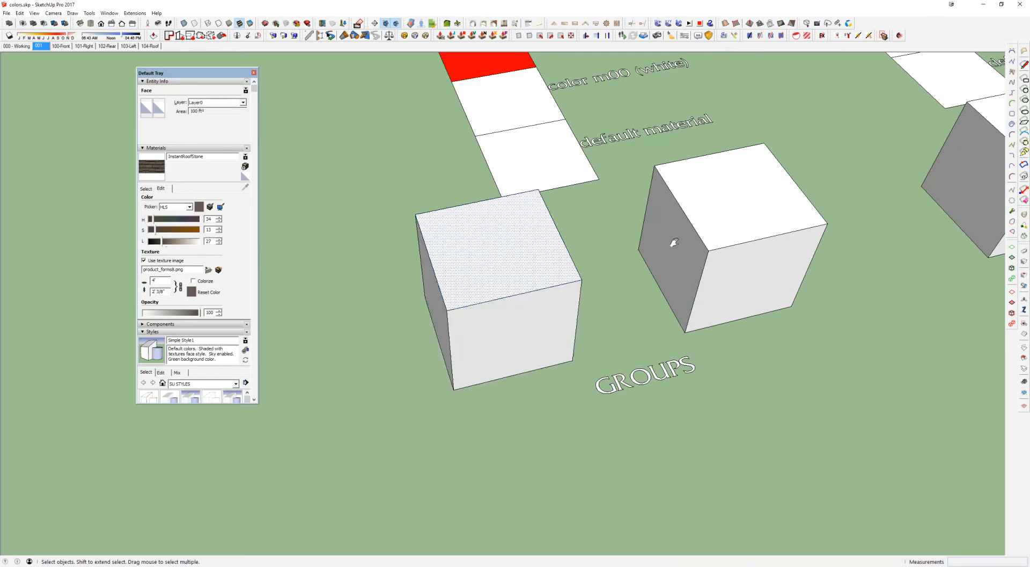
# Select the exploded cube's individual faces and the grouped cube in turn to compare how loose and grouped geometry select
pyautogui.keyDown('shift'); pyautogui.moveTo(672, 240); pyautogui.dragTo(657, 328, button='middle'); pyautogui.keyUp('shift')
pyautogui.scroll(-2, 692, 313)
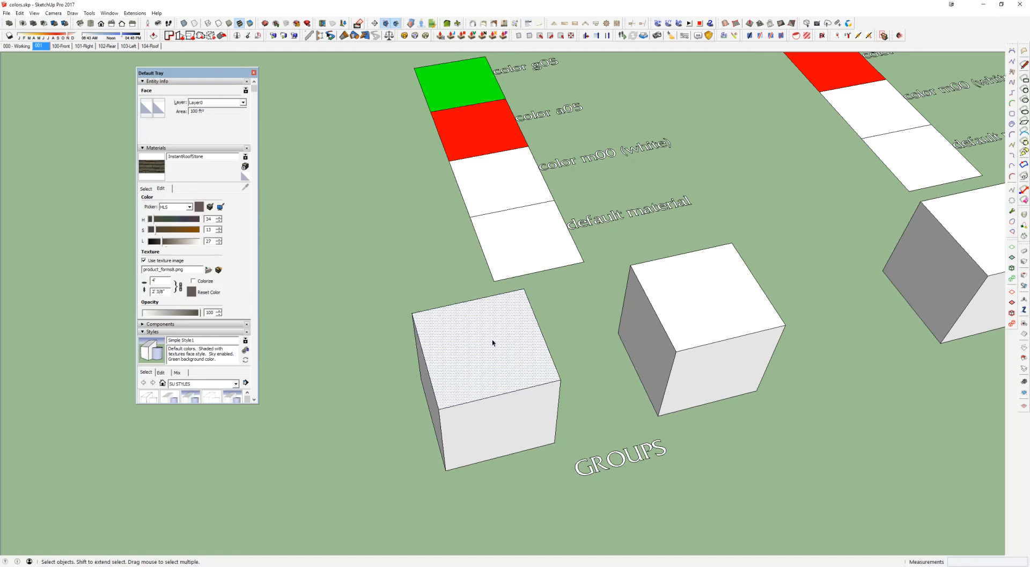
pyautogui.keyDown('shift'); pyautogui.moveTo(500, 364); pyautogui.dragTo(491, 348, button='middle'); pyautogui.keyUp('shift')
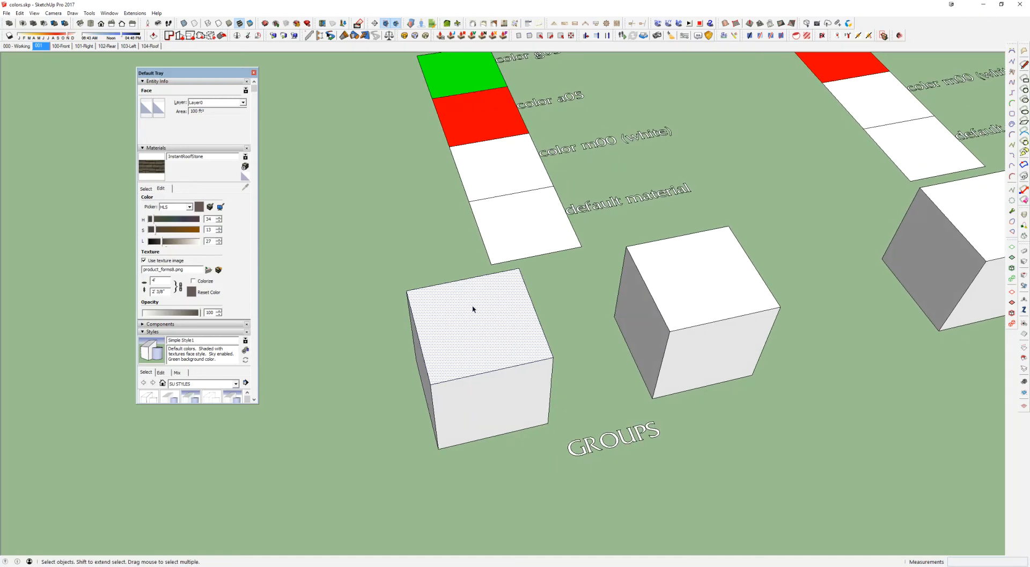
pyautogui.click(497, 390)
pyautogui.click(707, 286)
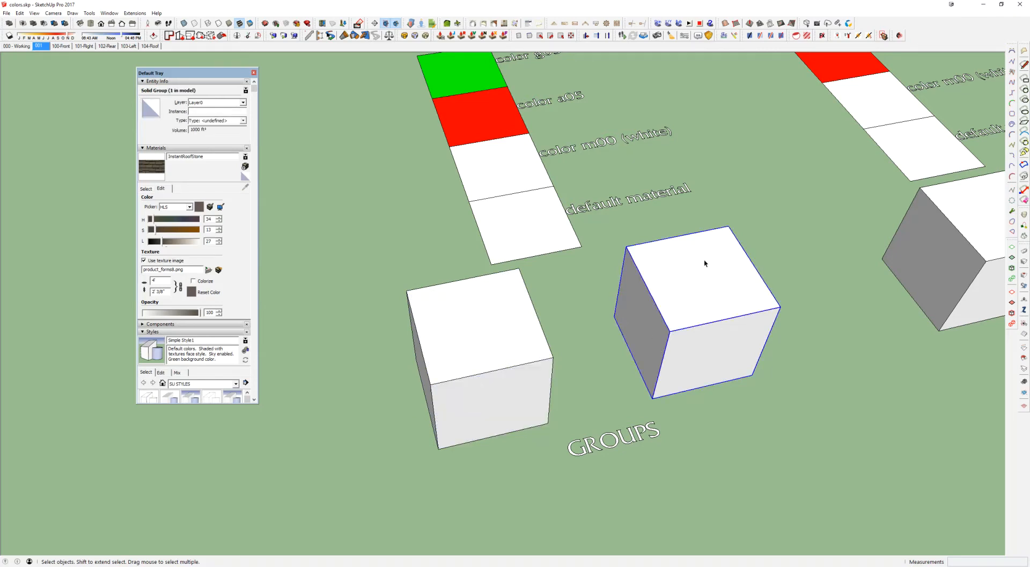
pyautogui.click(492, 312)
pyautogui.click(478, 380)
pyautogui.click(462, 349)
# Sample Color A05 from the red swatch and paint the exploded cube's top face and two visible side faces
pyautogui.moveTo(467, 336); pyautogui.dragTo(543, 273, button='middle')
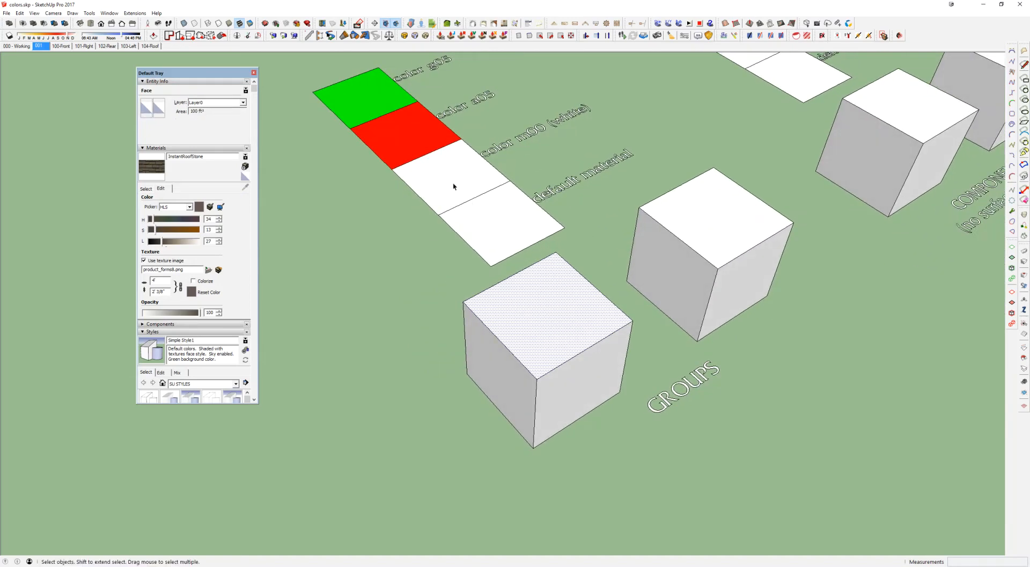
pyautogui.press('b')
pyautogui.press('alt')
pyautogui.keyDown('alt'); pyautogui.click(417, 122); pyautogui.keyUp('alt')
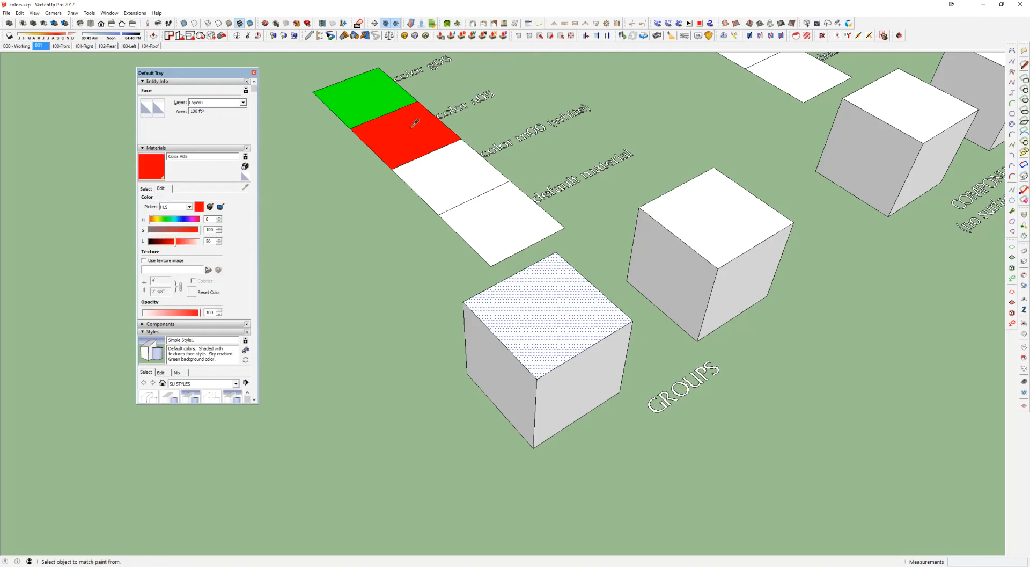
pyautogui.scroll(2, 590, 322)
pyautogui.click(568, 319)
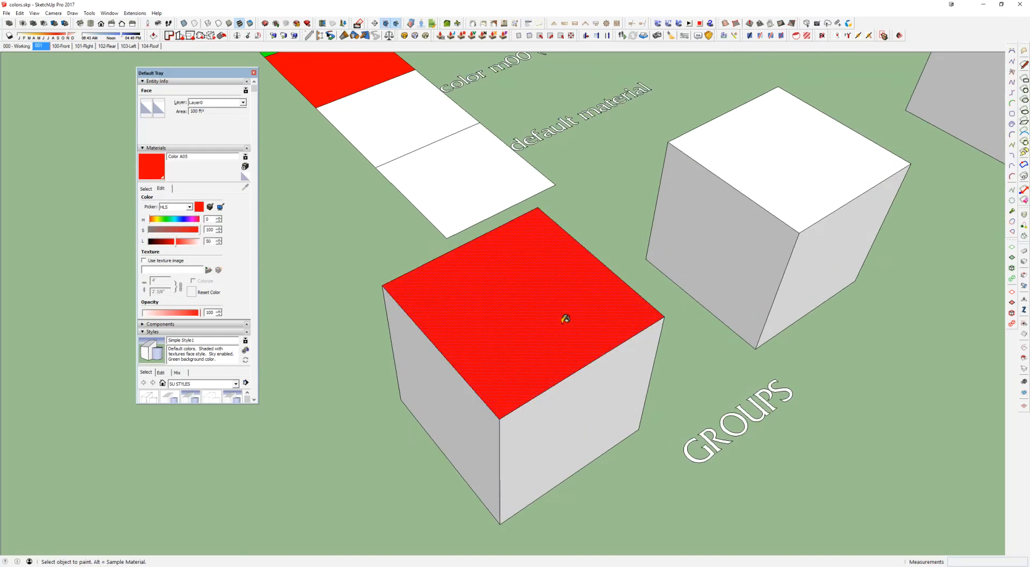
pyautogui.moveTo(563, 317); pyautogui.dragTo(559, 260, button='middle')
pyautogui.click(556, 350)
pyautogui.click(446, 333)
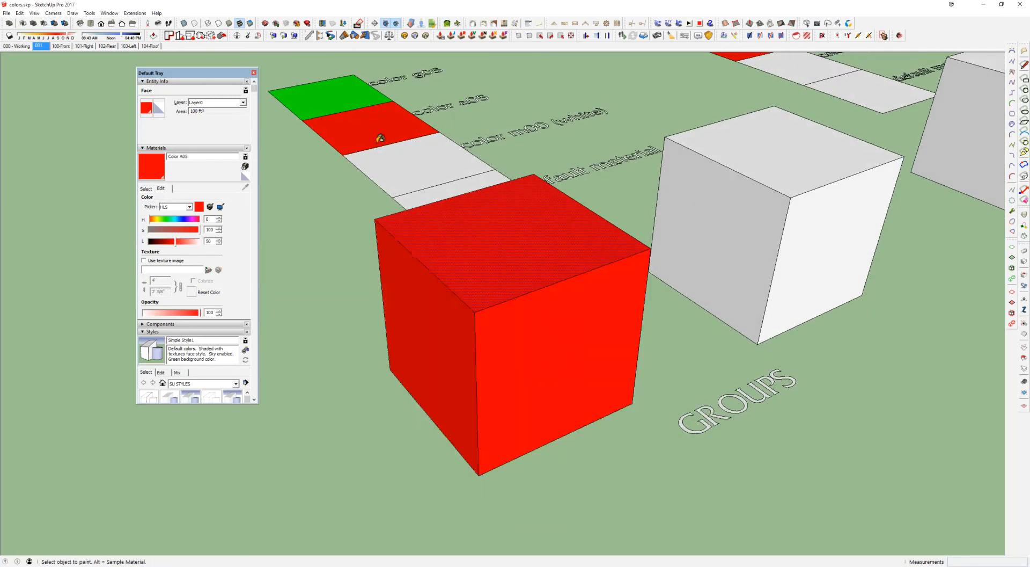
# Sample Color G05 from the green swatch and paint the exploded cube's front face with it
pyautogui.keyDown('alt'); pyautogui.click(330, 97); pyautogui.keyUp('alt')
pyautogui.click(483, 350)
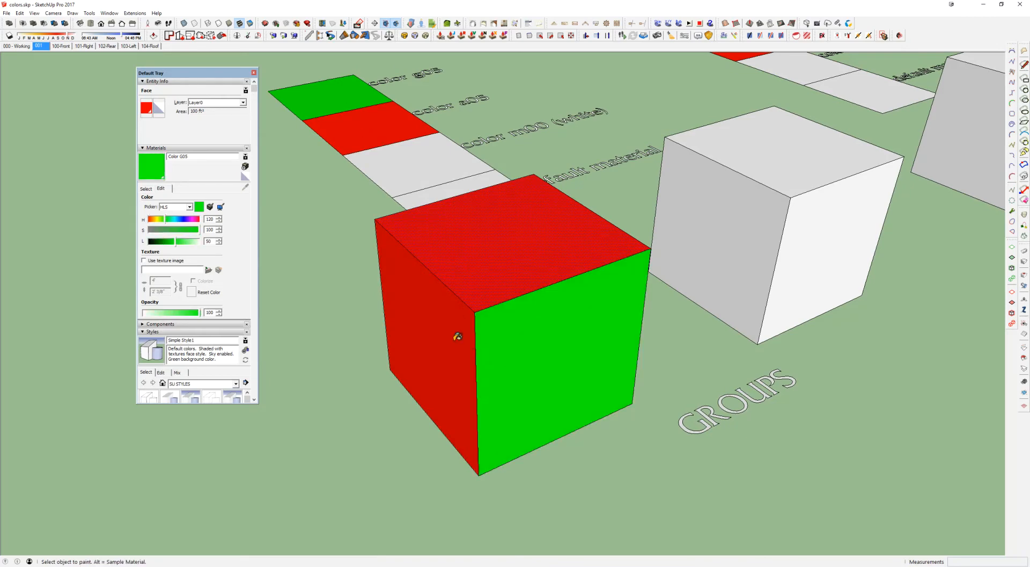
pyautogui.moveTo(528, 320)
pyautogui.mouseDown(button='middle')
pyautogui.moveTo(581, 347)
pyautogui.moveTo(448, 357)
pyautogui.moveTo(564, 319)
pyautogui.moveTo(585, 343)
pyautogui.mouseUp(button='middle')
pyautogui.scroll(-2, 450, 354)
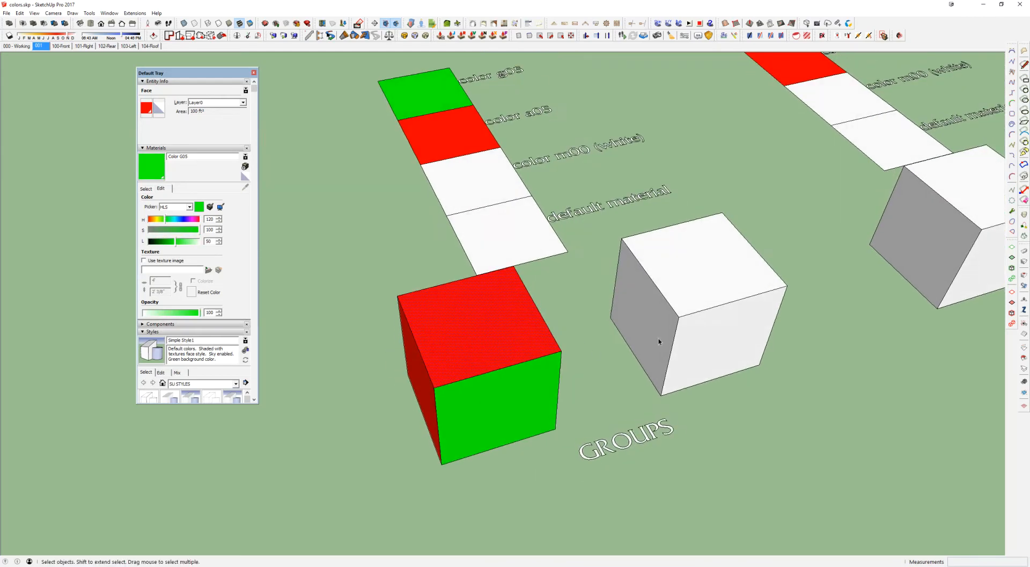
# Paint the whole grouped cube beside the exploded one with Color G05, without opening the group
pyautogui.click(650, 257)
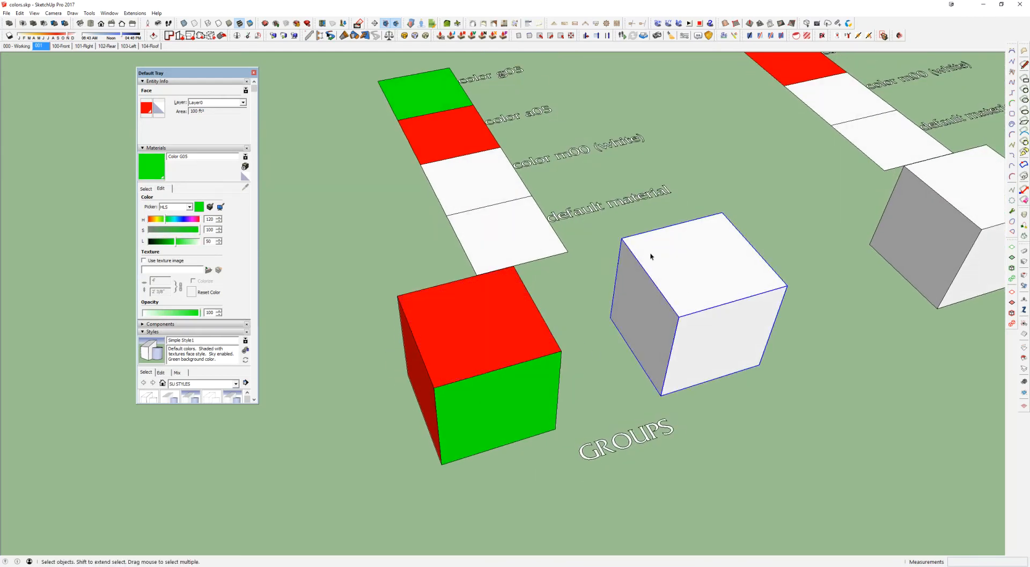
pyautogui.click(446, 134)
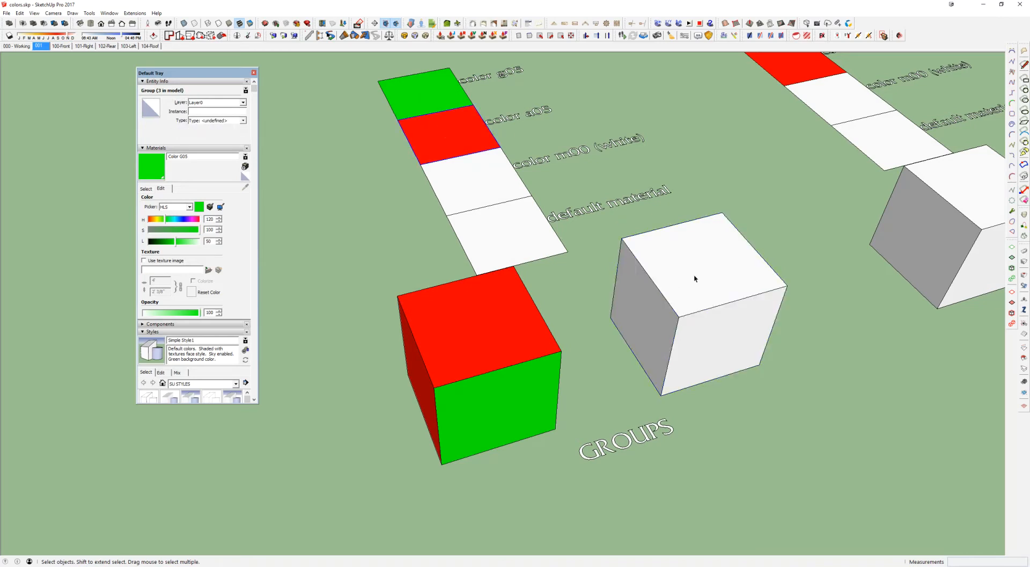
pyautogui.press('b')
pyautogui.click(709, 259)
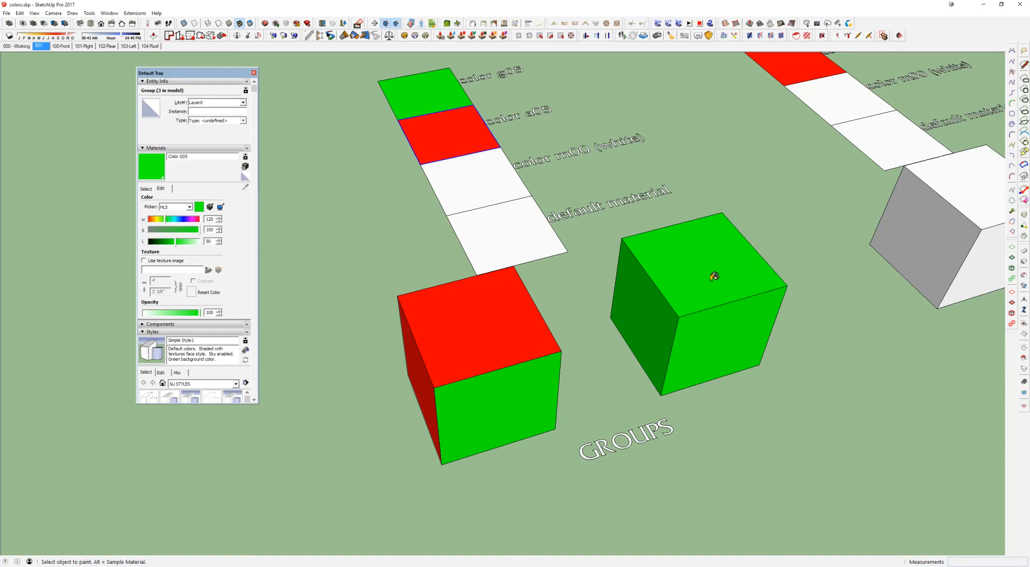
pyautogui.moveTo(717, 276)
pyautogui.mouseDown(button='middle')
pyautogui.moveTo(697, 281)
pyautogui.moveTo(720, 287)
pyautogui.mouseUp(button='middle')
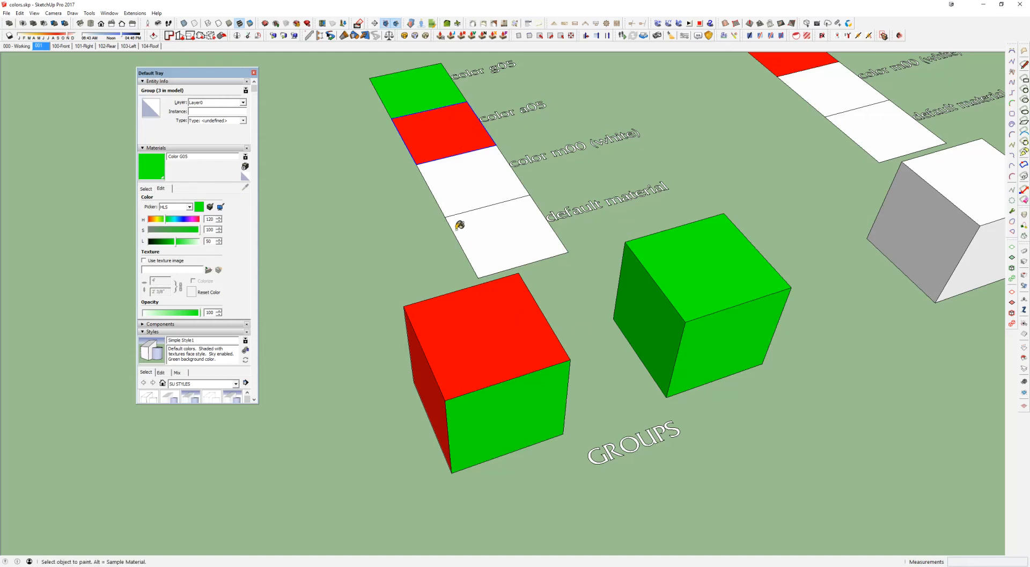
# Sample Color A05 and, inside the green cube's group, paint only its top face, then close the group
pyautogui.keyDown('alt'); pyautogui.click(455, 116); pyautogui.keyUp('alt')
pyautogui.scroll(1, 693, 269)
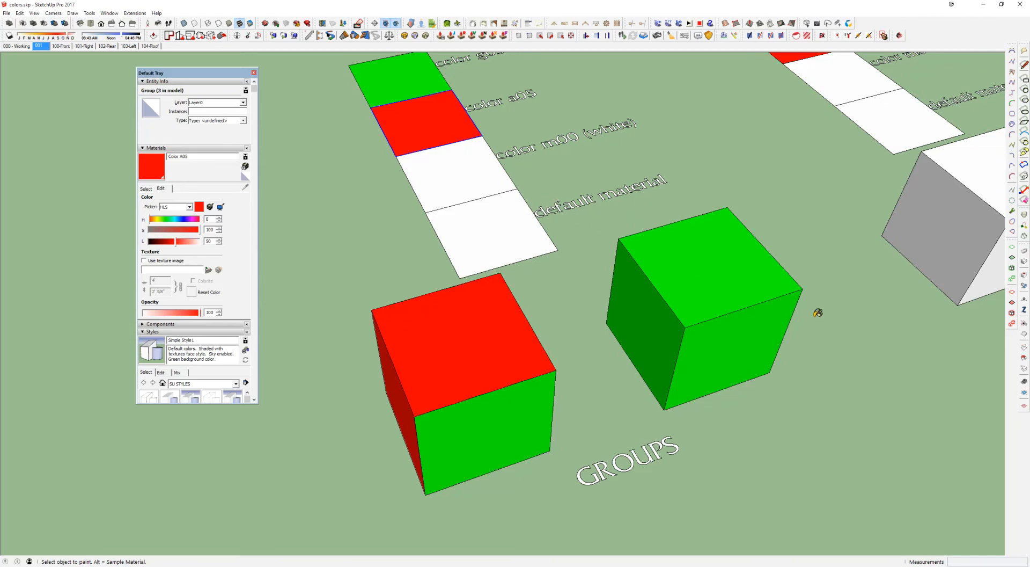
pyautogui.moveTo(761, 298); pyautogui.dragTo(741, 295, button='middle')
pyautogui.press('space')
pyautogui.click(734, 291)
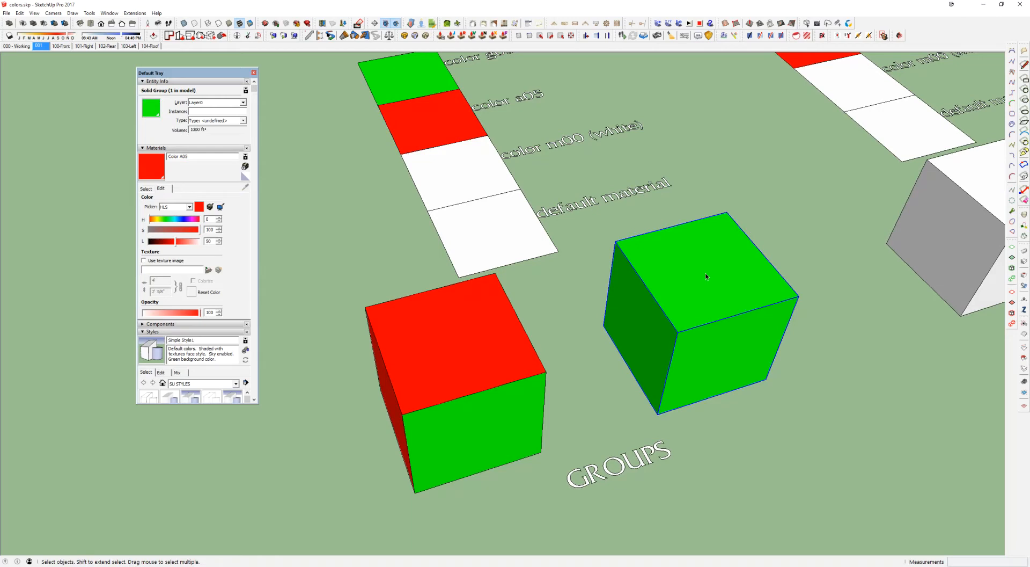
pyautogui.doubleClick(706, 276)
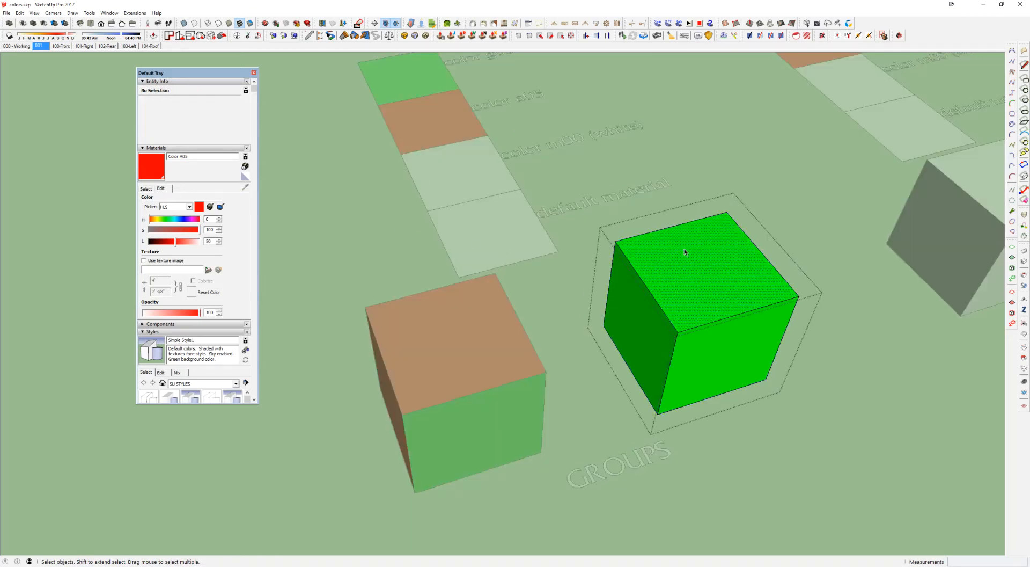
pyautogui.click(718, 268)
pyautogui.press('b')
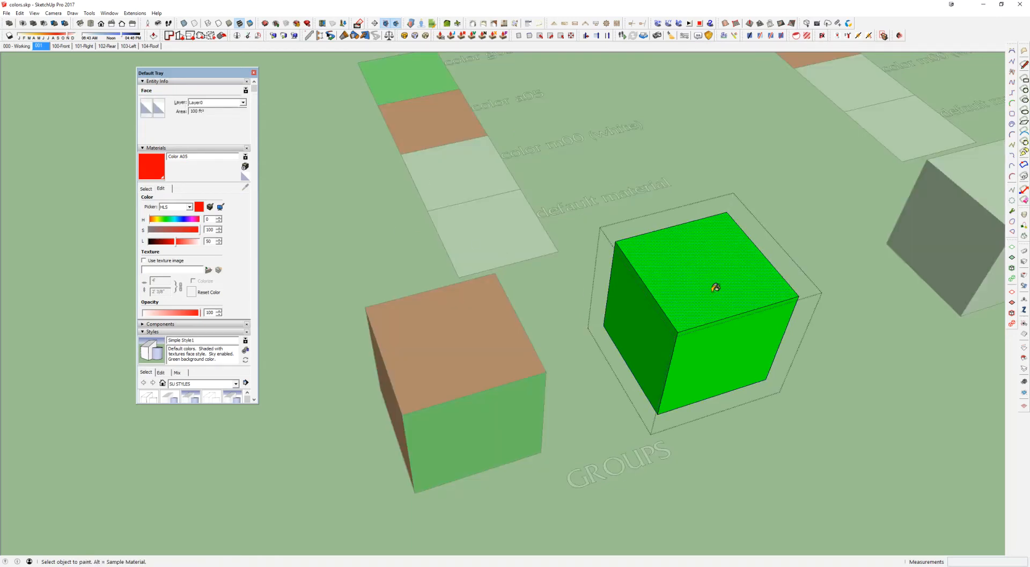
pyautogui.click(708, 273)
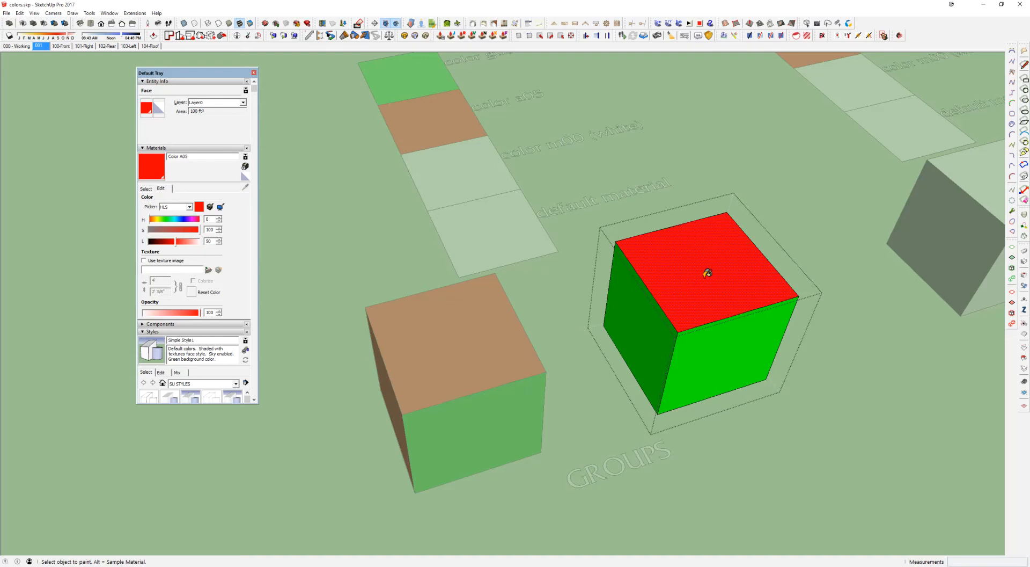
pyautogui.press('space')
pyautogui.press('Escape')
# Paint the whole grouped cube with Color A05 from outside the group
pyautogui.moveTo(704, 277)
pyautogui.mouseDown(button='middle')
pyautogui.moveTo(749, 287)
pyautogui.moveTo(704, 288)
pyautogui.mouseUp(button='middle')
pyautogui.press('b')
pyautogui.click(749, 287)
pyautogui.scroll(-2, 750, 286)
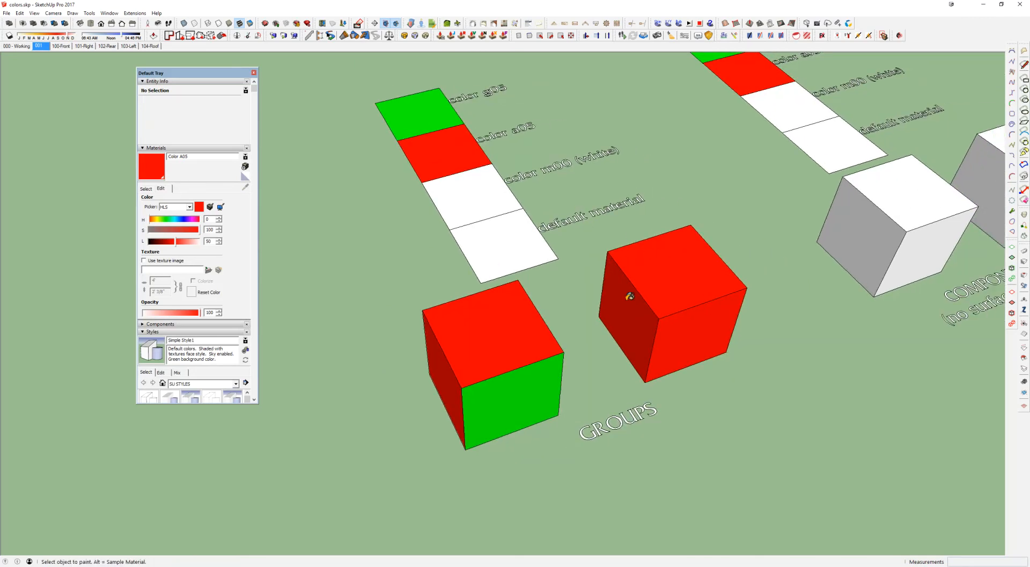
# Sample Color G05 from the green swatch and apply it to the grouped cube as a whole
pyautogui.keyDown('alt'); pyautogui.click(435, 114); pyautogui.keyUp('alt')
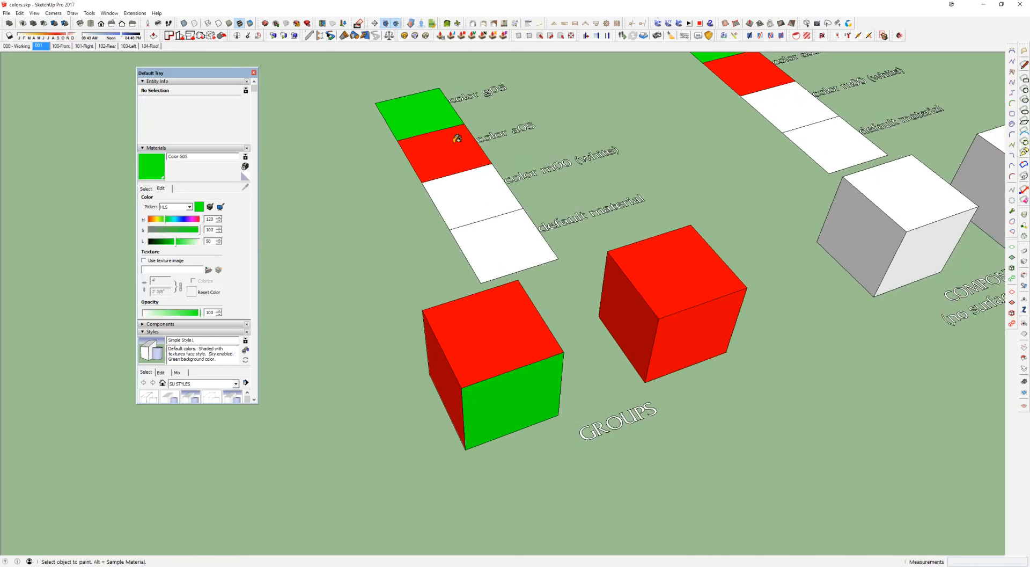
pyautogui.click(694, 284)
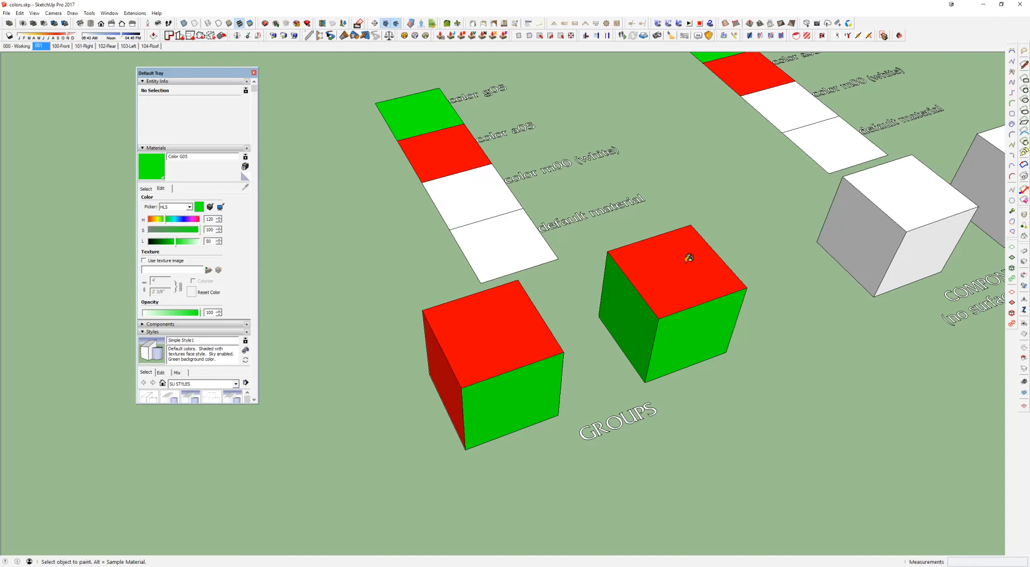
pyautogui.scroll(-2, 690, 263)
pyautogui.press('space')
# Paint the top face inside the left component cube without surface materials with Color G05, then select both component cubes to compare them
pyautogui.keyDown('shift'); pyautogui.moveTo(689, 264); pyautogui.dragTo(504, 285, button='middle'); pyautogui.keyUp('shift')
pyautogui.scroll(3, 501, 288)
pyautogui.scroll(-3, 503, 285)
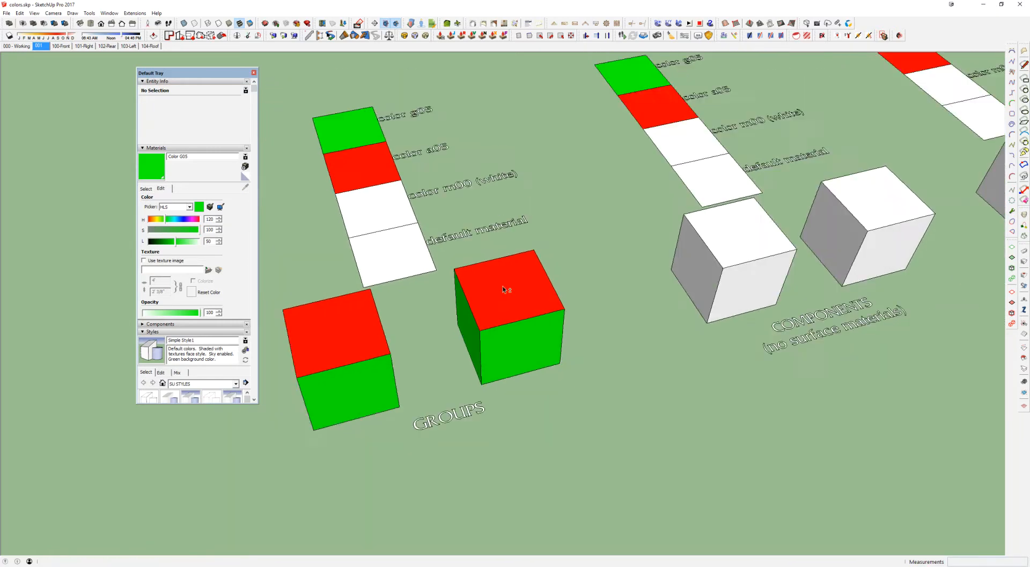
pyautogui.scroll(1, 511, 285)
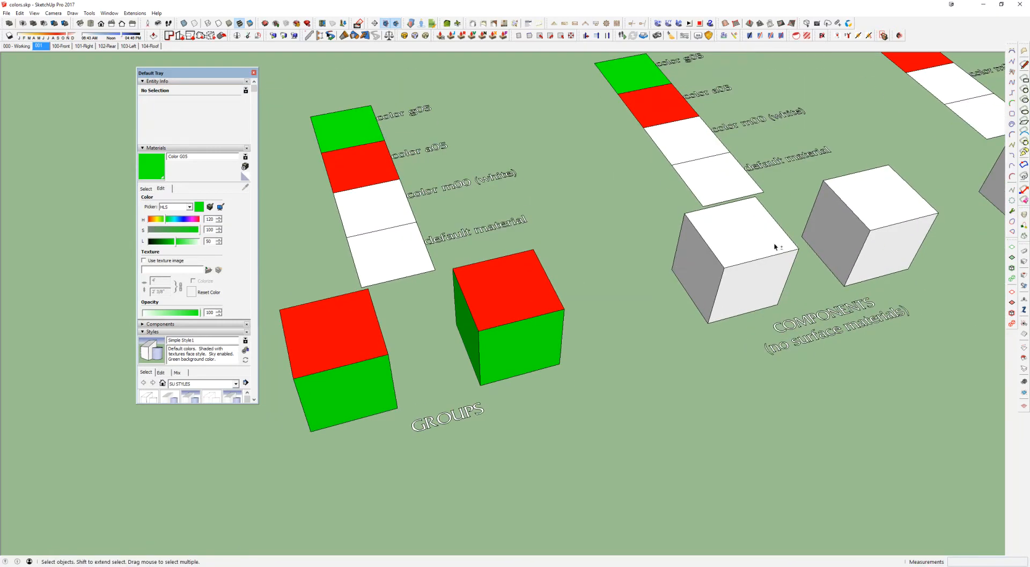
pyautogui.moveTo(774, 247); pyautogui.dragTo(731, 295, button='middle')
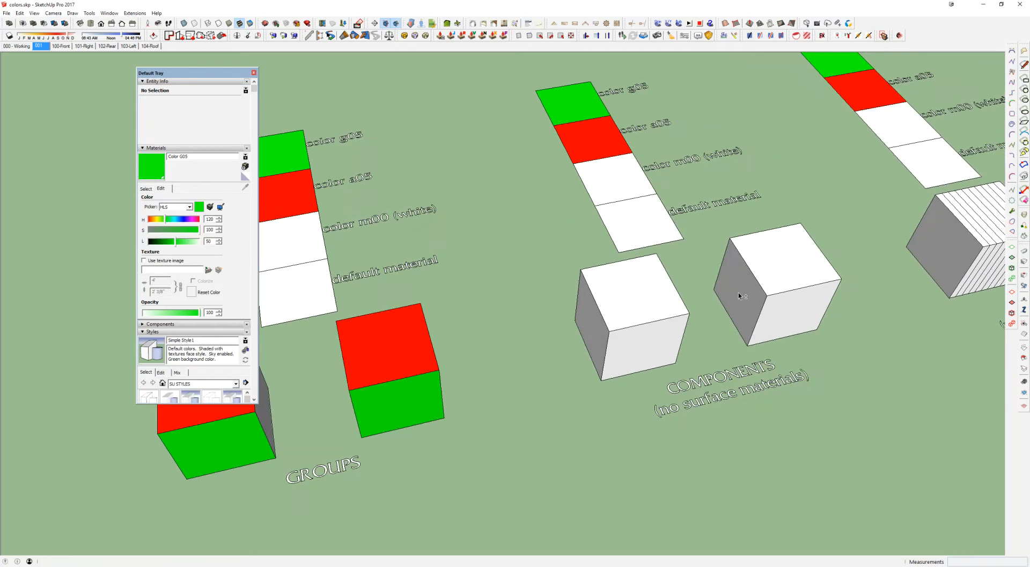
pyautogui.click(651, 317)
pyautogui.moveTo(574, 302); pyautogui.dragTo(597, 305, button='middle')
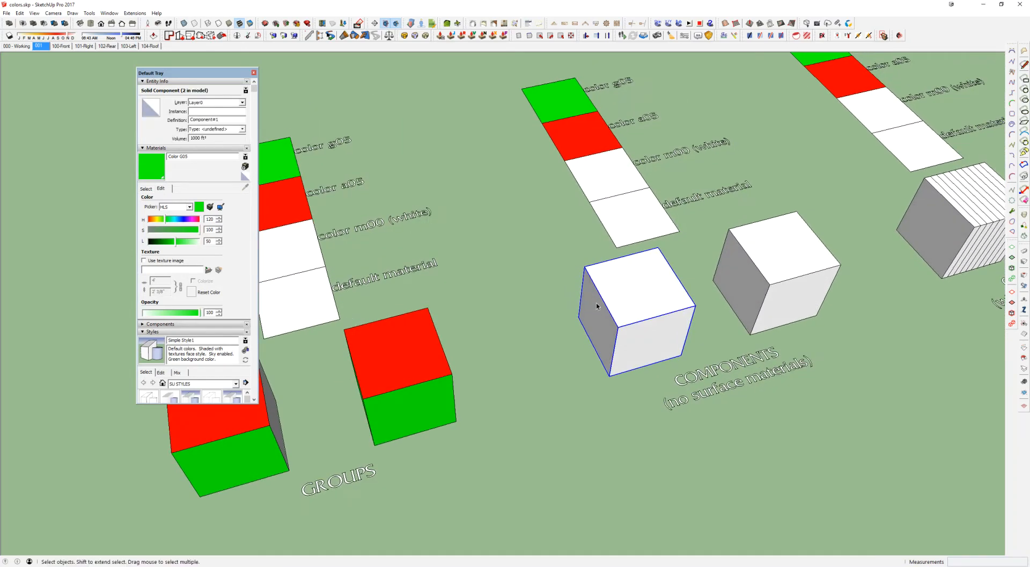
pyautogui.doubleClick(597, 303)
pyautogui.press('b')
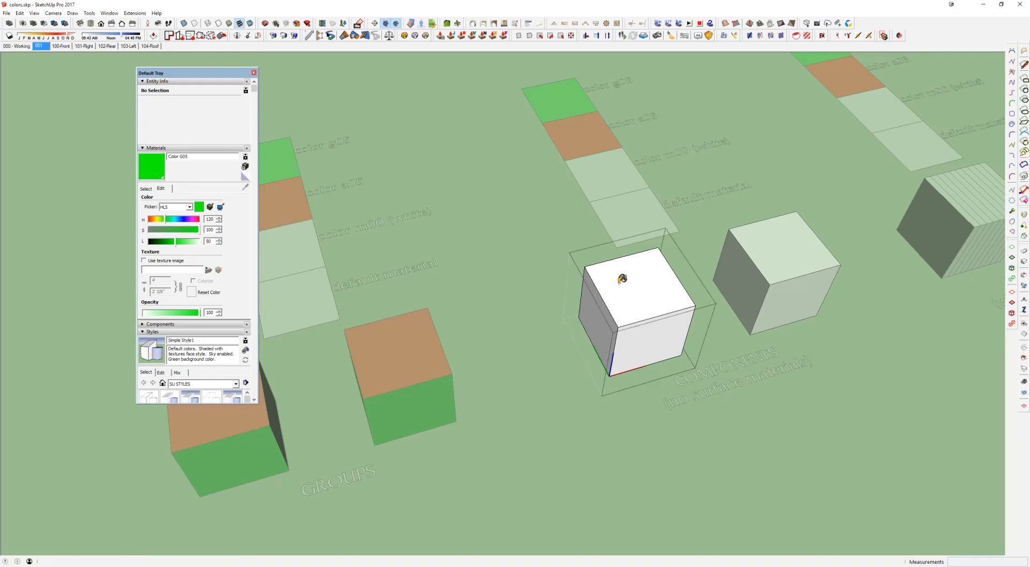
pyautogui.click(645, 280)
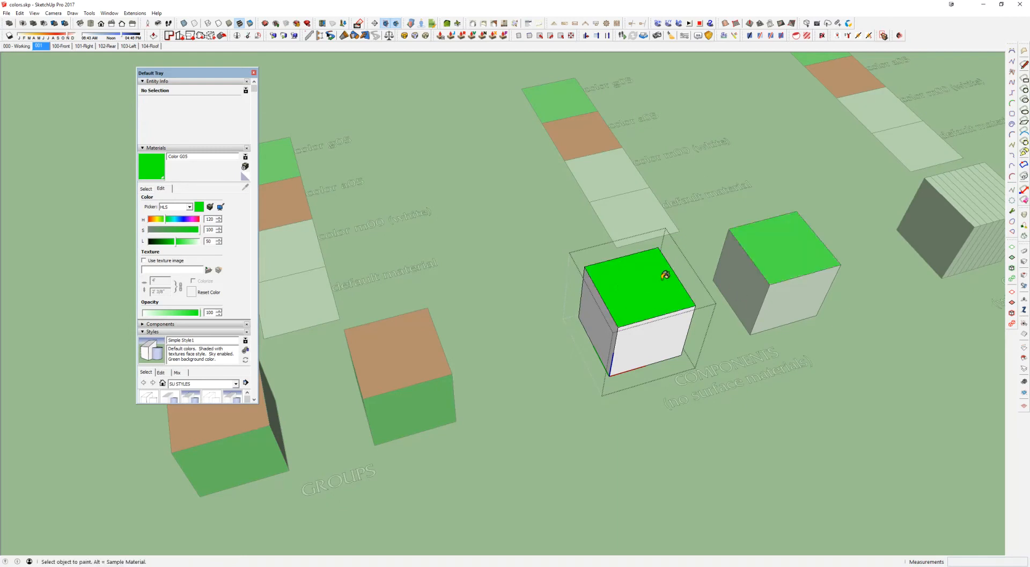
pyautogui.press('space')
pyautogui.press('Escape')
pyautogui.click(775, 225)
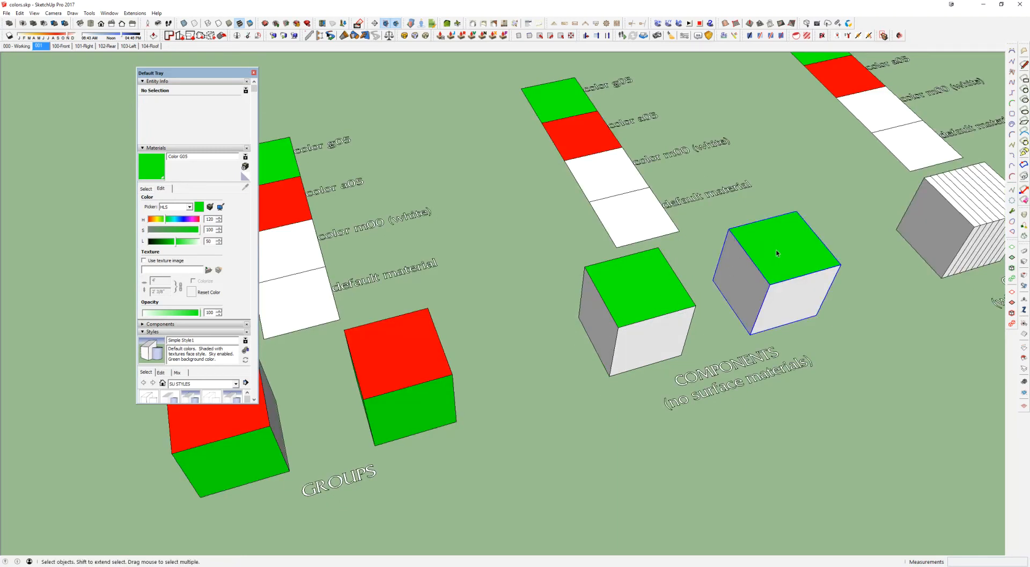
pyautogui.click(647, 294)
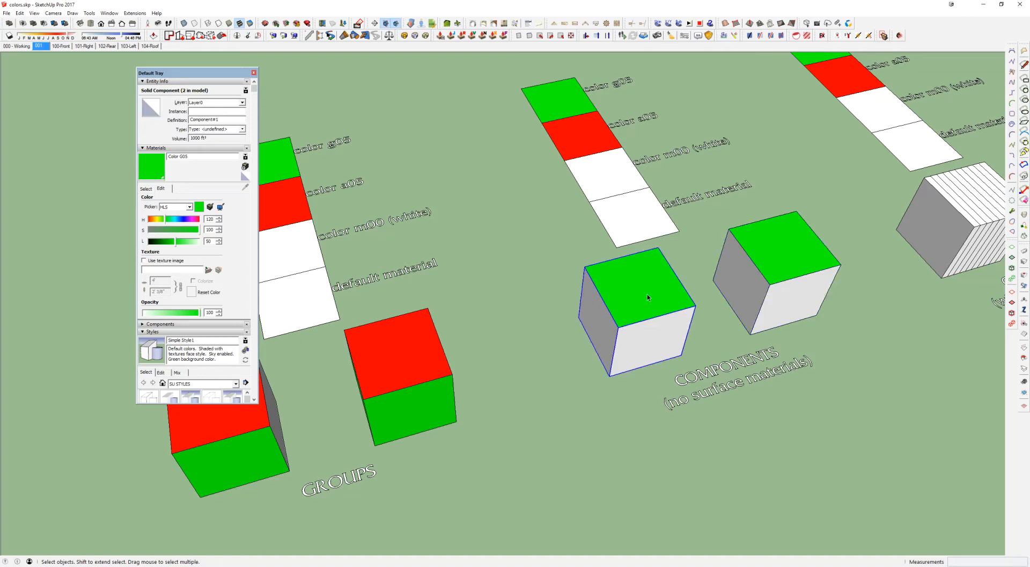
# Sample Color A05, paint both component cubes without surface materials as wholes, and shift the material's hue to blue and back to red
pyautogui.click(810, 251)
pyautogui.click(662, 285)
pyautogui.scroll(2, 676, 284)
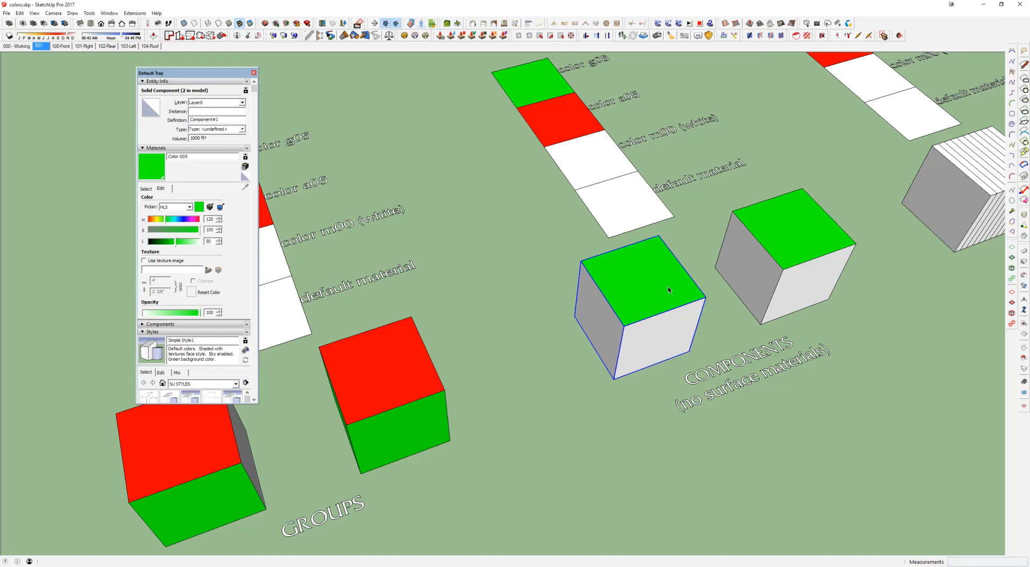
pyautogui.press('i')
pyautogui.click(567, 109)
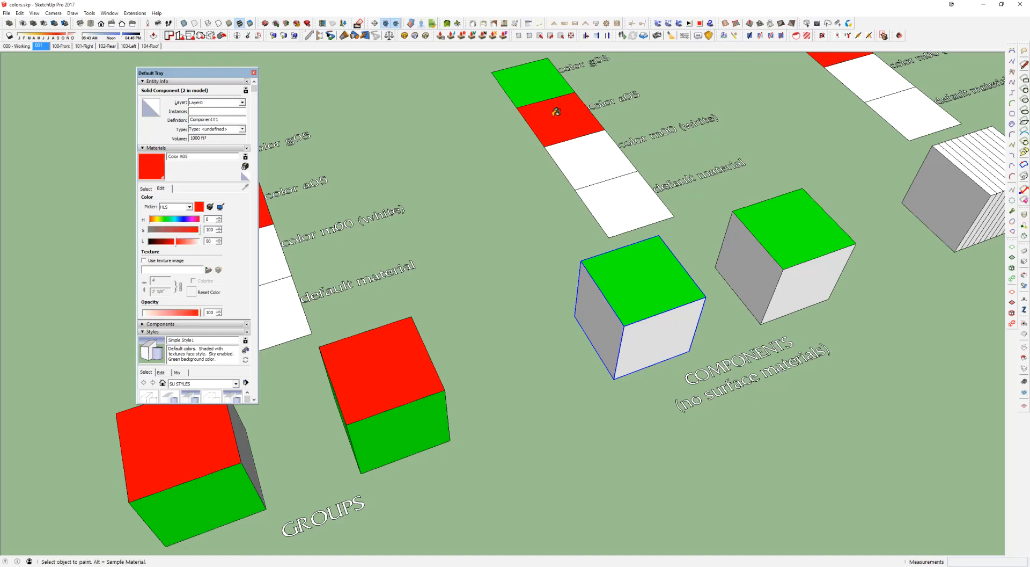
pyautogui.click(671, 289)
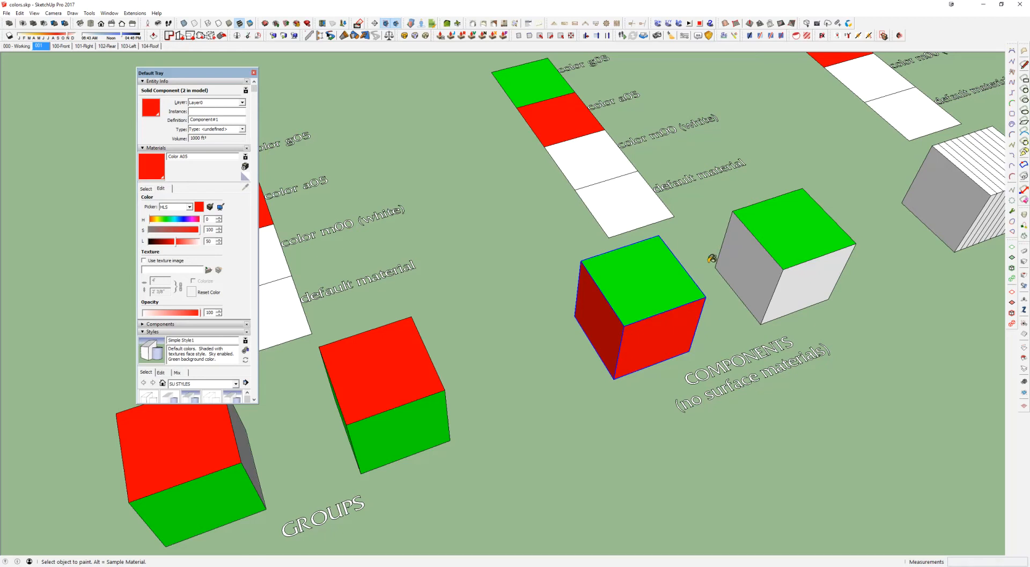
pyautogui.click(769, 246)
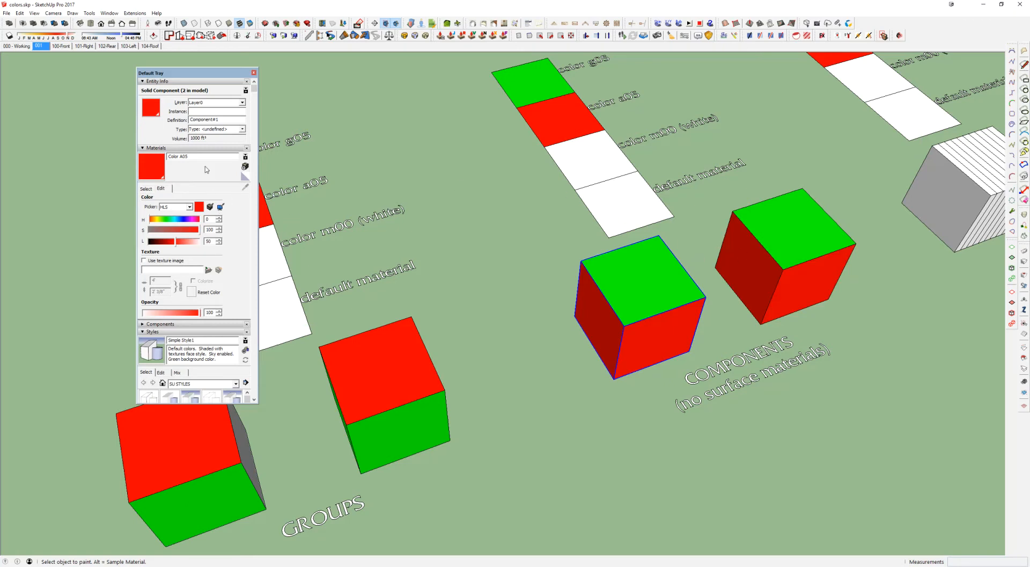
pyautogui.click(183, 222)
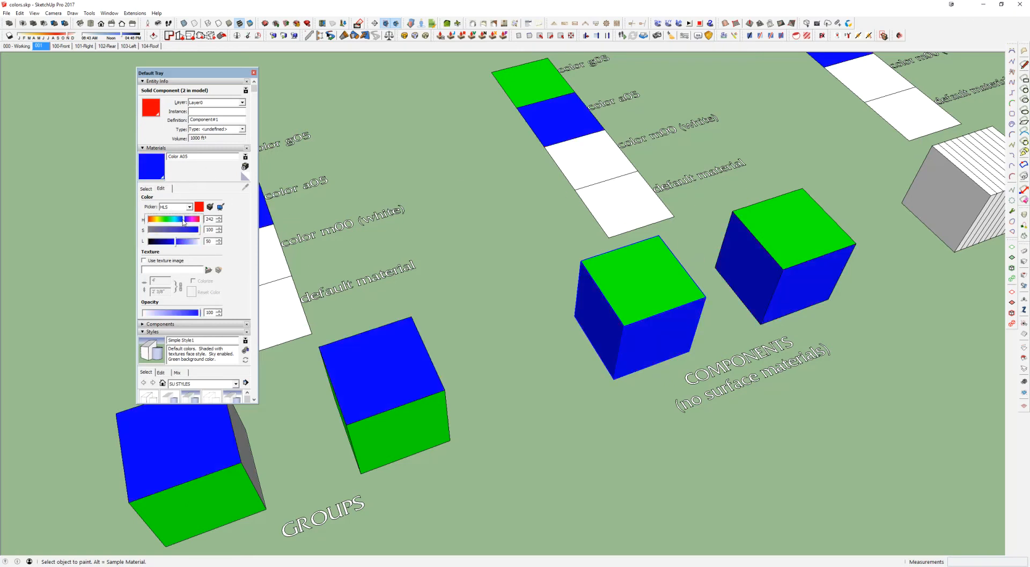
pyautogui.moveTo(183, 222); pyautogui.dragTo(208, 223)
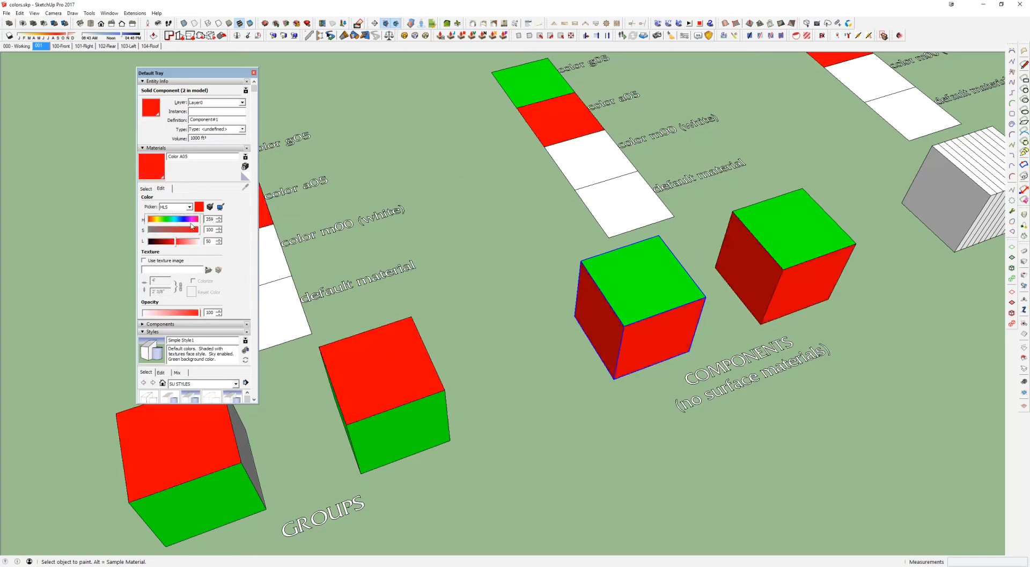
# Choose Wood - Cherry - Board Lines from the Woods collection, paint the right component cube without surface materials, and select each cube to compare
pyautogui.click(146, 188)
pyautogui.click(188, 202)
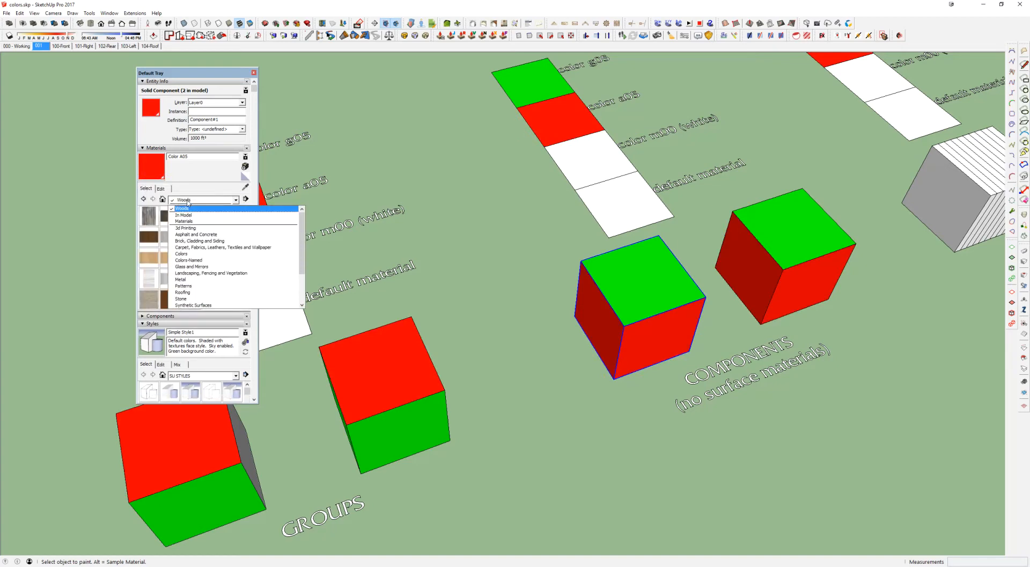
pyautogui.click(188, 203)
pyautogui.click(191, 215)
pyautogui.click(813, 259)
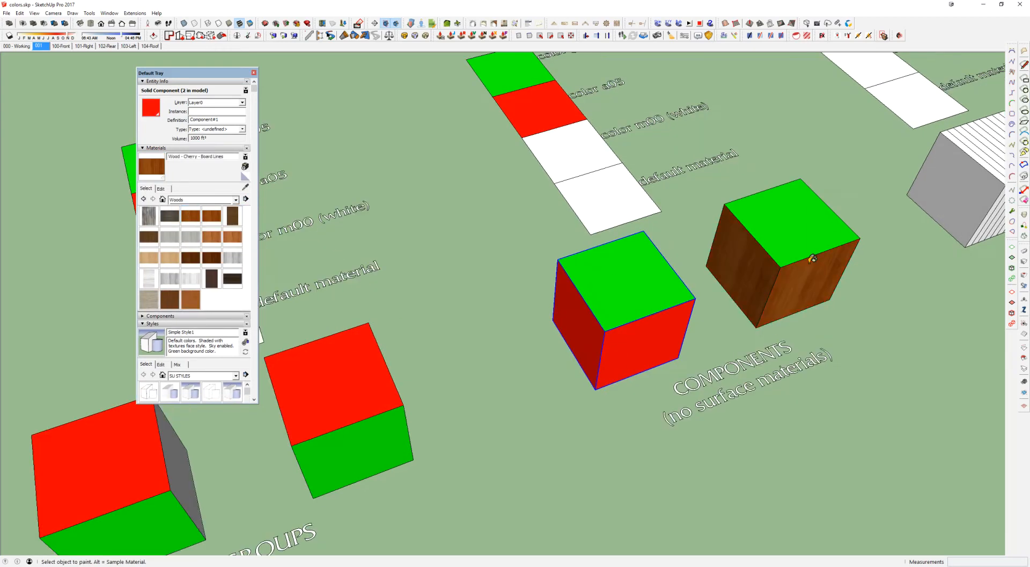
pyautogui.moveTo(813, 258)
pyautogui.mouseDown(button='middle')
pyautogui.moveTo(663, 223)
pyautogui.moveTo(503, 302)
pyautogui.moveTo(571, 318)
pyautogui.mouseUp(button='middle')
pyautogui.press('space')
pyautogui.click(686, 234)
pyautogui.click(572, 301)
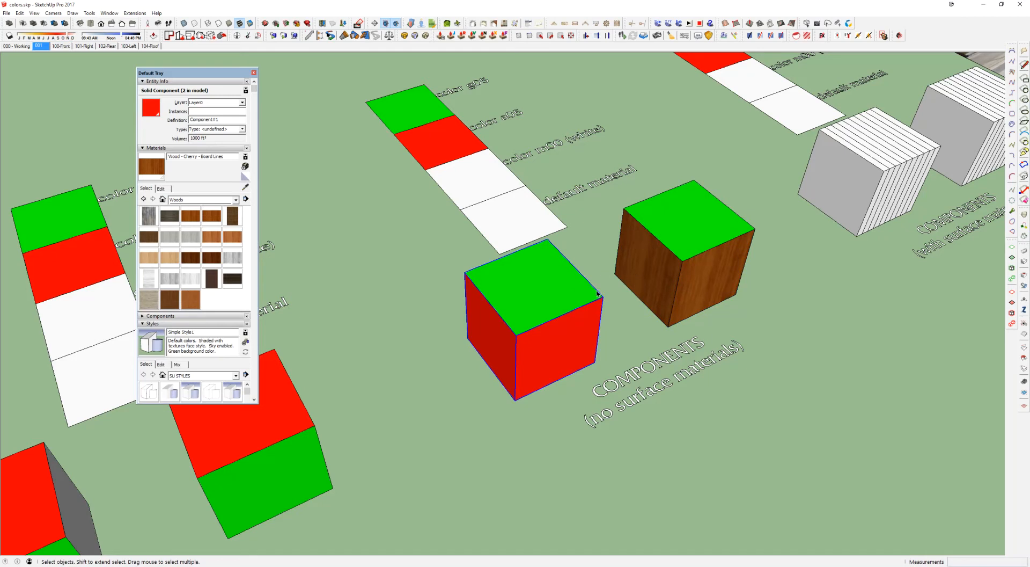
# Sample the default material from the swatch and apply it to both component cubes without surface materials
pyautogui.press('b')
pyautogui.keyDown('alt'); pyautogui.click(547, 219); pyautogui.keyUp('alt')
pyautogui.click(590, 300)
pyautogui.click(665, 221)
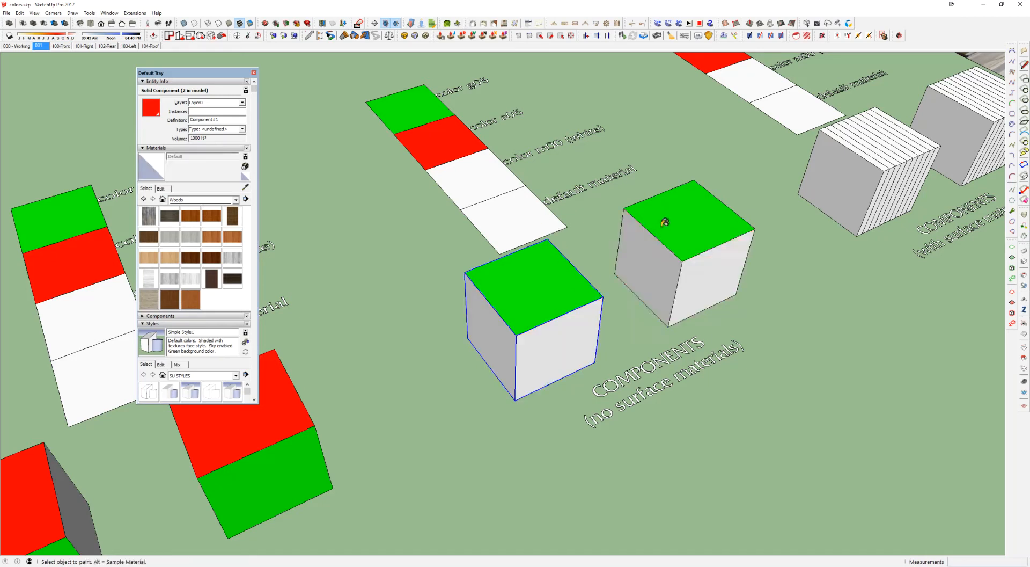
pyautogui.press('space')
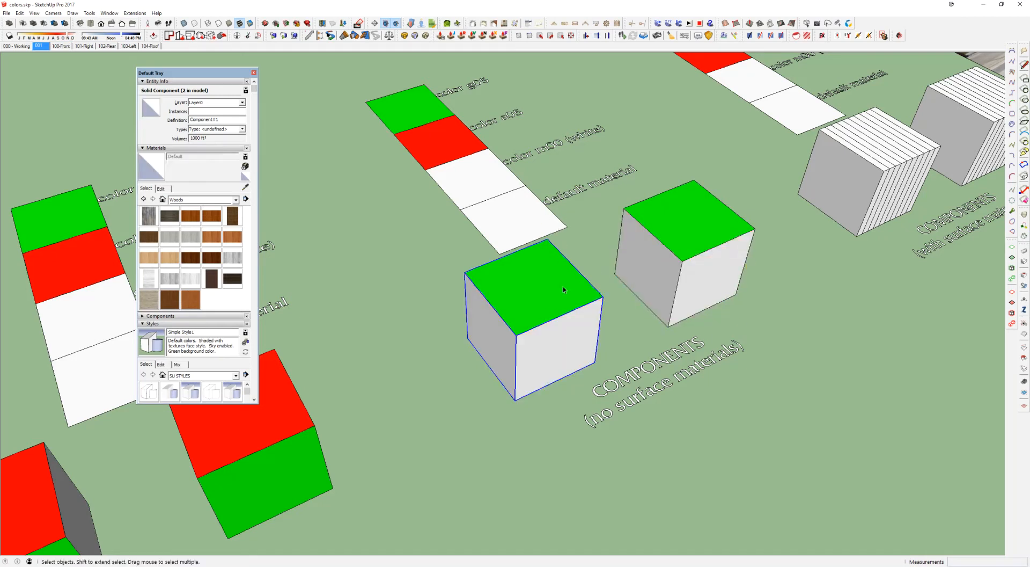
# Open the left component cube without surface materials, select all its geometry to inspect it, and close the component
pyautogui.keyDown('shift'); pyautogui.moveTo(555, 291); pyautogui.dragTo(732, 258, button='middle'); pyautogui.keyUp('shift')
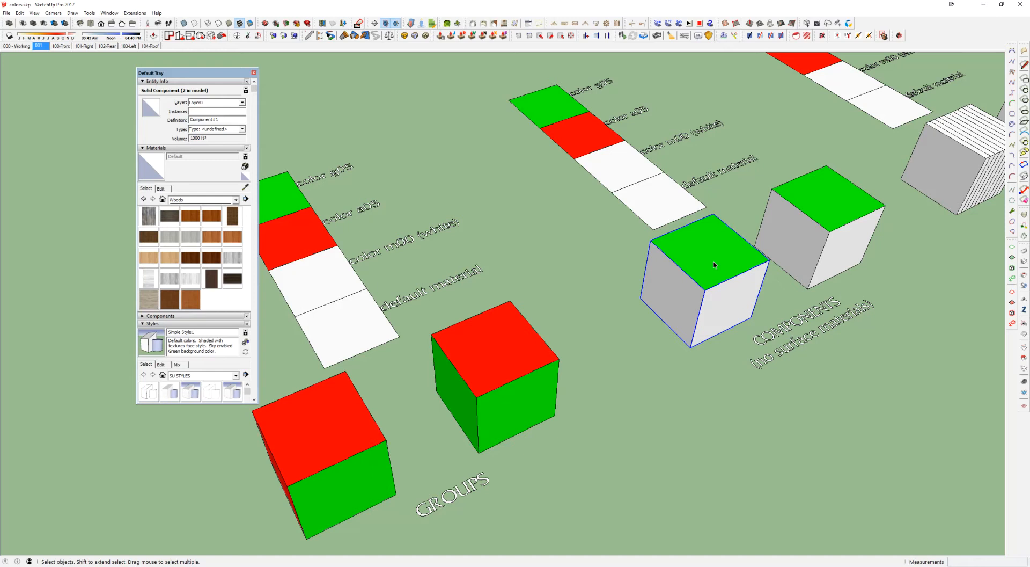
pyautogui.tripleClick(714, 262)
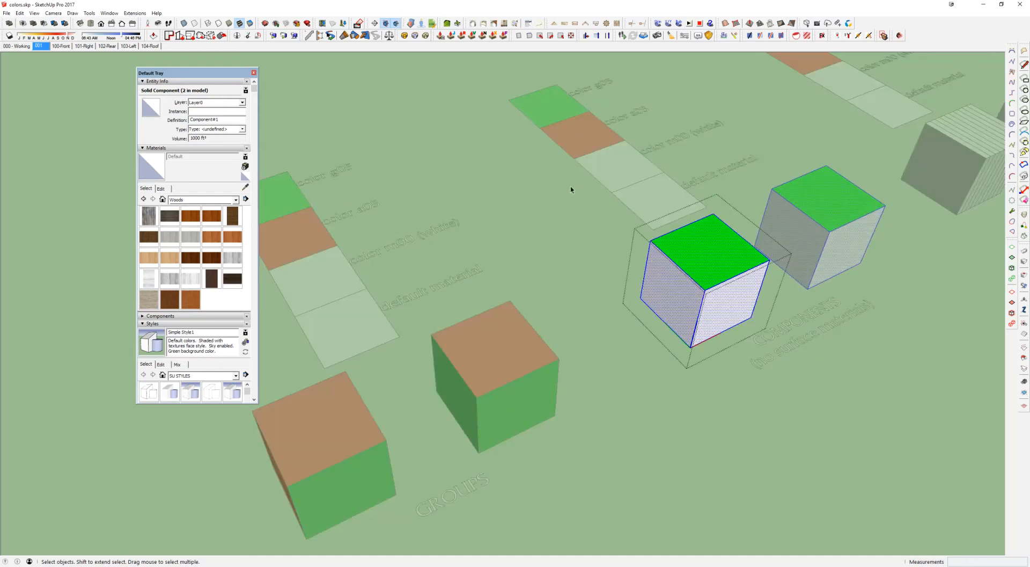
pyautogui.moveTo(507, 153); pyautogui.dragTo(921, 483)
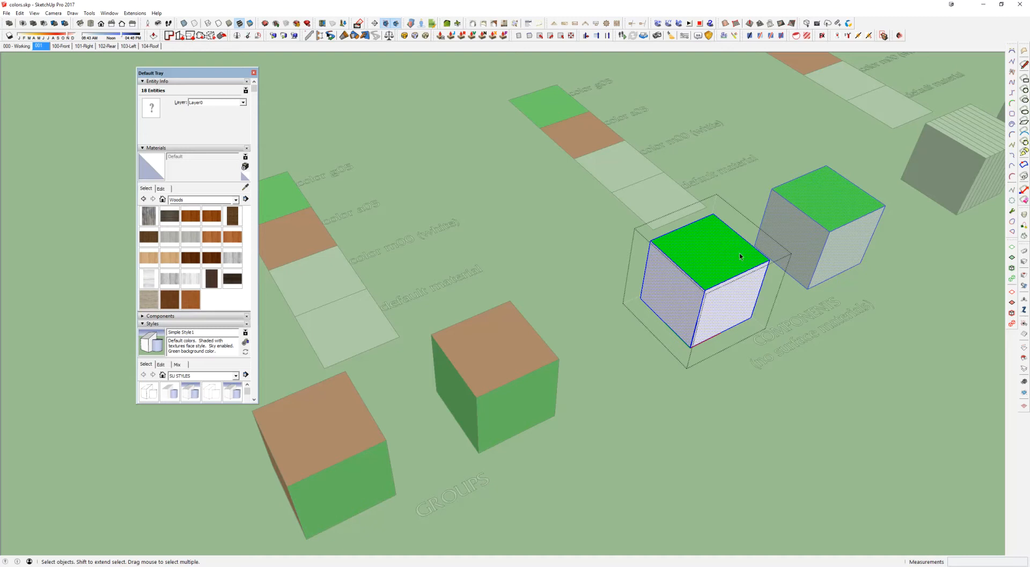
pyautogui.keyDown('shift'); pyautogui.moveTo(738, 254); pyautogui.dragTo(624, 281, button='middle'); pyautogui.keyUp('shift')
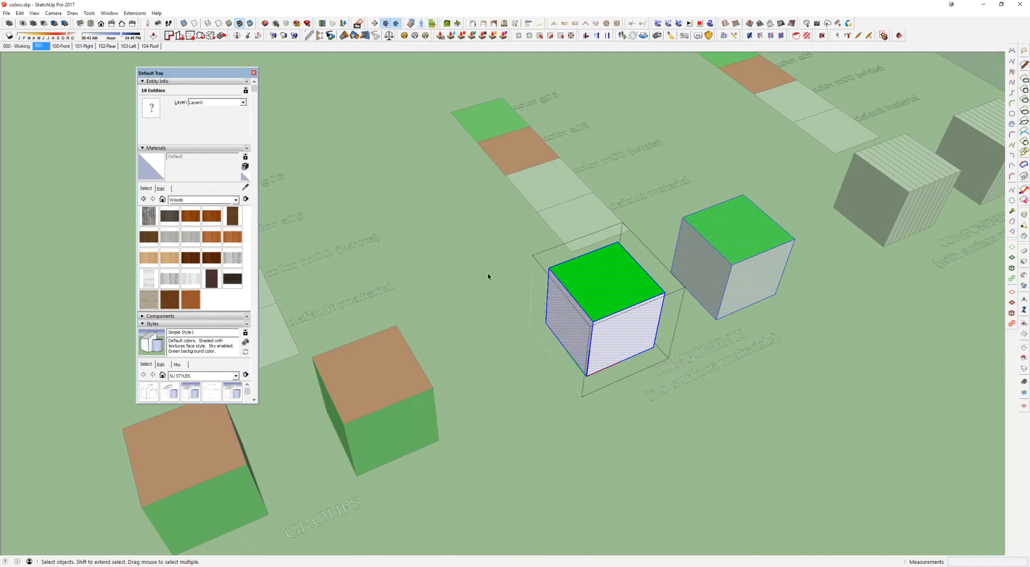
pyautogui.scroll(4, 571, 273)
pyautogui.click(637, 261)
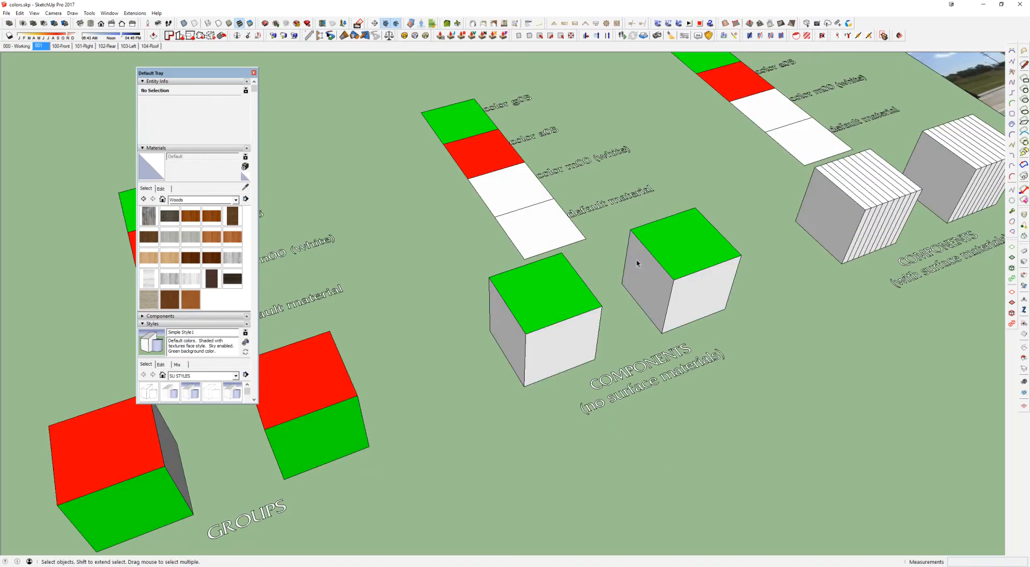
# Inside the left component cube, reset the top face to Default, repaint it with sampled Color A05, and close the component
pyautogui.click(581, 291)
pyautogui.doubleClick(555, 297)
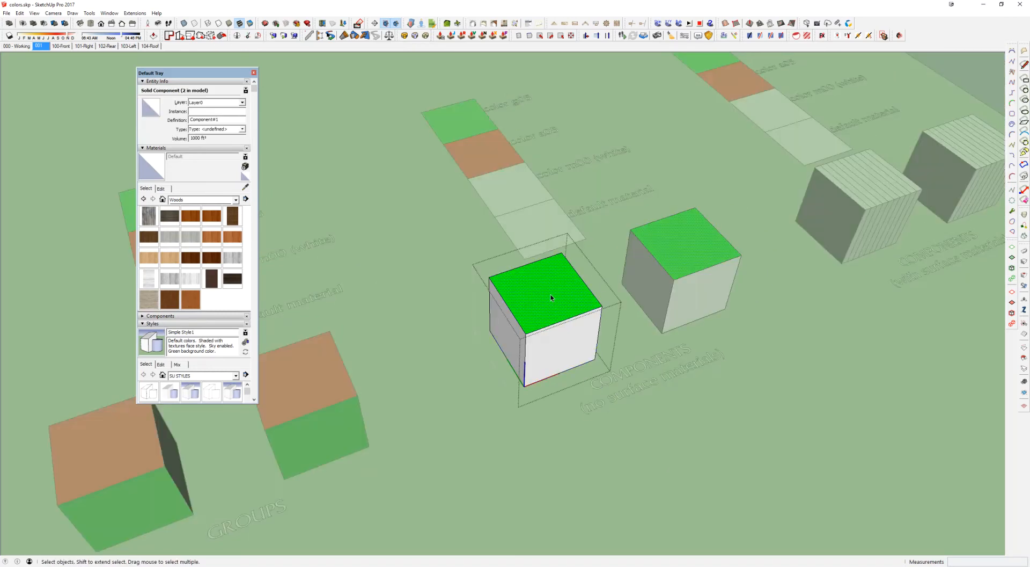
pyautogui.scroll(2, 548, 294)
pyautogui.click(541, 284)
pyautogui.press('b')
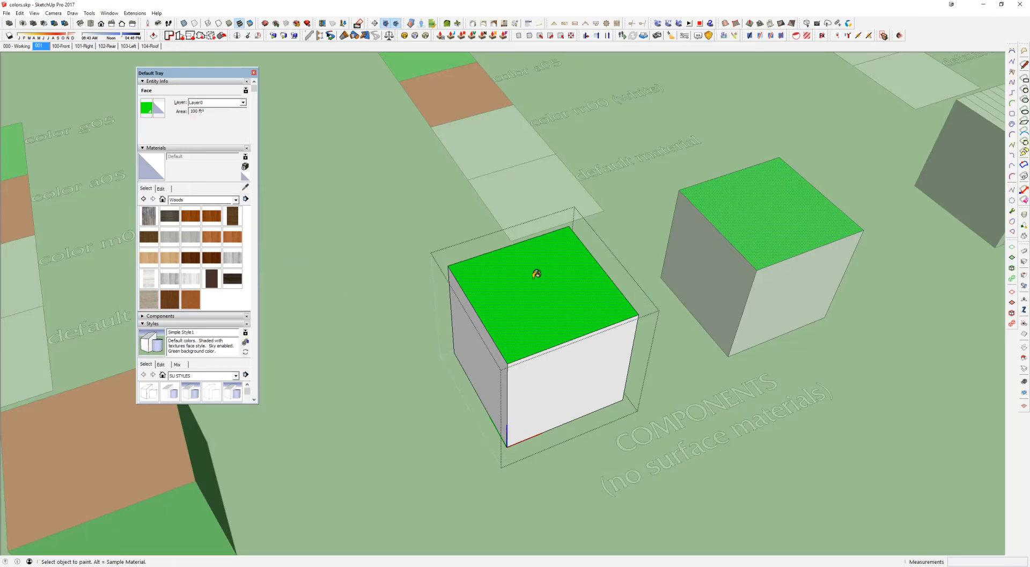
pyautogui.click(536, 274)
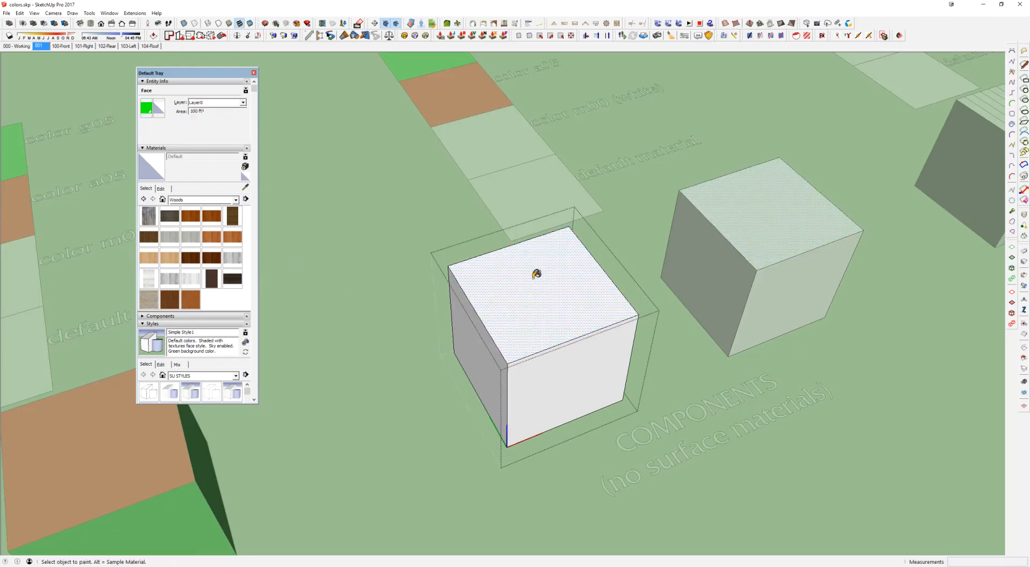
pyautogui.keyDown('alt'); pyautogui.click(465, 93); pyautogui.keyUp('alt')
pyautogui.click(547, 299)
pyautogui.moveTo(678, 280); pyautogui.dragTo(636, 241, button='middle')
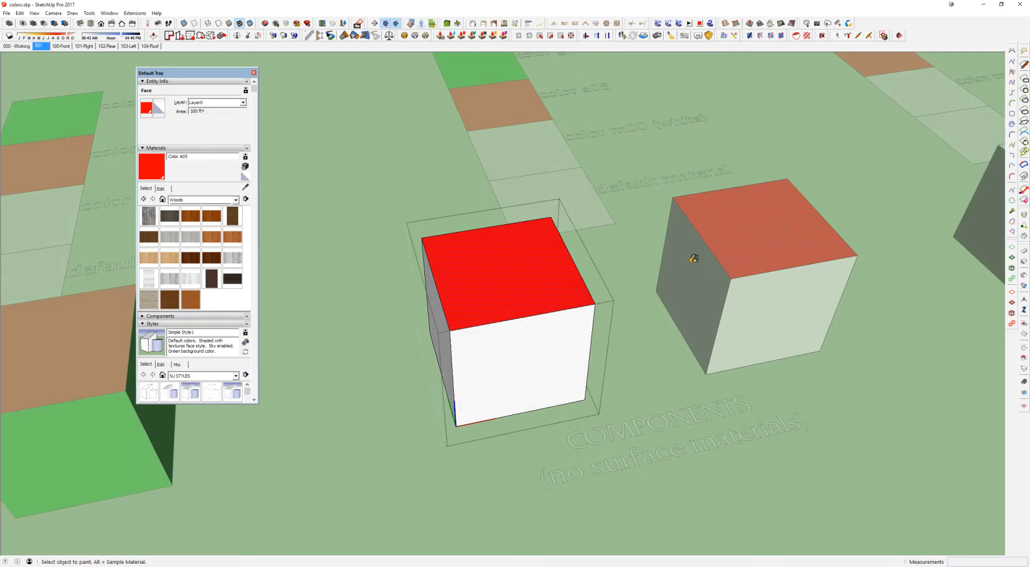
pyautogui.press('space')
pyautogui.click(659, 248)
# Paint the left component cube as a whole with sampled Color G05 and the right one with Wood - Cherry - Board Lines
pyautogui.moveTo(528, 199); pyautogui.dragTo(542, 220, button='middle')
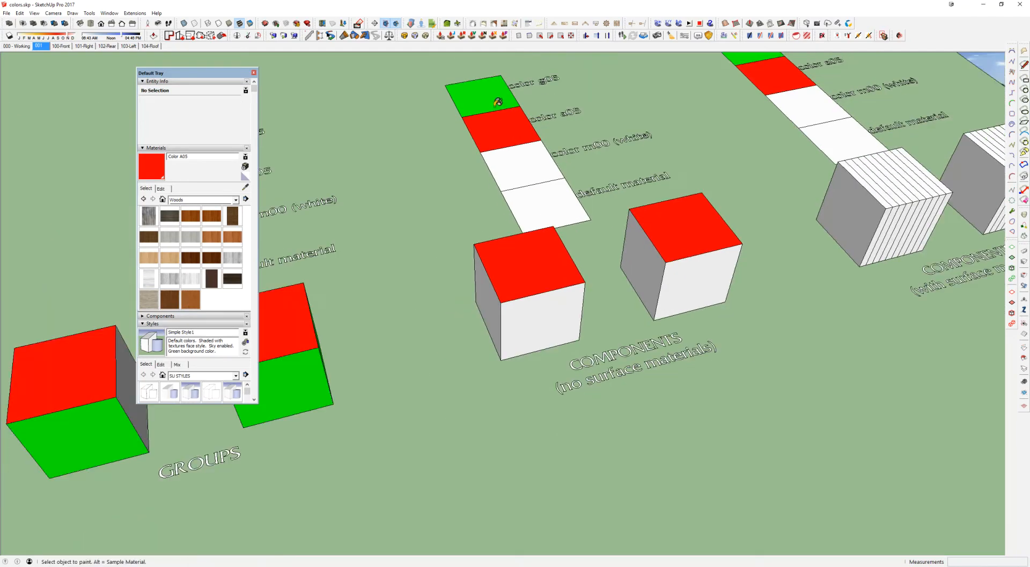
pyautogui.keyDown('alt'); pyautogui.click(497, 101); pyautogui.keyUp('alt')
pyautogui.click(567, 327)
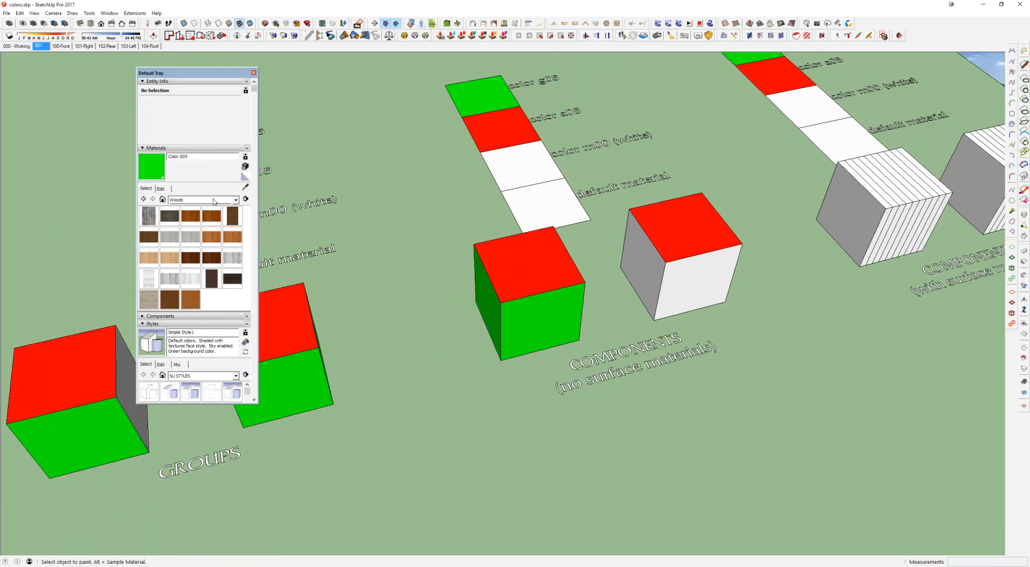
pyautogui.click(190, 215)
pyautogui.click(681, 264)
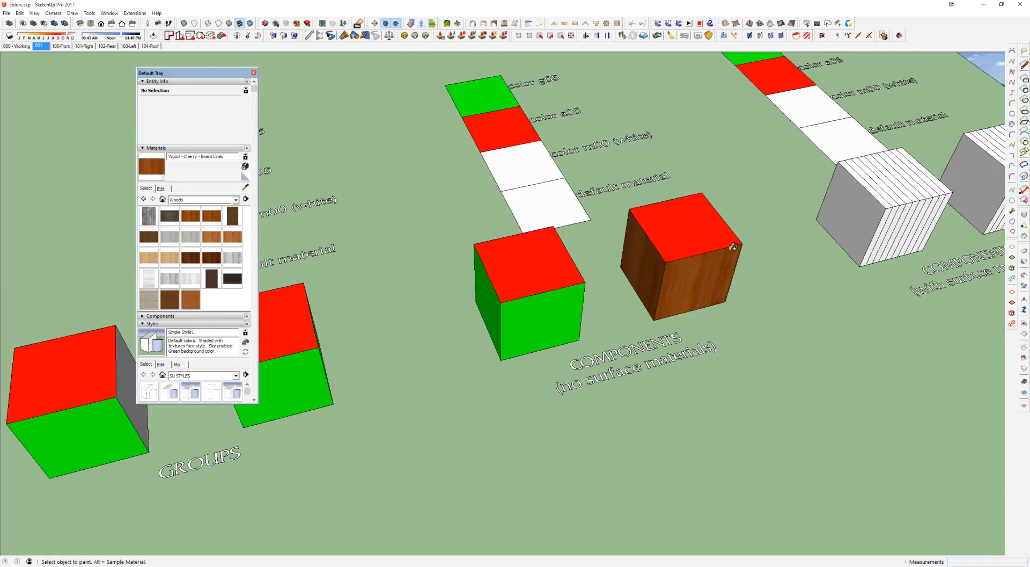
# Open the left green-and-red component cube for editing and draw a small rectangle on its top face
pyautogui.press('space')
pyautogui.click(564, 280)
pyautogui.doubleClick(561, 276)
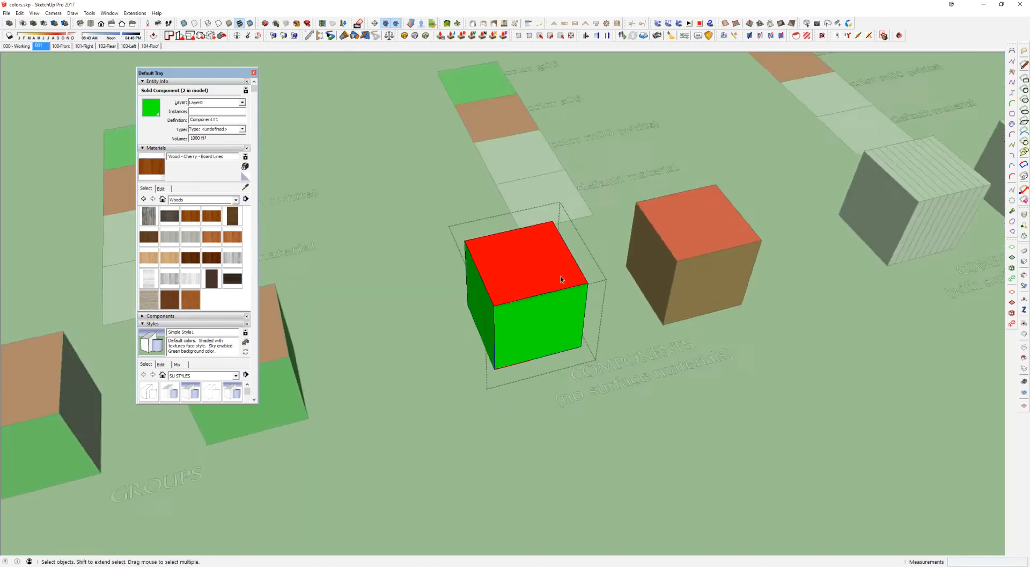
pyautogui.scroll(3, 561, 276)
pyautogui.press('r')
pyautogui.click(489, 241)
pyautogui.click(533, 263)
# Push/Pull the small rectangle upward into a block, close the component, and select the left cube
pyautogui.press('p')
pyautogui.click(523, 265)
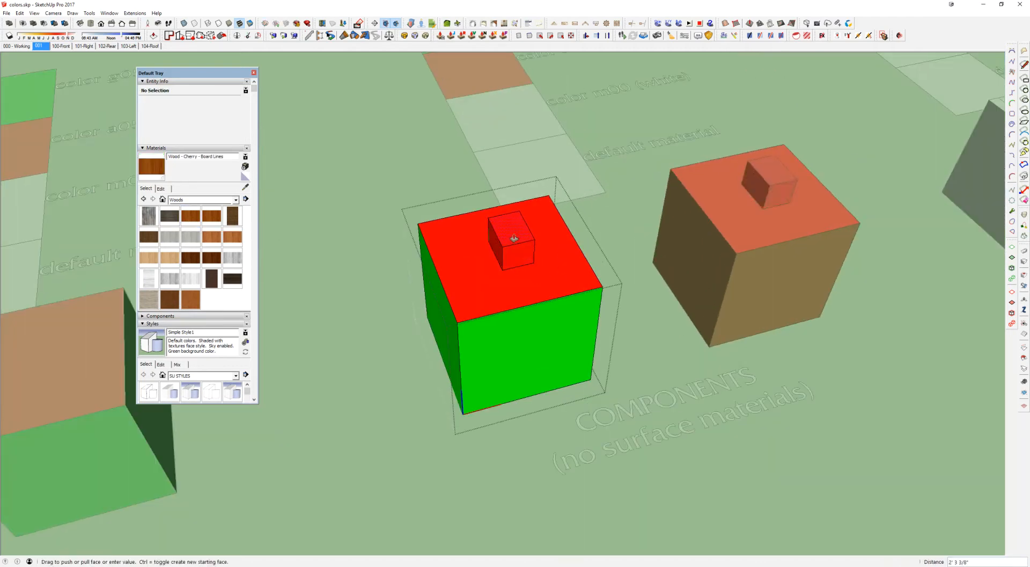
pyautogui.click(514, 217)
pyautogui.press('space')
pyautogui.click(643, 227)
pyautogui.scroll(-3, 643, 227)
pyautogui.moveTo(643, 227); pyautogui.dragTo(465, 329, button='middle')
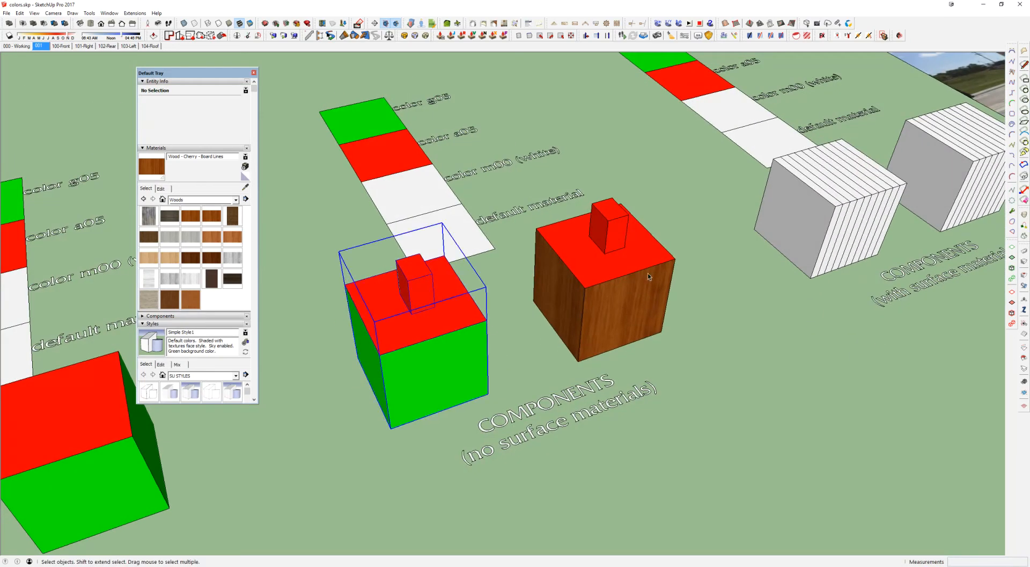
pyautogui.click(482, 332)
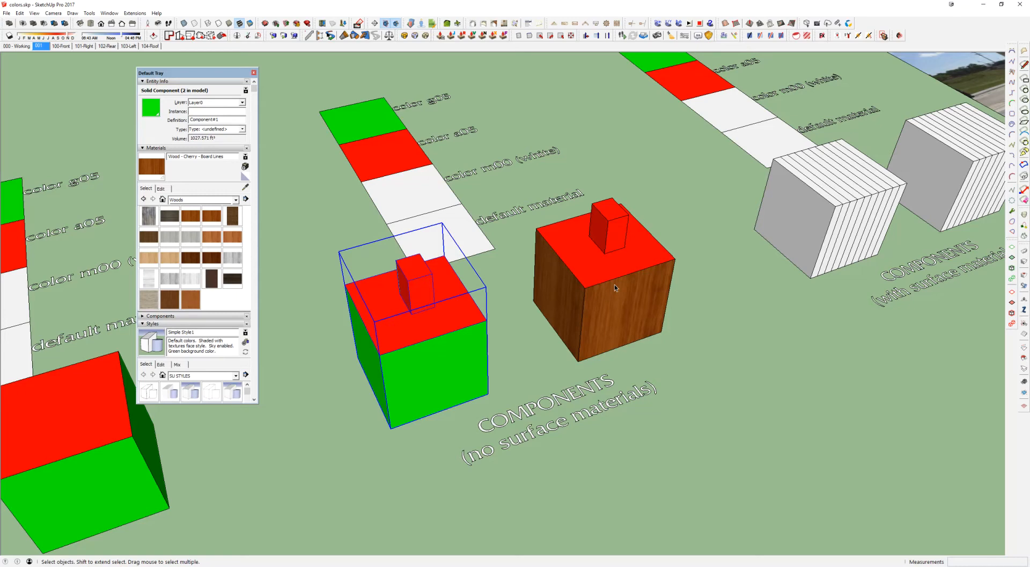
# Select the color m00 (white) label and the left component cube with surface materials to inspect them
pyautogui.moveTo(617, 284); pyautogui.dragTo(541, 307, button='middle')
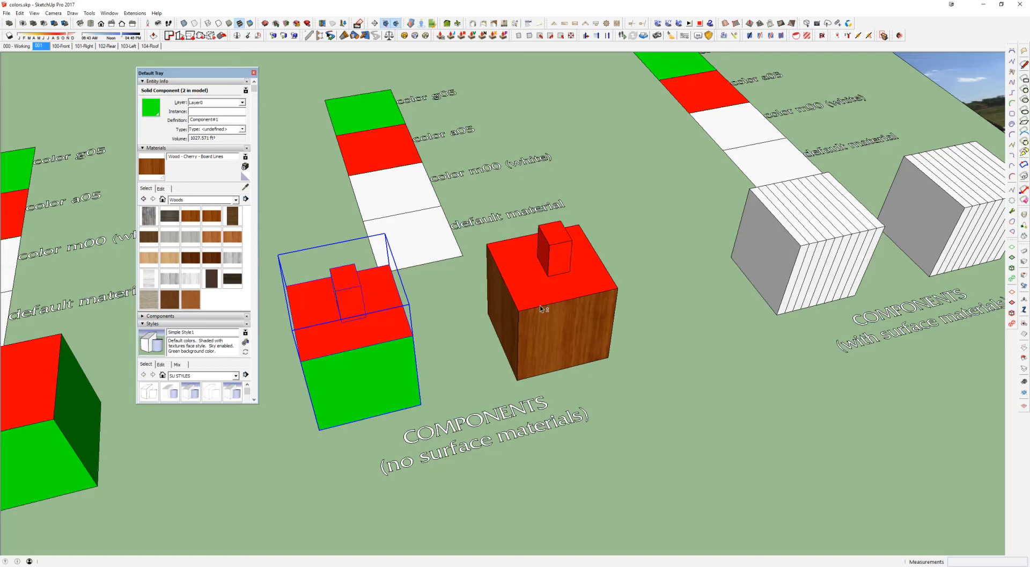
pyautogui.moveTo(765, 299); pyautogui.dragTo(640, 308, button='middle')
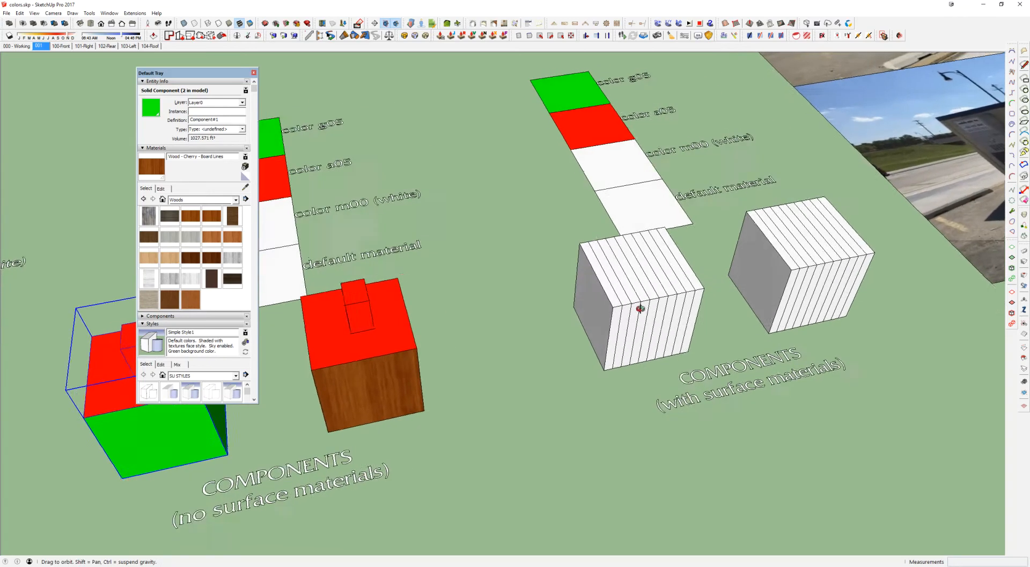
pyautogui.scroll(4, 585, 333)
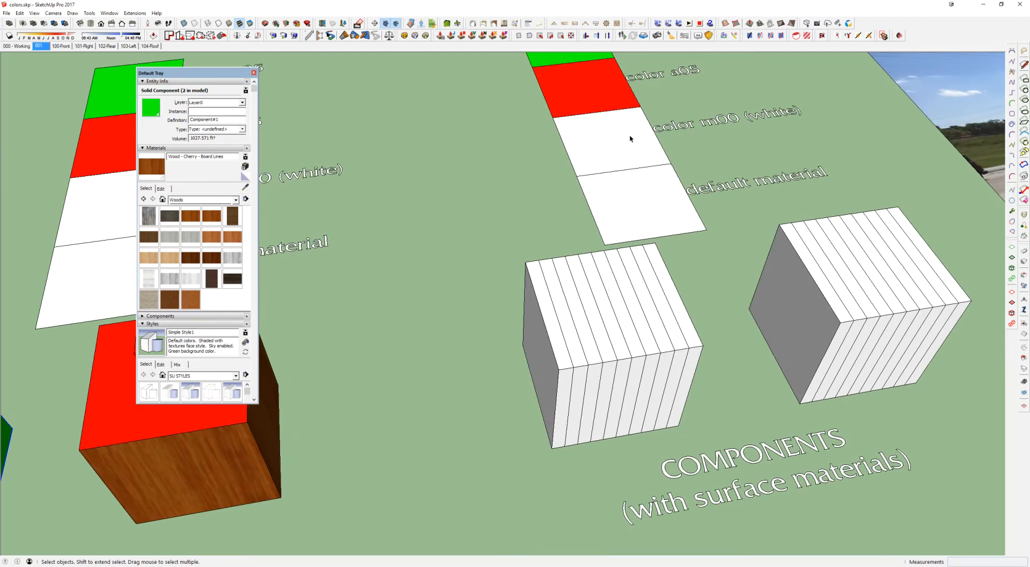
pyautogui.click(690, 128)
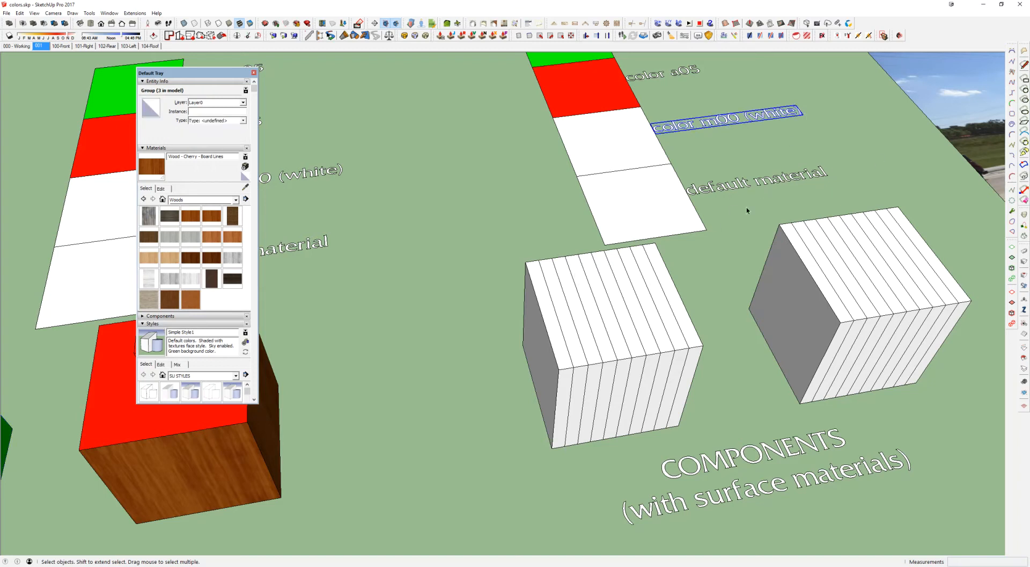
pyautogui.moveTo(747, 210); pyautogui.dragTo(656, 226, button='middle')
pyautogui.click(624, 288)
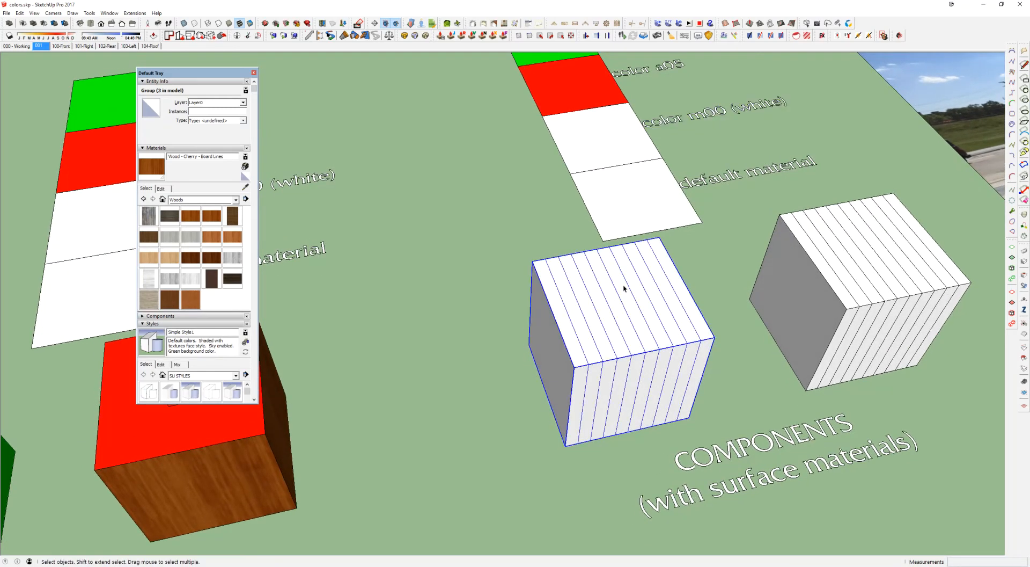
# Sample Color G05 from the green swatch and paint the left striped component cube as a whole
pyautogui.scroll(-2, 633, 293)
pyautogui.moveTo(718, 308); pyautogui.dragTo(722, 307, button='middle')
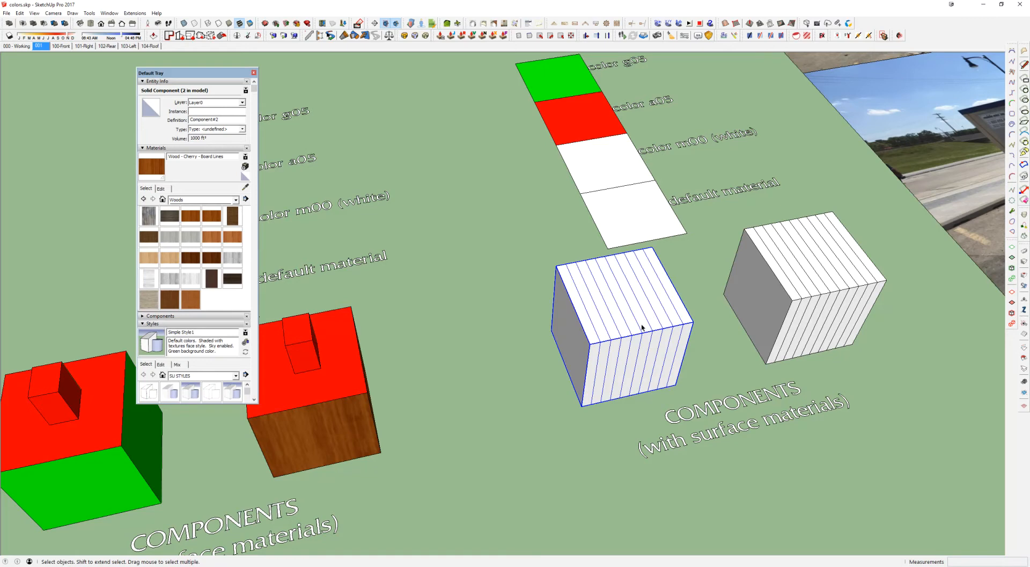
pyautogui.press('b')
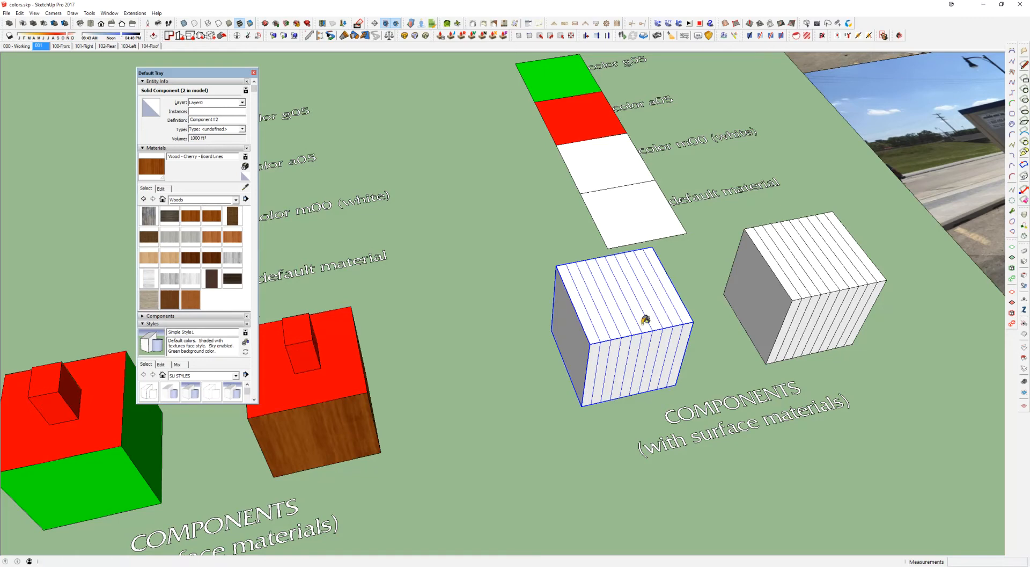
pyautogui.keyDown('alt'); pyautogui.click(571, 76); pyautogui.keyUp('alt')
pyautogui.click(630, 342)
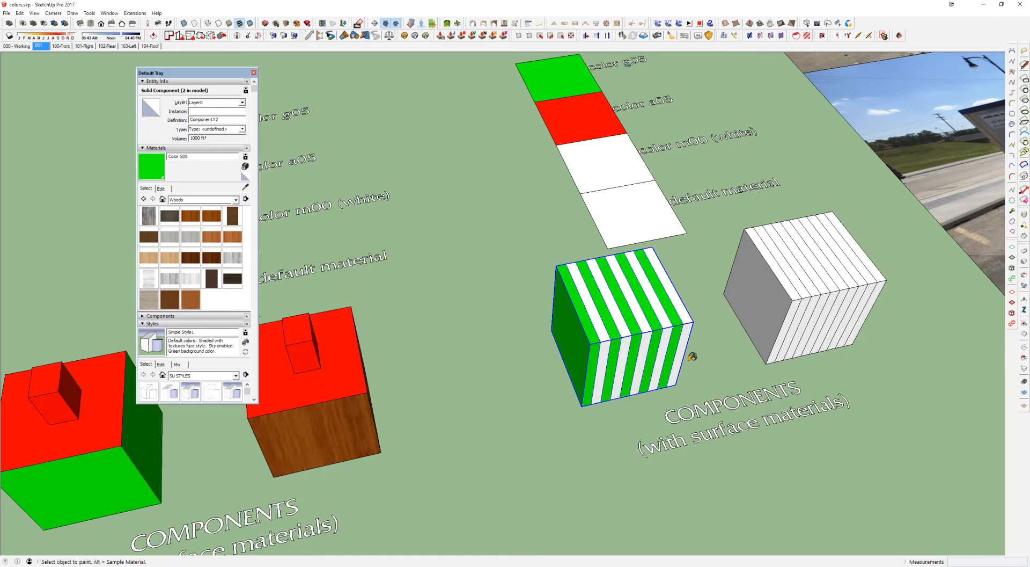
# Sample Color A05 from the red swatch and paint the white striped component cube beside the green-striped one as a whole
pyautogui.keyDown('alt'); pyautogui.click(585, 126); pyautogui.keyUp('alt')
pyautogui.click(817, 268)
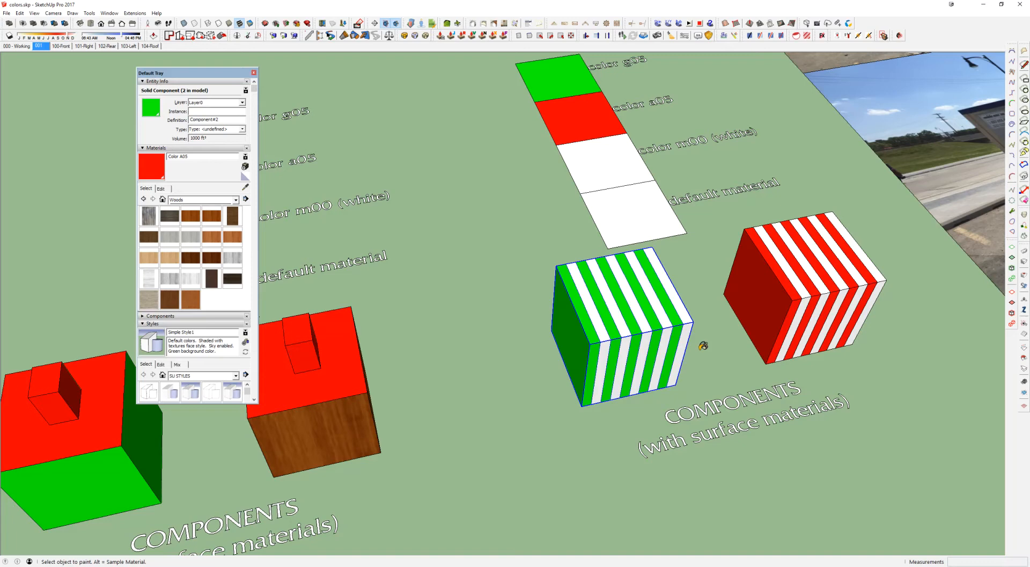
pyautogui.scroll(-4, 719, 358)
pyautogui.press('space')
pyautogui.scroll(2, 534, 378)
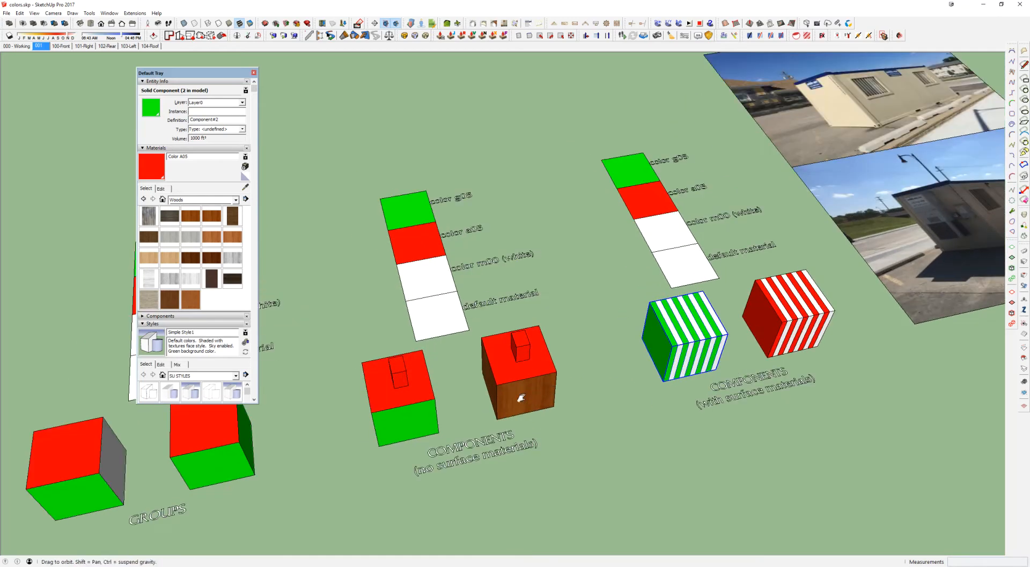
# Open the green-and-red component cube without surface materials, select all its geometry, paint it with the Default material, and close the component
pyautogui.keyDown('shift'); pyautogui.moveTo(523, 396); pyautogui.dragTo(820, 263, button='middle'); pyautogui.keyUp('shift')
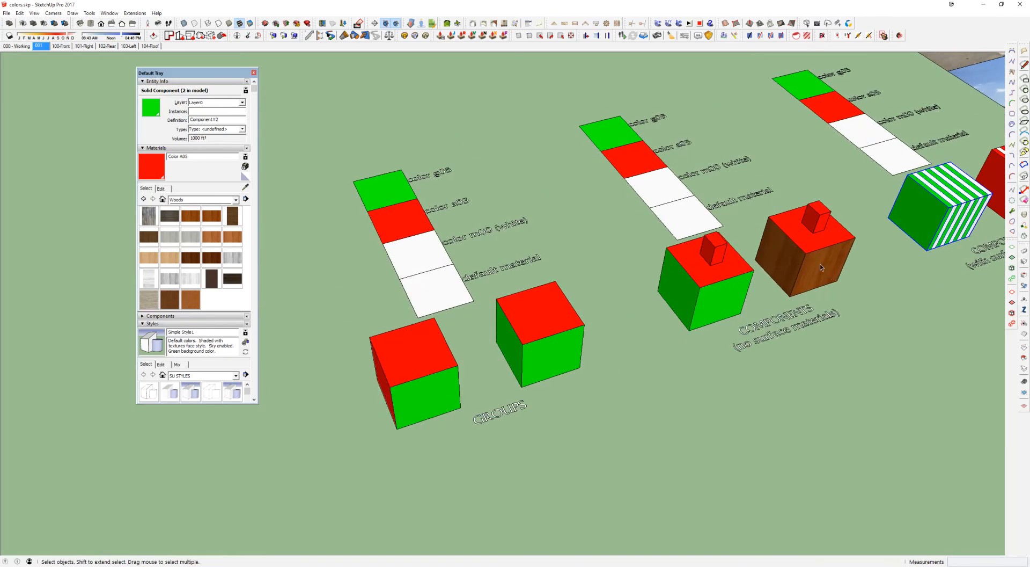
pyautogui.tripleClick(706, 290)
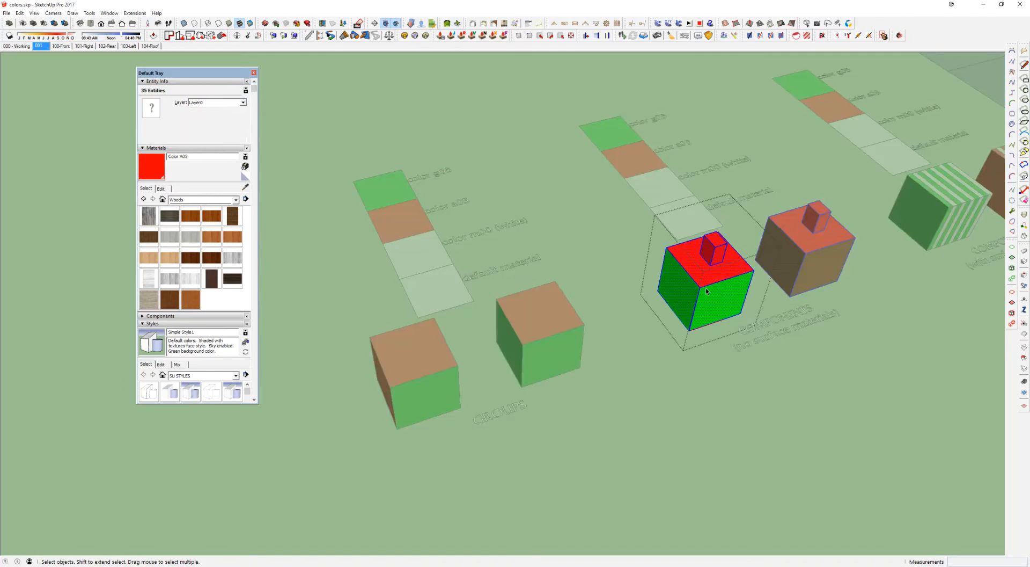
pyautogui.press('b')
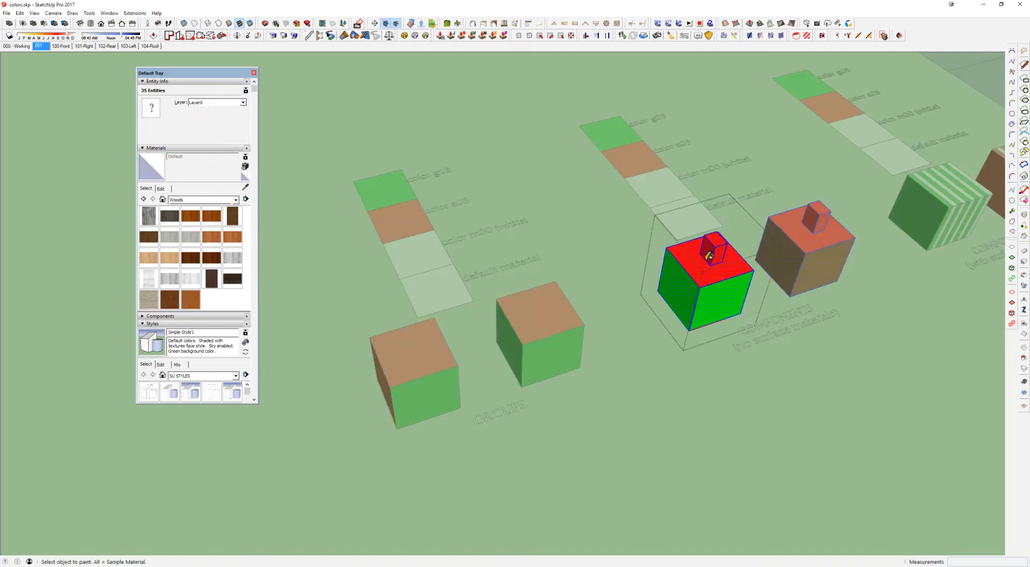
pyautogui.click(724, 288)
pyautogui.scroll(4, 713, 256)
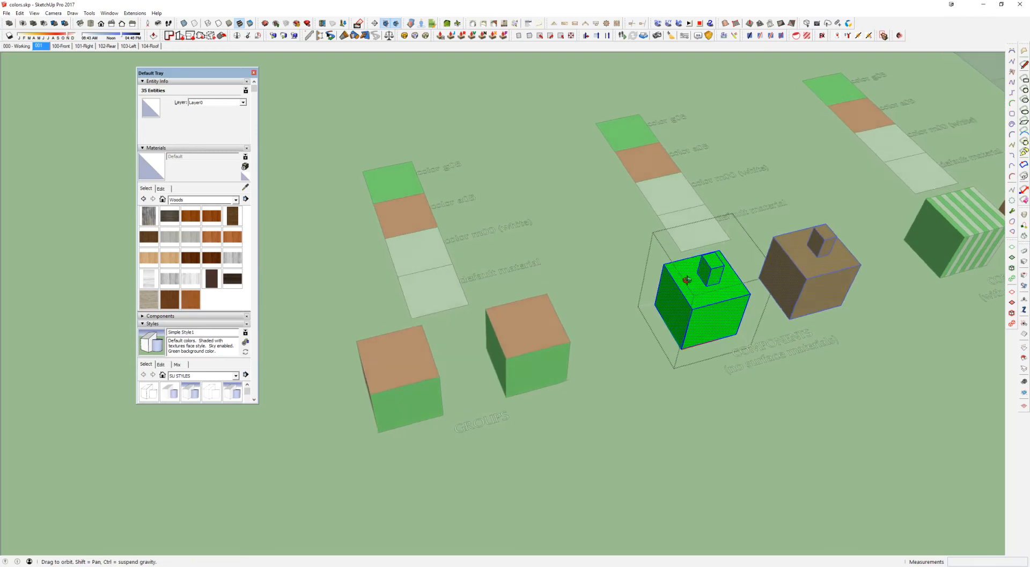
pyautogui.keyDown('shift'); pyautogui.moveTo(697, 289); pyautogui.dragTo(638, 298, button='middle'); pyautogui.keyUp('shift')
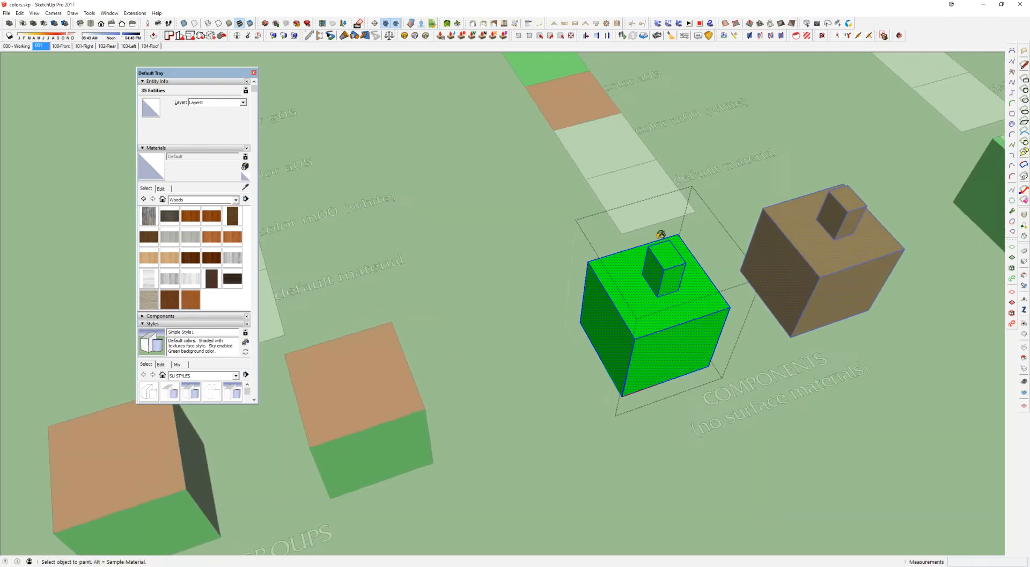
pyautogui.keyDown('alt'); pyautogui.click(653, 196); pyautogui.keyUp('alt')
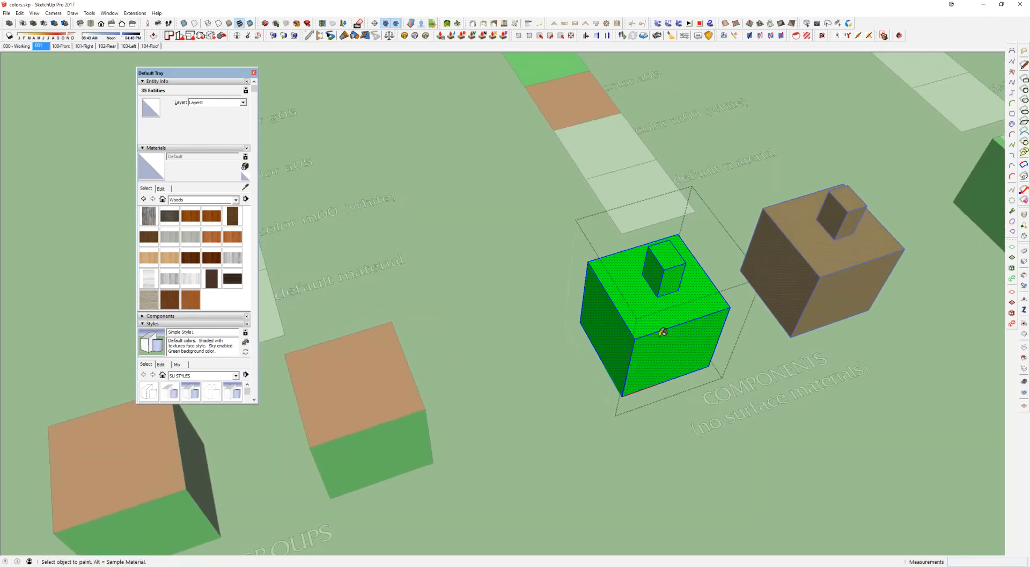
pyautogui.moveTo(671, 288); pyautogui.dragTo(681, 295, button='middle')
pyautogui.click(681, 295)
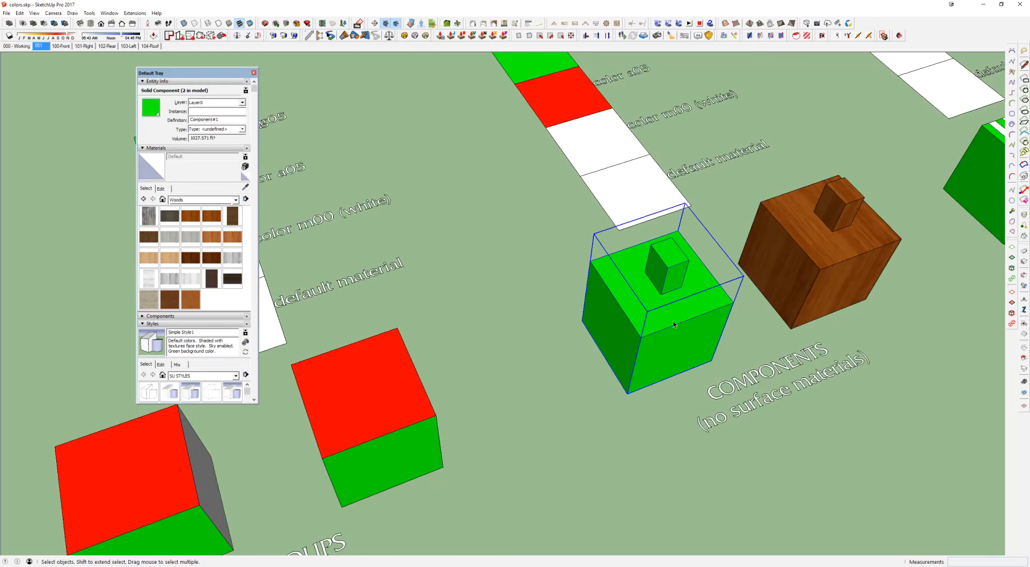
# Paint the green component cube without surface materials as a whole with the Default material
pyautogui.scroll(-2, 651, 287)
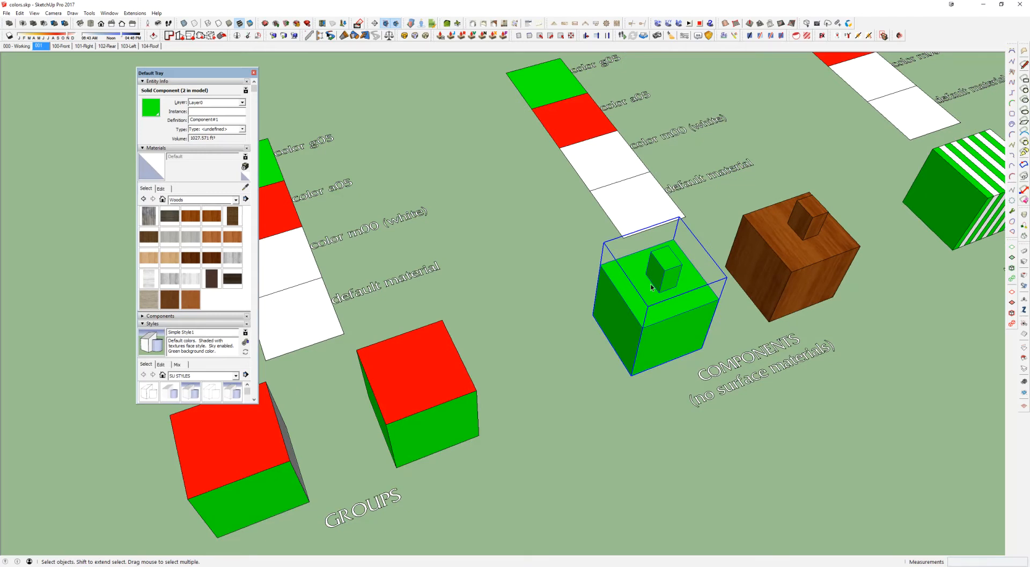
pyautogui.press('b')
pyautogui.click(651, 248)
pyautogui.scroll(-2, 639, 292)
pyautogui.press('space')
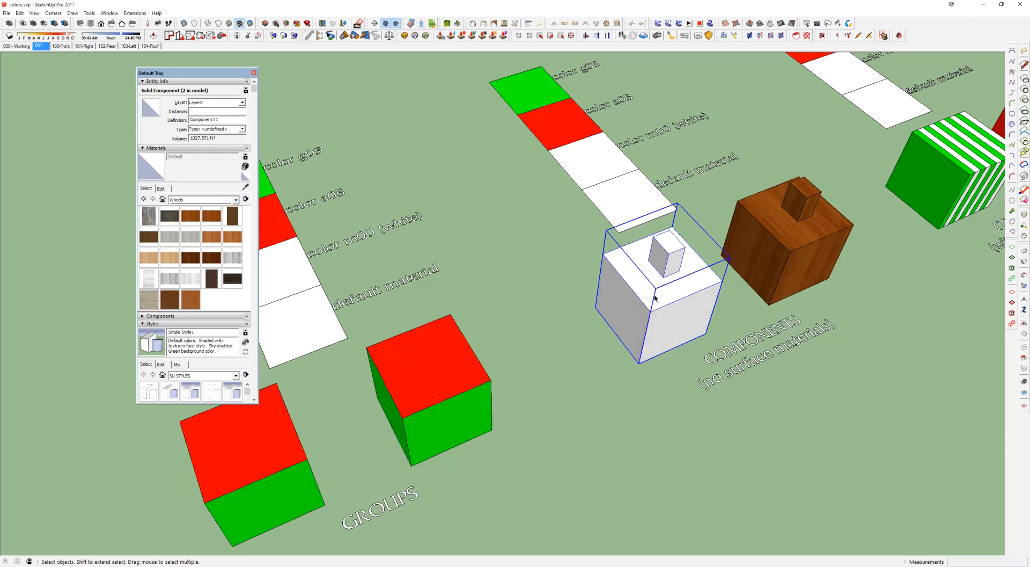
# Copy the white component cube to the open ground in front of the component labels
pyautogui.scroll(-2, 655, 293)
pyautogui.keyDown('shift'); pyautogui.moveTo(654, 294); pyautogui.dragTo(594, 286, button='middle'); pyautogui.keyUp('shift')
pyautogui.press('m')
pyautogui.press('ctrl')
pyautogui.click(567, 341)
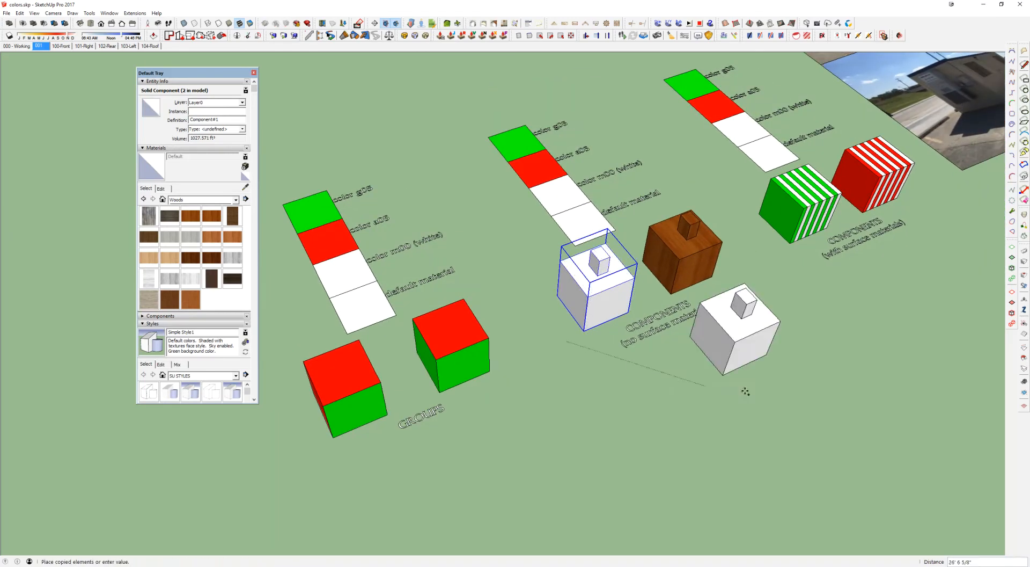
pyautogui.click(782, 409)
pyautogui.press('space')
pyautogui.scroll(2, 794, 330)
pyautogui.moveTo(788, 325); pyautogui.dragTo(782, 325, button='middle')
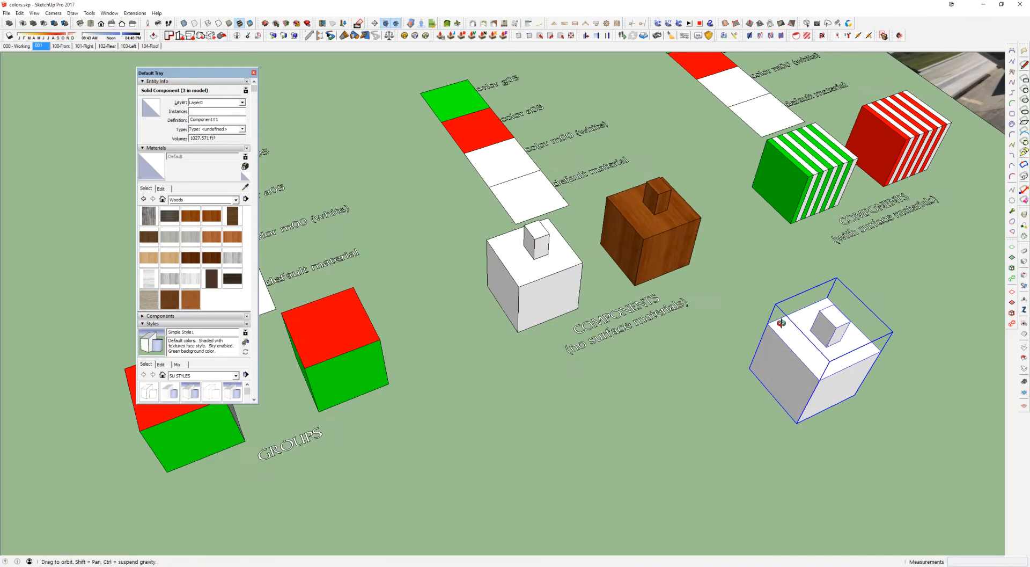
# Open the copied white cube for editing and select all its geometry to inspect its material
pyautogui.scroll(2, 796, 346)
pyautogui.doubleClick(795, 346)
pyautogui.hotkey('ctrl', 'a')
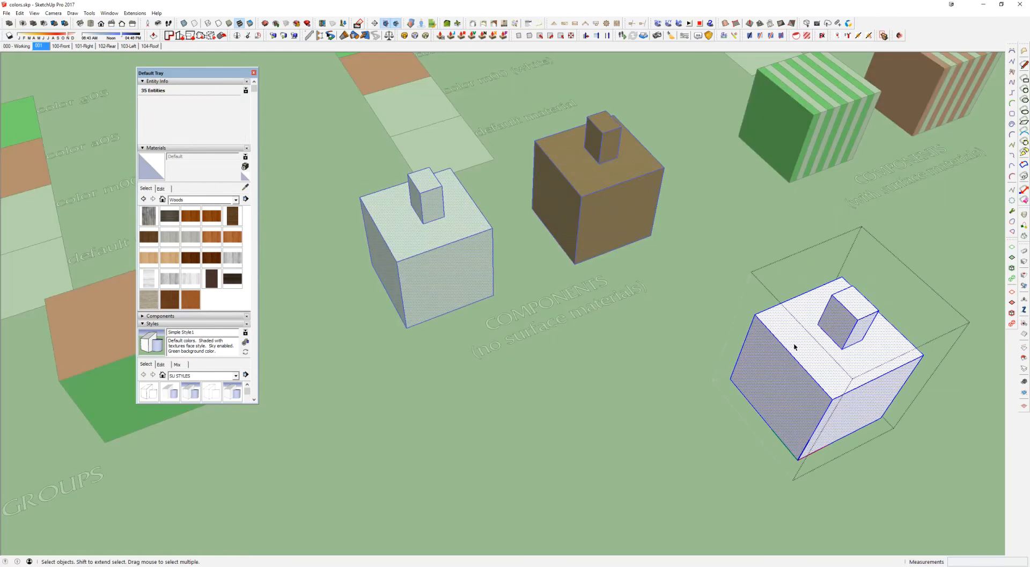
pyautogui.press('b')
pyautogui.press('alt')
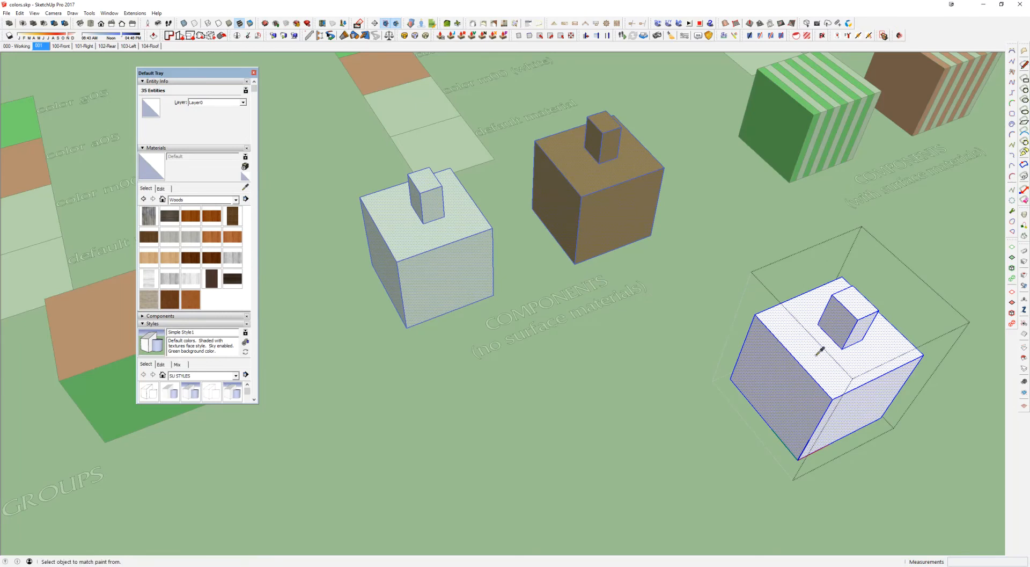
# Reposition the Default Tray between the group and component cubes and close the copied component
pyautogui.moveTo(189, 72); pyautogui.dragTo(652, 215)
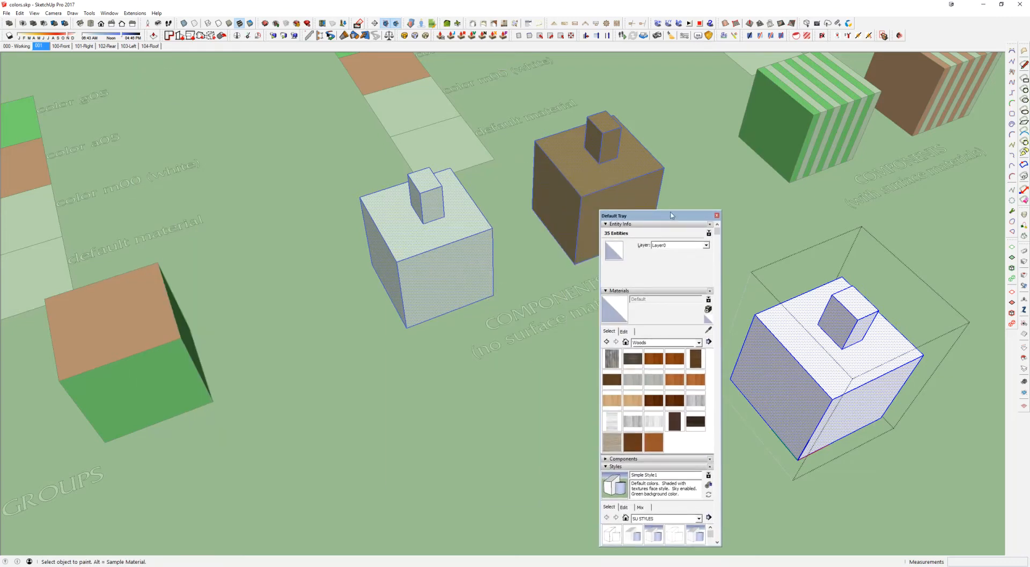
pyautogui.moveTo(662, 219); pyautogui.dragTo(282, 139)
pyautogui.moveTo(830, 399); pyautogui.dragTo(812, 397, button='middle')
pyautogui.press('space')
pyautogui.press('Escape')
# Sample Wood - Cherry - Board Lines from the wooden component cube and paint the copied cube as a whole
pyautogui.press('b')
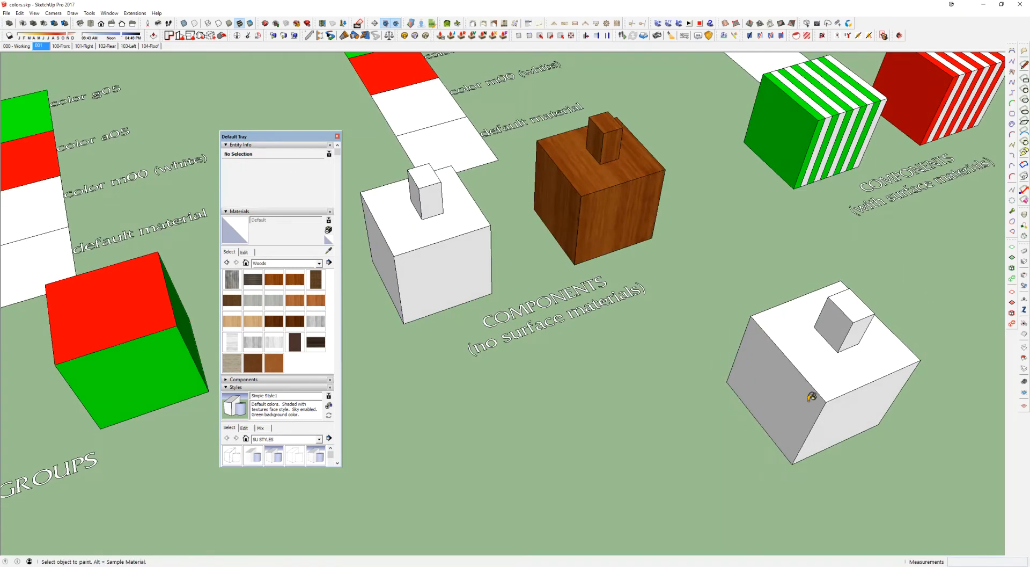
pyautogui.keyDown('alt'); pyautogui.click(578, 199); pyautogui.keyUp('alt')
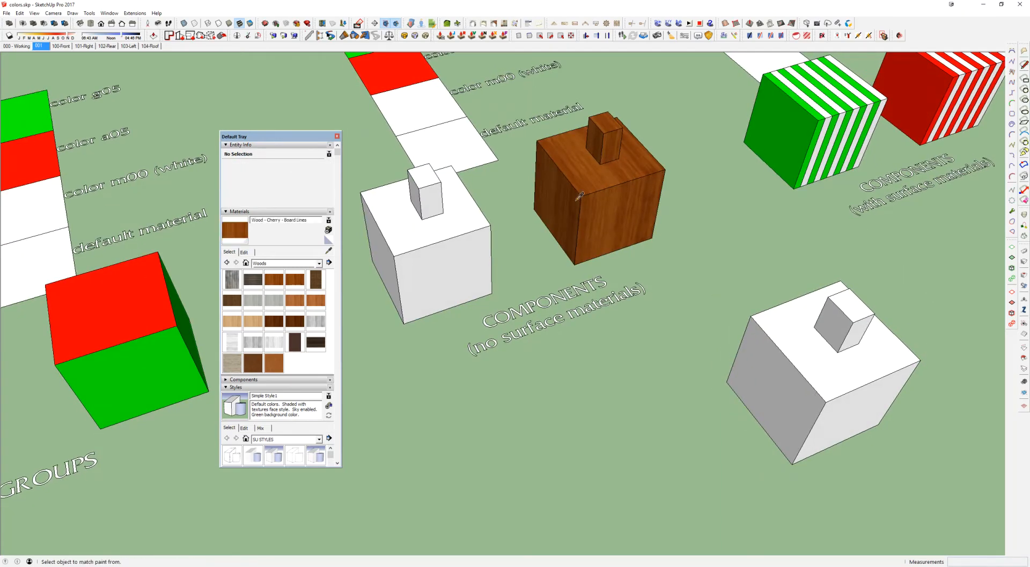
pyautogui.click(843, 303)
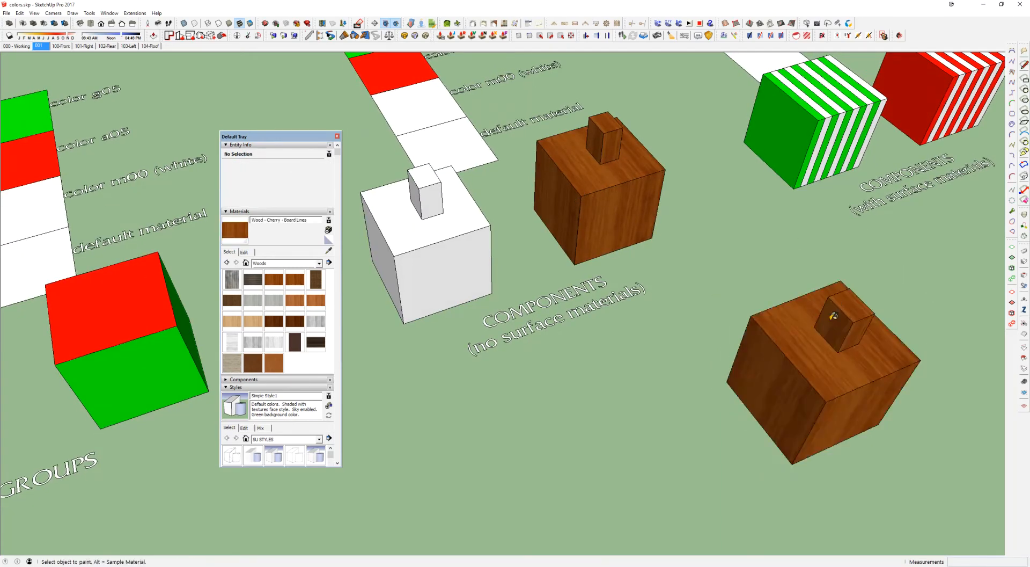
# Open the copied wooden cube, select all its geometry to inspect the face material, and close the component
pyautogui.press('space')
pyautogui.doubleClick(790, 337)
pyautogui.hotkey('ctrl', 'a')
pyautogui.press('b')
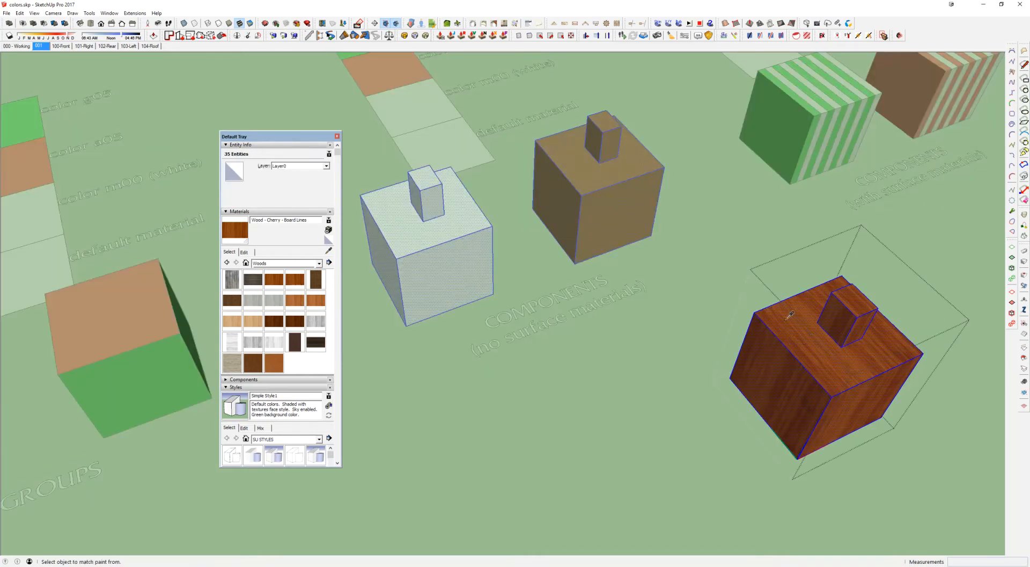
pyautogui.moveTo(852, 297); pyautogui.dragTo(851, 299, button='middle')
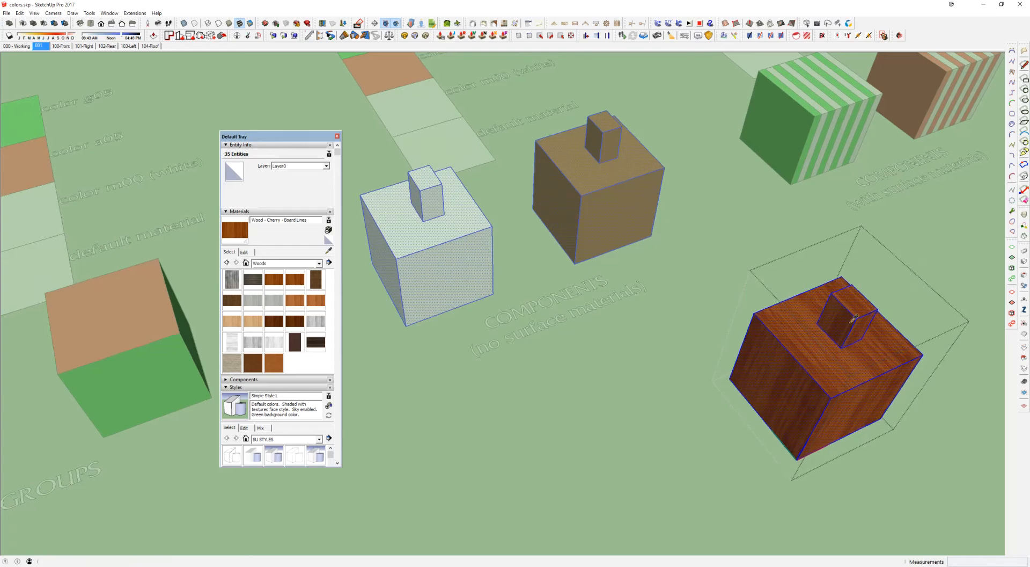
pyautogui.press('space')
pyautogui.press('Escape')
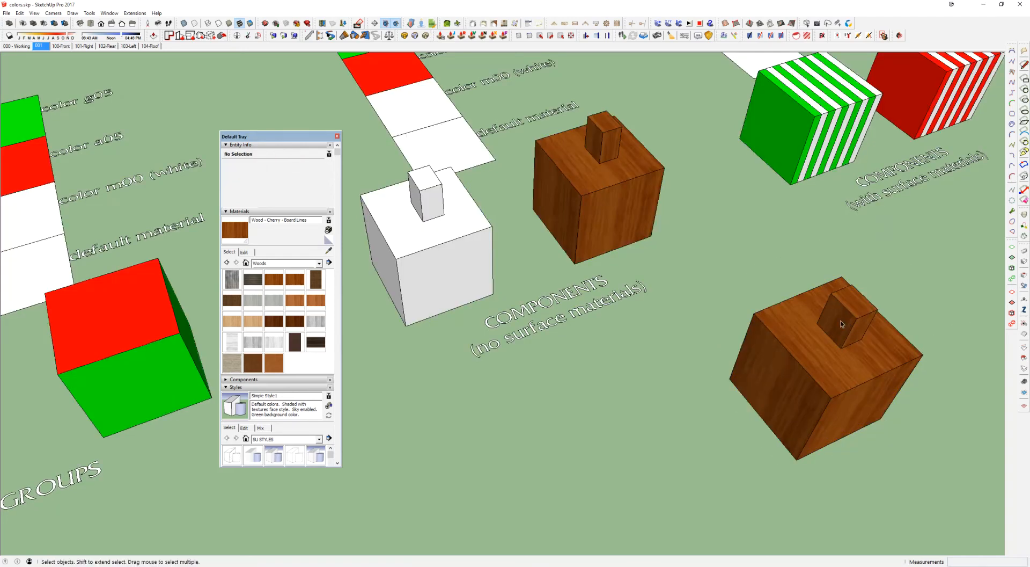
# Open the copied wooden cube, paint one side face with Color A05 sampled from the red swatch, and close the component
pyautogui.doubleClick(755, 373)
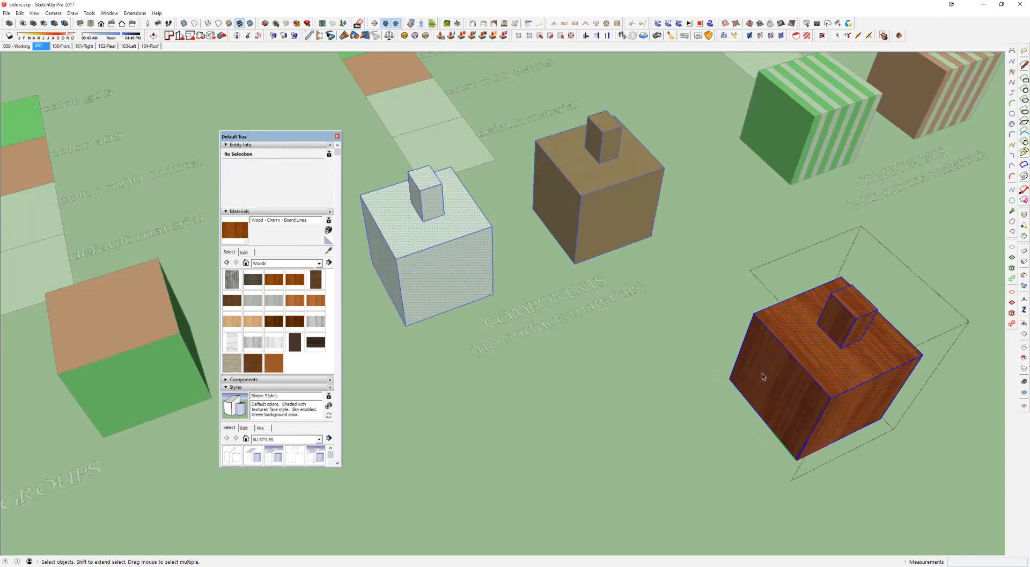
pyautogui.hotkey('ctrl', 'a')
pyautogui.press('b')
pyautogui.keyDown('alt'); pyautogui.click(409, 77); pyautogui.keyUp('alt')
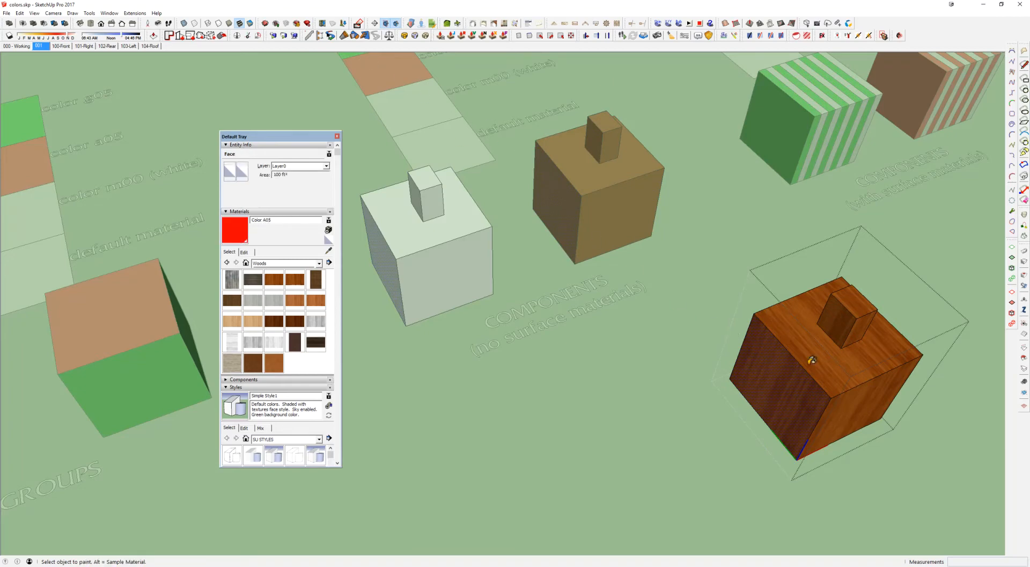
pyautogui.click(772, 366)
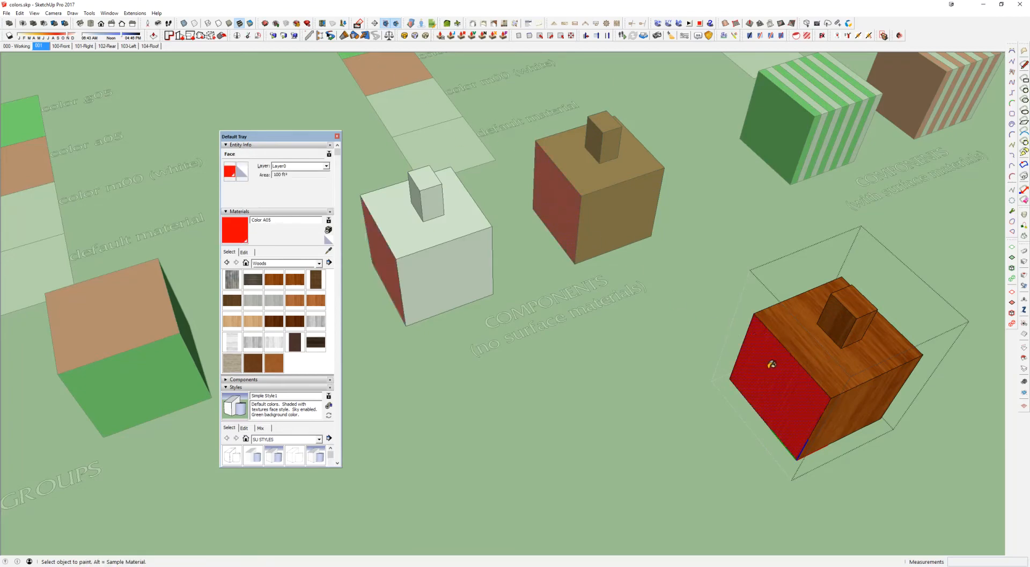
pyautogui.moveTo(792, 389); pyautogui.dragTo(840, 341, button='middle')
pyautogui.press('space')
pyautogui.press('Escape')
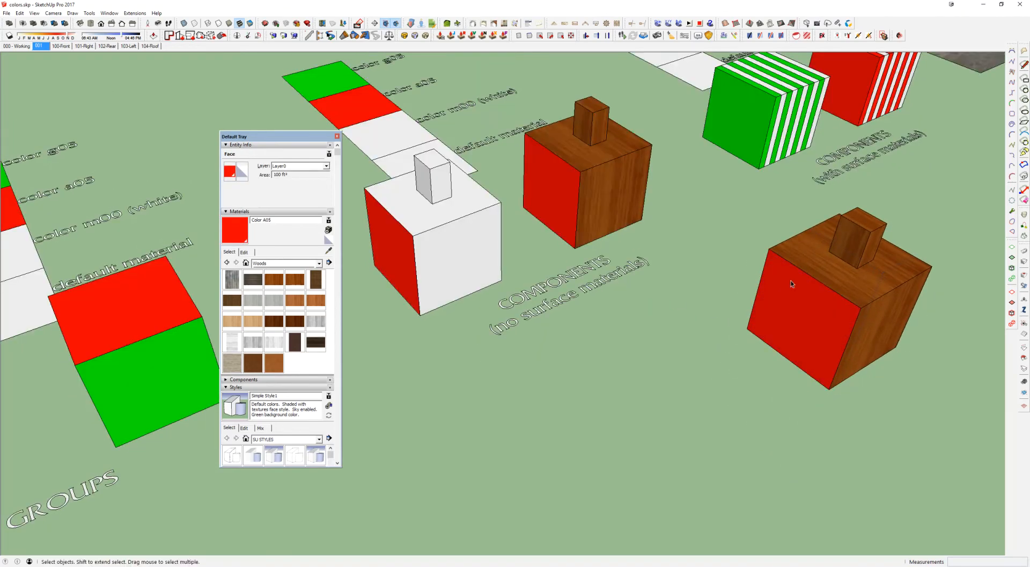
# Reopen the copied cube, select all its geometry, and paint every face with Color A05
pyautogui.doubleClick(810, 295)
pyautogui.press('b')
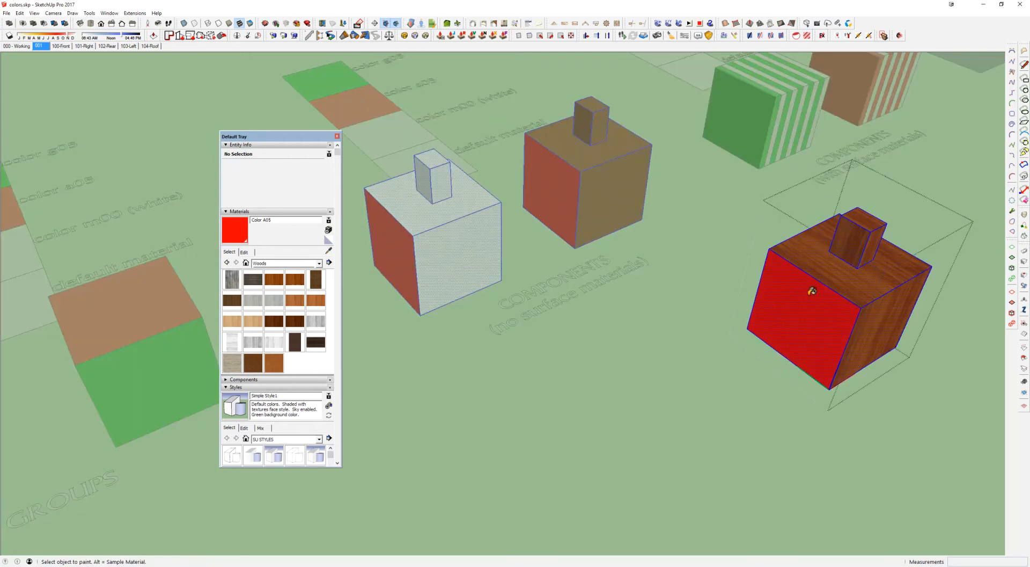
pyautogui.hotkey('ctrl', 'a')
pyautogui.click(782, 290)
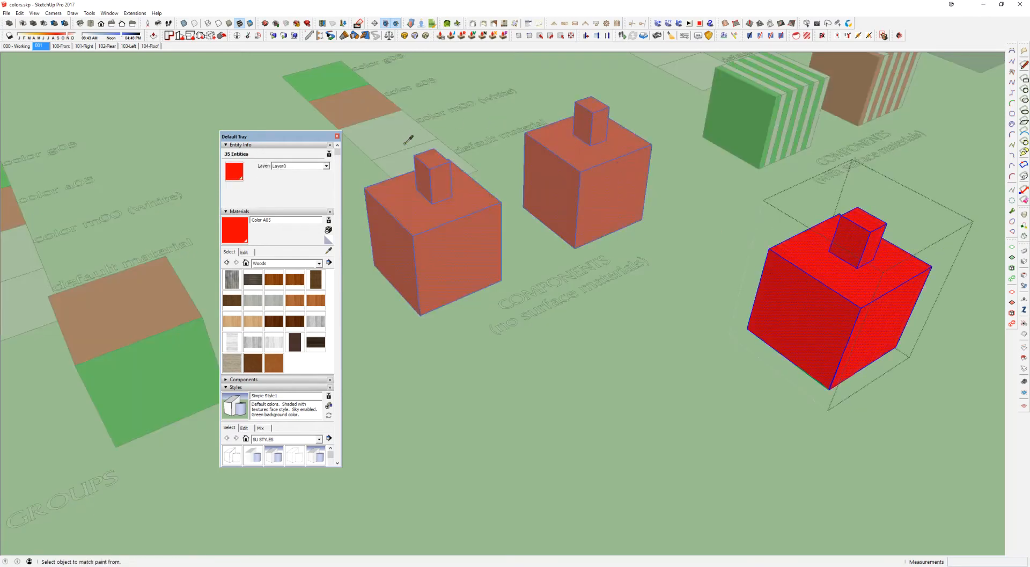
# Sample the Default material from its swatch, paint all the copied cube's faces with it, and close the component
pyautogui.keyDown('alt'); pyautogui.click(415, 158); pyautogui.keyUp('alt')
pyautogui.click(860, 280)
pyautogui.moveTo(856, 279)
pyautogui.mouseDown(button='middle')
pyautogui.moveTo(822, 279)
pyautogui.moveTo(839, 287)
pyautogui.mouseUp(button='middle')
pyautogui.press('space')
pyautogui.press('Escape')
pyautogui.scroll(-3, 829, 285)
# Select the white component cube and the copied wooden cube in turn to compare their entity information
pyautogui.click(542, 240)
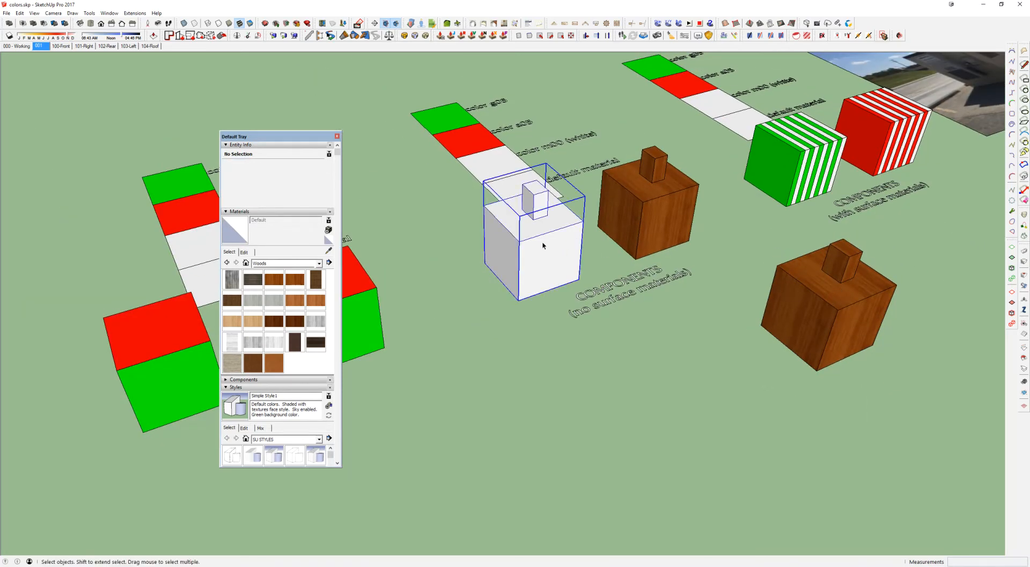
pyautogui.click(829, 279)
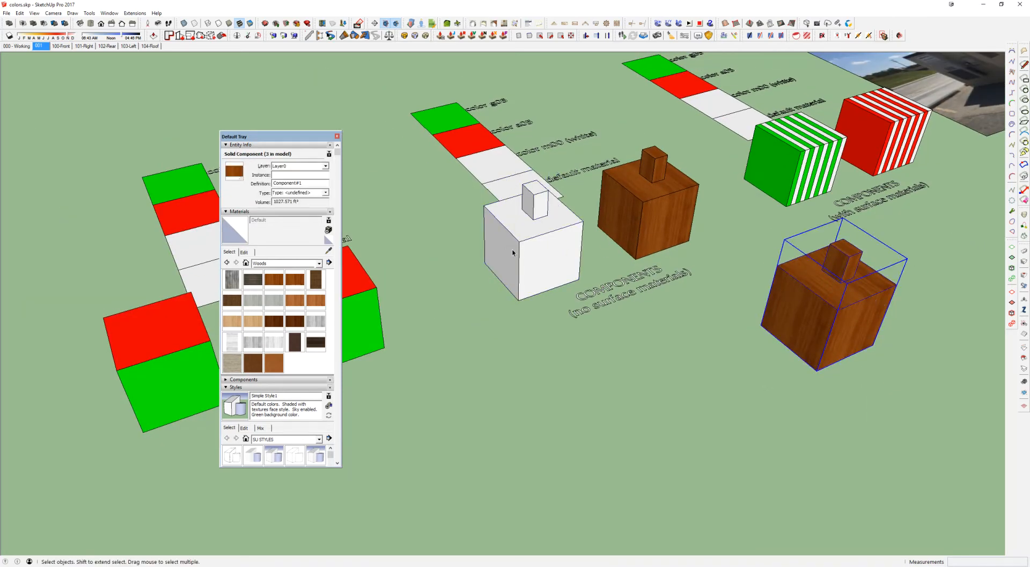
pyautogui.click(514, 251)
# Explode the copied wooden component and sample Wood - Cherry - Board Lines from its loose side face
pyautogui.click(822, 287)
pyautogui.moveTo(896, 256); pyautogui.dragTo(793, 366)
pyautogui.moveTo(770, 401); pyautogui.dragTo(770, 401)
pyautogui.doubleClick(849, 287)
pyautogui.click(801, 301)
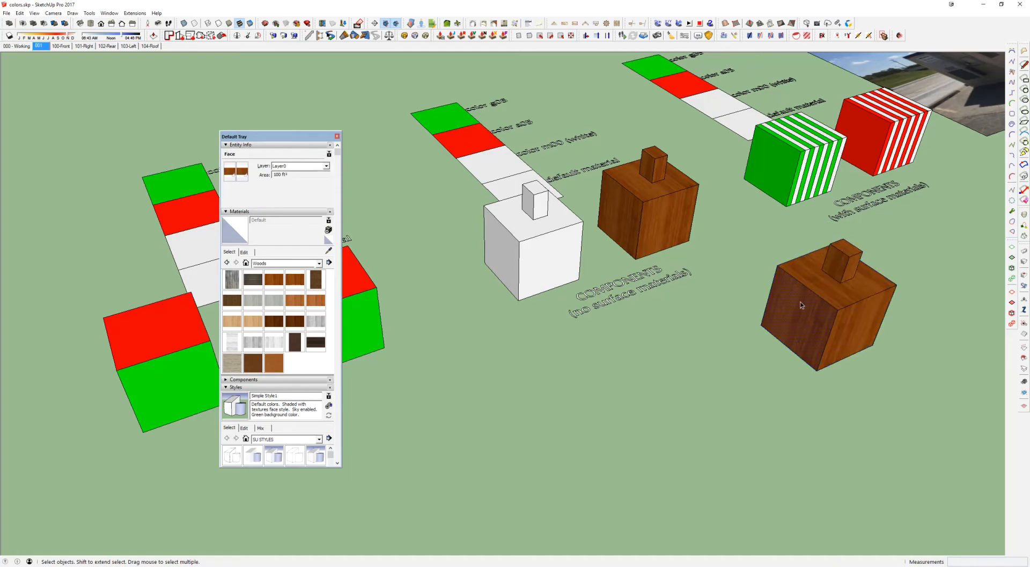
pyautogui.scroll(1, 801, 302)
pyautogui.scroll(2, 800, 301)
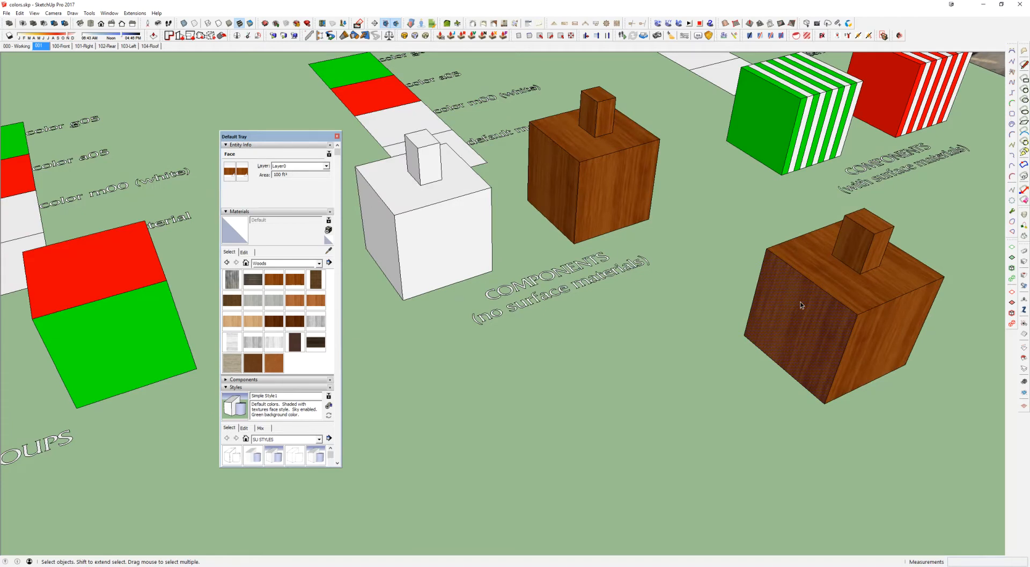
pyautogui.press('b')
pyautogui.keyDown('alt'); pyautogui.click(819, 306); pyautogui.keyUp('alt')
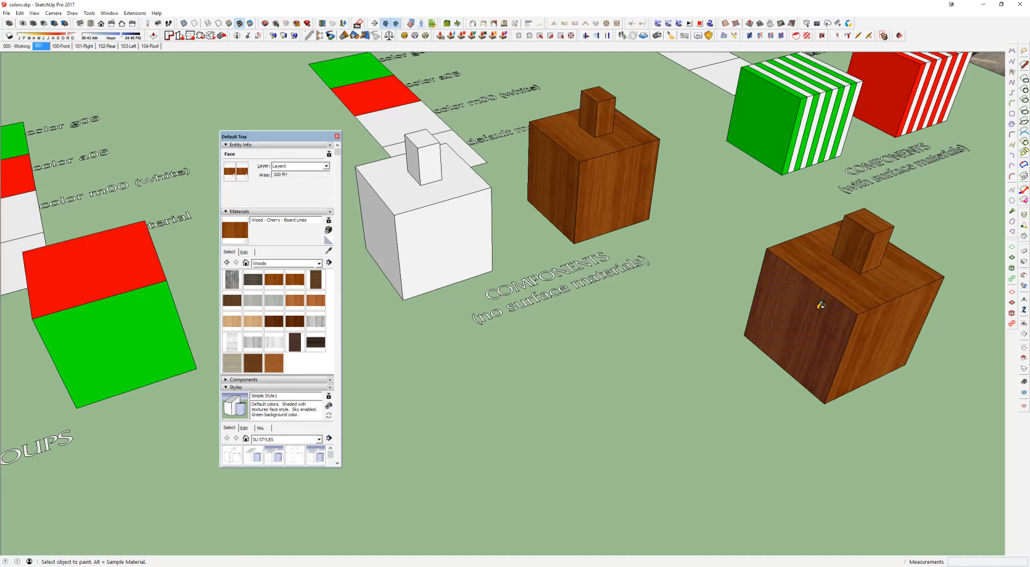
# Select all connected geometry of the exploded wooden cube and delete it
pyautogui.scroll(-2, 821, 306)
pyautogui.press('space')
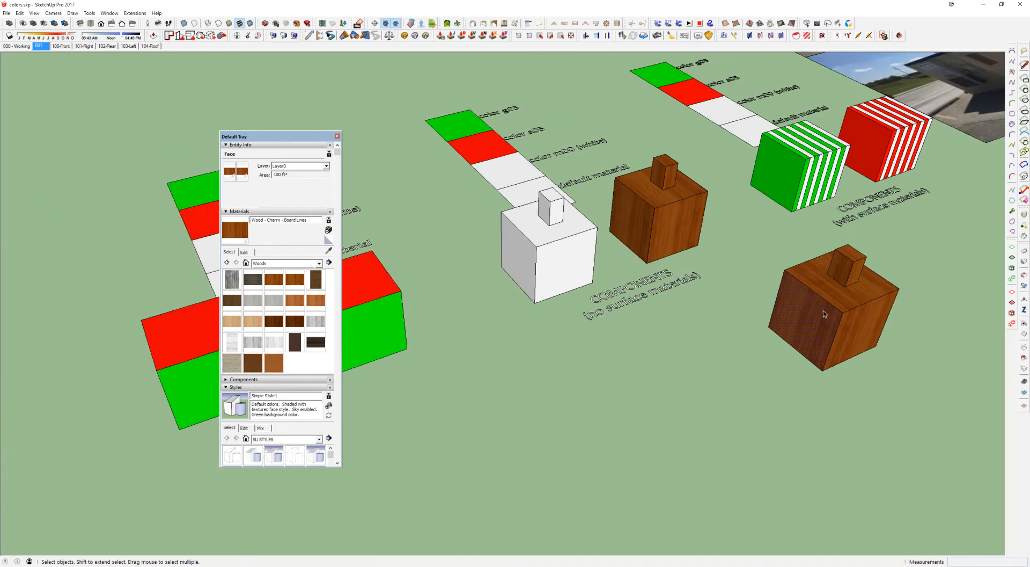
pyautogui.tripleClick(823, 310)
pyautogui.press('Delete')
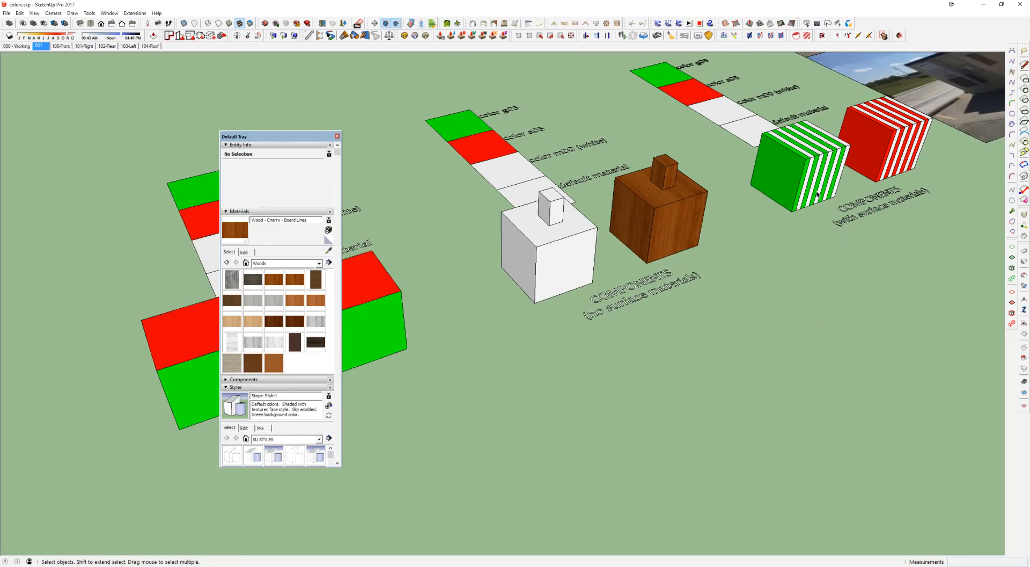
# Draw a large rectangle covering about 591 ft² on the open ground in front of the component cubes
pyautogui.scroll(-2, 817, 195)
pyautogui.keyDown('shift'); pyautogui.moveTo(840, 200); pyautogui.dragTo(581, 301, button='middle'); pyautogui.keyUp('shift')
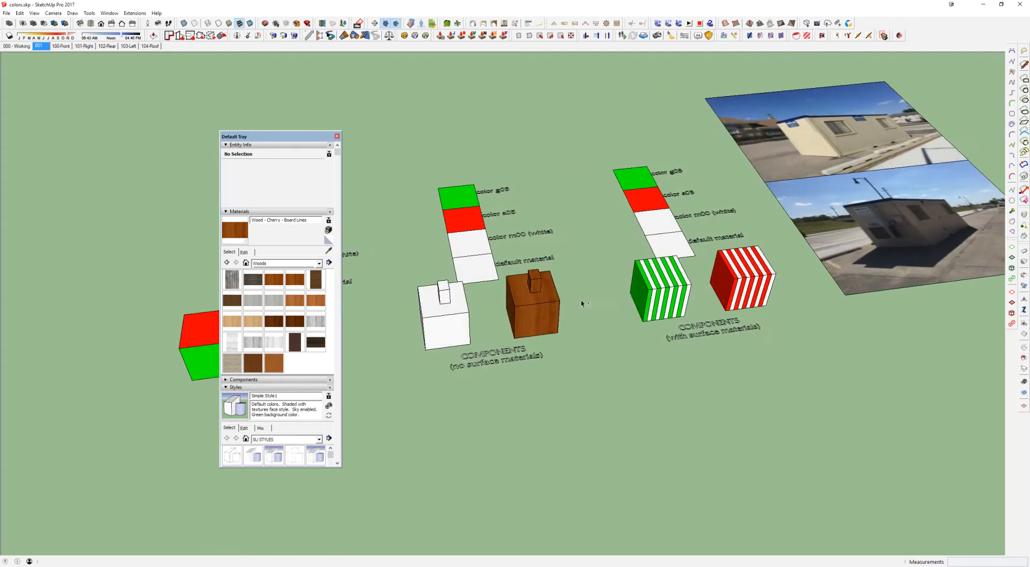
pyautogui.moveTo(637, 277); pyautogui.dragTo(603, 280, button='middle')
pyautogui.moveTo(546, 246); pyautogui.dragTo(557, 246, button='middle')
pyautogui.moveTo(268, 132); pyautogui.dragTo(118, 69)
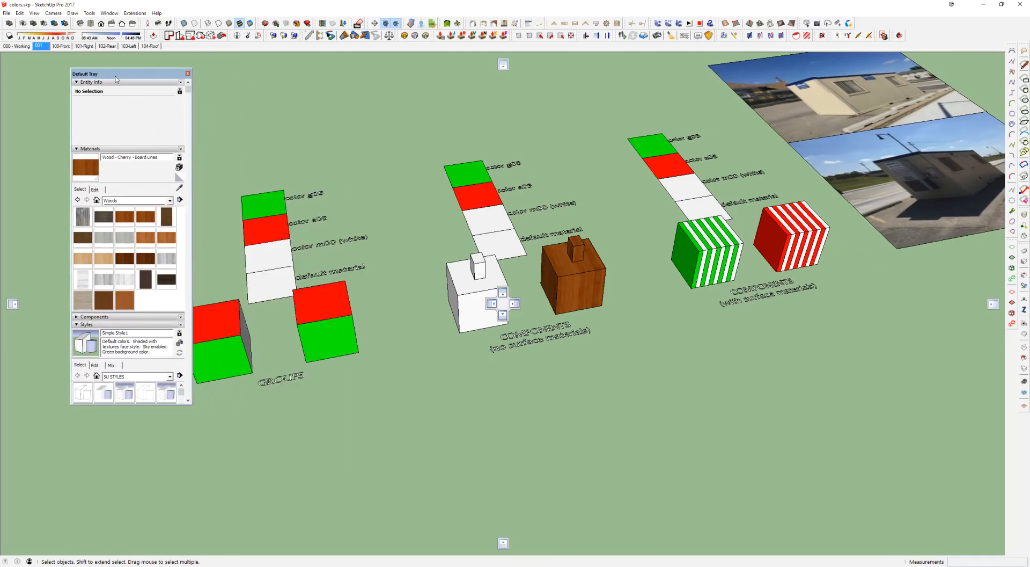
pyautogui.click(335, 327)
pyautogui.press('r')
pyautogui.click(543, 400)
pyautogui.click(731, 469)
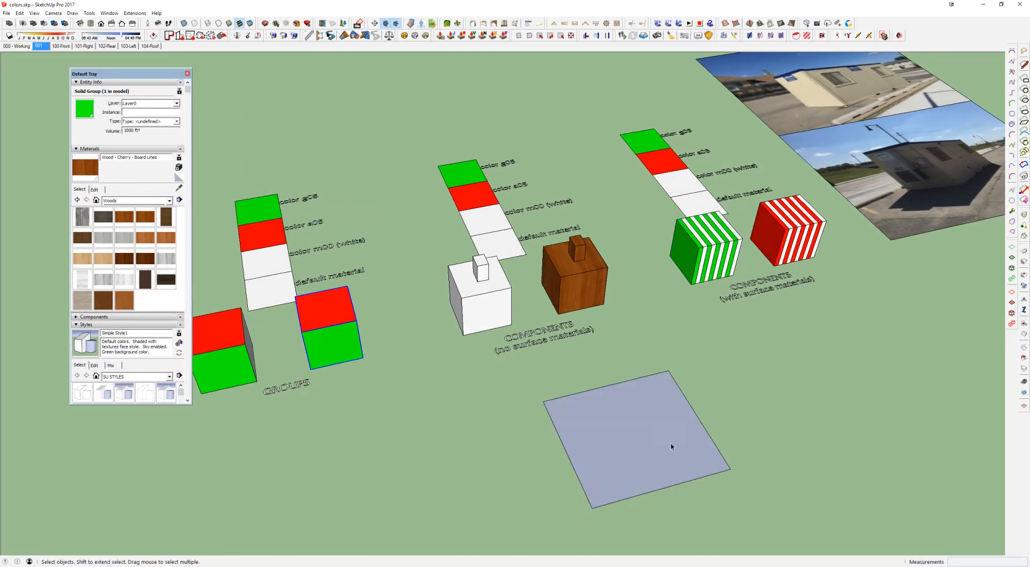
# Copy the new rectangular face to the open ground beside the original, below the striped component cubes
pyautogui.press('space')
pyautogui.click(663, 443)
pyautogui.press('m')
pyautogui.click(622, 435)
pyautogui.press('ctrl')
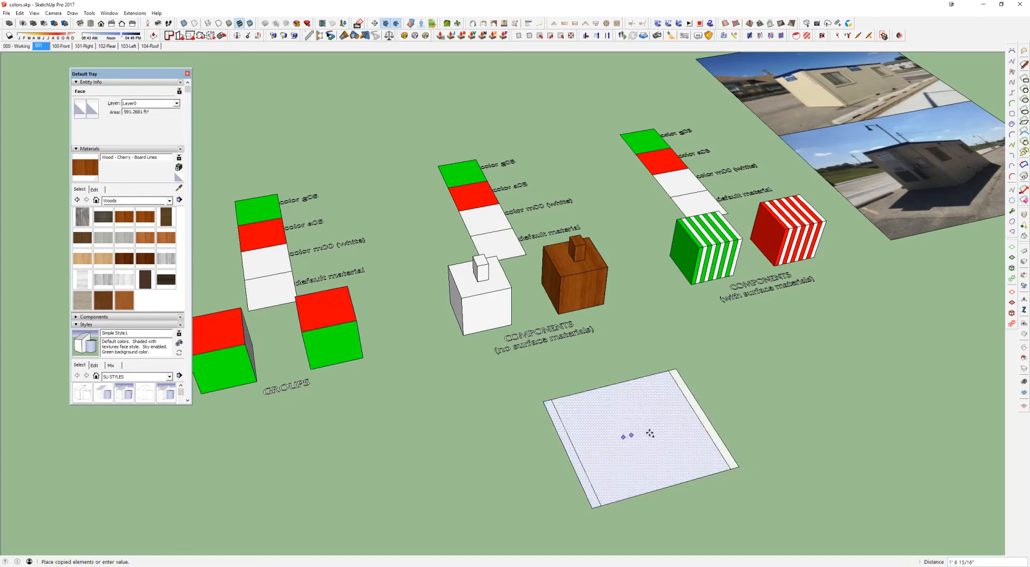
pyautogui.click(782, 395)
# Paint the original rectangle with the dark Parquet2 material from the Woods collection
pyautogui.press('space')
pyautogui.click(649, 403)
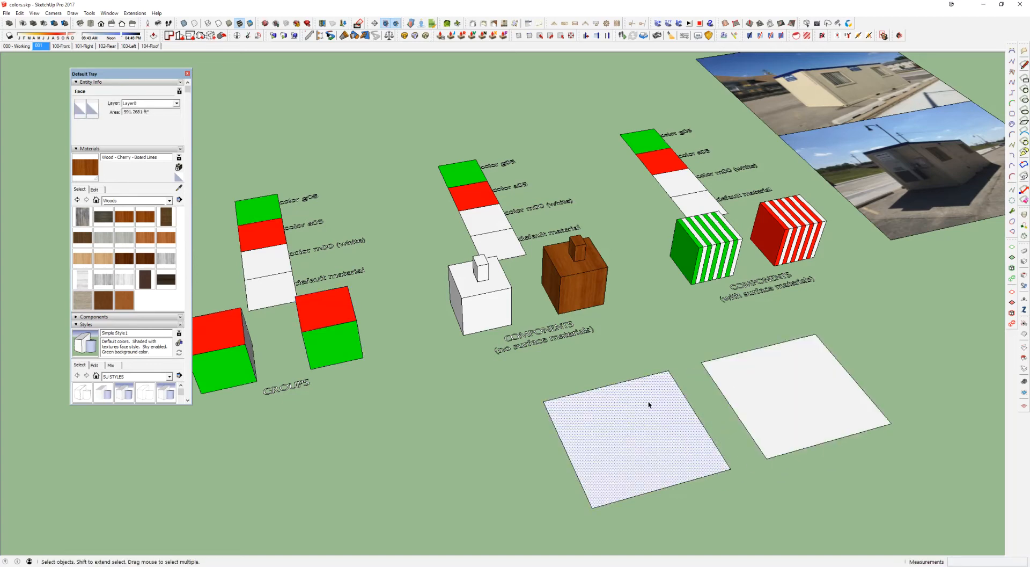
pyautogui.click(103, 216)
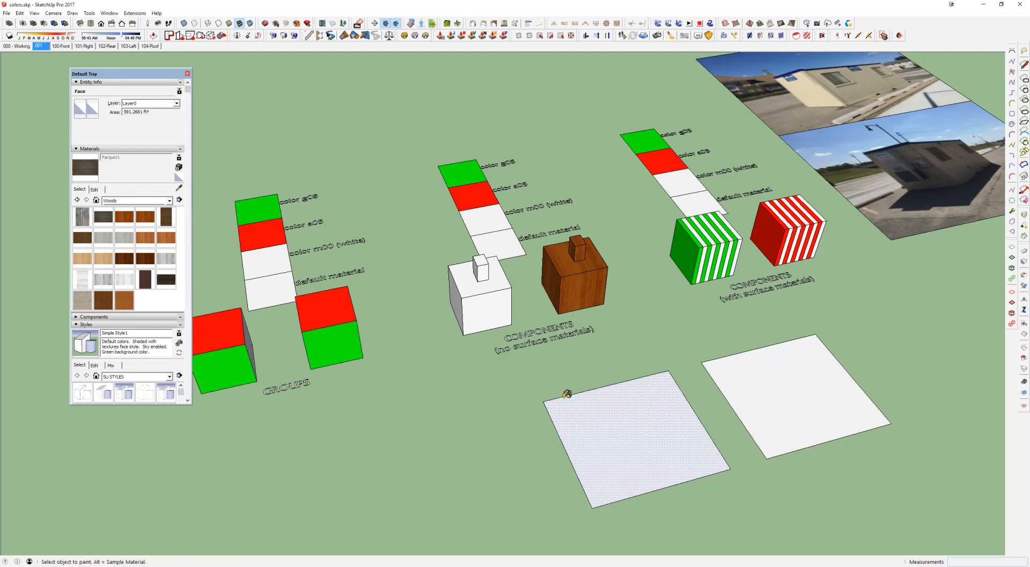
pyautogui.click(628, 417)
# Paint the copied rectangle with Wood - Maple - No Board Lines and clear the selection
pyautogui.press('space')
pyautogui.click(794, 397)
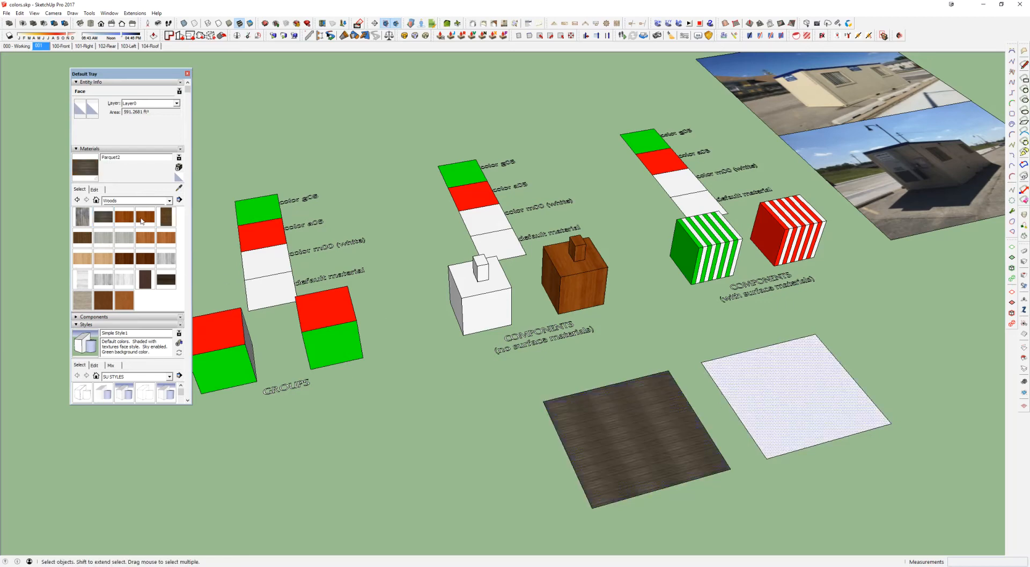
pyautogui.click(106, 261)
pyautogui.click(775, 376)
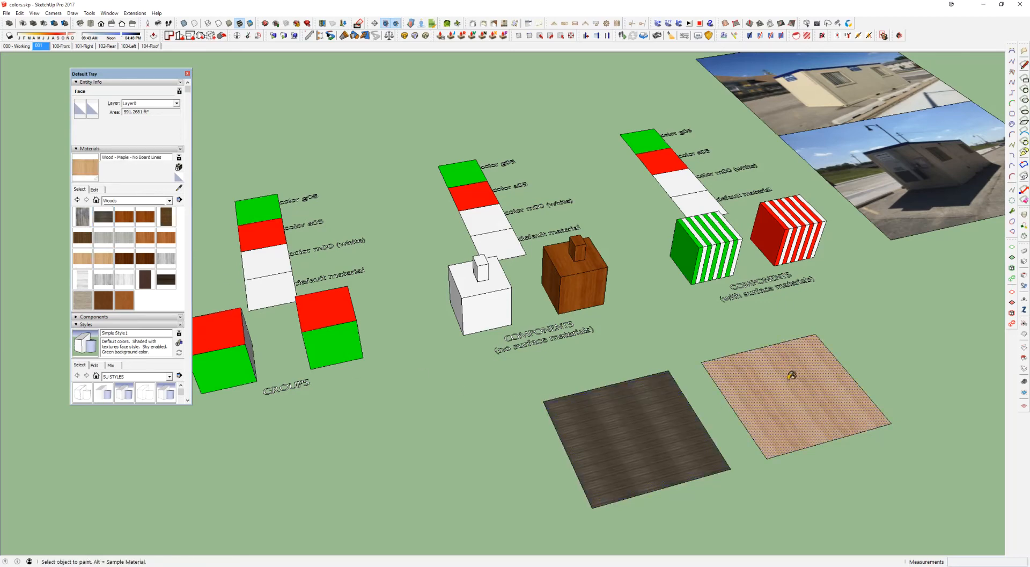
pyautogui.scroll(3, 786, 386)
pyautogui.keyDown('shift'); pyautogui.moveTo(780, 396); pyautogui.dragTo(804, 346, button='middle'); pyautogui.keyUp('shift')
pyautogui.press('space')
pyautogui.click(541, 246)
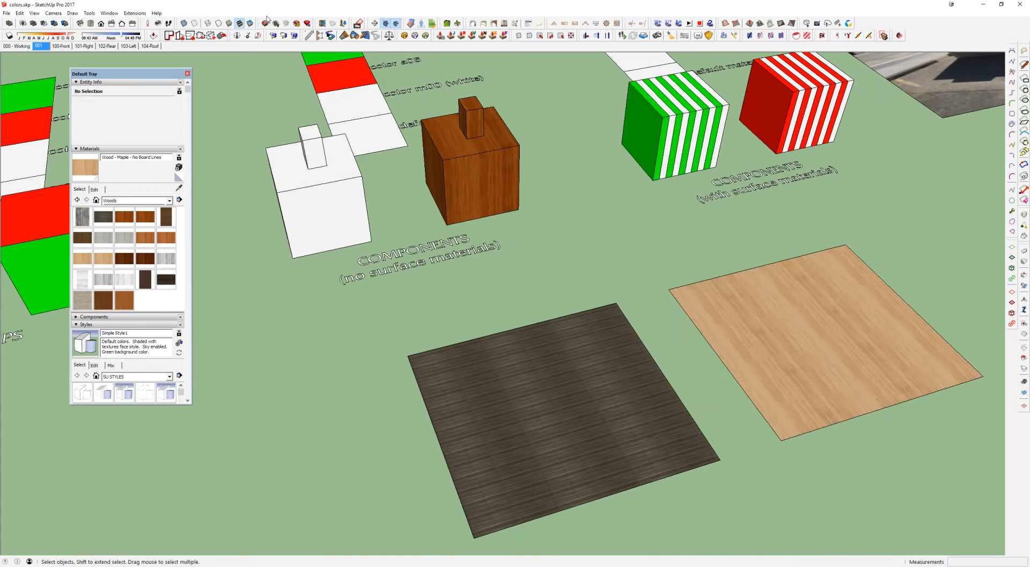
# Search the Extension Warehouse for Material Replacer
pyautogui.click(307, 25)
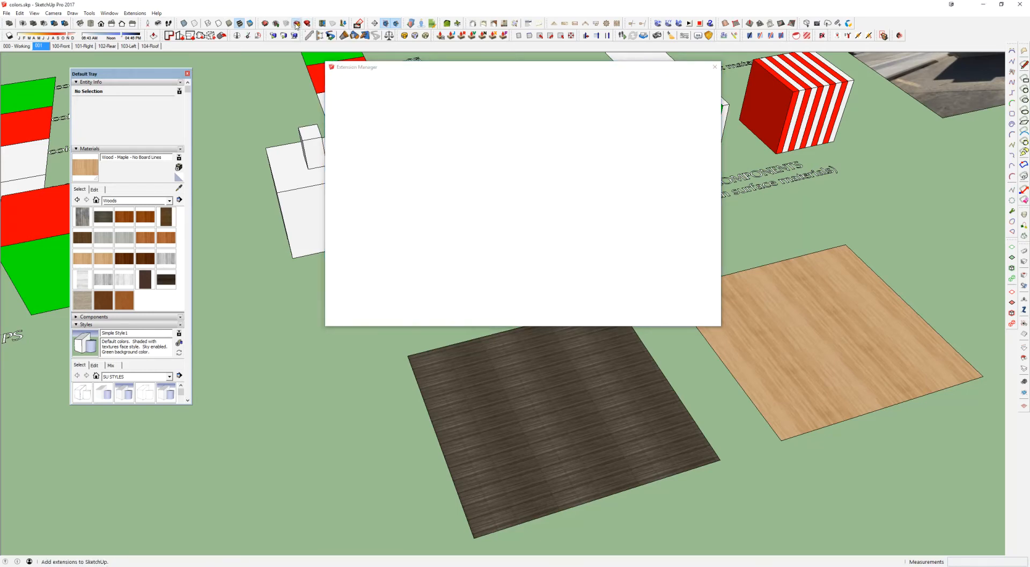
pyautogui.click(715, 67)
pyautogui.click(454, 130)
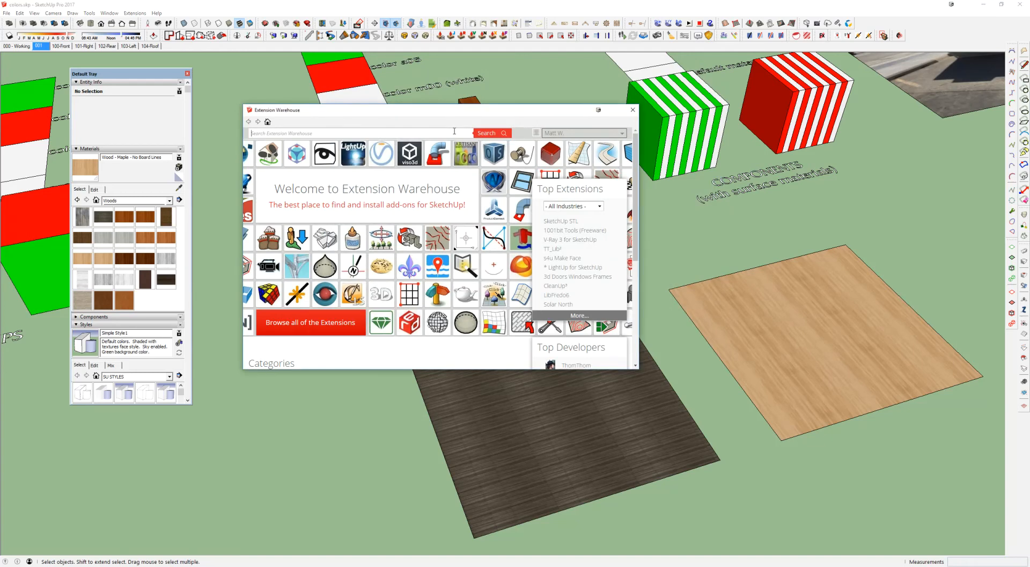
pyautogui.write('mase')
pyautogui.write('rial repl')
pyautogui.write('acer')
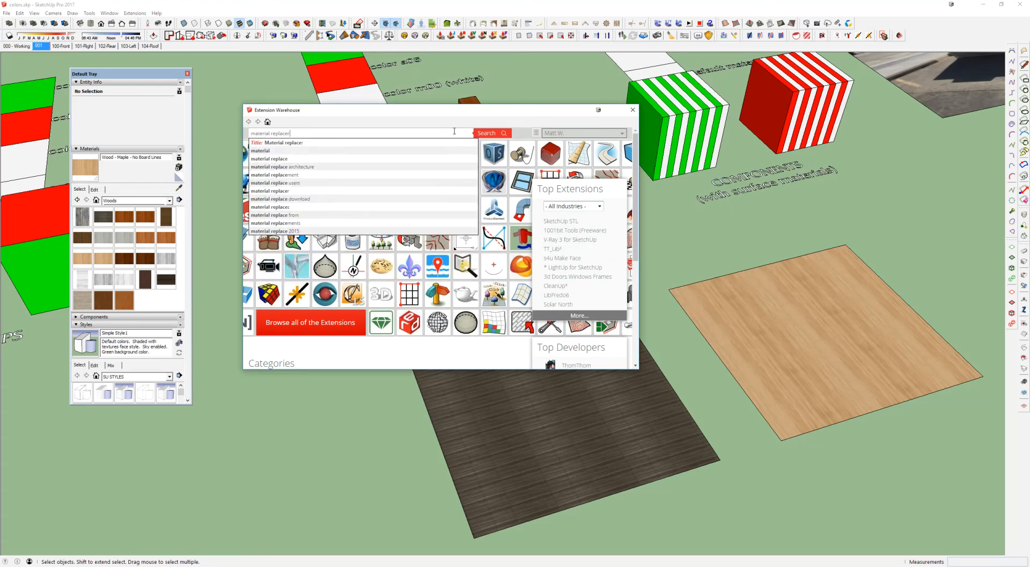
pyautogui.click(373, 143)
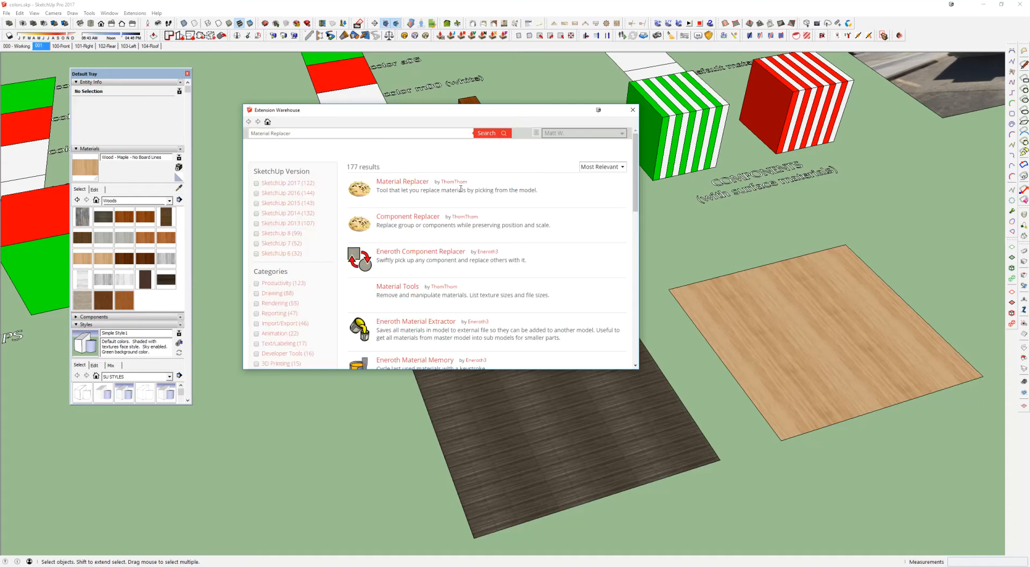
# Open the Material Replacer extension page, look over its details, highlight its title and close the Extension Warehouse
pyautogui.click(408, 183)
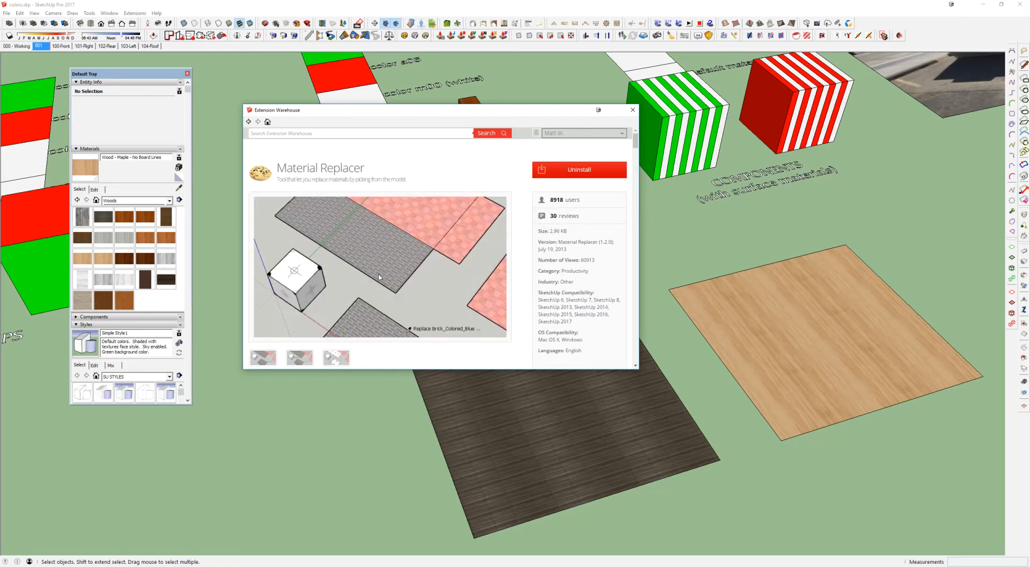
pyautogui.scroll(-1, 379, 277)
pyautogui.scroll(2, 328, 209)
pyautogui.moveTo(277, 167); pyautogui.dragTo(365, 168)
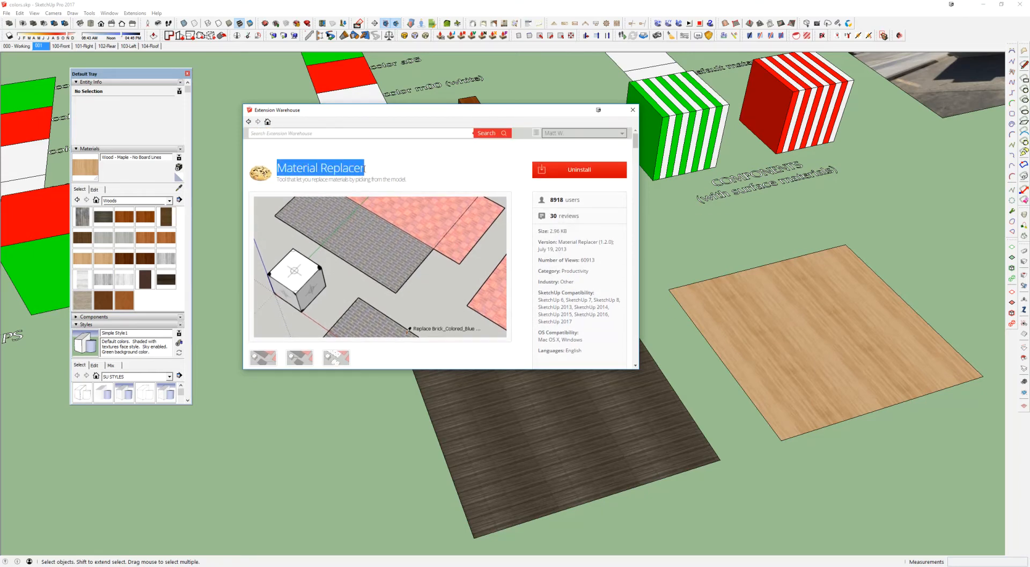
pyautogui.click(633, 111)
# Copy the dark and maple rectangles together away from the component cubes and multiply the copy 10x into two long rows
pyautogui.scroll(-6, 693, 284)
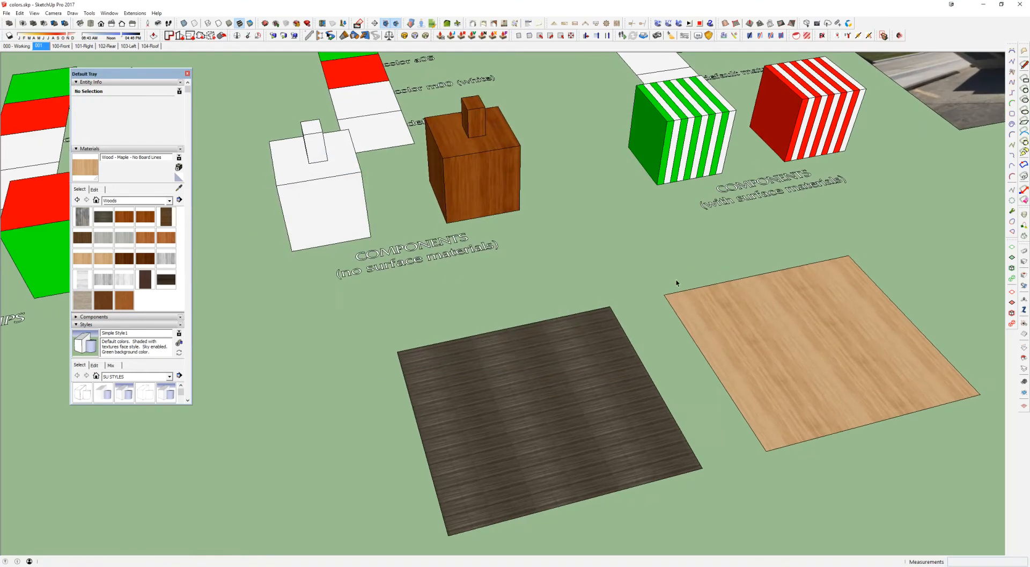
pyautogui.moveTo(582, 227); pyautogui.dragTo(380, 324)
pyautogui.scroll(-4, 506, 285)
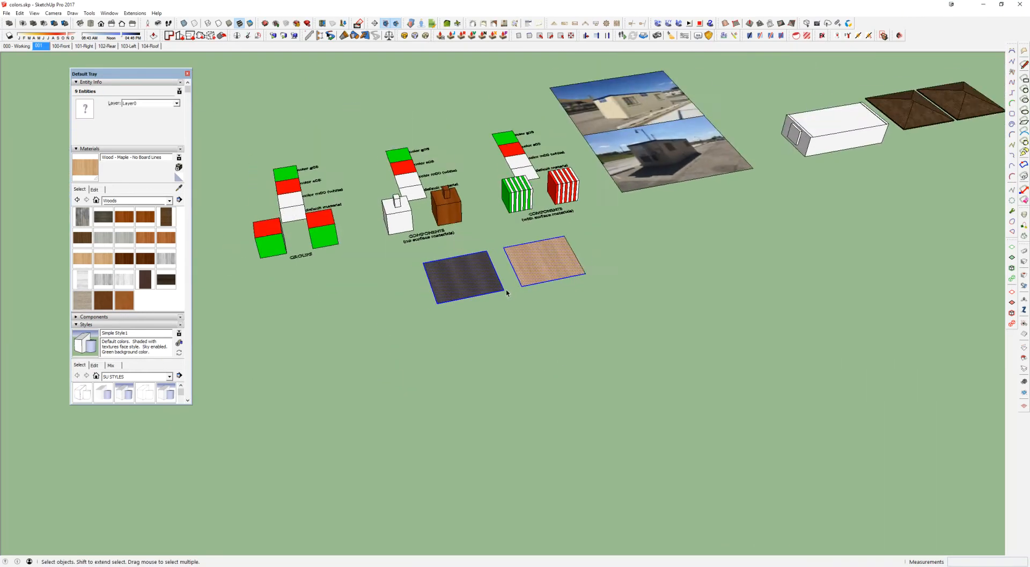
pyautogui.press('m')
pyautogui.click(526, 260)
pyautogui.press('ctrl')
pyautogui.click(550, 310)
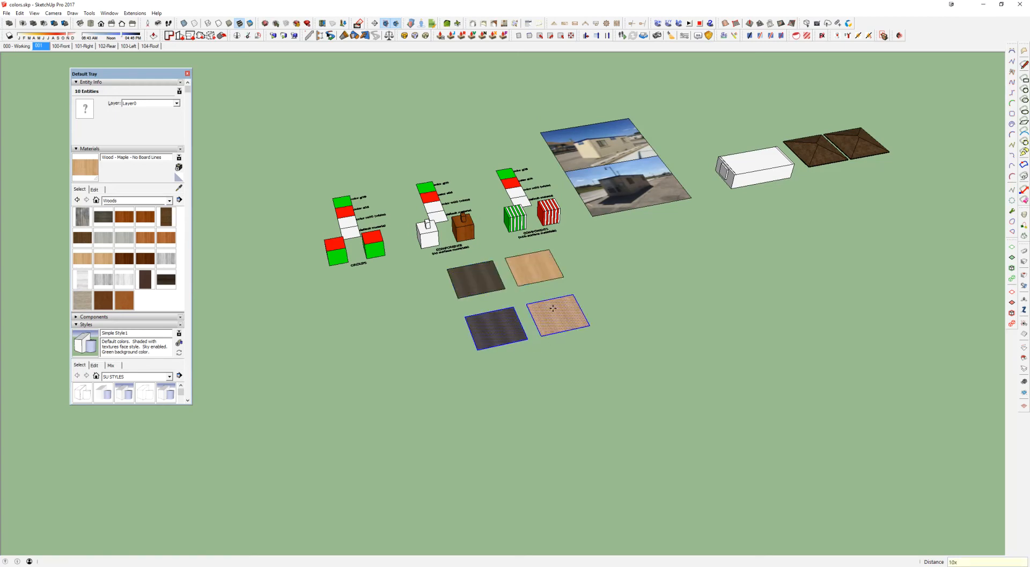
pyautogui.press('Return')
pyautogui.press('space')
pyautogui.click(685, 324)
pyautogui.moveTo(685, 325); pyautogui.dragTo(936, 351, button='middle')
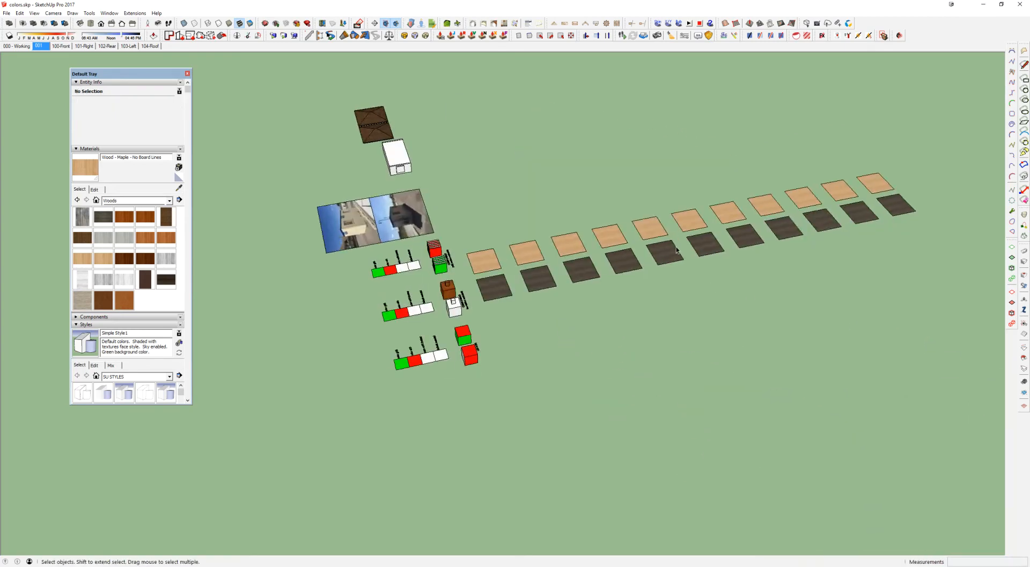
pyautogui.moveTo(676, 250); pyautogui.dragTo(595, 281, button='middle')
pyautogui.scroll(2, 698, 233)
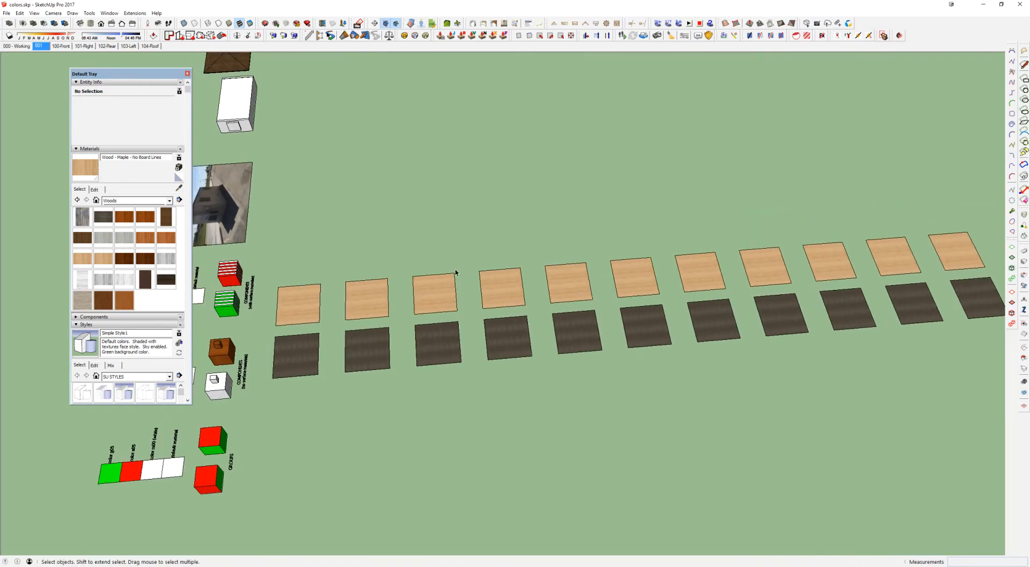
# Try repainting the first maple squares one at a time with Parquet2 sampled from the dark row, and undo the painting
pyautogui.click(298, 302)
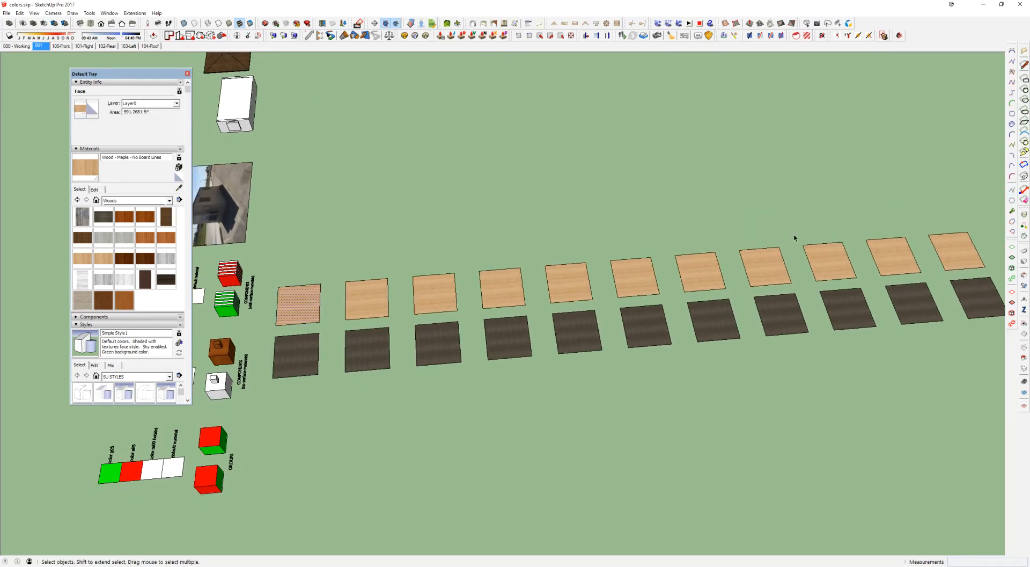
pyautogui.scroll(2, 590, 338)
pyautogui.press('b')
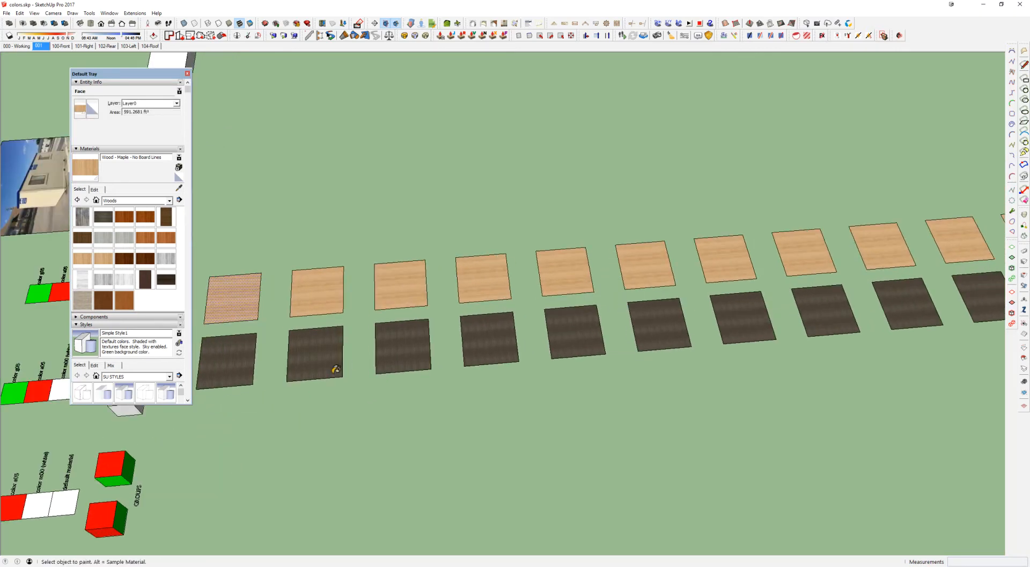
pyautogui.keyDown('alt'); pyautogui.click(236, 351); pyautogui.keyUp('alt')
pyautogui.click(238, 303)
pyautogui.click(312, 278)
pyautogui.click(404, 275)
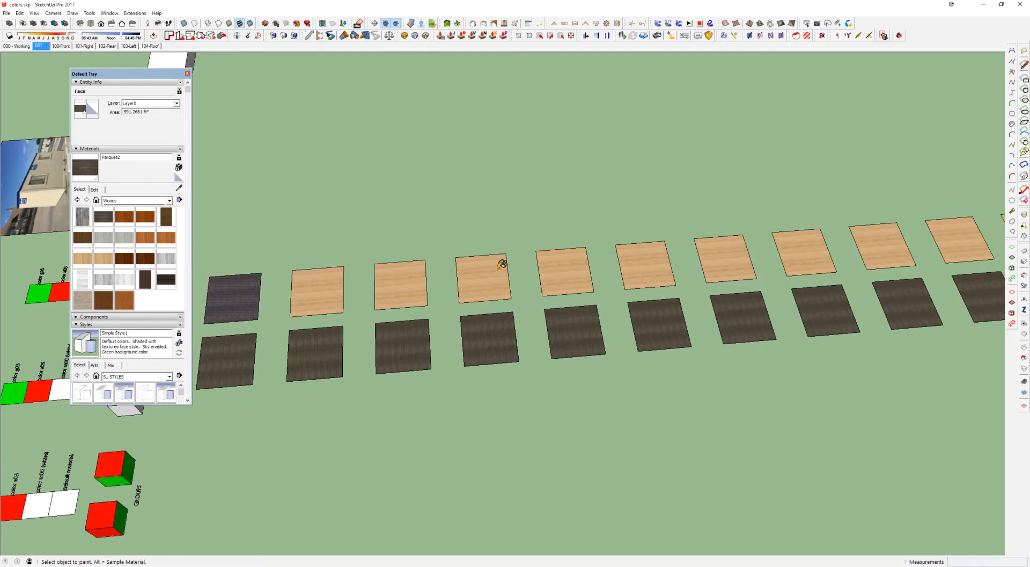
pyautogui.click(502, 265)
pyautogui.click(555, 262)
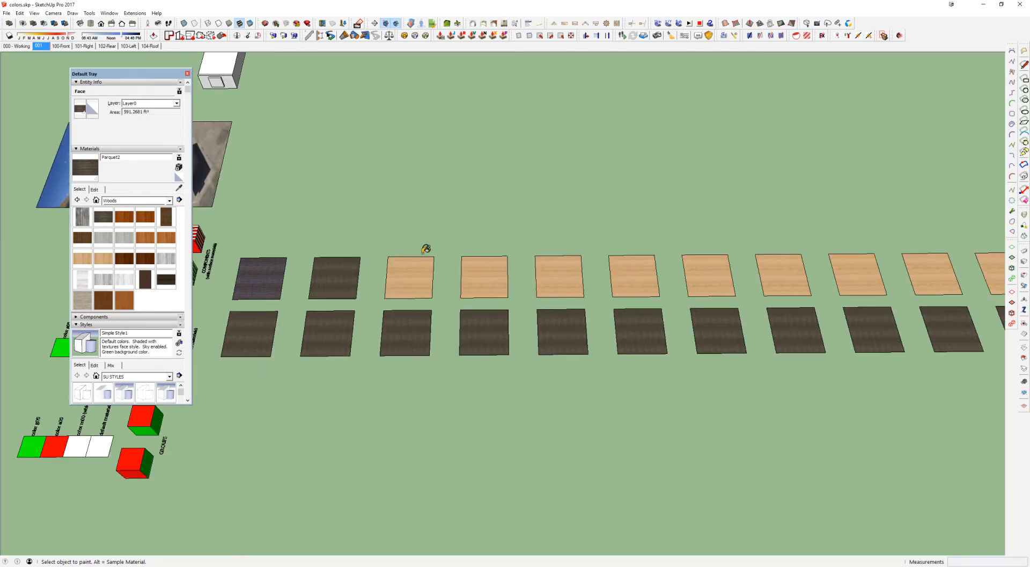
pyautogui.press('space')
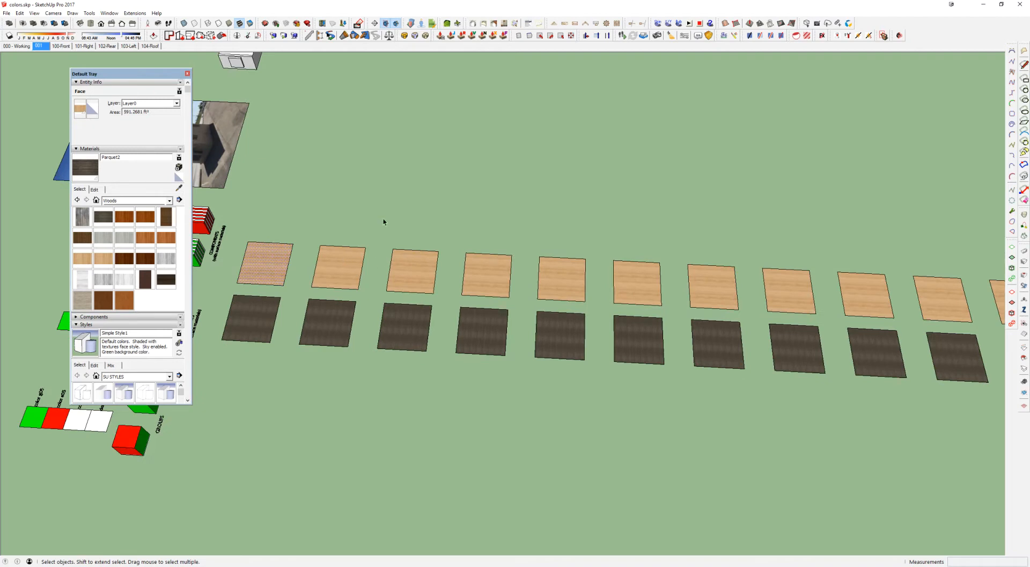
pyautogui.click(385, 222)
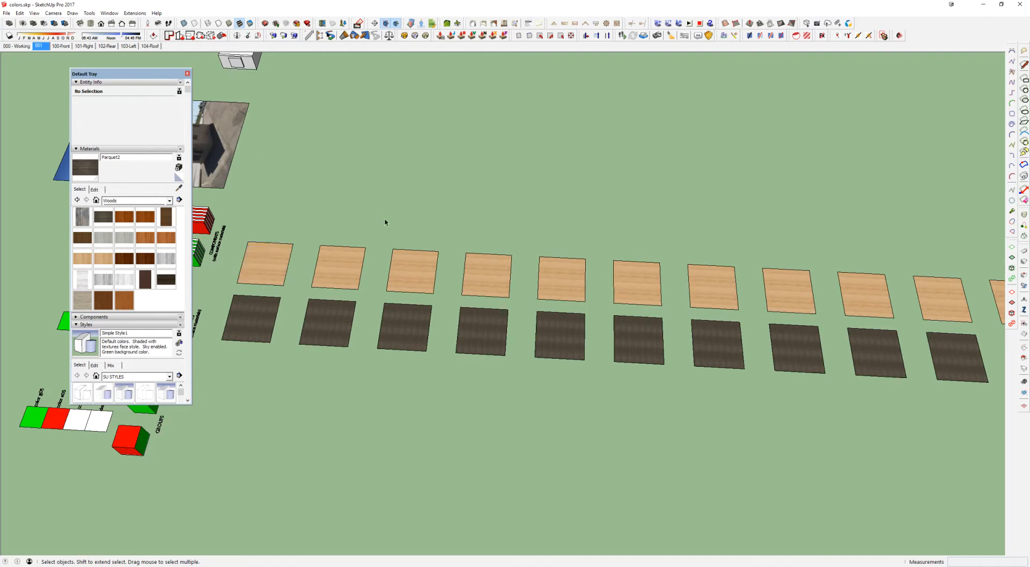
# Replace Wood - Maple - No Board Lines with Parquet2 throughout the model using Material Replacer
pyautogui.hotkey('shift', 'b')
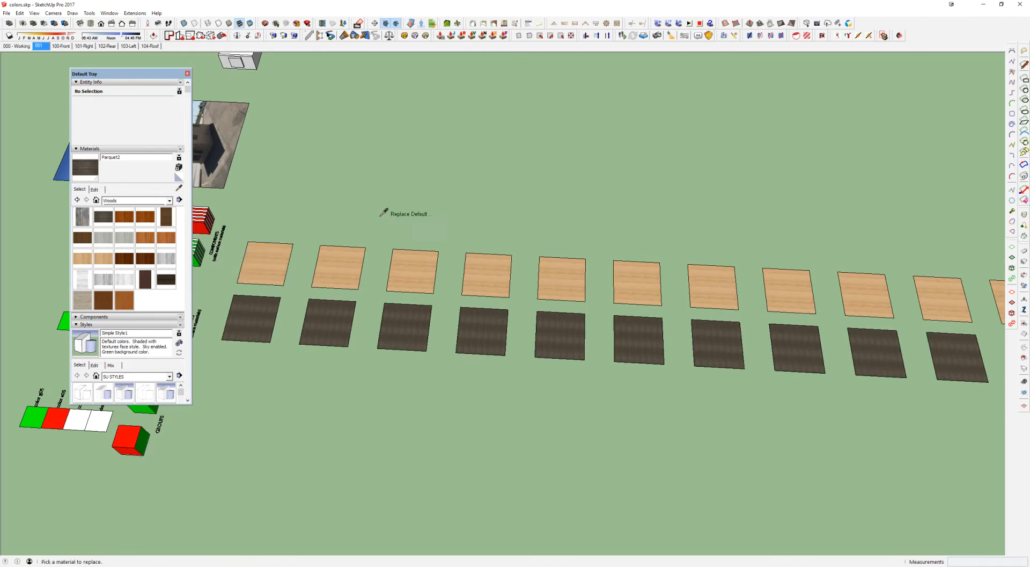
pyautogui.click(128, 13)
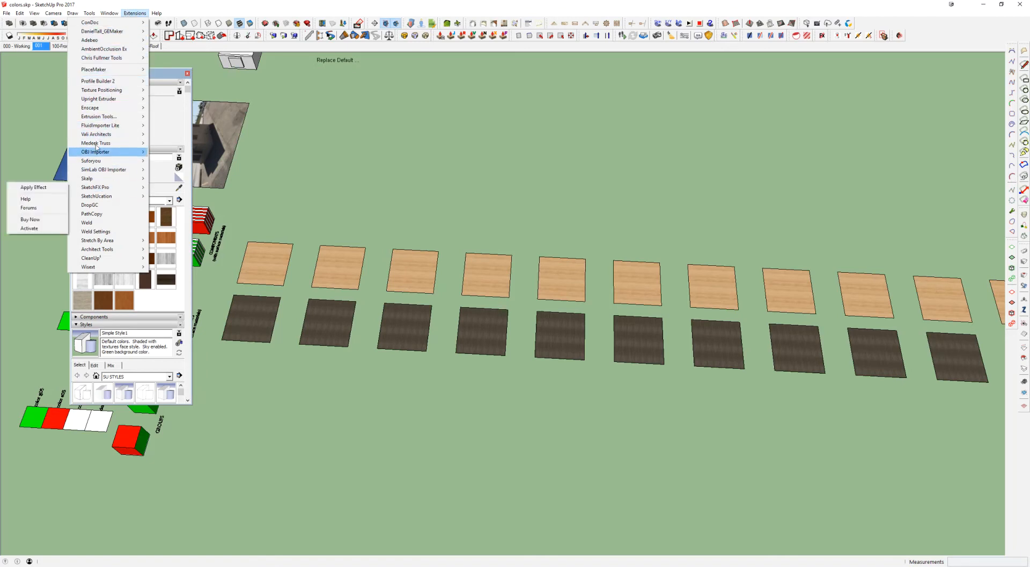
pyautogui.moveTo(107, 77)
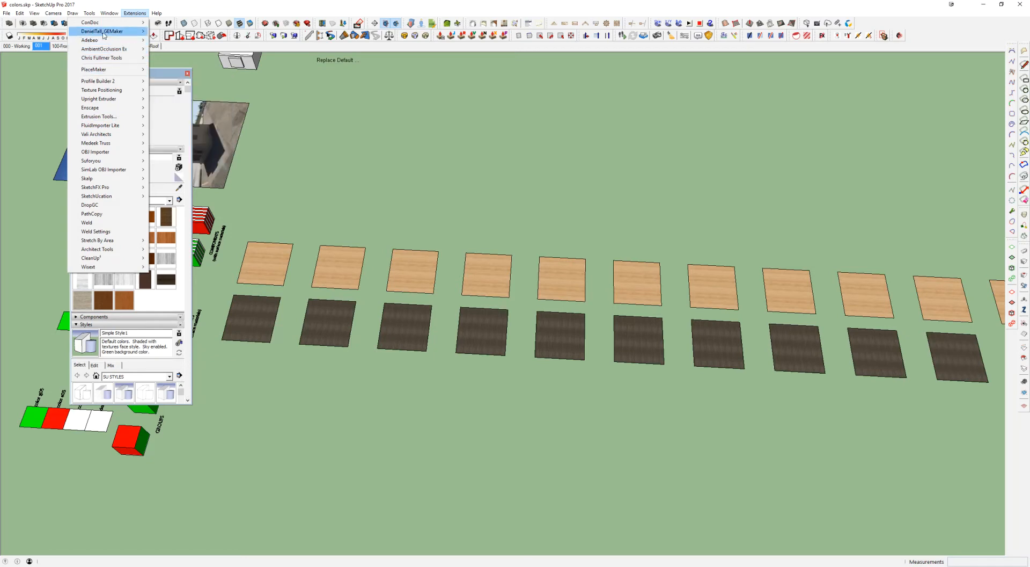
pyautogui.click(401, 128)
pyautogui.press('Escape')
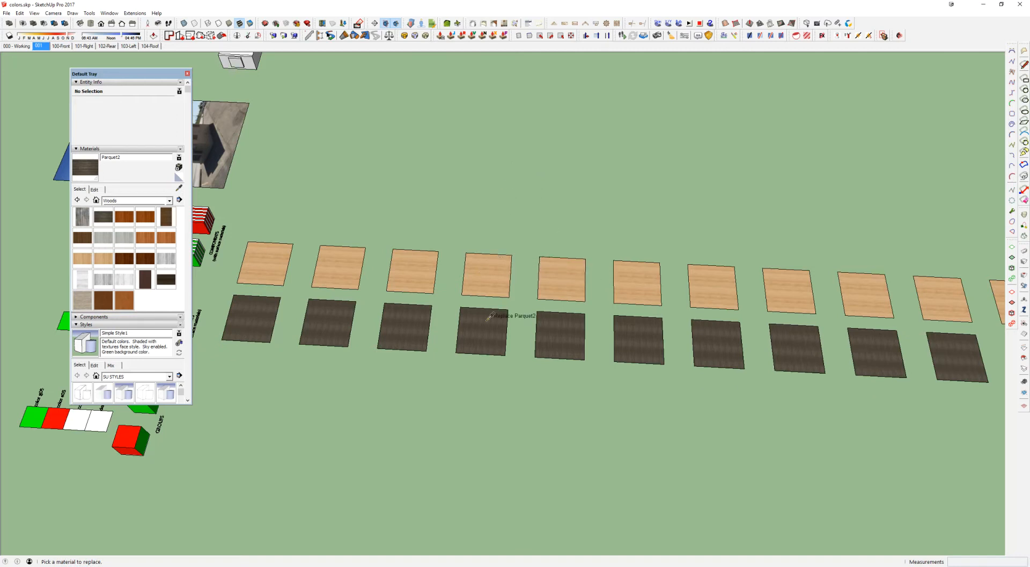
pyautogui.click(497, 266)
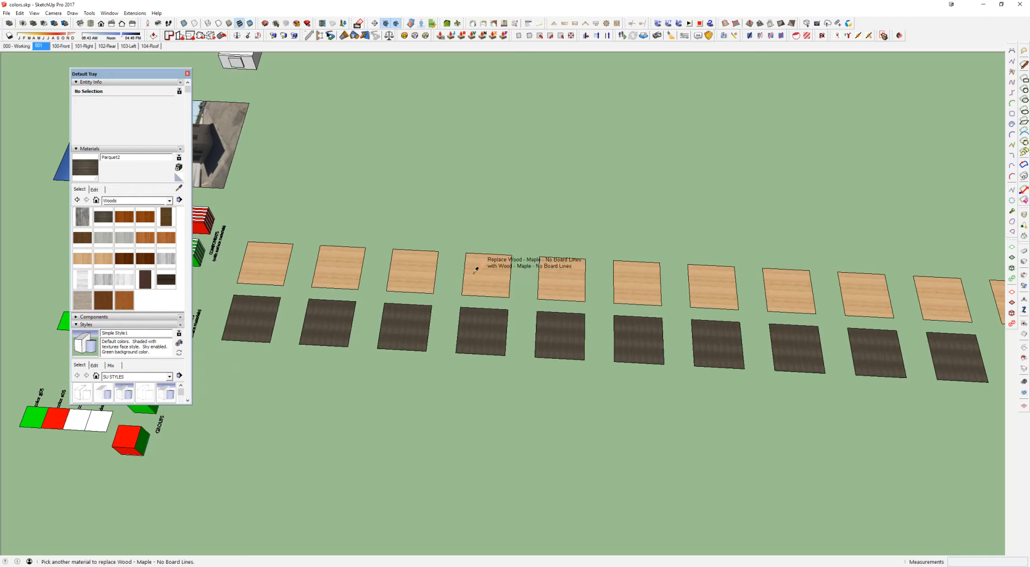
pyautogui.click(499, 322)
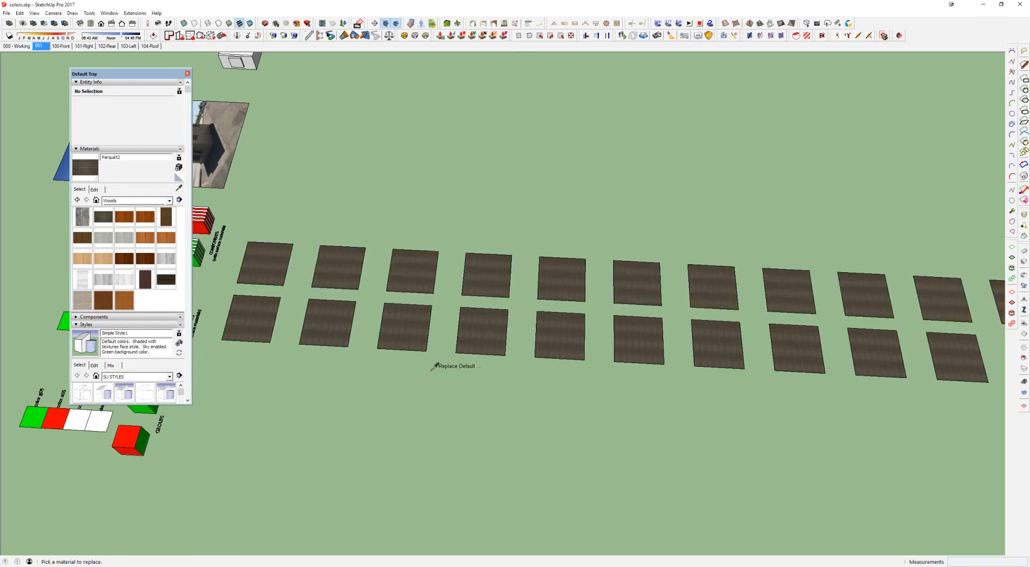
pyautogui.moveTo(529, 279)
pyautogui.mouseDown(button='middle')
pyautogui.moveTo(391, 260)
pyautogui.moveTo(462, 269)
pyautogui.moveTo(433, 251)
pyautogui.moveTo(435, 287)
pyautogui.moveTo(520, 269)
pyautogui.moveTo(470, 268)
pyautogui.mouseUp(button='middle')
pyautogui.press('space')
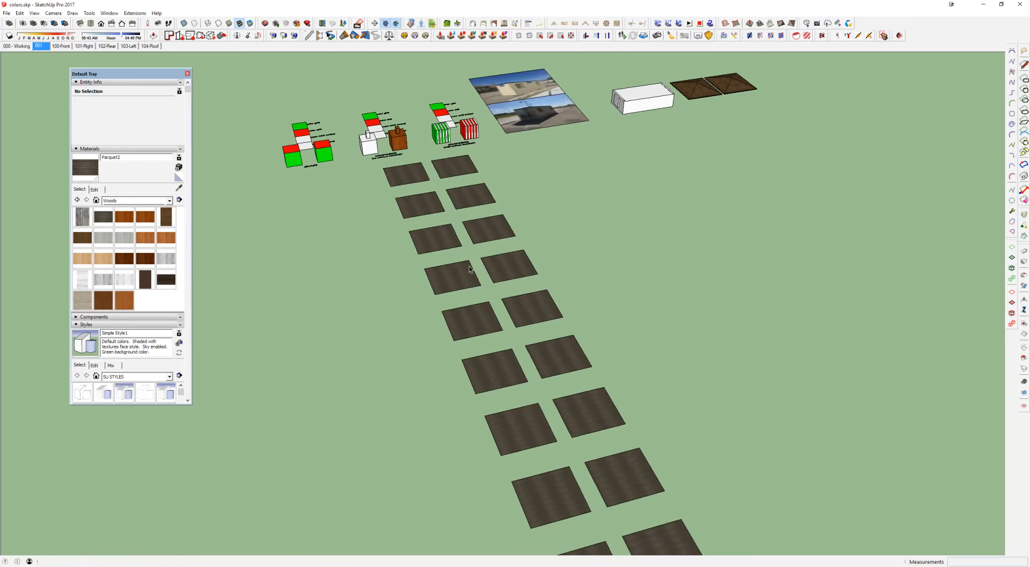
pyautogui.moveTo(735, 180); pyautogui.dragTo(475, 393, button='middle')
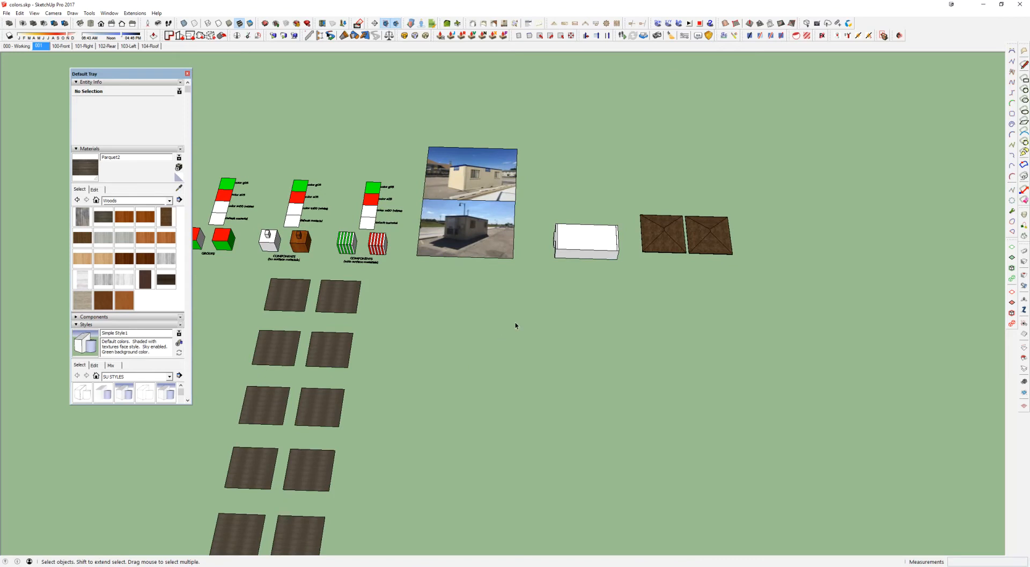
pyautogui.moveTo(537, 325); pyautogui.dragTo(509, 288, button='middle')
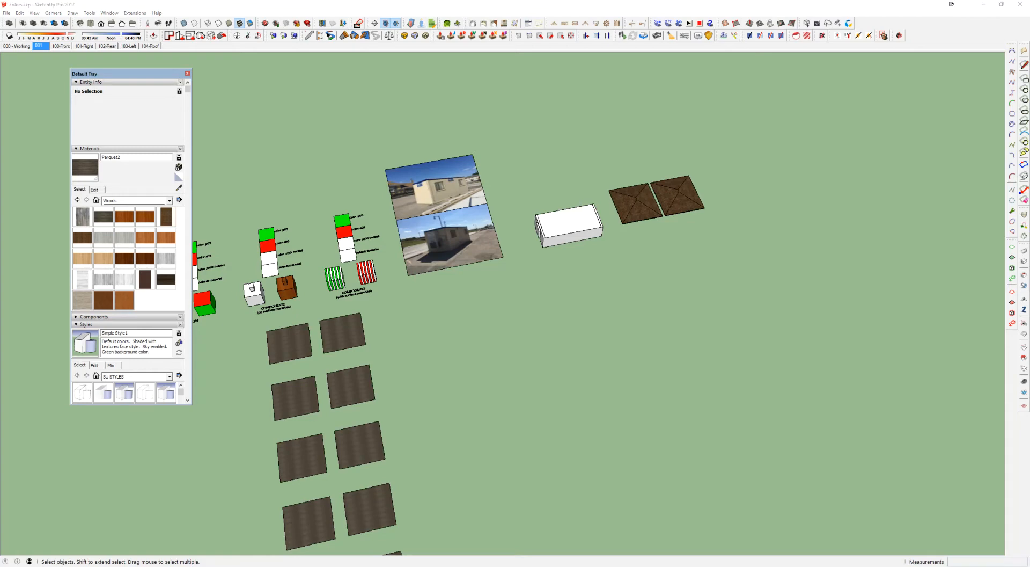
# Draw a large rectangle of about 4,031 ft² on the open ground beside the two rows of squares and reverse its face
pyautogui.keyDown('shift'); pyautogui.moveTo(315, 312); pyautogui.dragTo(506, 211, button='middle'); pyautogui.keyUp('shift')
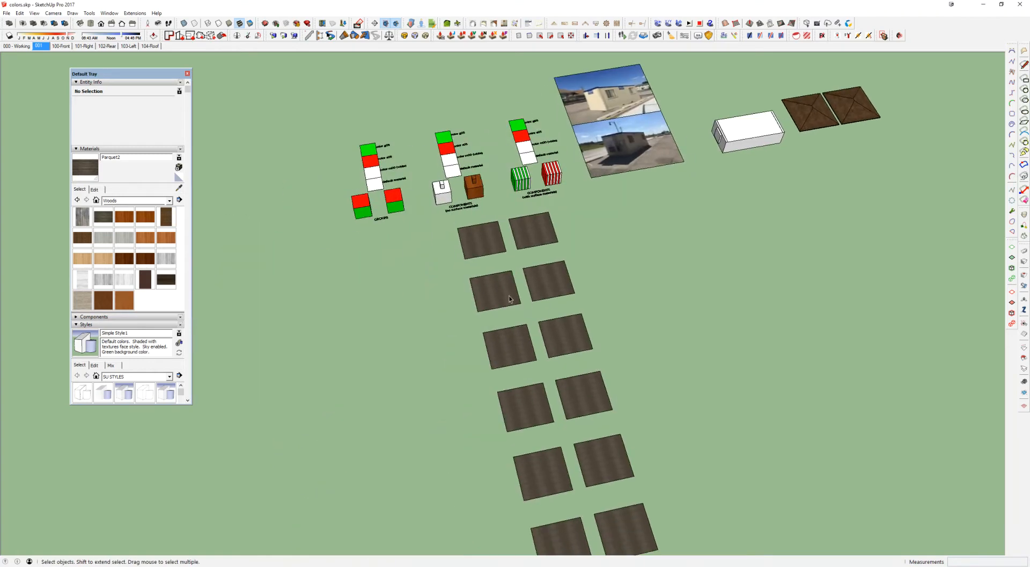
pyautogui.scroll(3, 509, 294)
pyautogui.moveTo(555, 279); pyautogui.dragTo(435, 303, button='middle')
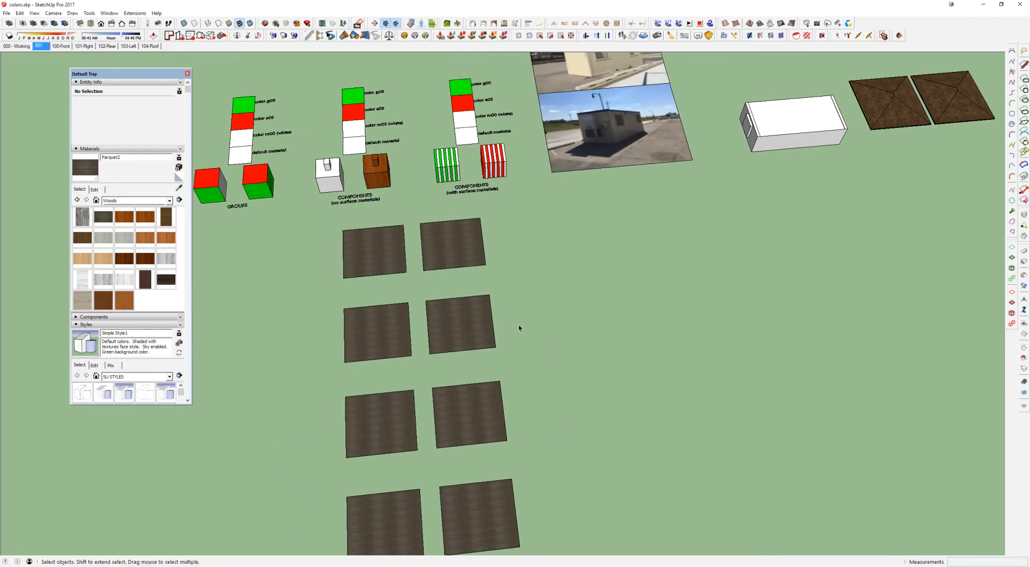
pyautogui.scroll(1, 528, 329)
pyautogui.press('r')
pyautogui.click(672, 250)
pyautogui.click(939, 384)
pyautogui.press('space')
pyautogui.click(789, 315)
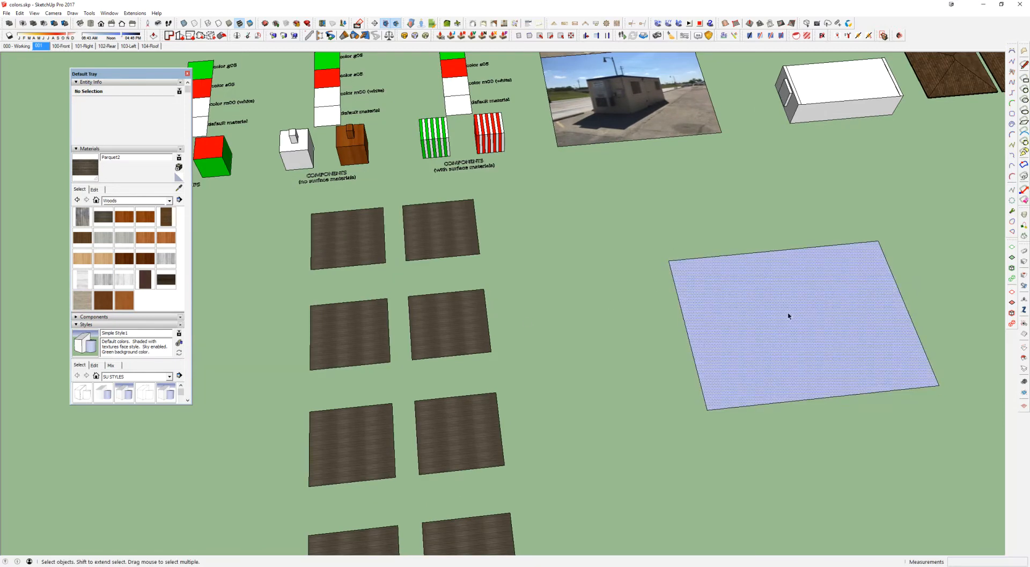
pyautogui.hotkey('shift', 'r')
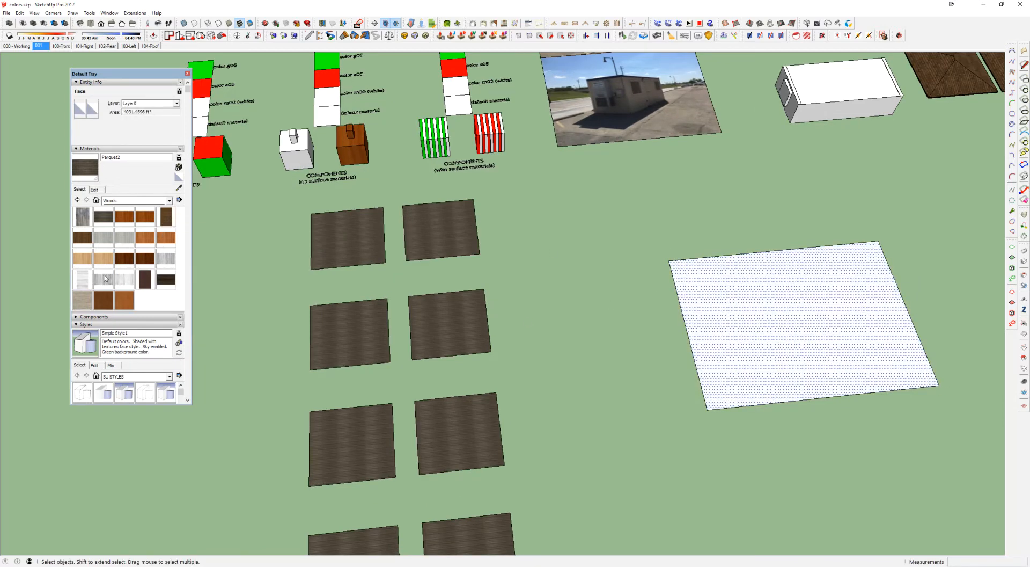
# Paint the new rectangle with the wood21L_1 material from the Woods collection and inspect its plank texture up close
pyautogui.click(86, 297)
pyautogui.click(778, 267)
pyautogui.scroll(6, 762, 327)
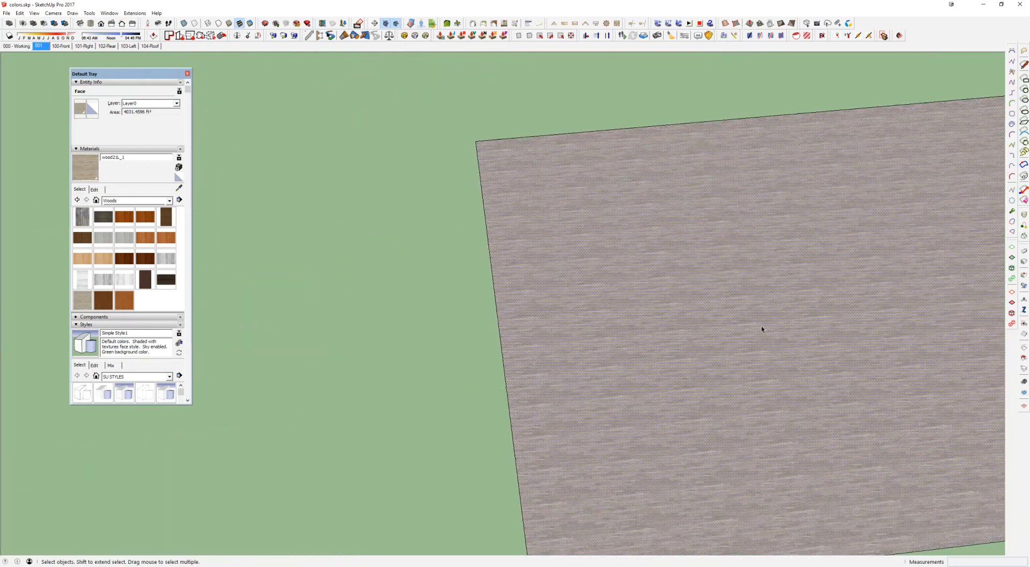
pyautogui.moveTo(643, 321); pyautogui.dragTo(629, 191, button='middle')
pyautogui.click(629, 191)
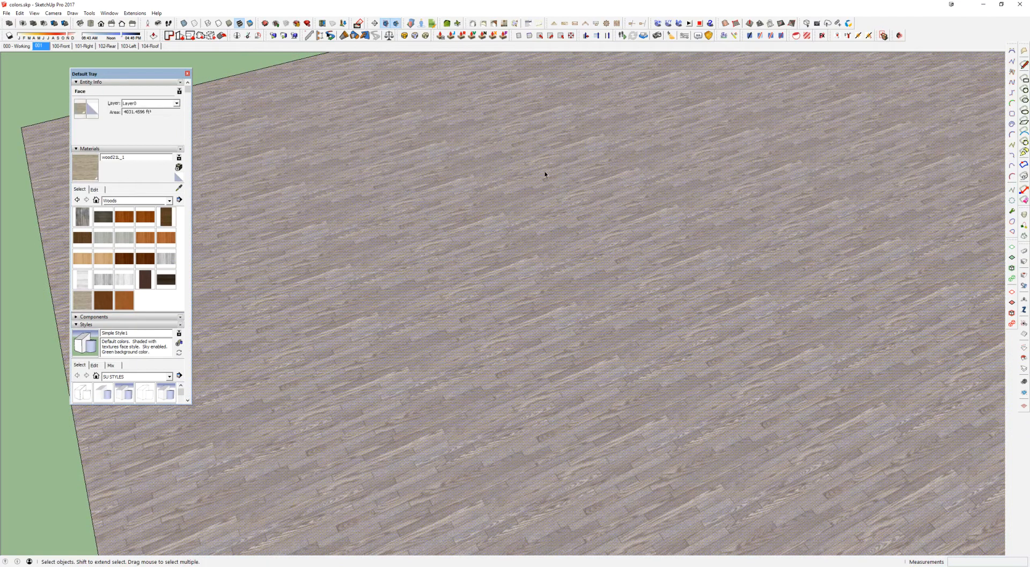
pyautogui.scroll(-3, 545, 174)
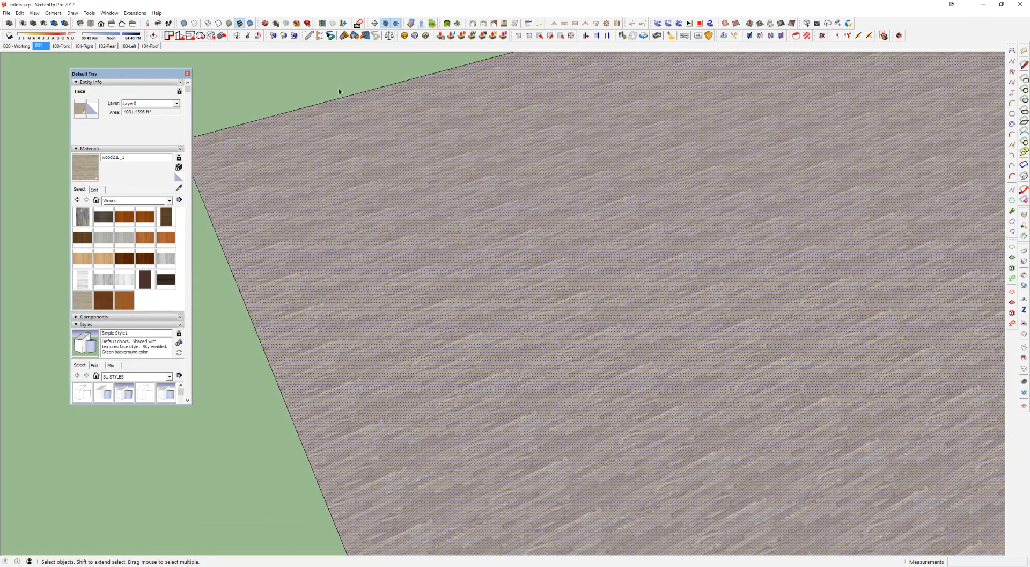
# Send the painted face's texture image to the external image editor and open the wood21L_1 material's edit settings
pyautogui.rightClick(647, 262)
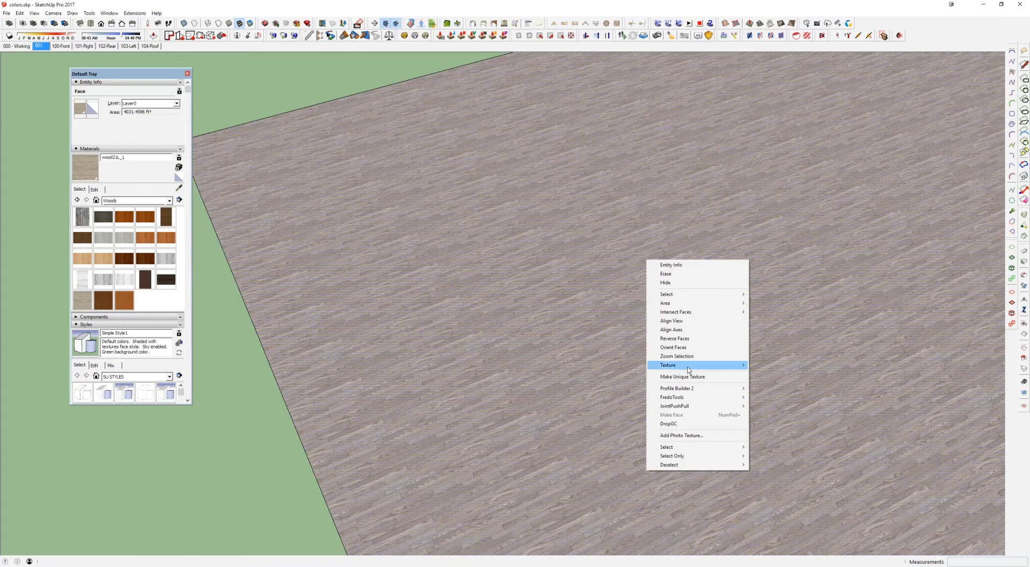
pyautogui.moveTo(689, 370)
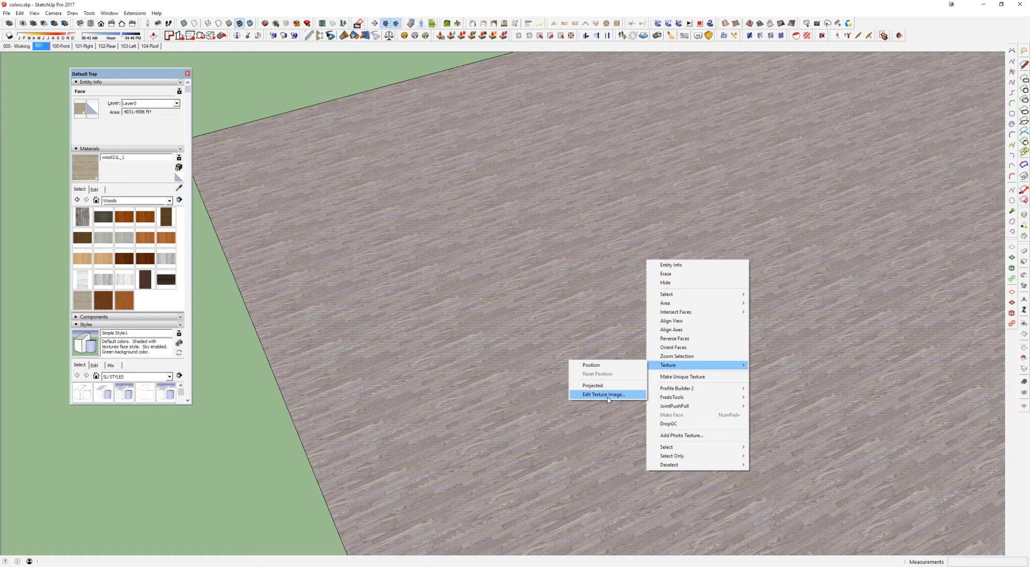
pyautogui.click(608, 399)
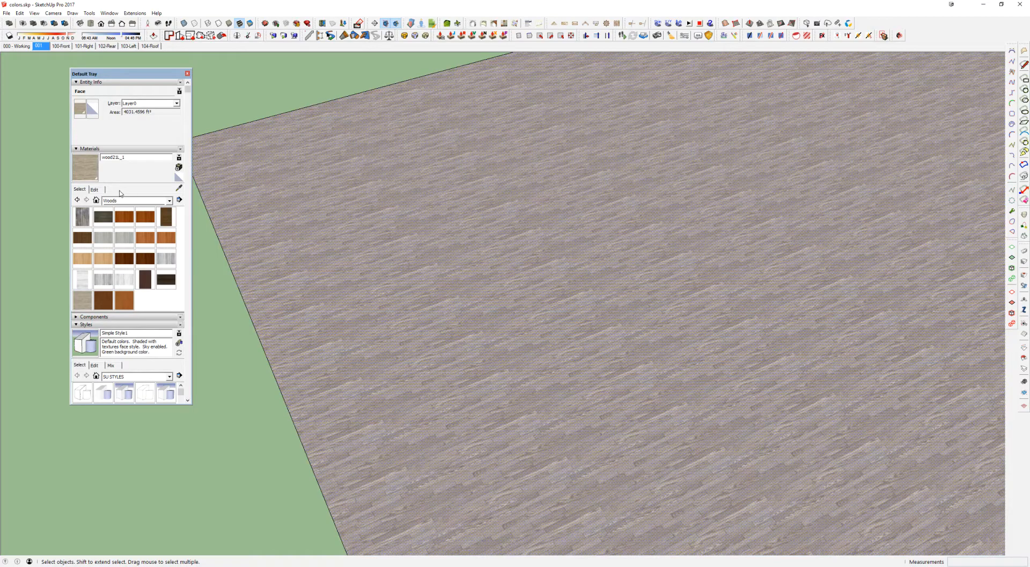
pyautogui.click(94, 189)
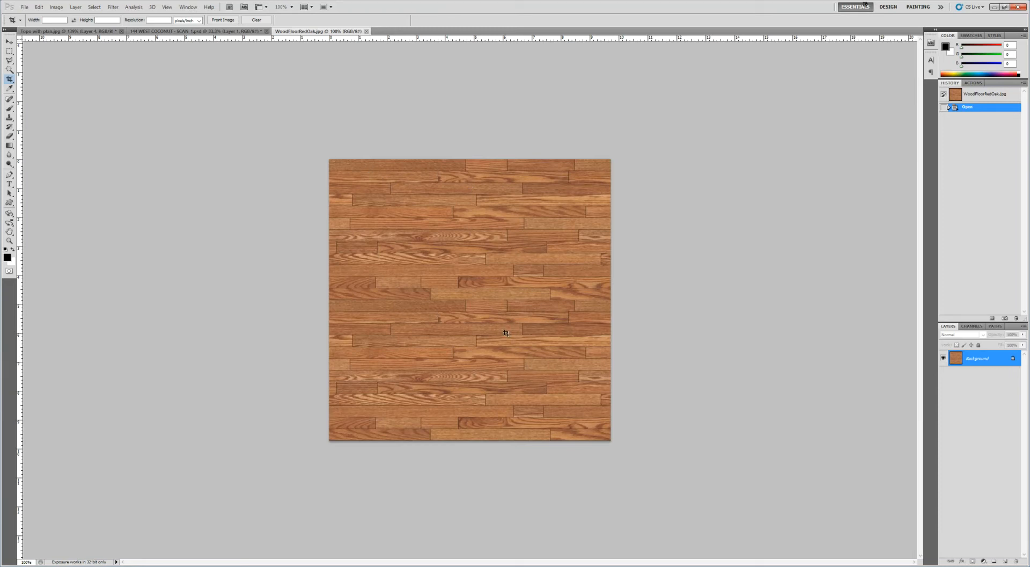
# Brush a thick black diagonal stroke across WoodFloorRedOak.jpg, save it as a Maximum quality baseline JPEG and return to SketchUp
pyautogui.press('b')
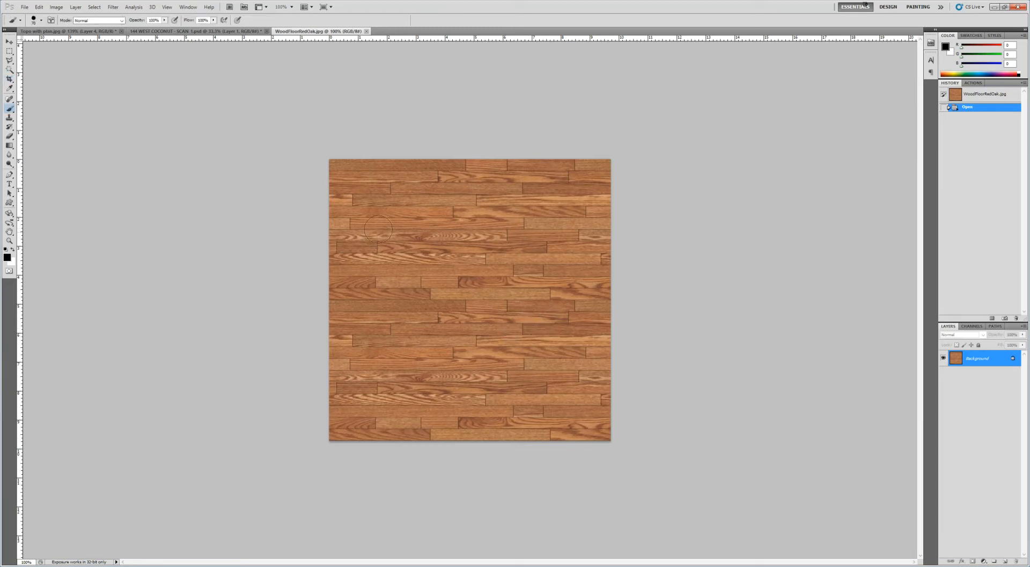
pyautogui.moveTo(372, 207); pyautogui.dragTo(523, 379)
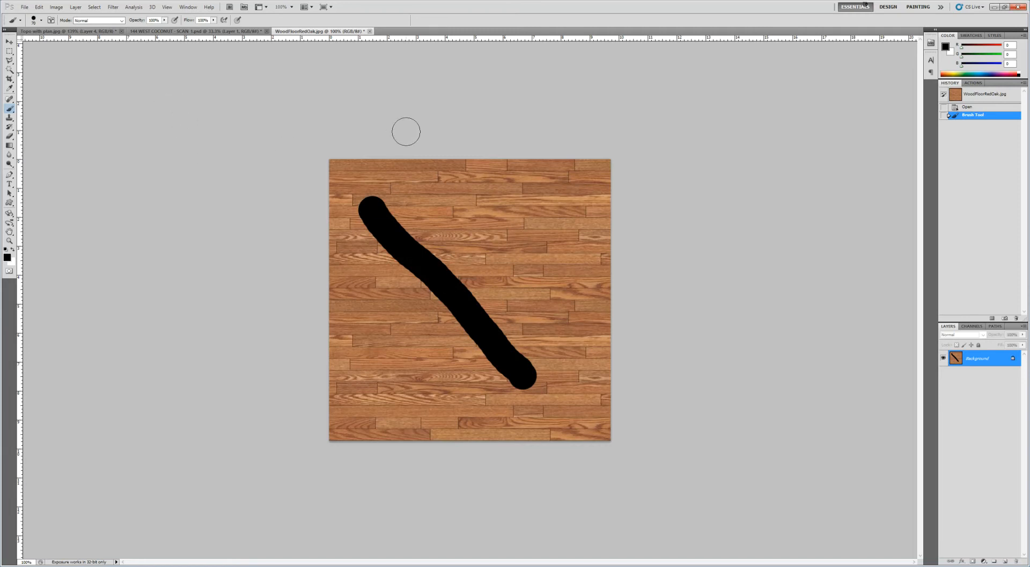
pyautogui.hotkey('ctrl', 's')
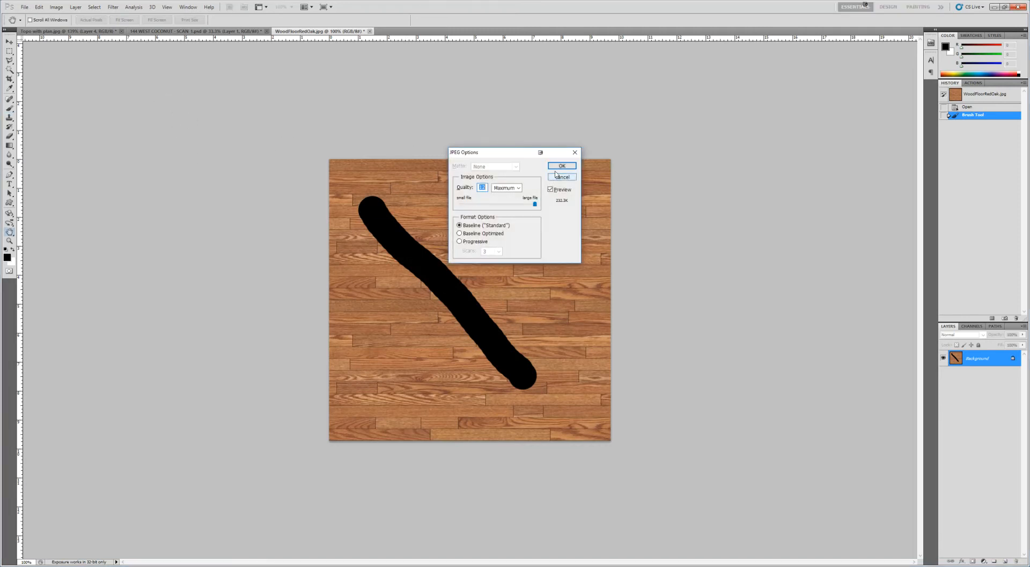
pyautogui.click(561, 166)
pyautogui.hotkey('alt', 'Tab')
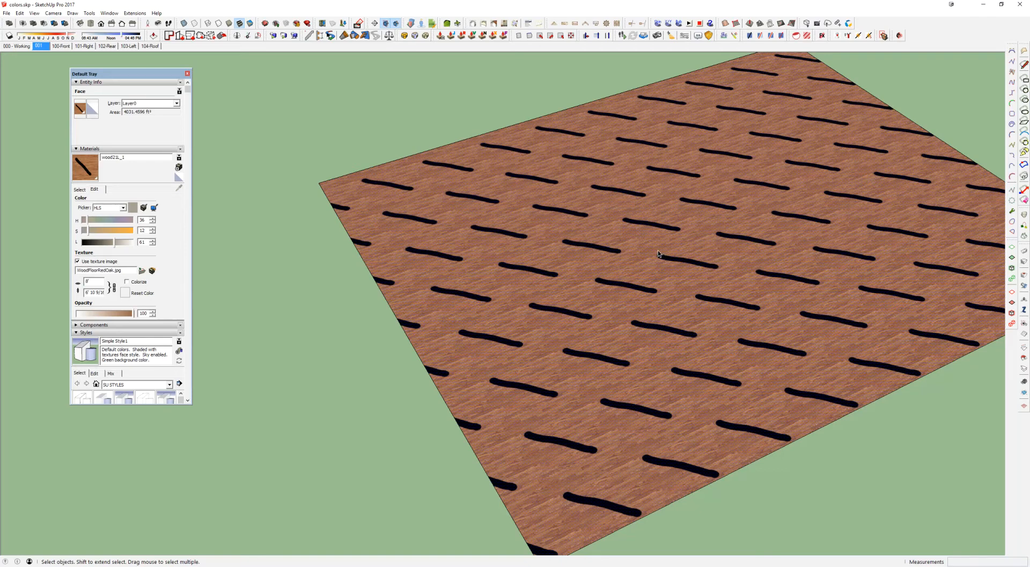
# Switch back to Photoshop and revert WoodFloorRedOak.jpg to its opened state, removing the black brush stroke
pyautogui.hotkey('alt', 'Tab')
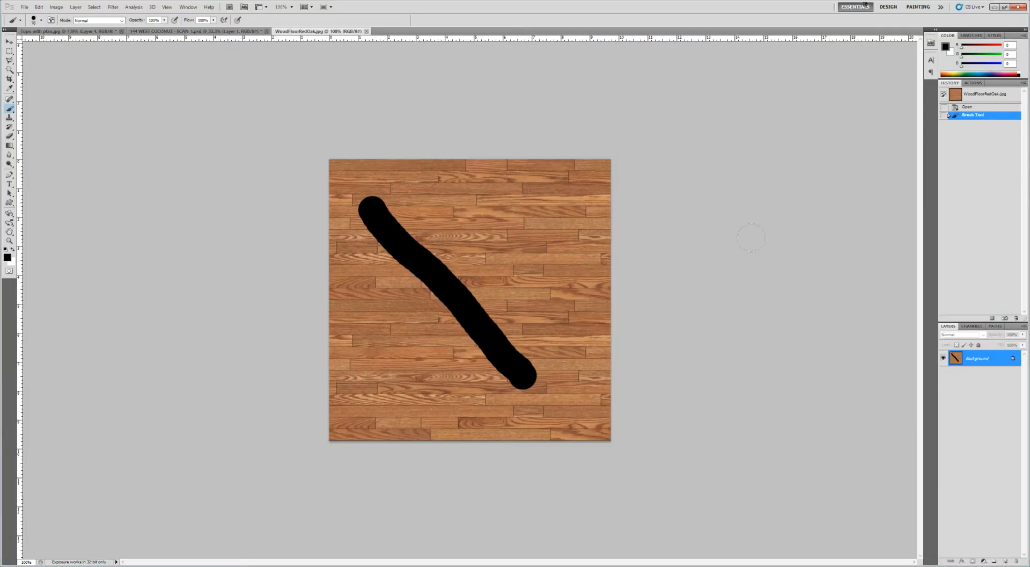
pyautogui.click(969, 108)
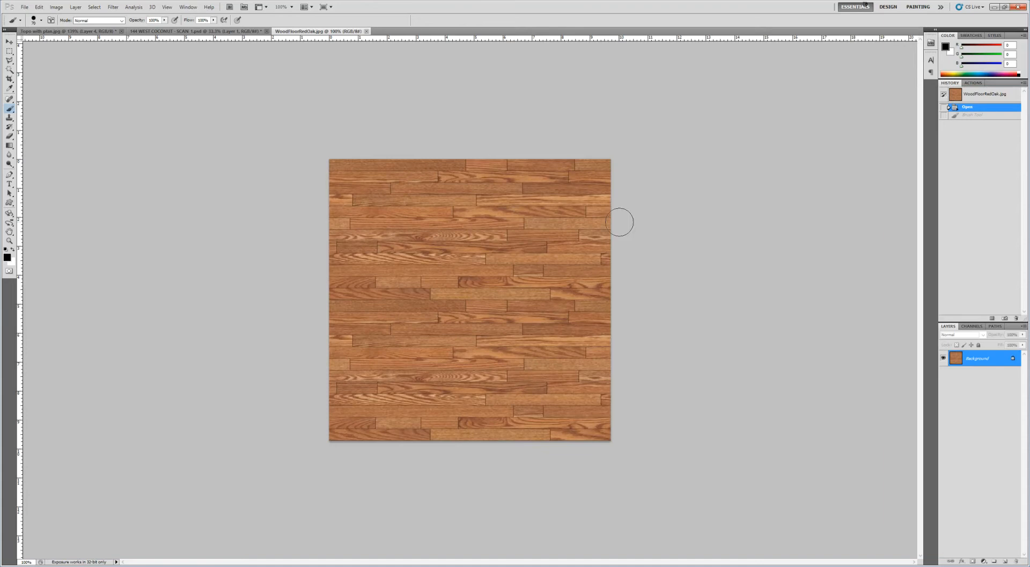
# Switch to the SketchUp model and bring the wood-floor face into close view
pyautogui.hotkey('alt', 'Tab')
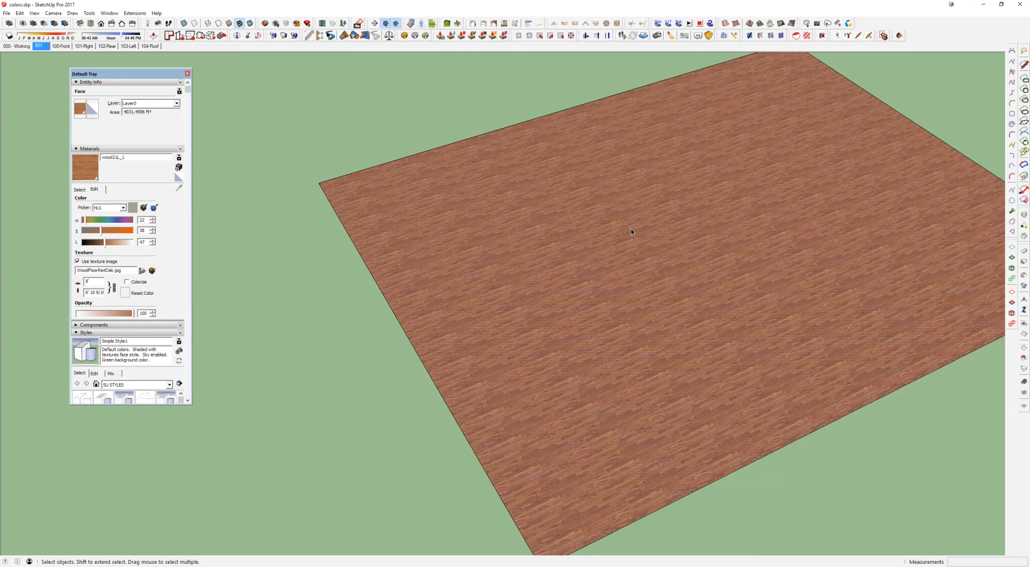
pyautogui.scroll(-1, 642, 240)
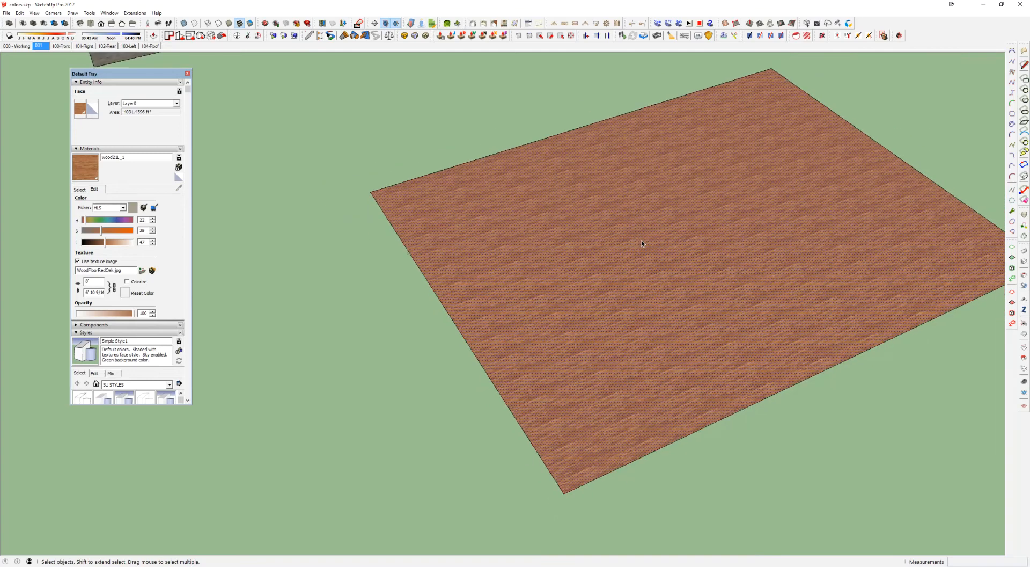
pyautogui.moveTo(642, 240); pyautogui.dragTo(594, 337, button='middle')
pyautogui.scroll(3, 600, 298)
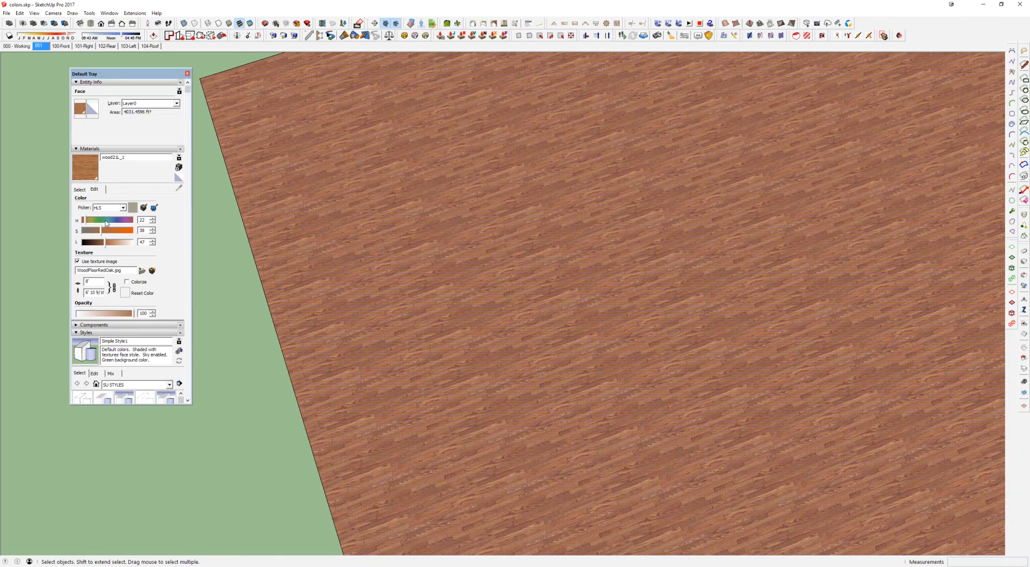
pyautogui.scroll(1, 626, 264)
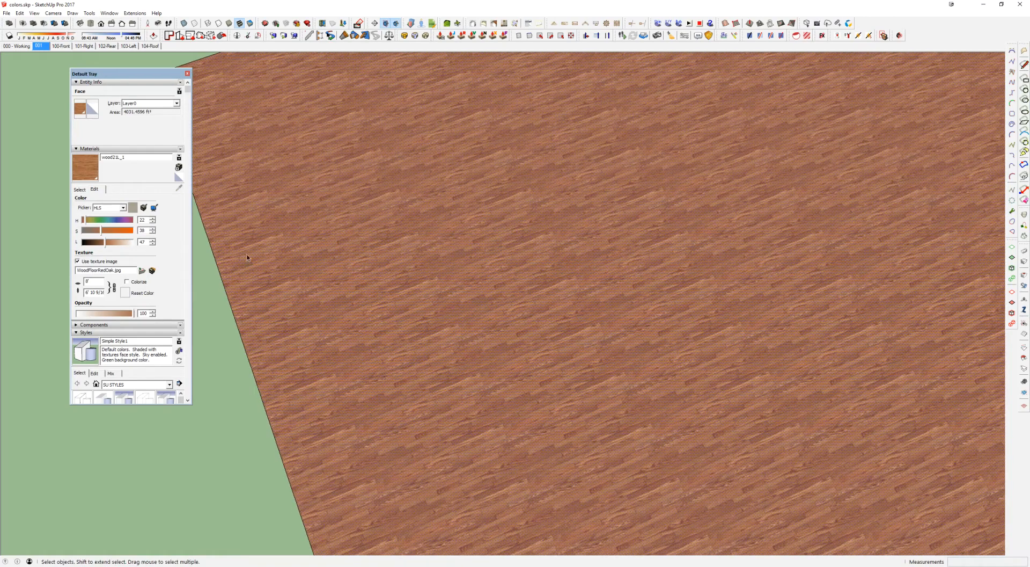
# Try desaturating and lightening the wood floor material to saturation 7 and lightness 70, and reset its color
pyautogui.click(87, 232)
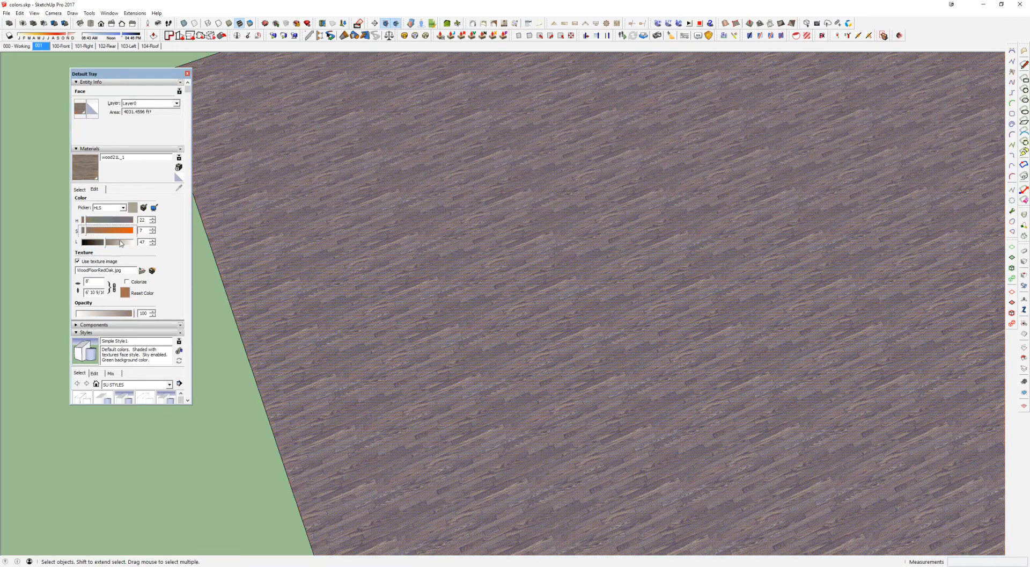
pyautogui.click(123, 244)
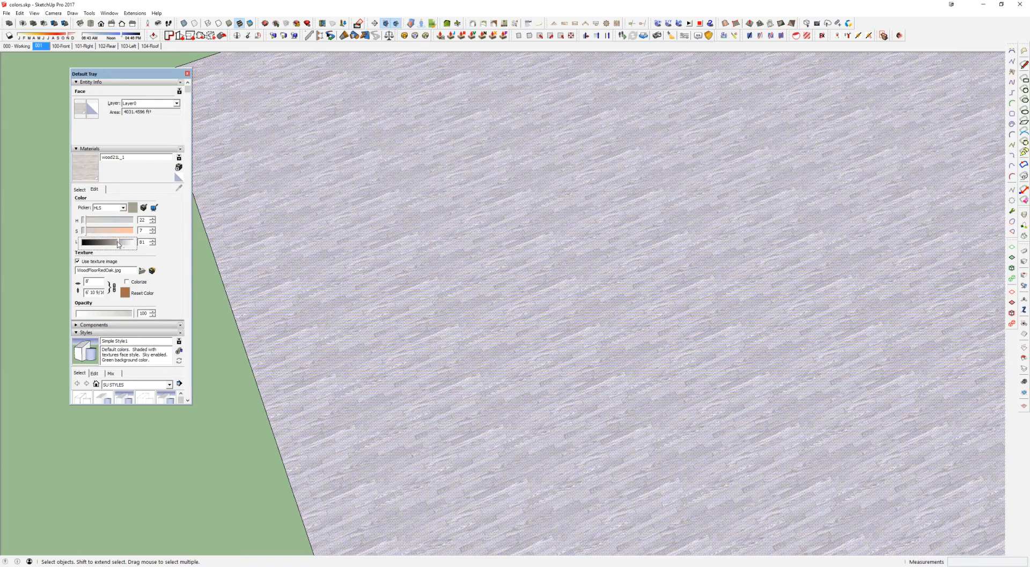
pyautogui.click(119, 242)
pyautogui.scroll(-2, 555, 238)
pyautogui.scroll(-2, 561, 248)
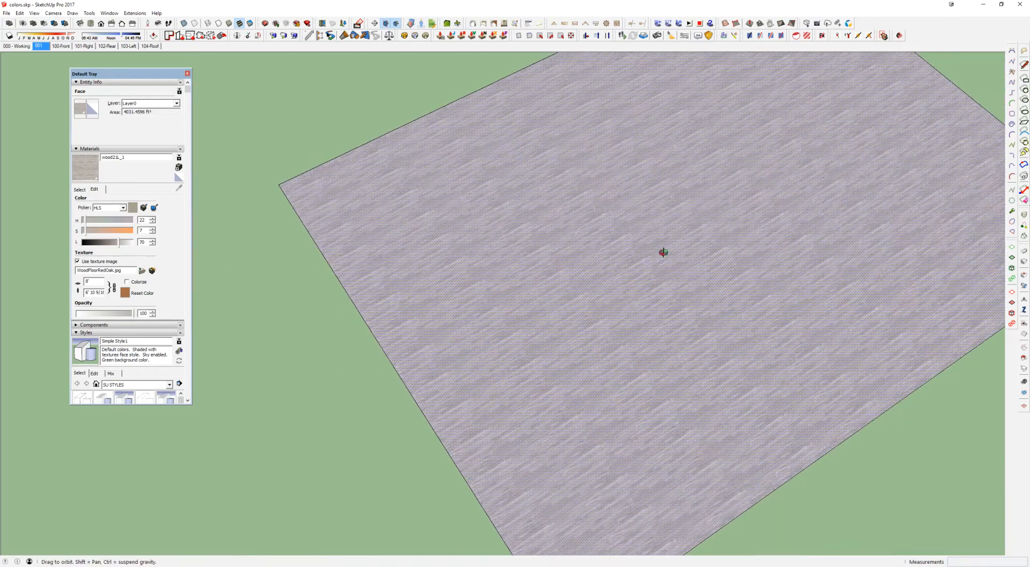
pyautogui.click(125, 293)
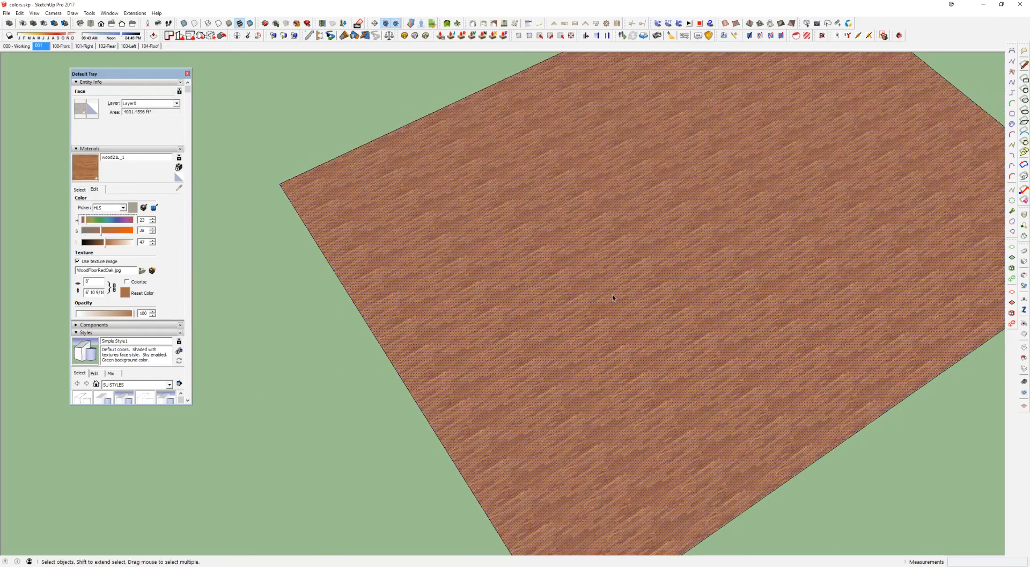
pyautogui.scroll(5, 596, 290)
pyautogui.scroll(-1, 562, 291)
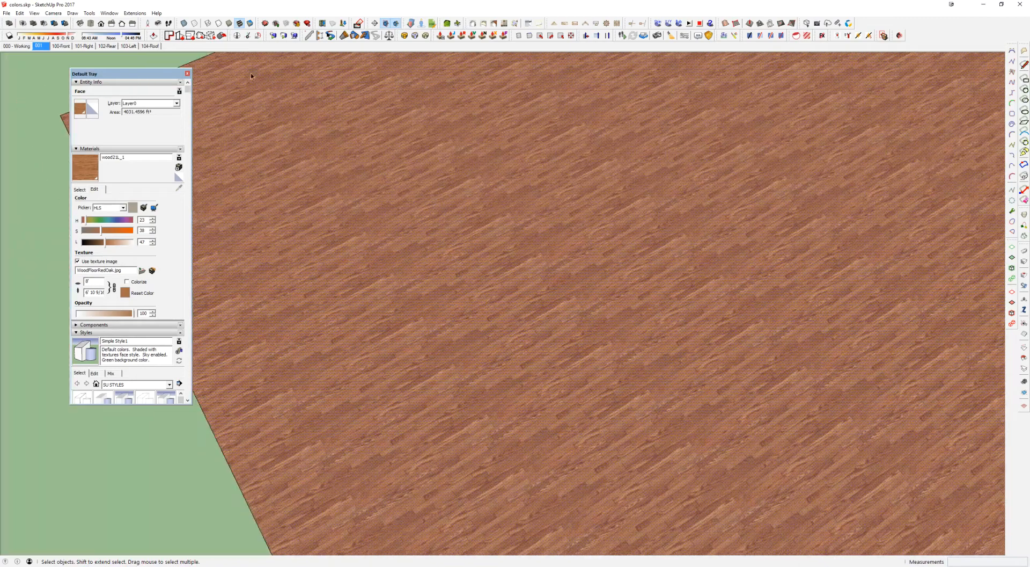
pyautogui.scroll(-1, 637, 207)
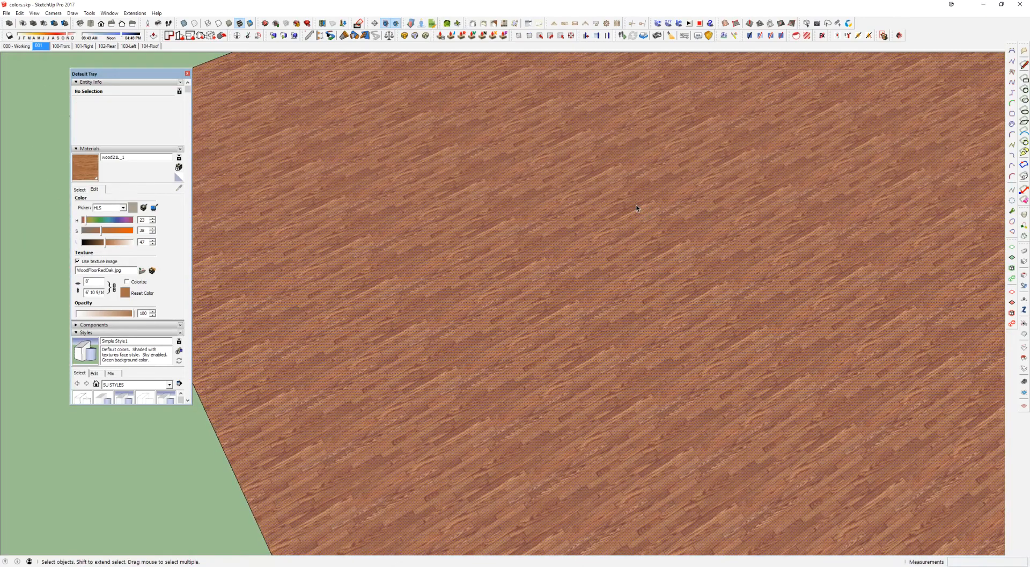
pyautogui.rightClick(642, 223)
pyautogui.moveTo(664, 322)
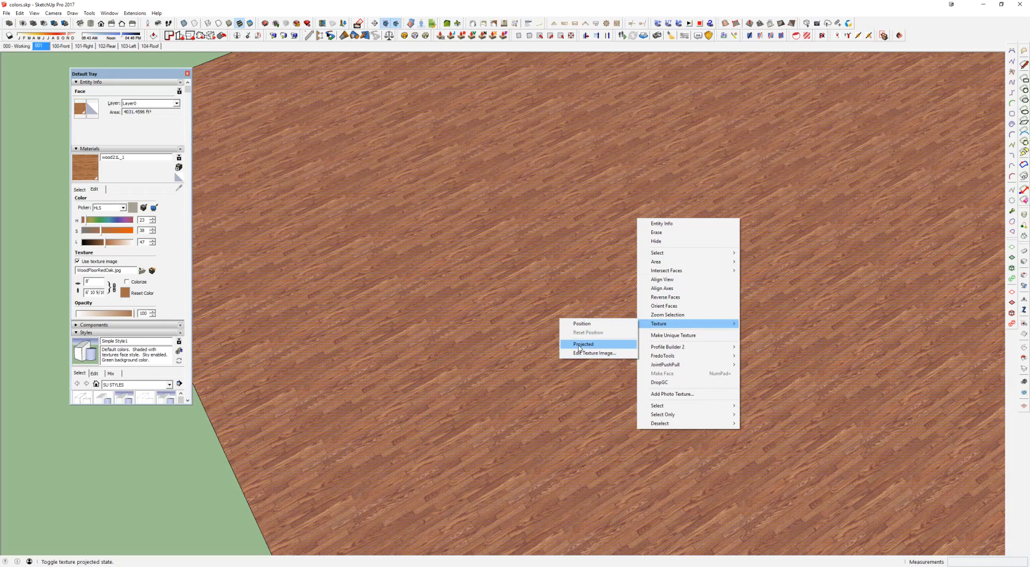
pyautogui.click(577, 326)
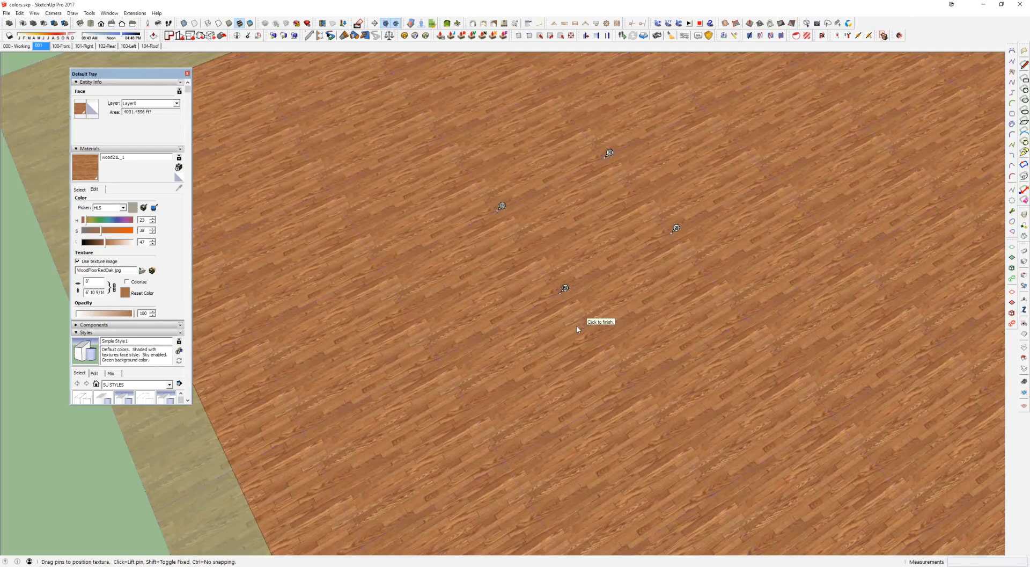
pyautogui.scroll(4, 556, 174)
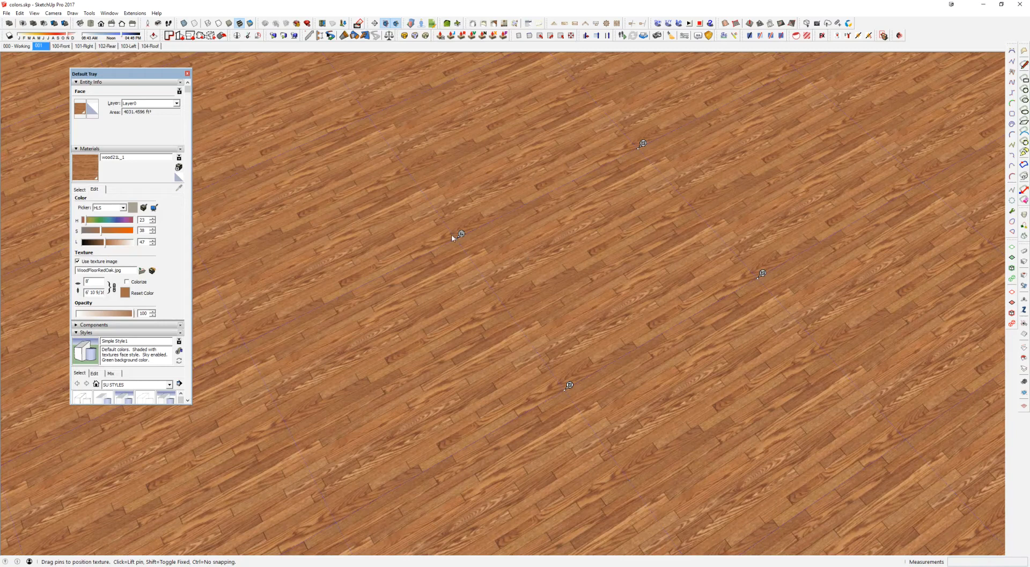
pyautogui.rightClick(598, 274)
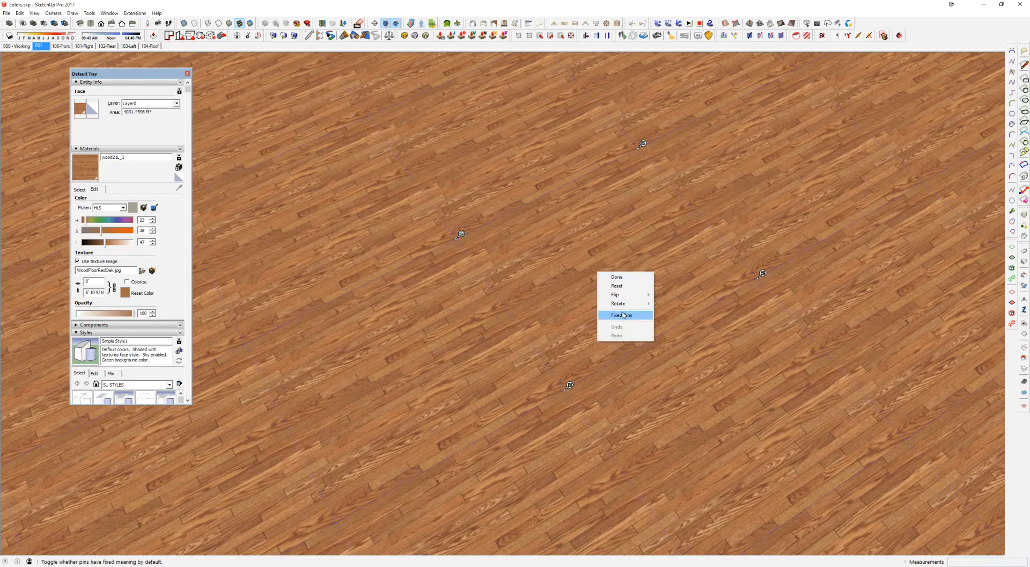
pyautogui.click(603, 267)
pyautogui.press('Return')
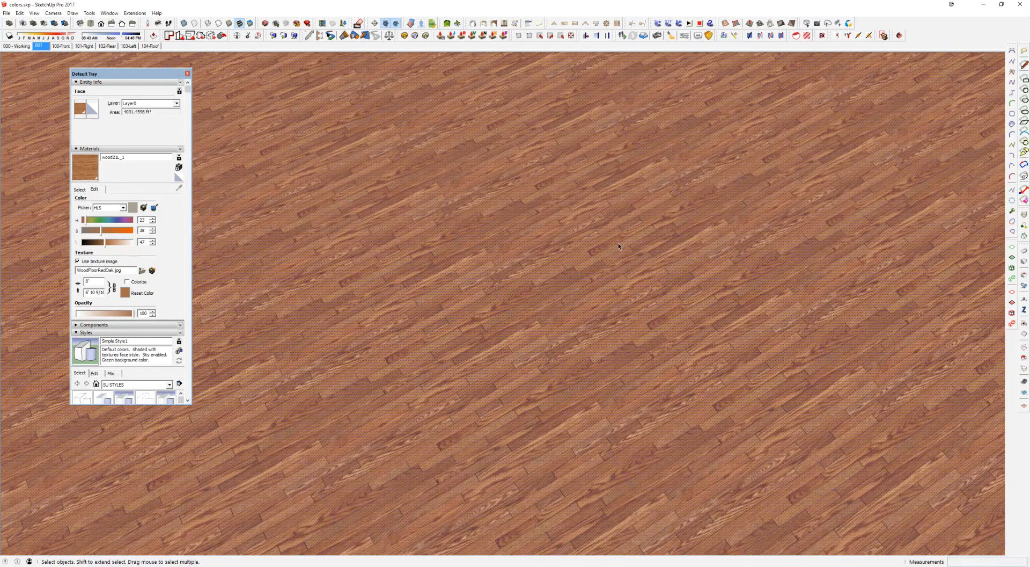
# Start positioning the texture on the wood-floor face with Fixed Pins enabled
pyautogui.rightClick(619, 243)
pyautogui.moveTo(644, 347)
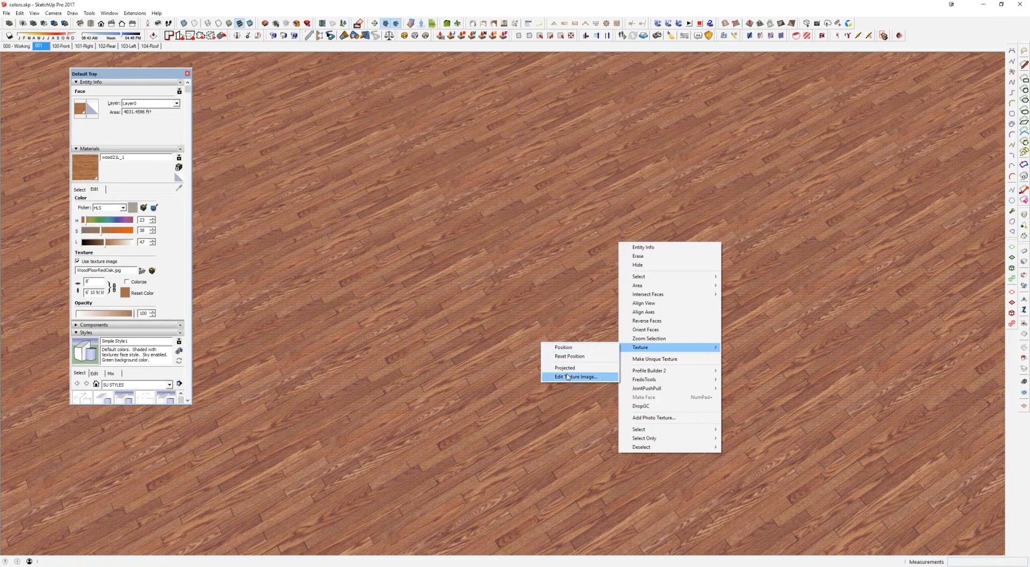
pyautogui.click(582, 348)
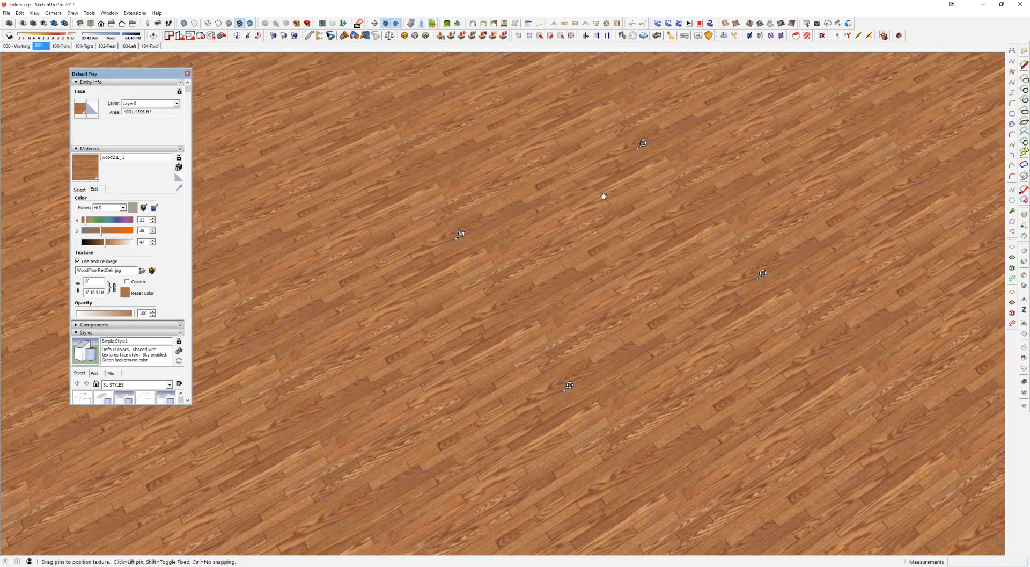
pyautogui.scroll(3, 625, 166)
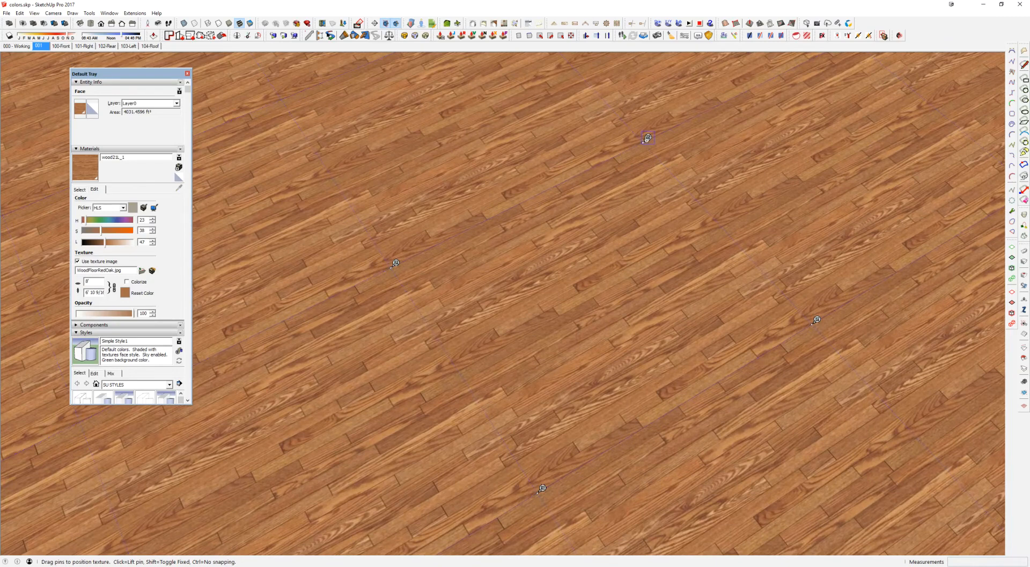
pyautogui.rightClick(648, 138)
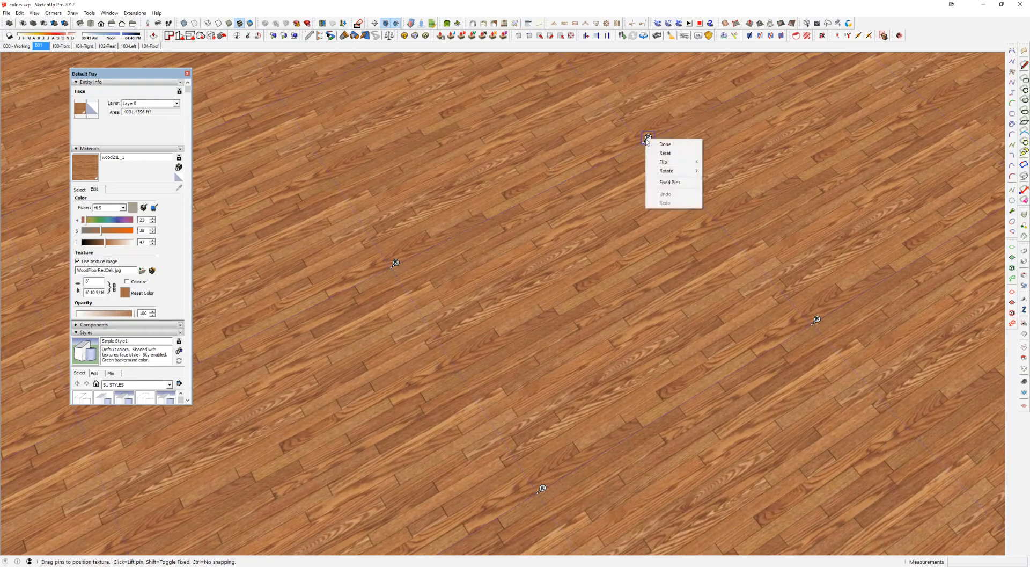
pyautogui.click(668, 181)
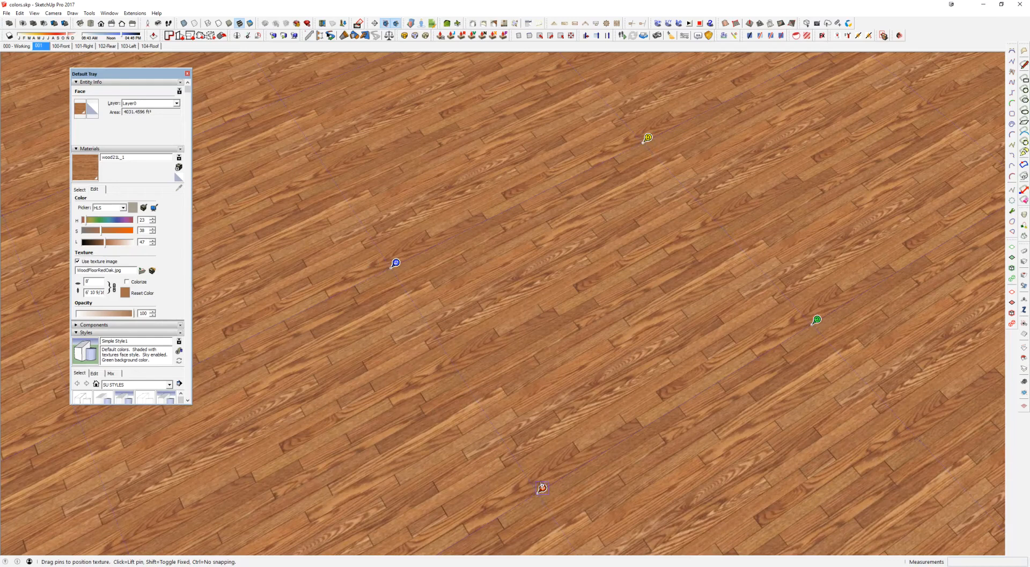
# Move the wood floor texture by its red pin toward the far side of the face and finish positioning
pyautogui.scroll(-2, 564, 462)
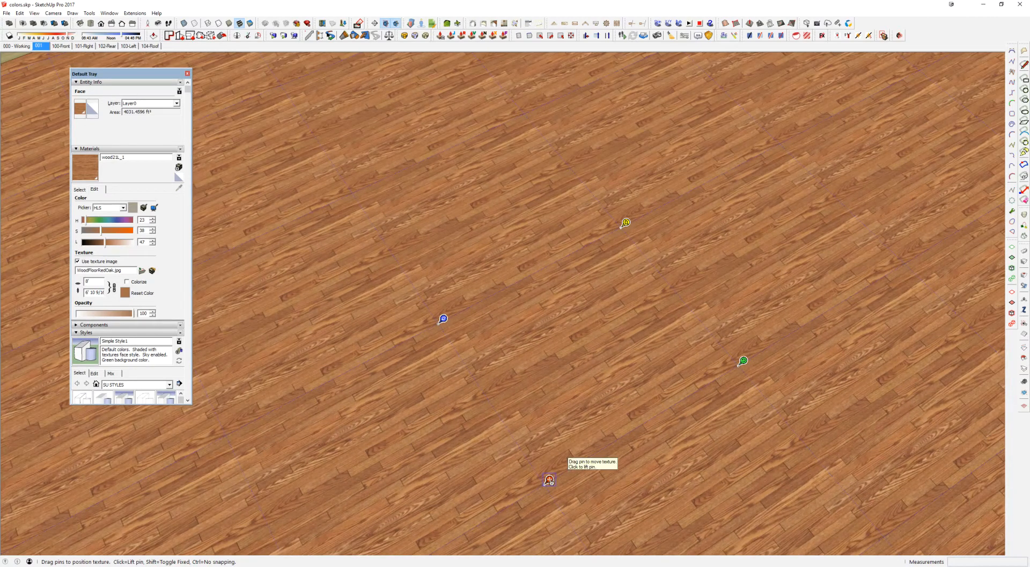
pyautogui.moveTo(548, 480); pyautogui.dragTo(495, 325)
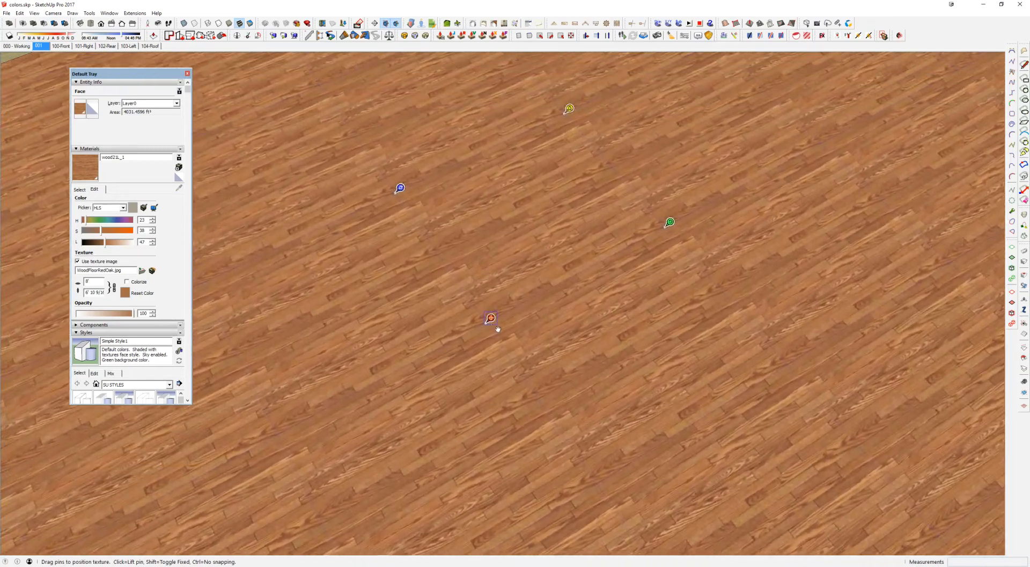
pyautogui.scroll(-5, 528, 327)
pyautogui.press('Return')
# Open the wood-textured cube component for editing and select its large front face
pyautogui.keyDown('shift'); pyautogui.moveTo(354, 184); pyautogui.dragTo(830, 238, button='middle'); pyautogui.keyUp('shift')
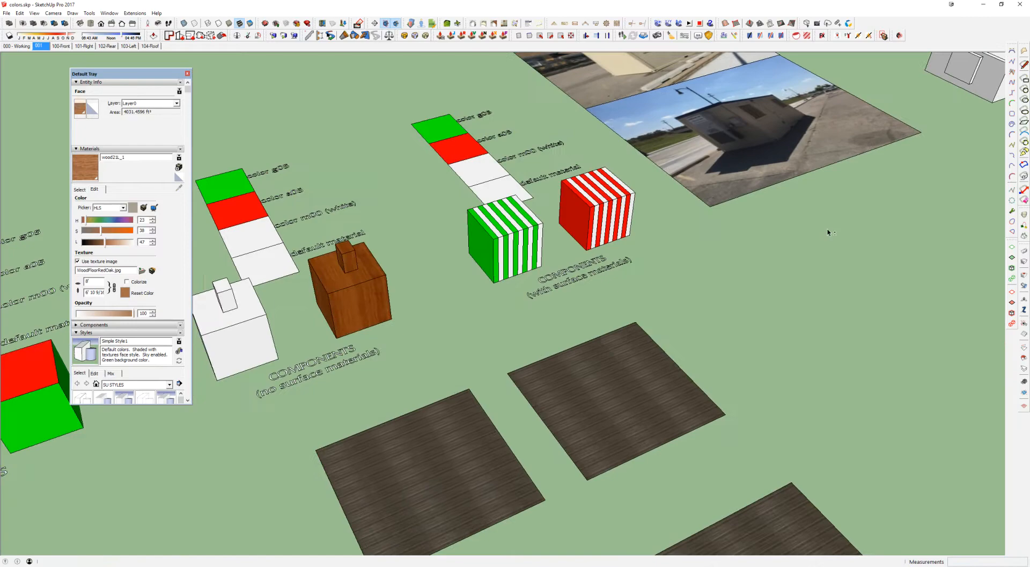
pyautogui.click(362, 299)
pyautogui.scroll(4, 355, 292)
pyautogui.moveTo(356, 292); pyautogui.dragTo(468, 286, button='middle')
pyautogui.scroll(2, 514, 217)
pyautogui.scroll(-3, 468, 287)
pyautogui.doubleClick(468, 286)
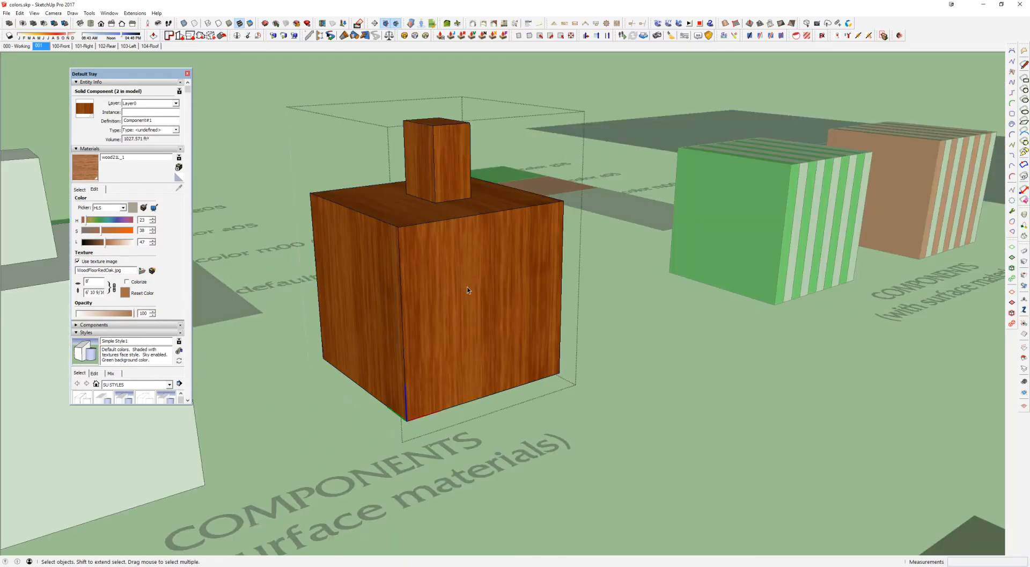
pyautogui.click(456, 275)
# Look through the Stone collection in the material library
pyautogui.click(79, 189)
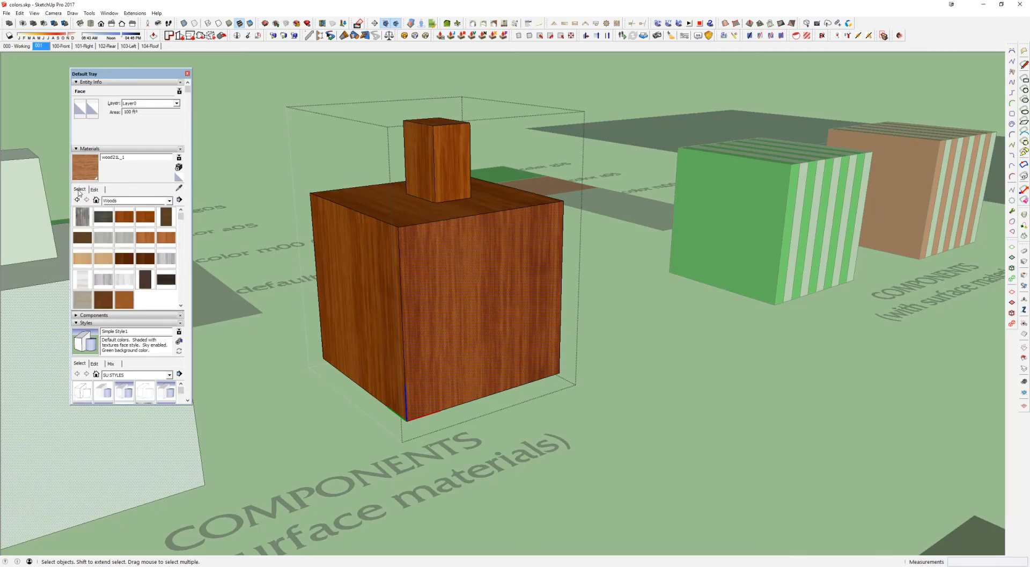
pyautogui.click(140, 201)
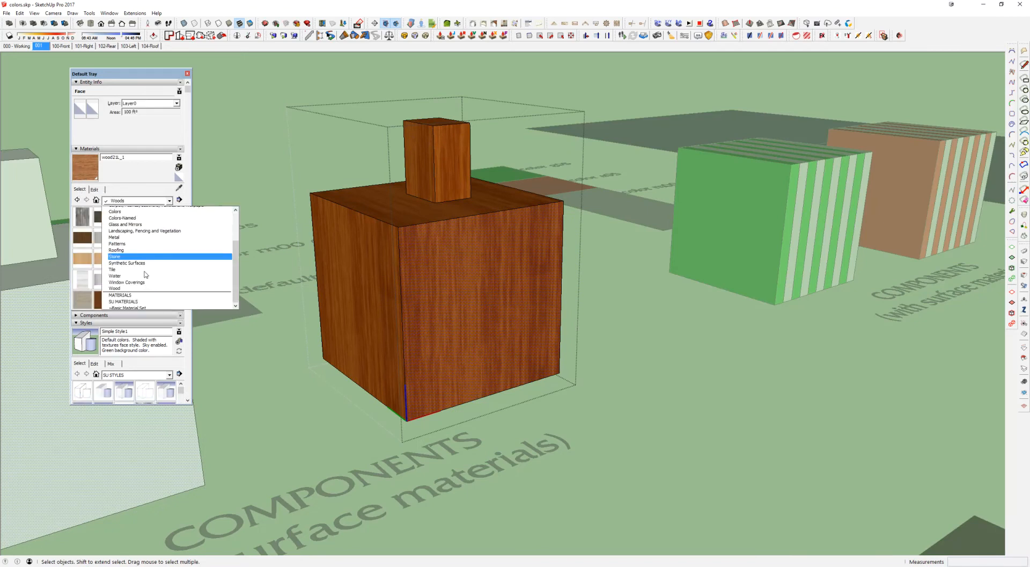
pyautogui.click(124, 255)
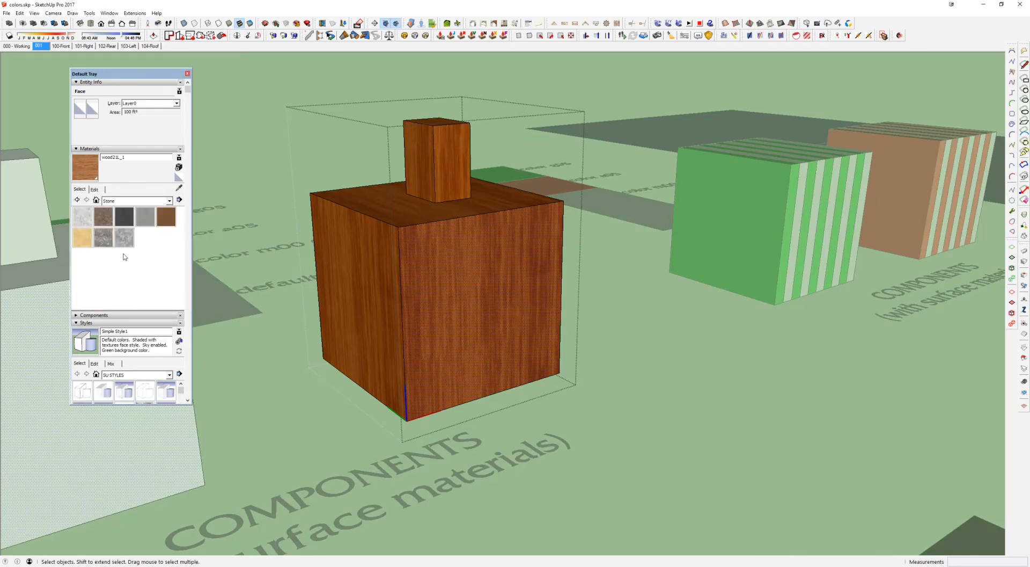
pyautogui.click(145, 201)
pyautogui.scroll(-3, 133, 307)
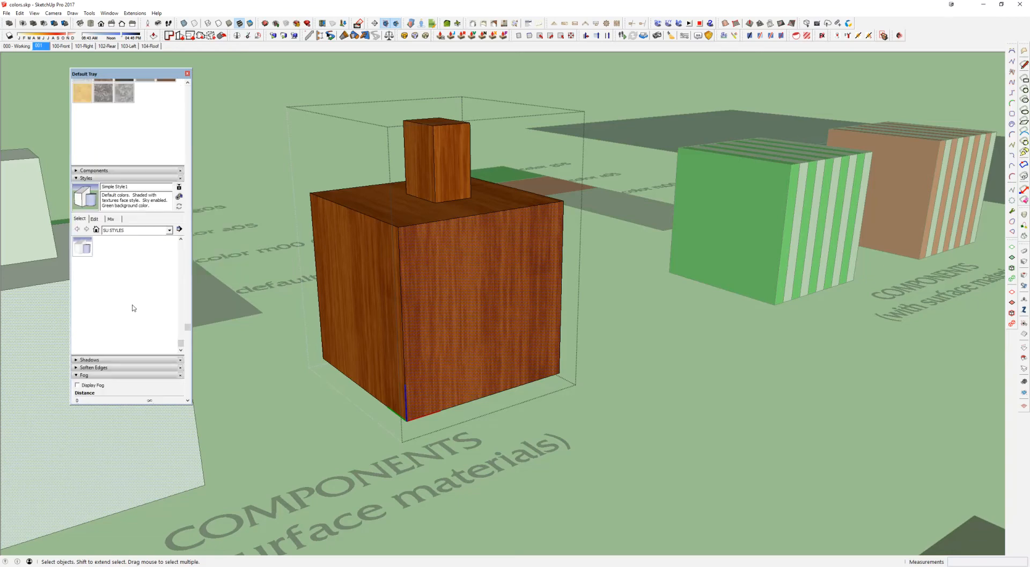
pyautogui.scroll(3, 118, 188)
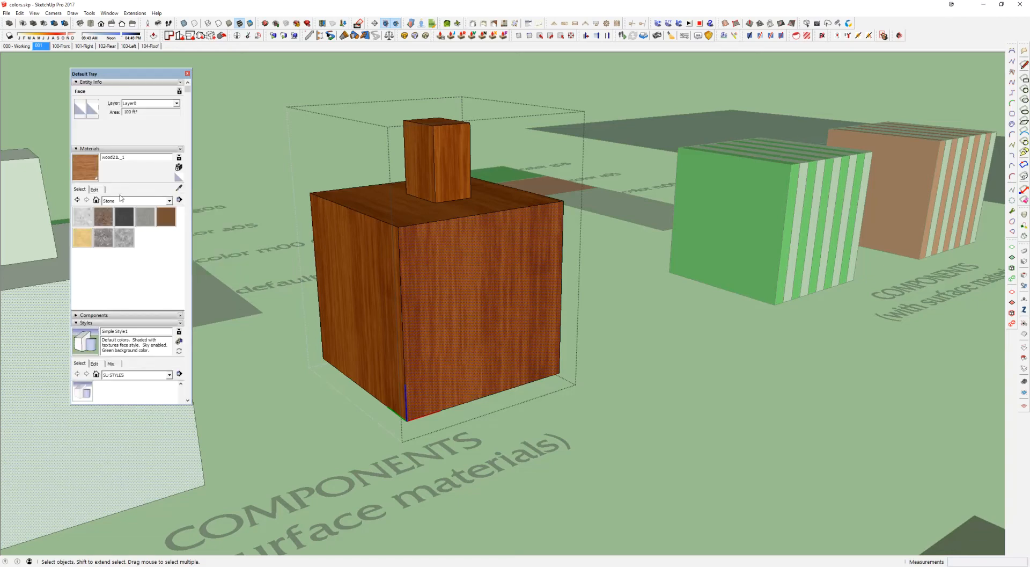
# Open the Stone folder inside the ~Basic Material Set material collection
pyautogui.click(125, 201)
pyautogui.click(129, 300)
pyautogui.scroll(-3, 118, 296)
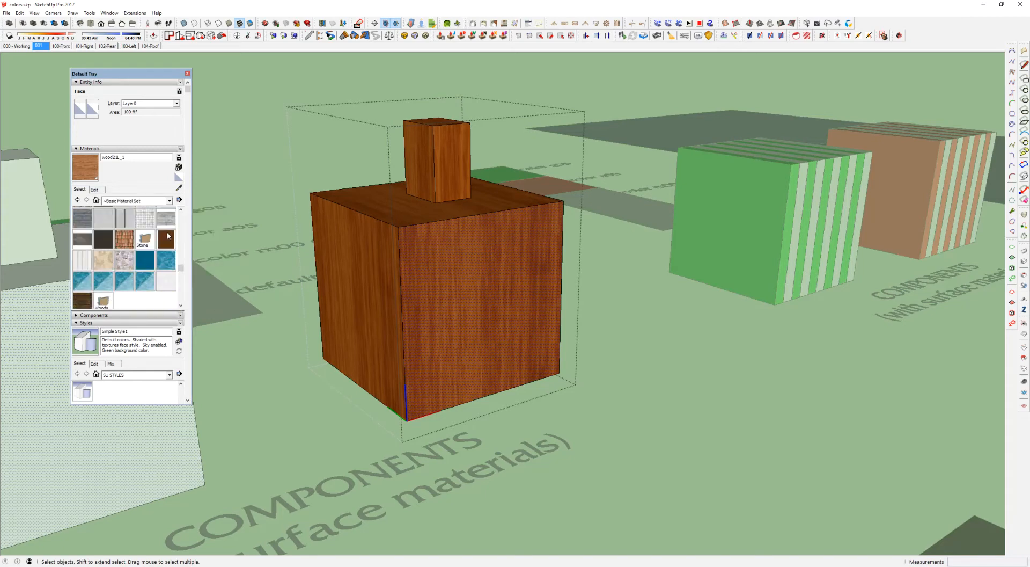
pyautogui.click(144, 240)
# Paint the cube's front face with the Stack Stone material
pyautogui.click(167, 241)
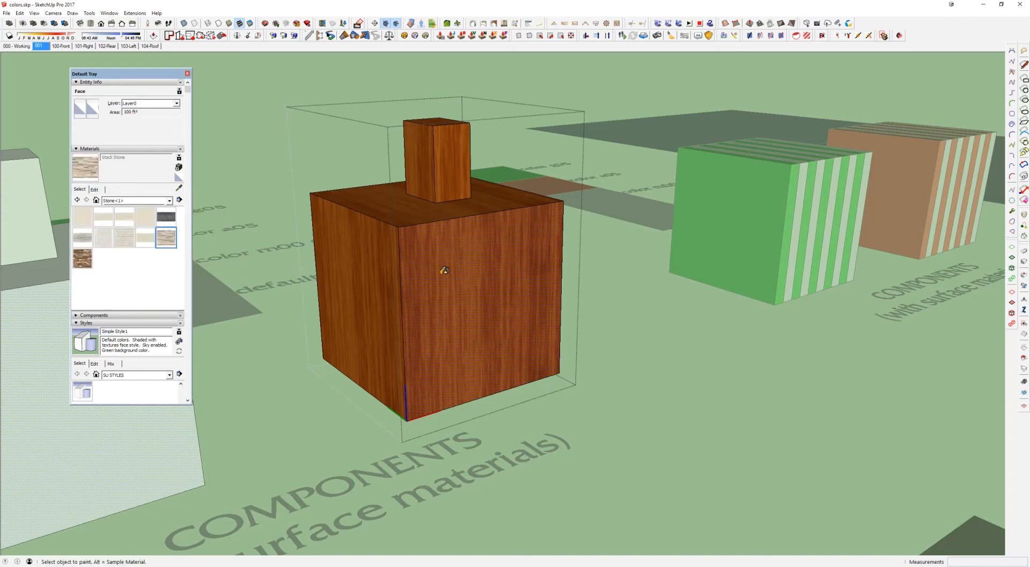
pyautogui.click(453, 264)
pyautogui.scroll(3, 459, 263)
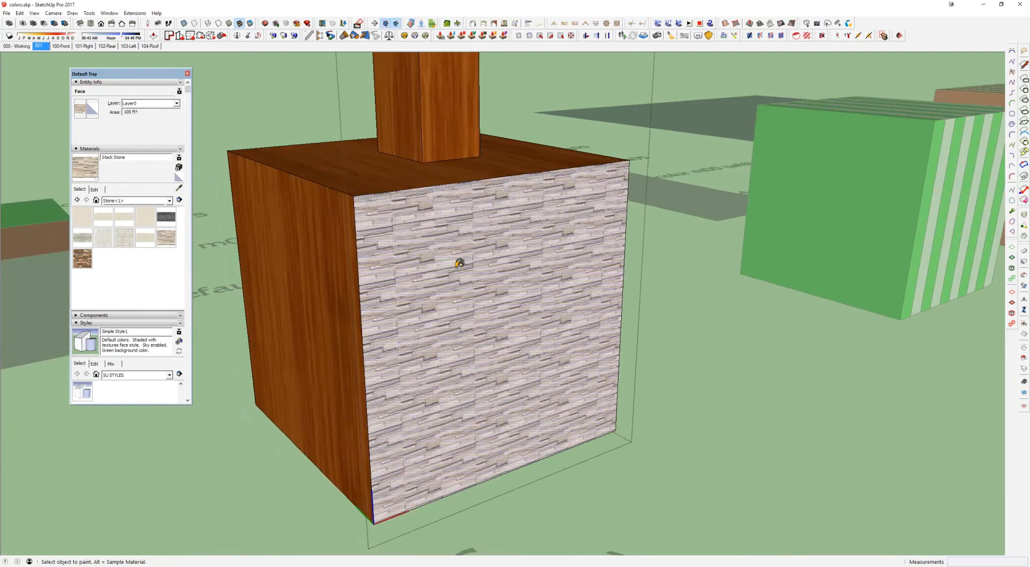
# Paint the cube's front face with the Ocean Reef Stone material
pyautogui.click(120, 241)
pyautogui.click(505, 253)
pyautogui.moveTo(508, 255); pyautogui.dragTo(490, 264, button='middle')
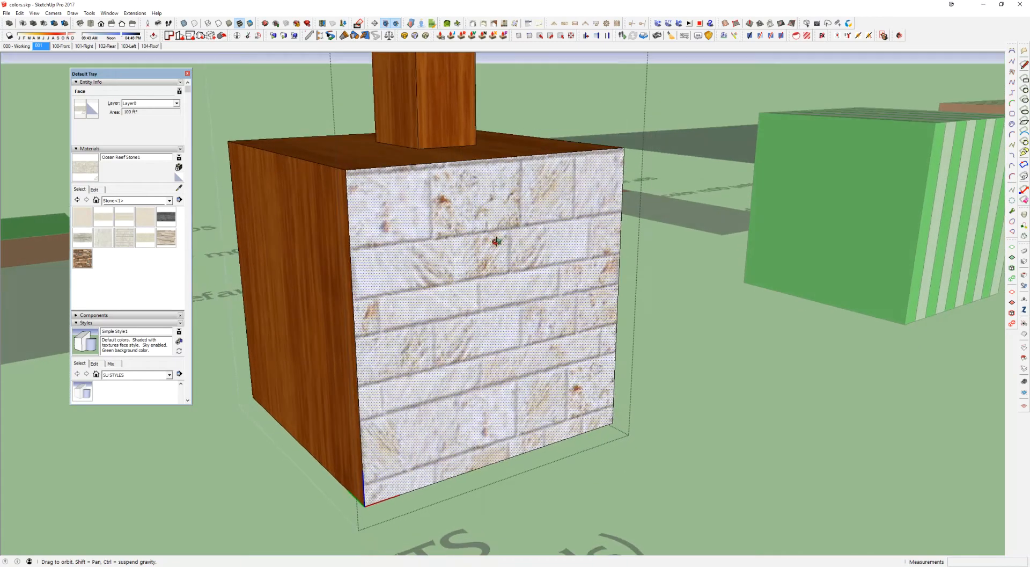
# Start positioning the stone texture on the cube's front face and try shifting it with the move pin before returning the pin to its corner
pyautogui.press('space')
pyautogui.rightClick(450, 219)
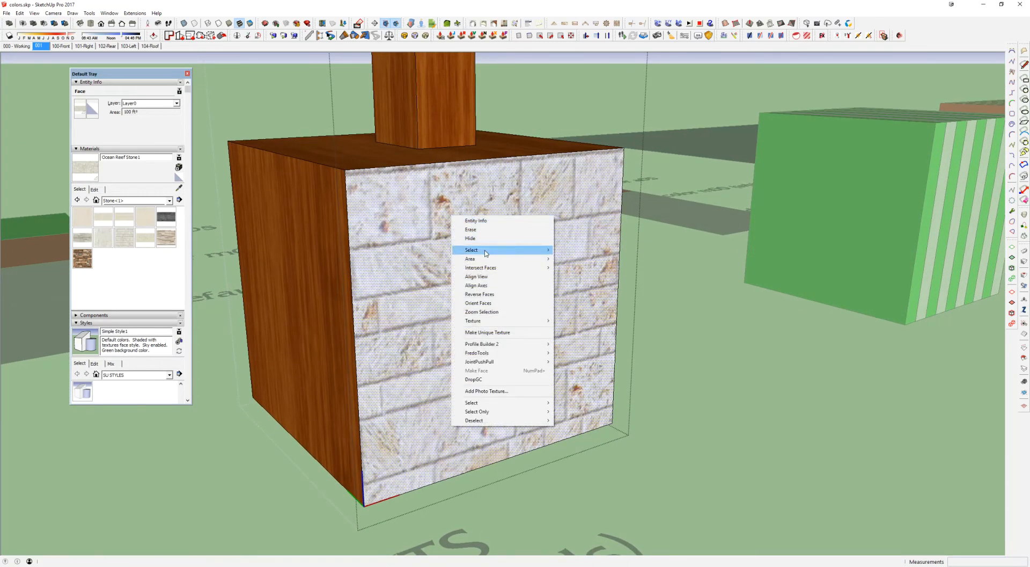
pyautogui.moveTo(487, 325)
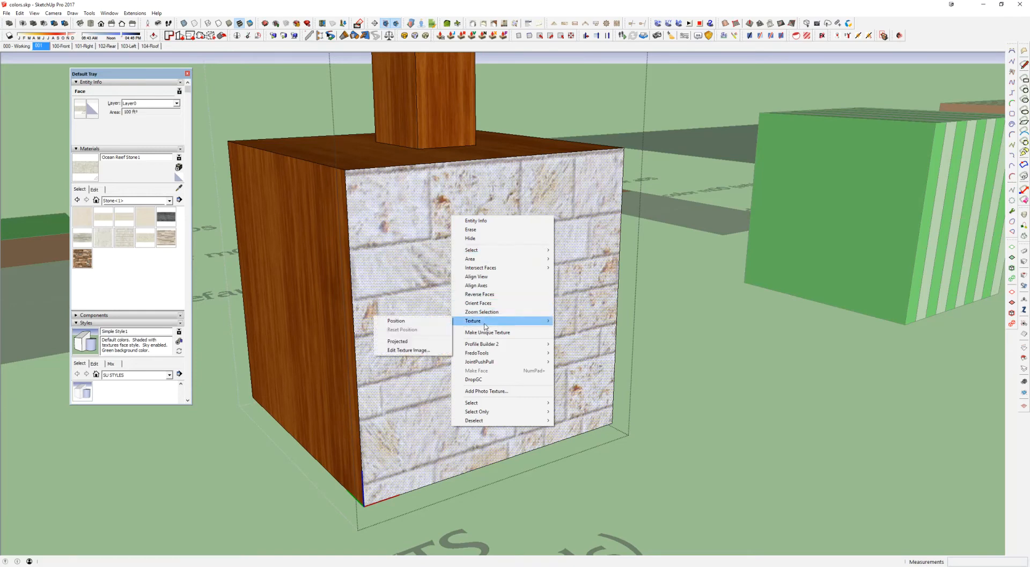
pyautogui.click(406, 324)
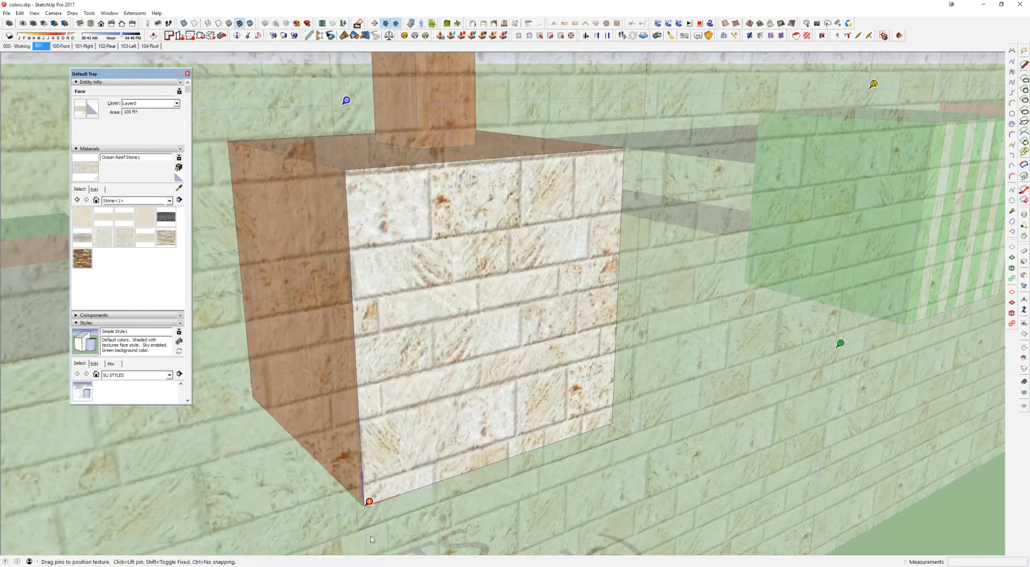
pyautogui.moveTo(370, 501); pyautogui.dragTo(396, 466)
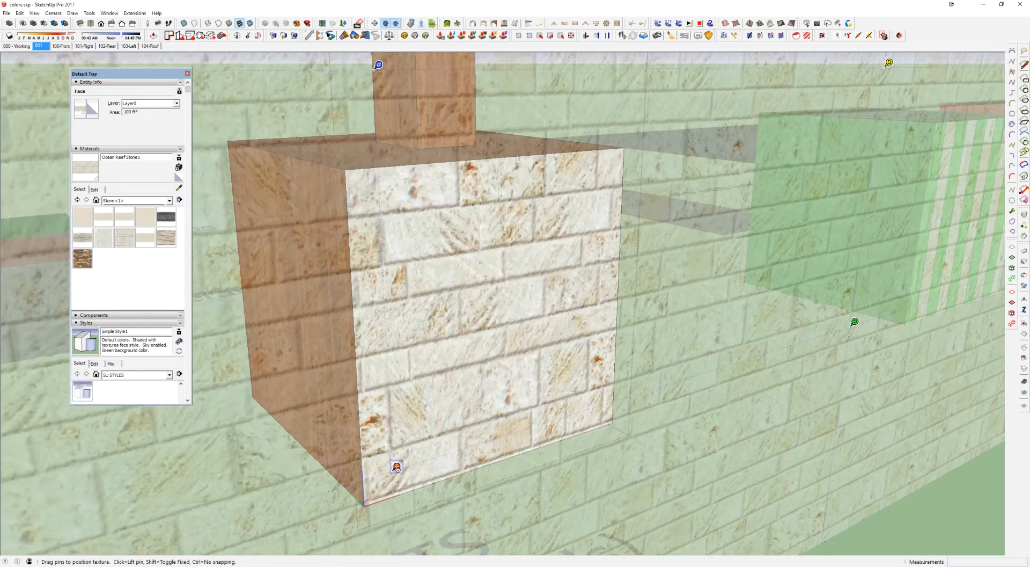
pyautogui.moveTo(396, 466); pyautogui.dragTo(369, 501)
# Slide the whole stone texture across the front face to try different alignments of its joints with the face edges
pyautogui.moveTo(523, 253)
pyautogui.mouseDown()
pyautogui.moveTo(538, 288)
pyautogui.moveTo(519, 262)
pyautogui.mouseUp()
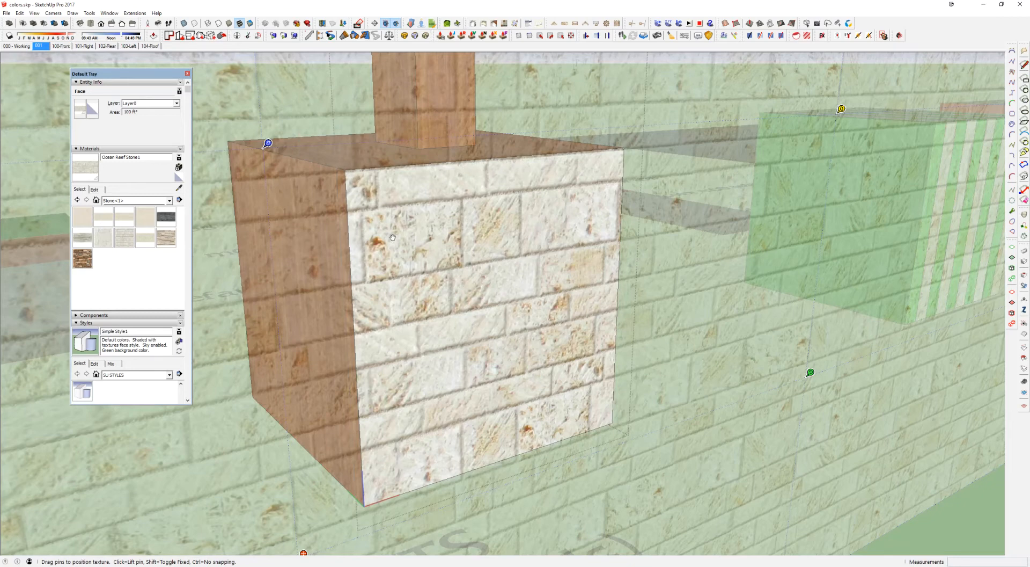
pyautogui.moveTo(393, 237); pyautogui.dragTo(363, 241)
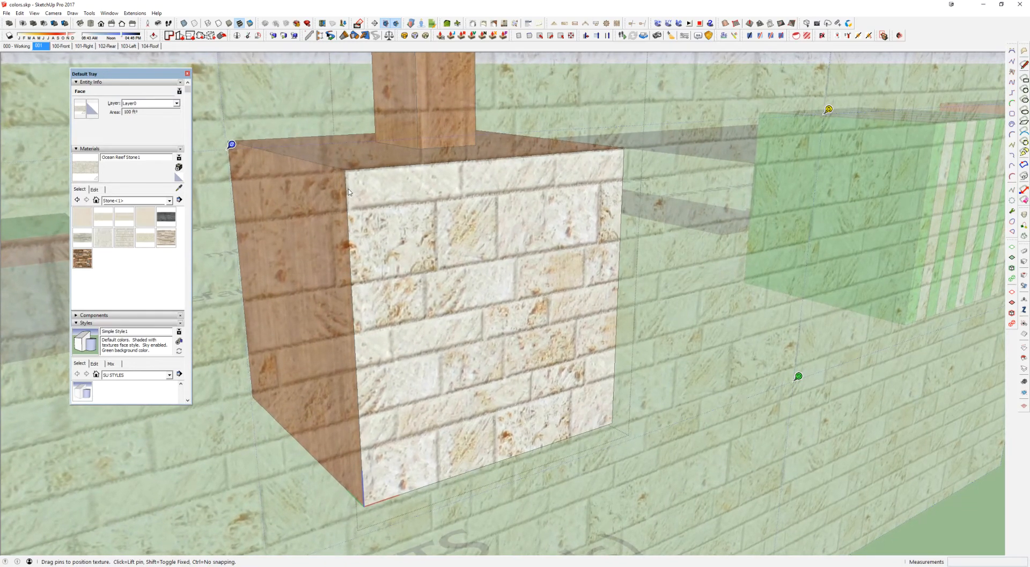
pyautogui.moveTo(586, 364); pyautogui.dragTo(644, 430)
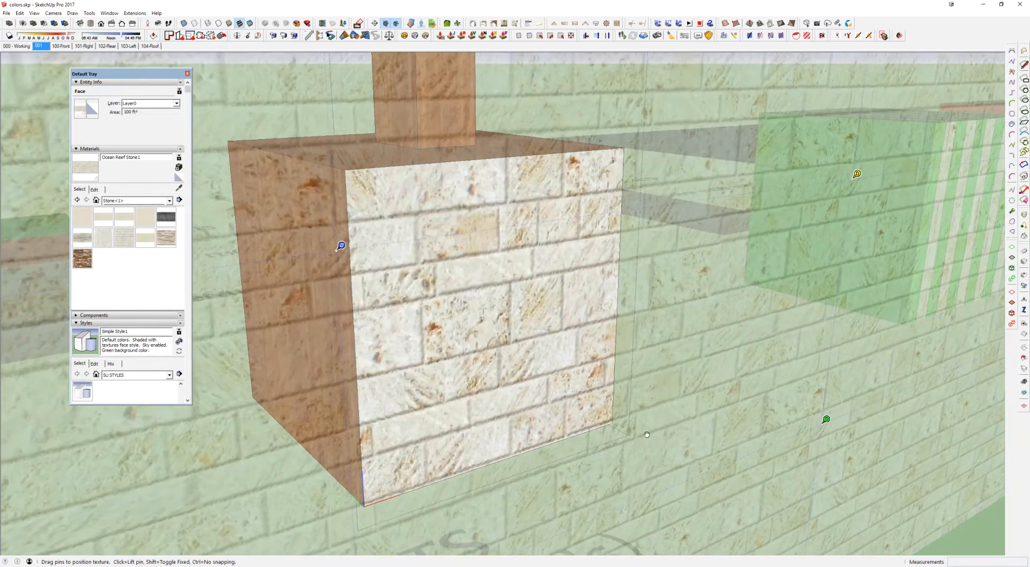
# Rotate and scale the stone texture with the green pin so the courses run diagonally across the front face
pyautogui.scroll(-2, 526, 339)
pyautogui.scroll(-1, 526, 342)
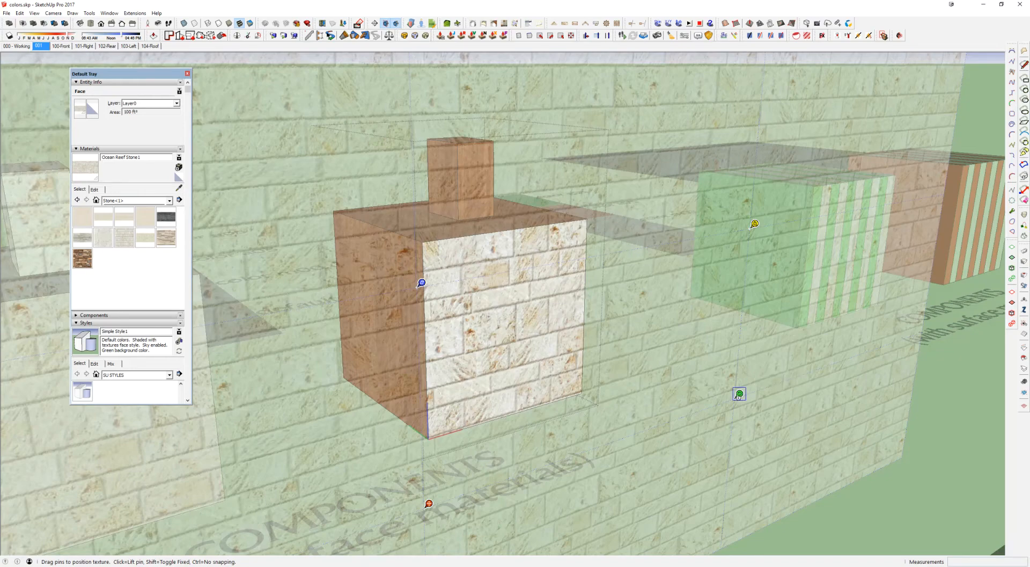
pyautogui.scroll(-1, 738, 403)
pyautogui.moveTo(740, 395); pyautogui.dragTo(628, 337)
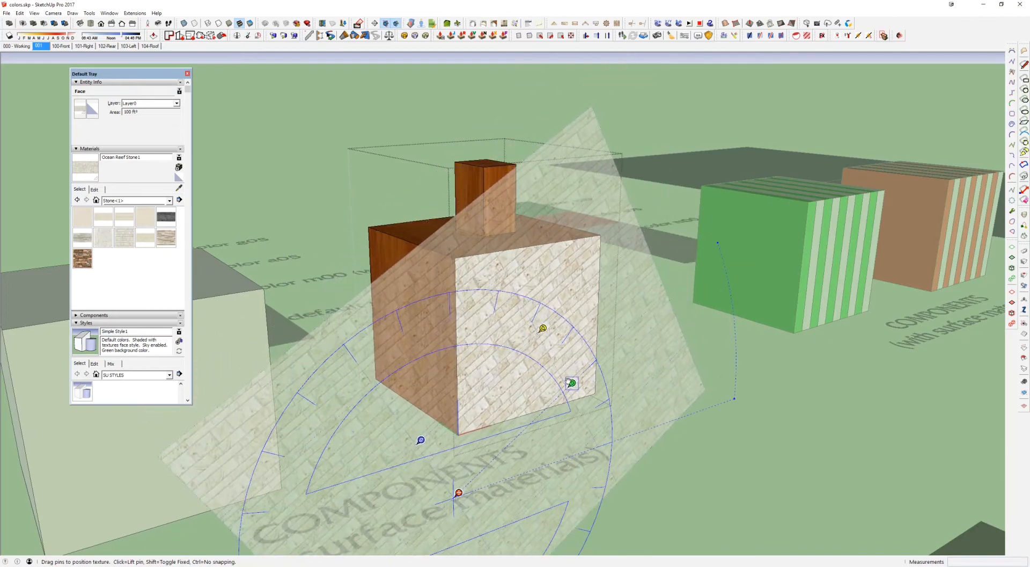
pyautogui.moveTo(569, 382); pyautogui.dragTo(651, 131)
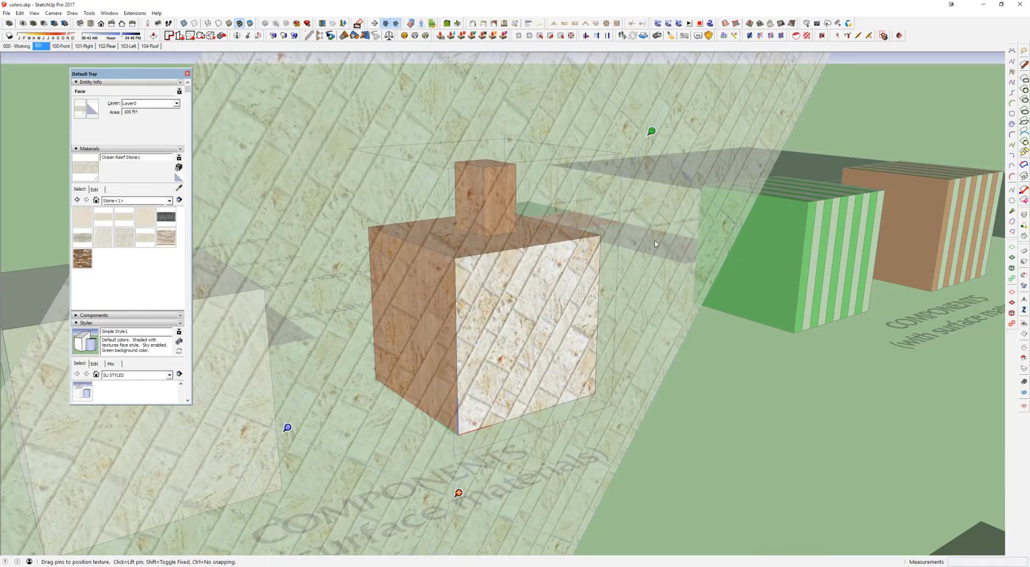
# Discard the texture positioning changes on the cube's front face
pyautogui.moveTo(592, 290); pyautogui.dragTo(583, 296, button='middle')
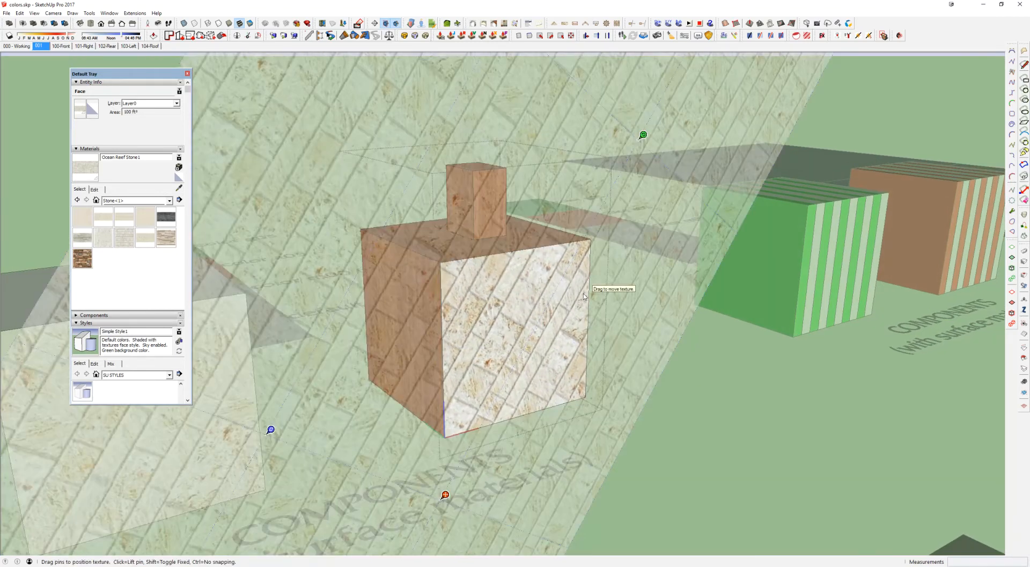
pyautogui.rightClick(644, 294)
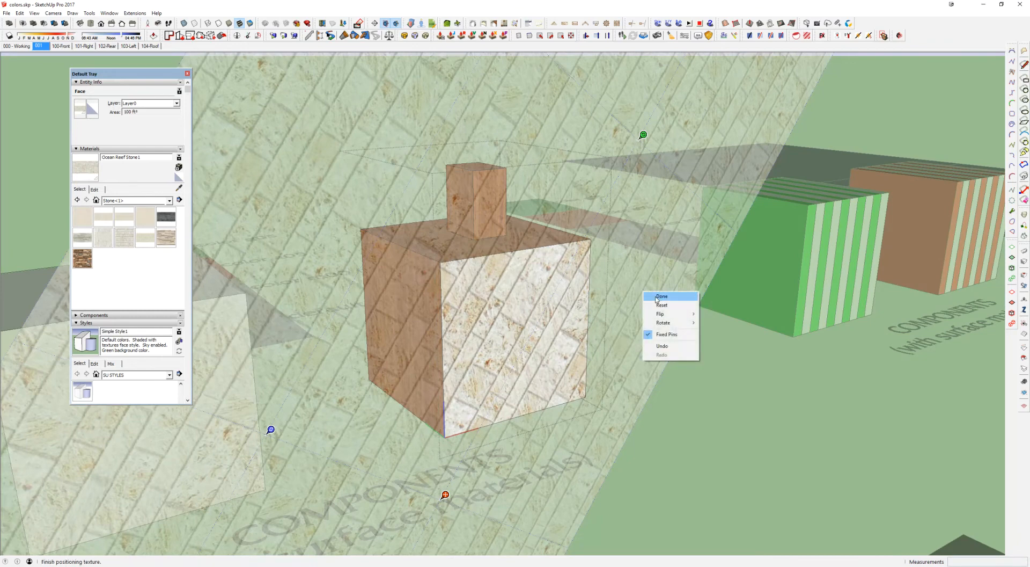
pyautogui.click(604, 278)
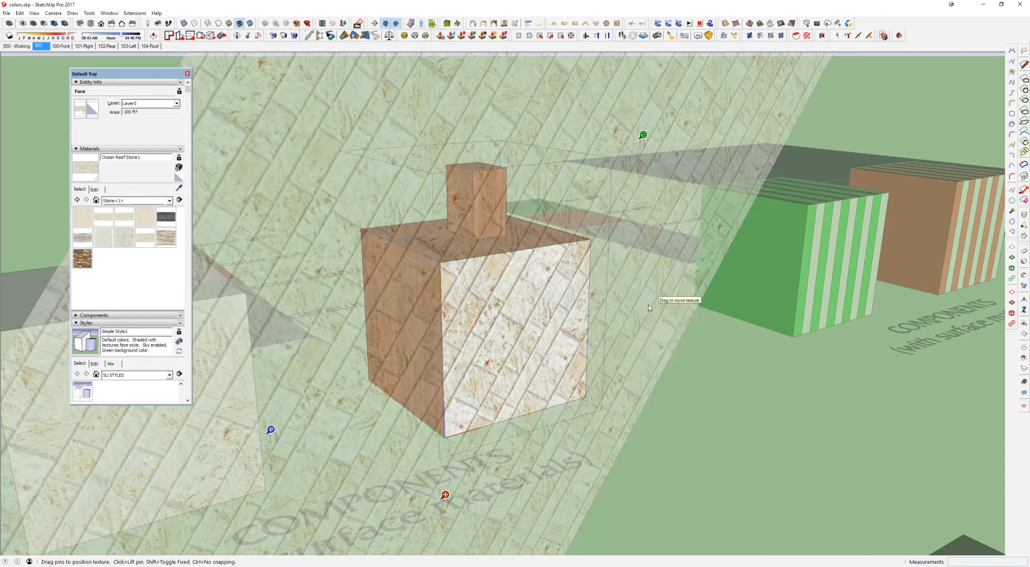
pyautogui.press('Escape')
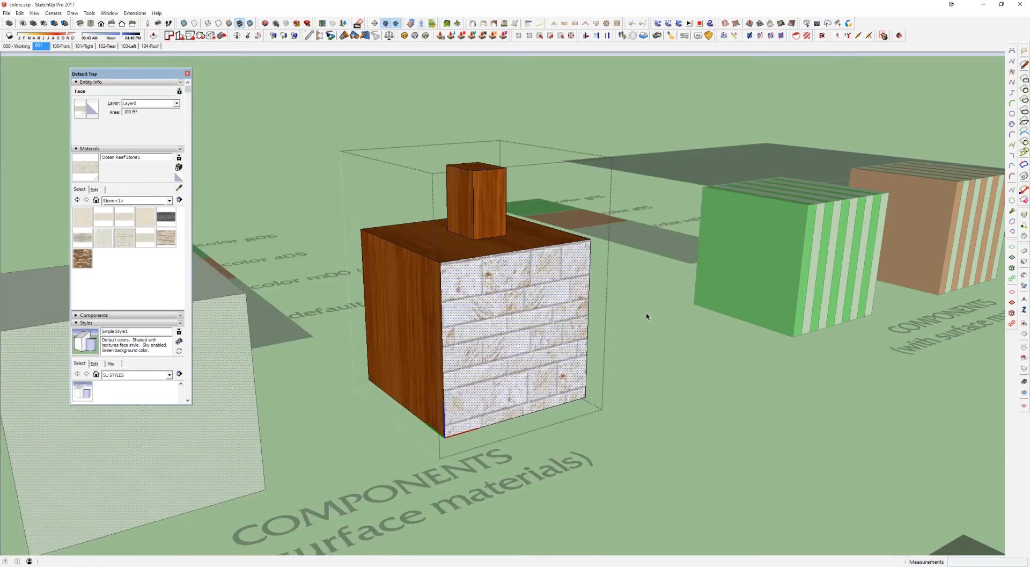
# Reopen texture positioning on the front face, try distorting the stone with the yellow pin and return the pin to its place
pyautogui.rightClick(543, 296)
pyautogui.moveTo(580, 399)
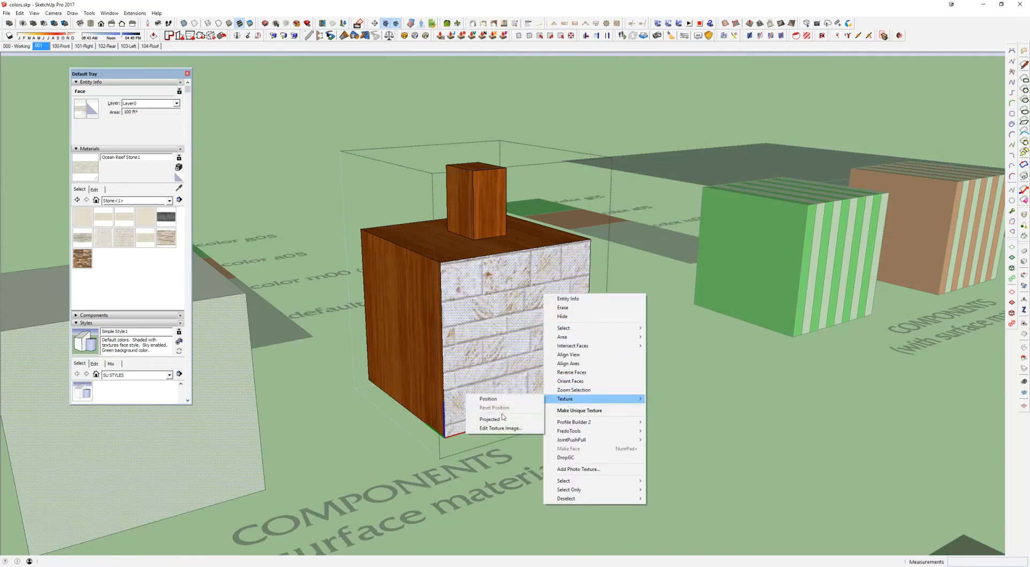
pyautogui.click(488, 398)
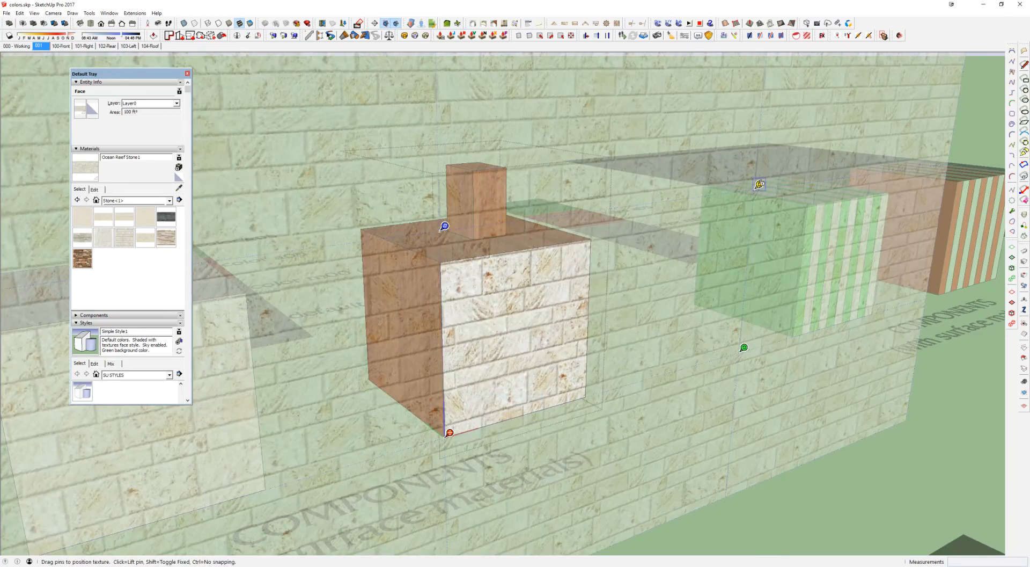
pyautogui.moveTo(760, 184); pyautogui.dragTo(625, 266)
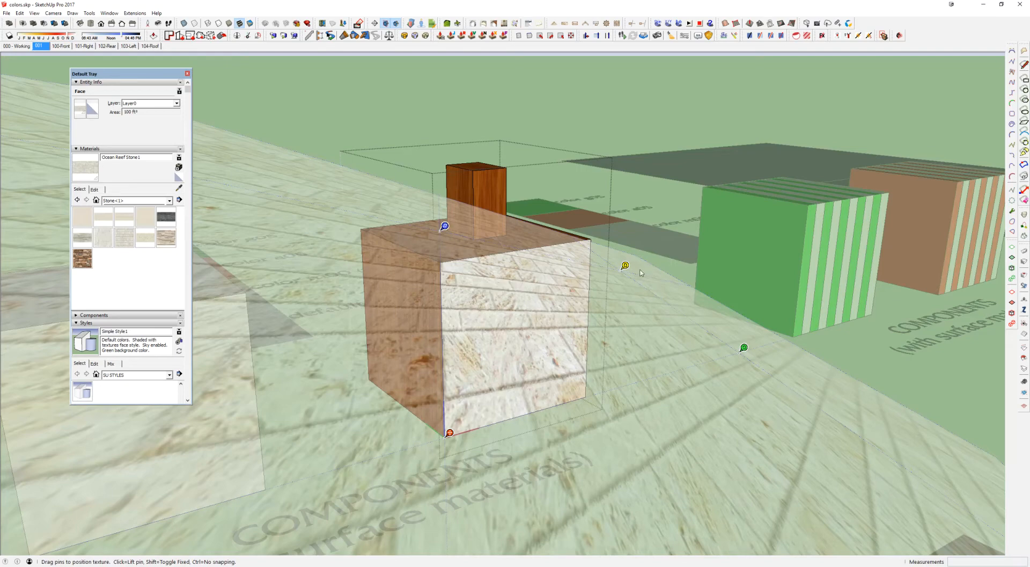
pyautogui.moveTo(625, 266); pyautogui.dragTo(759, 184)
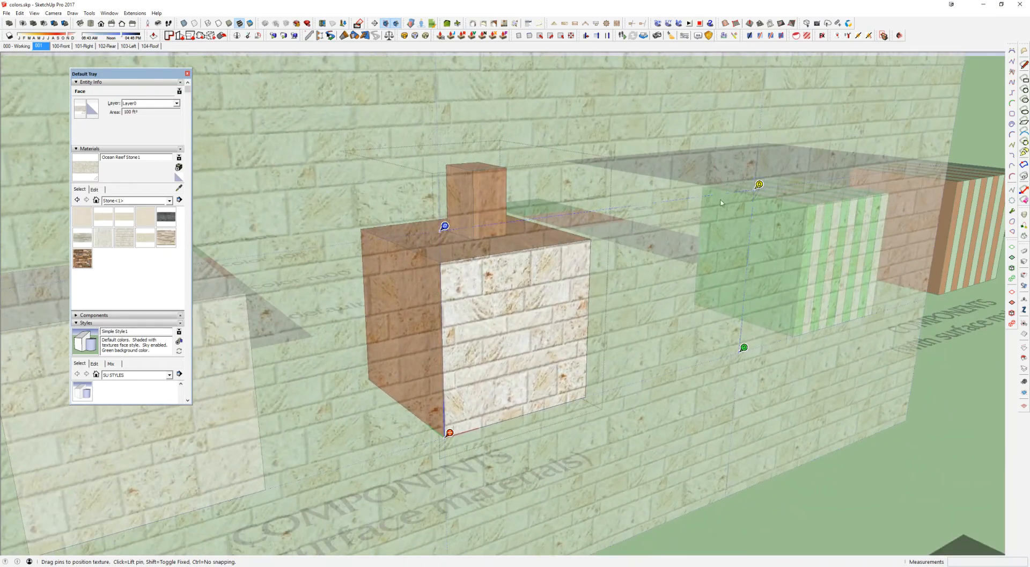
# Try adjusting the stone texture with the blue pin and the red move pin, returning the texture to its original position
pyautogui.moveTo(445, 226)
pyautogui.mouseDown()
pyautogui.moveTo(678, 197)
pyautogui.moveTo(474, 202)
pyautogui.moveTo(594, 191)
pyautogui.moveTo(586, 209)
pyautogui.moveTo(442, 230)
pyautogui.mouseUp()
pyautogui.moveTo(541, 303); pyautogui.dragTo(553, 288)
pyautogui.moveTo(464, 417); pyautogui.dragTo(449, 432)
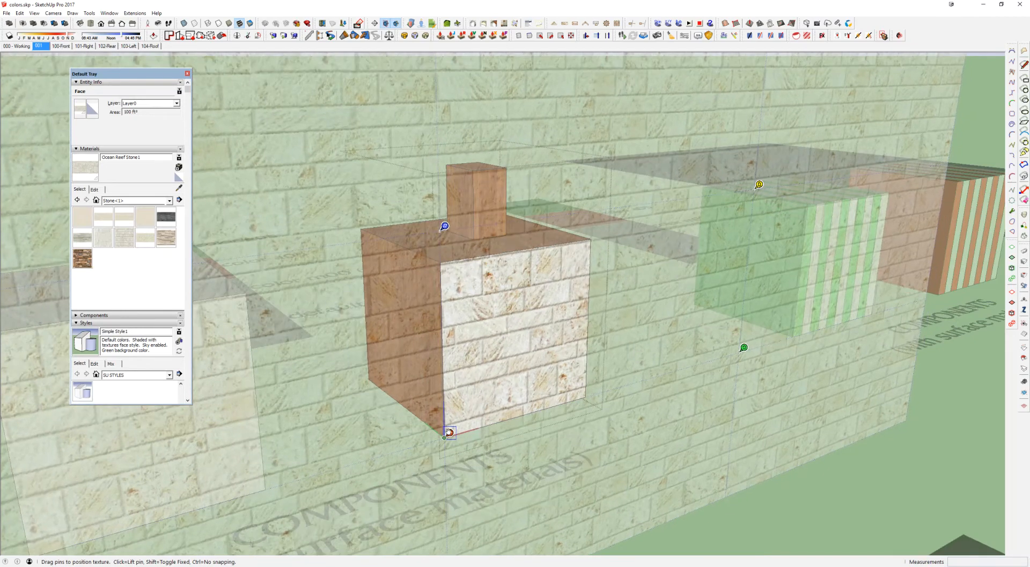
# Turn off Fixed Pins so the texture pins on the front face can be placed freely
pyautogui.rightClick(754, 346)
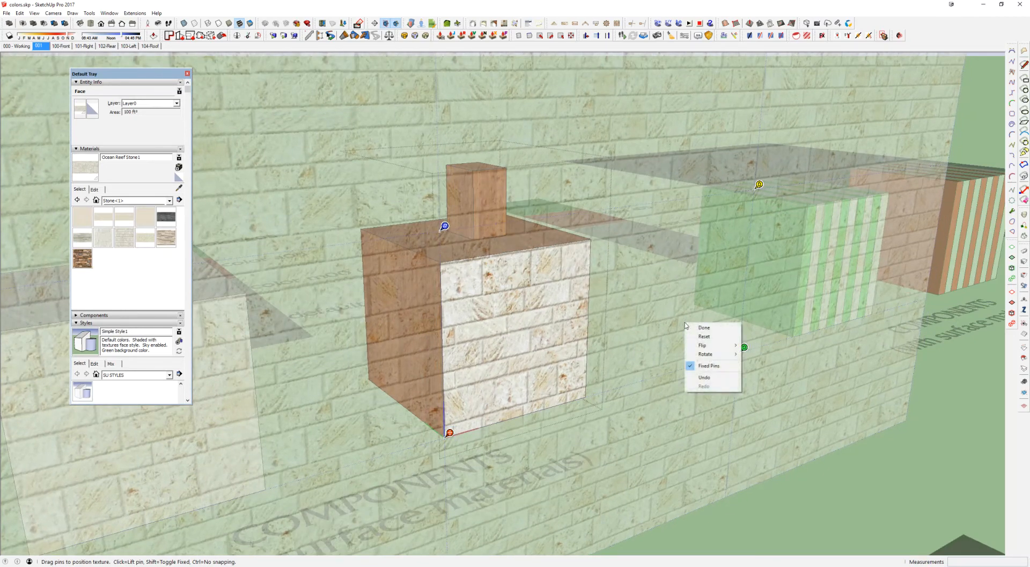
pyautogui.click(704, 367)
pyautogui.scroll(2, 440, 236)
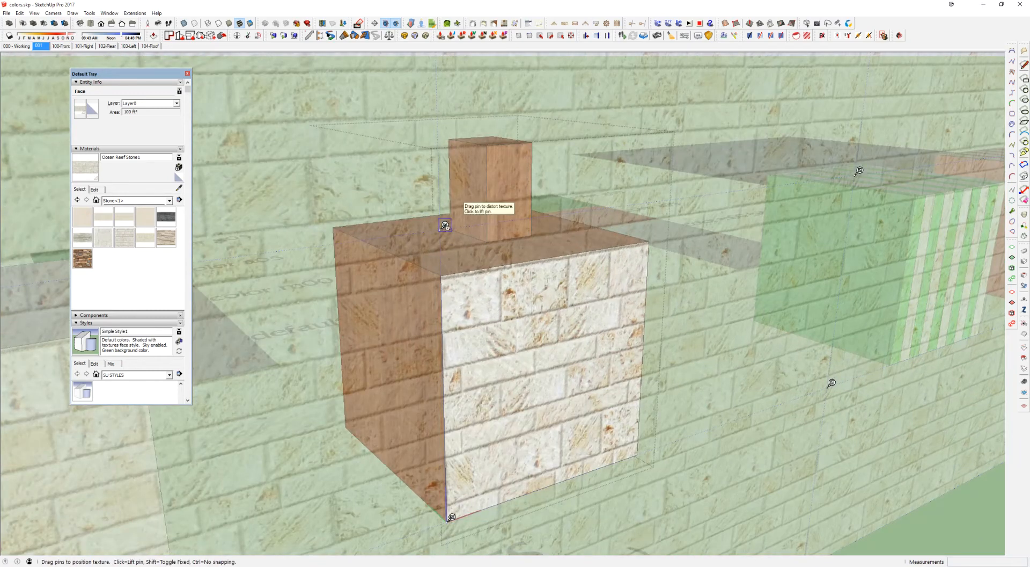
pyautogui.scroll(-2, 445, 225)
pyautogui.moveTo(445, 225)
pyautogui.mouseDown()
pyautogui.moveTo(411, 183)
pyautogui.moveTo(320, 156)
pyautogui.moveTo(301, 260)
pyautogui.moveTo(350, 280)
pyautogui.moveTo(396, 157)
pyautogui.moveTo(444, 119)
pyautogui.moveTo(510, 92)
pyautogui.moveTo(546, 120)
pyautogui.moveTo(483, 157)
pyautogui.moveTo(447, 222)
pyautogui.mouseUp()
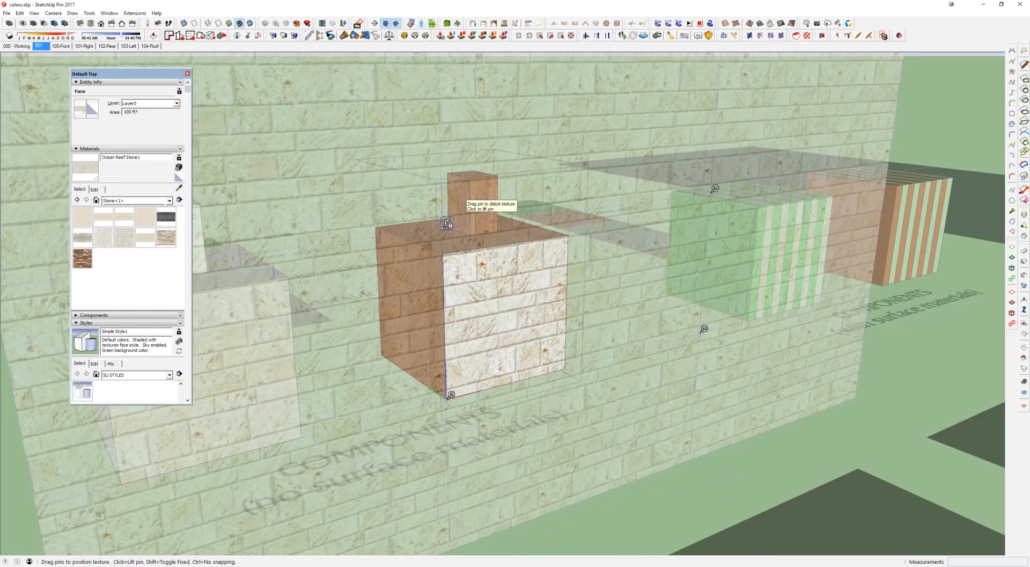
# Lift two texture pins and set them on the upper two corners of a single stone in the second course of the front face
pyautogui.click(448, 223)
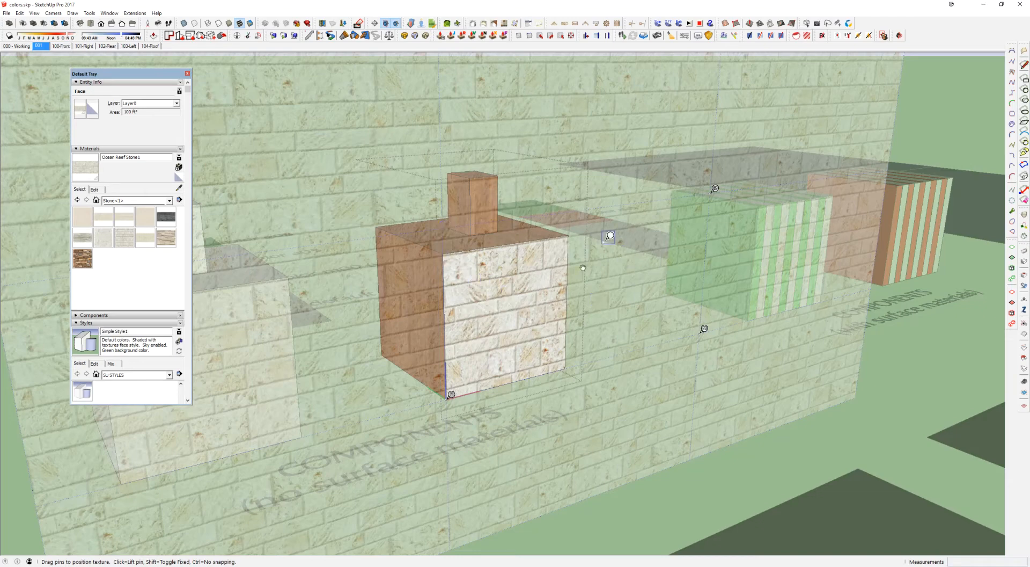
pyautogui.scroll(5, 492, 311)
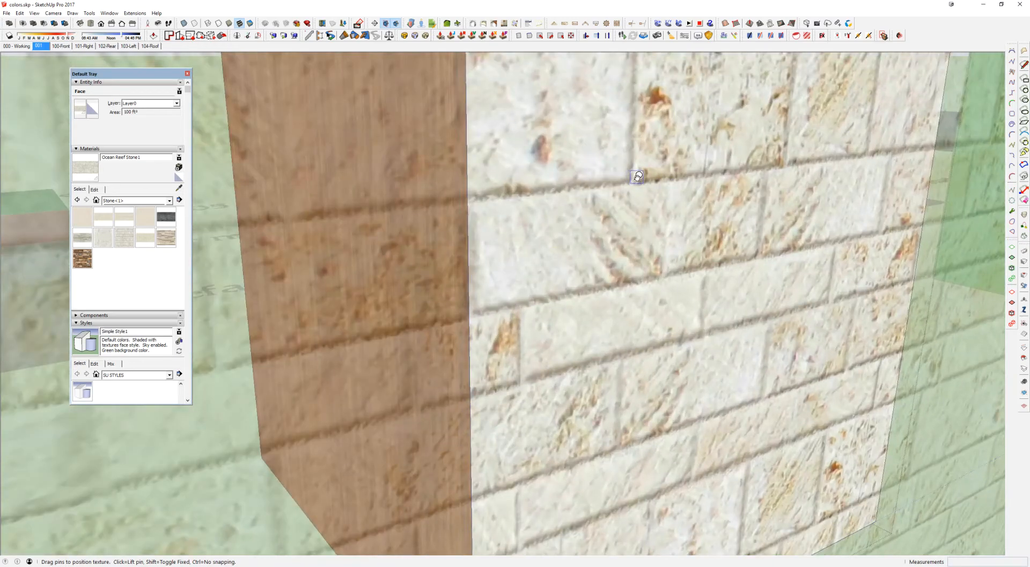
pyautogui.click(637, 176)
pyautogui.scroll(-2, 574, 258)
pyautogui.scroll(-4, 833, 144)
pyautogui.scroll(2, 901, 113)
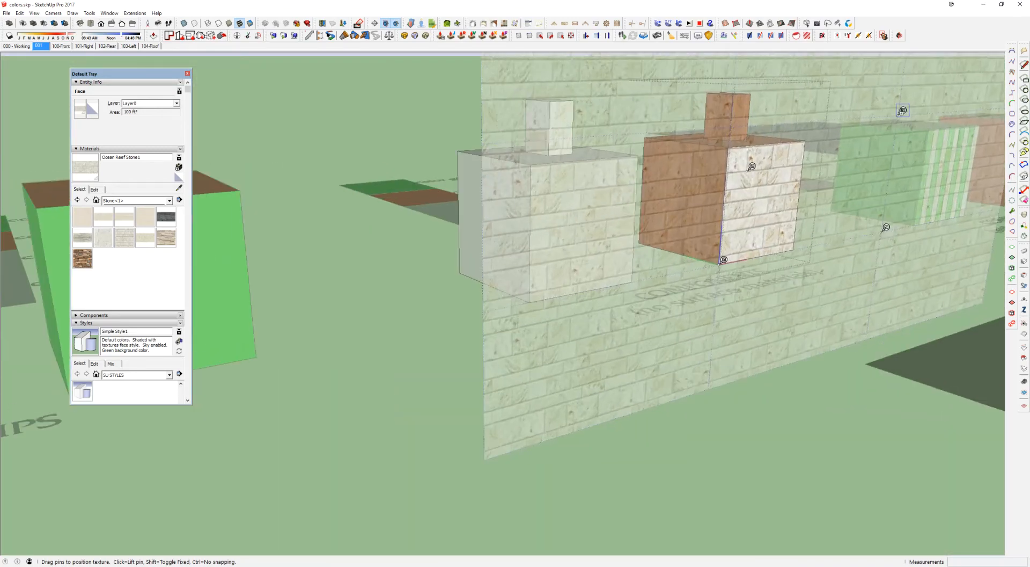
pyautogui.scroll(6, 751, 161)
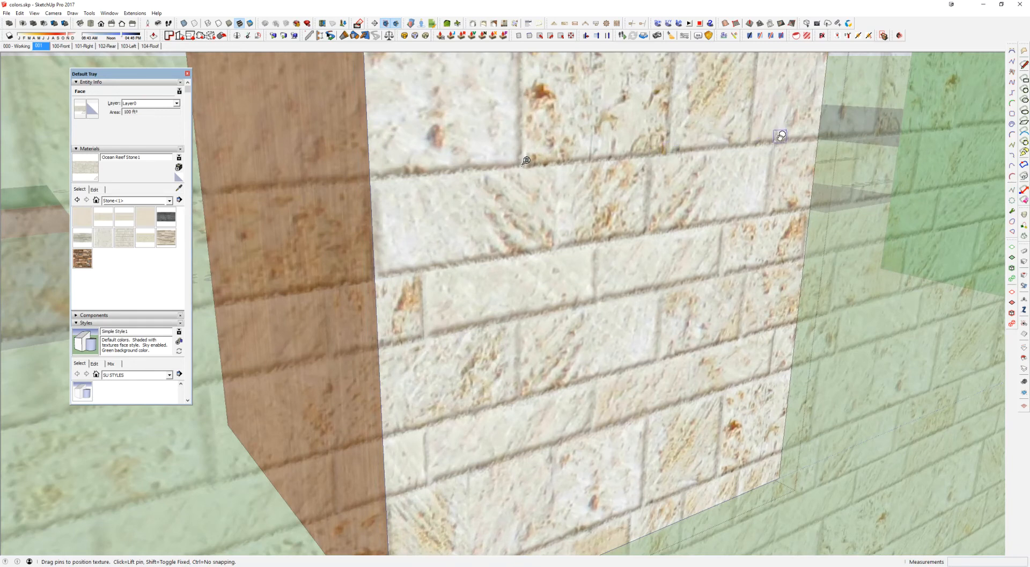
pyautogui.click(527, 160)
pyautogui.click(652, 153)
pyautogui.scroll(-3, 645, 174)
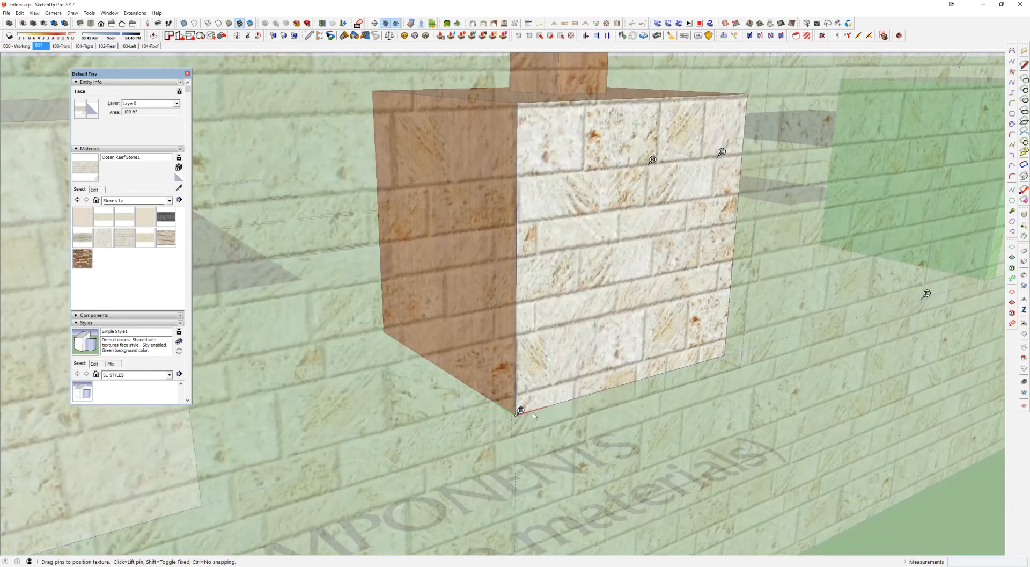
# Lift the remaining two texture pins and set them on the lower two corners of the same stone in the second course
pyautogui.click(520, 411)
pyautogui.scroll(3, 639, 212)
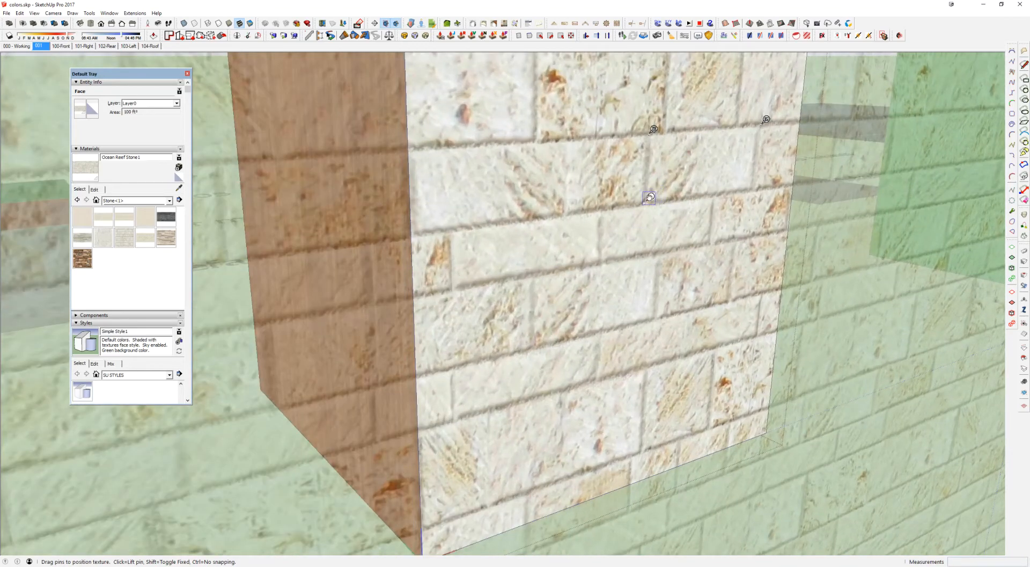
pyautogui.click(651, 198)
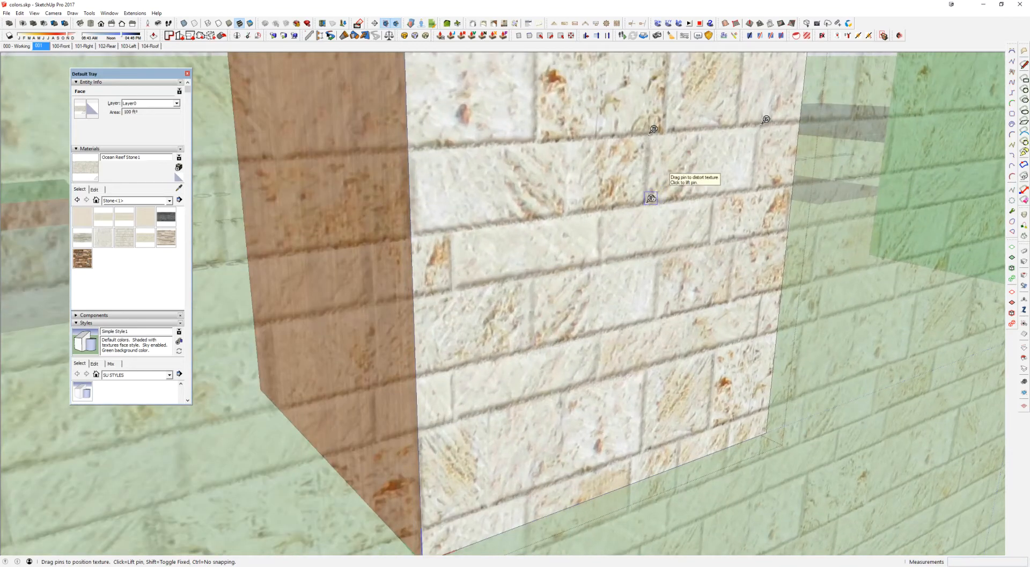
pyautogui.scroll(-3, 651, 198)
pyautogui.click(920, 287)
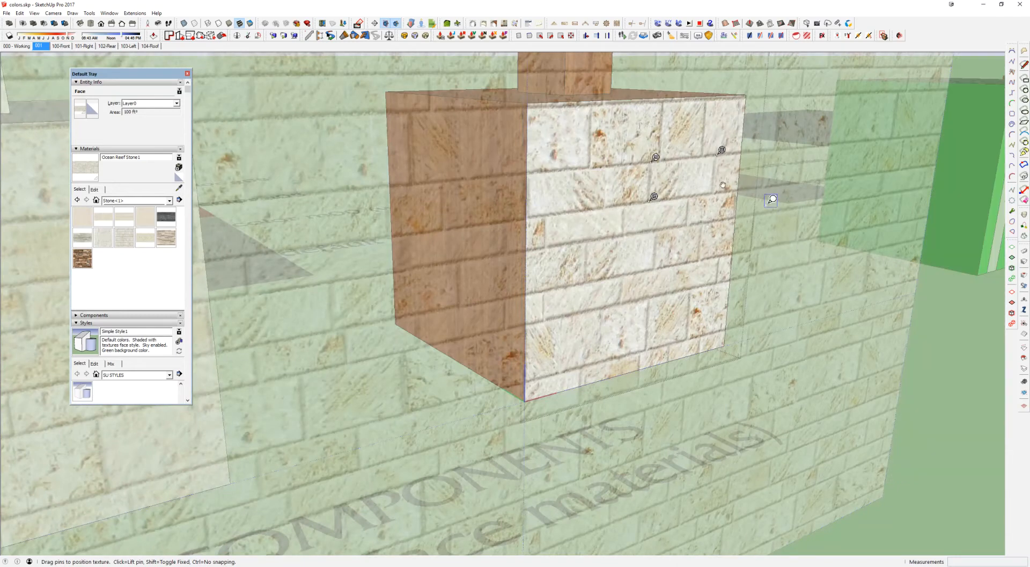
pyautogui.scroll(3, 770, 200)
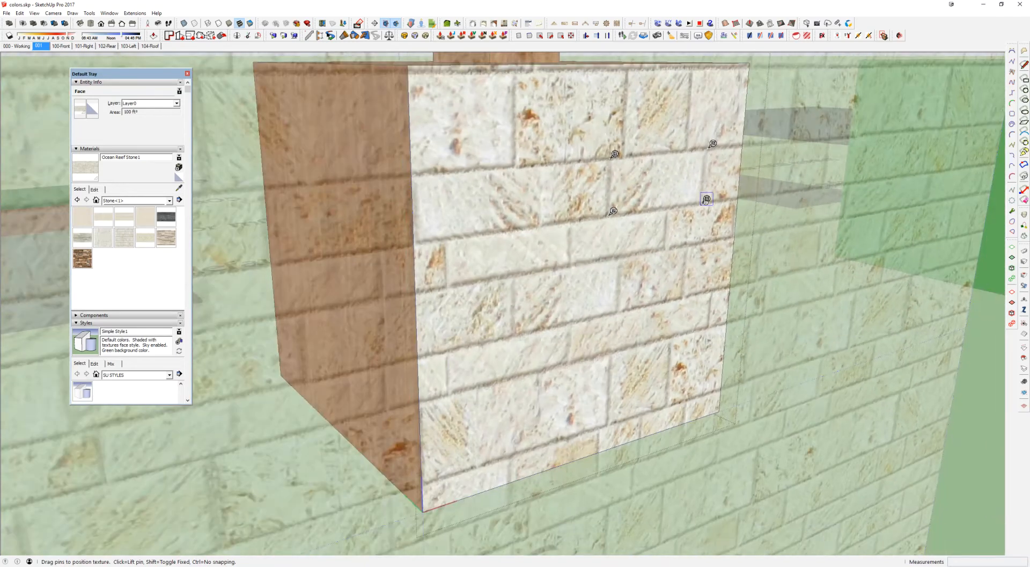
pyautogui.scroll(-3, 707, 198)
pyautogui.click(707, 199)
# Try to stretch the single stone over the whole front face by moving its four pins to the face's corners
pyautogui.moveTo(707, 199); pyautogui.dragTo(724, 406)
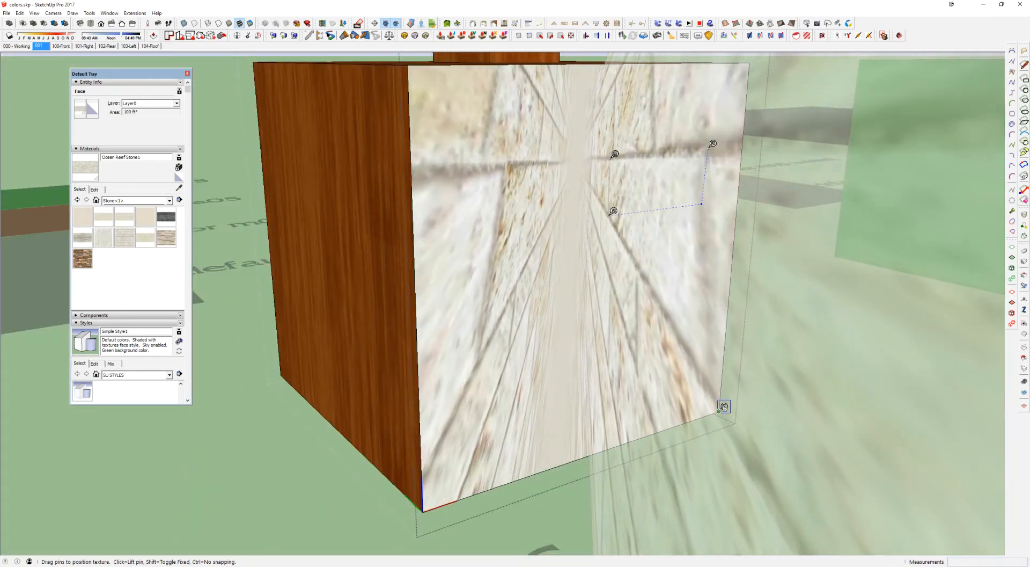
pyautogui.scroll(-4, 712, 162)
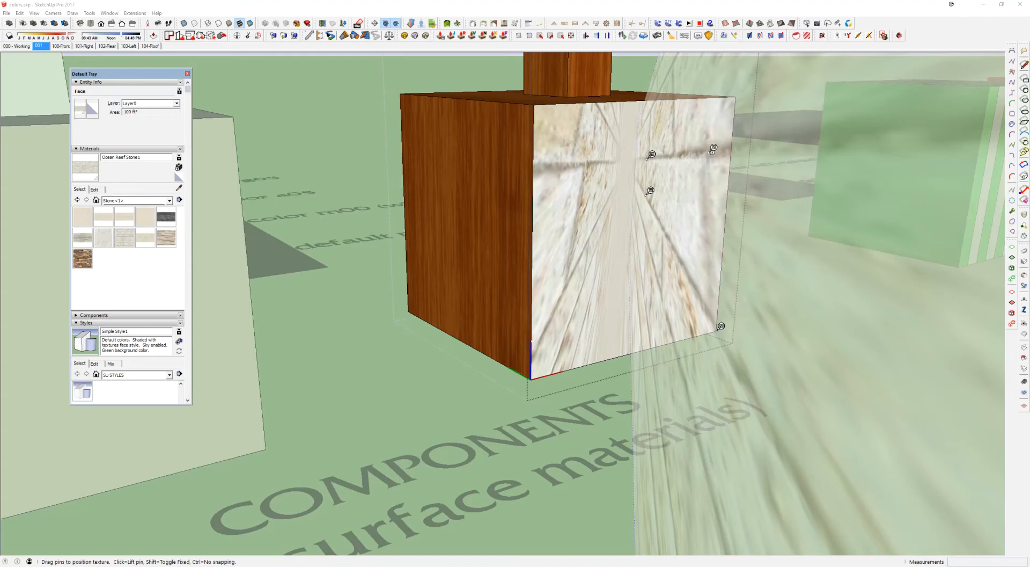
pyautogui.moveTo(713, 149); pyautogui.dragTo(741, 92)
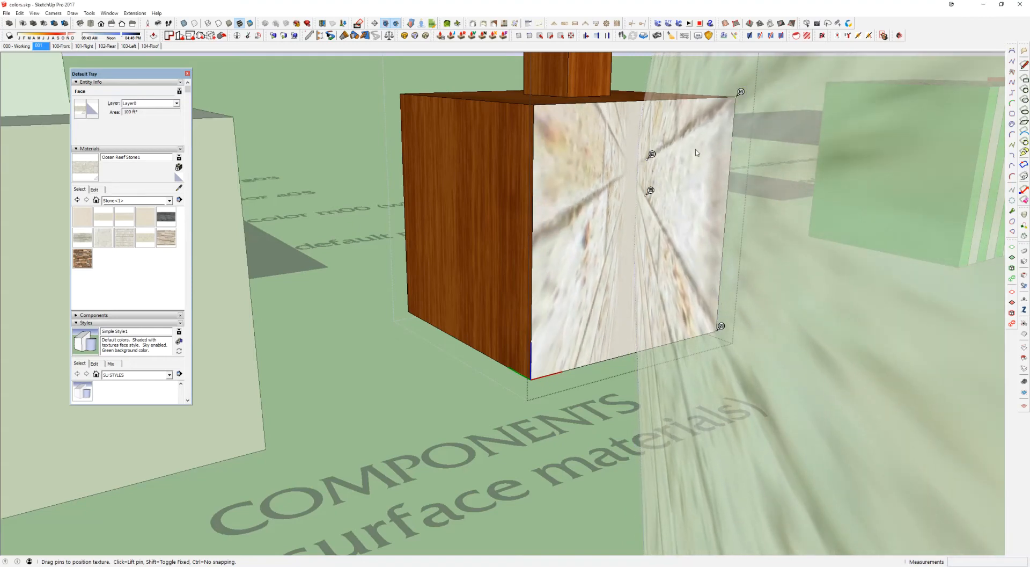
pyautogui.moveTo(651, 154); pyautogui.dragTo(584, 121)
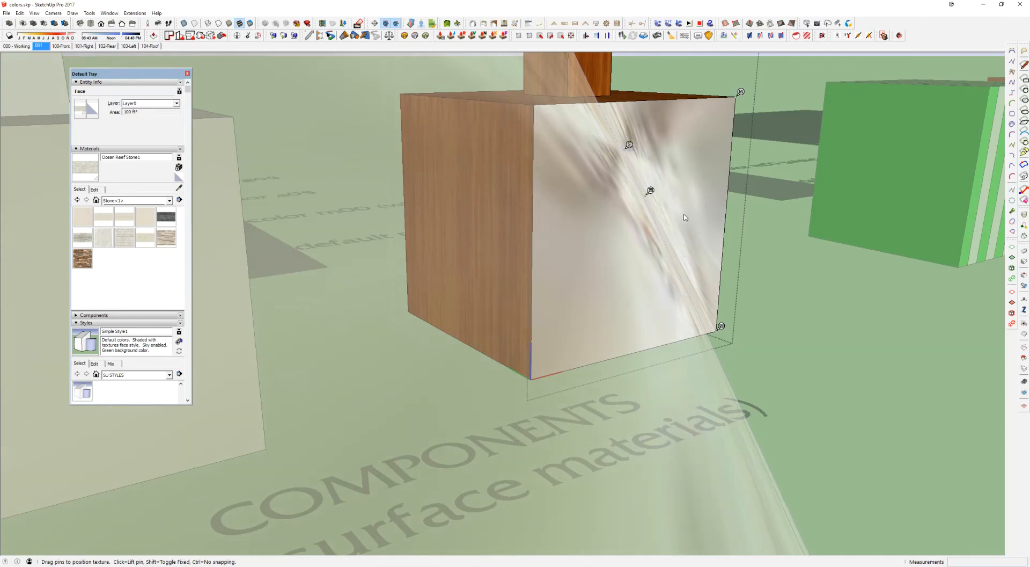
pyautogui.moveTo(651, 194); pyautogui.dragTo(536, 375)
pyautogui.moveTo(629, 145); pyautogui.dragTo(538, 100)
pyautogui.moveTo(534, 101); pyautogui.dragTo(441, 123, button='middle')
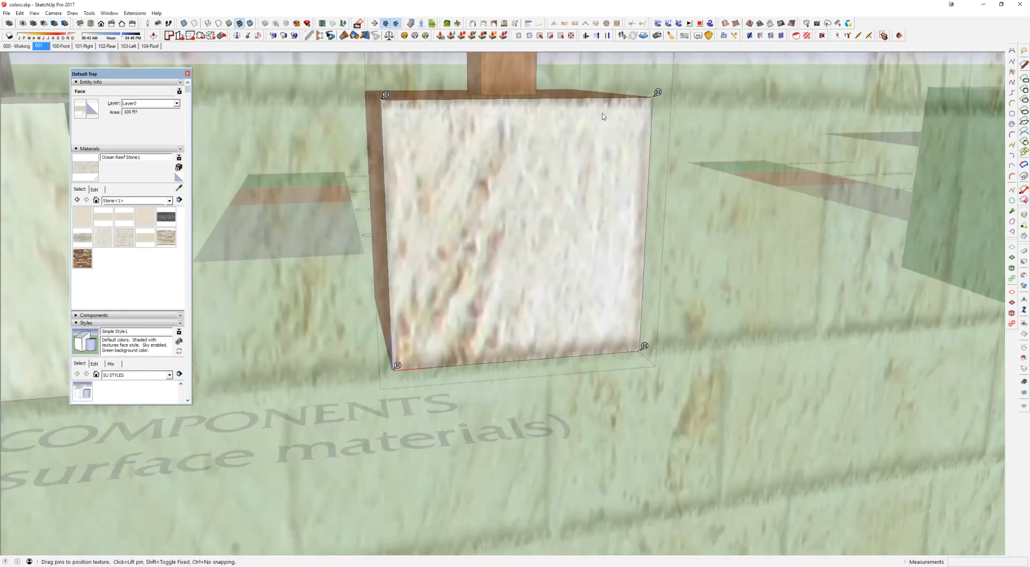
# Cancel the texture positioning on the front face and close the component
pyautogui.scroll(-4, 641, 102)
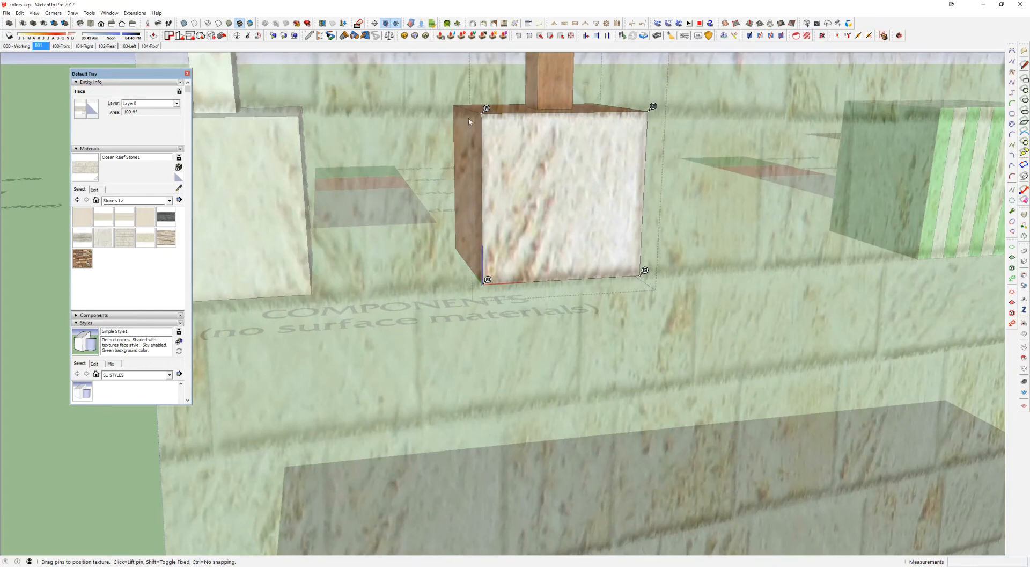
pyautogui.scroll(-5, 540, 248)
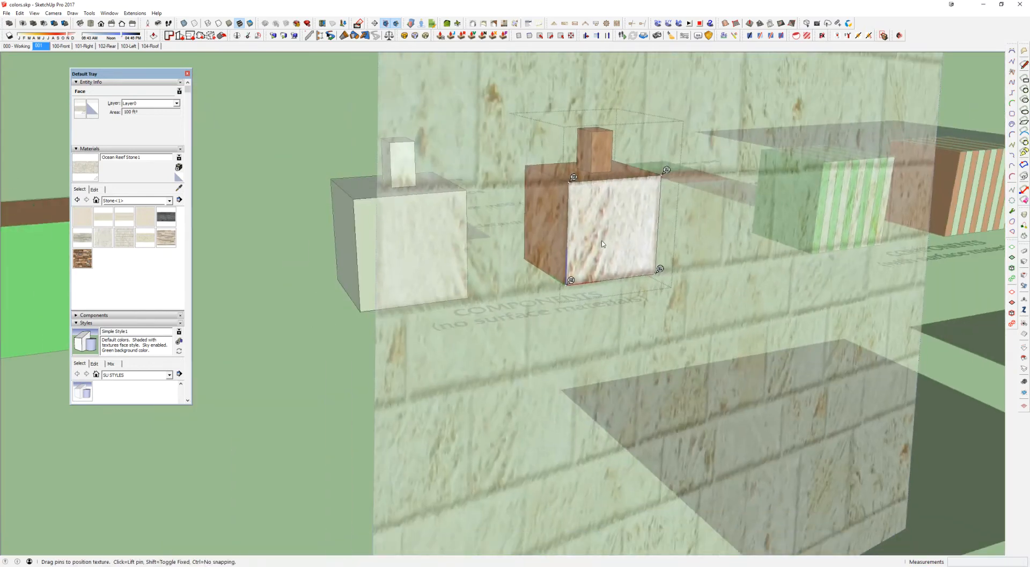
pyautogui.moveTo(602, 244); pyautogui.dragTo(568, 253, button='middle')
pyautogui.scroll(3, 585, 248)
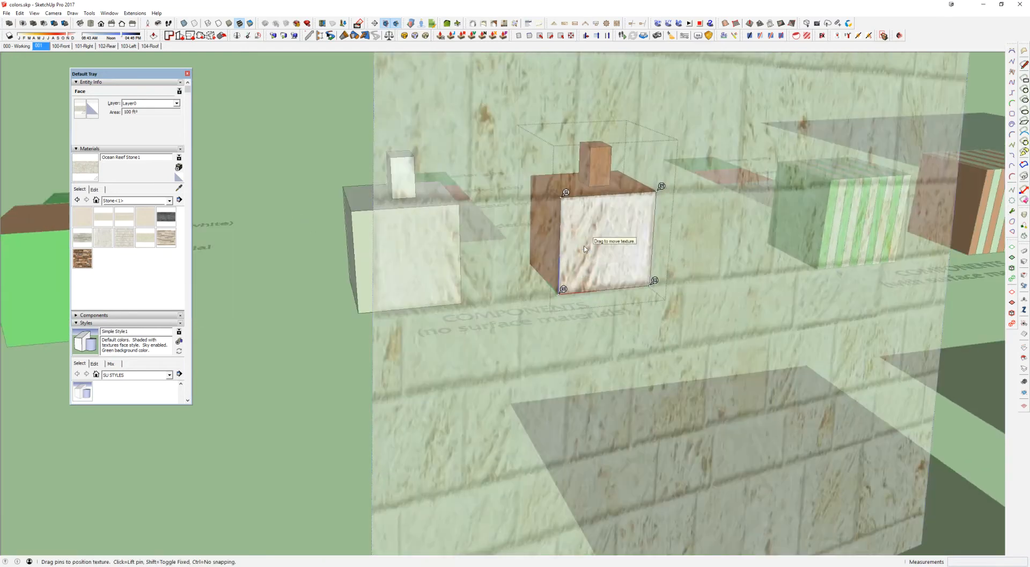
pyautogui.scroll(2, 606, 240)
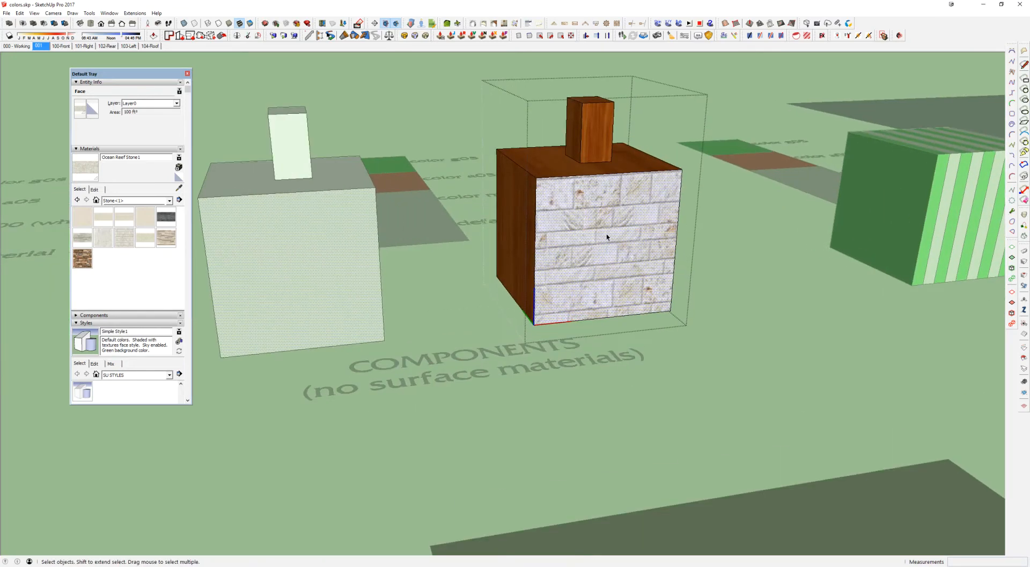
pyautogui.scroll(-4, 607, 236)
pyautogui.press('Escape')
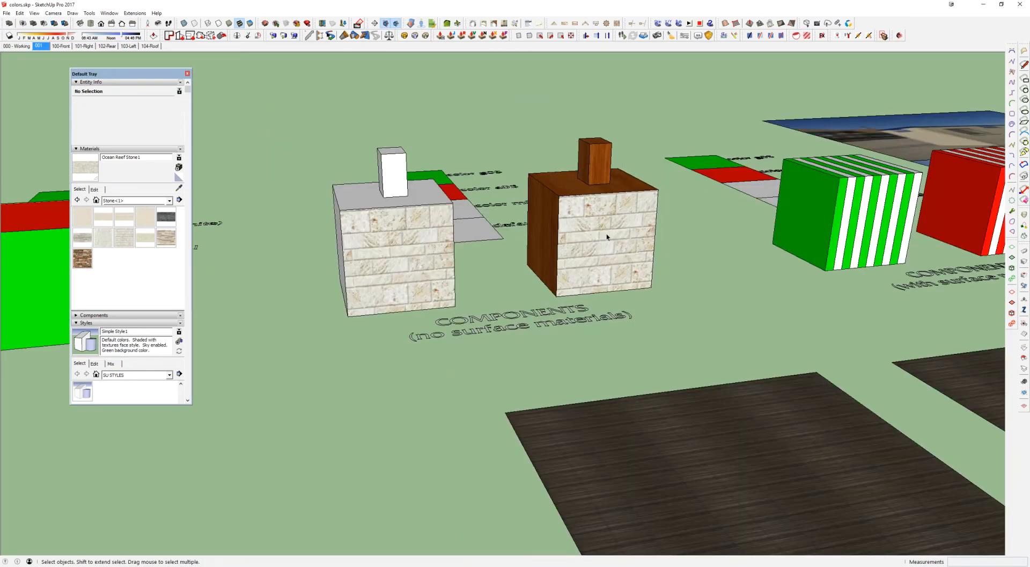
# Examine the two photos of the portable building laid out flat beside the striped components
pyautogui.scroll(-2, 846, 212)
pyautogui.keyDown('shift'); pyautogui.moveTo(848, 210); pyautogui.dragTo(396, 287, button='middle'); pyautogui.keyUp('shift')
pyautogui.moveTo(806, 206); pyautogui.dragTo(562, 282, button='middle')
pyautogui.scroll(-1, 821, 236)
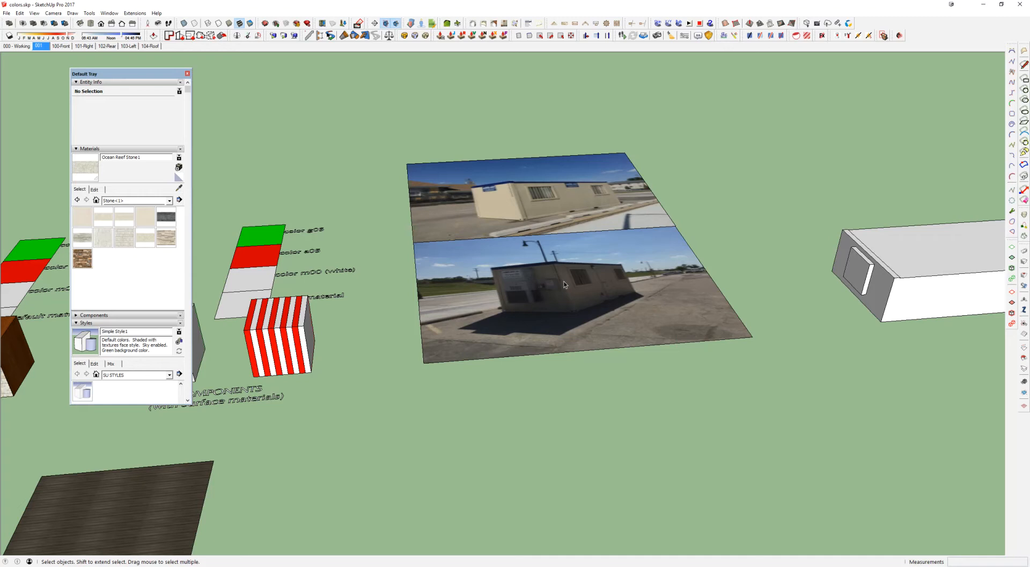
pyautogui.scroll(-1, 603, 291)
pyautogui.moveTo(603, 291); pyautogui.dragTo(587, 318, button='middle')
pyautogui.scroll(4, 587, 318)
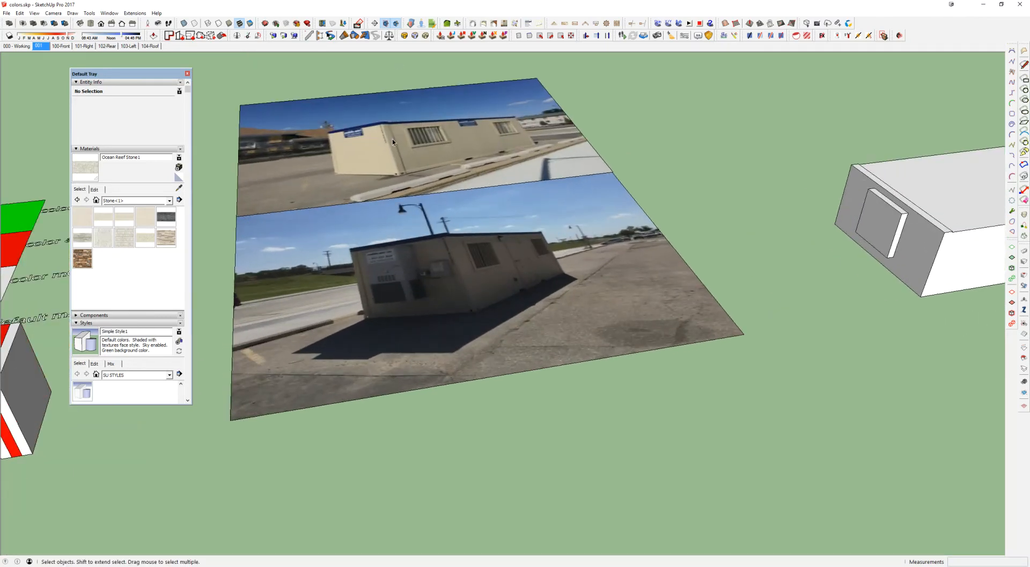
pyautogui.moveTo(393, 140); pyautogui.dragTo(396, 174, button='middle')
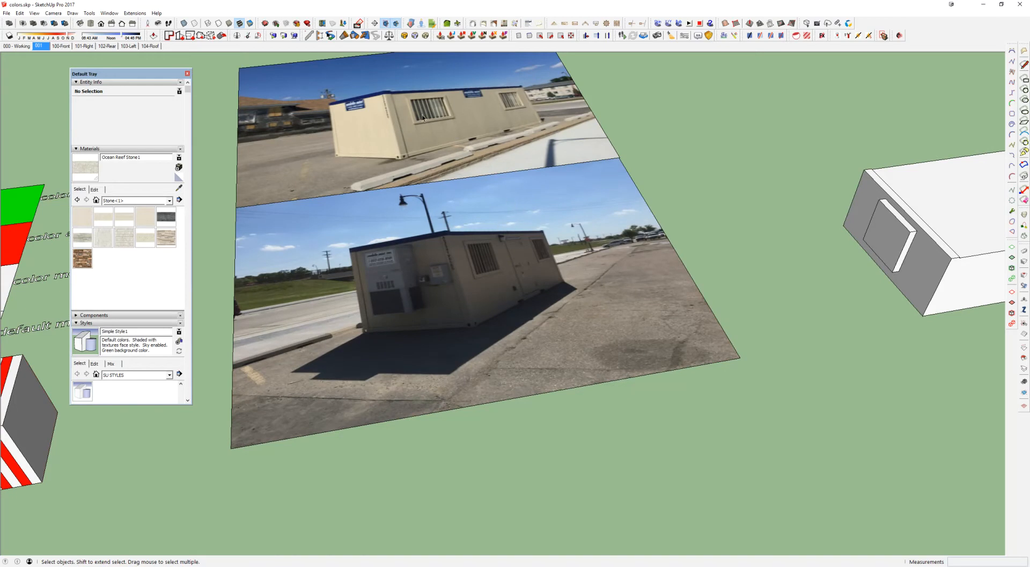
pyautogui.moveTo(519, 198); pyautogui.dragTo(525, 236, button='middle')
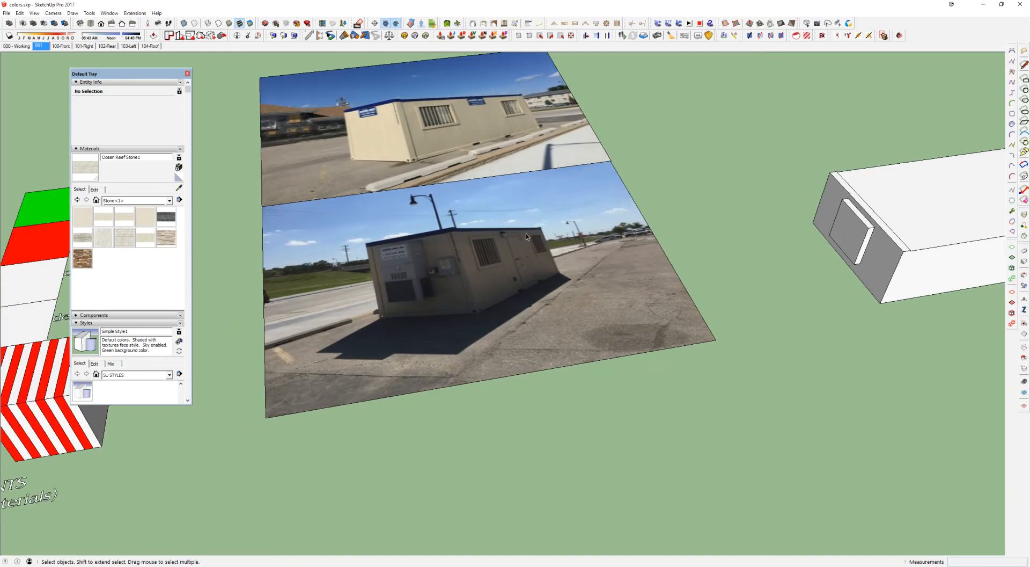
# Sample the NE corner photo material from the photo showing the shaded side of the portable building
pyautogui.click(493, 270)
pyautogui.press('b')
pyautogui.press('alt')
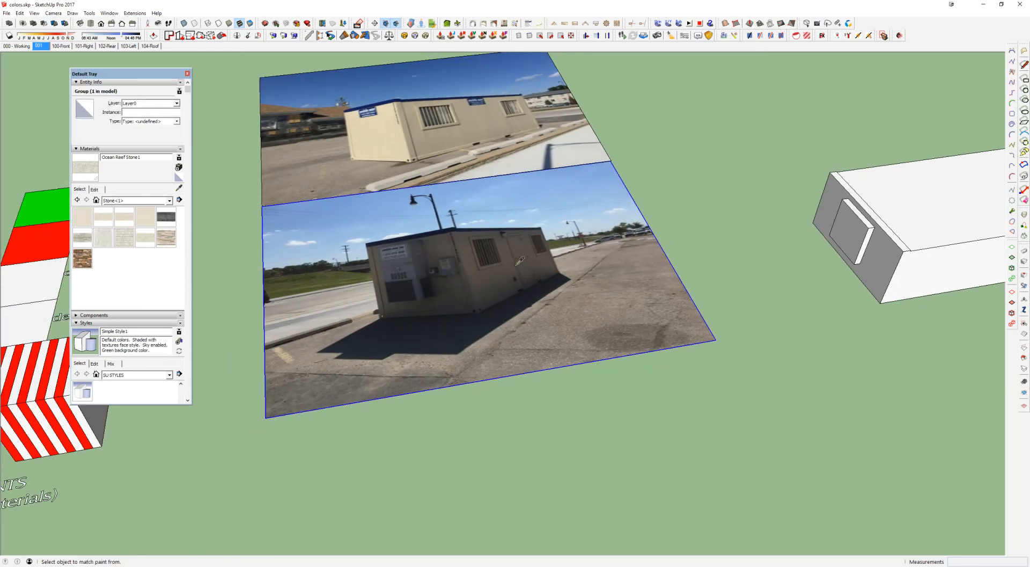
pyautogui.keyDown('alt'); pyautogui.click(506, 242); pyautogui.keyUp('alt')
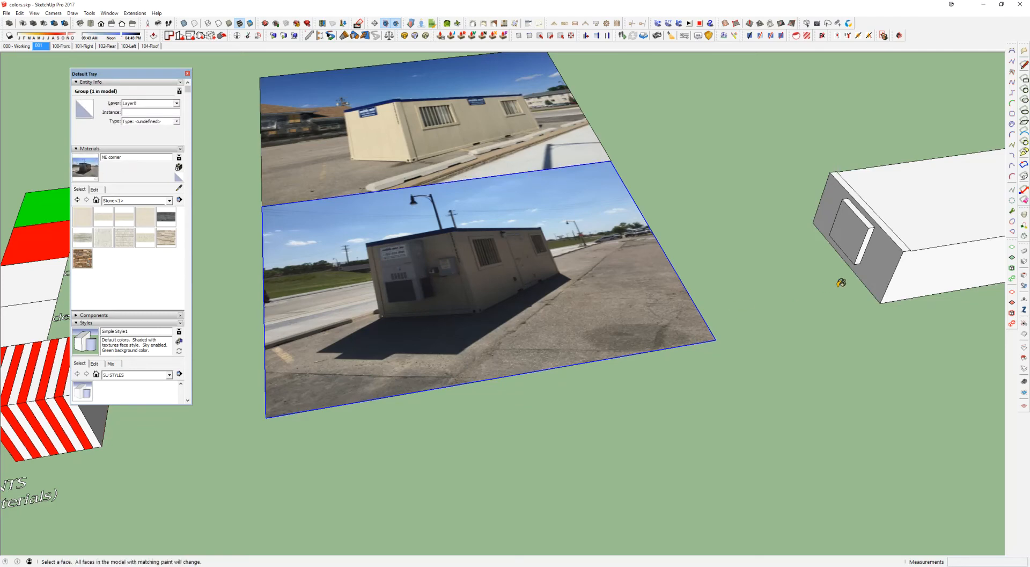
pyautogui.moveTo(778, 280); pyautogui.dragTo(684, 220, button='middle')
pyautogui.moveTo(439, 345); pyautogui.dragTo(474, 260, button='middle')
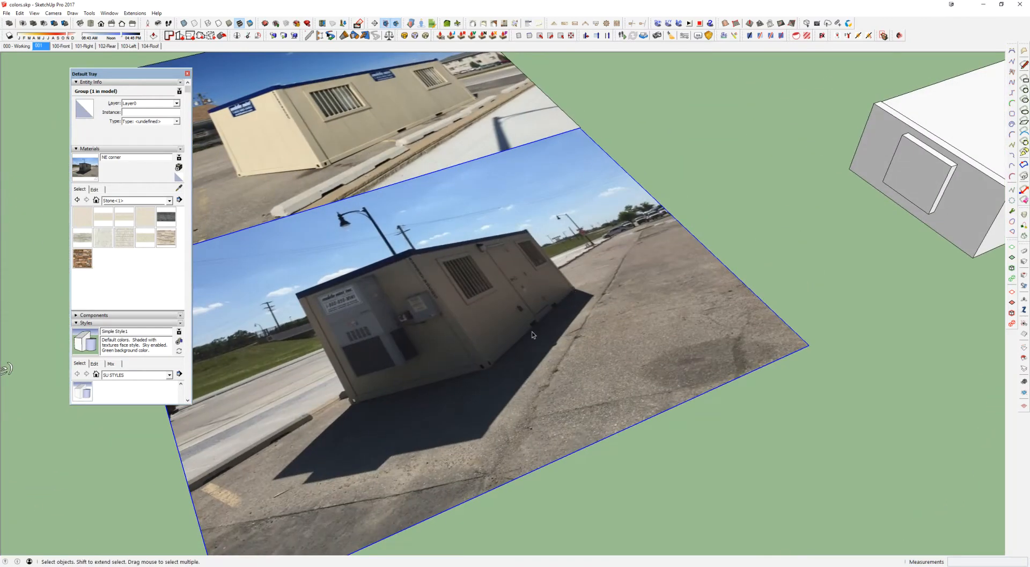
pyautogui.scroll(-1, 554, 283)
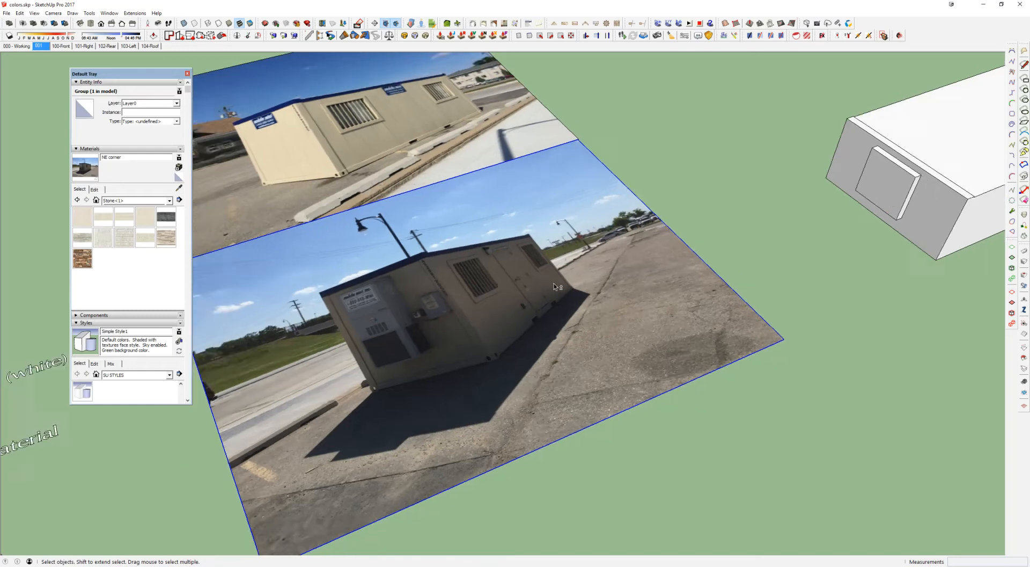
# Open the white building model for editing and paint its long side face with the NE corner material
pyautogui.keyDown('shift'); pyautogui.moveTo(858, 225); pyautogui.dragTo(505, 290, button='middle'); pyautogui.keyUp('shift')
pyautogui.scroll(5, 697, 257)
pyautogui.moveTo(601, 267); pyautogui.dragTo(641, 191, button='middle')
pyautogui.scroll(-2, 642, 191)
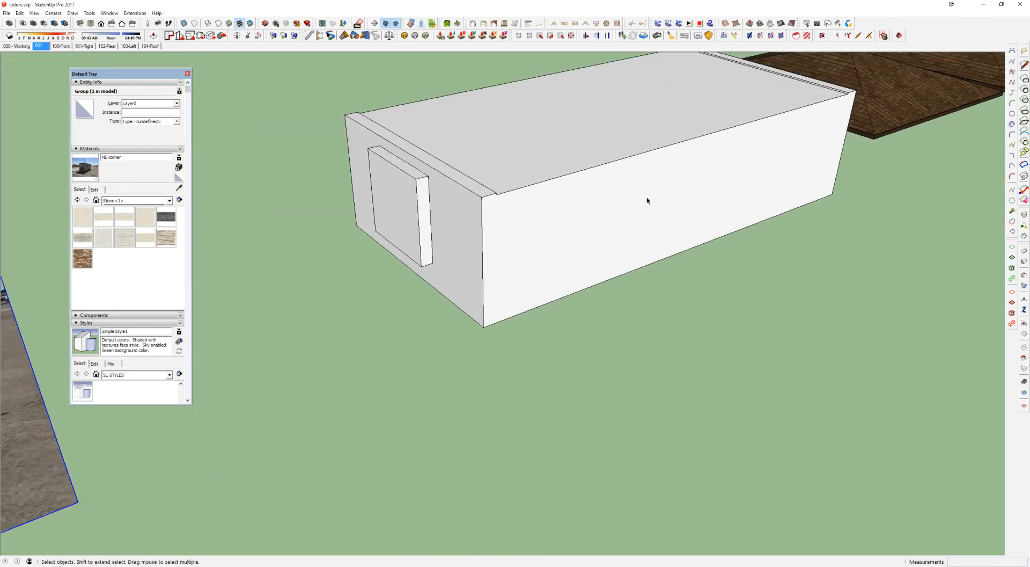
pyautogui.doubleClick(646, 200)
pyautogui.click(634, 191)
pyautogui.press('b')
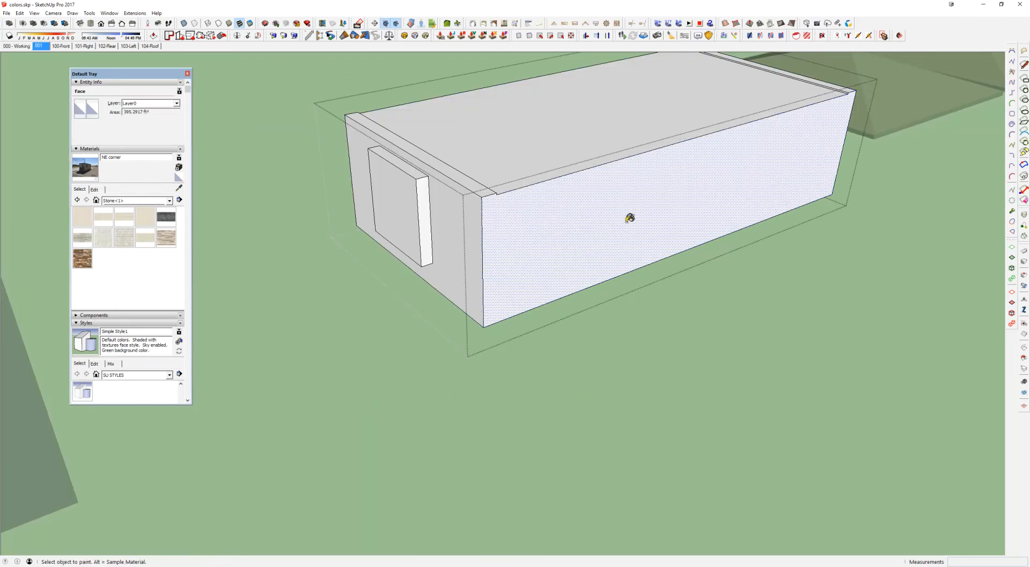
pyautogui.click(674, 229)
pyautogui.moveTo(696, 196); pyautogui.dragTo(646, 207, button='middle')
pyautogui.scroll(-2, 645, 207)
pyautogui.press('space')
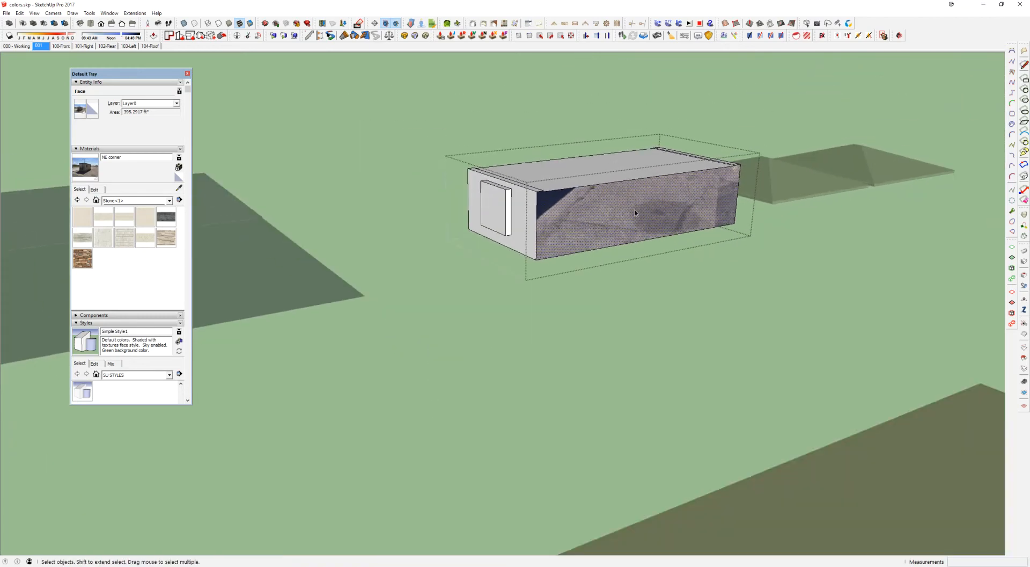
# Start positioning the NE corner photo texture on the painted long side face
pyautogui.rightClick(632, 212)
pyautogui.moveTo(655, 314)
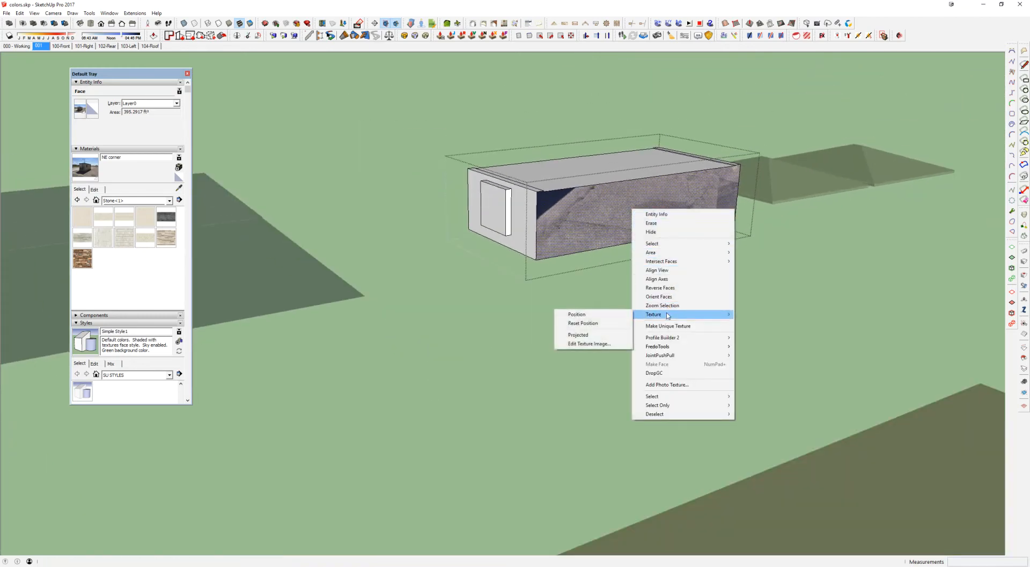
pyautogui.click(610, 317)
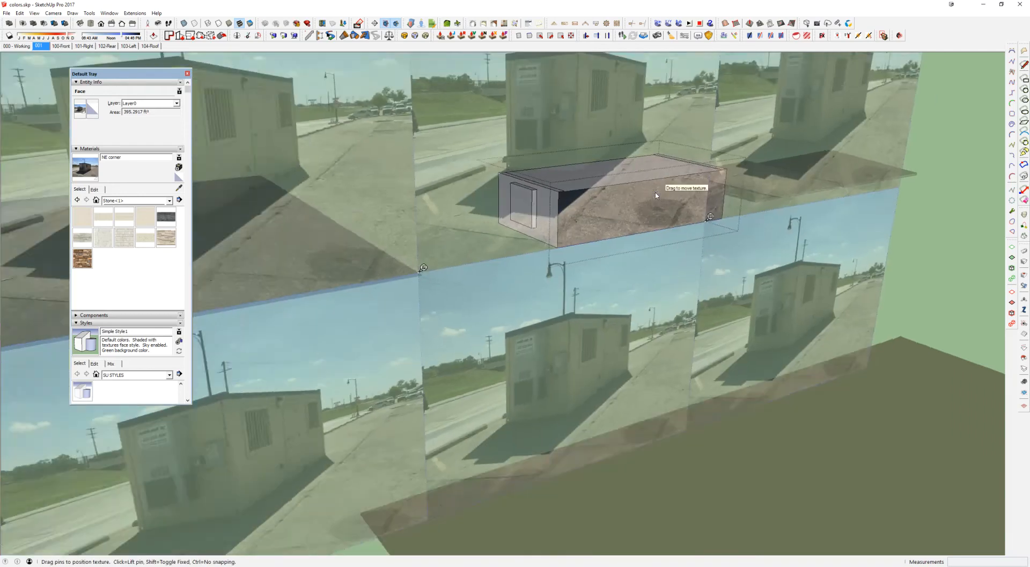
pyautogui.scroll(-3, 623, 204)
pyautogui.scroll(2, 645, 198)
pyautogui.moveTo(644, 198); pyautogui.dragTo(522, 77, button='middle')
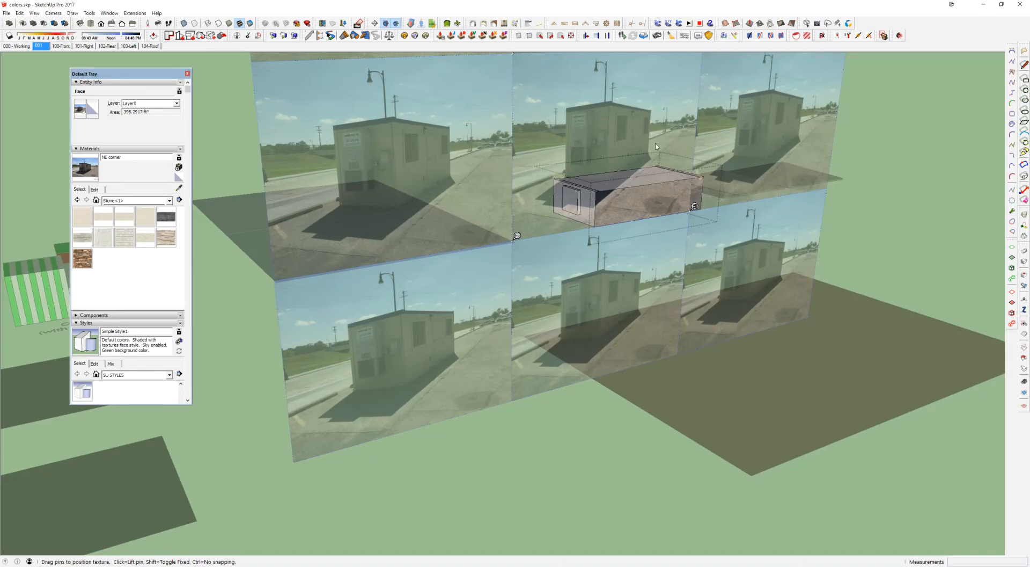
pyautogui.scroll(6, 669, 190)
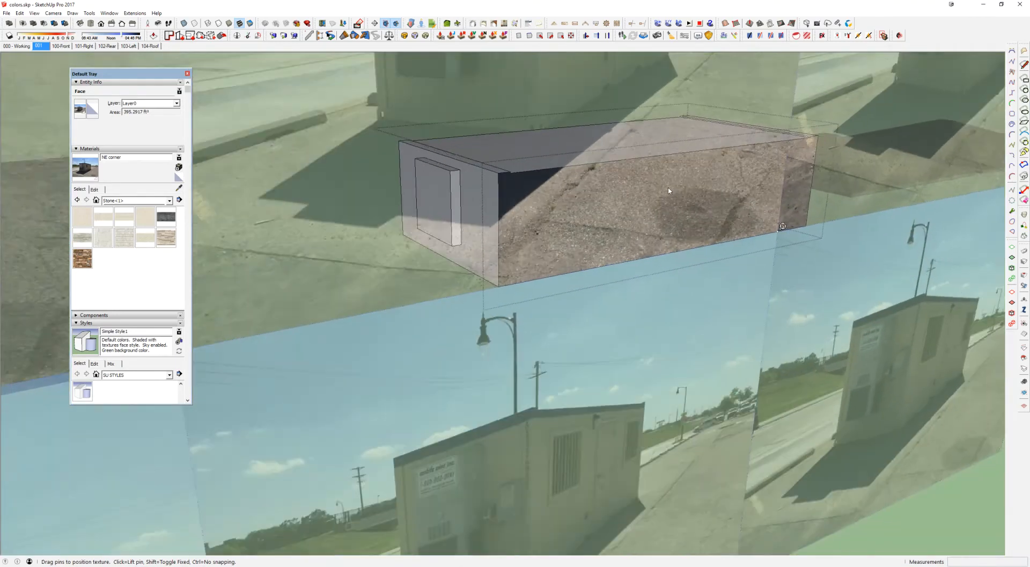
pyautogui.scroll(-5, 668, 190)
pyautogui.scroll(4, 646, 248)
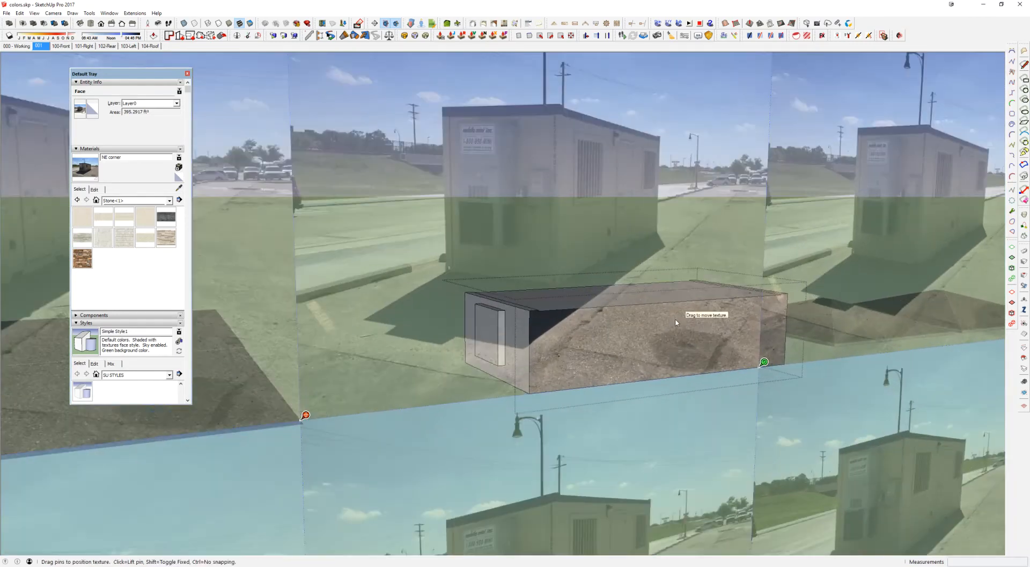
pyautogui.scroll(-4, 676, 322)
pyautogui.scroll(4, 755, 114)
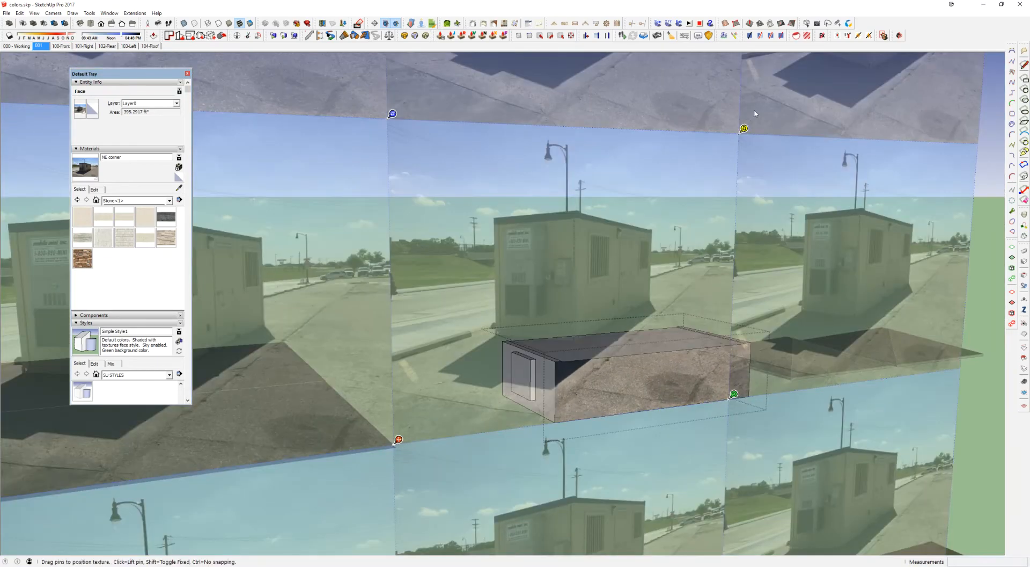
# Turn off Fixed Pins and set the yellow pin on the far upper corner of the building's long wall in the photo
pyautogui.rightClick(707, 170)
pyautogui.click(720, 212)
pyautogui.click(744, 130)
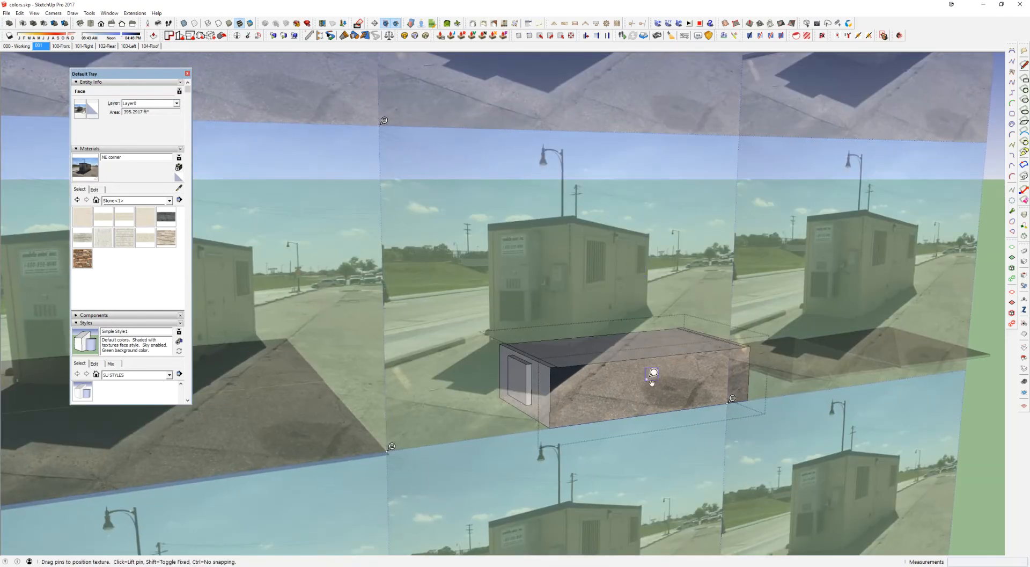
pyautogui.scroll(3, 650, 348)
pyautogui.scroll(5, 646, 321)
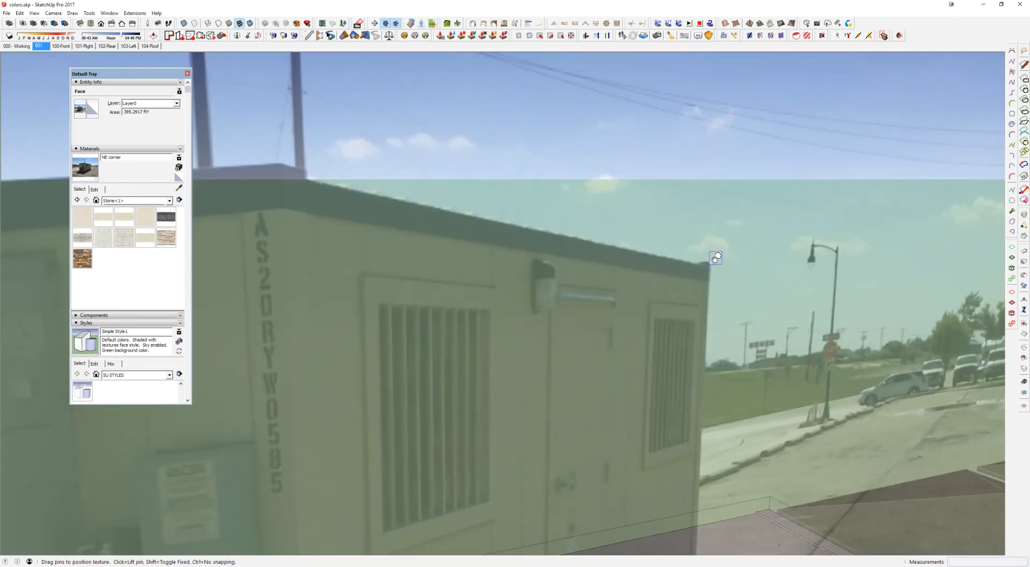
pyautogui.click(716, 259)
# Turn Fixed Pins off again and set the blue pin on the near upper corner of the photographed long wall
pyautogui.scroll(-3, 715, 259)
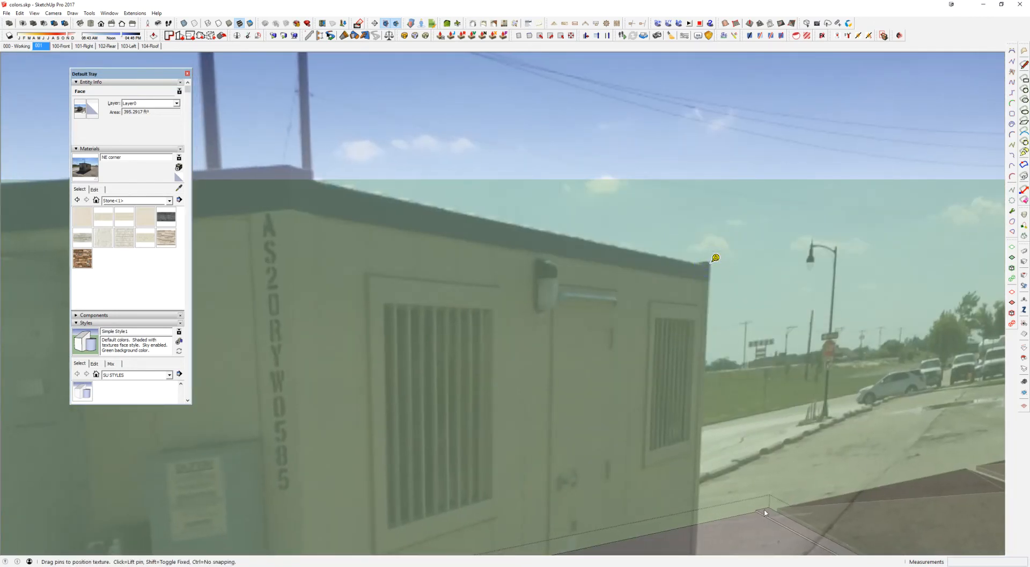
pyautogui.scroll(-7, 755, 509)
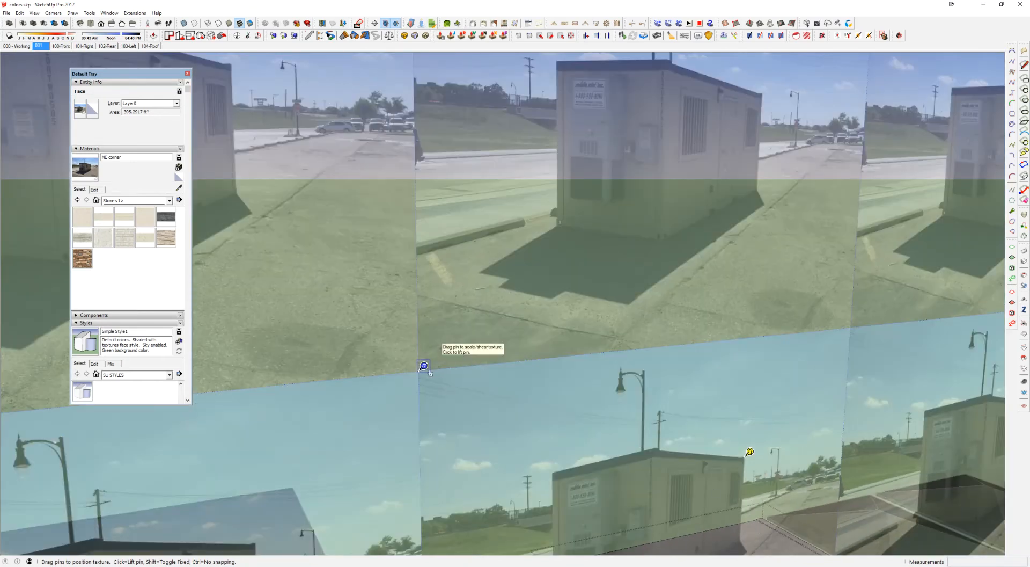
pyautogui.rightClick(450, 389)
pyautogui.click(472, 433)
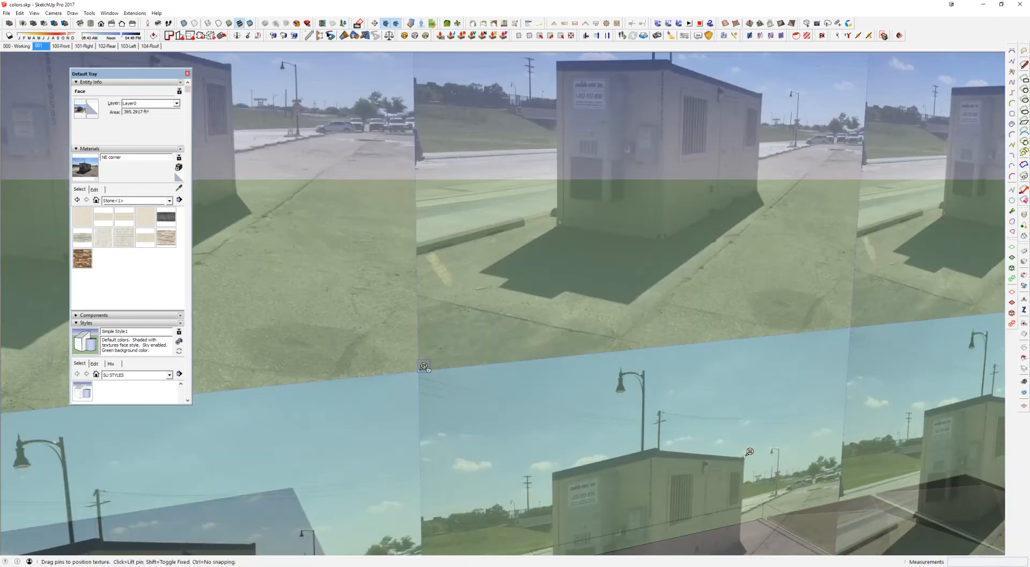
pyautogui.click(428, 368)
pyautogui.scroll(8, 747, 538)
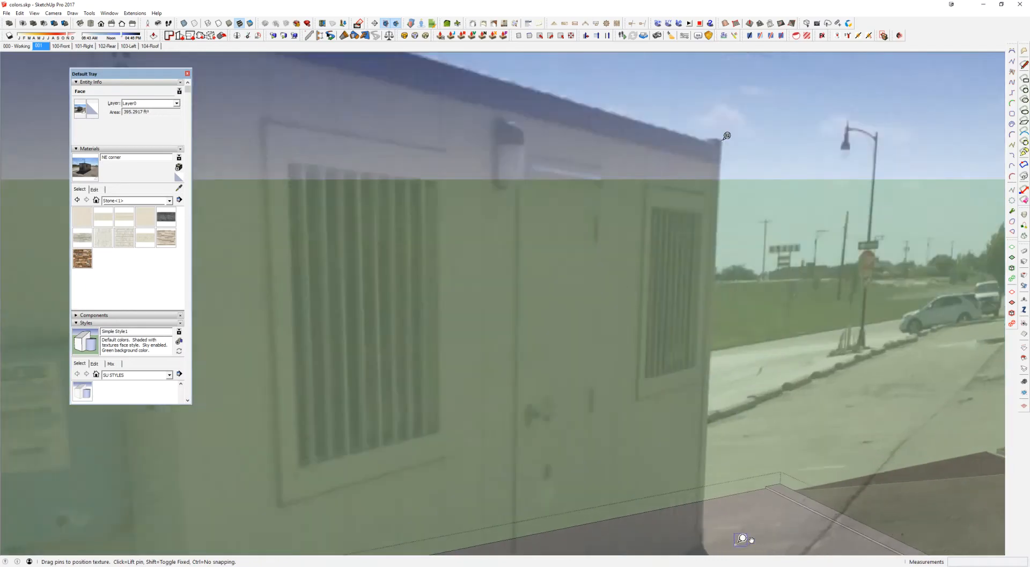
pyautogui.scroll(-5, 749, 539)
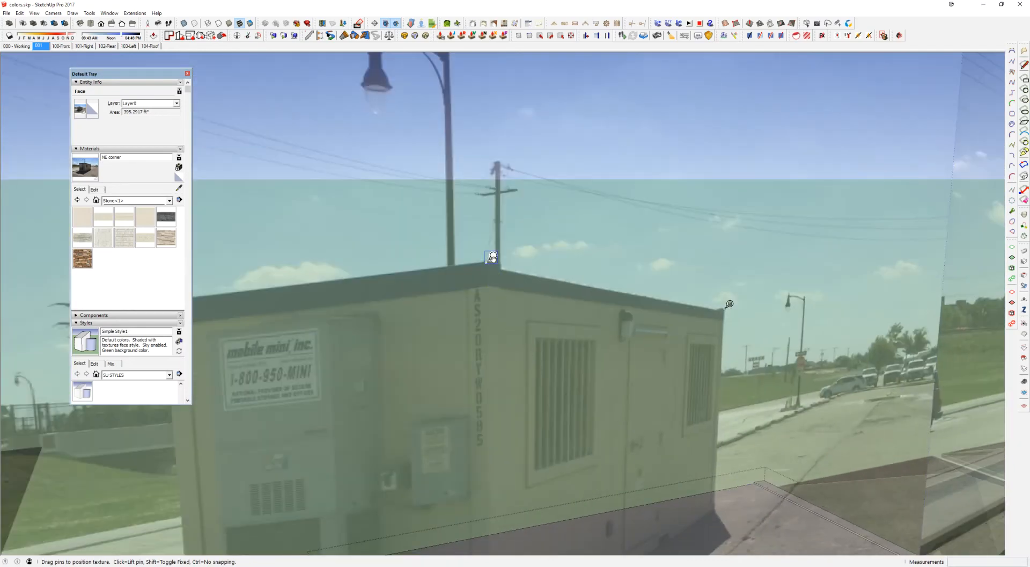
pyautogui.click(493, 257)
# Set the green pin on the far lower corner of the photographed long wall
pyautogui.scroll(-5, 732, 485)
pyautogui.keyDown('shift'); pyautogui.moveTo(747, 504); pyautogui.dragTo(706, 359, button='middle'); pyautogui.keyUp('shift')
pyautogui.scroll(3, 706, 359)
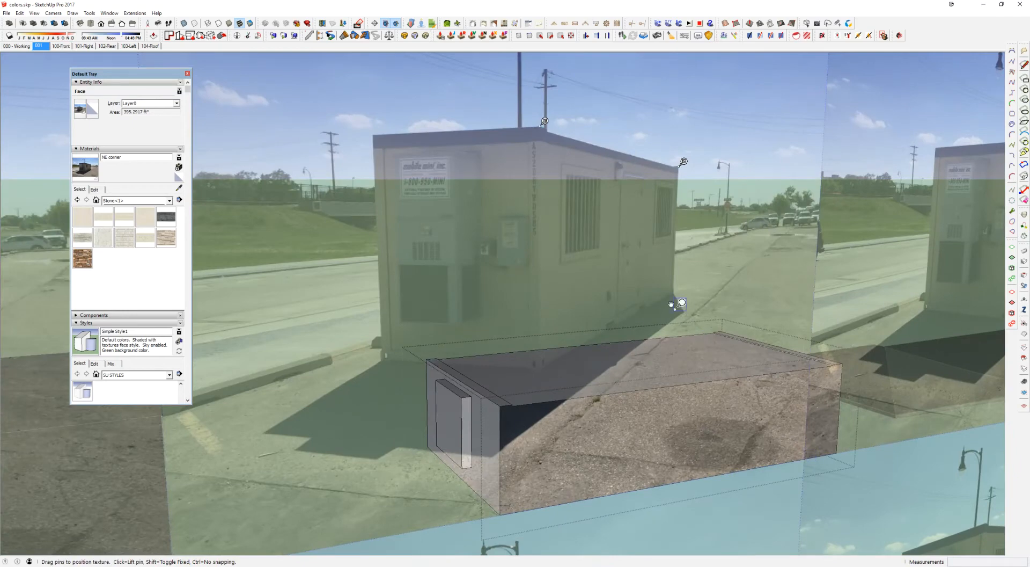
pyautogui.scroll(6, 674, 304)
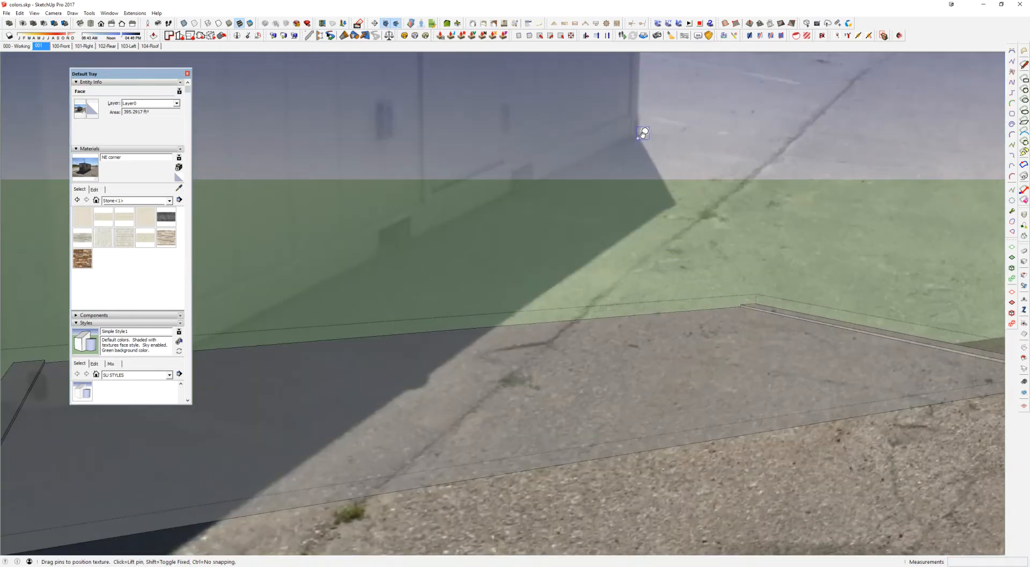
pyautogui.scroll(-6, 643, 132)
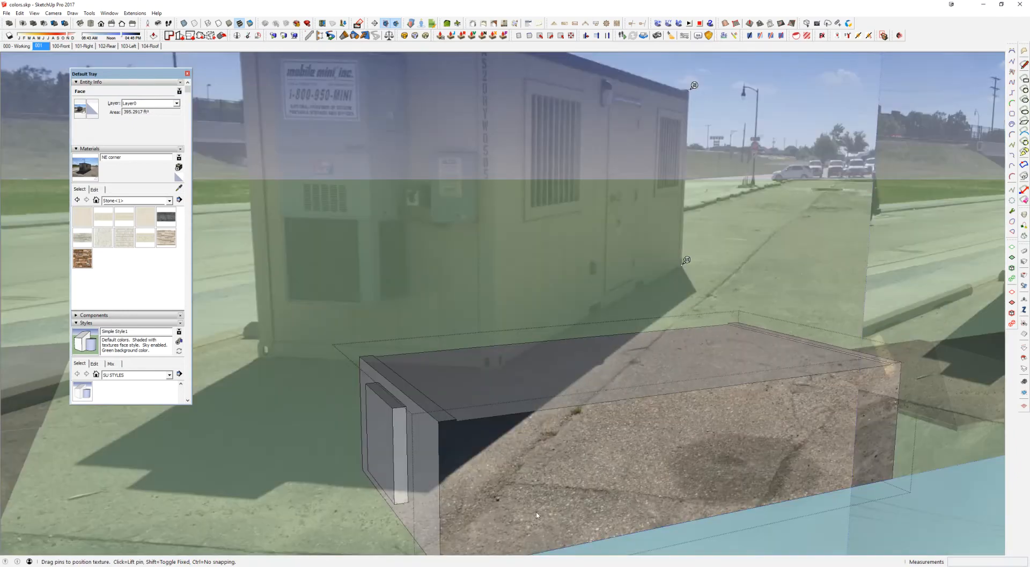
# Set the red pin on the near lower corner of the photographed long wall
pyautogui.scroll(-3, 537, 515)
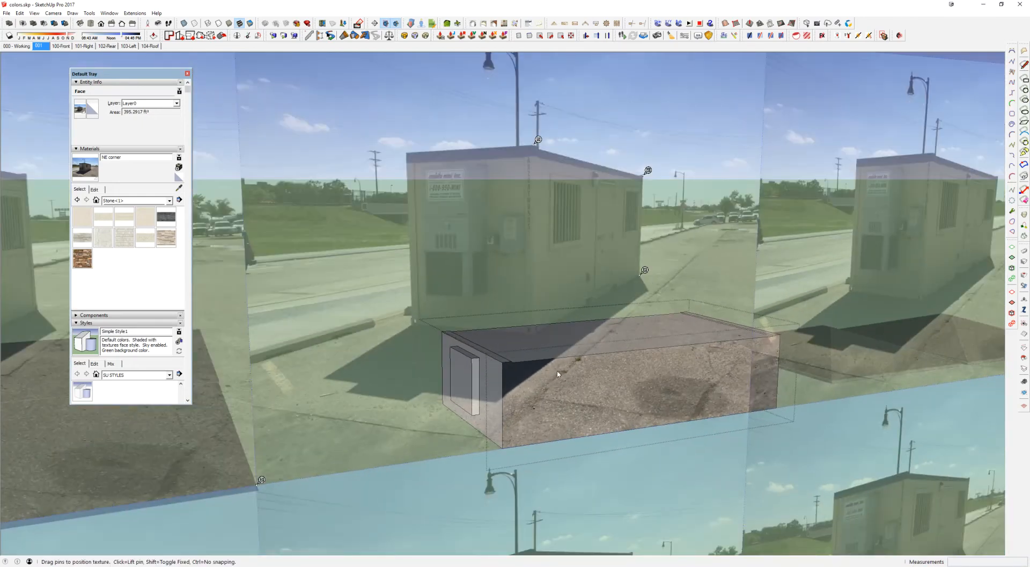
pyautogui.scroll(8, 531, 338)
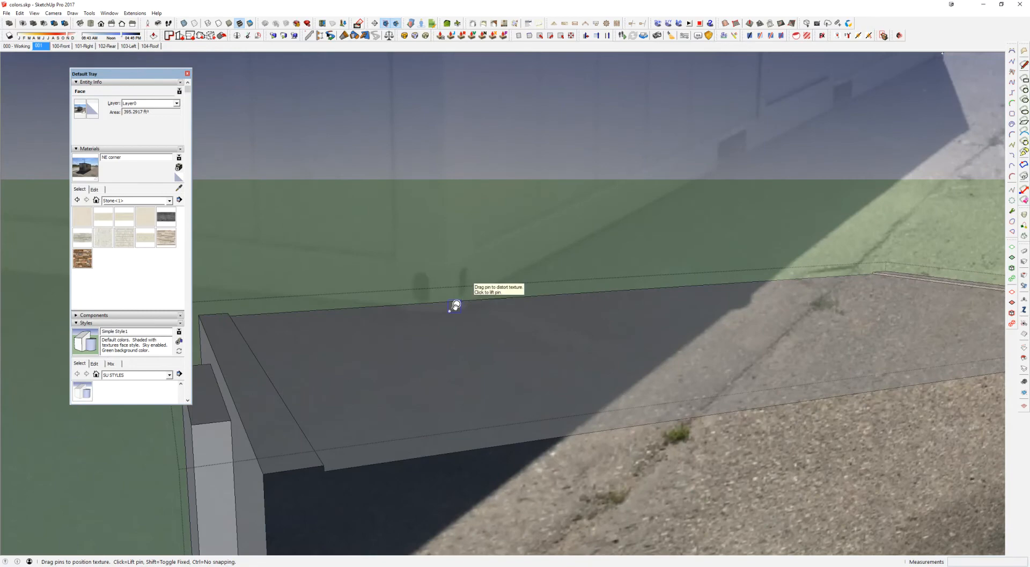
pyautogui.scroll(-4, 636, 315)
pyautogui.scroll(-2, 636, 315)
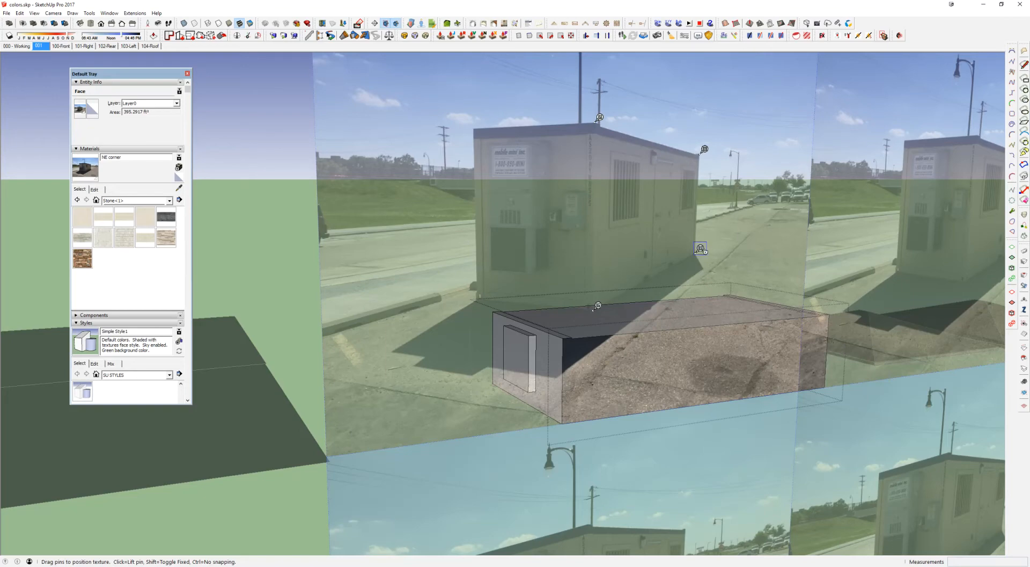
# Move all four pins to the matching corners of the model's long side face, accept the texture position and leave the building group
pyautogui.moveTo(700, 248); pyautogui.dragTo(829, 383)
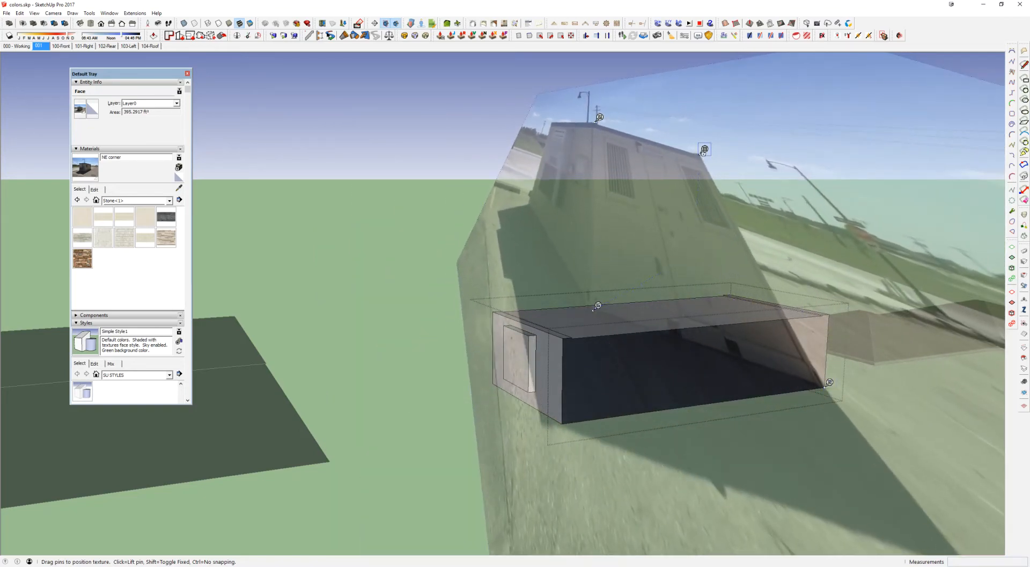
pyautogui.moveTo(704, 149); pyautogui.dragTo(830, 313)
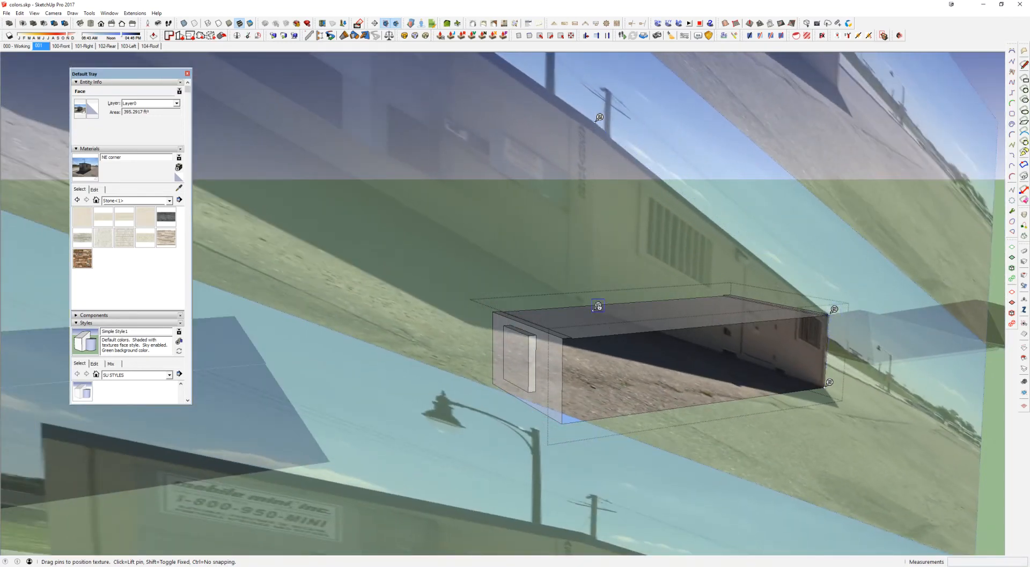
pyautogui.moveTo(599, 306); pyautogui.dragTo(567, 418)
pyautogui.moveTo(599, 117); pyautogui.dragTo(567, 337)
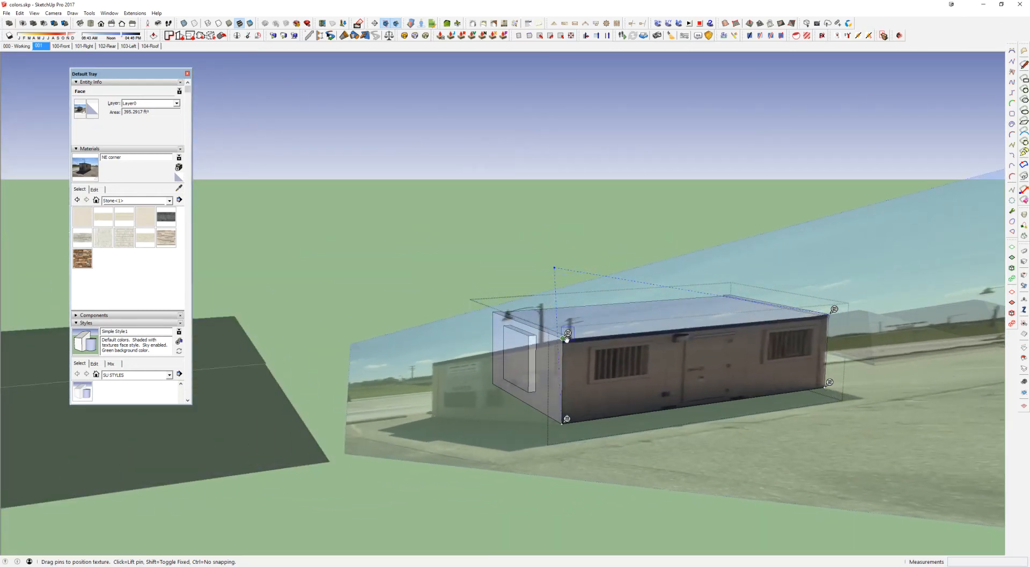
pyautogui.rightClick(624, 346)
pyautogui.click(642, 345)
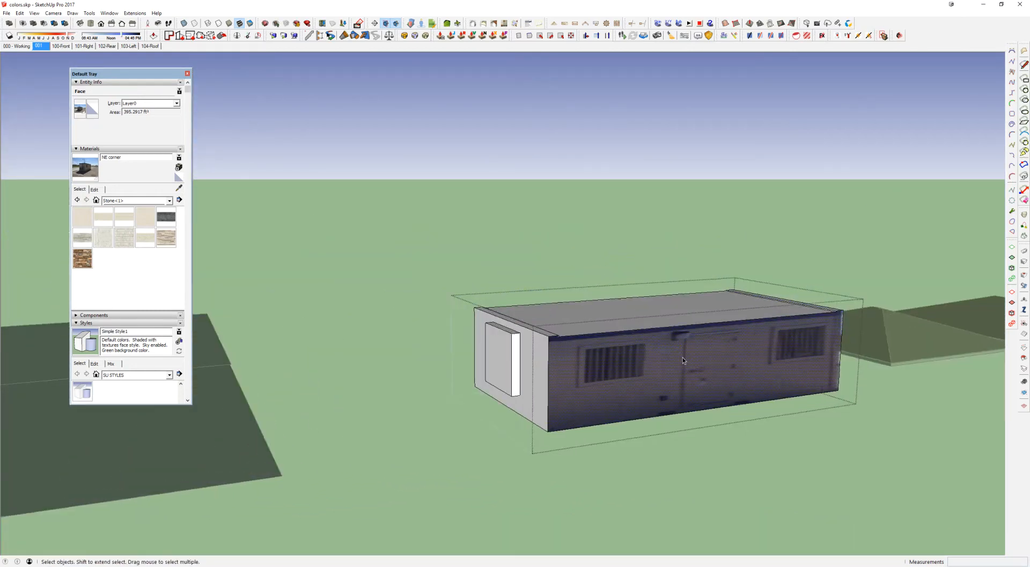
pyautogui.scroll(3, 714, 364)
pyautogui.moveTo(750, 366); pyautogui.dragTo(703, 306, button='middle')
pyautogui.click(682, 229)
pyautogui.moveTo(741, 256)
pyautogui.mouseDown(button='middle')
pyautogui.moveTo(792, 257)
pyautogui.moveTo(725, 255)
pyautogui.mouseUp(button='middle')
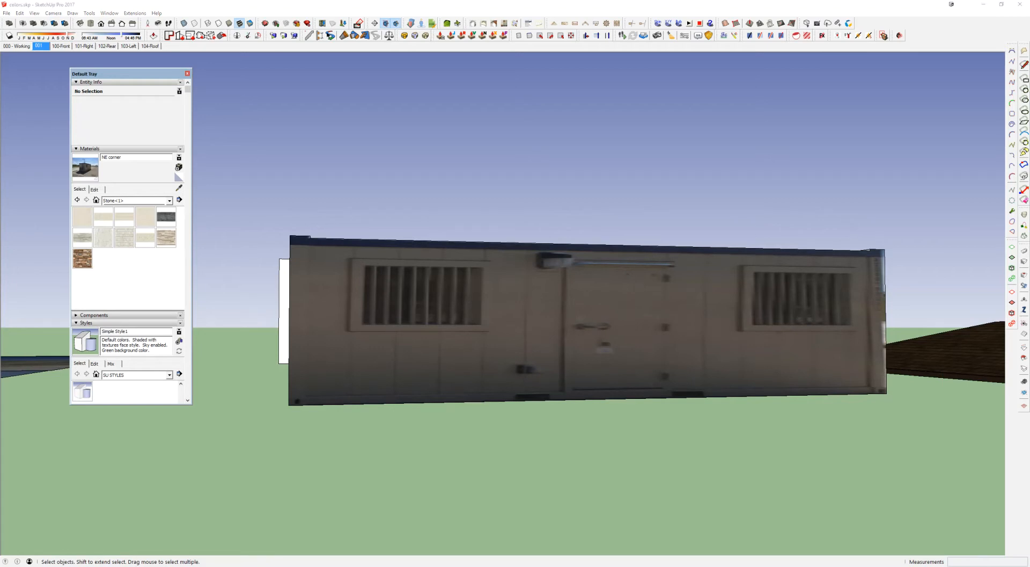
# Sample the SW corner material from the light-coloured building photo lying beside the model
pyautogui.moveTo(638, 292); pyautogui.dragTo(490, 379, button='middle')
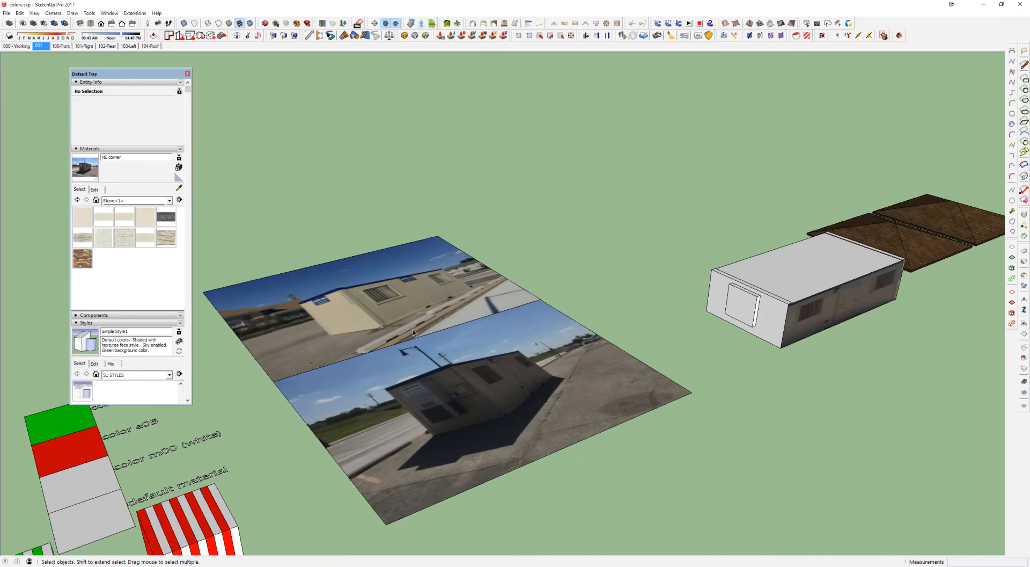
pyautogui.scroll(3, 421, 317)
pyautogui.press('b')
pyautogui.keyDown('alt'); pyautogui.click(420, 308); pyautogui.keyUp('alt')
pyautogui.moveTo(419, 308); pyautogui.dragTo(717, 225, button='middle')
pyautogui.scroll(4, 717, 225)
pyautogui.press('space')
pyautogui.scroll(-2, 414, 152)
# Open the building model for editing and paint its opposite long side face with the SW corner material
pyautogui.keyDown('shift'); pyautogui.moveTo(414, 152); pyautogui.dragTo(796, 343, button='middle'); pyautogui.keyUp('shift')
pyautogui.tripleClick(711, 319)
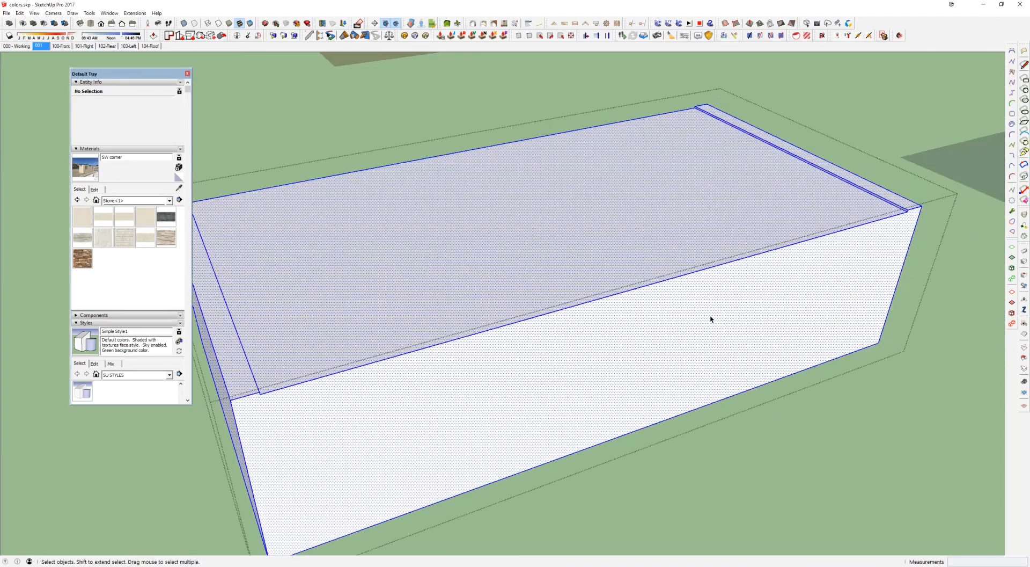
pyautogui.click(679, 322)
pyautogui.scroll(-2, 678, 322)
pyautogui.press('b')
pyautogui.click(662, 324)
pyautogui.scroll(-2, 660, 324)
pyautogui.moveTo(654, 346); pyautogui.dragTo(648, 326, button='middle')
pyautogui.press('space')
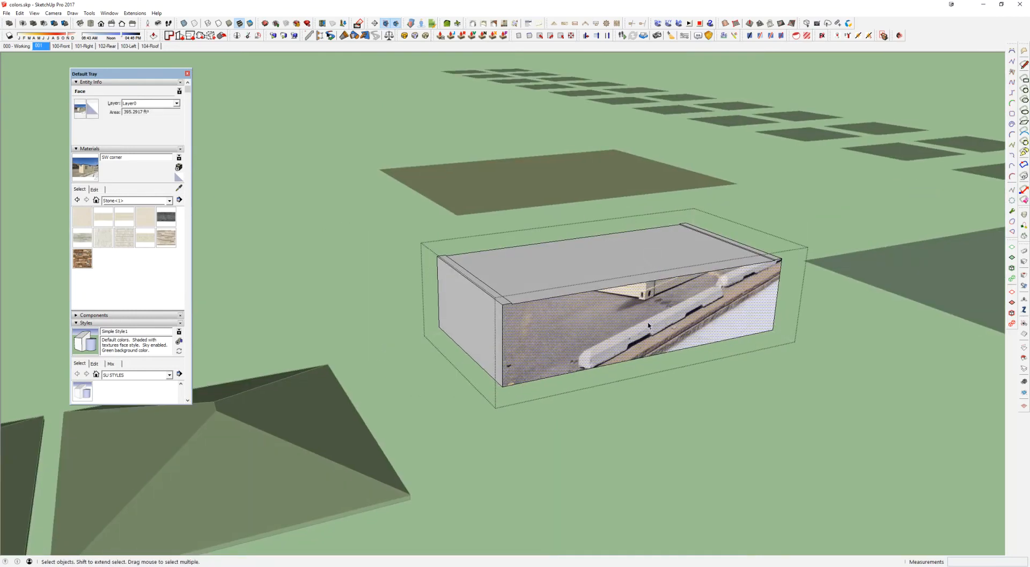
pyautogui.rightClick(648, 325)
pyautogui.moveTo(687, 428)
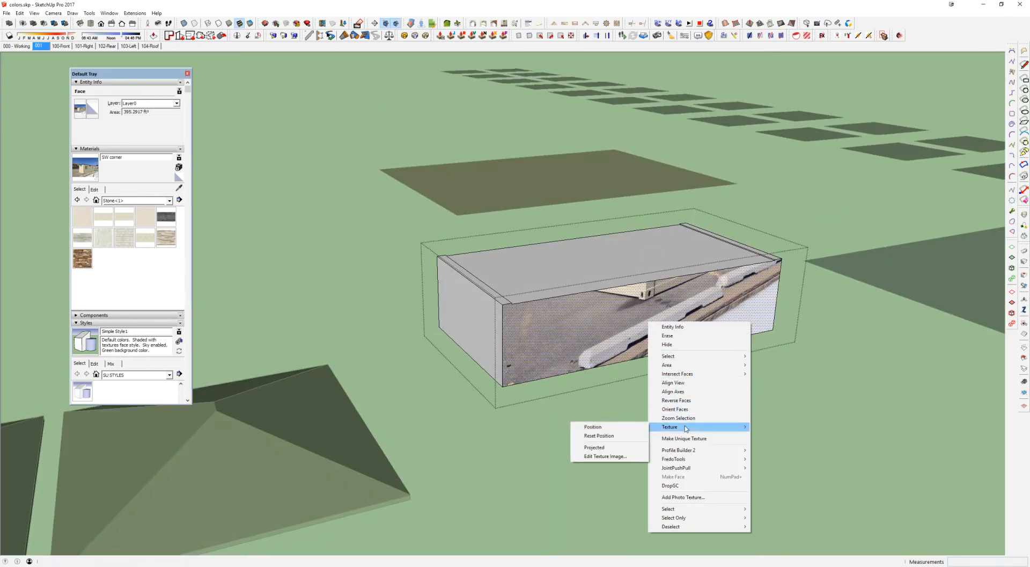
pyautogui.click(593, 427)
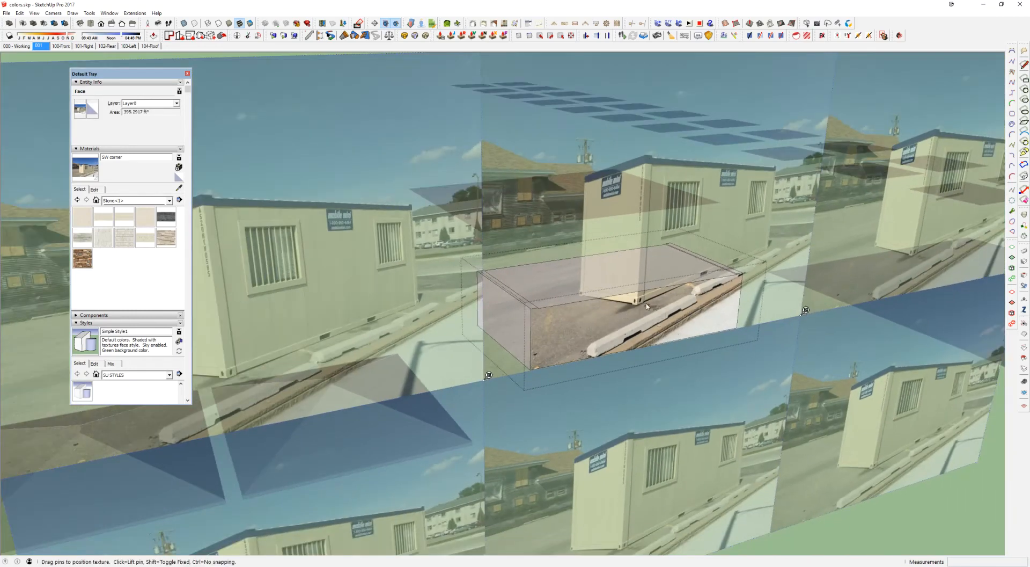
pyautogui.moveTo(806, 310); pyautogui.dragTo(791, 290)
pyautogui.click(775, 306)
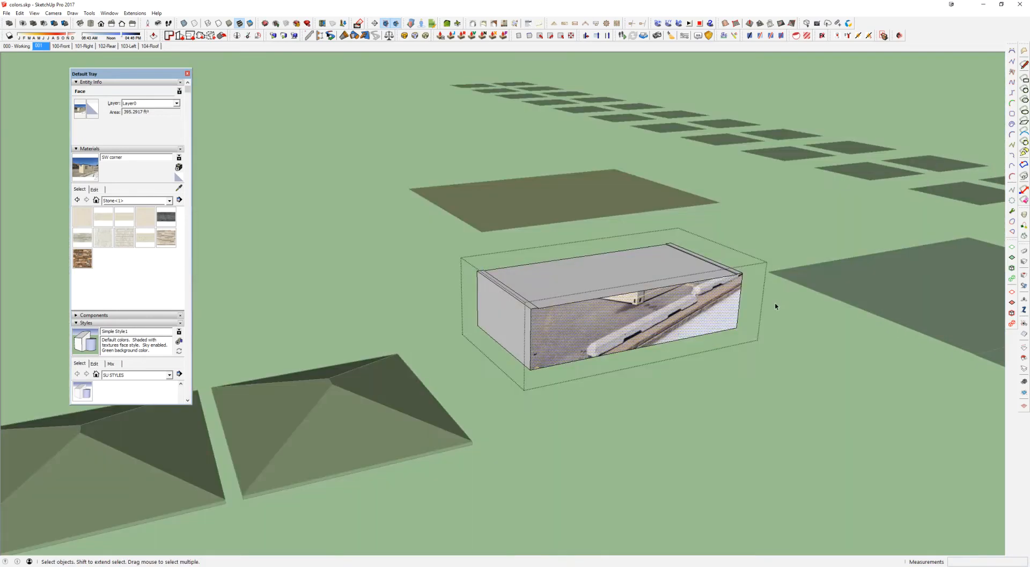
# Start positioning the SW corner texture and set the green pin on the far lower corner of the photographed long wall
pyautogui.rightClick(692, 324)
pyautogui.moveTo(719, 427)
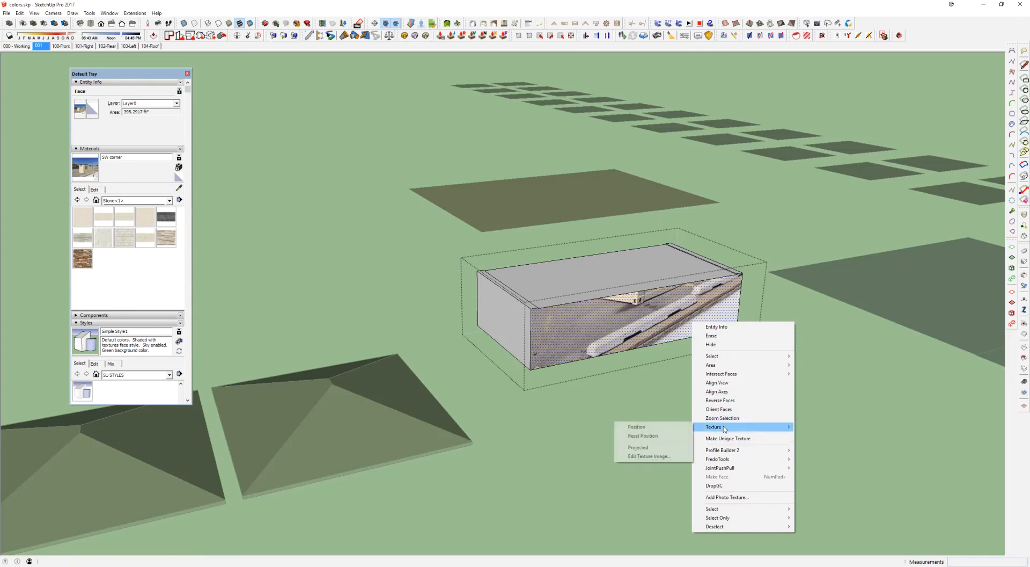
pyautogui.click(641, 426)
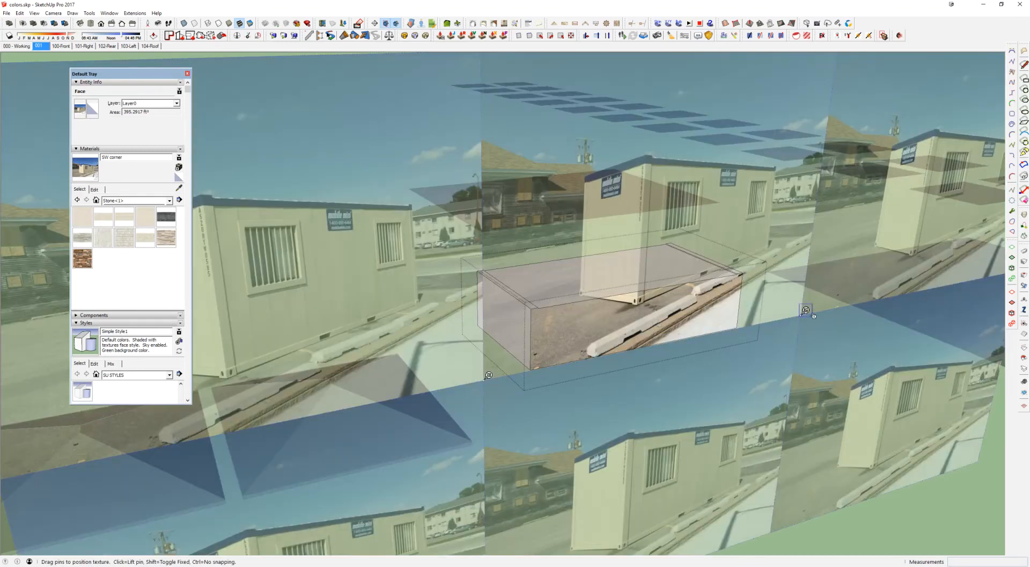
pyautogui.scroll(5, 765, 241)
pyautogui.scroll(-1, 794, 251)
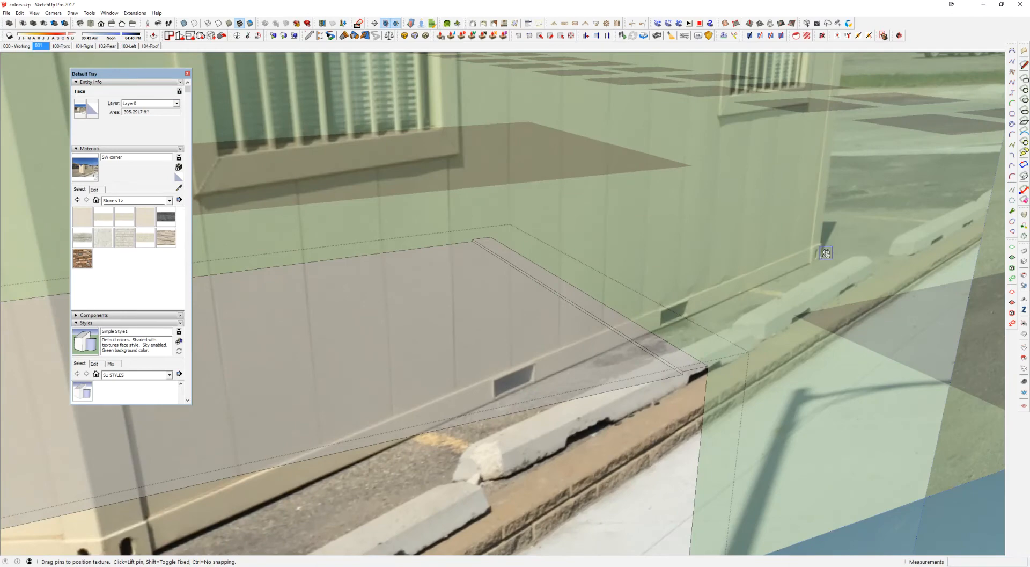
# Set the yellow pin on the far upper corner of the long wall in the SW corner photo
pyautogui.scroll(-2, 826, 253)
pyautogui.scroll(-5, 719, 193)
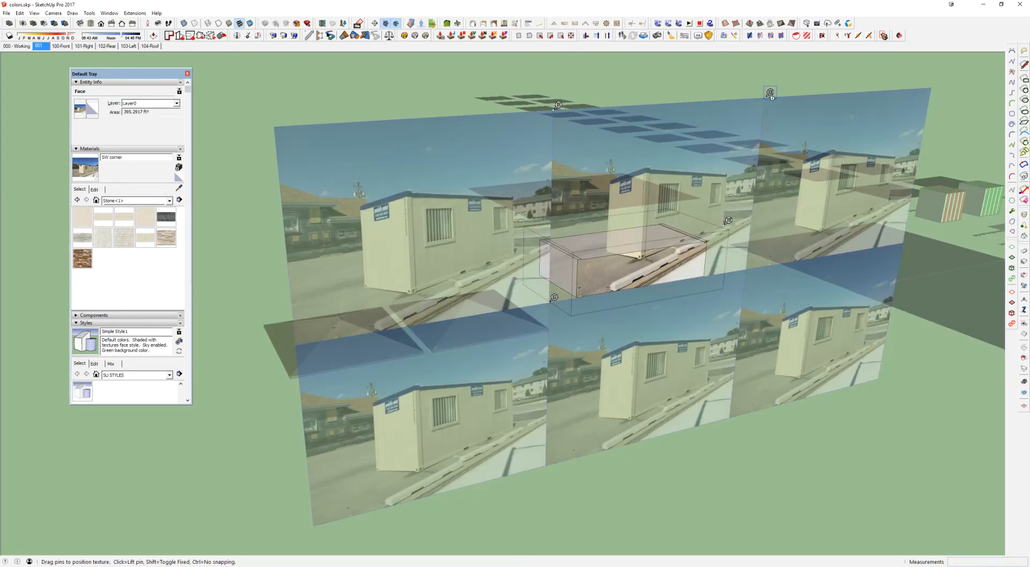
pyautogui.scroll(5, 719, 242)
pyautogui.scroll(3, 719, 242)
pyautogui.scroll(-3, 753, 120)
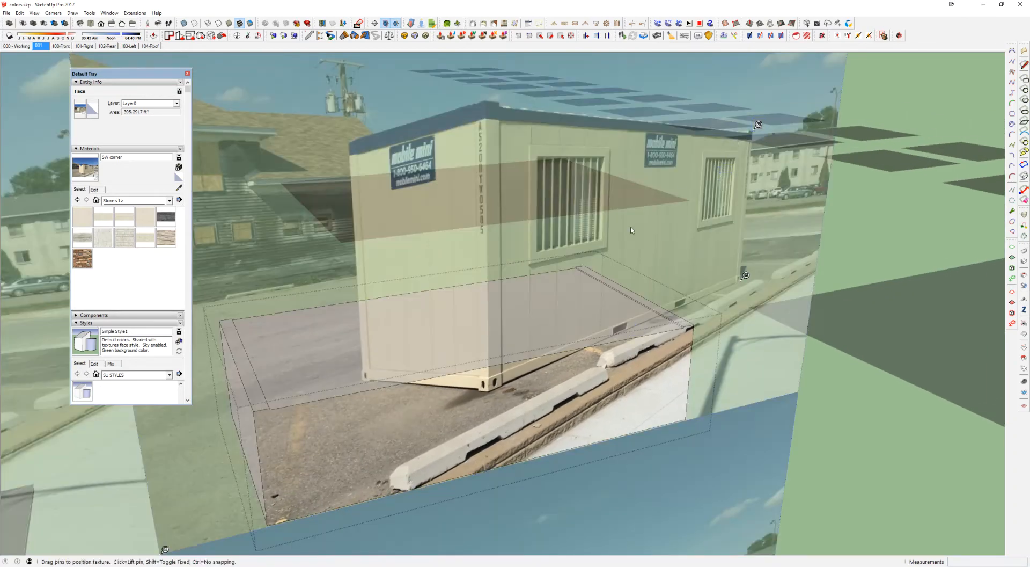
# Set the blue pin on the near upper corner and the red pin on the near lower corner of the SW corner photo's long wall
pyautogui.scroll(-3, 628, 233)
pyautogui.scroll(4, 495, 214)
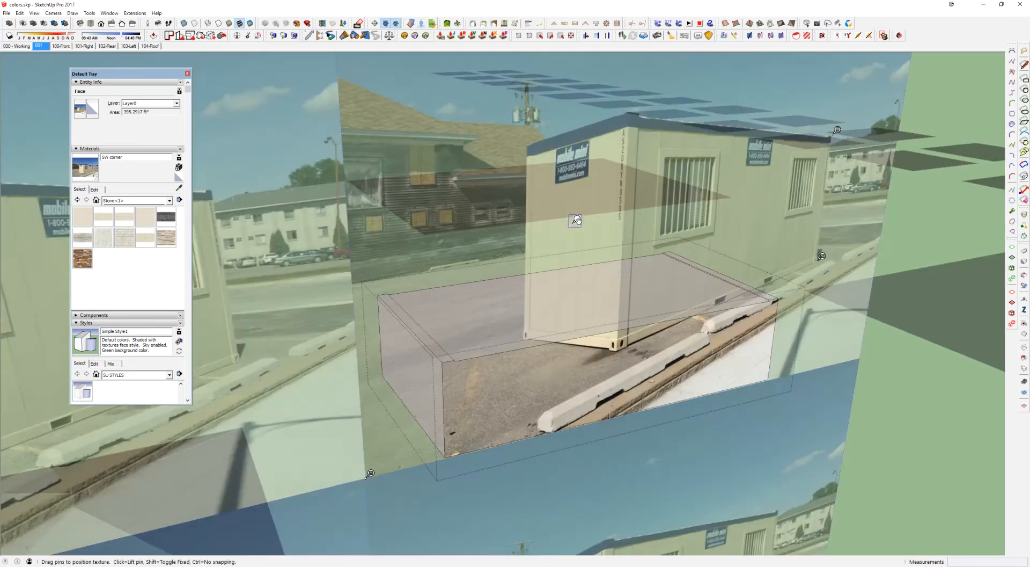
pyautogui.scroll(-2, 558, 402)
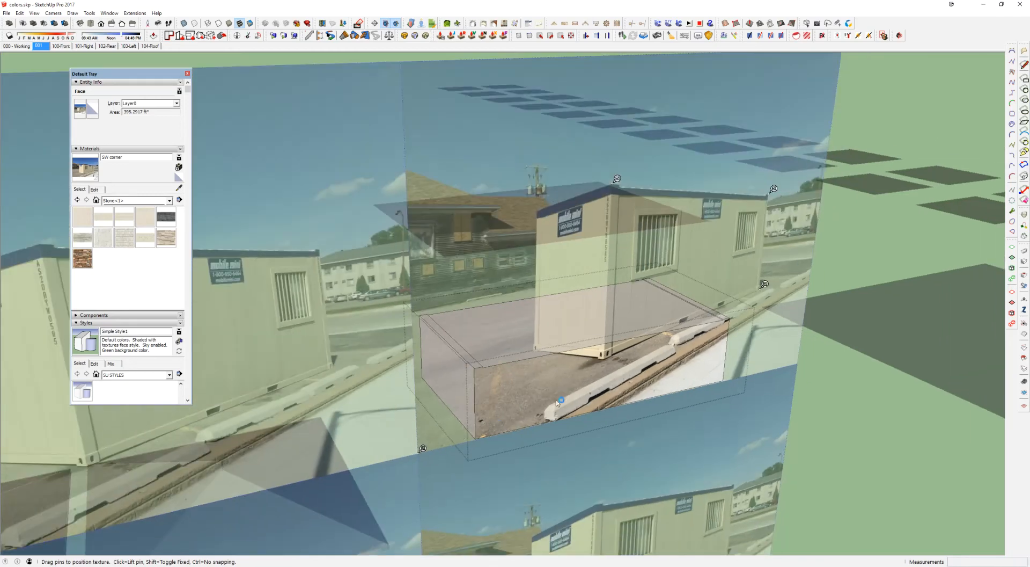
pyautogui.click(423, 447)
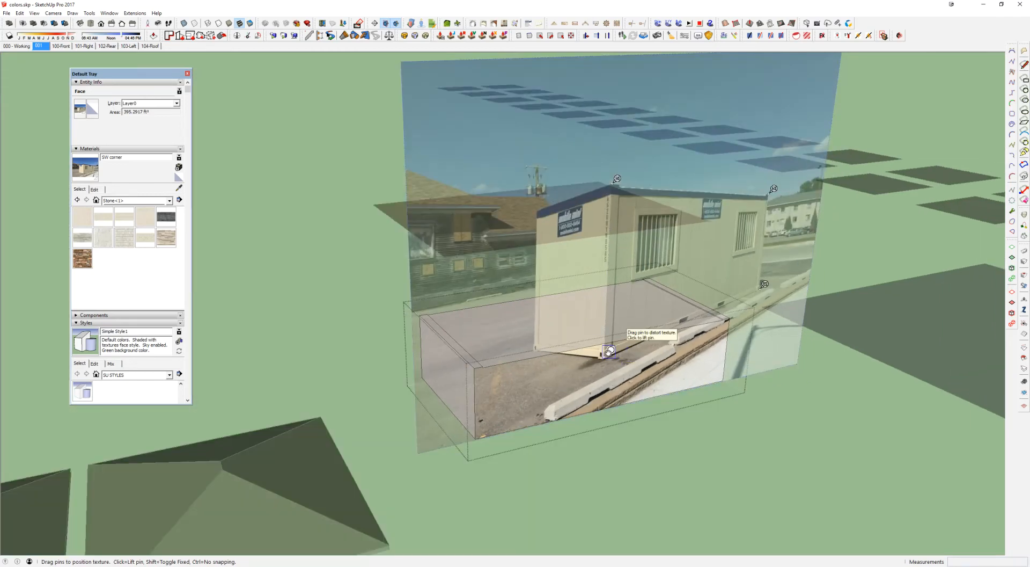
# Move the four pins of the SW corner texture to the face's matching corners, accept the position and close the building group
pyautogui.moveTo(609, 352); pyautogui.dragTo(480, 433)
pyautogui.moveTo(617, 179); pyautogui.dragTo(479, 363)
pyautogui.moveTo(764, 284); pyautogui.dragTo(728, 375)
pyautogui.moveTo(774, 189); pyautogui.dragTo(734, 312)
pyautogui.rightClick(716, 349)
pyautogui.click(725, 353)
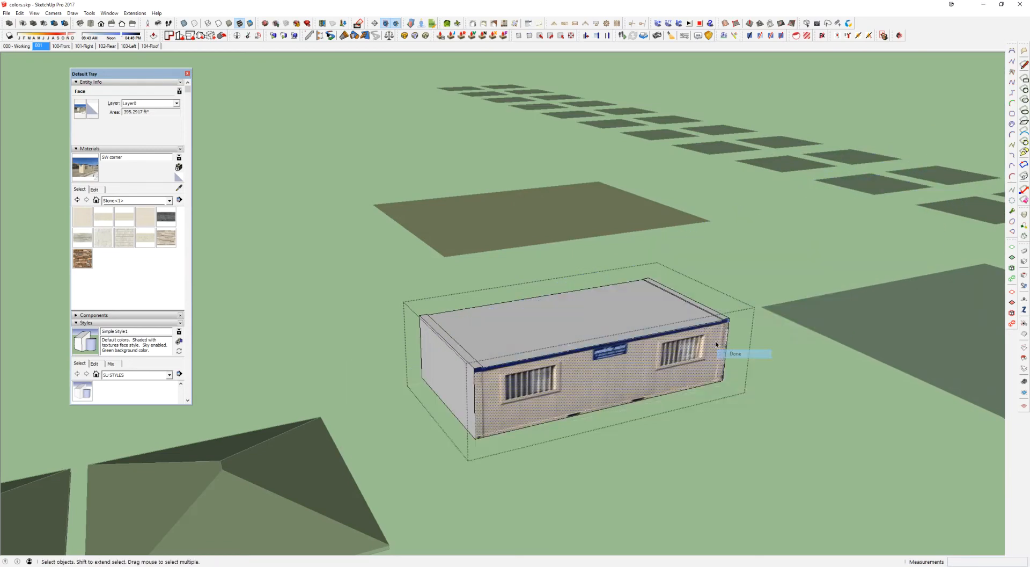
pyautogui.press('Escape')
# Examine both textured long sides of the building and sample the SW corner material from the lighter one
pyautogui.scroll(3, 678, 375)
pyautogui.moveTo(678, 375); pyautogui.dragTo(389, 266, button='middle')
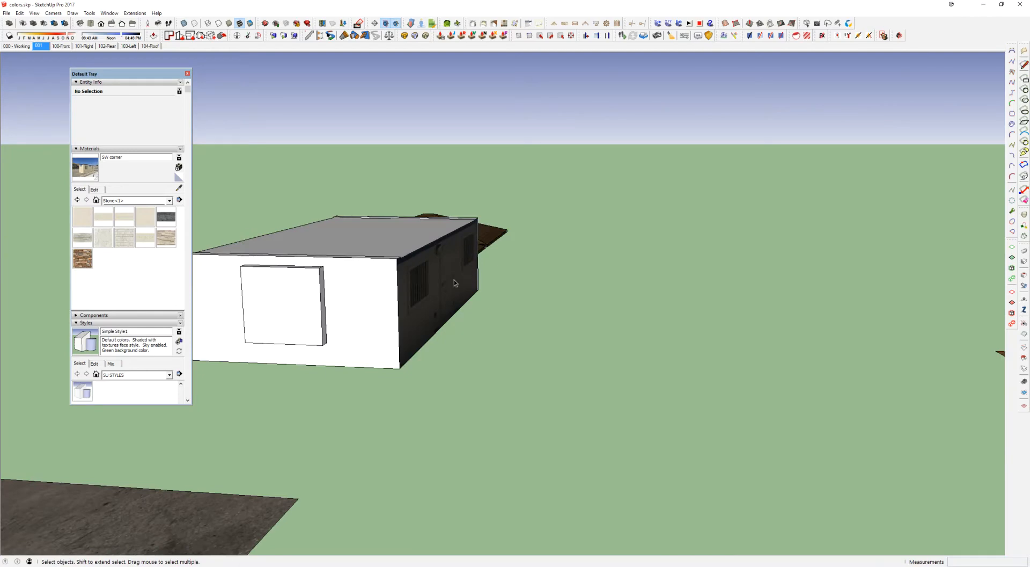
pyautogui.moveTo(454, 283); pyautogui.dragTo(998, 263, button='middle')
pyautogui.scroll(2, 700, 259)
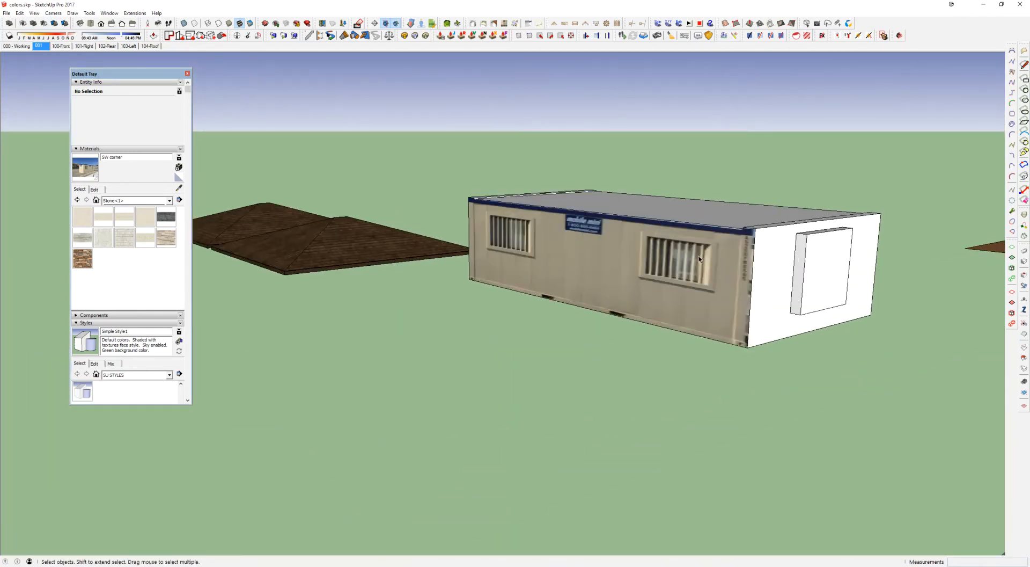
pyautogui.scroll(4, 699, 259)
pyautogui.press('b')
pyautogui.press('alt')
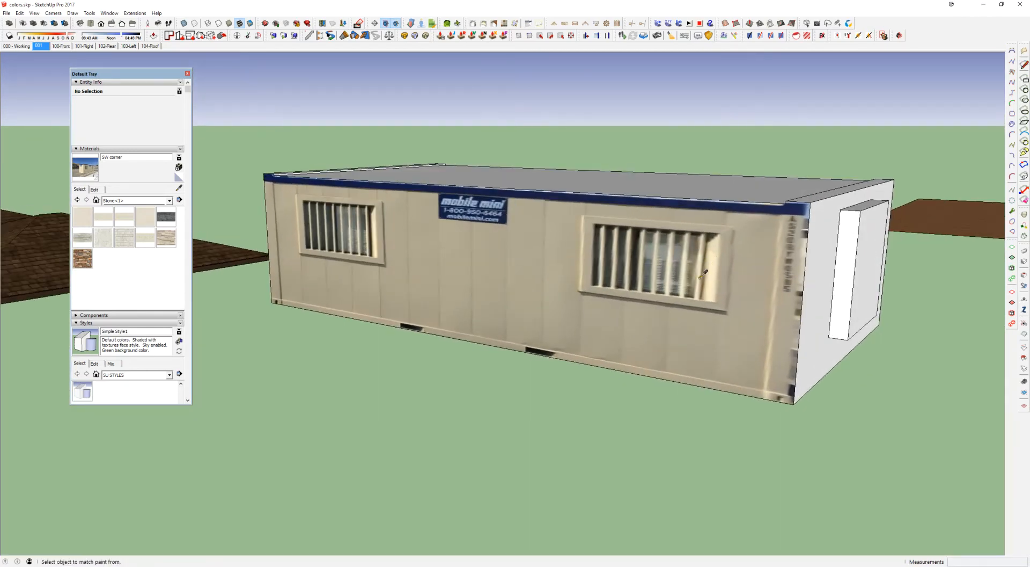
pyautogui.keyDown('alt'); pyautogui.click(700, 278); pyautogui.keyUp('alt')
pyautogui.moveTo(321, 208); pyautogui.dragTo(507, 234, button='middle')
pyautogui.press('space')
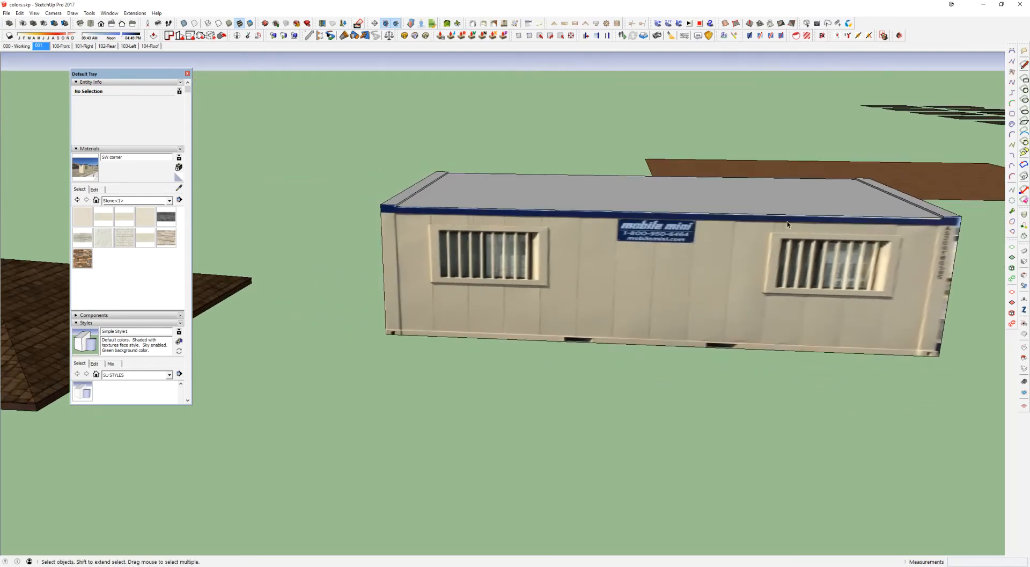
pyautogui.moveTo(787, 225); pyautogui.dragTo(609, 271, button='middle')
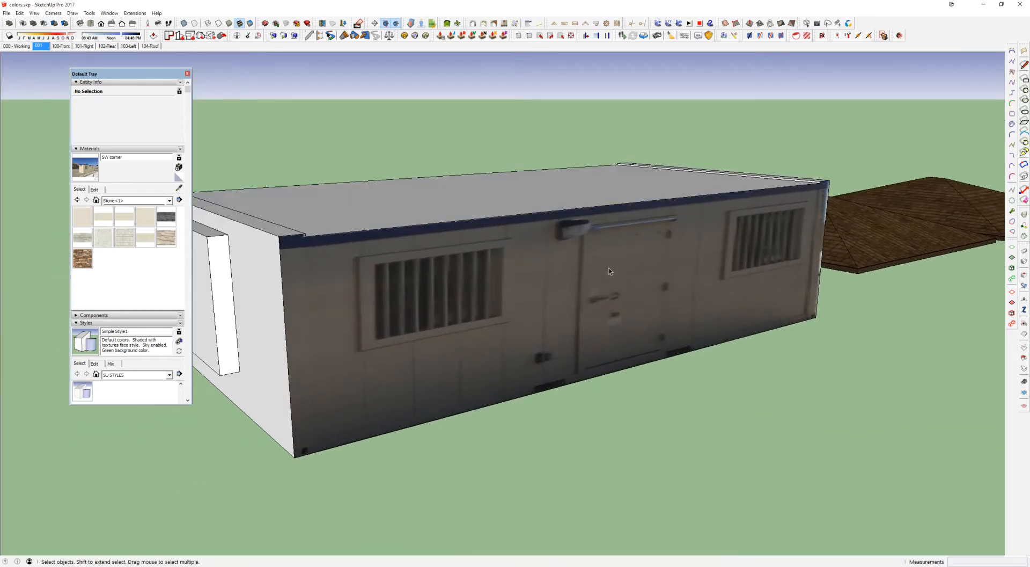
# Sample the NE corner material from the darker long side and raise its HLS lightness to 77
pyautogui.scroll(-2, 610, 271)
pyautogui.press('b')
pyautogui.keyDown('alt'); pyautogui.click(589, 273); pyautogui.keyUp('alt')
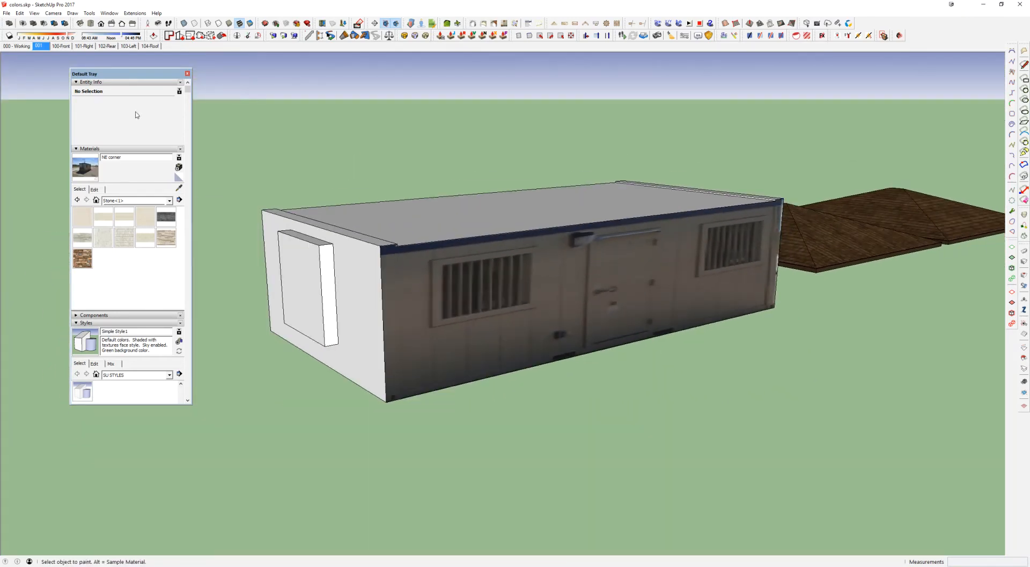
pyautogui.click(94, 189)
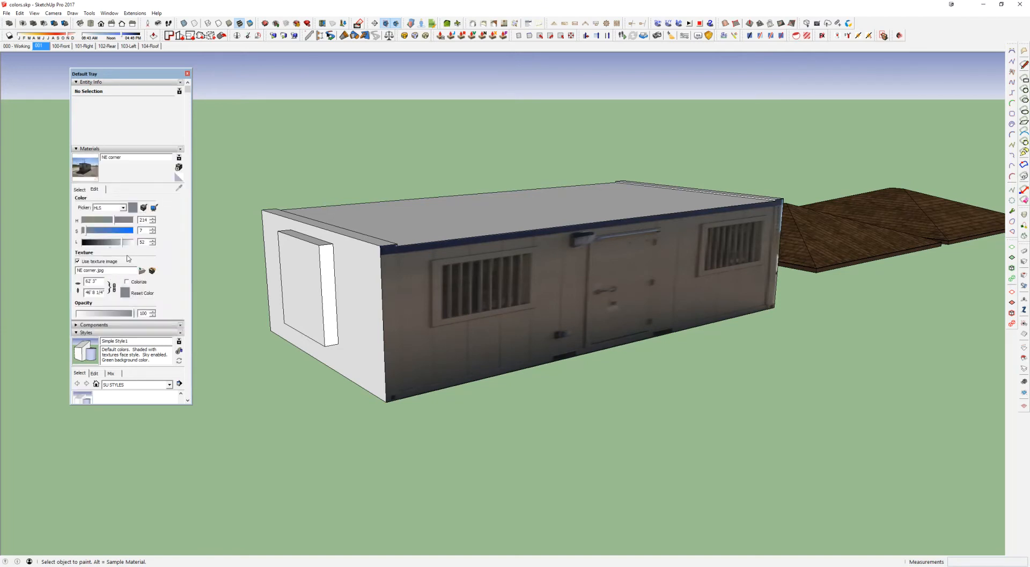
pyautogui.click(604, 304)
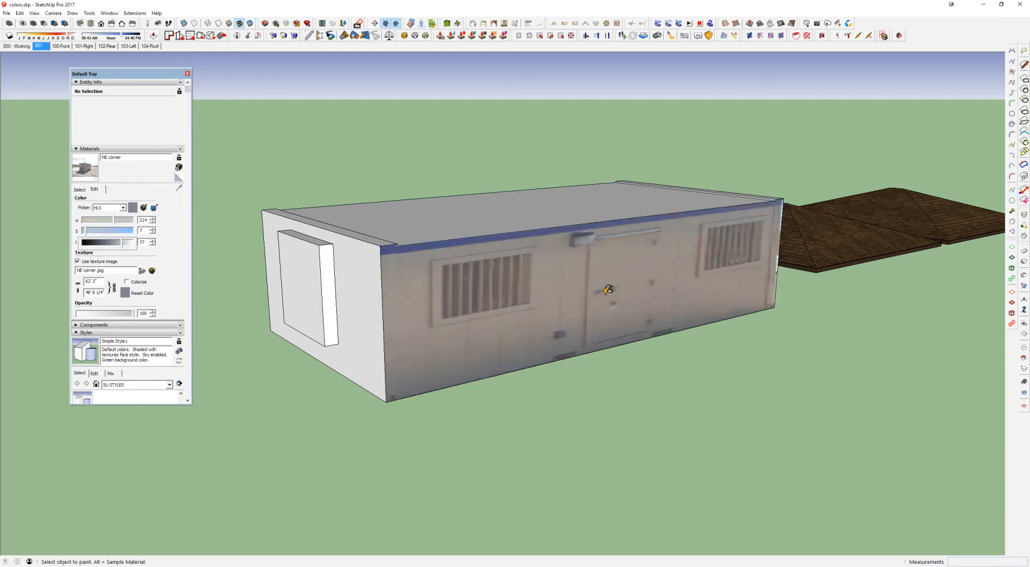
pyautogui.moveTo(603, 304); pyautogui.dragTo(376, 300, button='middle')
pyautogui.moveTo(897, 250); pyautogui.dragTo(543, 264, button='middle')
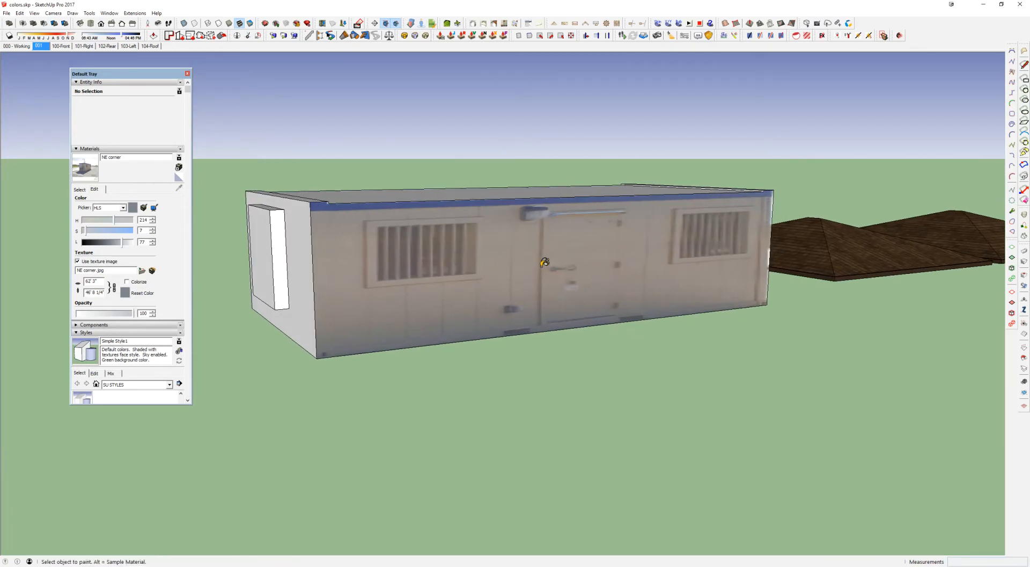
# Select the building group and sample the NE corner material again from its long wall
pyautogui.moveTo(545, 262); pyautogui.dragTo(547, 268, button='middle')
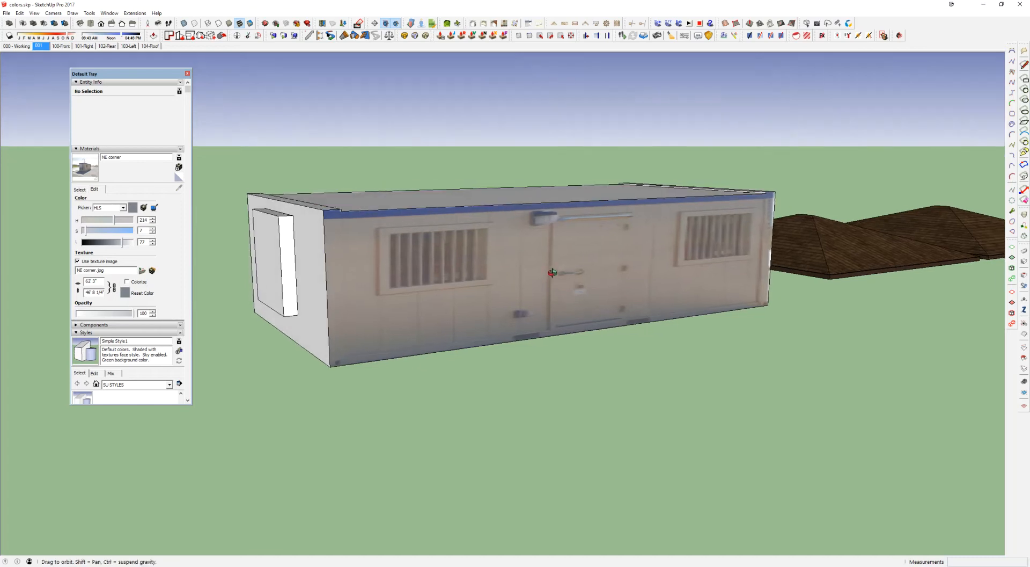
pyautogui.press('space')
pyautogui.click(543, 272)
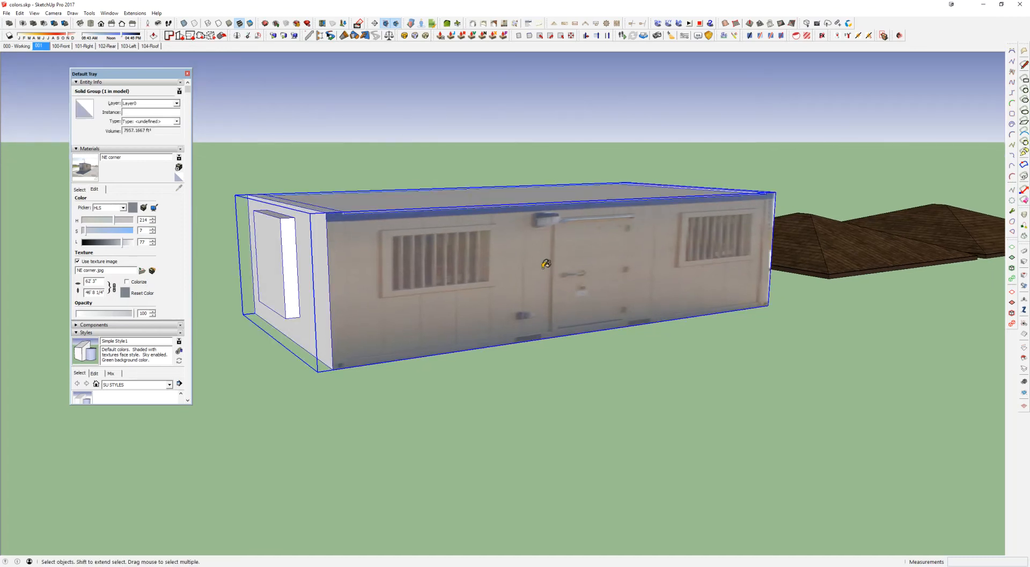
pyautogui.press('alt')
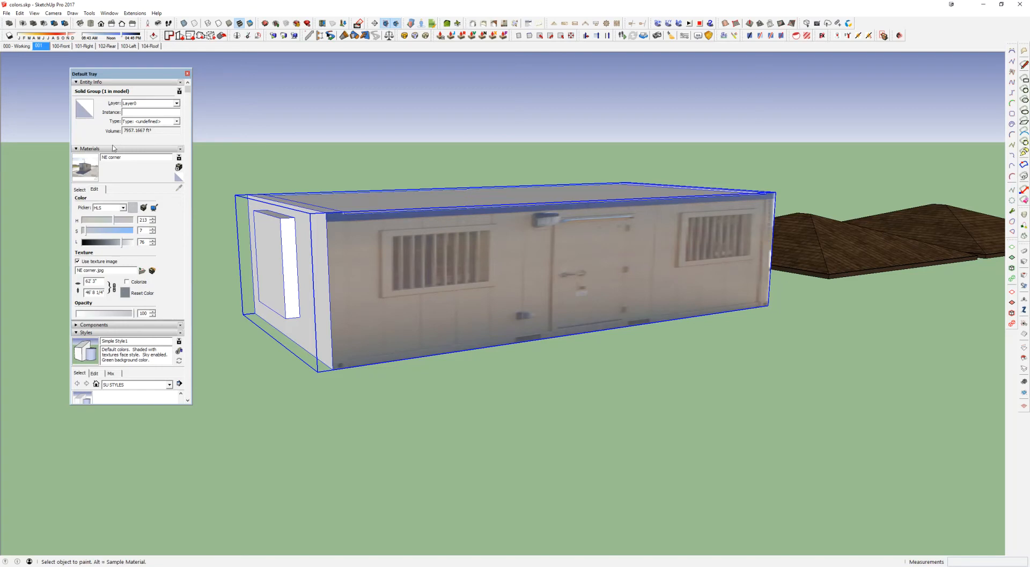
# Draw a large ground rectangle about 143' by 169', starting beyond the two brown roof samples
pyautogui.moveTo(123, 79); pyautogui.dragTo(743, 135)
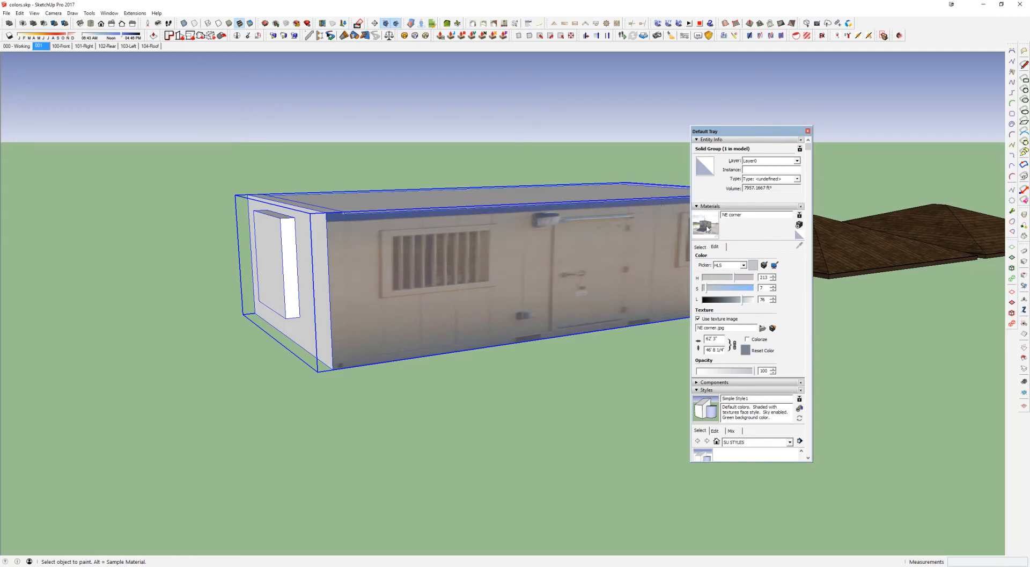
pyautogui.scroll(-10, 487, 273)
pyautogui.press('r')
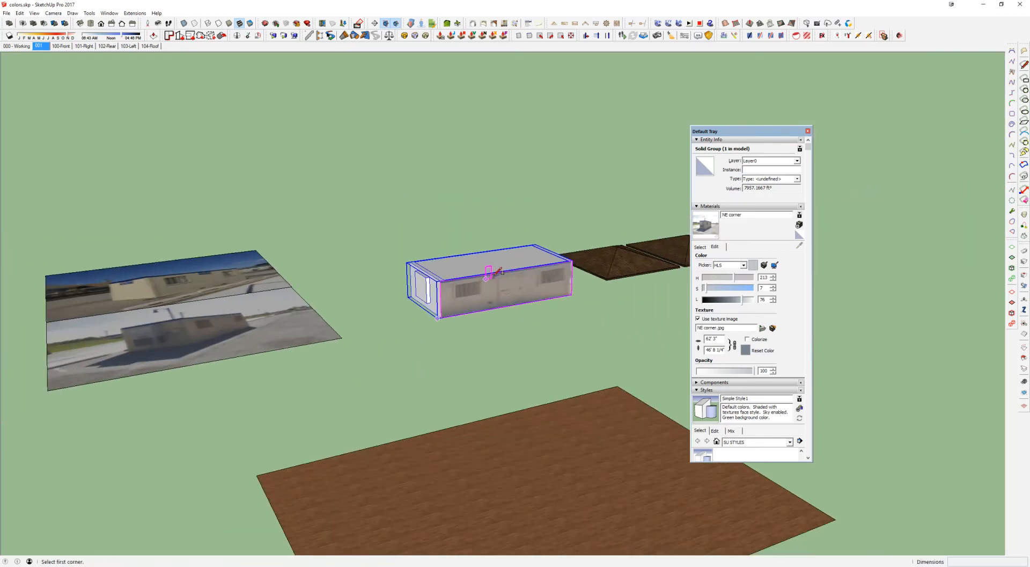
pyautogui.keyDown('shift'); pyautogui.moveTo(494, 274); pyautogui.dragTo(228, 301, button='middle'); pyautogui.keyUp('shift')
pyautogui.moveTo(228, 301); pyautogui.dragTo(216, 320, button='middle')
pyautogui.click(410, 211)
pyautogui.click(986, 336)
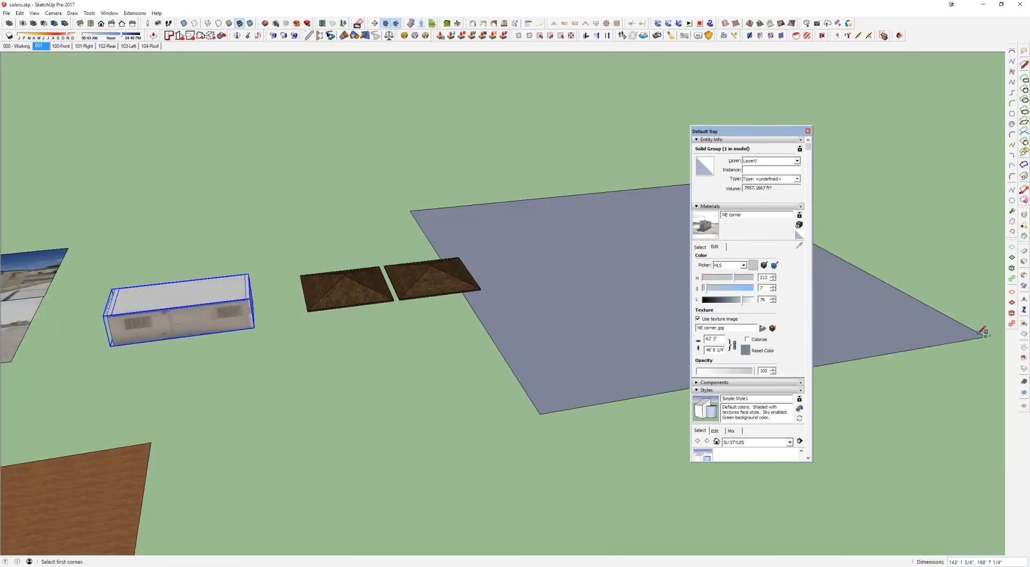
# Reverse the large rectangle's face and paint it with the NE corner texture sampled from the building's long wall
pyautogui.press('space')
pyautogui.click(647, 288)
pyautogui.hotkey('shift', 'r')
pyautogui.press('b')
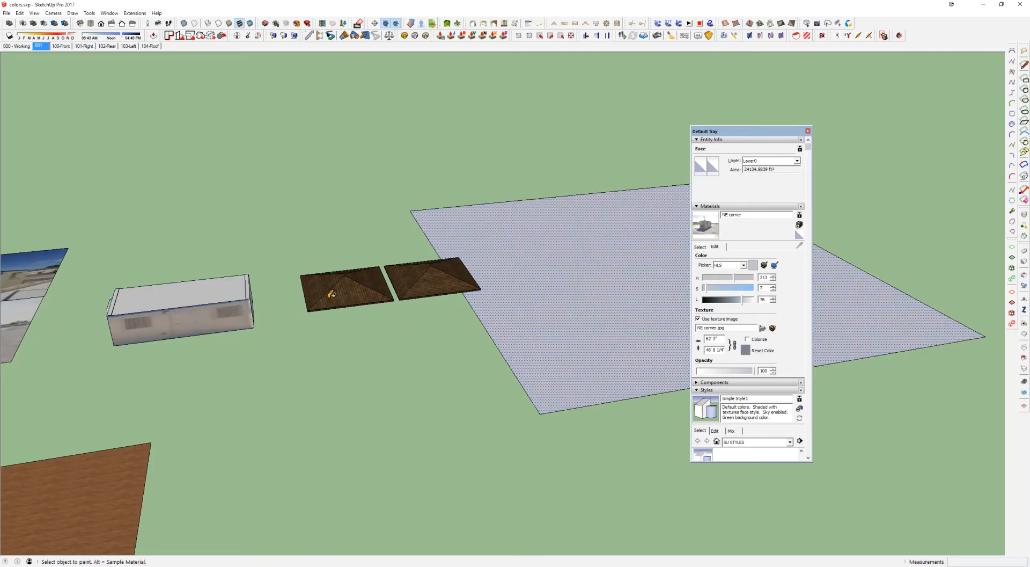
pyautogui.press('alt')
pyautogui.click(205, 319)
pyautogui.click(122, 330)
pyautogui.click(639, 285)
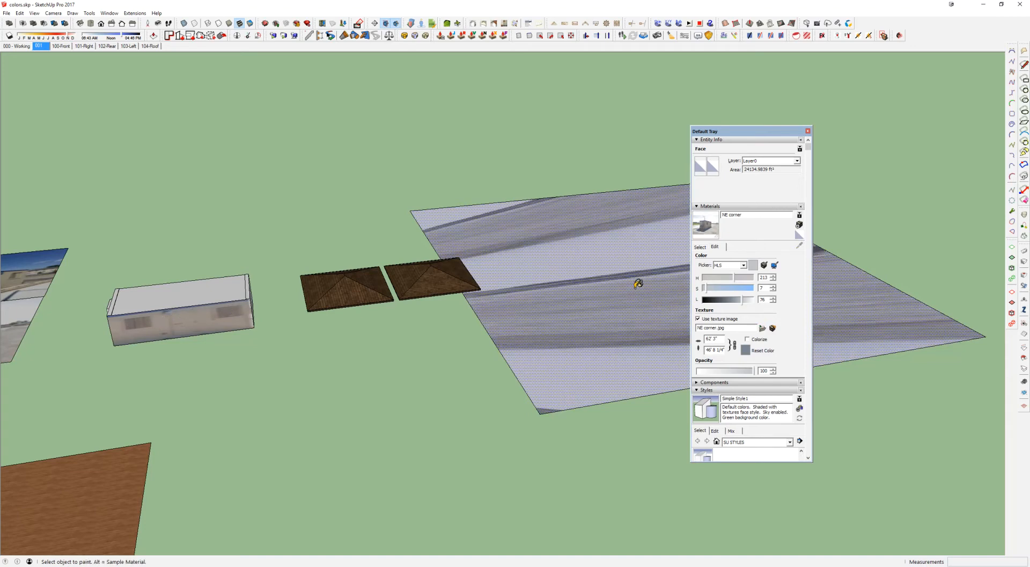
# Sample the undistorted NE corner material from the flat reference photo and repaint the large rectangle with it
pyautogui.moveTo(768, 138); pyautogui.dragTo(407, 333)
pyautogui.moveTo(225, 313)
pyautogui.mouseDown(button='middle')
pyautogui.moveTo(228, 327)
pyautogui.moveTo(387, 277)
pyautogui.moveTo(362, 282)
pyautogui.mouseUp(button='middle')
pyautogui.scroll(-3, 228, 327)
pyautogui.press('alt')
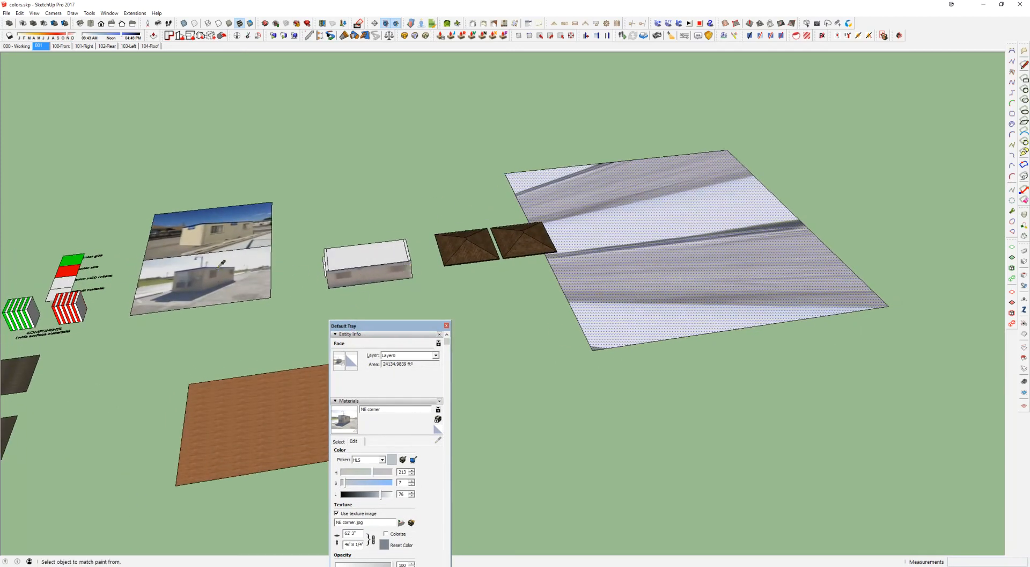
pyautogui.click(686, 257)
pyautogui.moveTo(748, 239); pyautogui.dragTo(681, 359, button='middle')
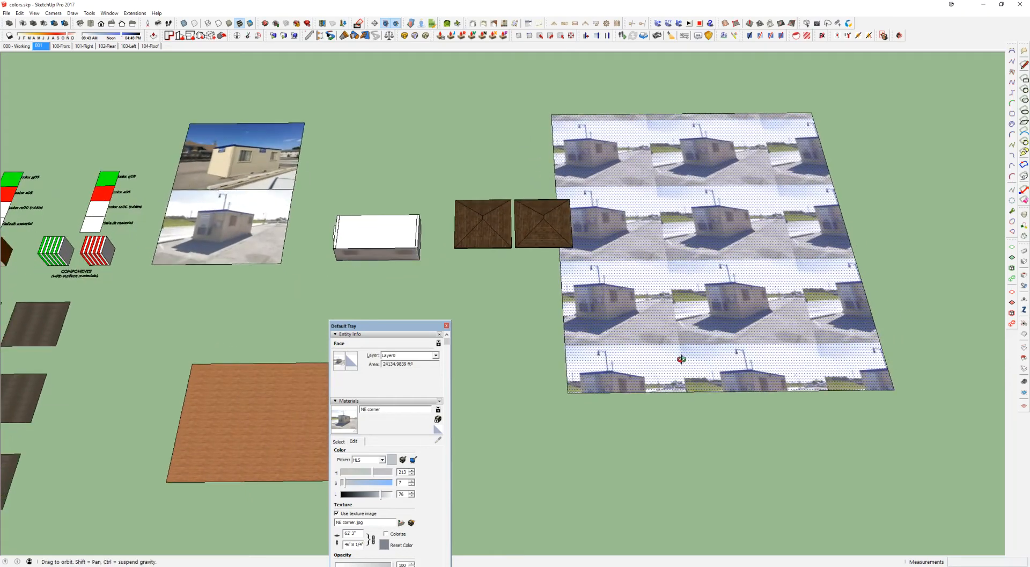
pyautogui.scroll(1, 706, 248)
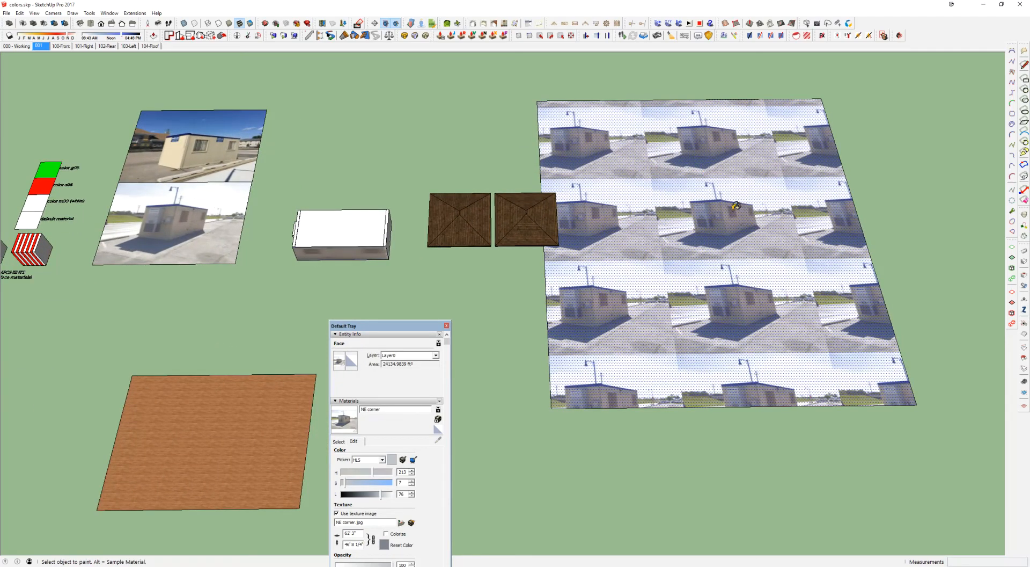
# Open the building group, select the long wall face with the NE corner photo and make its texture unique
pyautogui.moveTo(356, 239)
pyautogui.mouseDown(button='middle')
pyautogui.moveTo(572, 110)
pyautogui.moveTo(574, 70)
pyautogui.mouseUp(button='middle')
pyautogui.scroll(5, 350, 287)
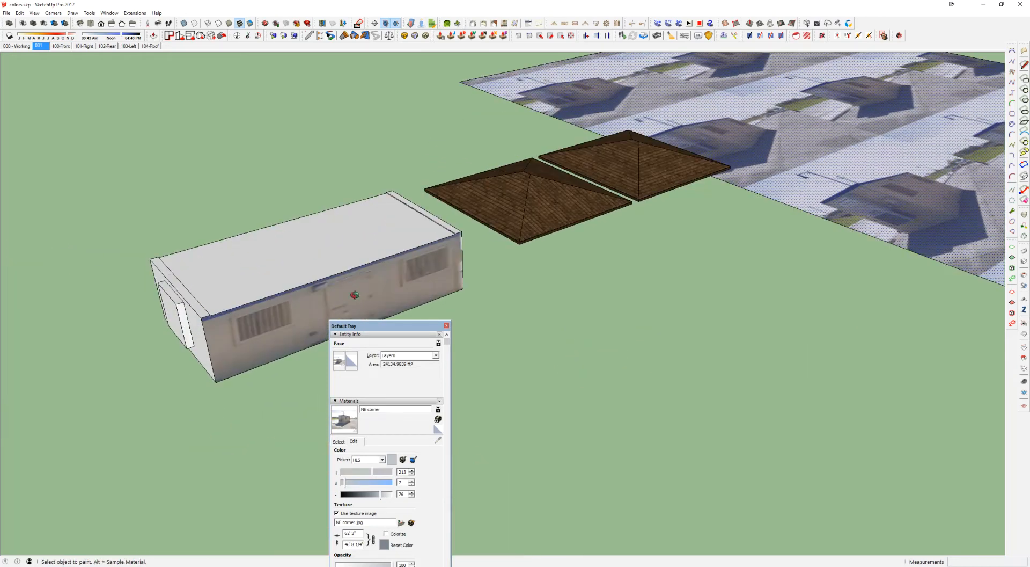
pyautogui.moveTo(354, 295); pyautogui.dragTo(368, 249, button='middle')
pyautogui.press('space')
pyautogui.doubleClick(366, 256)
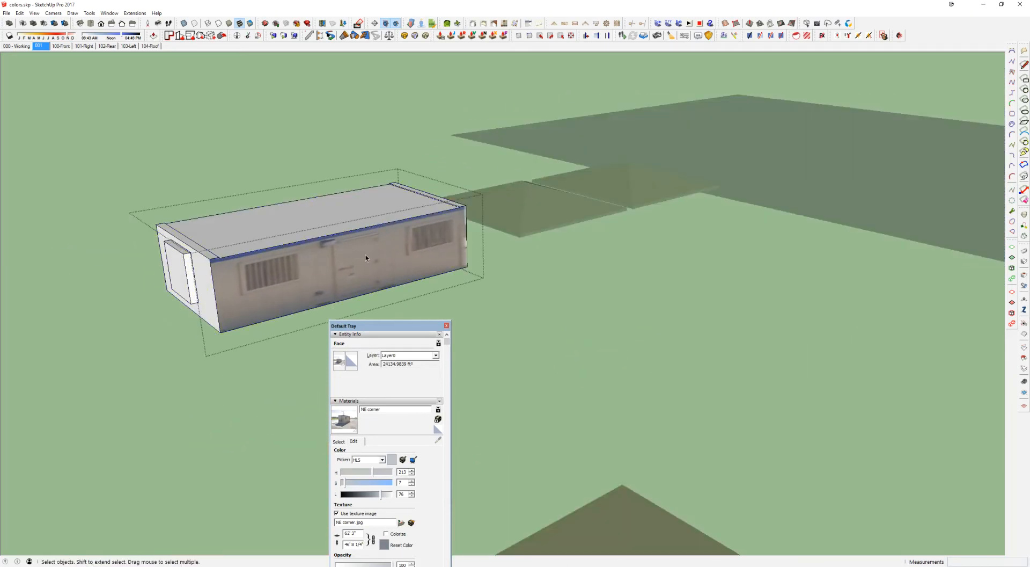
pyautogui.click(347, 260)
pyautogui.scroll(3, 347, 260)
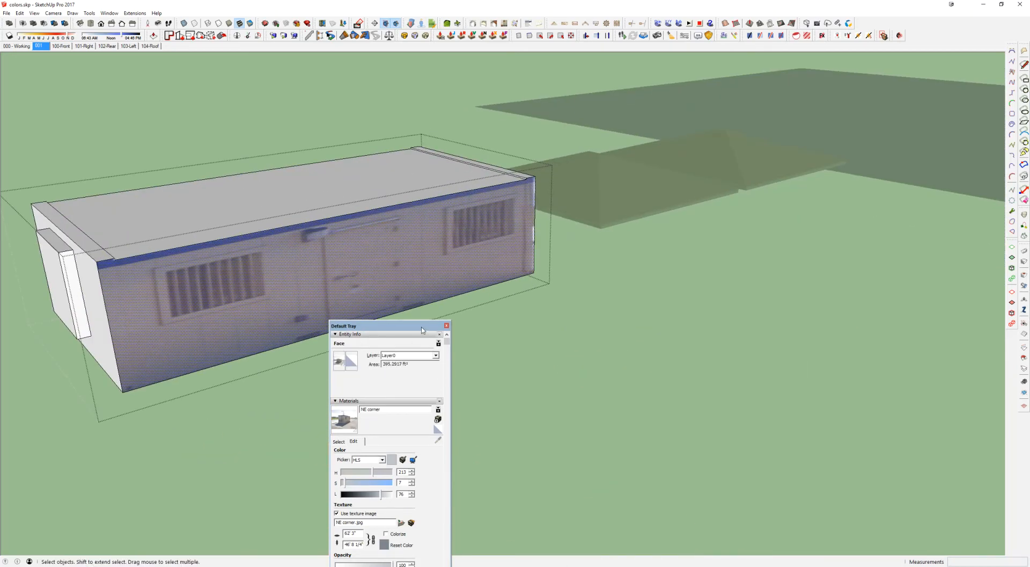
pyautogui.moveTo(425, 329); pyautogui.dragTo(993, 304)
pyautogui.rightClick(361, 231)
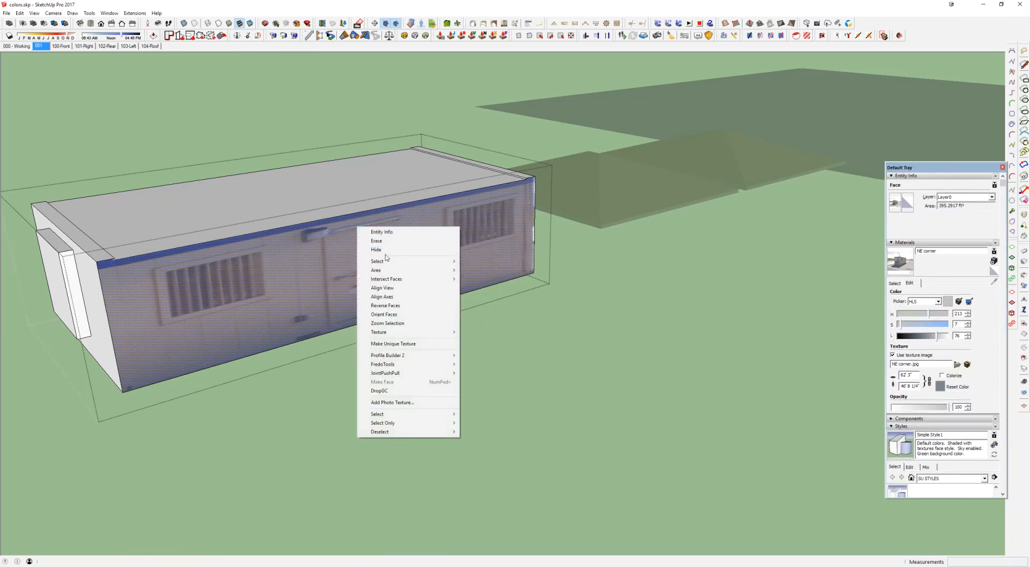
pyautogui.moveTo(407, 335)
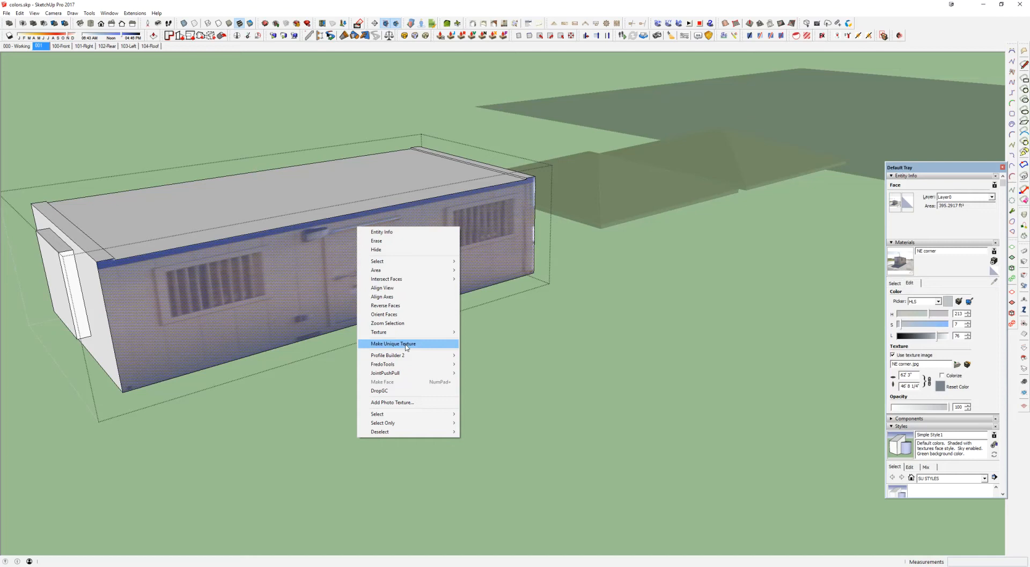
pyautogui.click(407, 346)
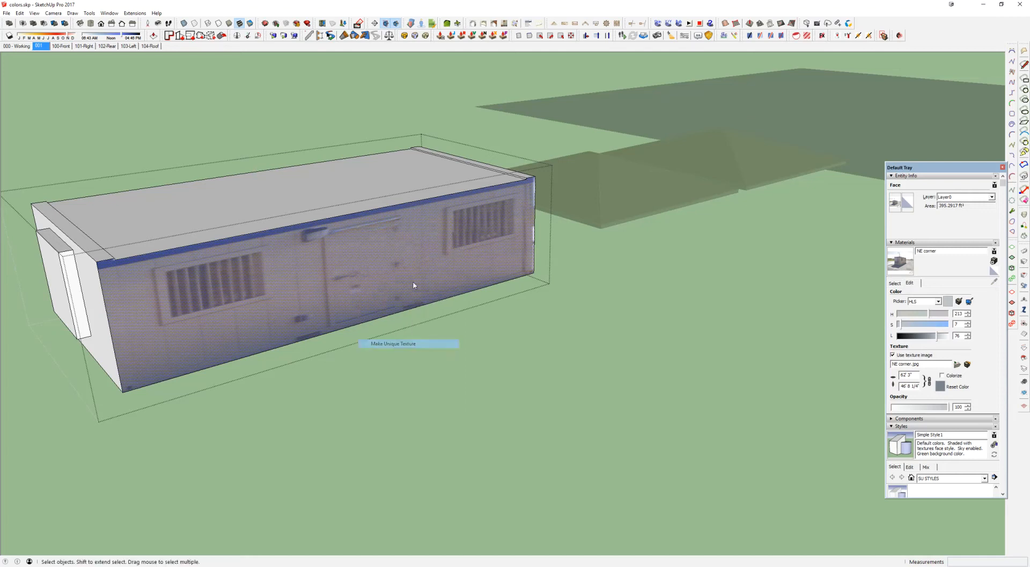
# Close the building group and sample the unique NE corner#4 material from the long wall
pyautogui.moveTo(397, 322); pyautogui.dragTo(392, 296, button='middle')
pyautogui.scroll(-3, 424, 260)
pyautogui.press('Escape')
pyautogui.press('b')
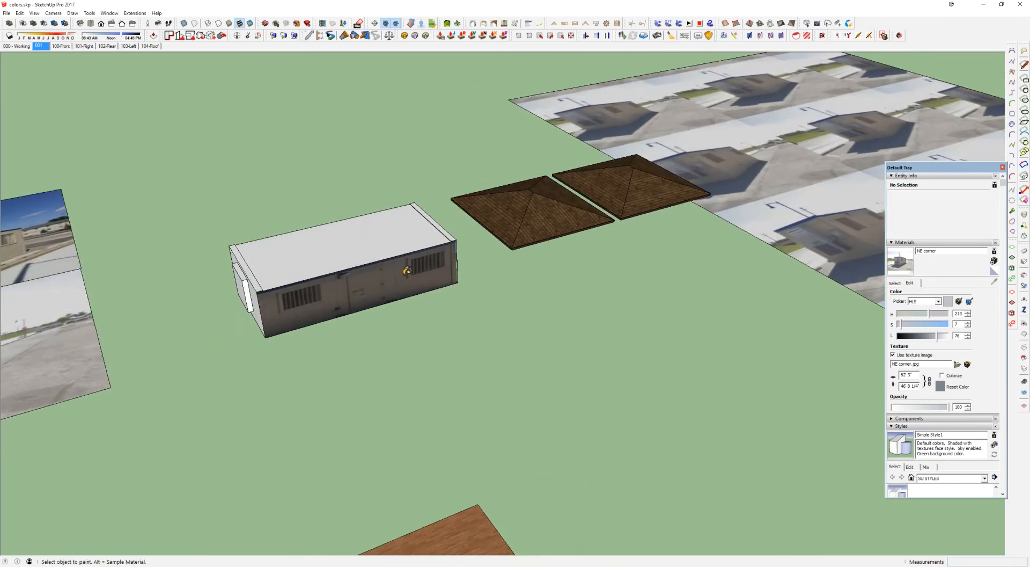
pyautogui.keyDown('alt'); pyautogui.click(409, 270); pyautogui.keyUp('alt')
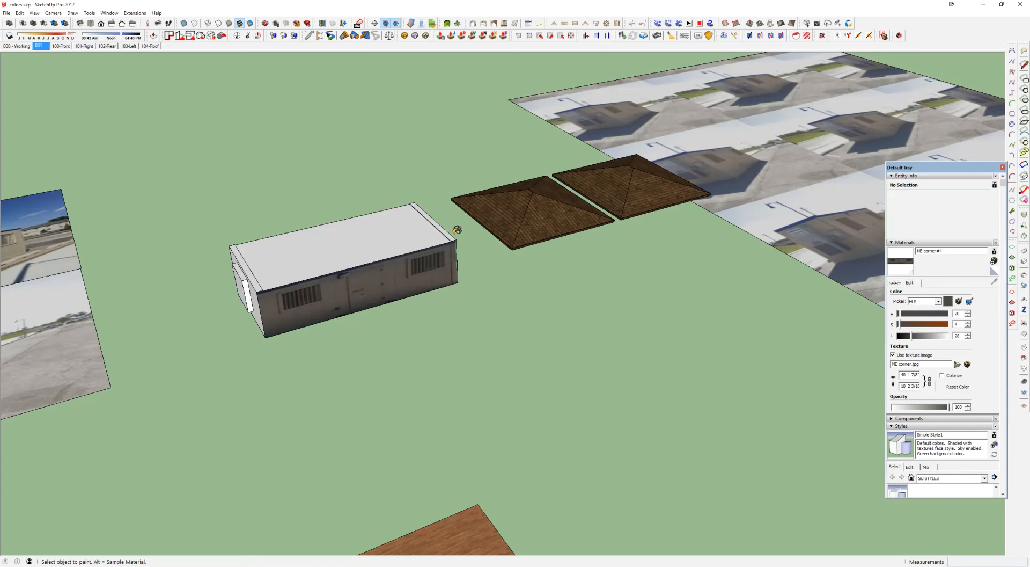
pyautogui.scroll(-2, 399, 267)
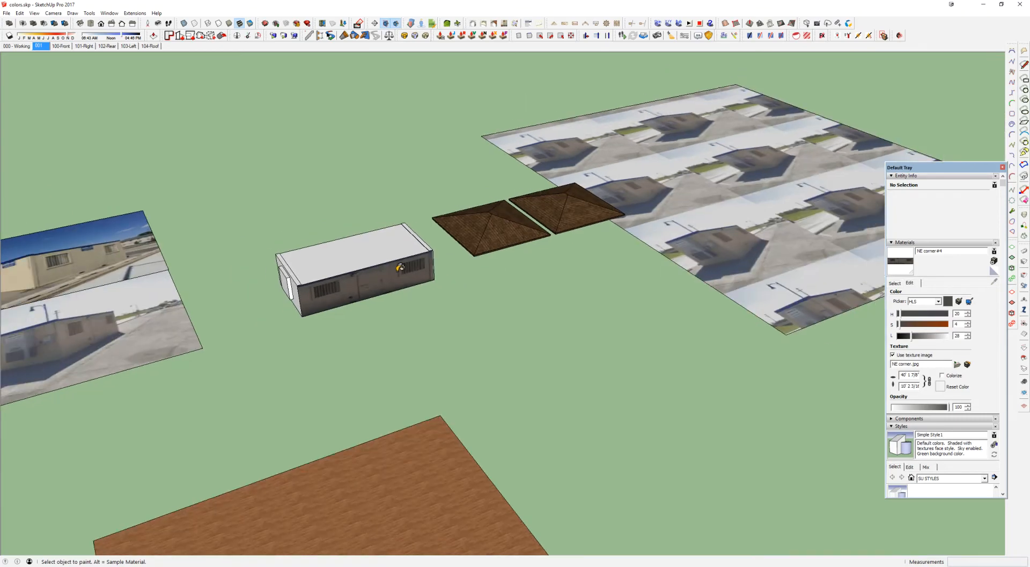
pyautogui.press('alt')
# Paint the large rectangle with the NE corner#4 material and inspect how its wall image tiles
pyautogui.scroll(3, 593, 258)
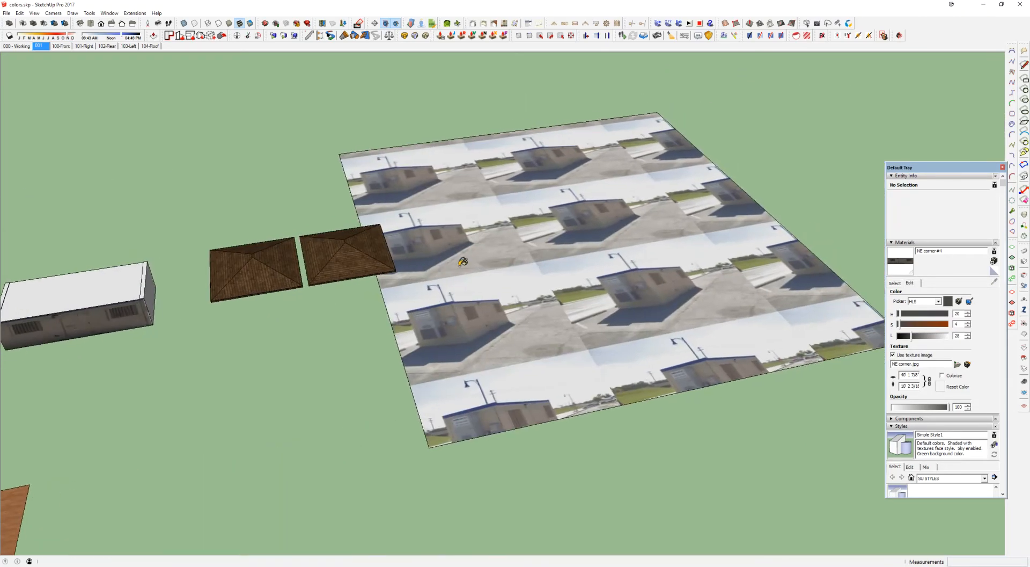
pyautogui.click(625, 225)
pyautogui.moveTo(627, 226); pyautogui.dragTo(589, 512, button='middle')
pyautogui.moveTo(697, 327); pyautogui.dragTo(657, 354, button='middle')
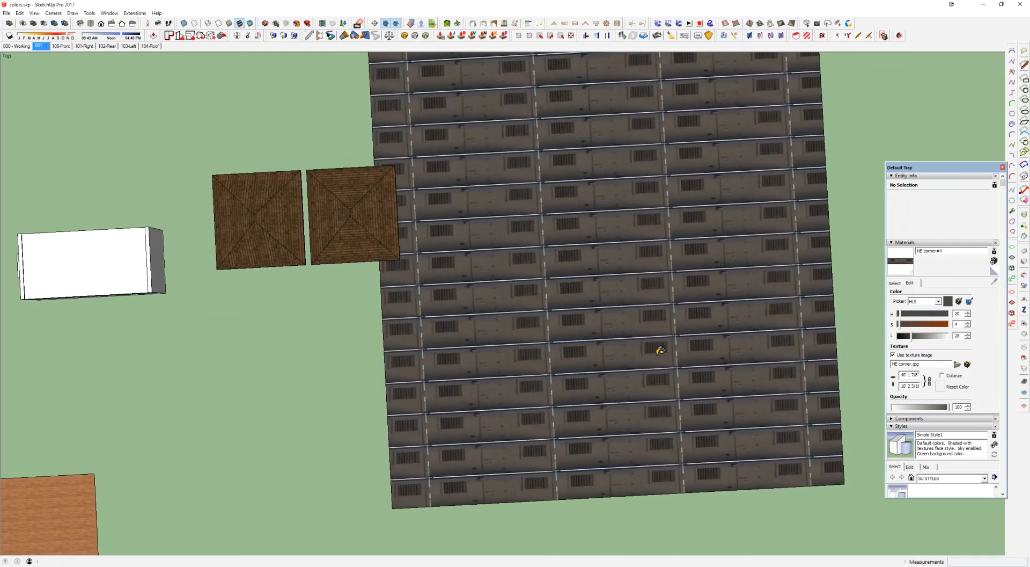
pyautogui.scroll(10, 587, 243)
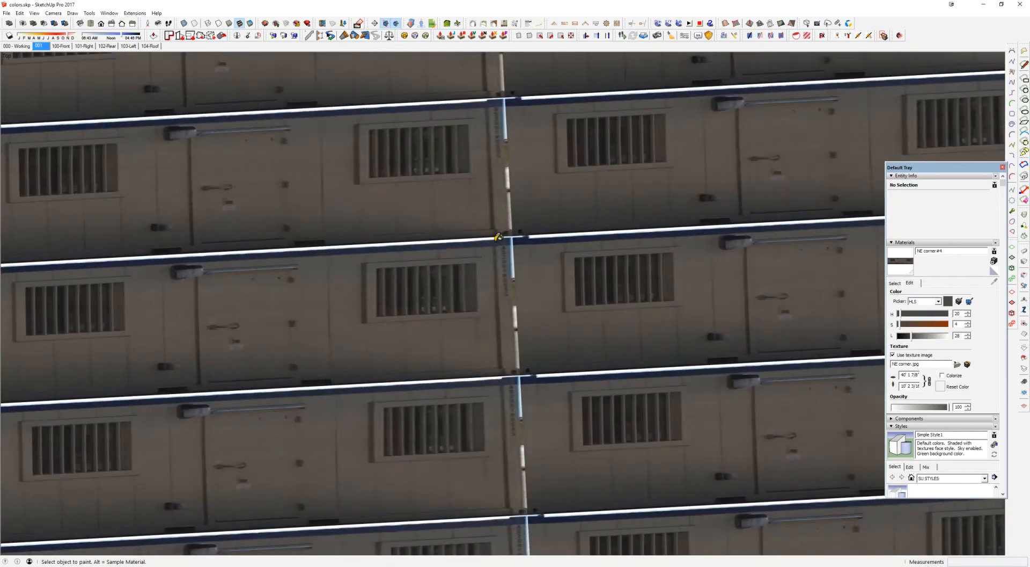
pyautogui.scroll(-10, 736, 220)
pyautogui.moveTo(483, 237)
pyautogui.mouseDown(button='middle')
pyautogui.moveTo(451, 212)
pyautogui.moveTo(577, 137)
pyautogui.mouseUp(button='middle')
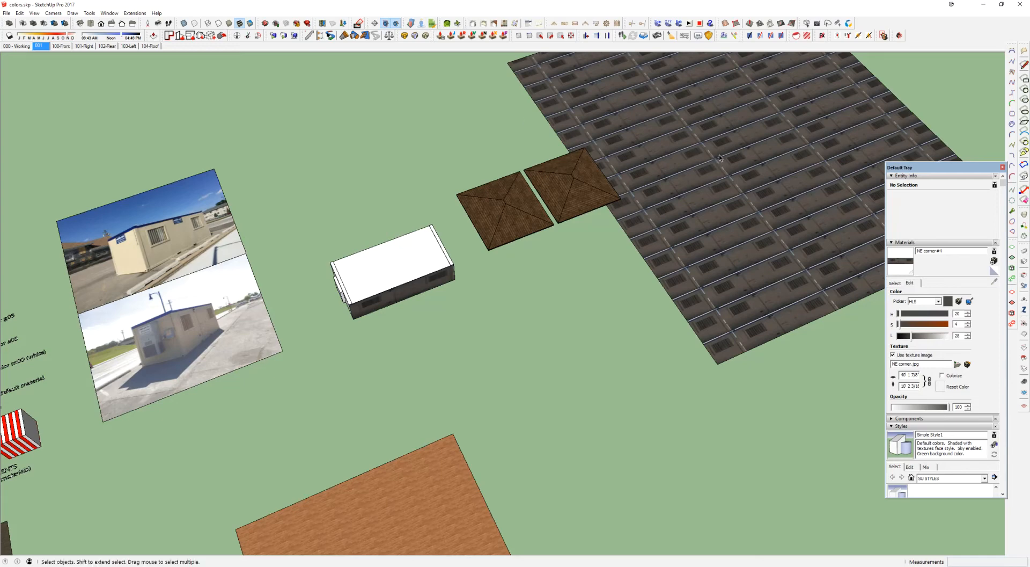
# Examine the tiled wall texture on the large rectangle alongside the building and the original reference photos
pyautogui.scroll(-2, 722, 159)
pyautogui.hotkey('alt', 'Tab')
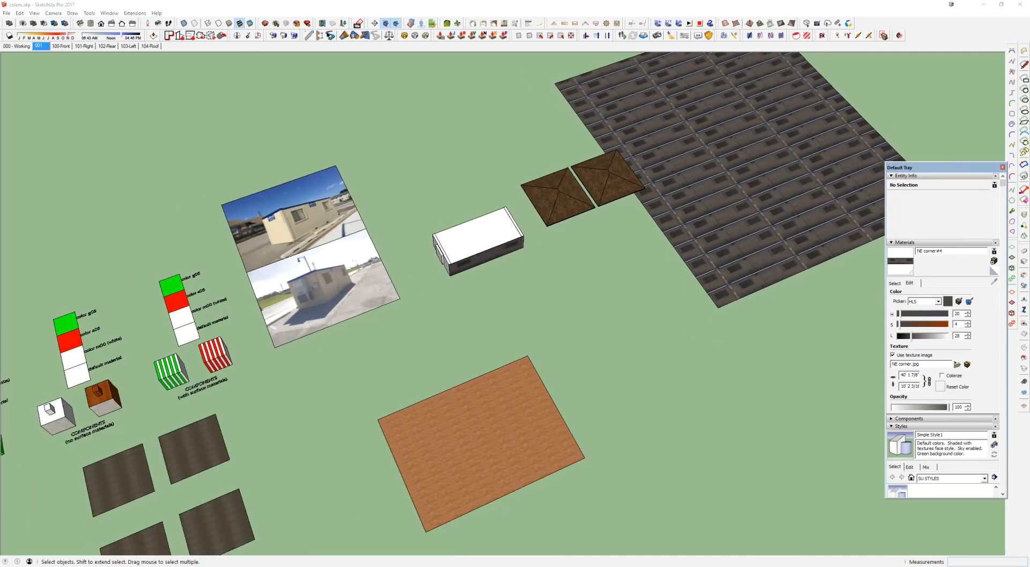
pyautogui.moveTo(639, 208); pyautogui.dragTo(504, 213, button='middle')
pyautogui.hotkey('alt', 'Tab')
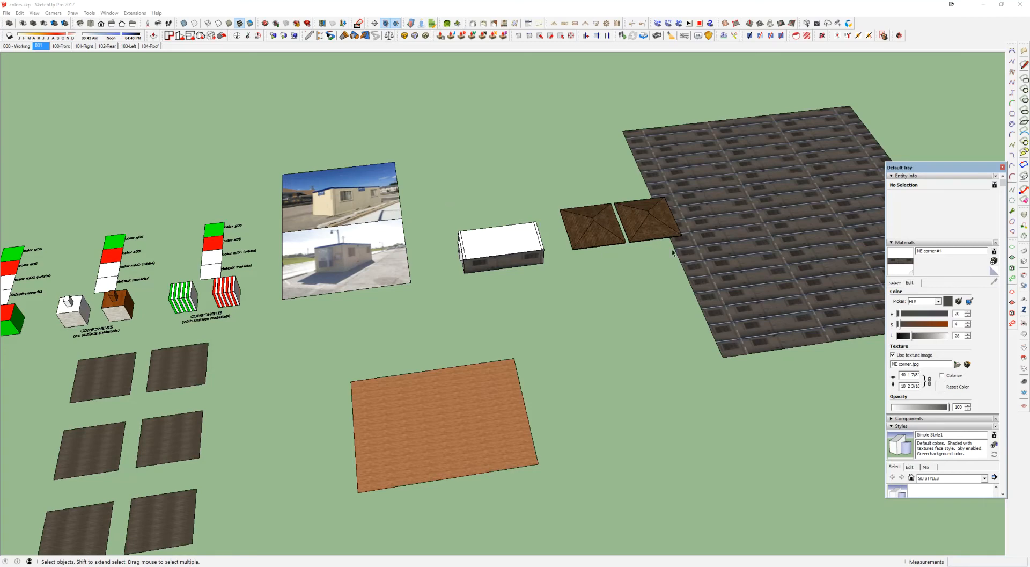
pyautogui.scroll(4, 743, 268)
pyautogui.press('b')
pyautogui.press('alt')
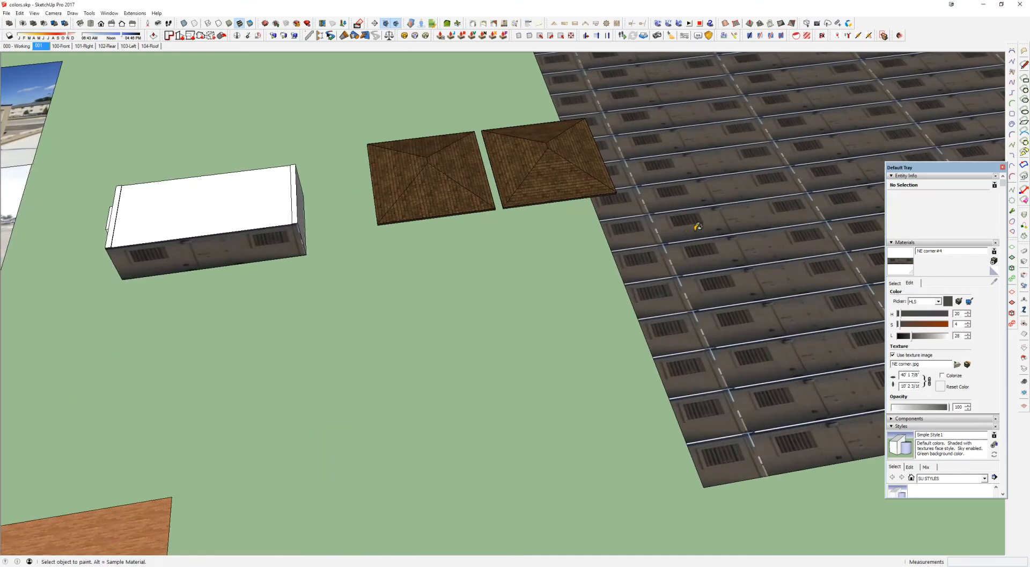
pyautogui.scroll(-1, 777, 226)
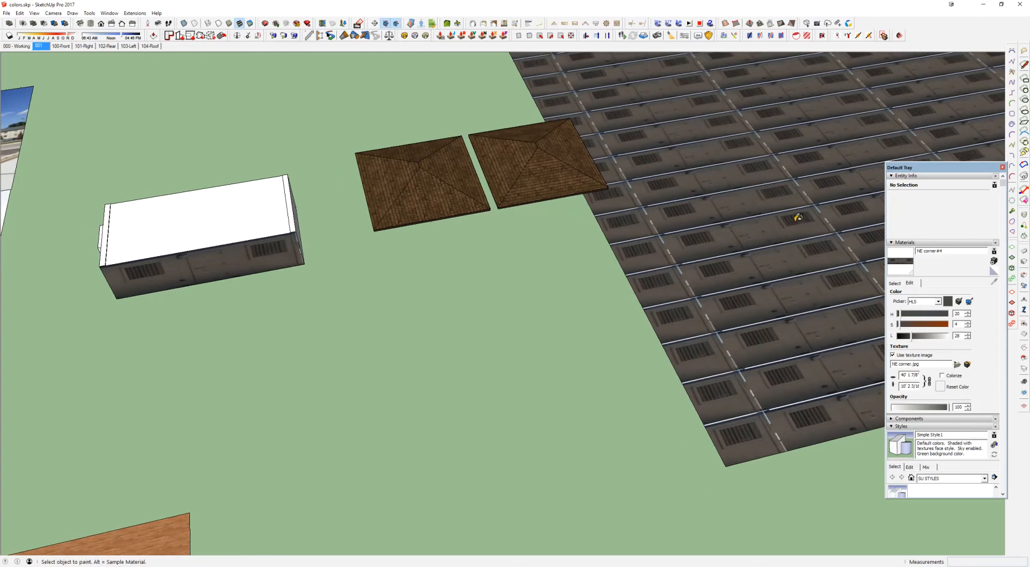
pyautogui.scroll(-2, 743, 232)
pyautogui.scroll(-3, 743, 232)
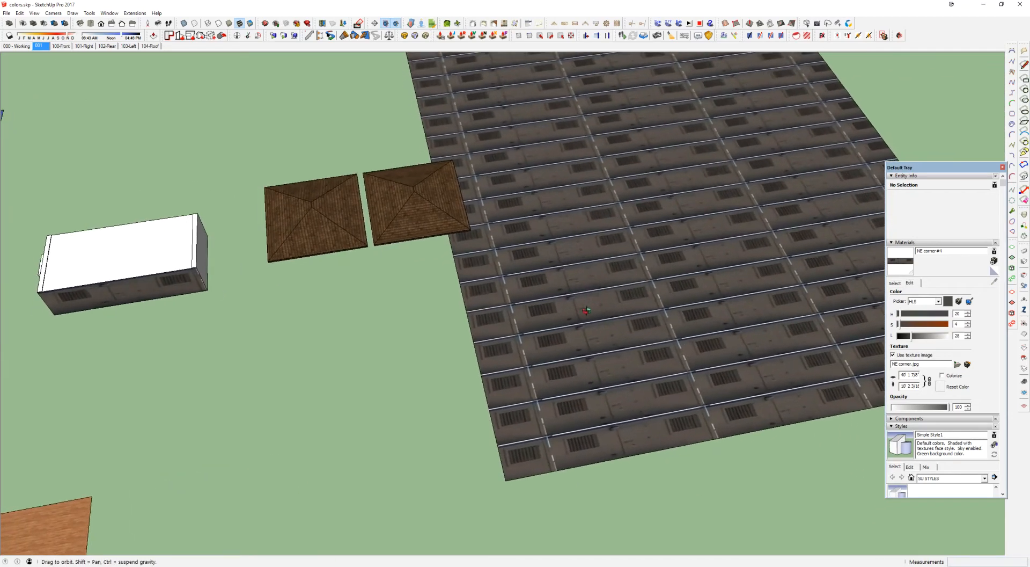
pyautogui.scroll(-1, 558, 315)
pyautogui.keyDown('shift'); pyautogui.moveTo(559, 315); pyautogui.dragTo(630, 242, button='middle'); pyautogui.keyUp('shift')
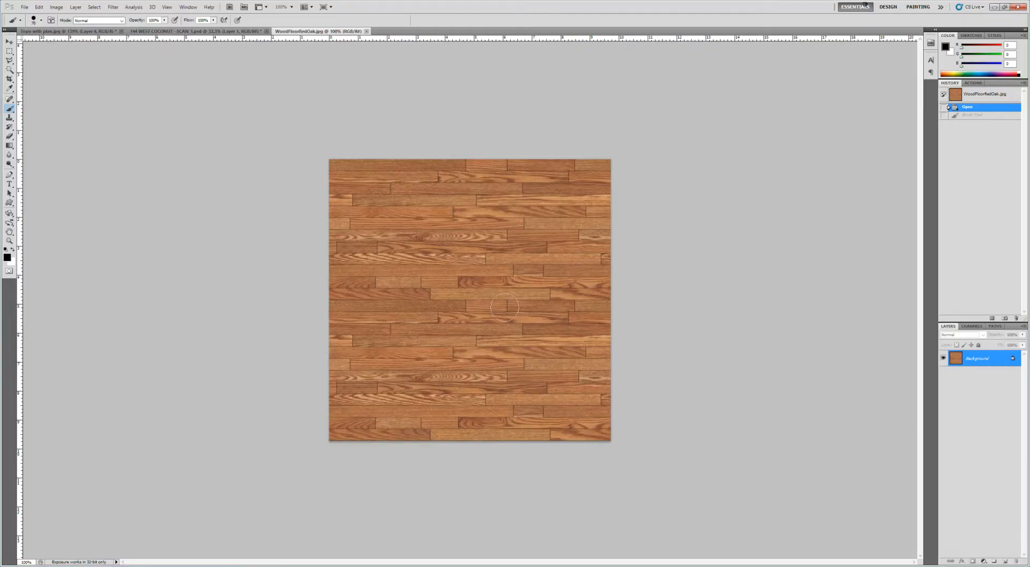
# Start opening a file and search the ~LIBRARY COLLECTIONS and SU LIBRARY folders inside SKP for a plant image
pyautogui.click(25, 7)
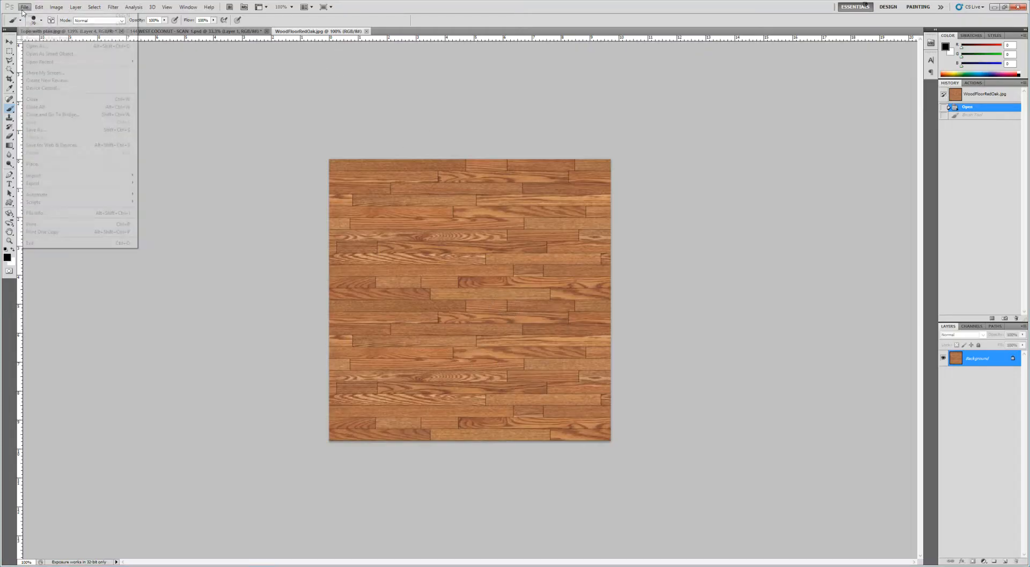
pyautogui.click(30, 23)
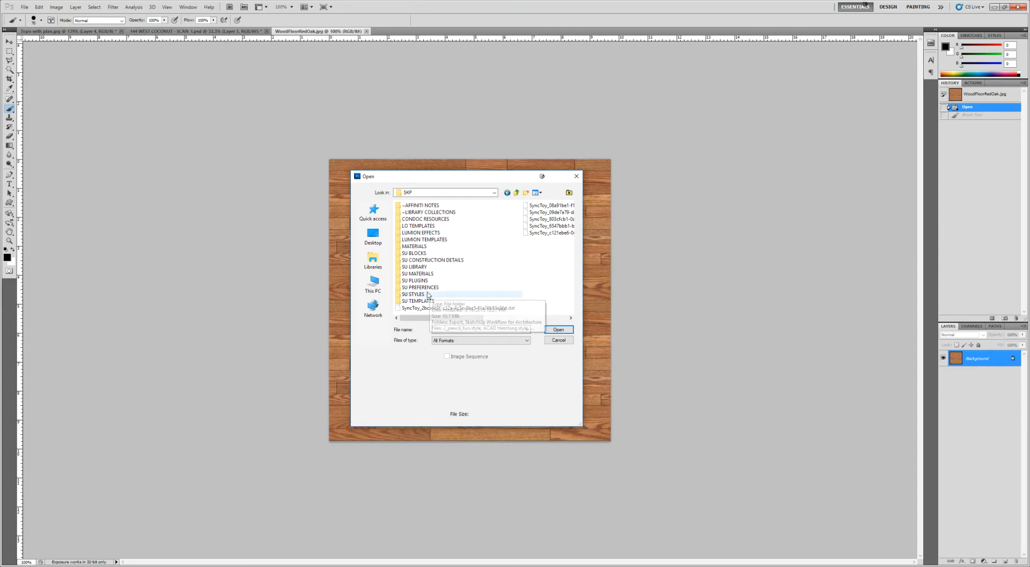
pyautogui.doubleClick(421, 212)
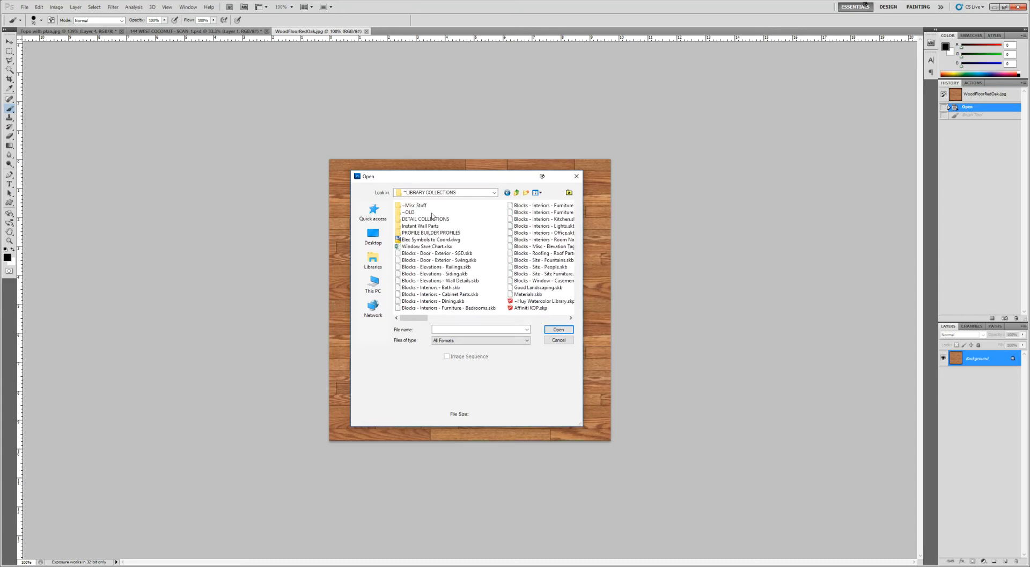
pyautogui.click(516, 193)
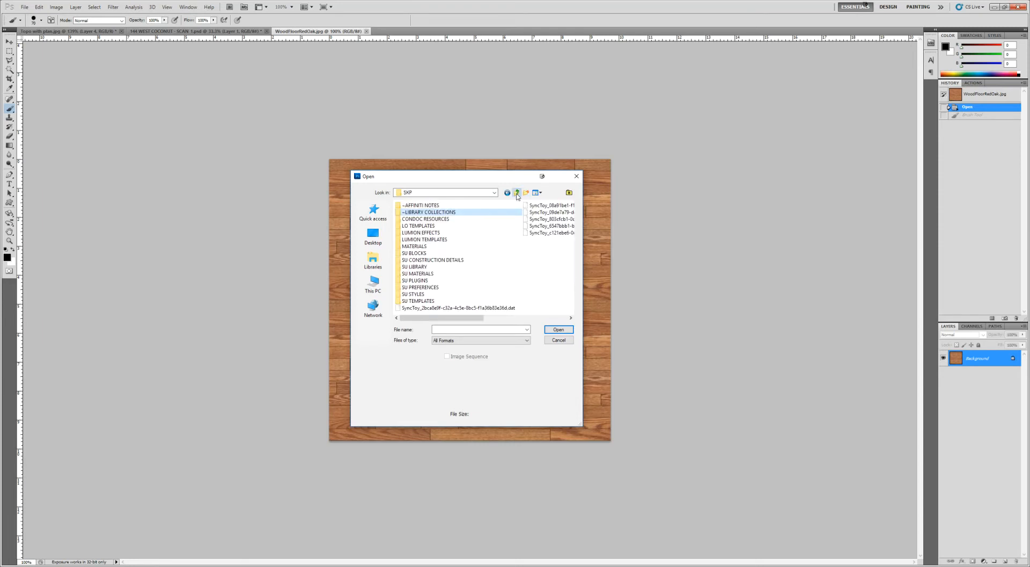
pyautogui.doubleClick(432, 213)
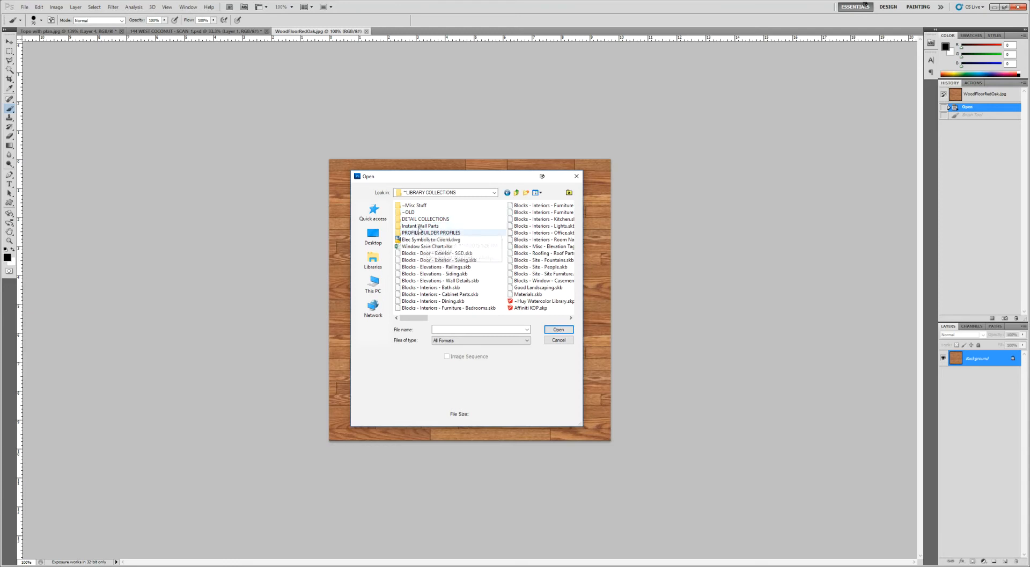
pyautogui.click(515, 193)
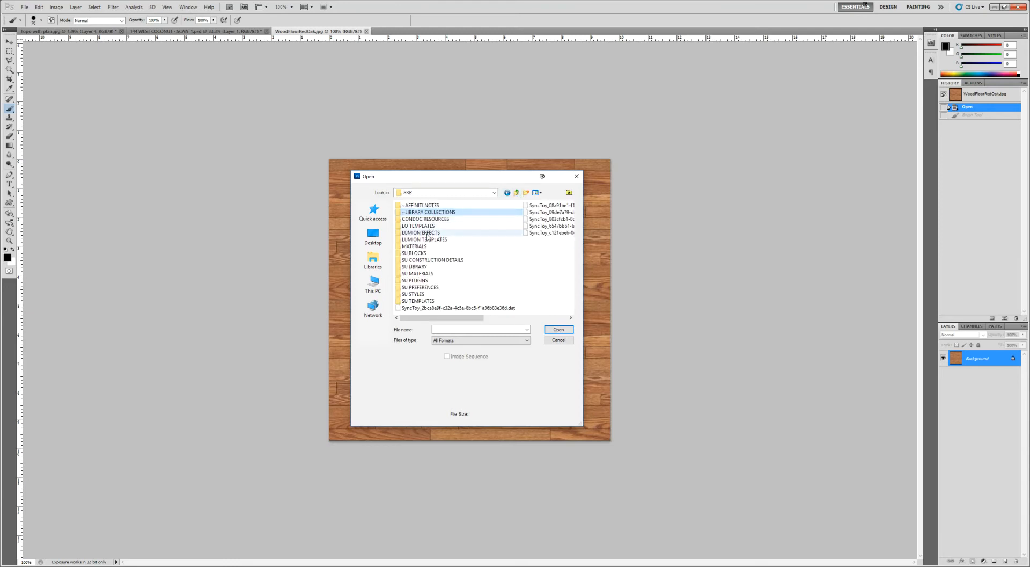
pyautogui.doubleClick(421, 266)
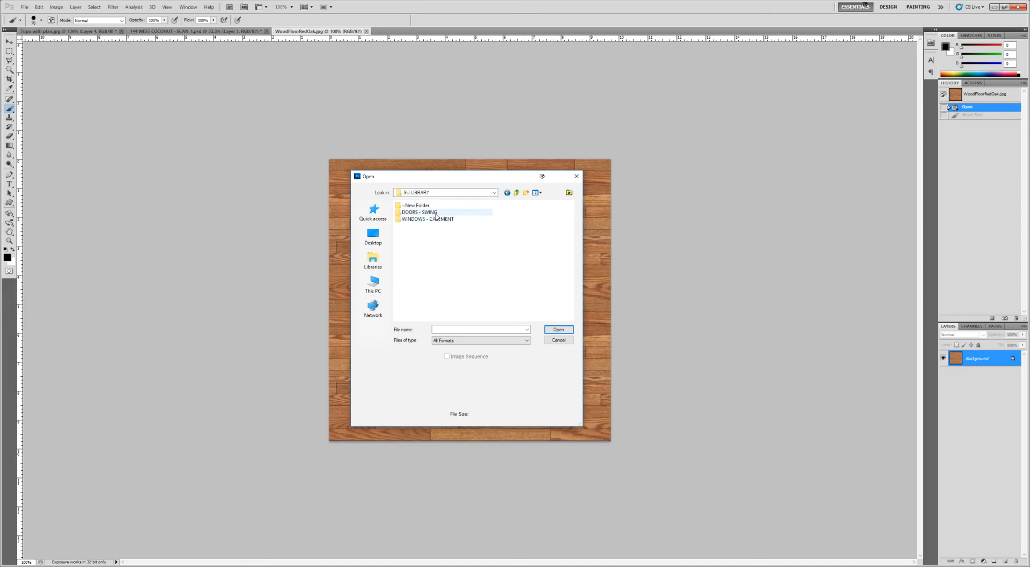
pyautogui.click(516, 192)
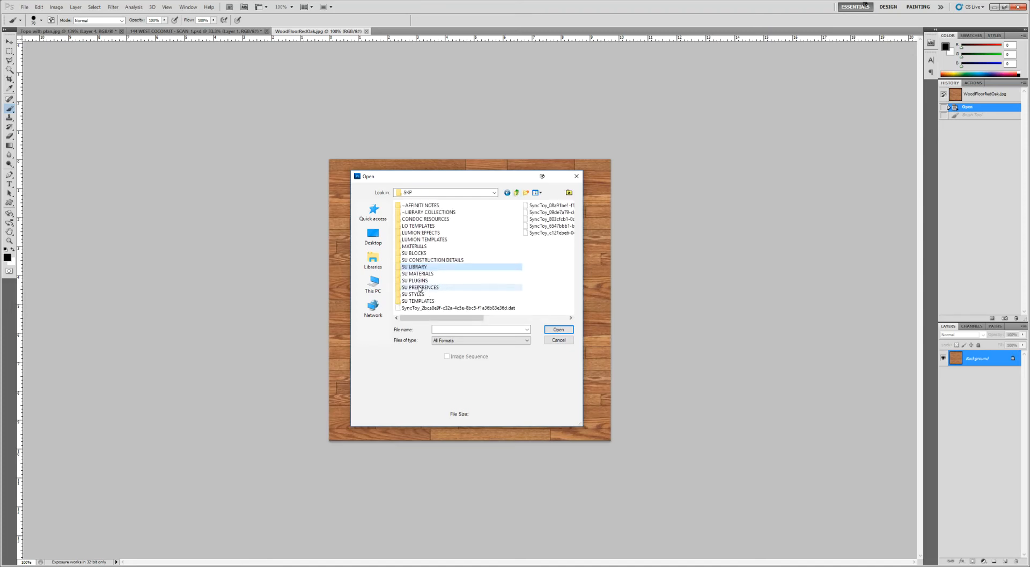
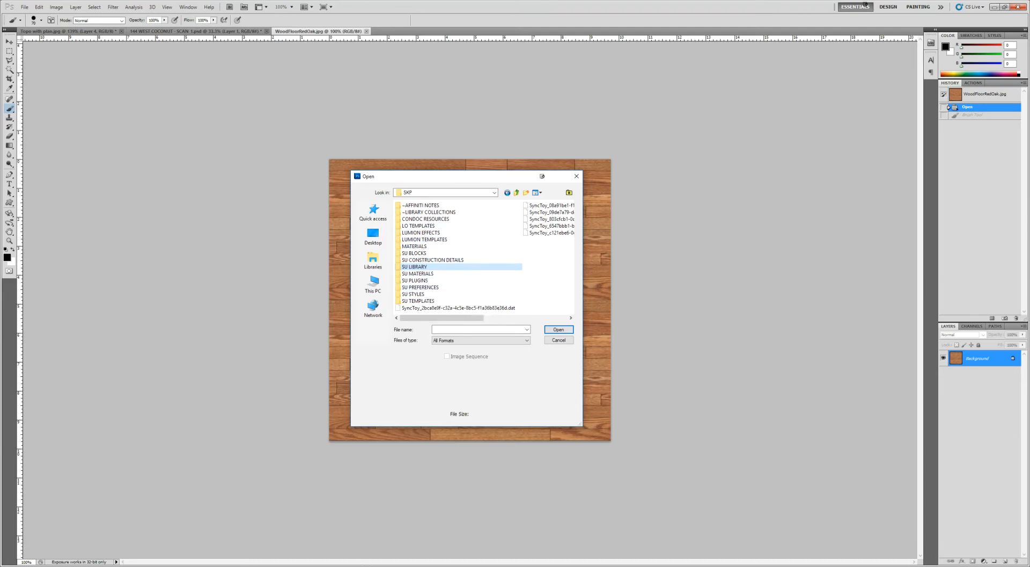
# Search the SKP folder in File Explorer, checking ~LIBRARY COLLECTIONS and SU BLOCKS, to locate the DynaSCAPE Sketch3D folder
pyautogui.press('super+e')
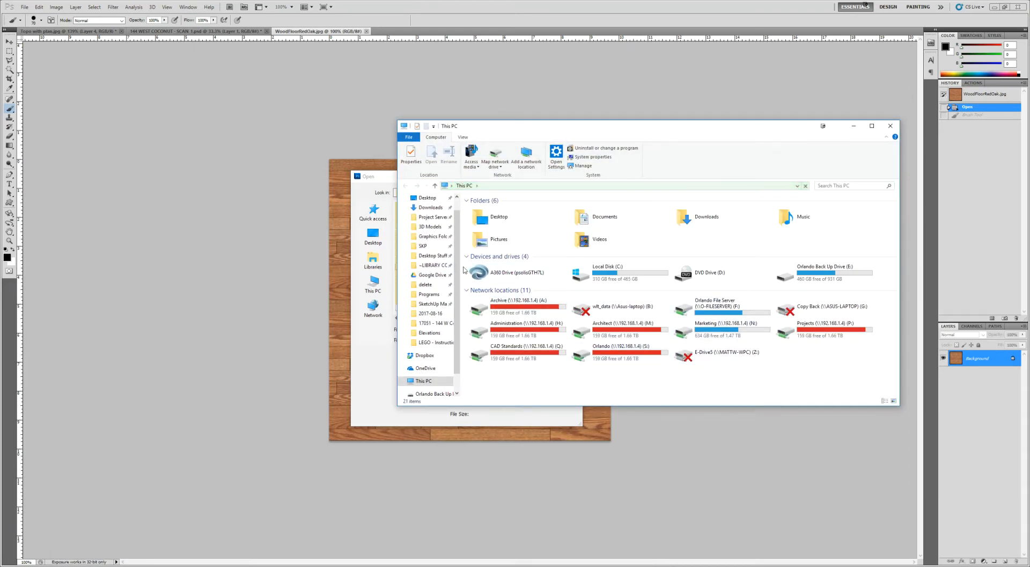
pyautogui.scroll(1, 462, 225)
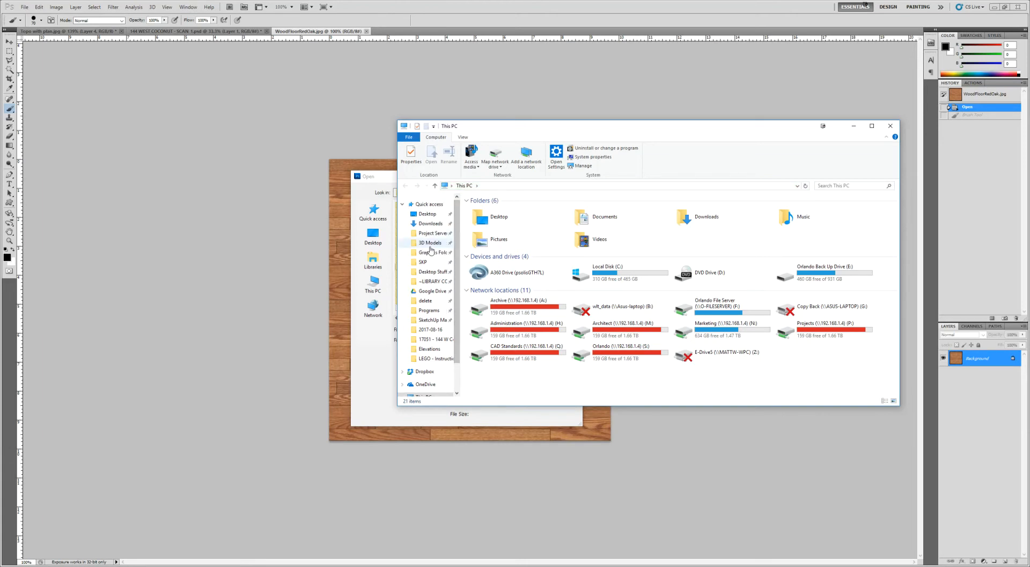
pyautogui.click(430, 243)
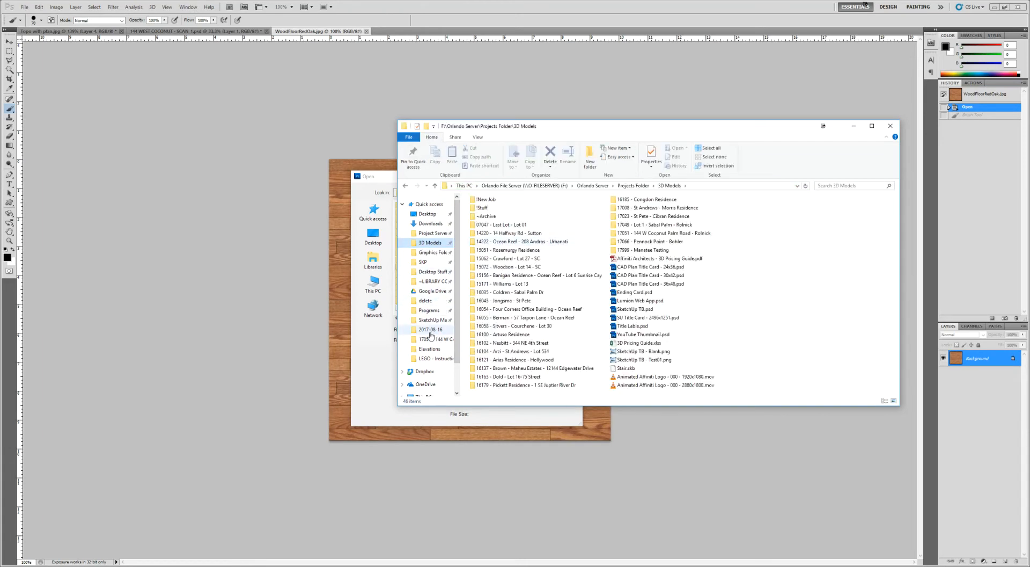
pyautogui.click(424, 262)
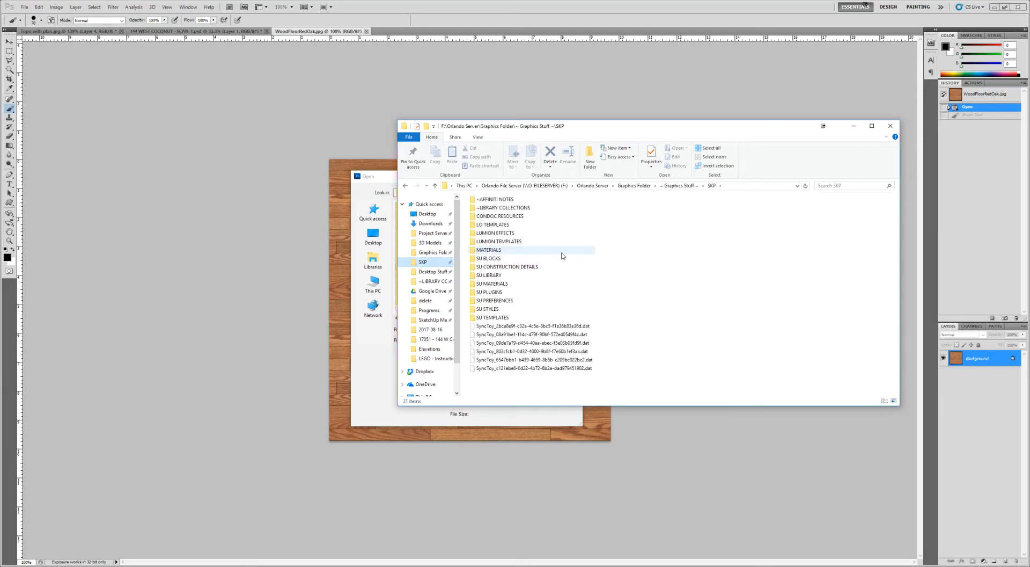
pyautogui.doubleClick(488, 208)
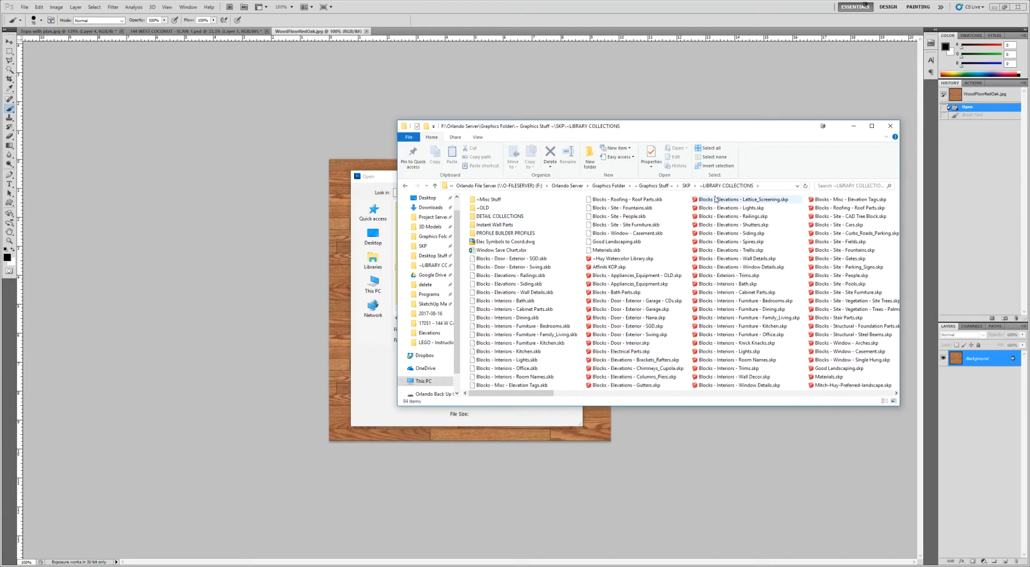
pyautogui.click(687, 186)
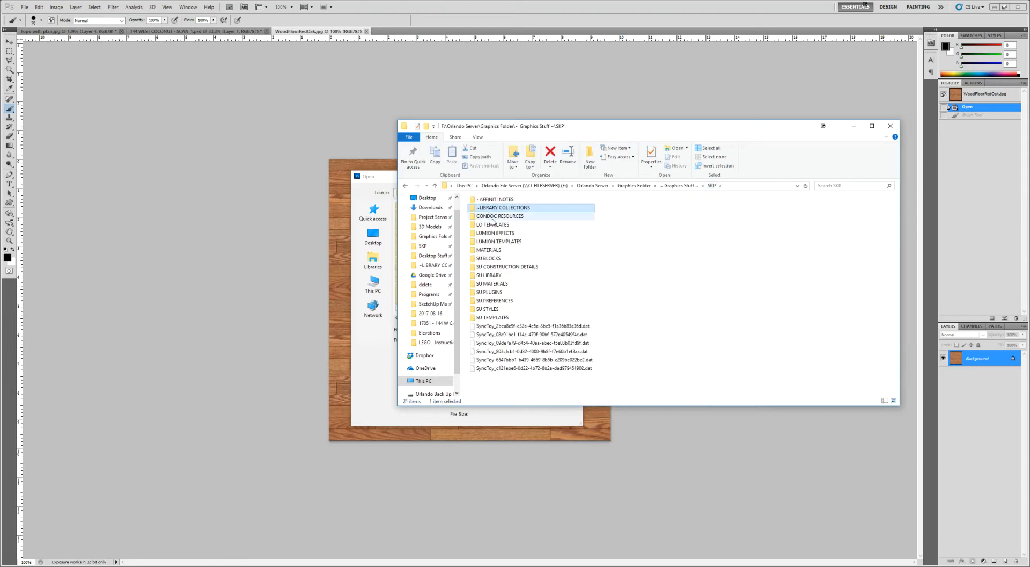
pyautogui.press('Return')
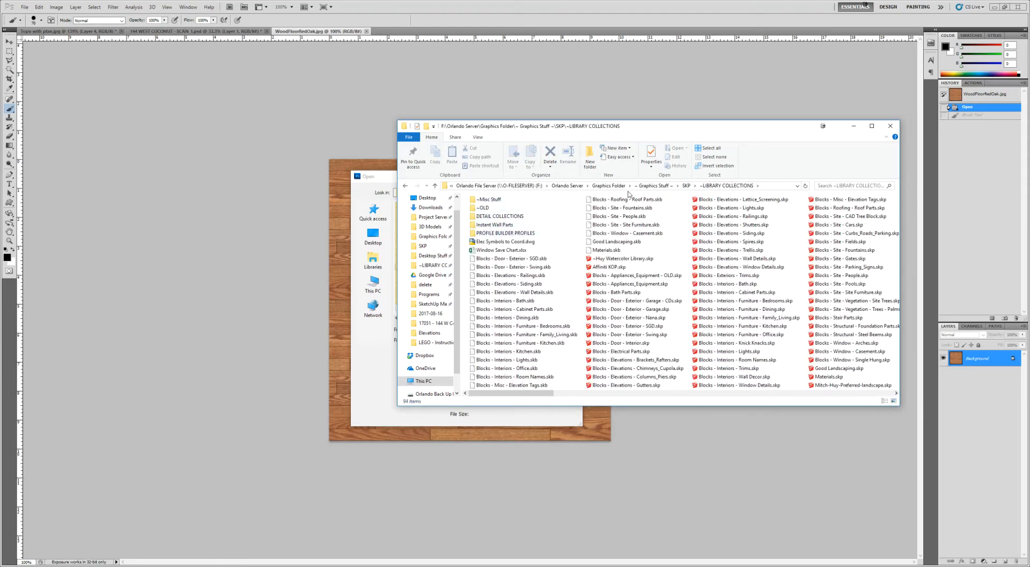
pyautogui.click(687, 185)
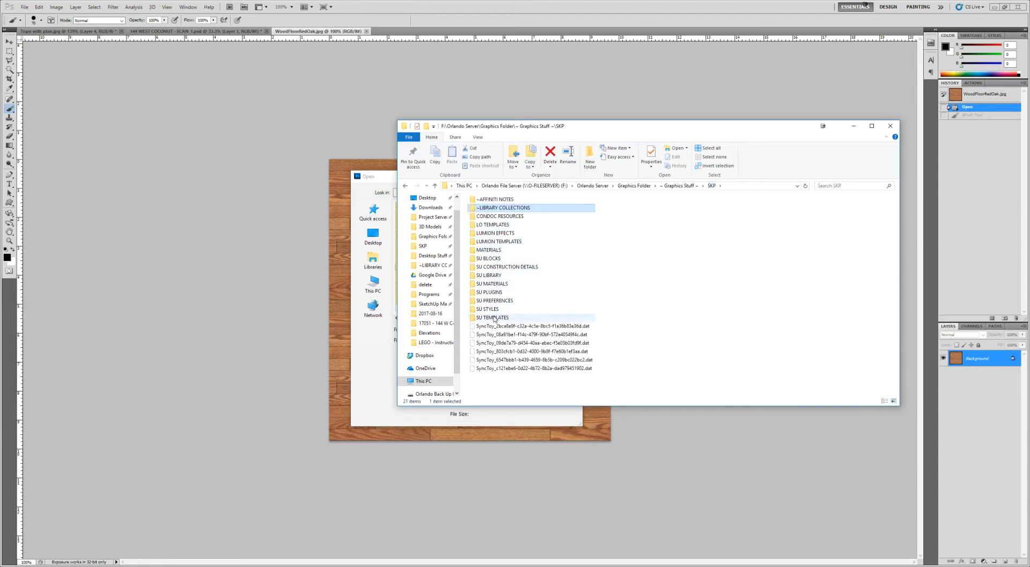
pyautogui.click(492, 259)
pyautogui.doubleClick(492, 259)
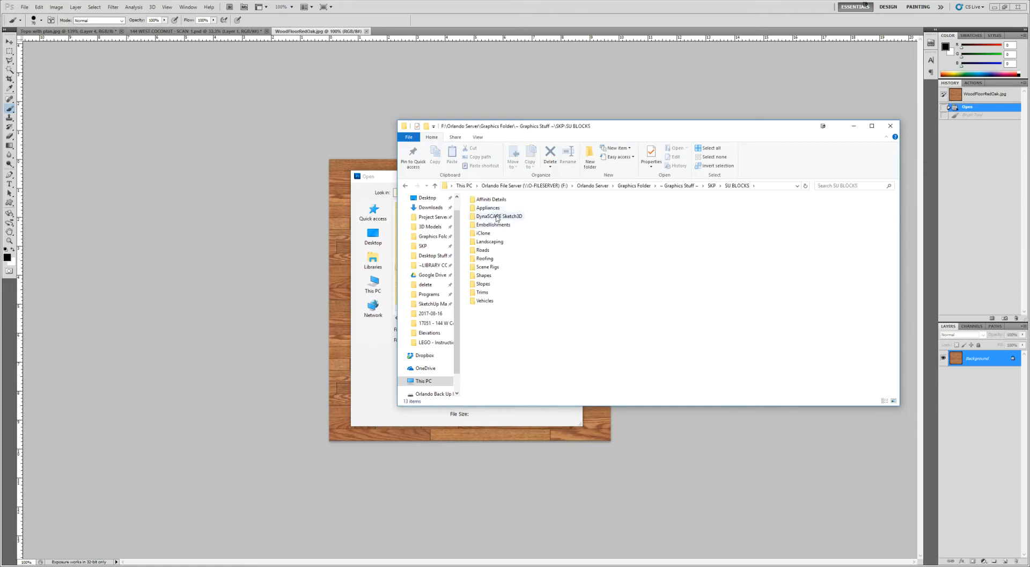
pyautogui.click(499, 216)
pyautogui.moveTo(568, 133); pyautogui.dragTo(1029, 133)
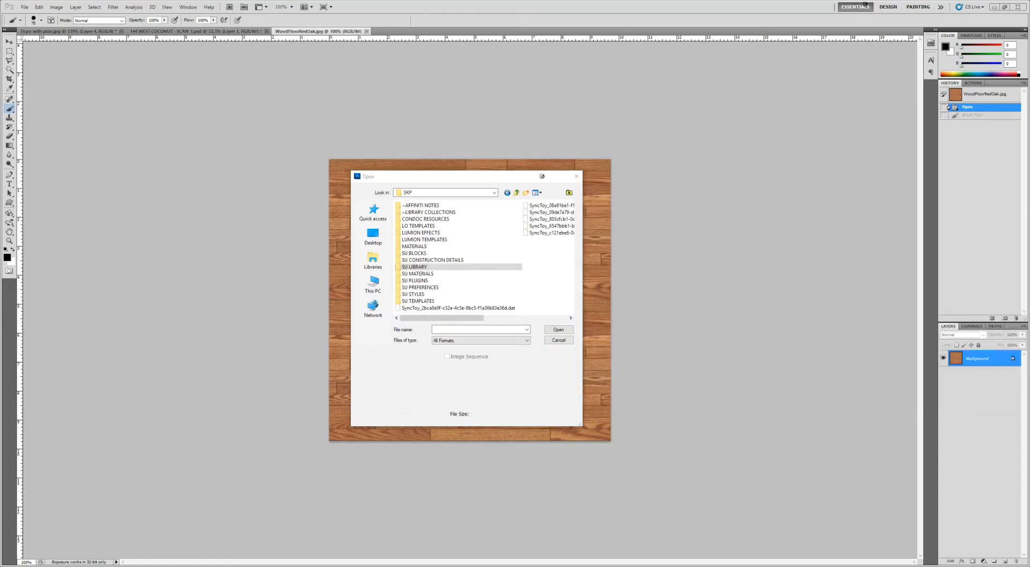
# Browse in Photoshop's Open dialog through SU BLOCKS, DynaSCAPE Sketch3D and Perennials Grasses to the Images folder
pyautogui.doubleClick(414, 252)
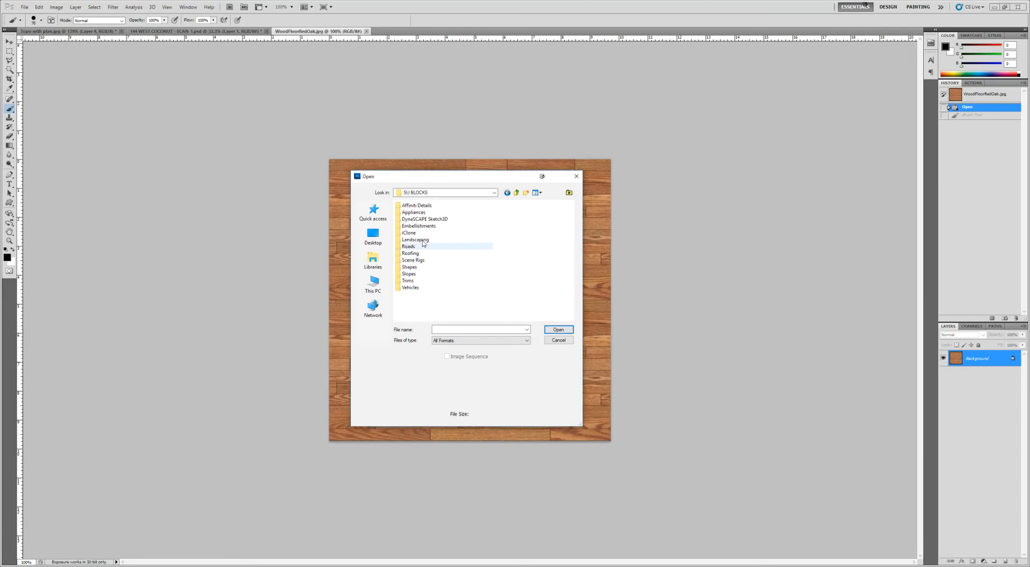
pyautogui.doubleClick(427, 218)
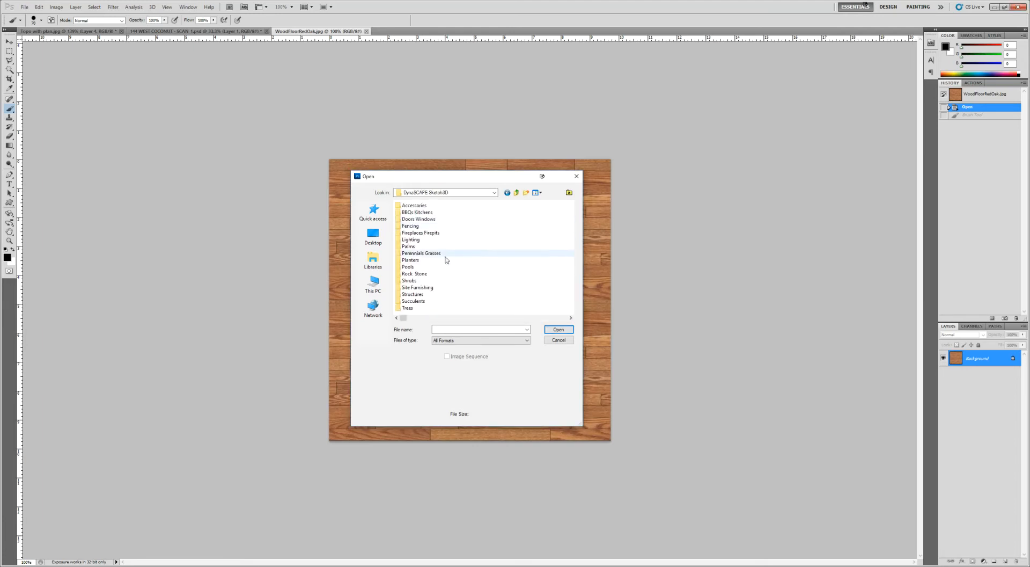
pyautogui.click(411, 261)
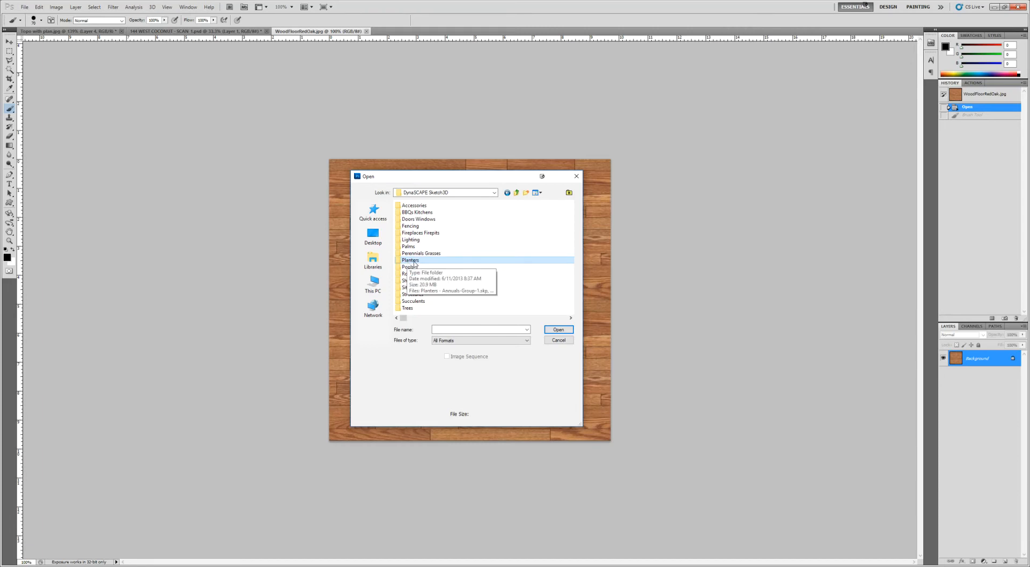
pyautogui.doubleClick(414, 261)
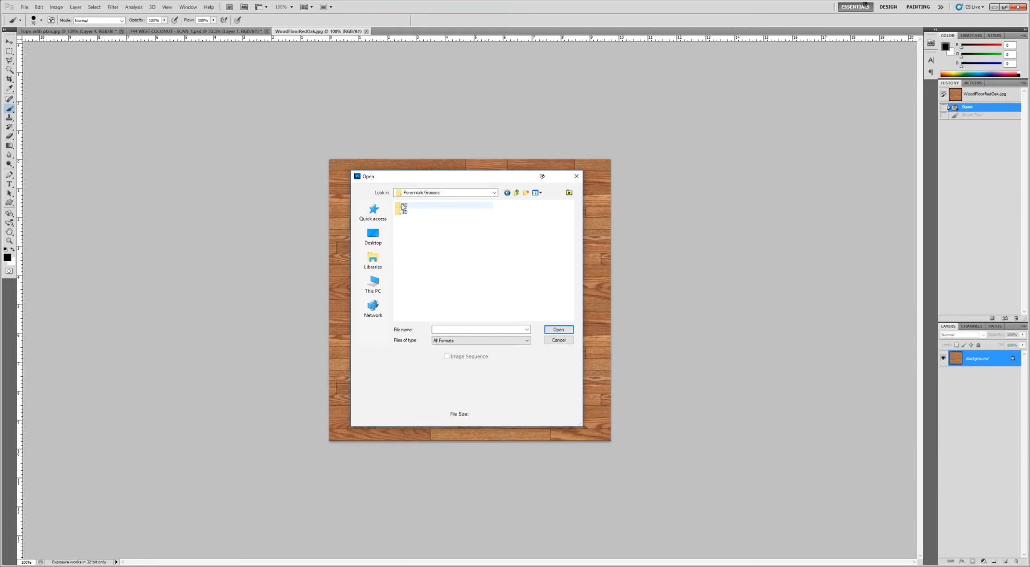
pyautogui.doubleClick(408, 205)
pyautogui.doubleClick(410, 206)
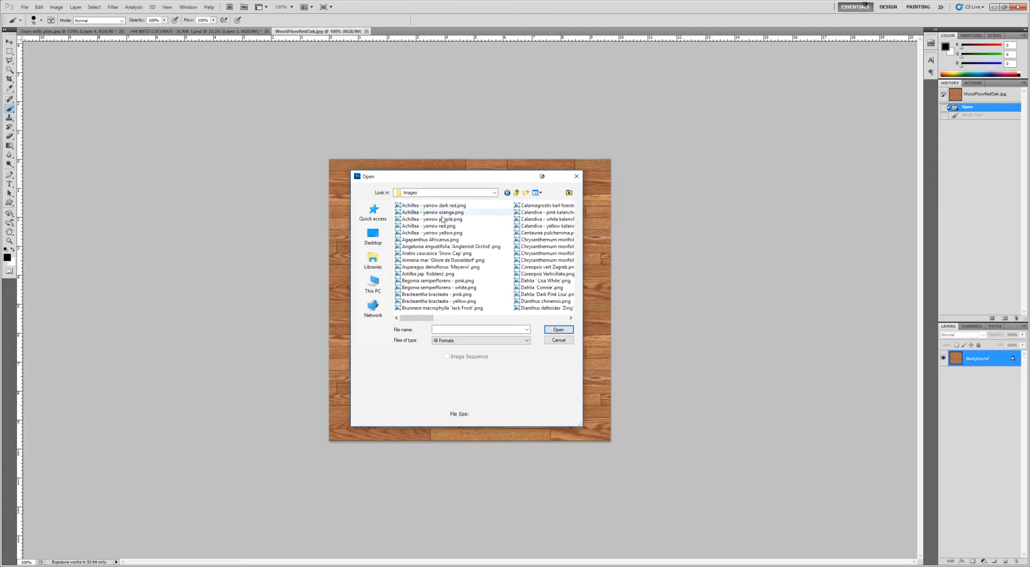
# Open the image Achillea - yarrow dark red.png from the Images folder
pyautogui.scroll(-1, 457, 223)
pyautogui.scroll(2, 463, 224)
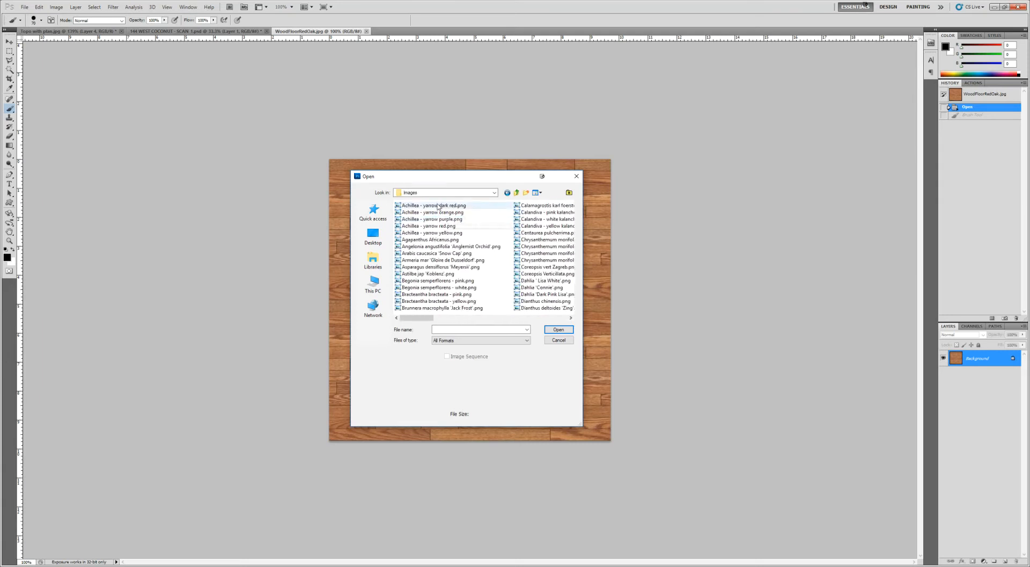
pyautogui.click(428, 206)
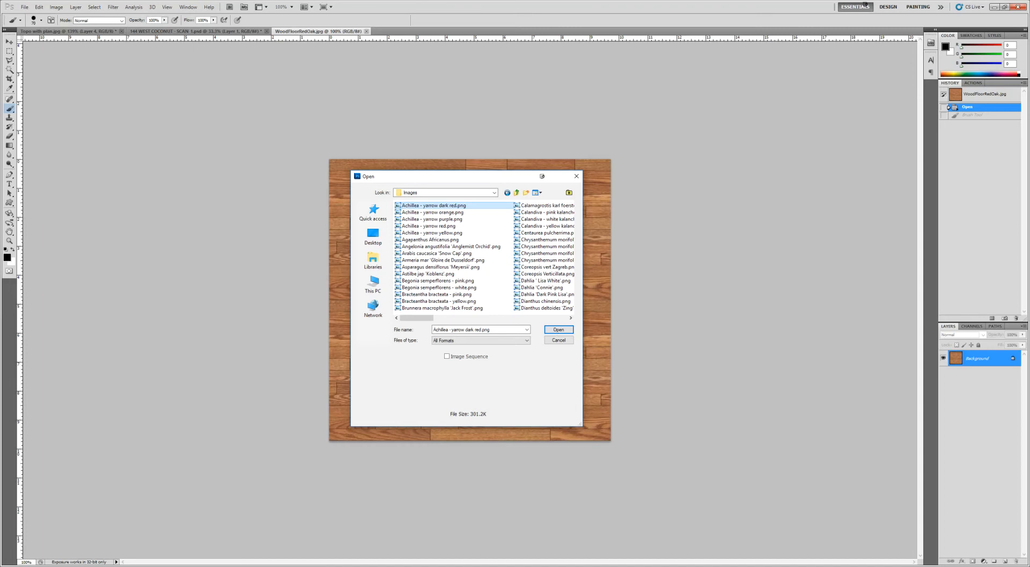
pyautogui.doubleClick(554, 328)
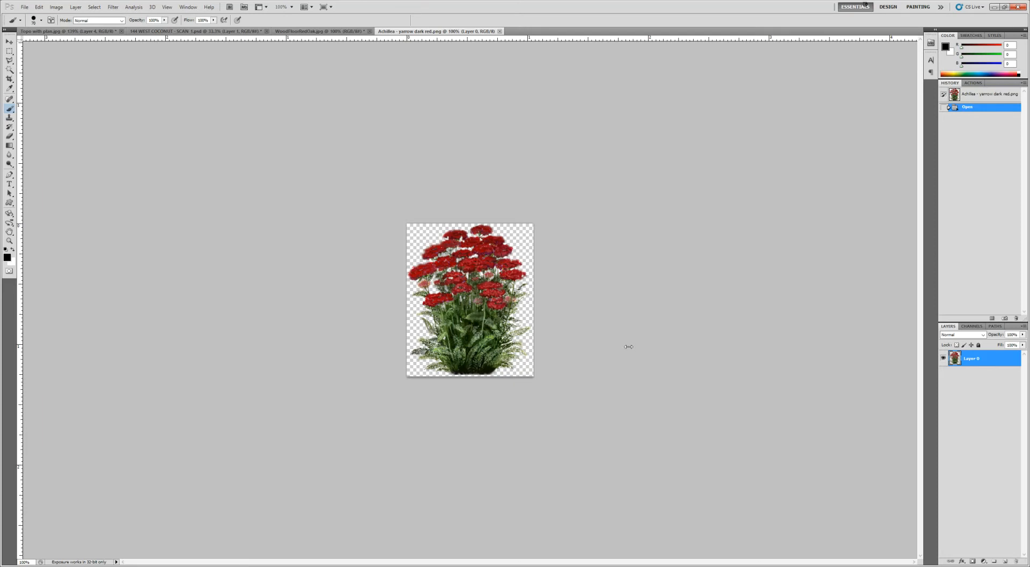
# Fit the yarrow image to the window and shift its layer slightly downward over the transparent background
pyautogui.press('z')
pyautogui.hotkey('ctrl', '0')
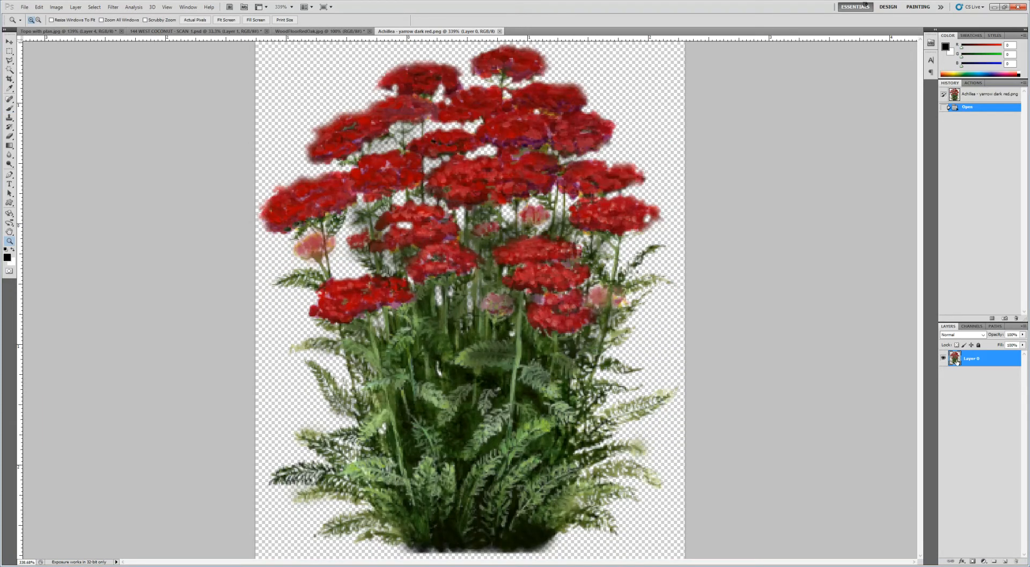
pyautogui.press('v')
pyautogui.moveTo(474, 293); pyautogui.dragTo(482, 316)
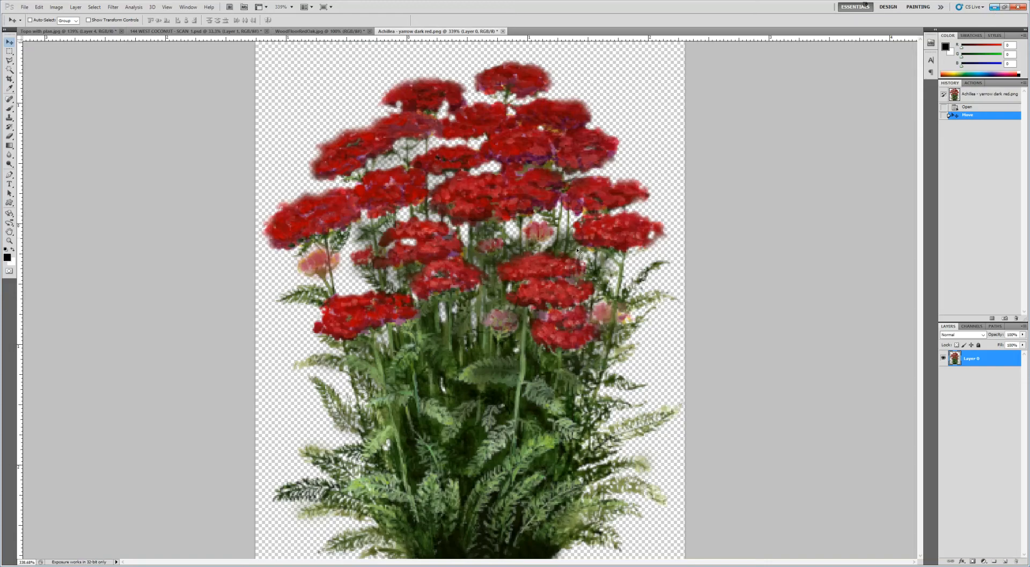
# Switch to SketchUp and place the Achillea - yarrow dark red.png image flat on the ground beside the building
pyautogui.hotkey('alt', 'Tab')
pyautogui.click(581, 129)
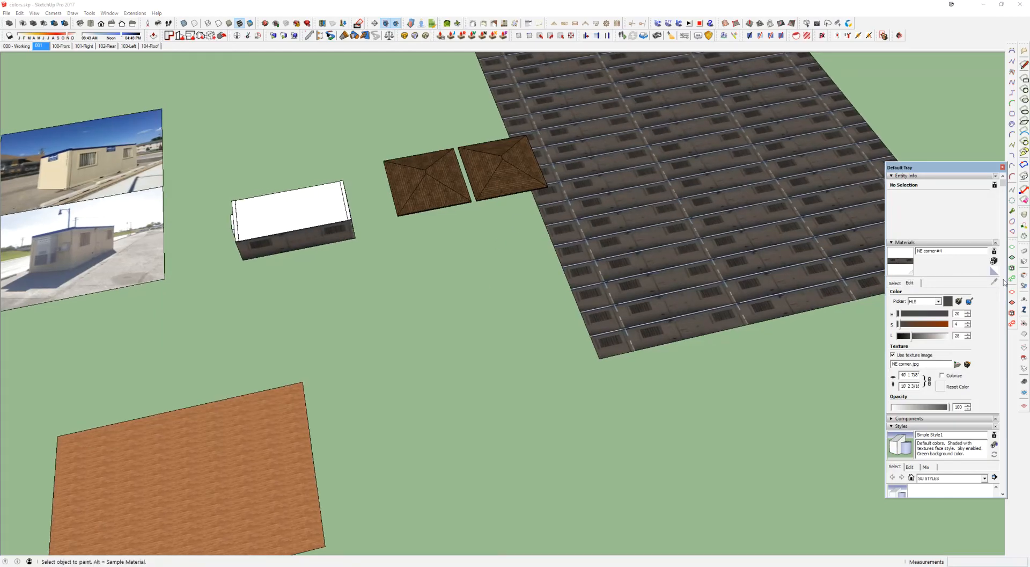
pyautogui.click(359, 439)
pyautogui.moveTo(453, 373); pyautogui.dragTo(517, 334, button='middle')
pyautogui.press('s')
pyautogui.scroll(-3, 528, 322)
pyautogui.scroll(3, 517, 334)
pyautogui.scroll(2, 517, 336)
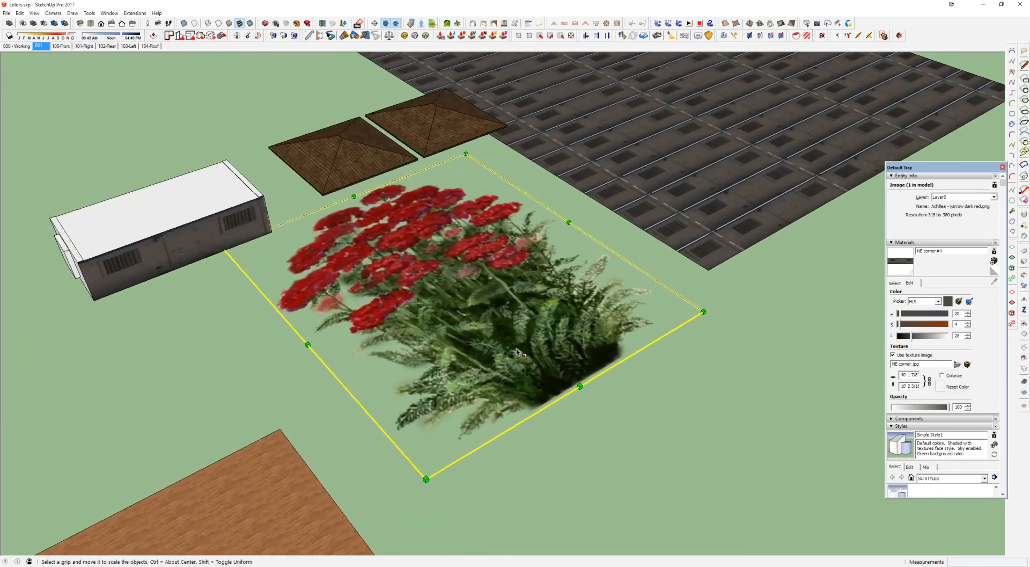
# Rotate the flat yarrow image 90 degrees about its base edge so that it stands upright
pyautogui.press('q')
pyautogui.moveTo(542, 397); pyautogui.dragTo(290, 316, button='middle')
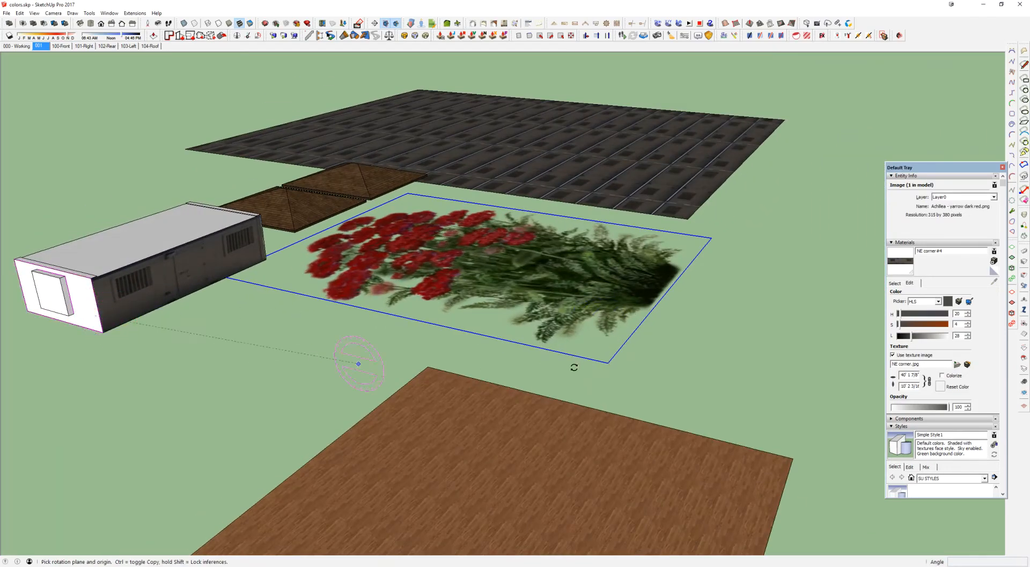
pyautogui.moveTo(606, 362); pyautogui.dragTo(608, 362)
pyautogui.click(424, 426)
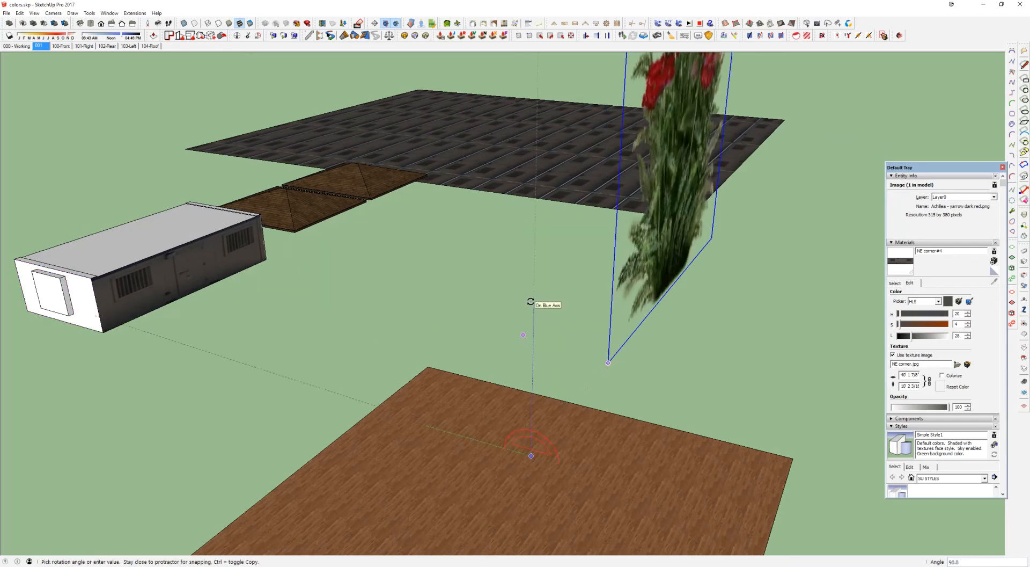
pyautogui.click(531, 301)
# Scale the upright yarrow image down uniformly by a factor of about 0.11
pyautogui.moveTo(529, 299); pyautogui.dragTo(524, 282, button='middle')
pyautogui.press('s')
pyautogui.moveTo(669, 114); pyautogui.dragTo(463, 379)
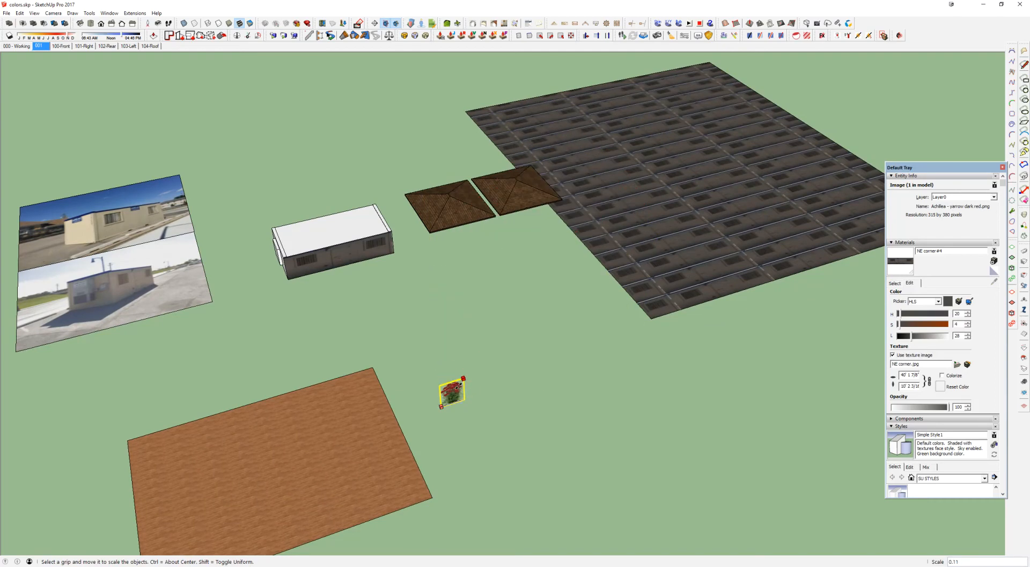
pyautogui.scroll(10, 455, 397)
pyautogui.moveTo(455, 397); pyautogui.dragTo(349, 211, button='middle')
pyautogui.scroll(-1, 408, 345)
pyautogui.press('space')
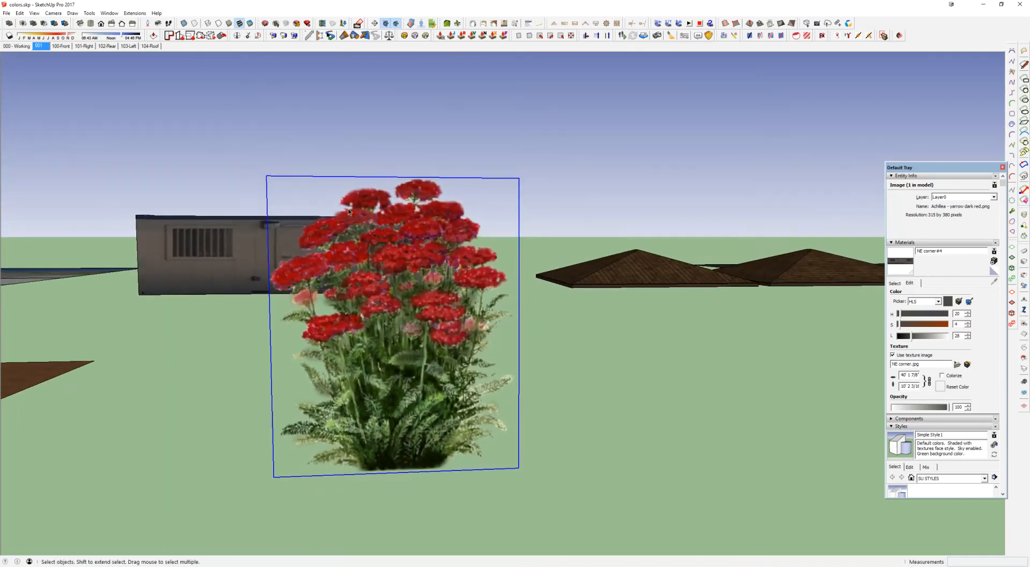
# Draw a line along the top edge of the upright yarrow image from corner to corner and delete it again
pyautogui.press('l')
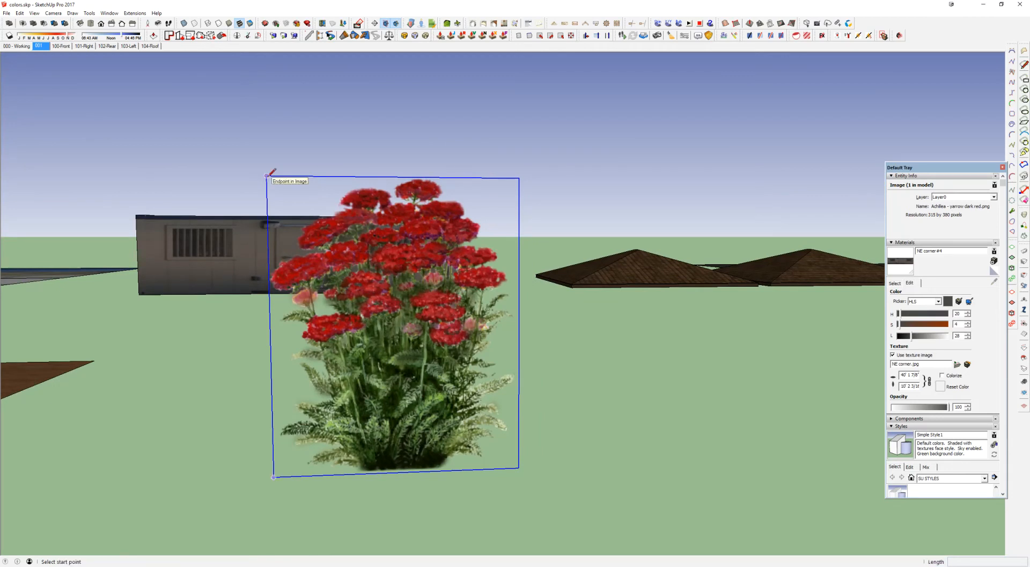
pyautogui.click(267, 175)
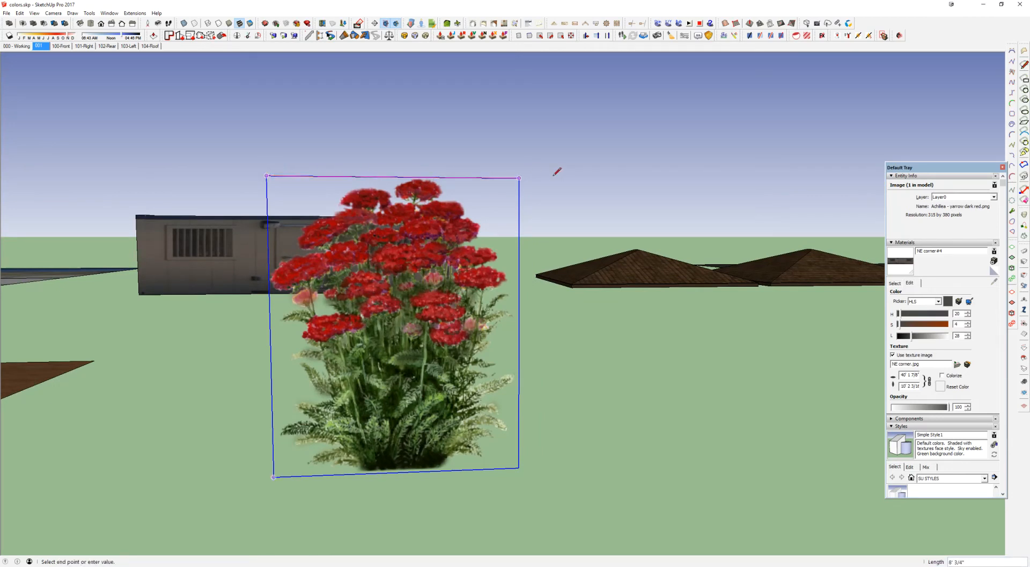
pyautogui.click(519, 177)
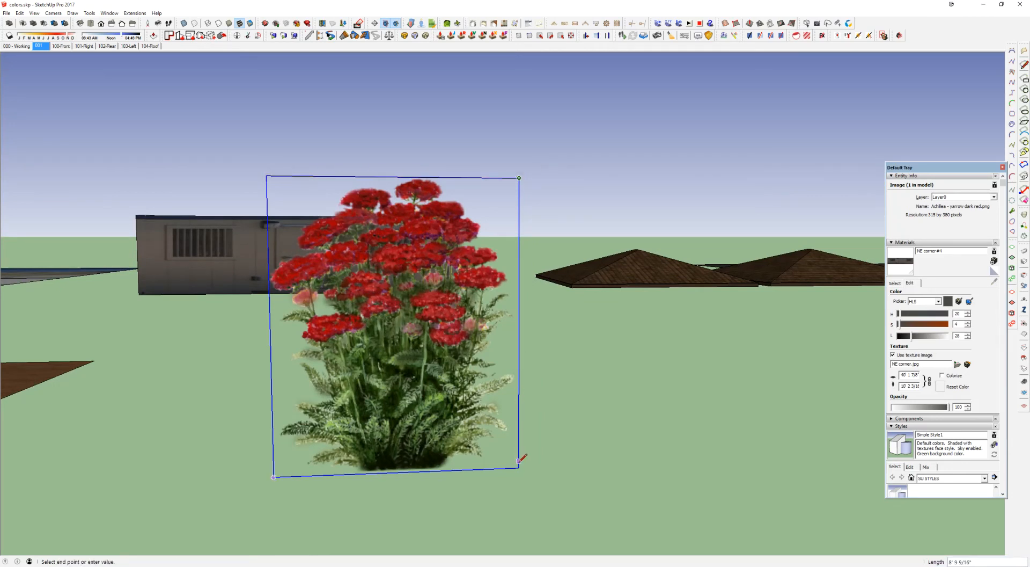
pyautogui.press('space')
pyautogui.moveTo(212, 145); pyautogui.dragTo(651, 244)
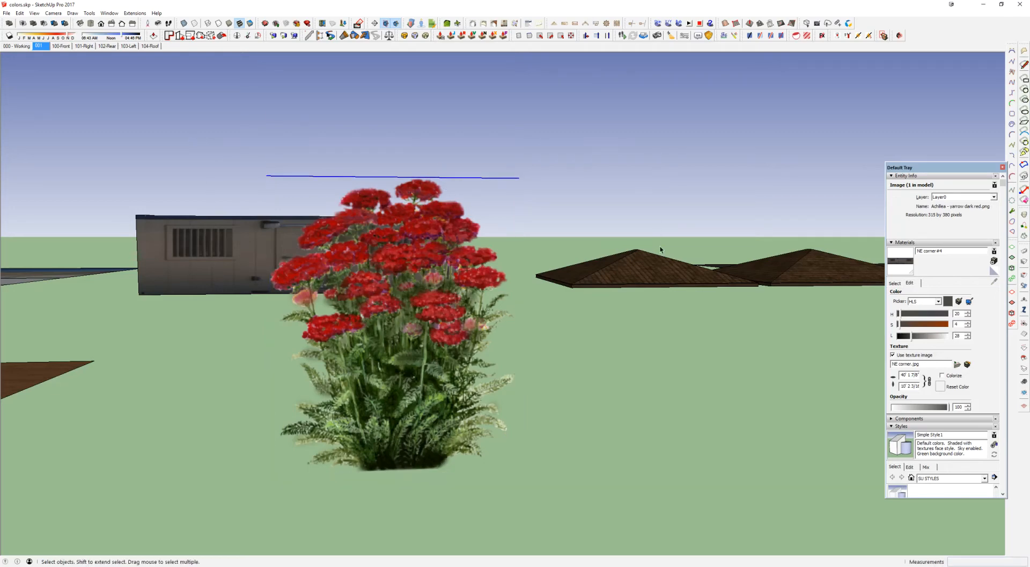
pyautogui.press('Delete')
# Turn on shadows in the model and set the shadow time to mid-morning
pyautogui.moveTo(451, 267); pyautogui.dragTo(369, 364, button='middle')
pyautogui.scroll(-6, 368, 364)
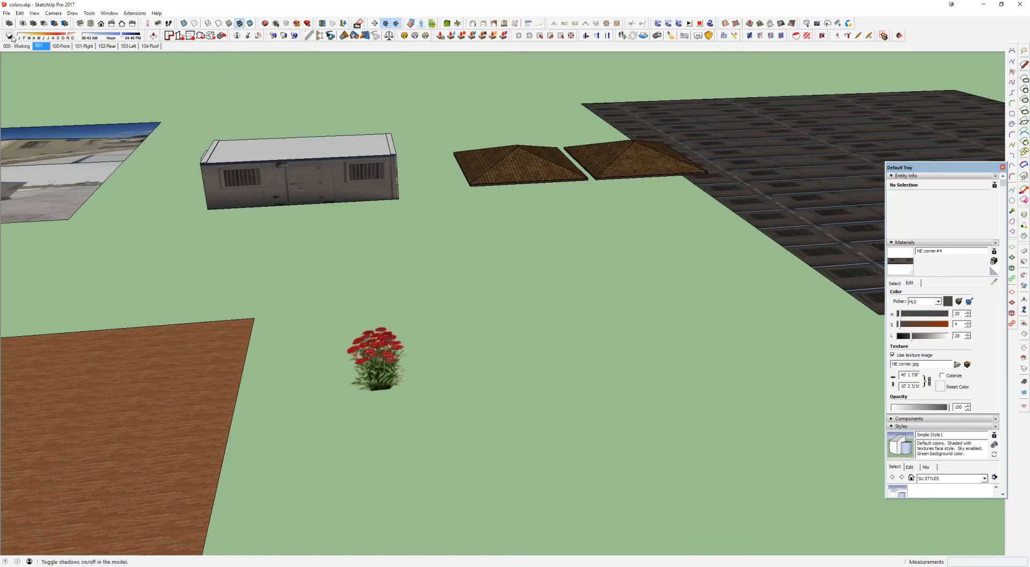
pyautogui.click(9, 35)
pyautogui.moveTo(371, 342); pyautogui.dragTo(342, 363, button='middle')
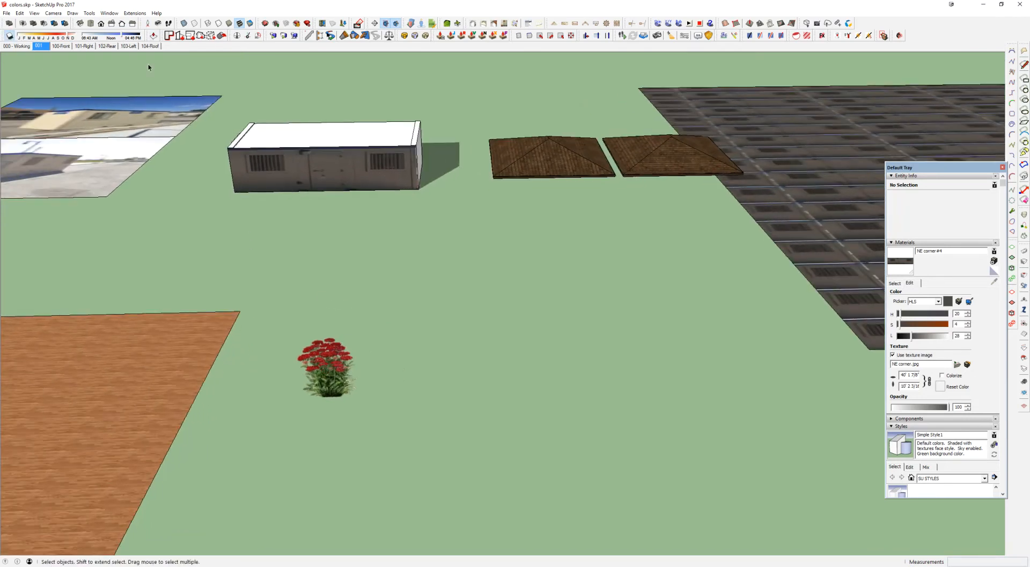
pyautogui.click(101, 35)
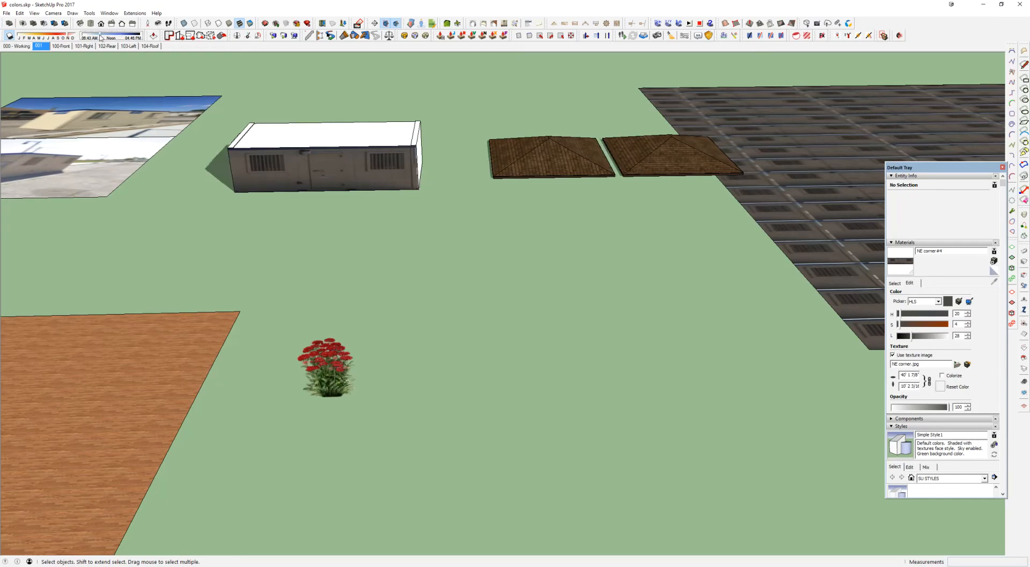
pyautogui.moveTo(276, 314); pyautogui.dragTo(545, 325, button='middle')
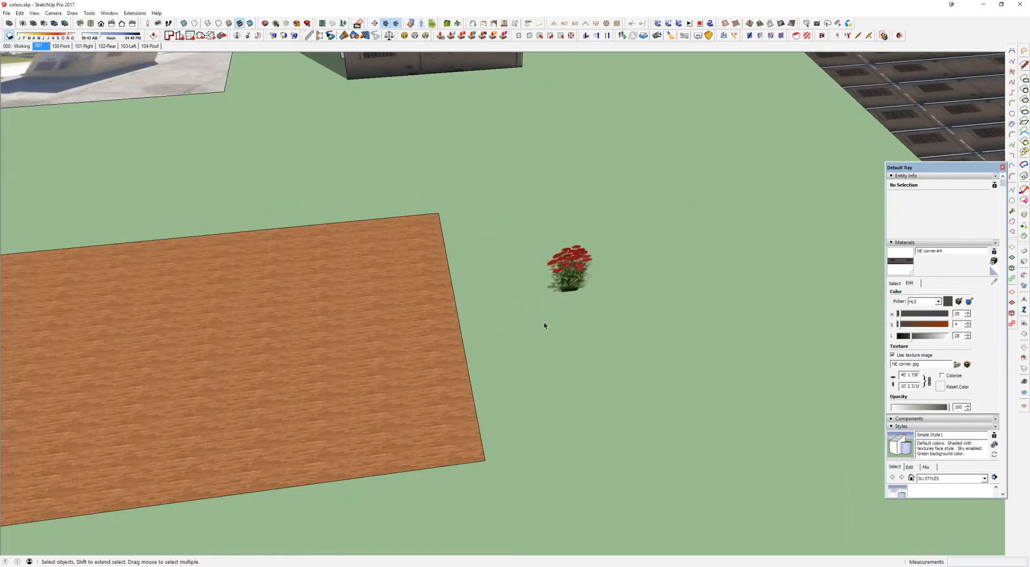
# Move the upright yarrow image onto the wood-textured face near its far corner
pyautogui.press('m')
pyautogui.click(579, 314)
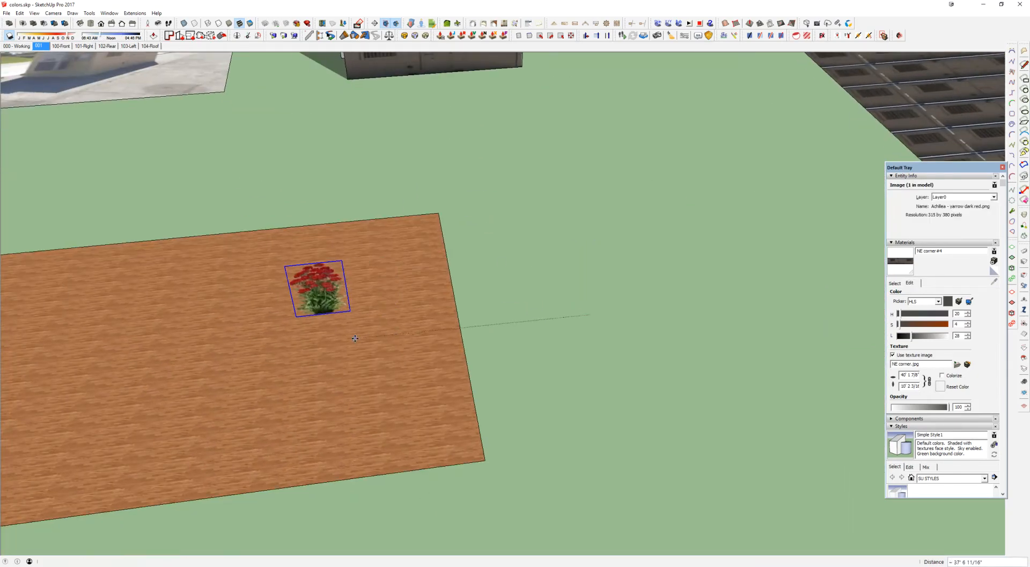
pyautogui.click(325, 339)
pyautogui.press('space')
pyautogui.moveTo(324, 339); pyautogui.dragTo(401, 338, button='middle')
pyautogui.scroll(2, 427, 318)
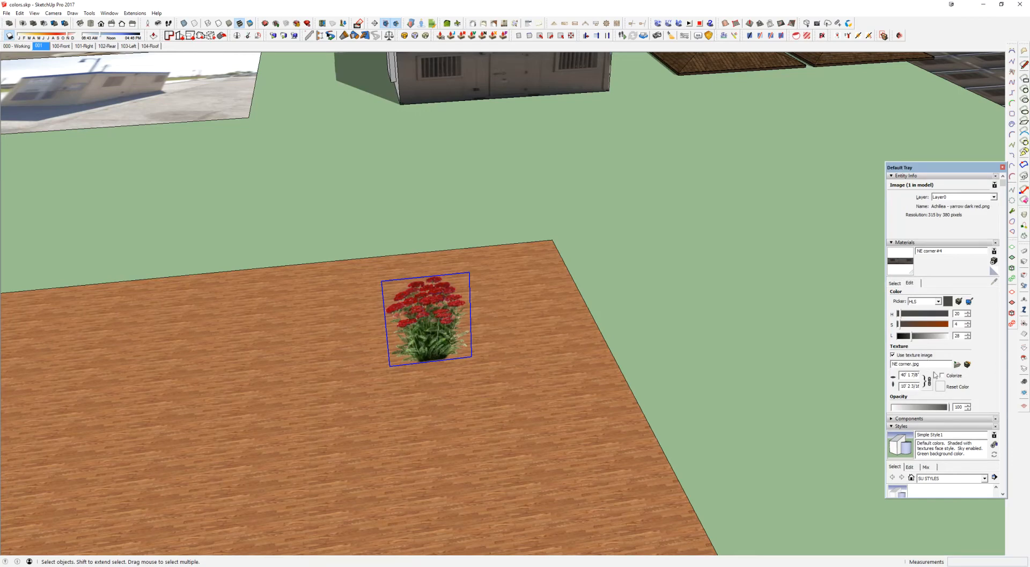
# Delete the yarrow image from the model
pyautogui.scroll(-3, 976, 375)
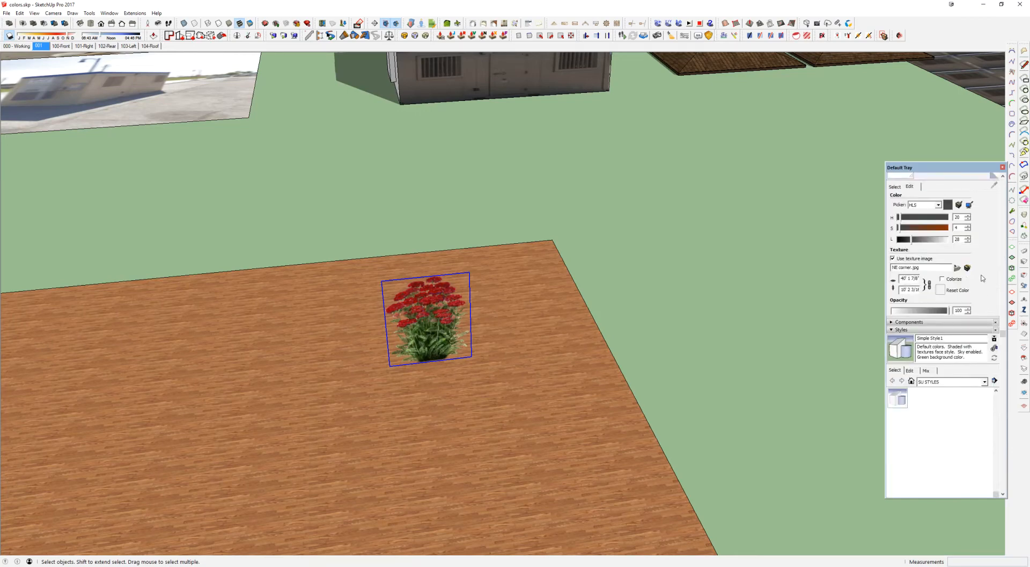
pyautogui.scroll(3, 977, 276)
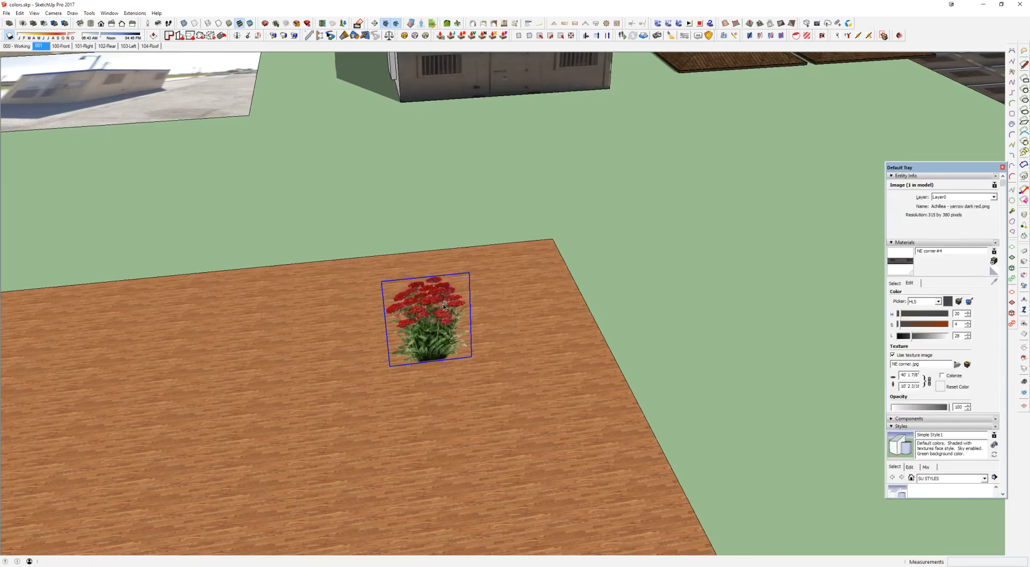
pyautogui.scroll(2, 428, 304)
pyautogui.scroll(2, 417, 310)
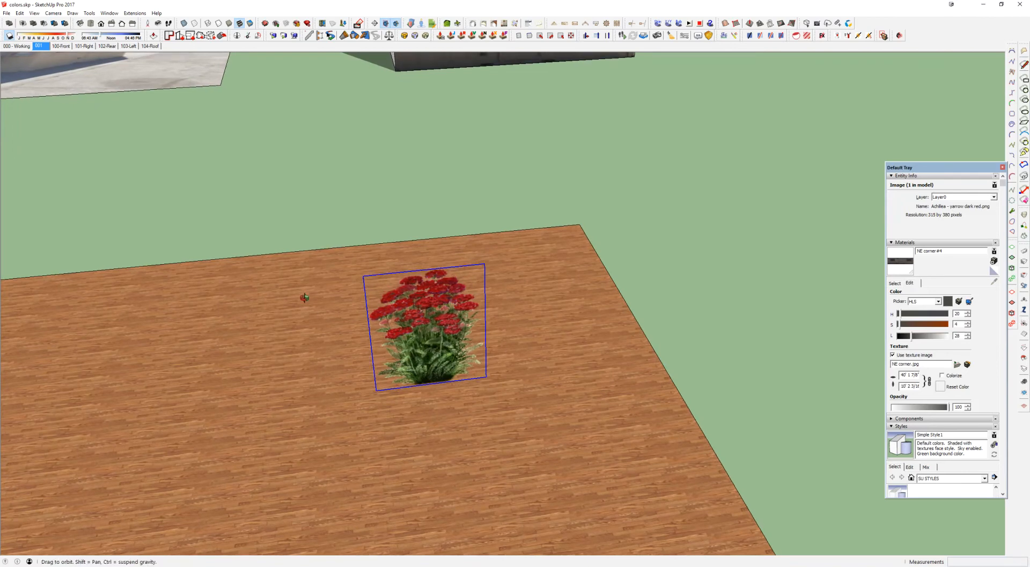
pyautogui.press('Delete')
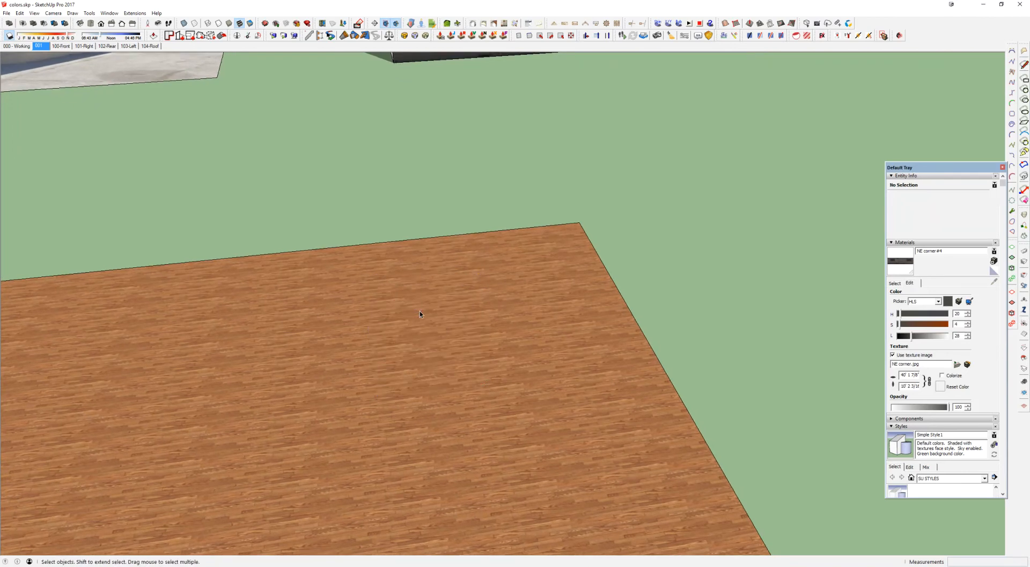
# Open the building group for editing and select its front wall face
pyautogui.scroll(-1, 420, 311)
pyautogui.scroll(-8, 426, 315)
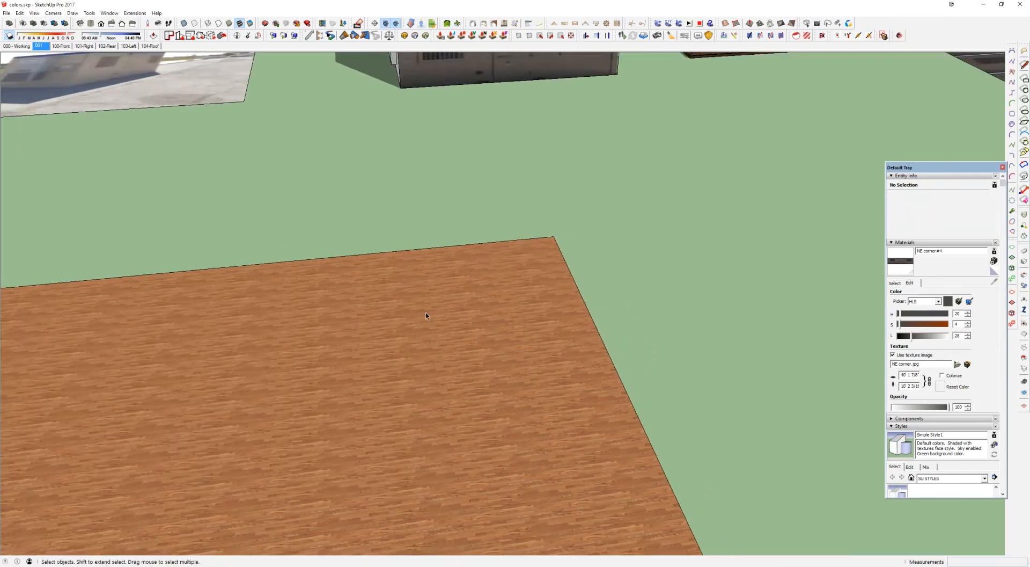
pyautogui.scroll(8, 408, 216)
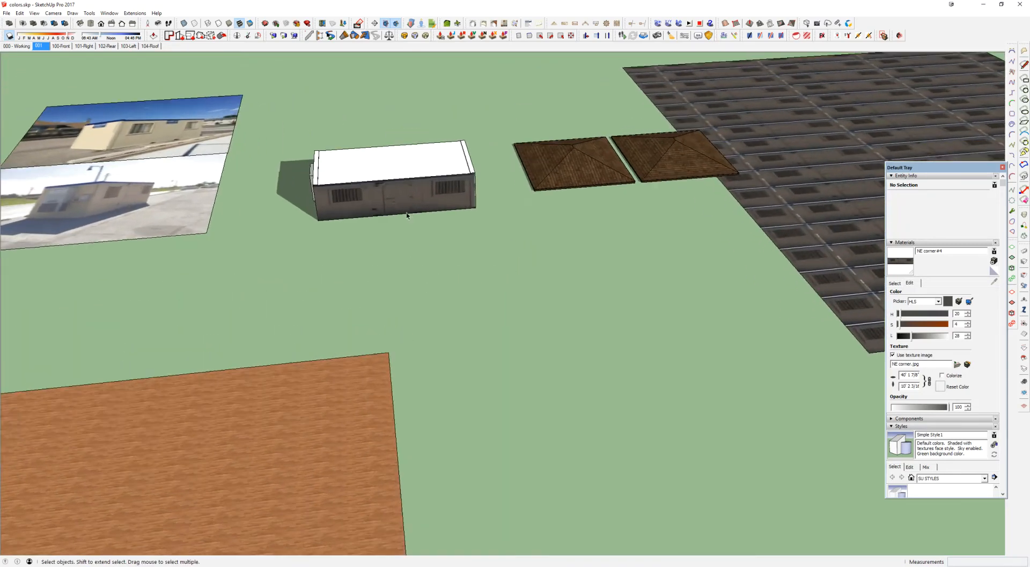
pyautogui.click(408, 216)
pyautogui.doubleClick(407, 216)
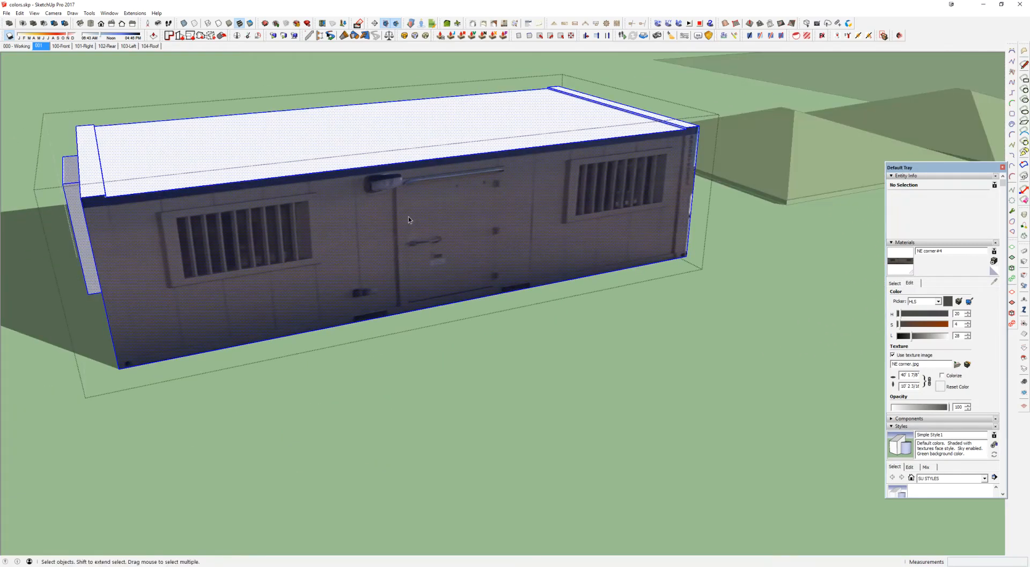
pyautogui.moveTo(408, 216); pyautogui.dragTo(530, 163, button='middle')
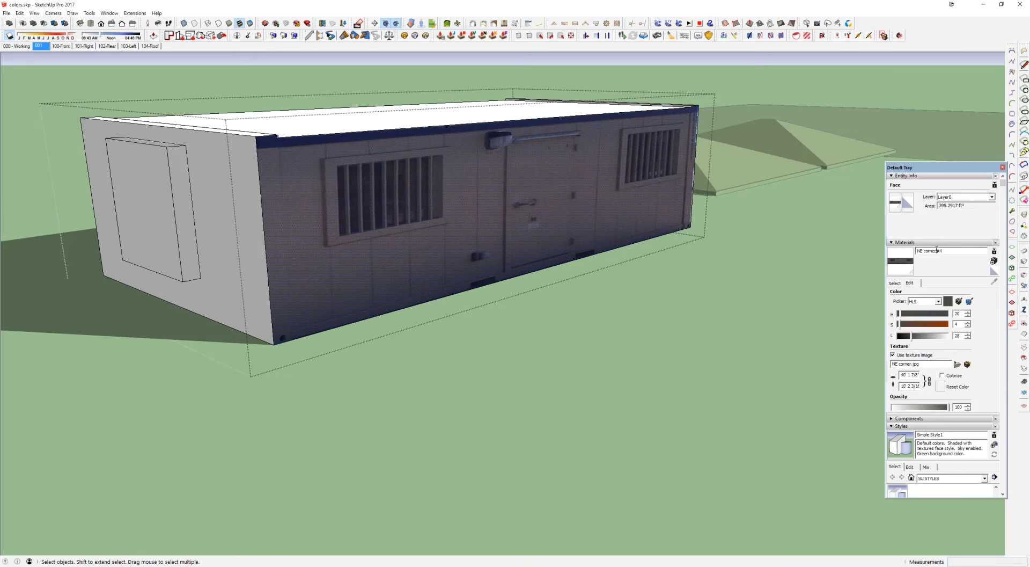
# Show the ~Basic Material Set collection and look through its material swatches
pyautogui.click(895, 283)
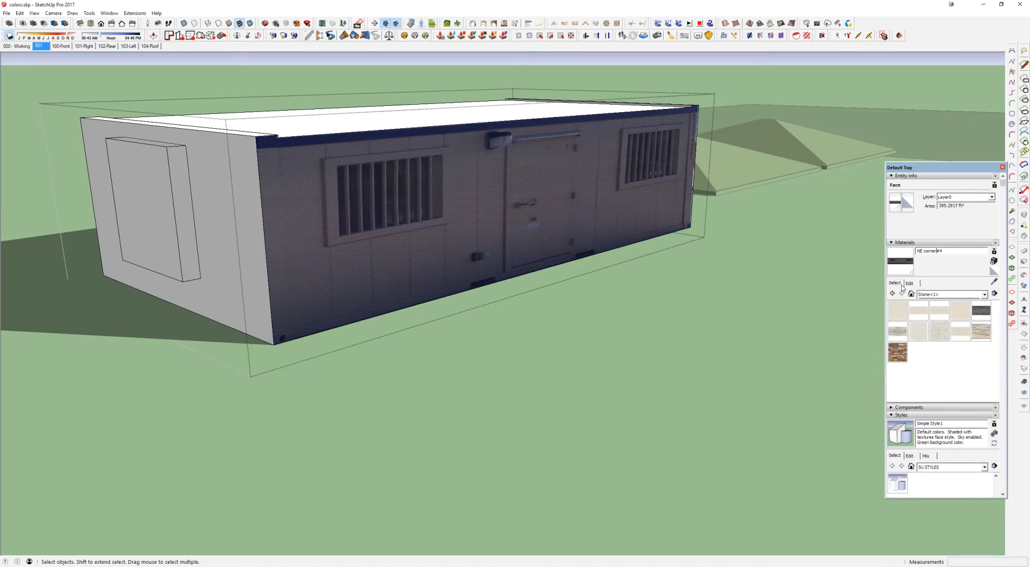
pyautogui.click(960, 299)
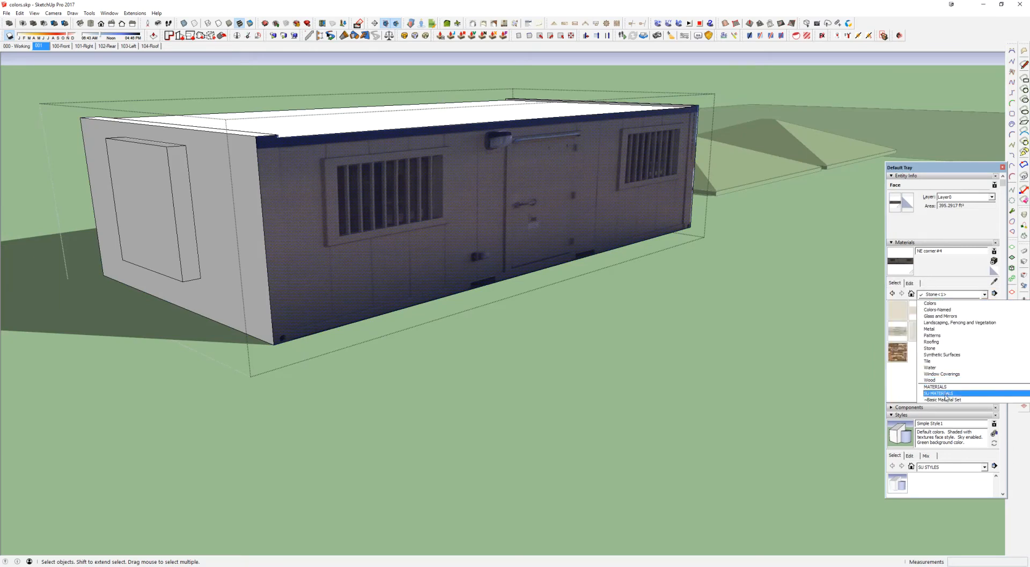
pyautogui.click(946, 399)
pyautogui.scroll(-3, 927, 369)
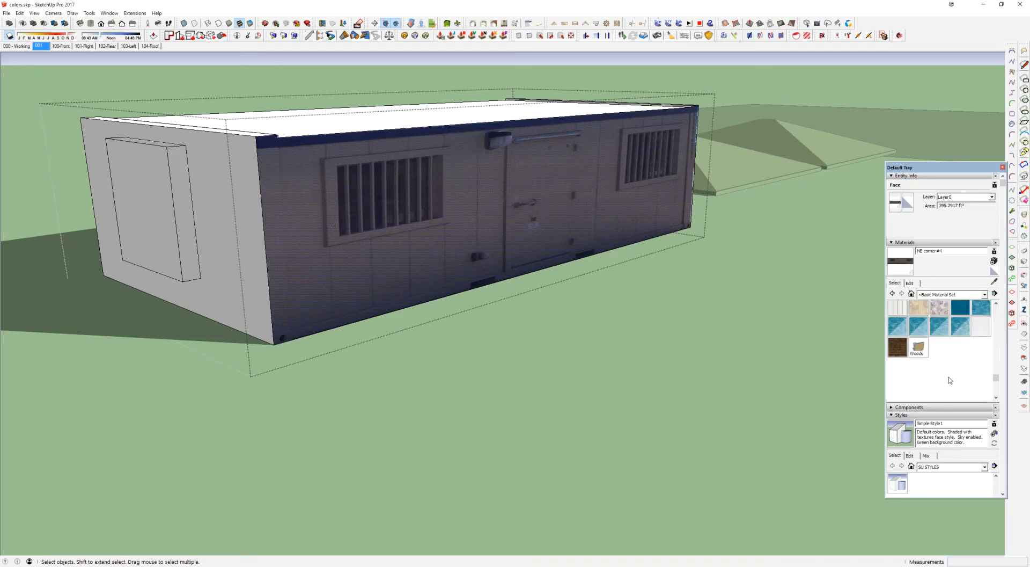
pyautogui.scroll(5, 968, 373)
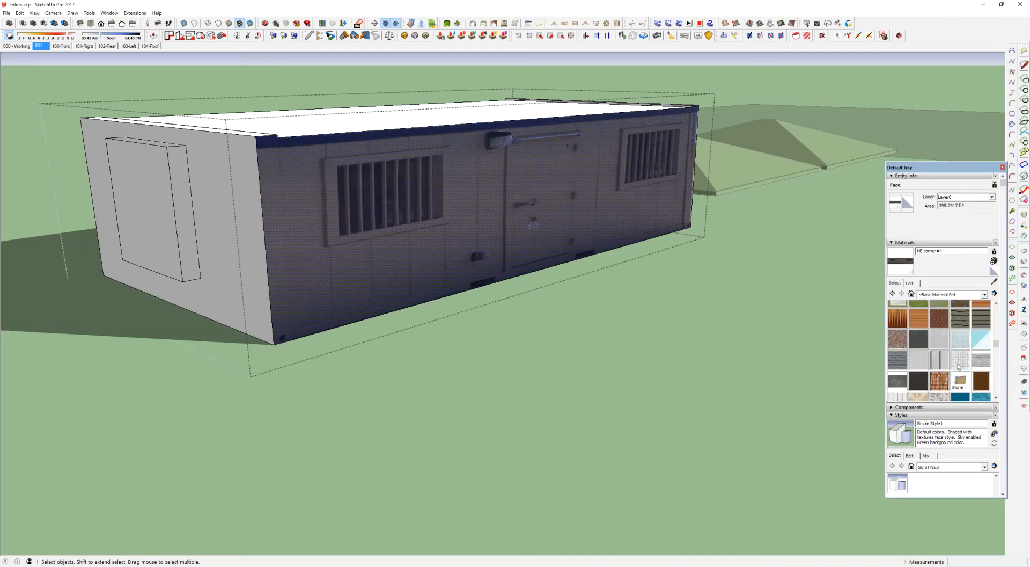
# Browse the SU MATERIALS collection and open its Affiniti Colors folder
pyautogui.click(965, 295)
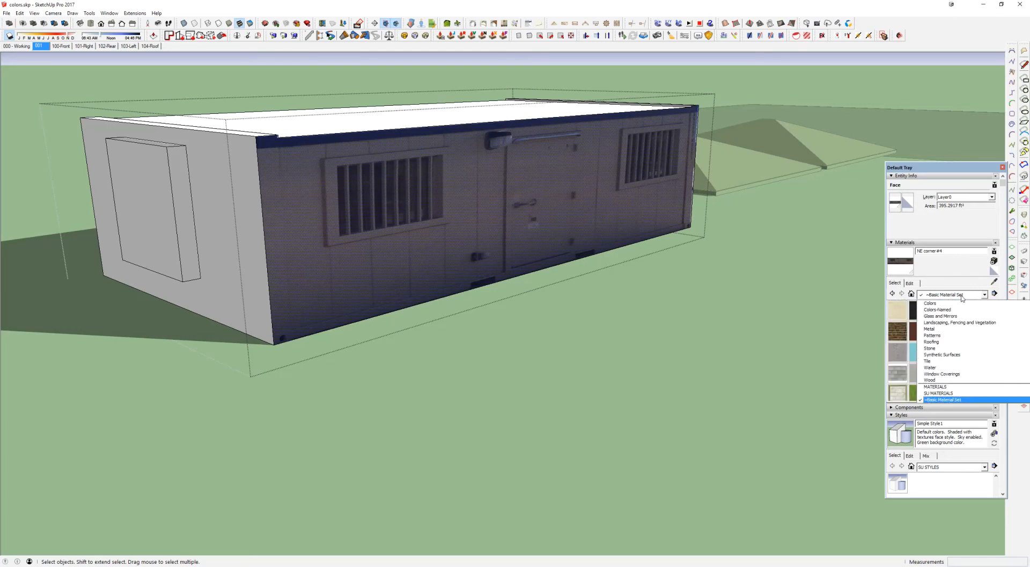
pyautogui.click(958, 394)
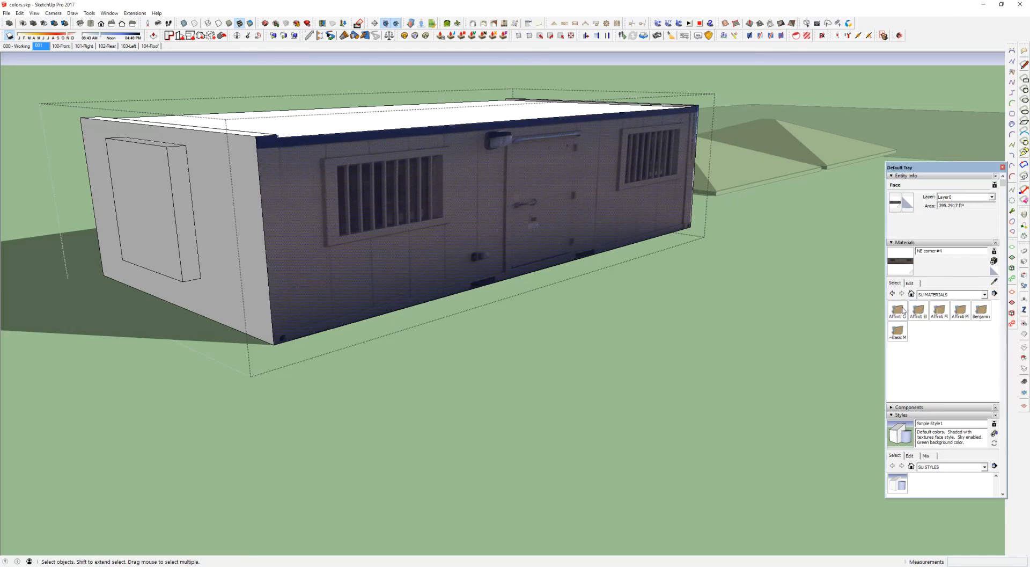
pyautogui.doubleClick(904, 310)
pyautogui.click(961, 294)
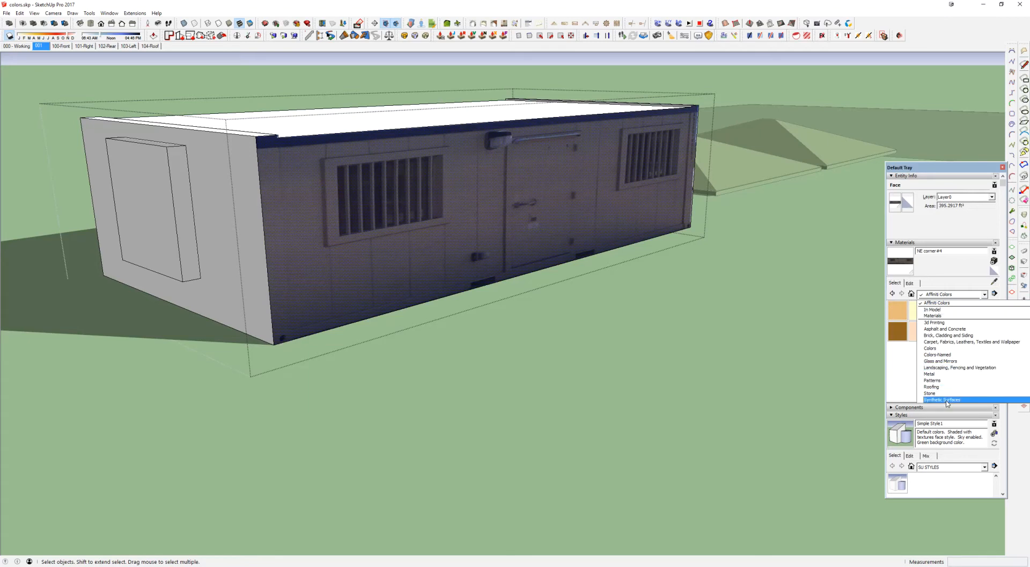
# Paint the building's front wall with the Screen material from the ~Basic Material Set collection and clear the selection
pyautogui.click(951, 333)
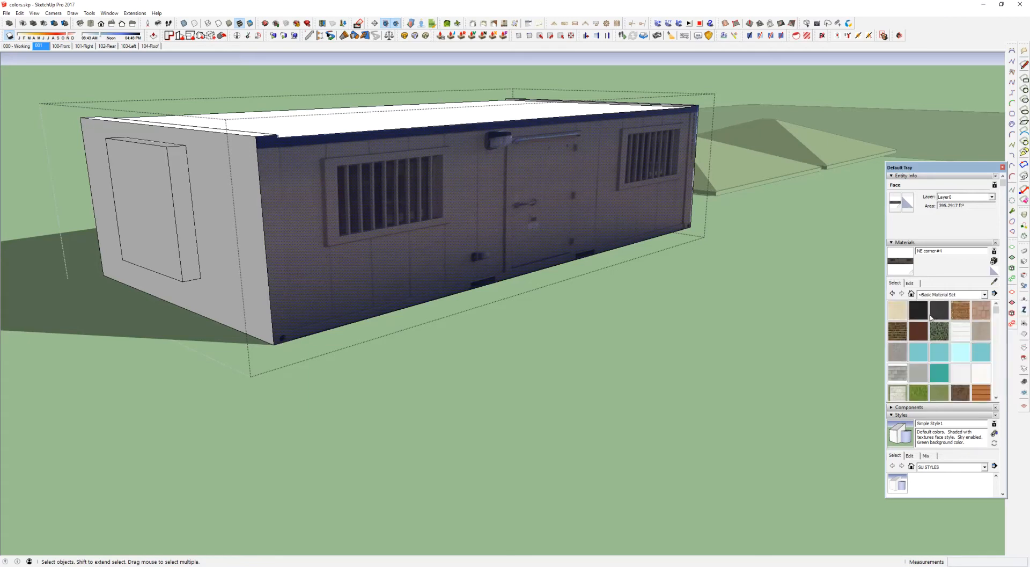
pyautogui.scroll(-2, 981, 354)
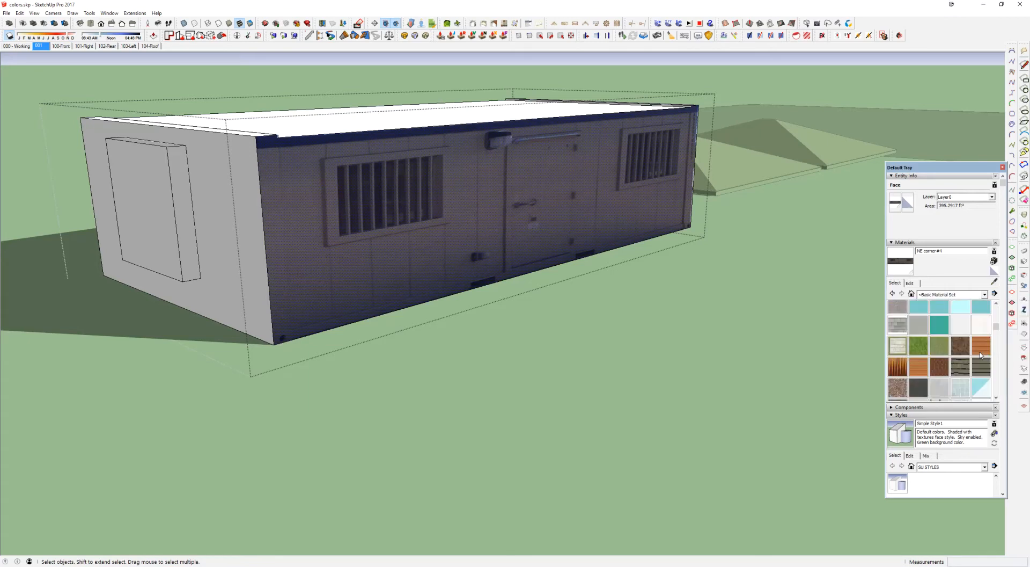
pyautogui.scroll(-2, 980, 354)
pyautogui.scroll(-2, 960, 374)
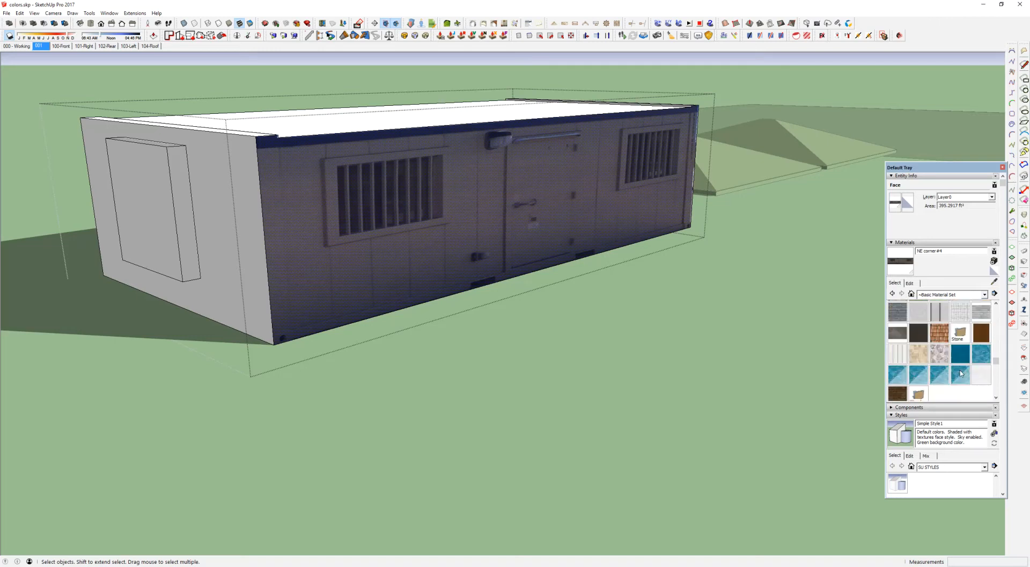
pyautogui.scroll(2, 945, 371)
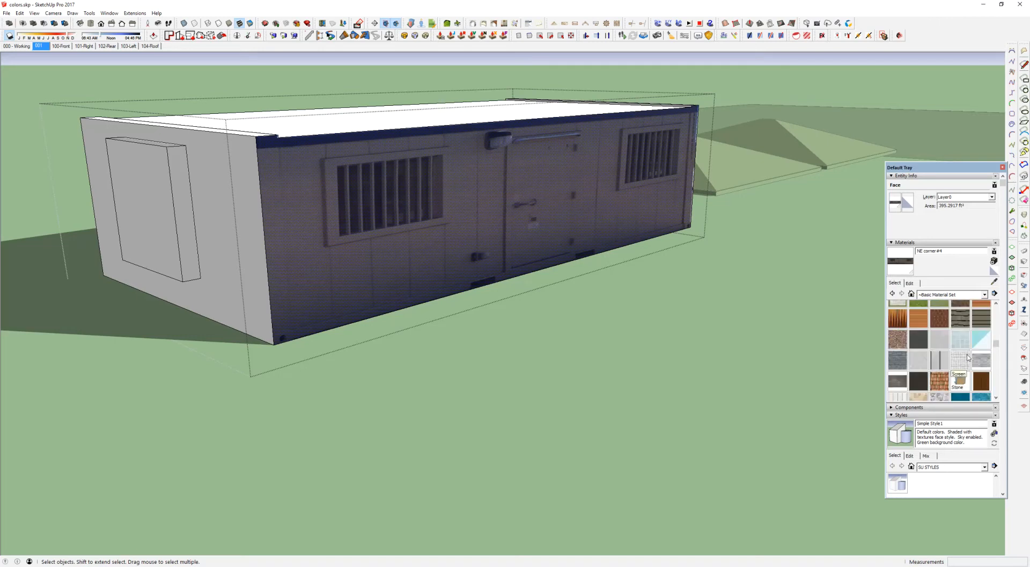
pyautogui.click(965, 360)
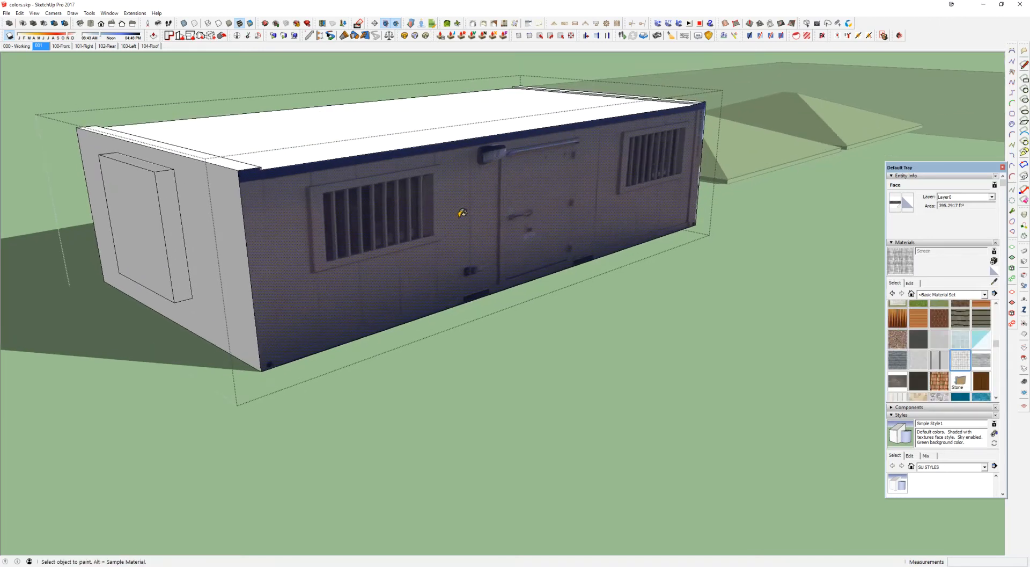
pyautogui.click(467, 210)
pyautogui.scroll(3, 477, 213)
pyautogui.press('space')
pyautogui.click(582, 349)
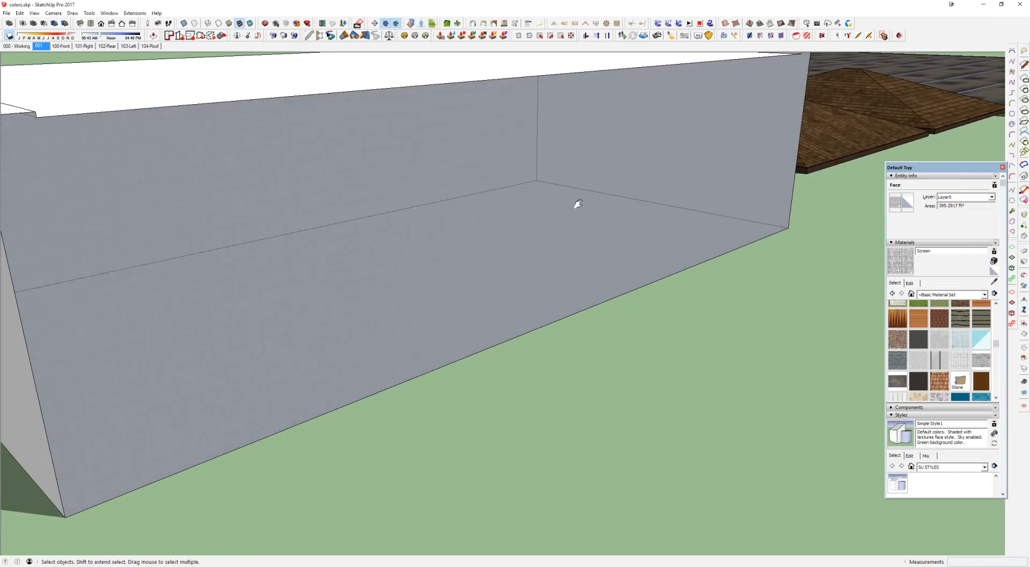
# Examine the Screen texture on the front wall up close and check how the building's interior shows through it
pyautogui.moveTo(558, 257); pyautogui.dragTo(529, 227, button='middle')
pyautogui.scroll(8, 543, 191)
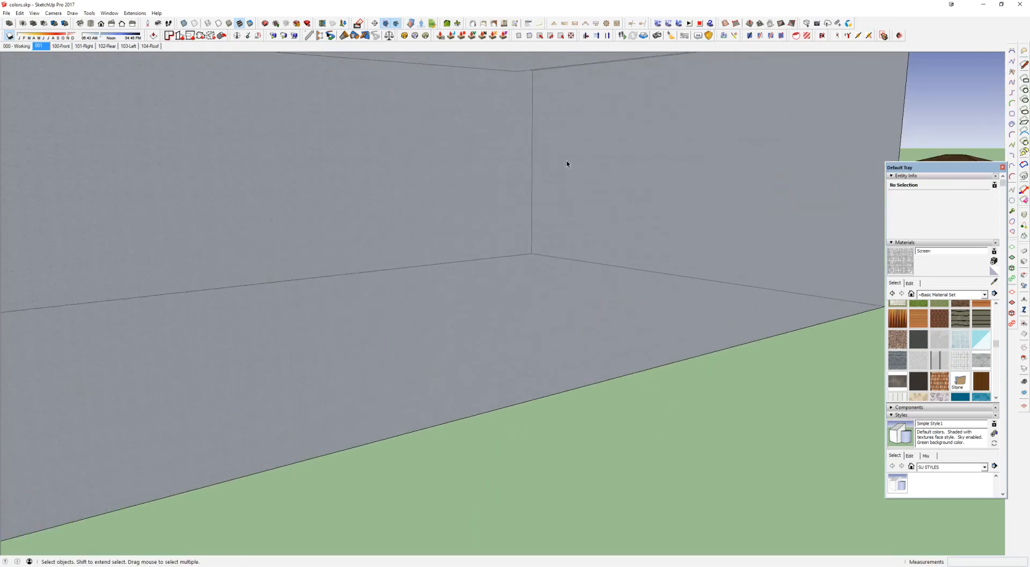
pyautogui.scroll(3, 432, 214)
pyautogui.moveTo(429, 215); pyautogui.dragTo(414, 178, button='middle')
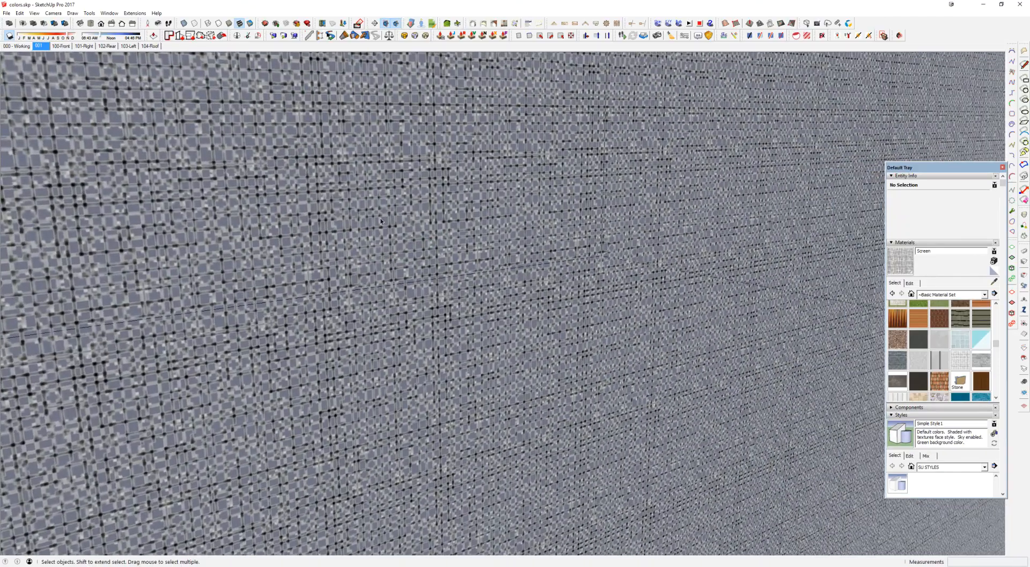
pyautogui.scroll(-5, 431, 253)
pyautogui.moveTo(495, 248); pyautogui.dragTo(545, 209, button='middle')
pyautogui.scroll(-2, 754, 184)
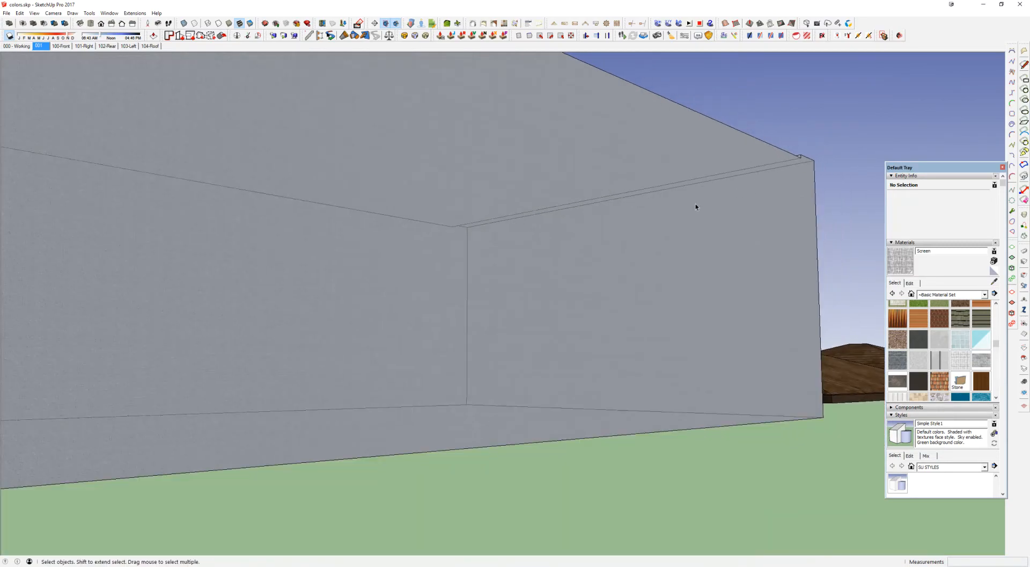
pyautogui.moveTo(696, 205); pyautogui.dragTo(712, 239, button='middle')
pyautogui.moveTo(436, 321); pyautogui.dragTo(623, 284, button='middle')
# Browse the Metal material collection, and open the Landscaping, Fencing and Vegetation collection
pyautogui.click(954, 295)
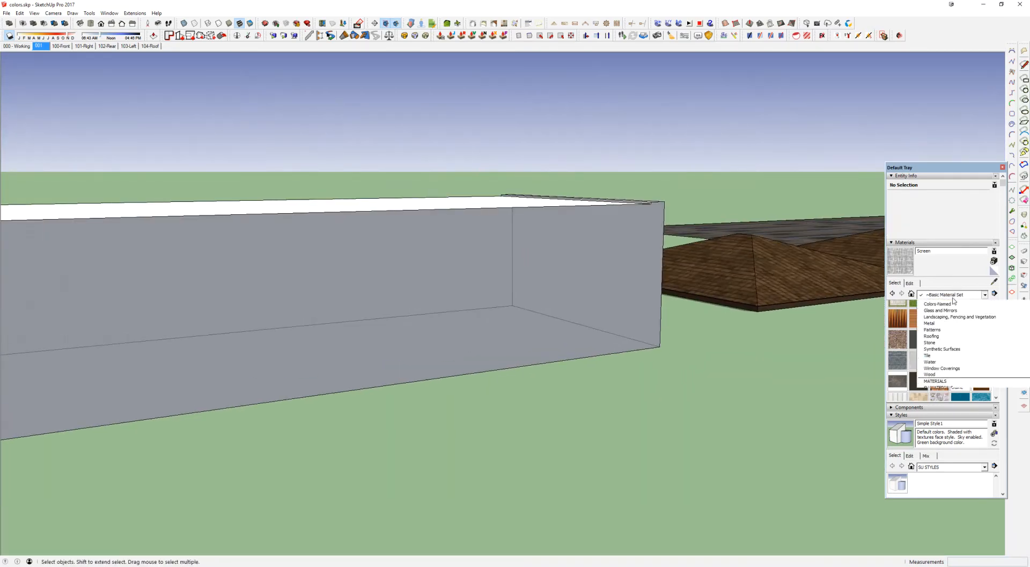
pyautogui.click(949, 330)
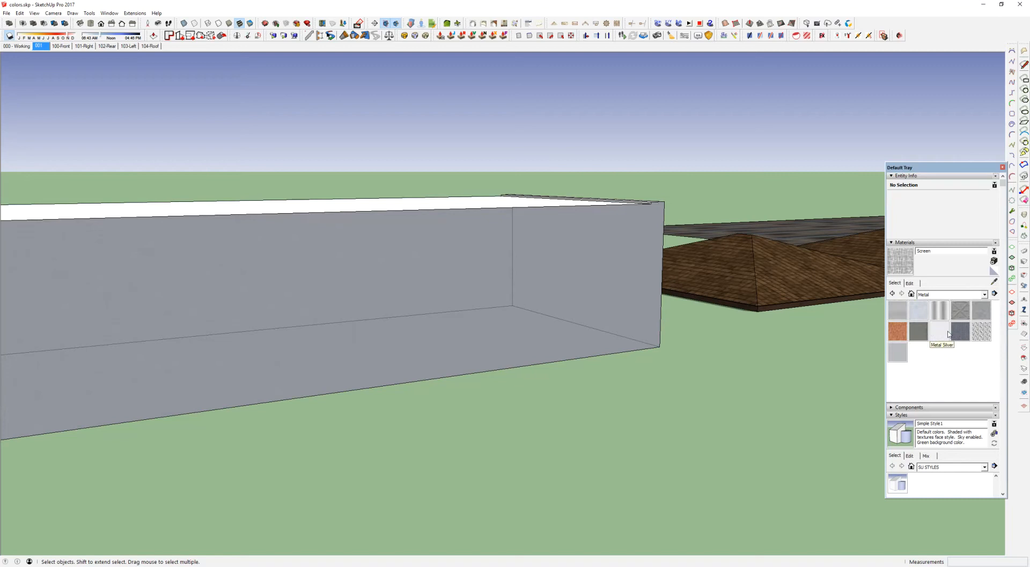
pyautogui.click(957, 297)
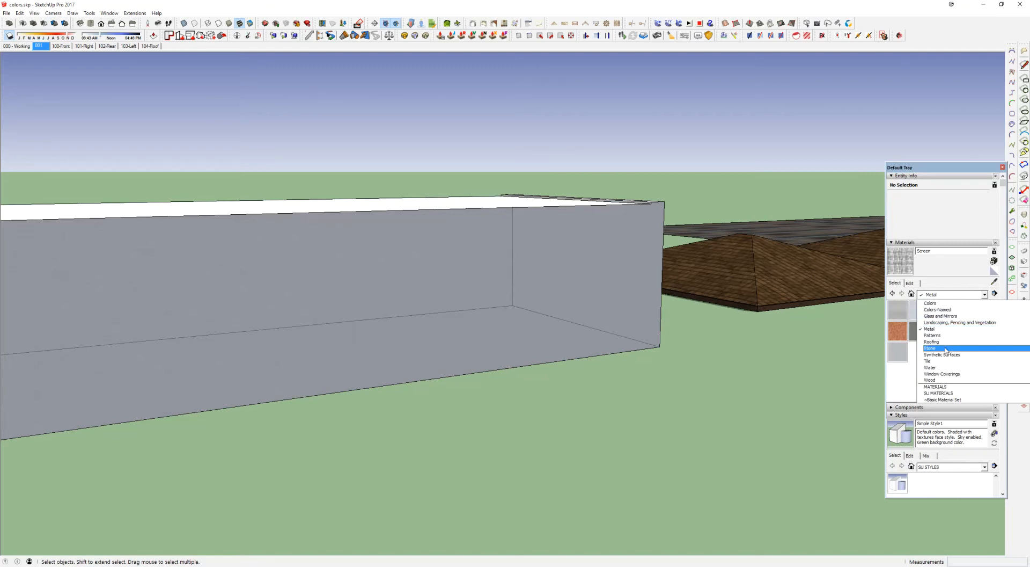
pyautogui.click(939, 322)
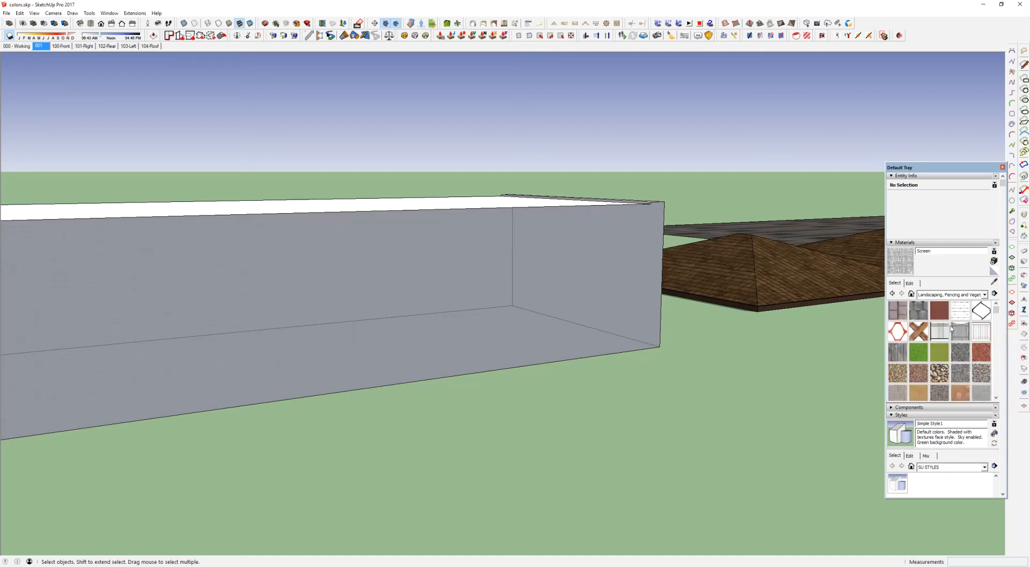
# Enter the building group and paint its front wall with the Fencing Chain Link material
pyautogui.click(981, 310)
pyautogui.moveTo(397, 278); pyautogui.dragTo(498, 301, button='middle')
pyautogui.press('space')
pyautogui.doubleClick(497, 301)
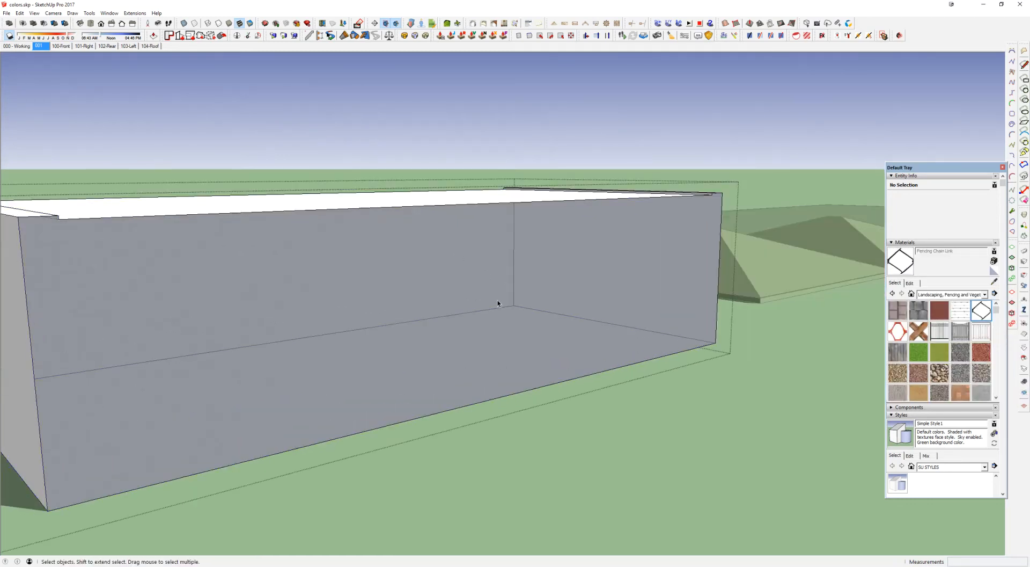
pyautogui.doubleClick(487, 295)
pyautogui.click(478, 288)
pyautogui.press('l')
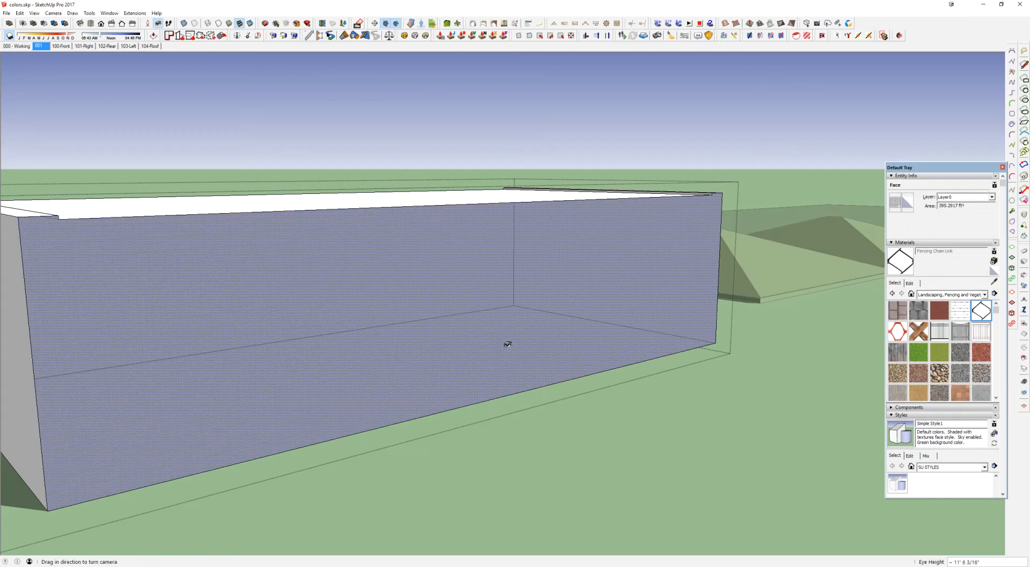
pyautogui.click(982, 311)
pyautogui.click(407, 294)
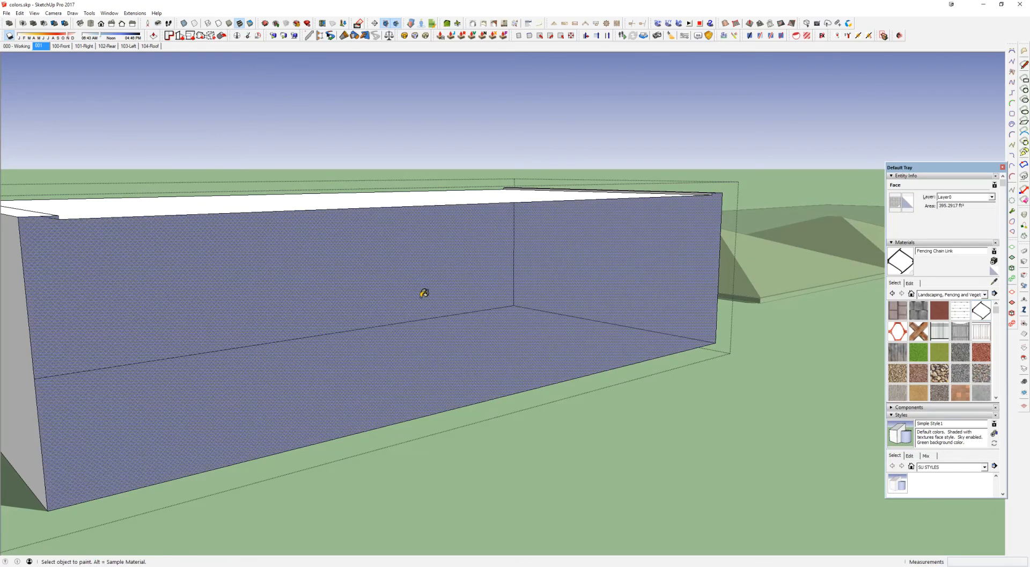
# Clear the selection and examine the chain-link front wall up close and from farther away, checking how the building's interior shows through
pyautogui.scroll(5, 419, 297)
pyautogui.press('space')
pyautogui.press('Escape')
pyautogui.moveTo(385, 322); pyautogui.dragTo(292, 232, button='middle')
pyautogui.scroll(-10, 454, 252)
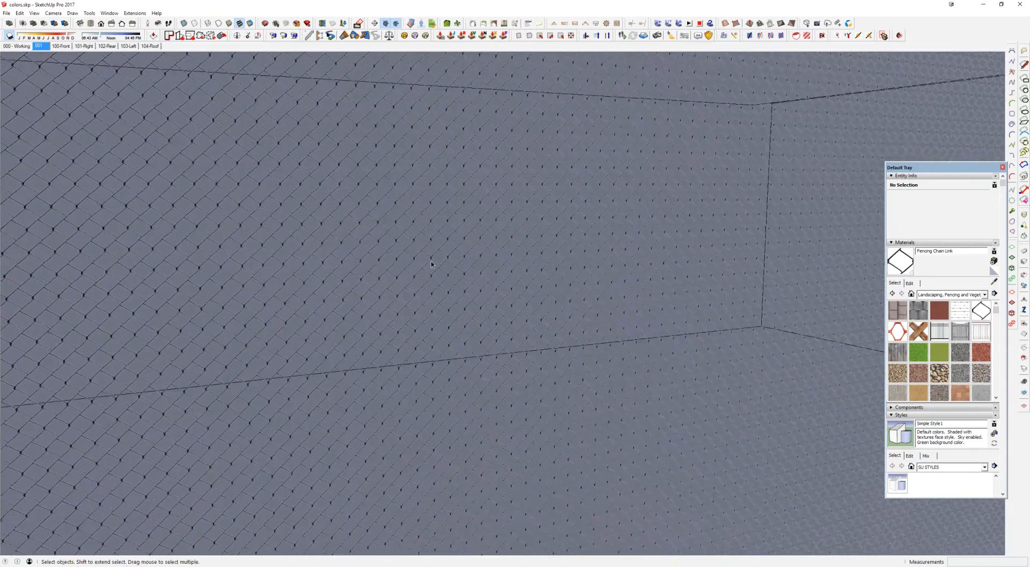
pyautogui.click(461, 256)
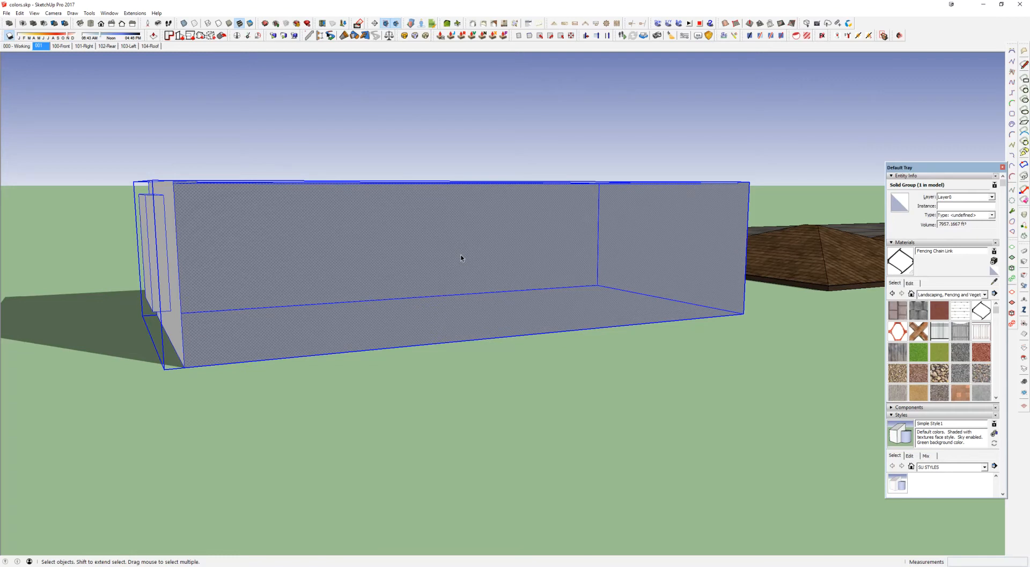
pyautogui.moveTo(474, 248); pyautogui.dragTo(485, 280, button='middle')
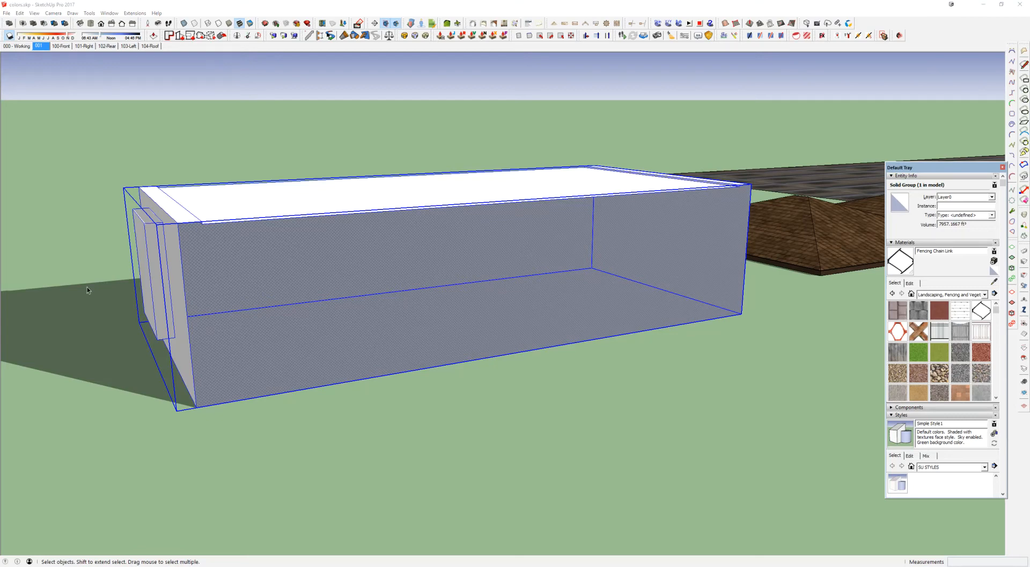
pyautogui.moveTo(642, 213); pyautogui.dragTo(441, 278, button='middle')
pyautogui.scroll(-10, 410, 282)
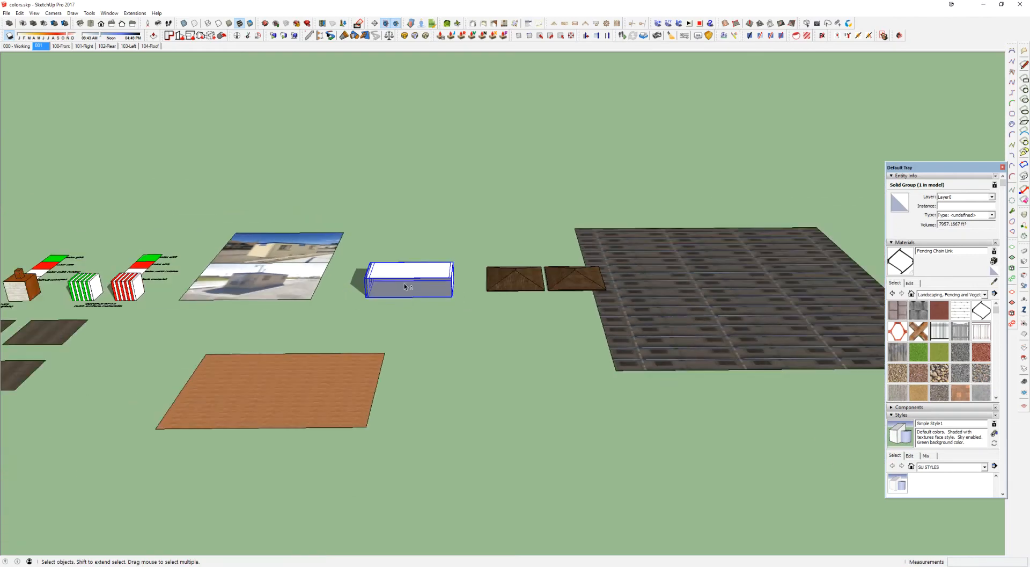
# Delete the large dark shingle-textured ground face beside the two hip roofs
pyautogui.press('space')
pyautogui.click(781, 281)
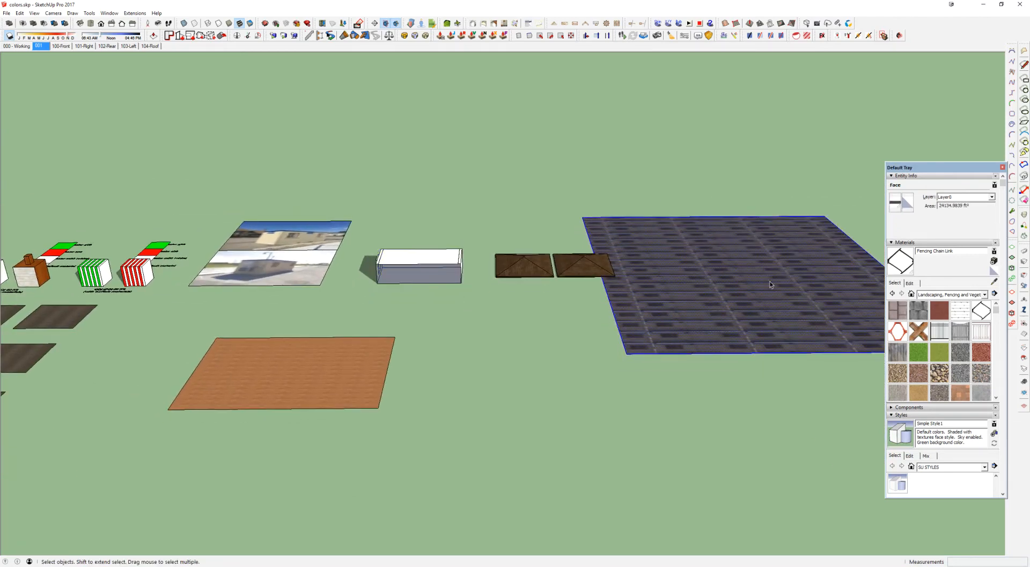
pyautogui.press('Delete')
# Enter the right-hand hip roof group, turn on the Projected texture option for its front slope, and leave the group
pyautogui.moveTo(591, 264); pyautogui.dragTo(584, 368, button='middle')
pyautogui.scroll(3, 536, 256)
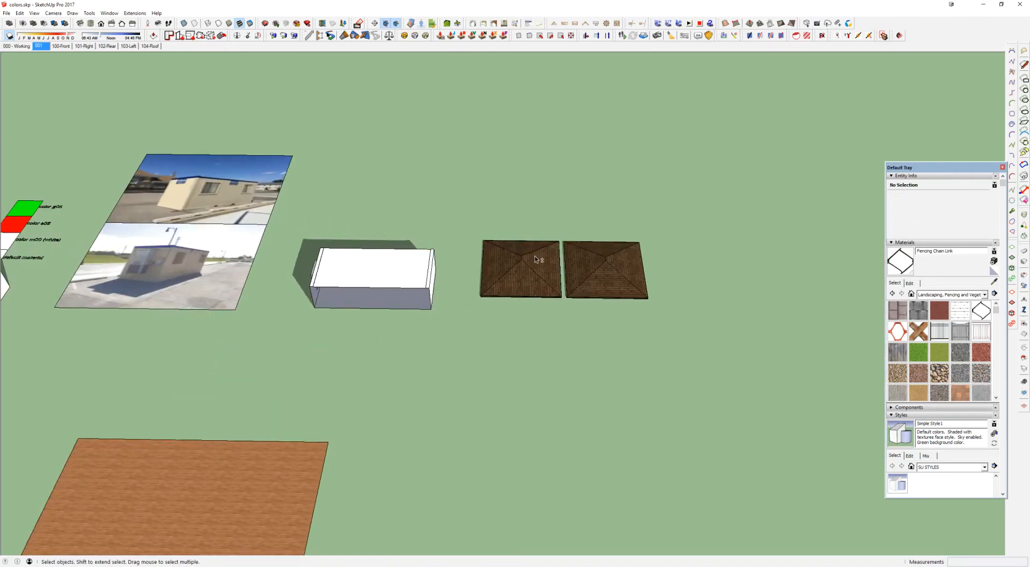
pyautogui.keyDown('shift'); pyautogui.moveTo(535, 256); pyautogui.dragTo(466, 219, button='middle'); pyautogui.keyUp('shift')
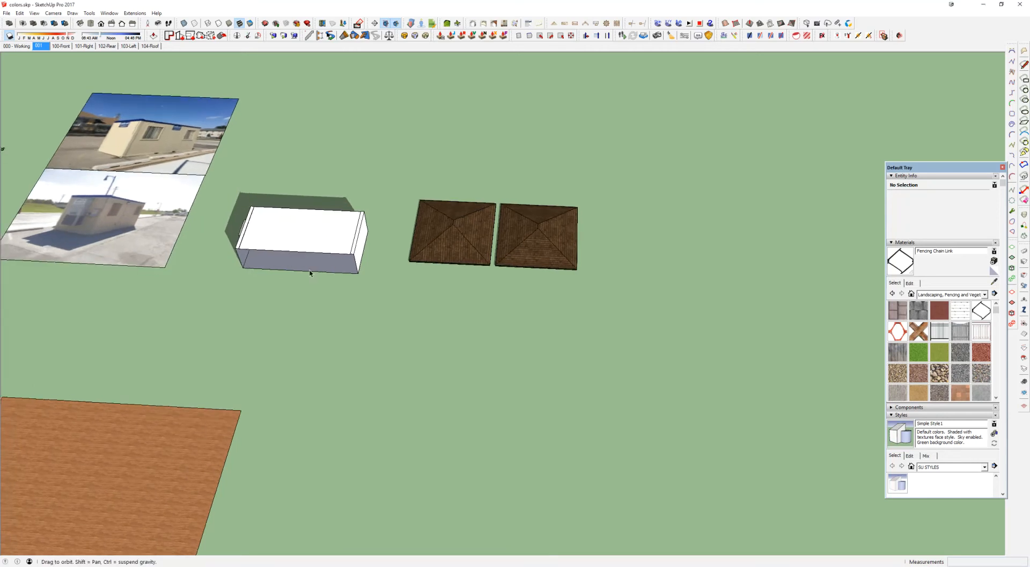
pyautogui.scroll(3, 418, 247)
pyautogui.click(39, 45)
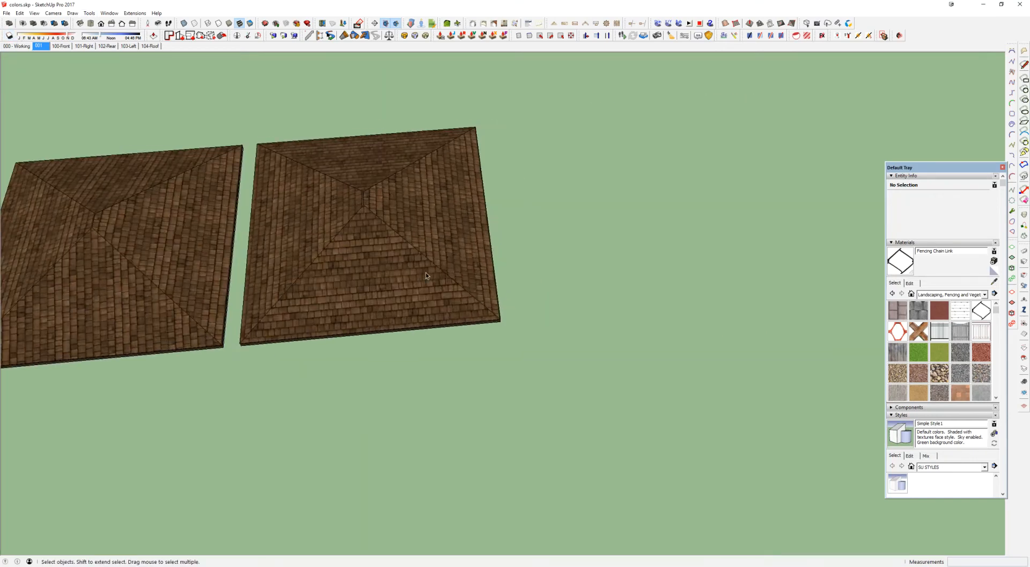
pyautogui.tripleClick(426, 272)
pyautogui.rightClick(406, 272)
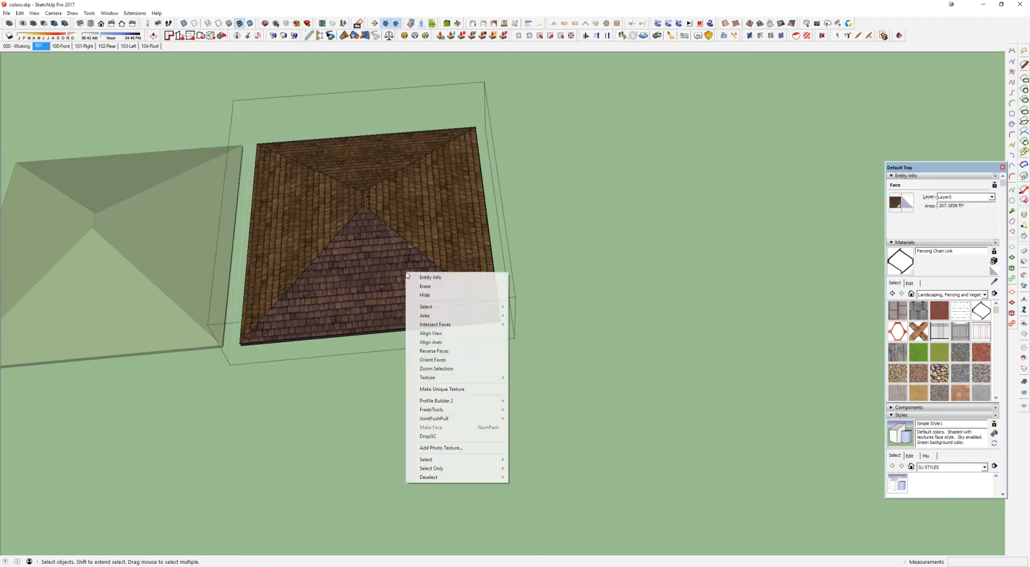
pyautogui.moveTo(424, 377)
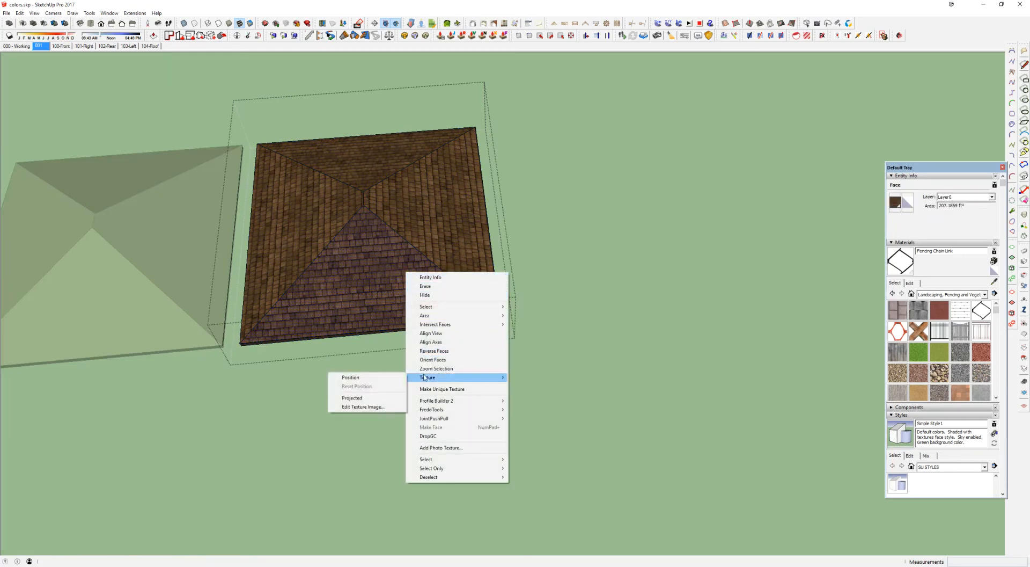
pyautogui.click(352, 399)
pyautogui.press('Escape')
# Draw a rectangle of about 1746 ft² on the ground beside the hip roofs
pyautogui.moveTo(388, 241); pyautogui.dragTo(354, 224, button='middle')
pyautogui.scroll(-3, 388, 227)
pyautogui.press('r')
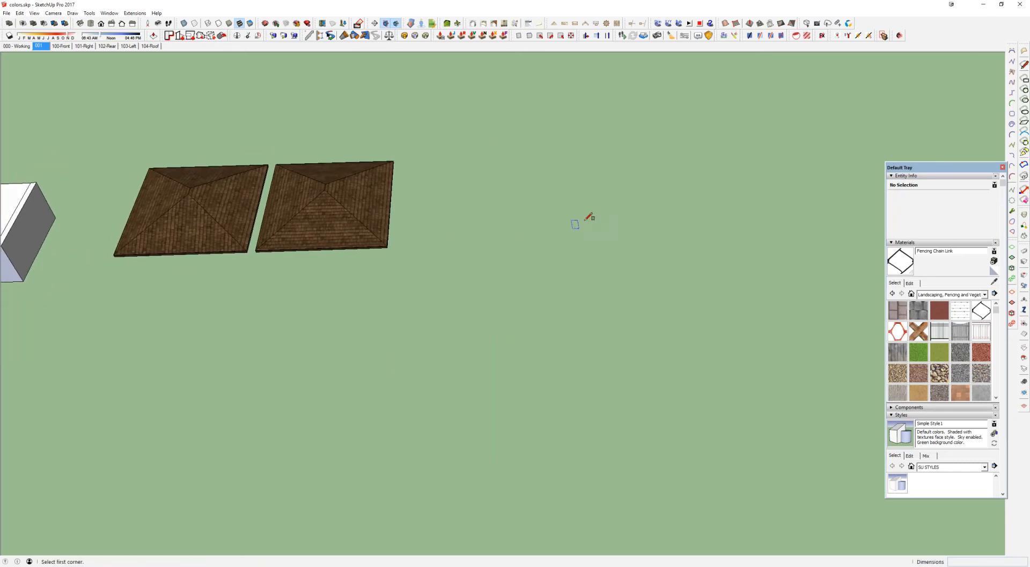
pyautogui.click(595, 203)
pyautogui.click(828, 338)
pyautogui.moveTo(819, 307); pyautogui.dragTo(558, 267, button='middle')
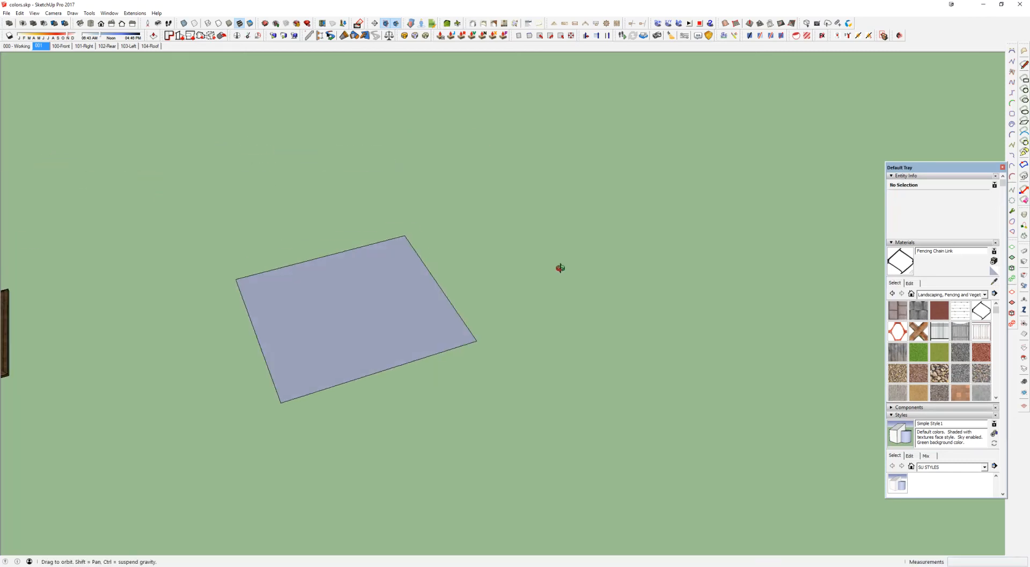
pyautogui.moveTo(331, 320); pyautogui.dragTo(558, 265, button='middle')
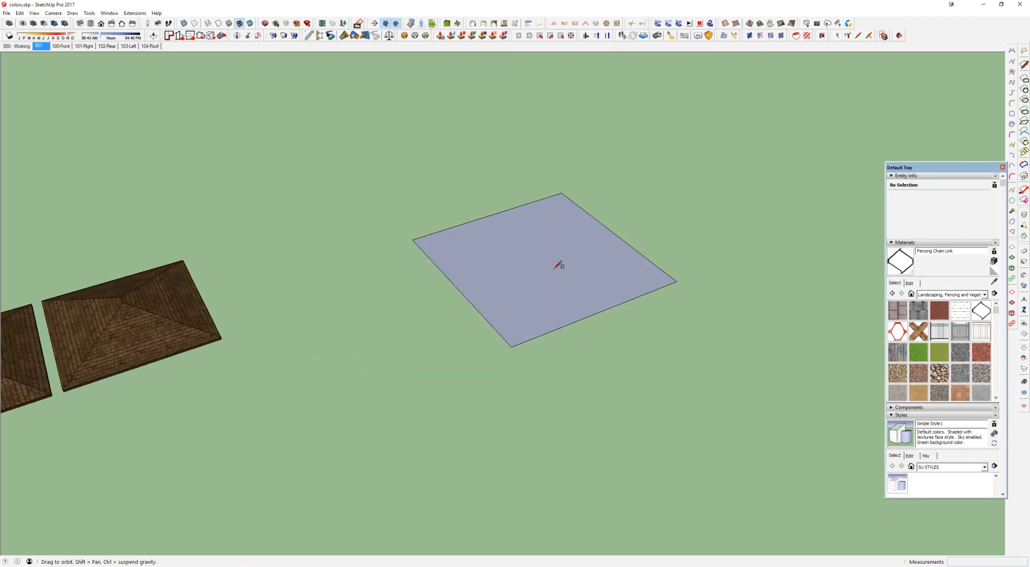
# Paint the new ground rectangle with the Fencing Wood Old material from the Landscaping, Fencing and Vegetation collection
pyautogui.press('space')
pyautogui.click(535, 266)
pyautogui.press('b')
pyautogui.click(536, 265)
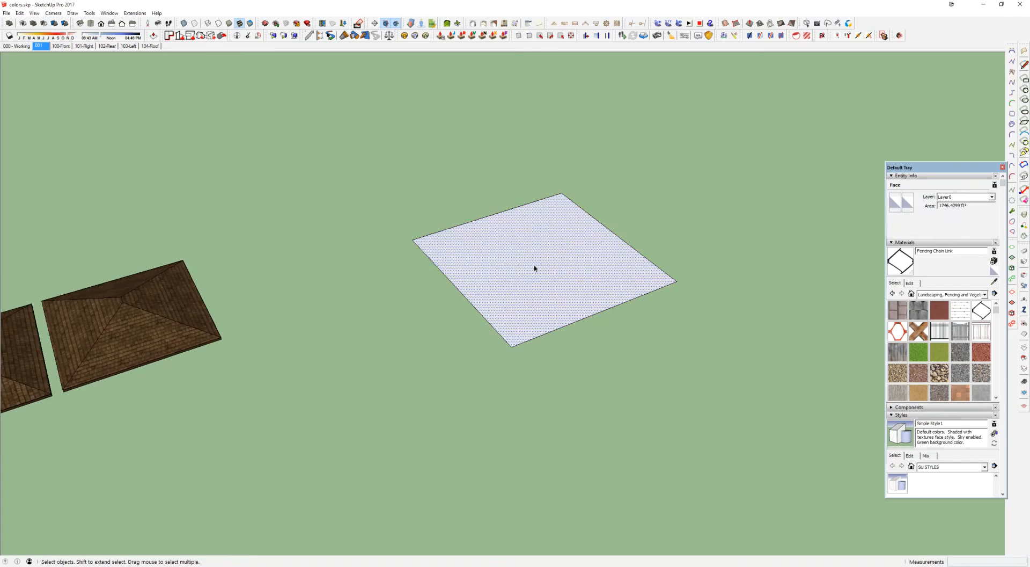
pyautogui.scroll(2, 538, 262)
pyautogui.click(897, 353)
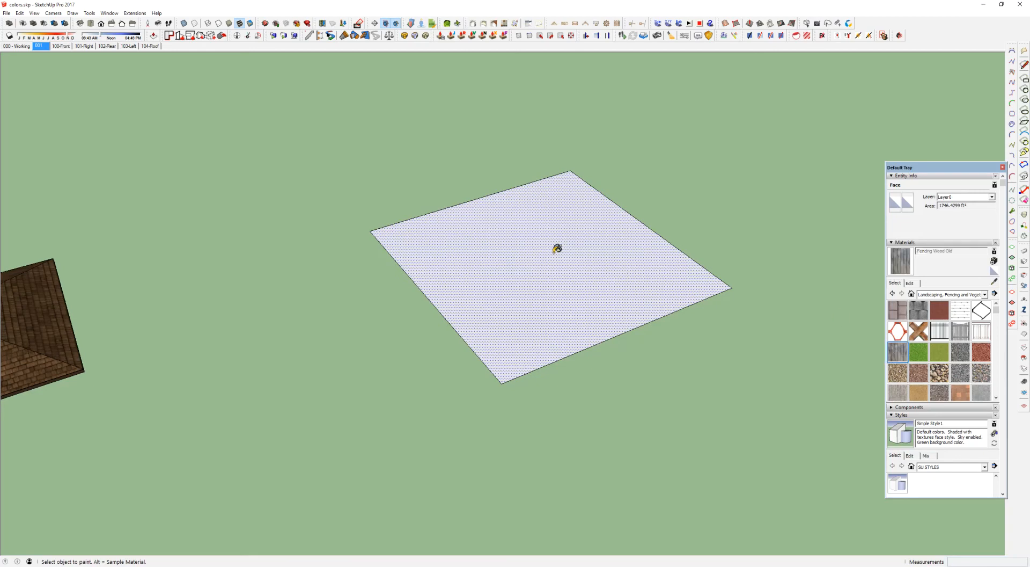
pyautogui.click(565, 245)
pyautogui.scroll(5, 542, 259)
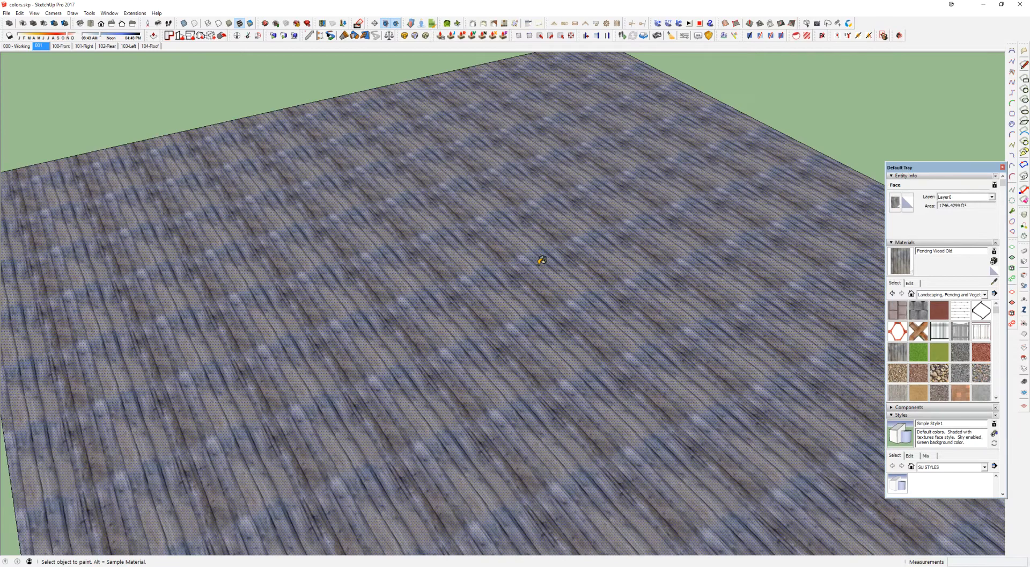
pyautogui.scroll(-5, 542, 259)
pyautogui.scroll(-3, 537, 260)
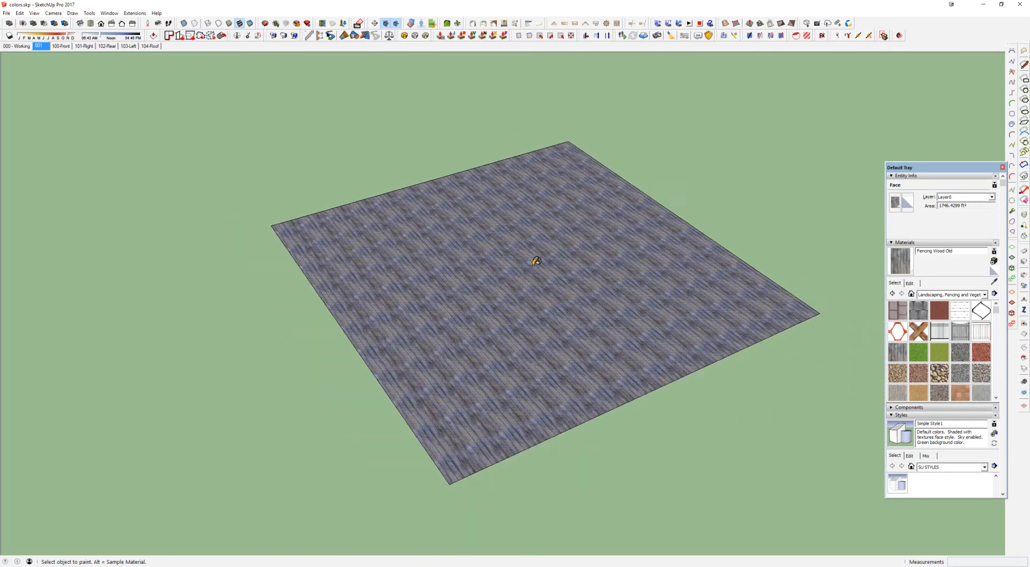
# Push/Pull the wood-textured rectangle upward into a tall box
pyautogui.press('p')
pyautogui.click(613, 325)
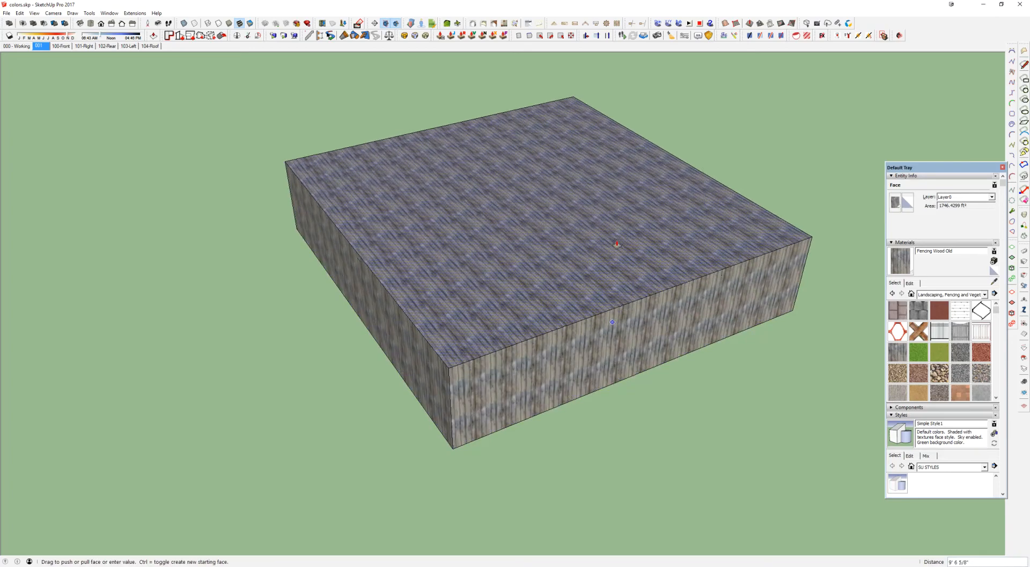
pyautogui.click(623, 121)
# Turn on the Projected texture option for the box's top face
pyautogui.moveTo(561, 201); pyautogui.dragTo(605, 242, button='middle')
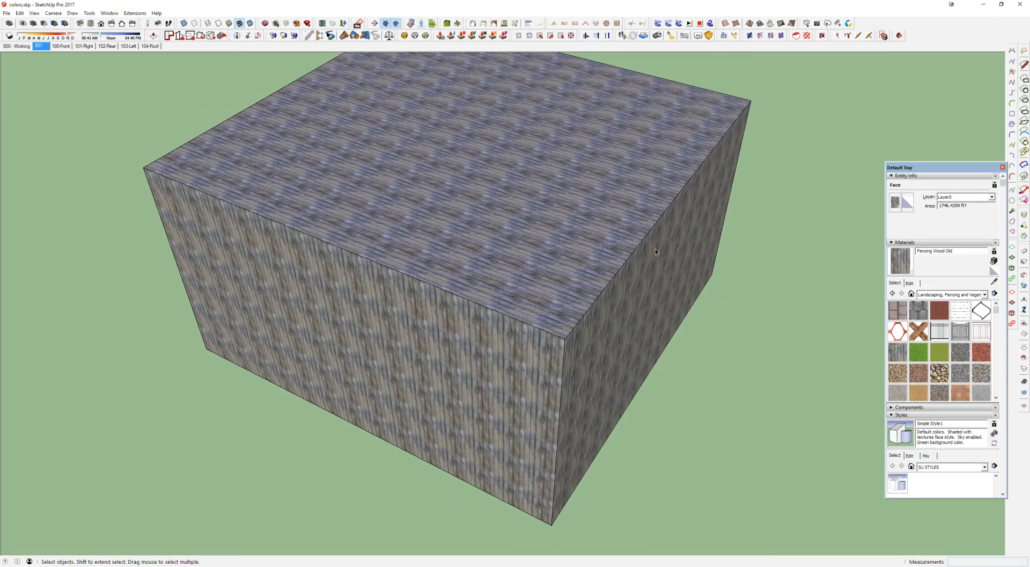
pyautogui.moveTo(519, 188); pyautogui.dragTo(564, 185, button='middle')
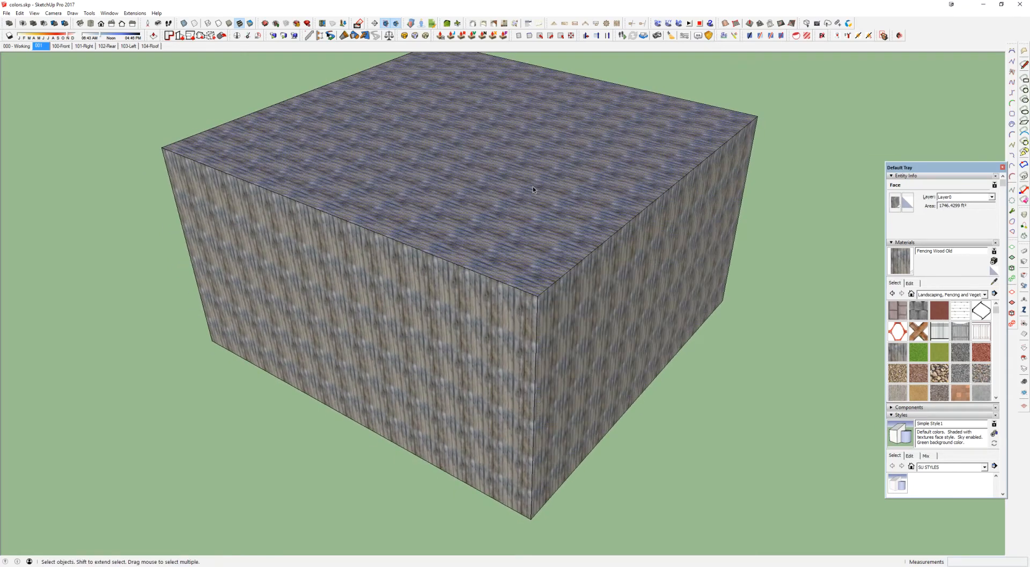
pyautogui.scroll(-2, 634, 283)
pyautogui.moveTo(625, 280); pyautogui.dragTo(527, 291, button='middle')
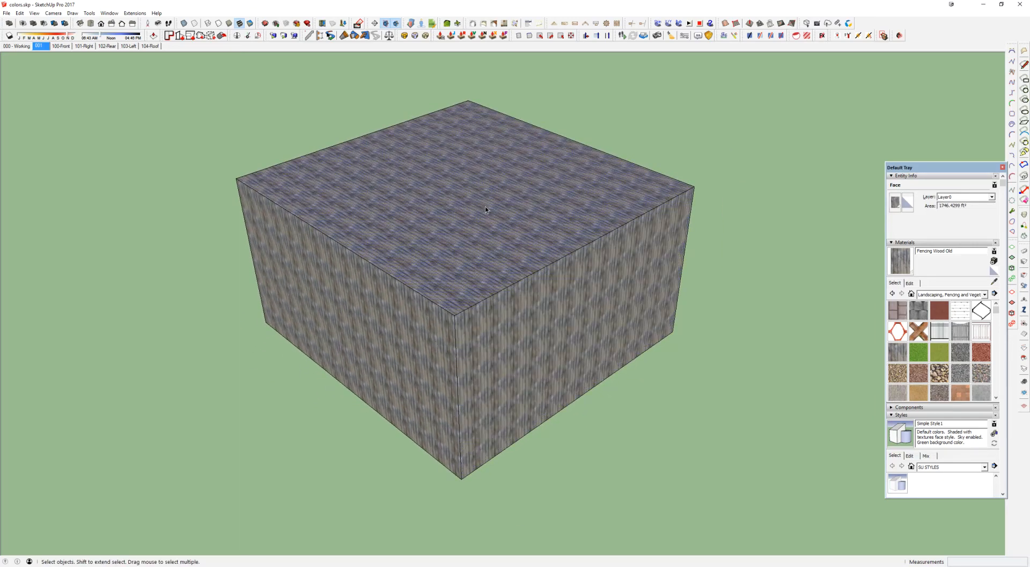
pyautogui.scroll(2, 513, 253)
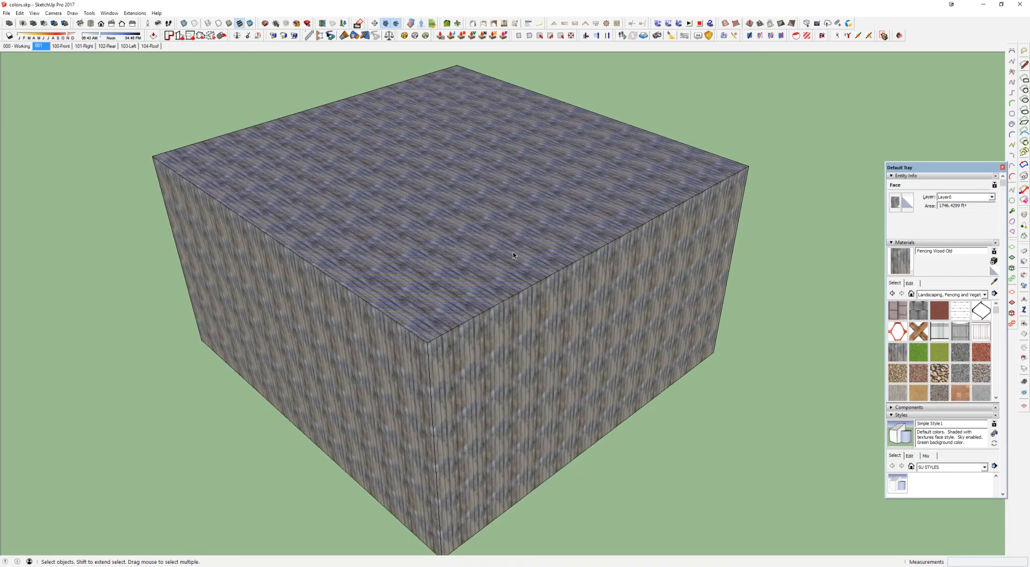
pyautogui.rightClick(471, 185)
pyautogui.moveTo(504, 292)
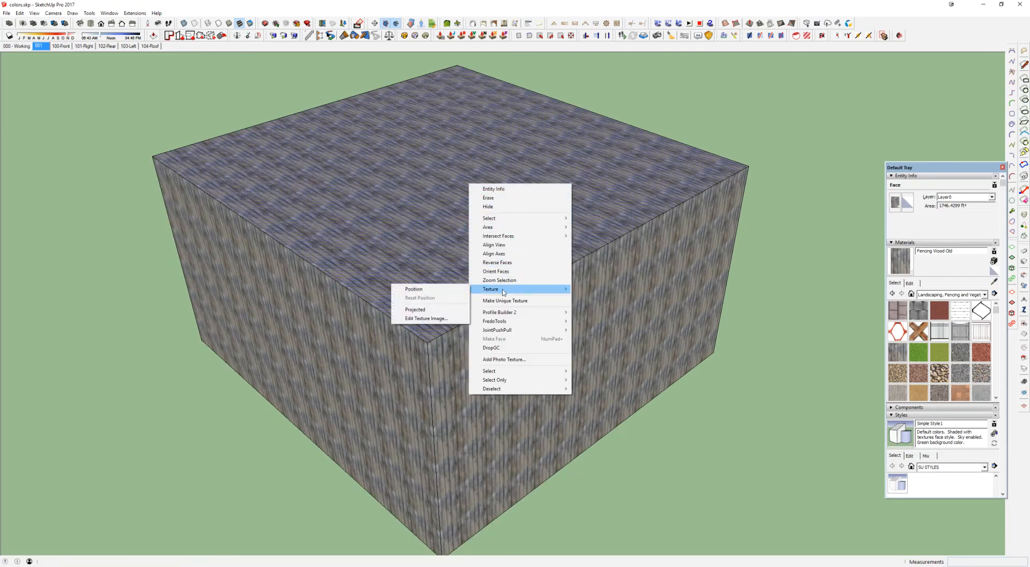
pyautogui.click(411, 310)
pyautogui.rightClick(485, 255)
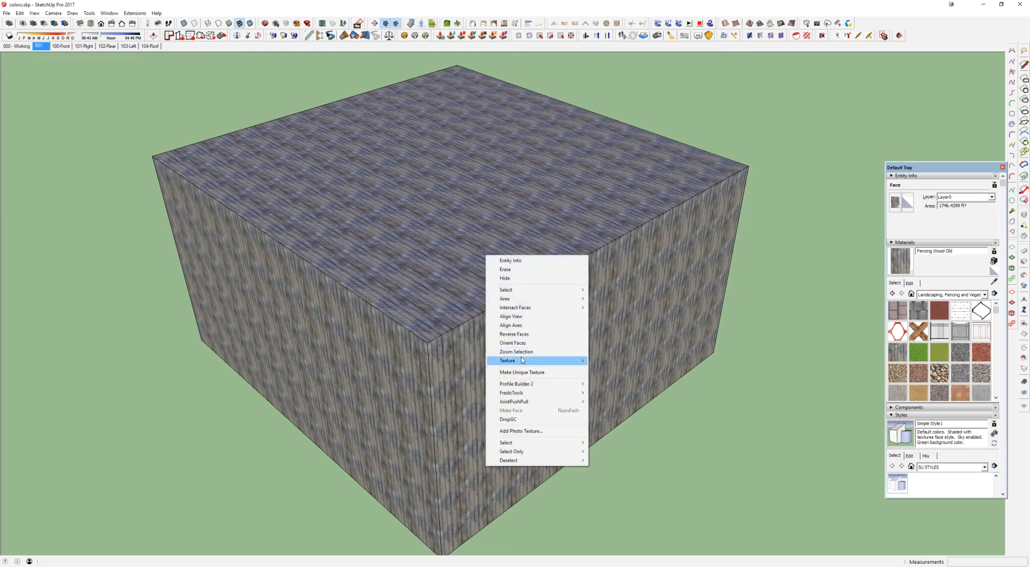
pyautogui.click(451, 202)
# Sample the projected Fencing Wood Old texture from the box's top face and paint all faces of the box with it
pyautogui.moveTo(496, 213); pyautogui.dragTo(473, 244, button='middle')
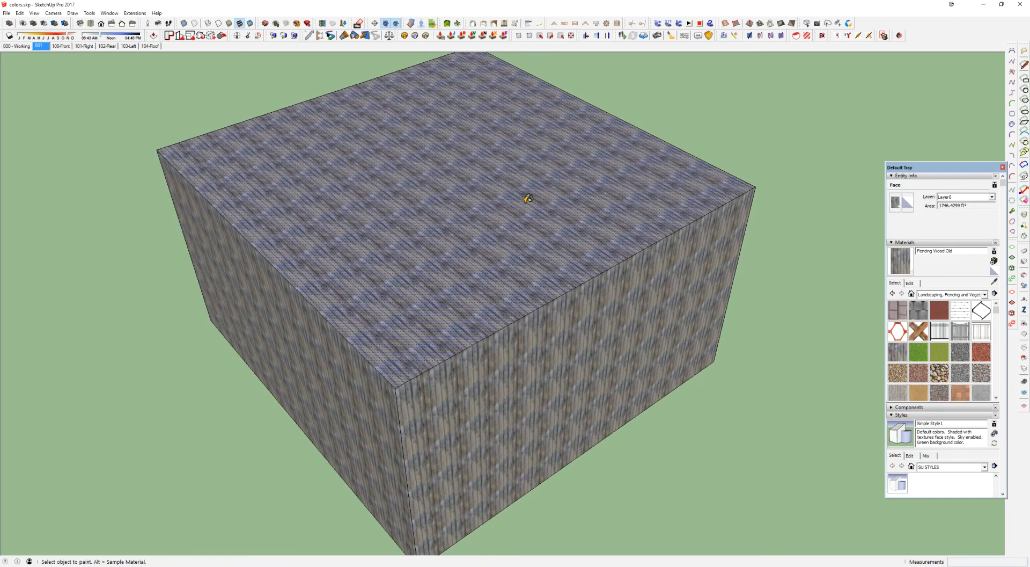
pyautogui.press('alt')
pyautogui.scroll(-3, 577, 213)
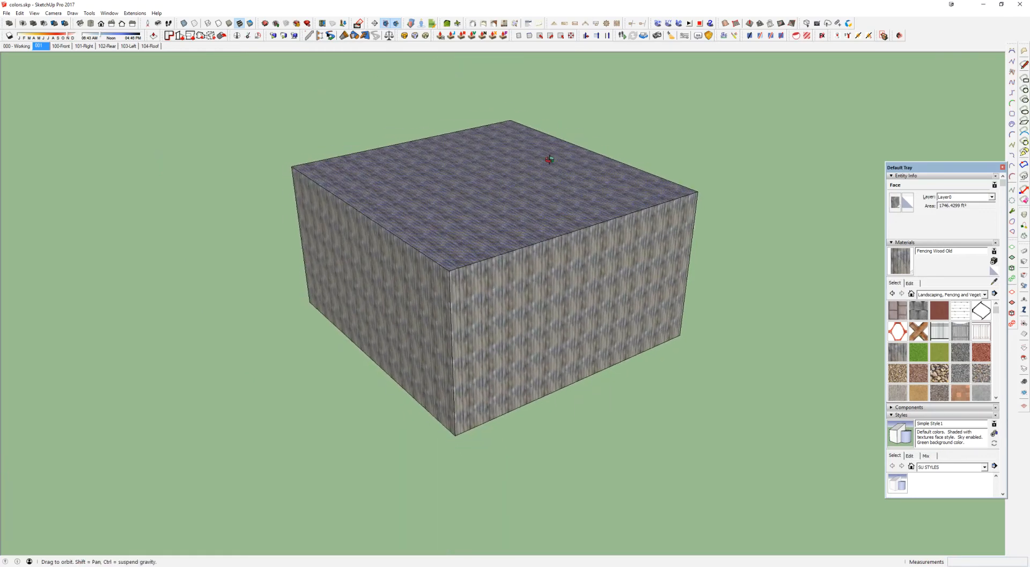
pyautogui.press('space')
pyautogui.moveTo(205, 106); pyautogui.dragTo(740, 465)
pyautogui.press('b')
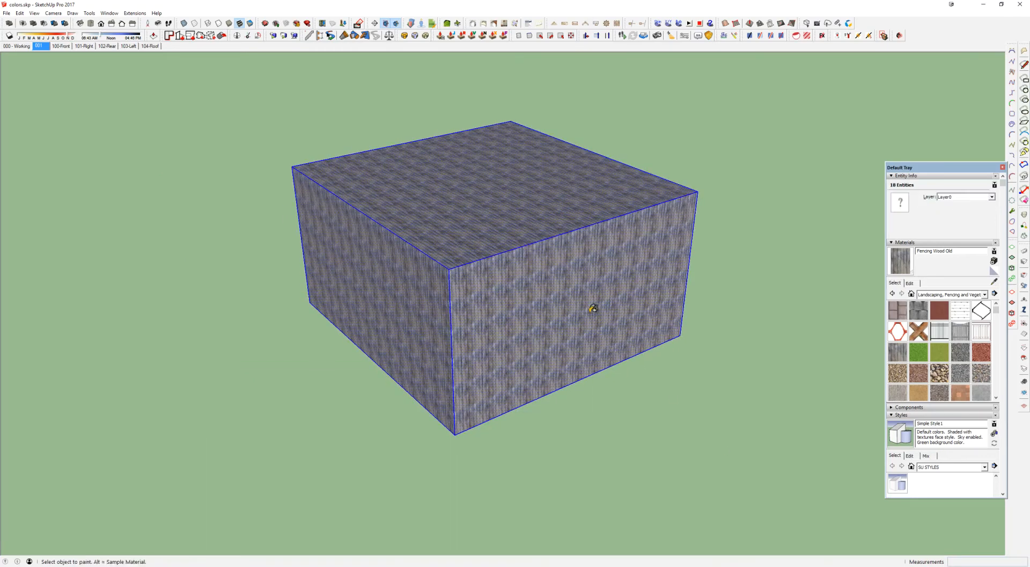
pyautogui.click(586, 299)
pyautogui.scroll(2, 588, 297)
pyautogui.press('space')
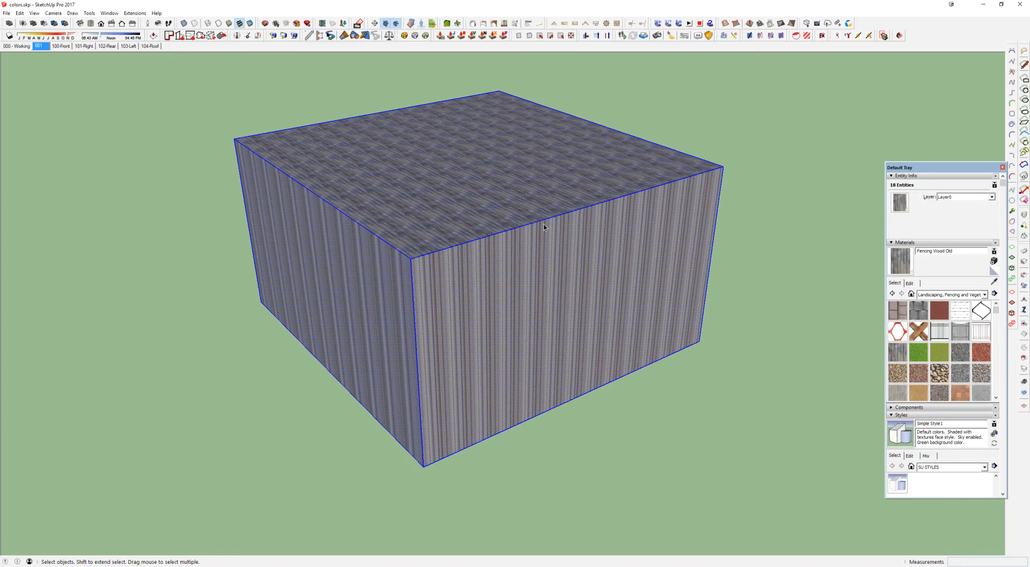
# Examine how the projected wood texture continues from the box's top face over the edge onto its side faces
pyautogui.click(772, 297)
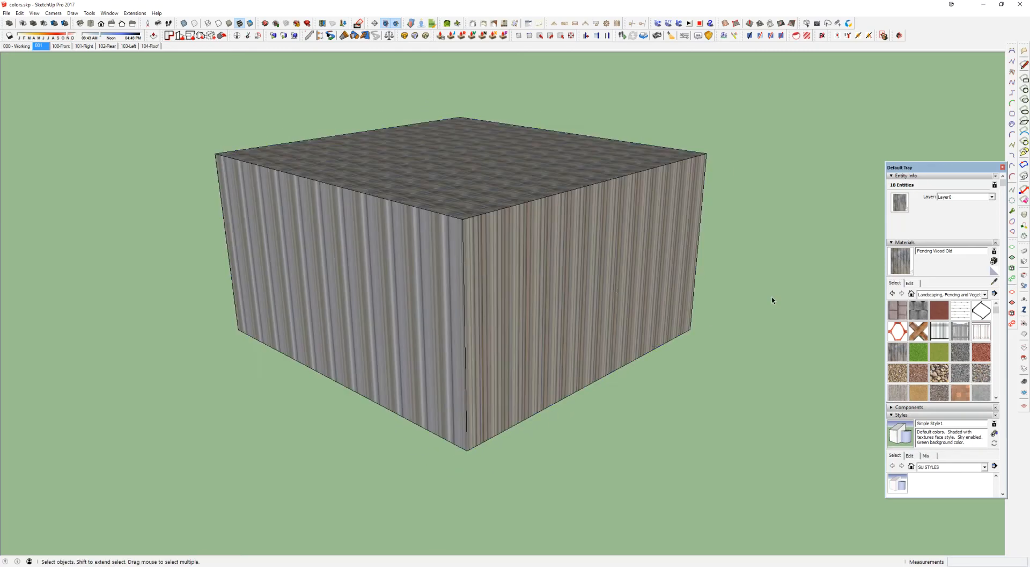
pyautogui.moveTo(596, 285); pyautogui.dragTo(613, 284, button='middle')
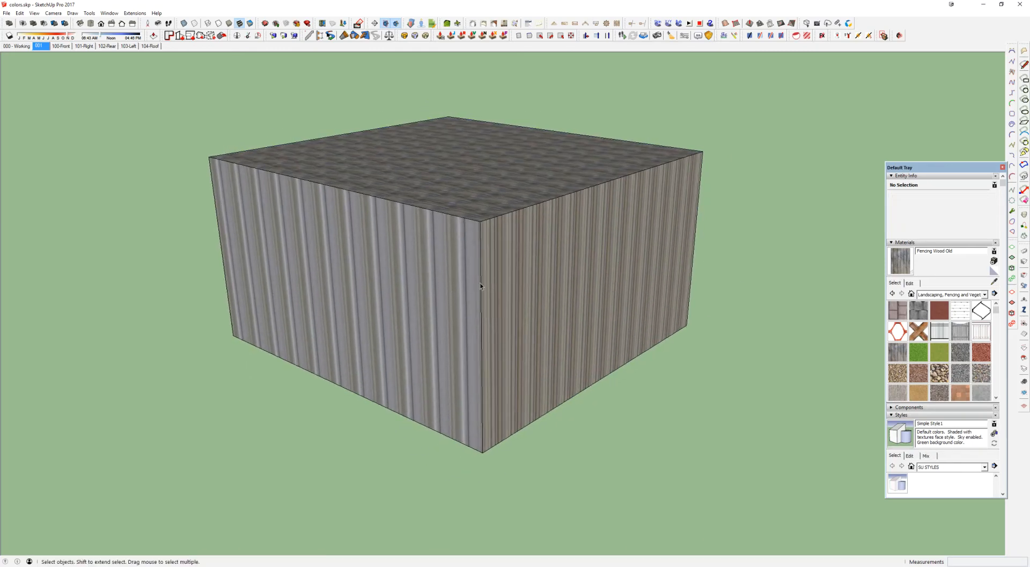
pyautogui.moveTo(481, 282); pyautogui.dragTo(531, 290, button='middle')
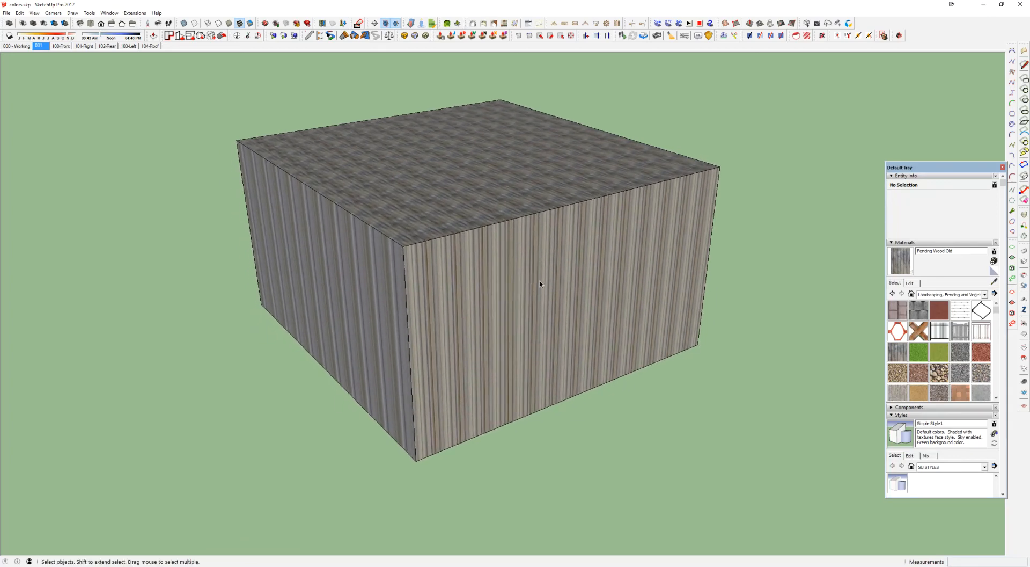
pyautogui.scroll(2, 540, 281)
pyautogui.click(403, 159)
pyautogui.moveTo(402, 159); pyautogui.dragTo(368, 302, button='middle')
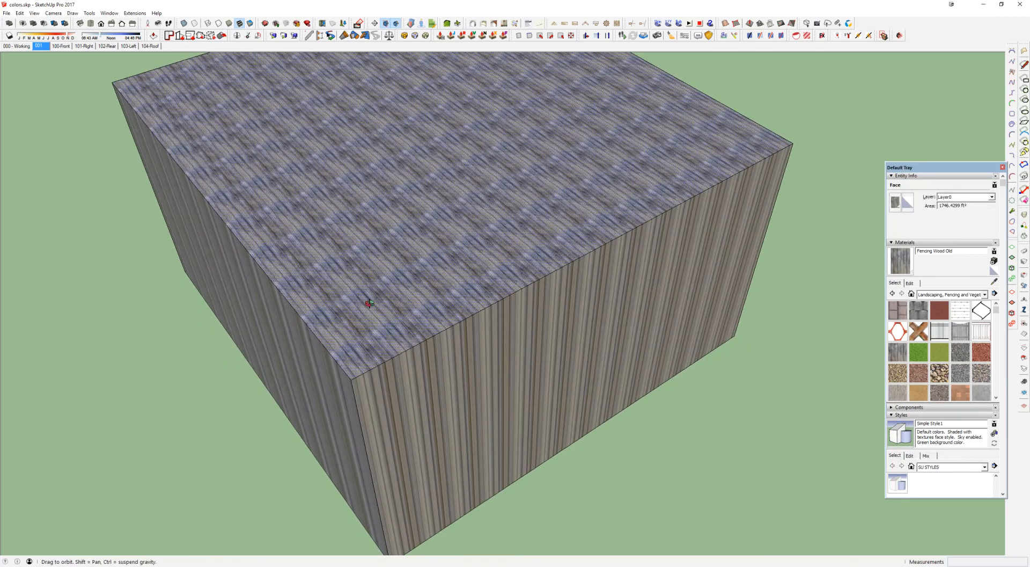
pyautogui.scroll(-1, 547, 362)
pyautogui.moveTo(546, 362); pyautogui.dragTo(480, 411, button='middle')
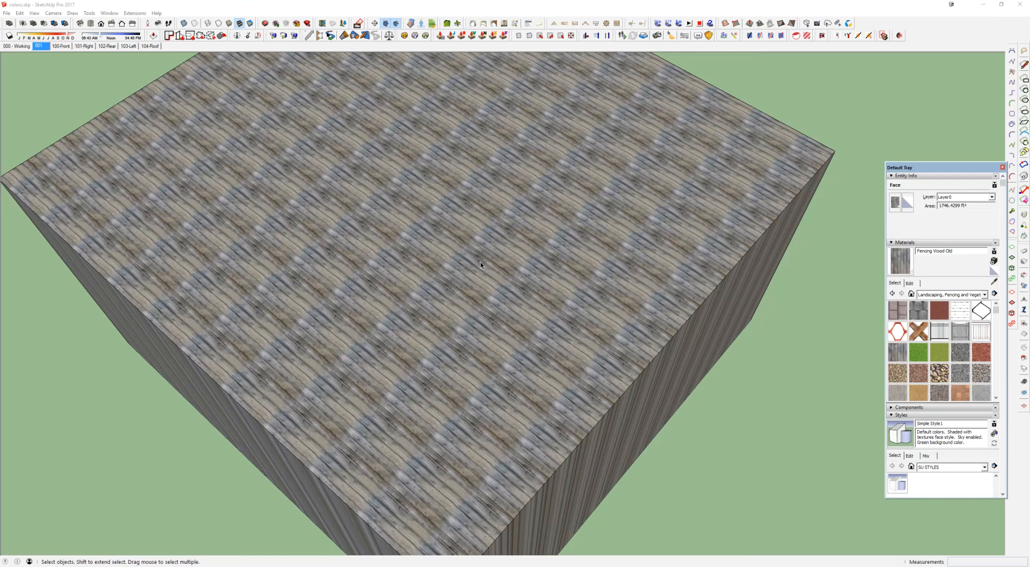
pyautogui.scroll(-3, 579, 354)
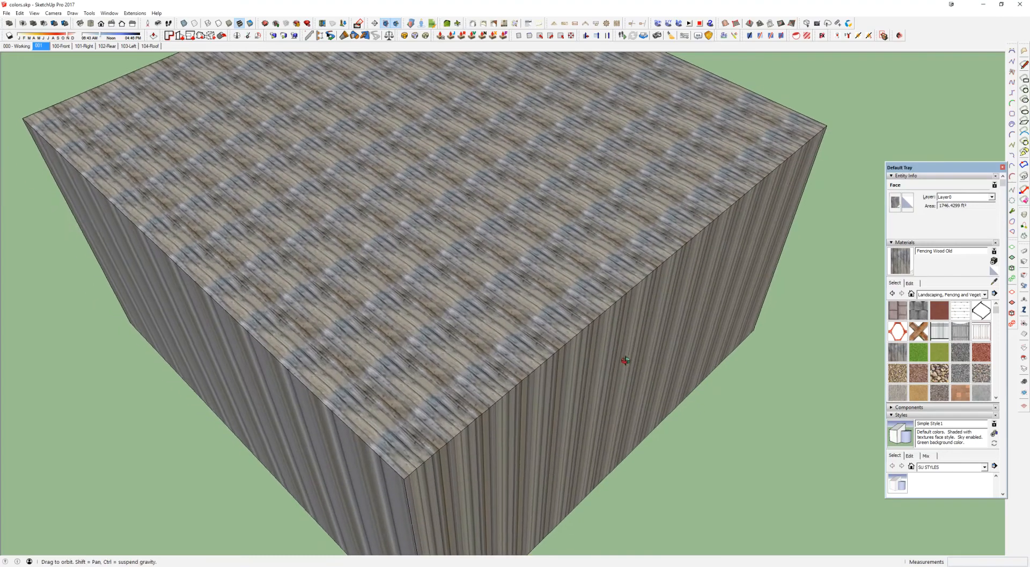
pyautogui.scroll(10, 522, 288)
pyautogui.scroll(5, 555, 243)
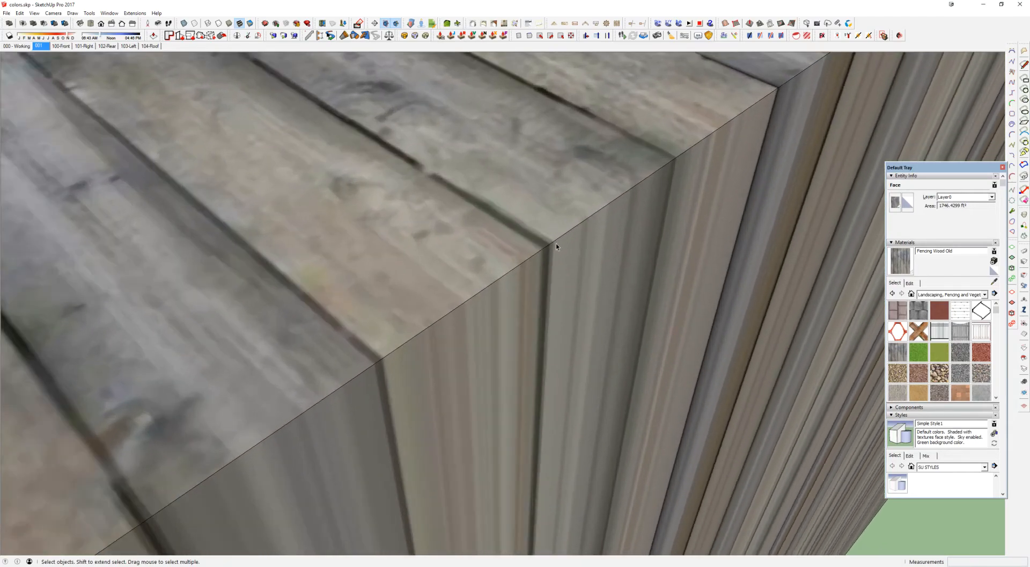
pyautogui.press('l')
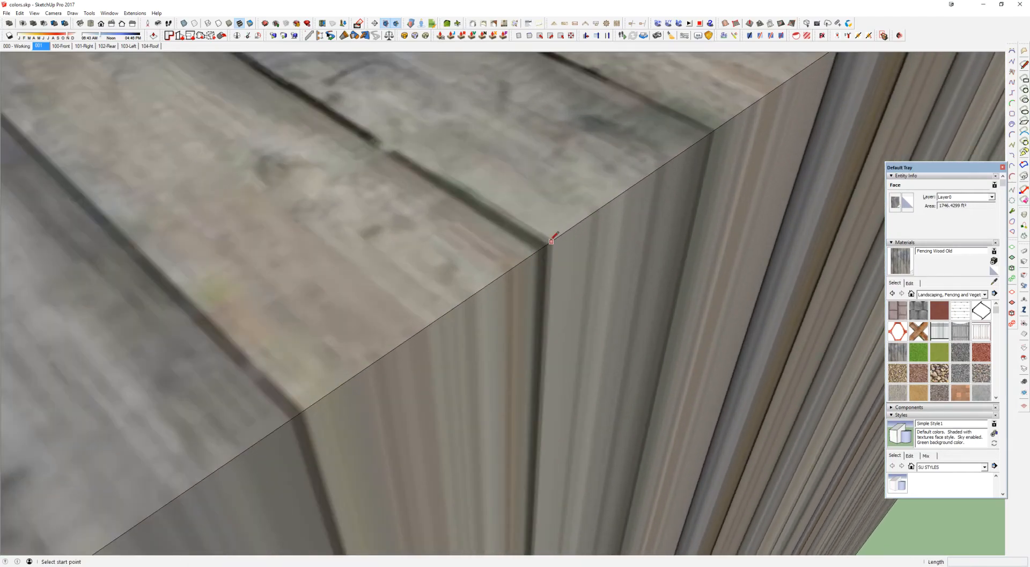
pyautogui.click(550, 214)
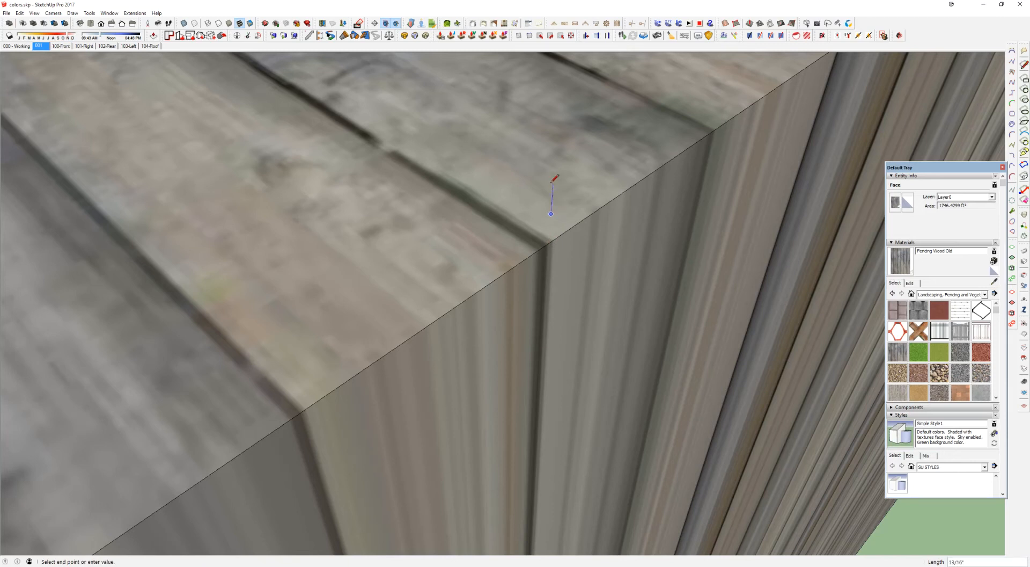
pyautogui.press('Escape')
pyautogui.scroll(-3, 634, 196)
pyautogui.moveTo(636, 197); pyautogui.dragTo(660, 169, button='middle')
pyautogui.press('space')
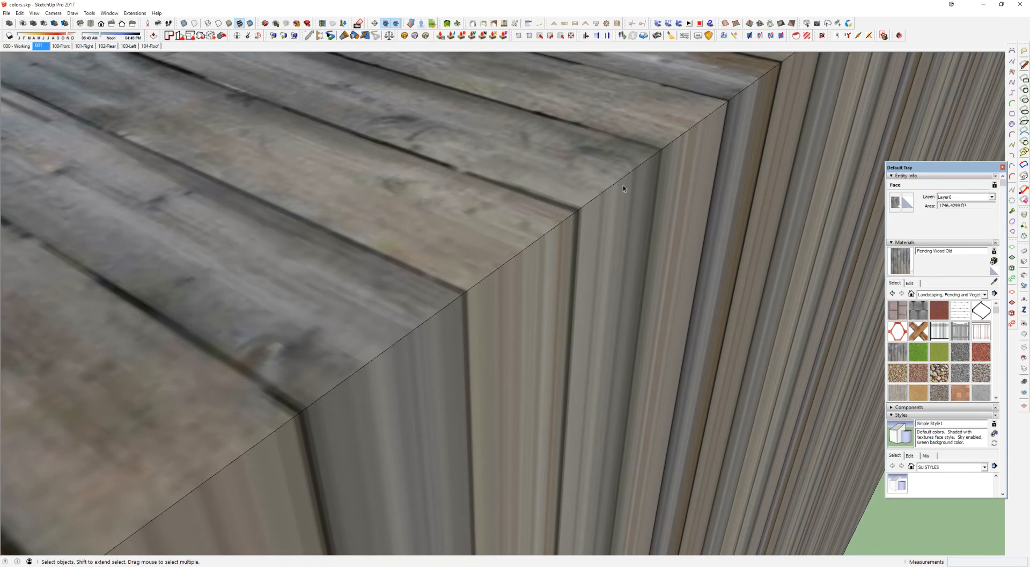
pyautogui.scroll(-5, 610, 365)
pyautogui.moveTo(611, 377); pyautogui.dragTo(603, 256, button='middle')
pyautogui.click(602, 256)
pyautogui.scroll(-6, 602, 256)
pyautogui.tripleClick(582, 234)
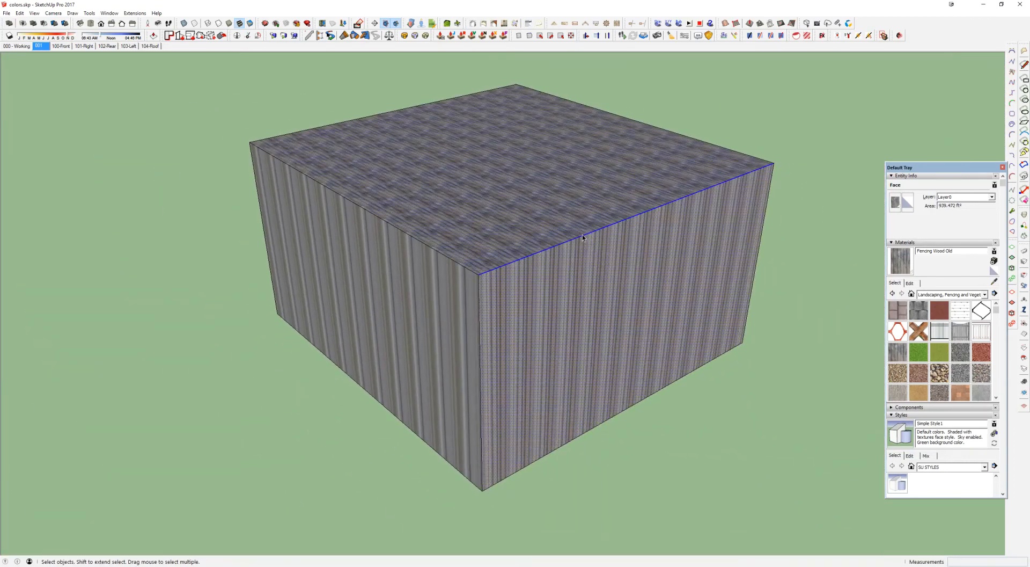
# Draw a large rectangle about 137' by 136' on the open ground beside the textured box
pyautogui.scroll(-6, 582, 271)
pyautogui.moveTo(580, 269); pyautogui.dragTo(256, 342, button='middle')
pyautogui.scroll(-2, 478, 297)
pyautogui.press('r')
pyautogui.click(495, 218)
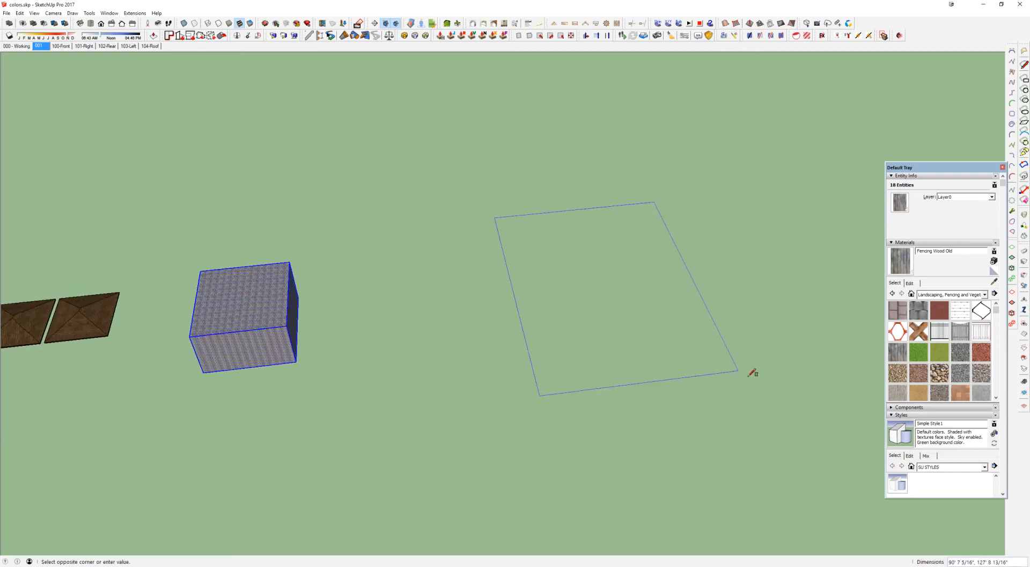
pyautogui.click(827, 371)
pyautogui.press('space')
pyautogui.scroll(3, 638, 267)
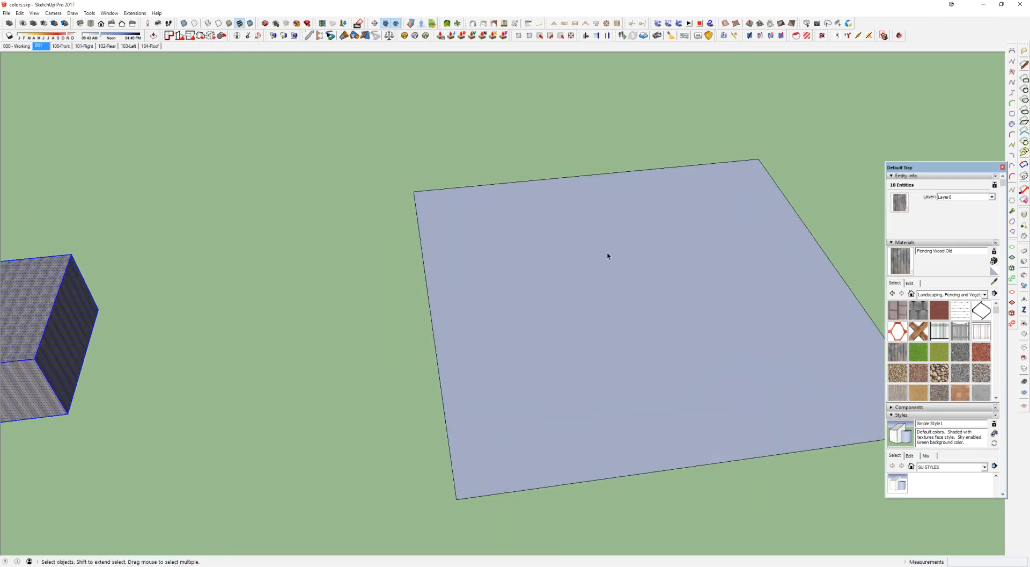
pyautogui.click(615, 263)
pyautogui.scroll(-2, 570, 259)
pyautogui.press('l')
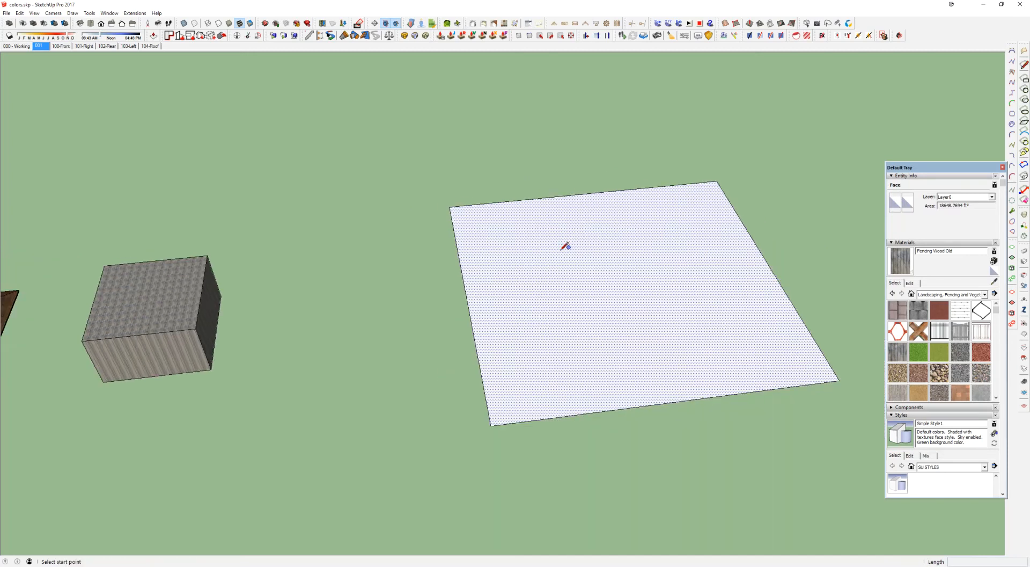
pyautogui.press('space')
# Copy the new rectangle's far edge onto the opposite edge and divide the distance into 10 equal strips
pyautogui.click(540, 201)
pyautogui.press('m')
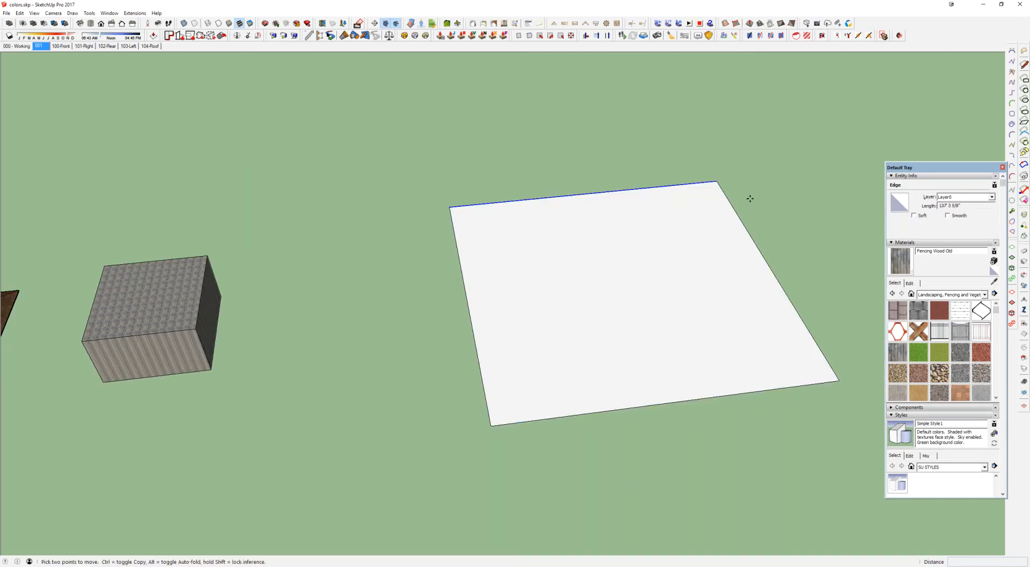
pyautogui.press('ctrl')
pyautogui.click(718, 180)
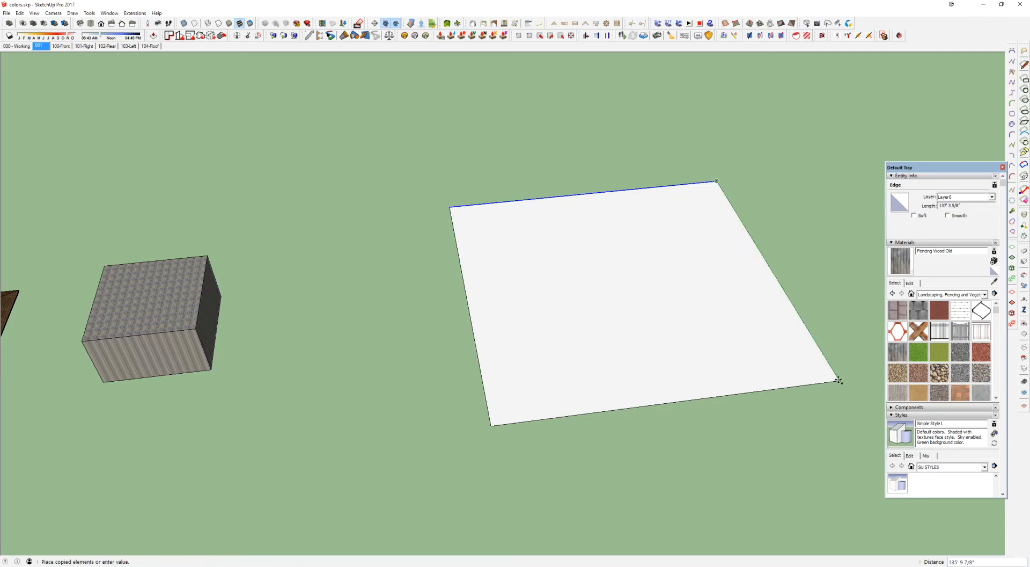
pyautogui.click(839, 379)
pyautogui.write('10/')
pyautogui.press('Return')
pyautogui.press('space')
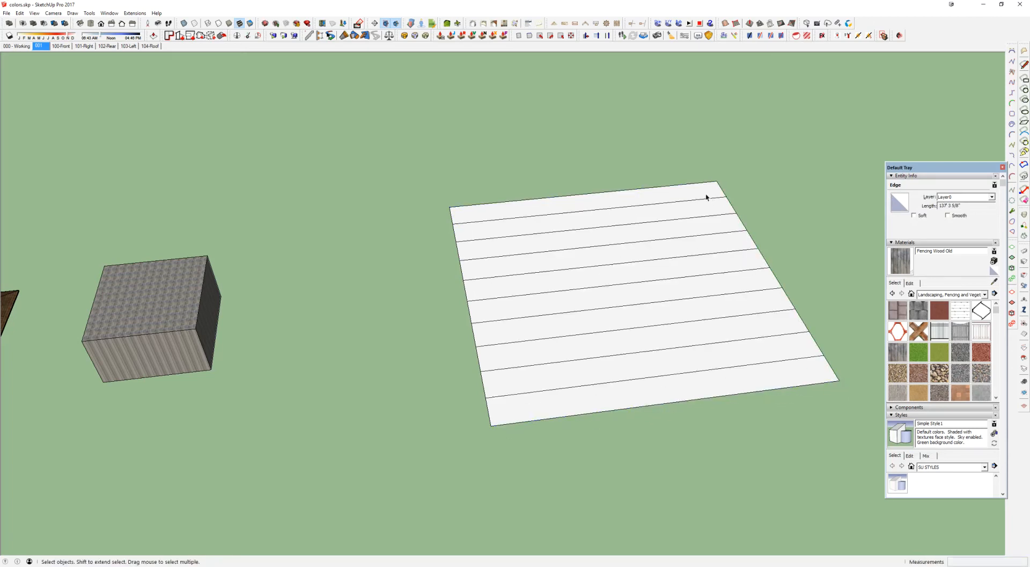
# Copy the segmented side edge across to the opposite side and divide the distance by 10 to complete the square grid
pyautogui.moveTo(691, 147); pyautogui.dragTo(880, 446)
pyautogui.press('m')
pyautogui.press('ctrl')
pyautogui.click(839, 380)
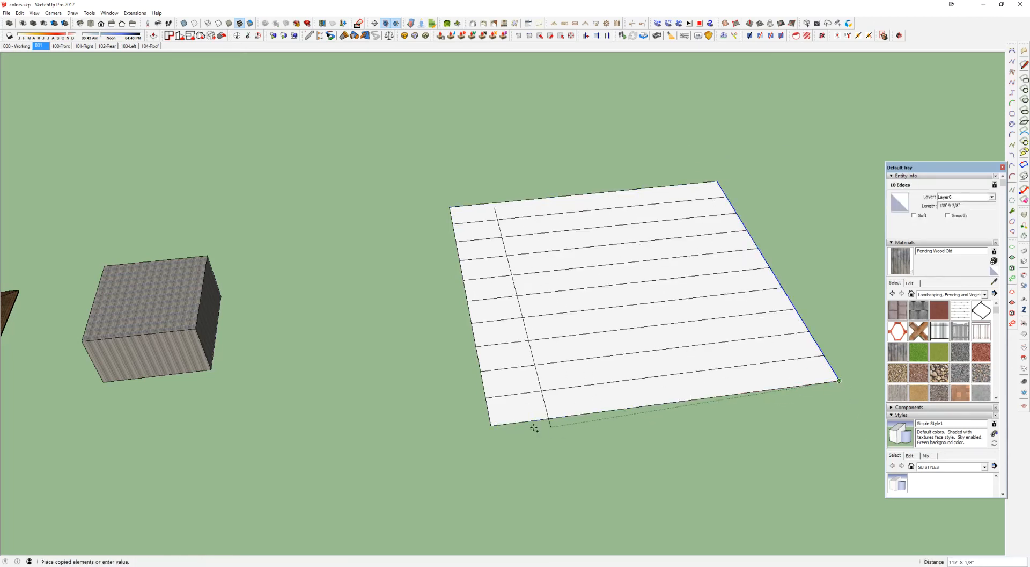
pyautogui.click(492, 424)
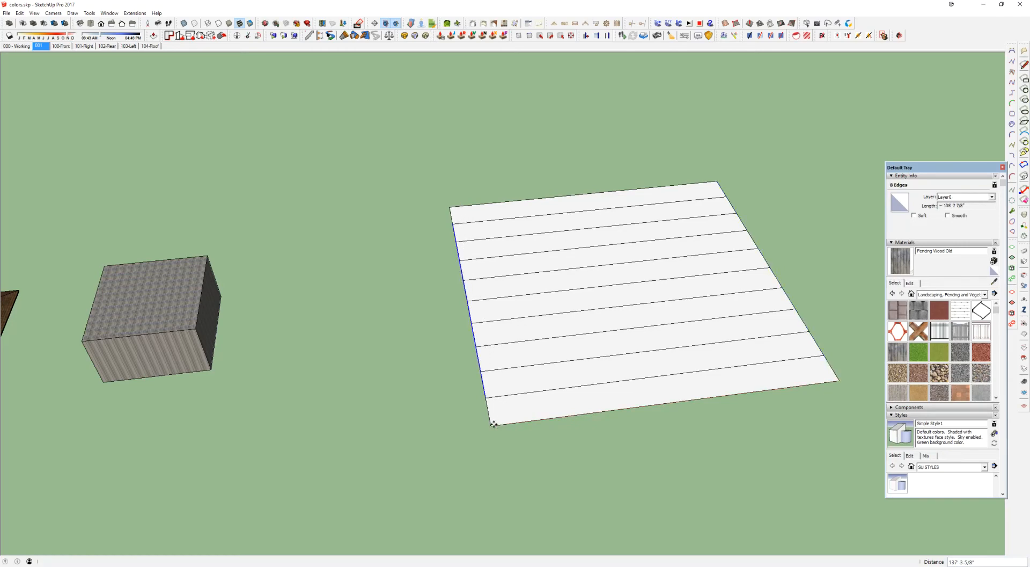
pyautogui.write('10/')
pyautogui.press('Return')
pyautogui.hotkey('ctrl', 't')
pyautogui.press('space')
# Smoove the grid upward at several points across its surface to form an uneven hilly terrain
pyautogui.scroll(2, 635, 271)
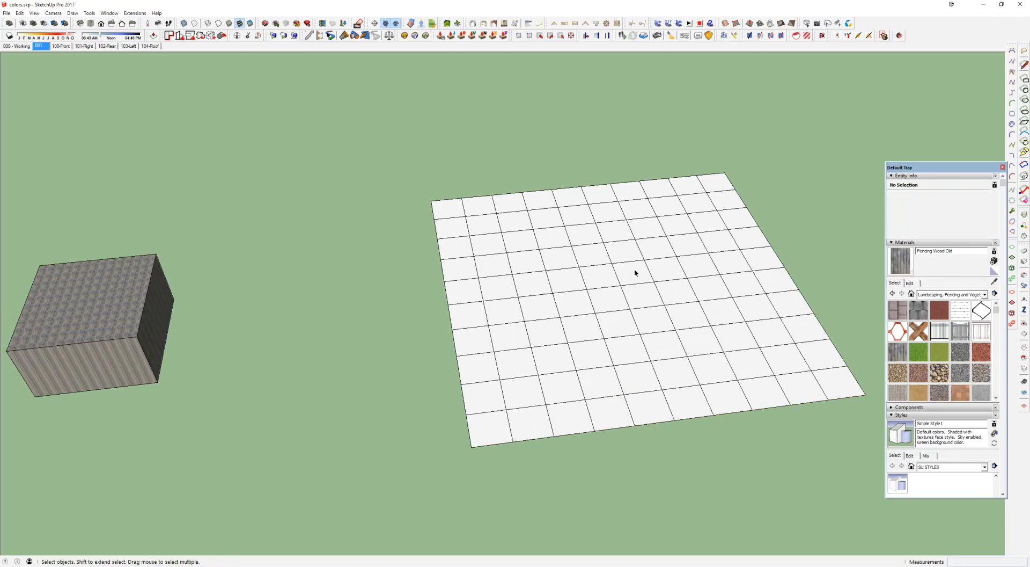
pyautogui.moveTo(635, 272); pyautogui.dragTo(659, 225, button='middle')
pyautogui.moveTo(568, 150); pyautogui.dragTo(546, 148, button='middle')
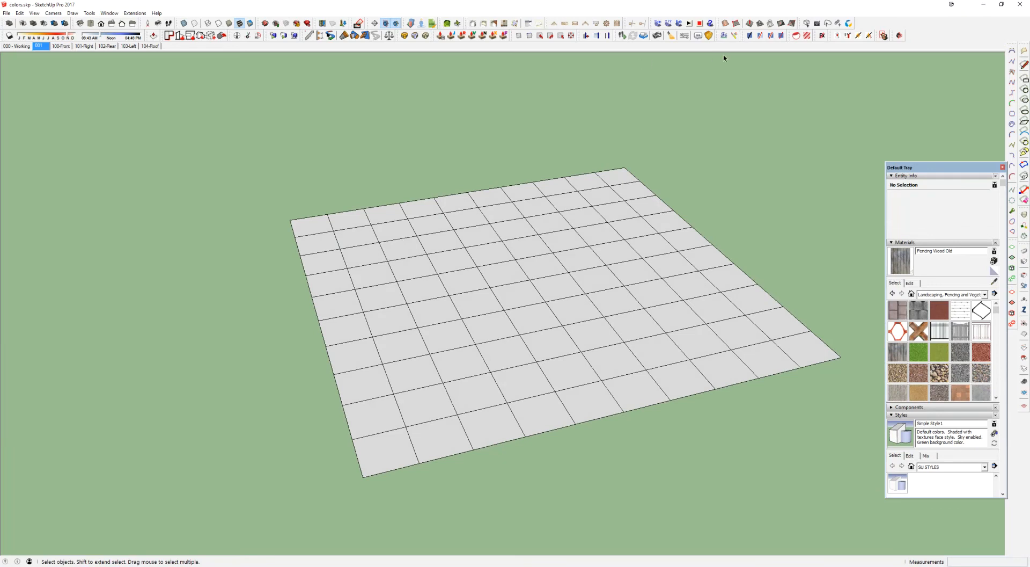
pyautogui.click(749, 24)
pyautogui.click(529, 254)
pyautogui.click(529, 225)
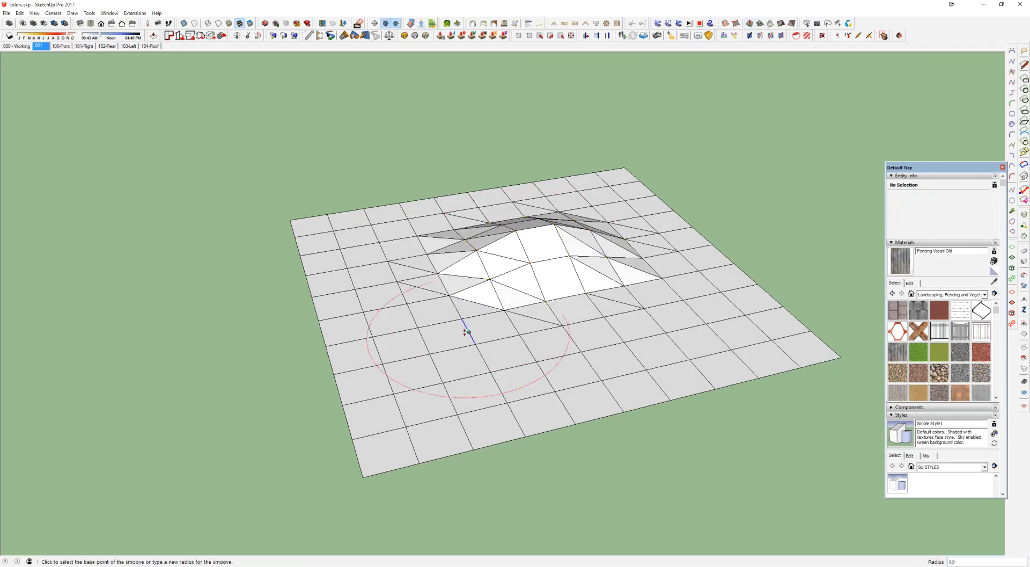
pyautogui.click(465, 304)
pyautogui.click(465, 303)
pyautogui.click(569, 306)
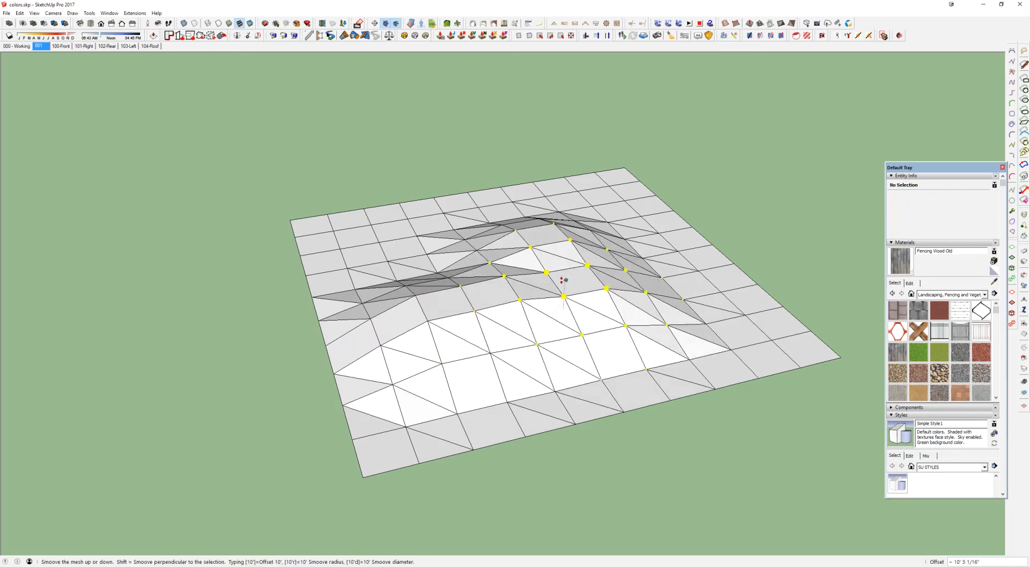
pyautogui.click(561, 283)
pyautogui.click(642, 267)
pyautogui.click(617, 237)
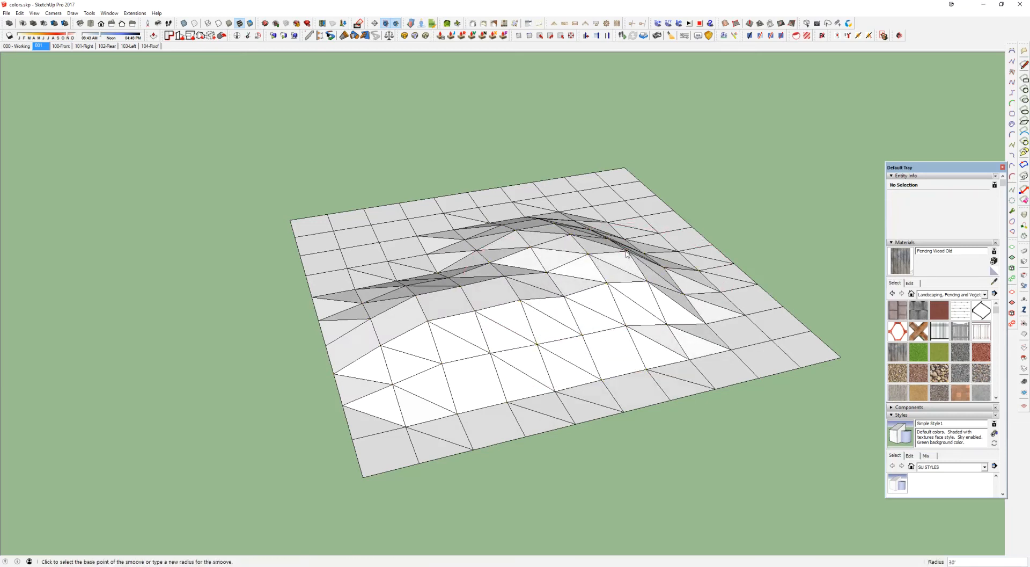
pyautogui.click(600, 214)
pyautogui.click(601, 214)
pyautogui.click(470, 257)
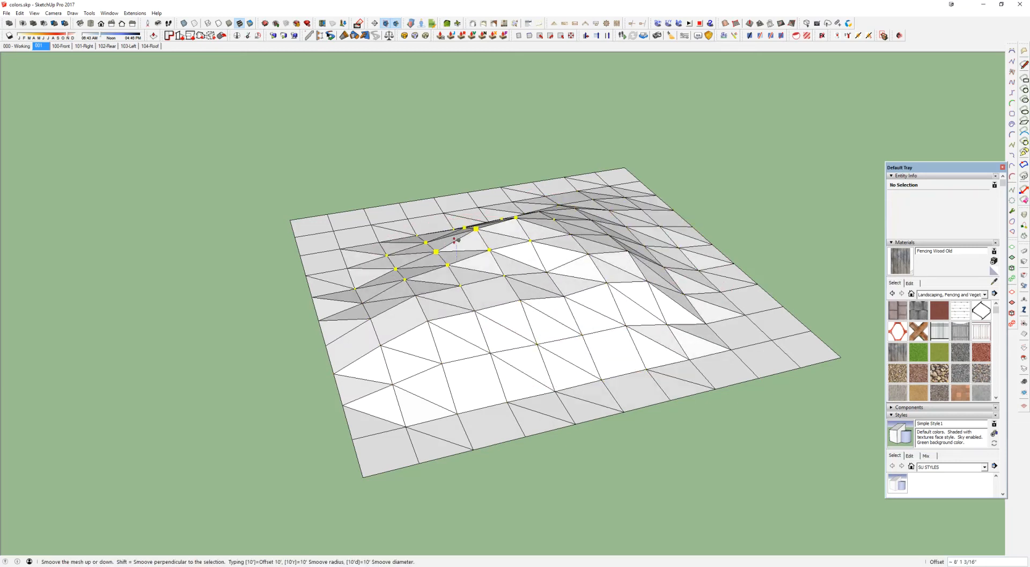
pyautogui.click(488, 251)
# Soften all the terrain mesh edges with an angle between normals of about 50 degrees, with Smooth normals and Soften coplanar enabled
pyautogui.moveTo(487, 252); pyautogui.dragTo(545, 258, button='middle')
pyautogui.press('space')
pyautogui.tripleClick(534, 295)
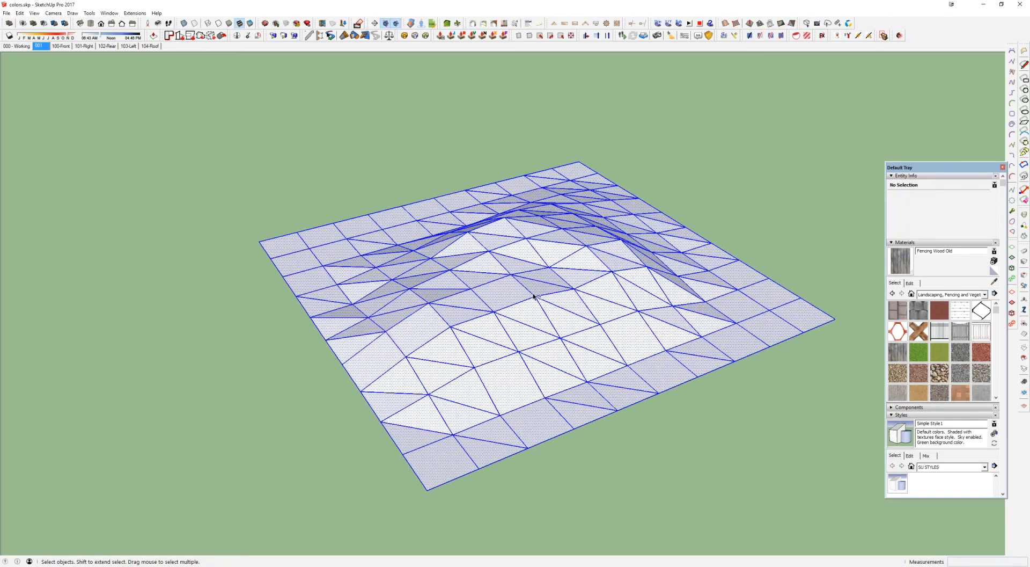
pyautogui.hotkey('shift', 's')
pyautogui.moveTo(534, 296); pyautogui.dragTo(444, 359, button='middle')
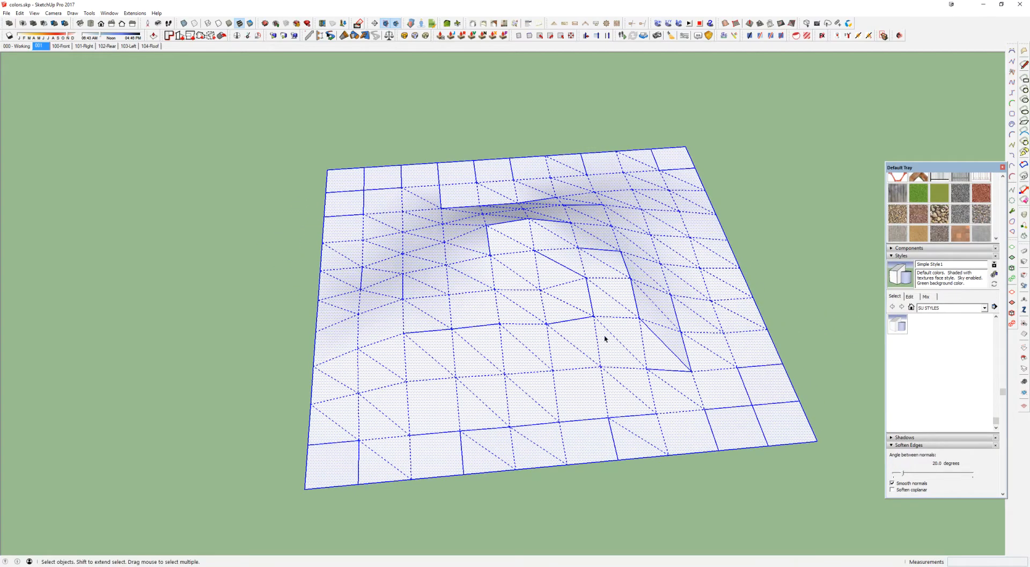
pyautogui.moveTo(906, 474)
pyautogui.mouseDown()
pyautogui.moveTo(891, 473)
pyautogui.moveTo(919, 473)
pyautogui.mouseUp()
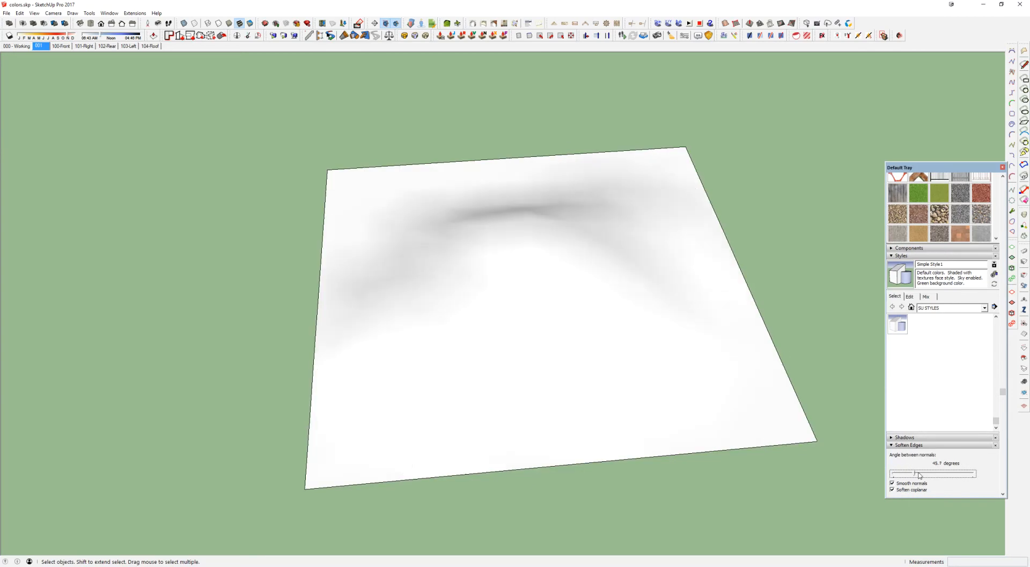
# Pick the Grass Dark Green material and draw a flat rectangular face beside the smoothed terrain
pyautogui.scroll(-5, 624, 302)
pyautogui.moveTo(574, 338); pyautogui.dragTo(559, 303, button='middle')
pyautogui.click(559, 304)
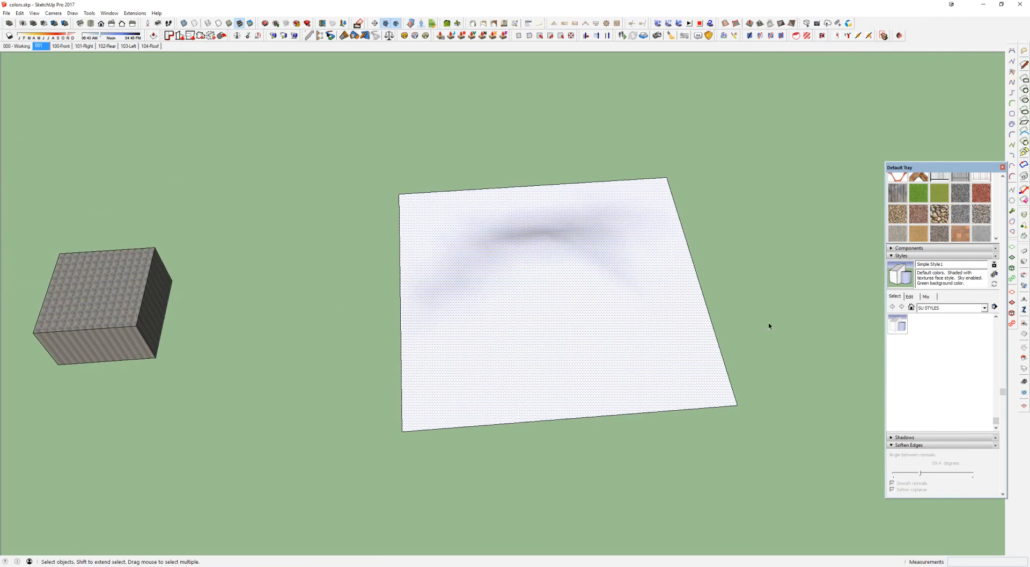
pyautogui.click(918, 192)
pyautogui.moveTo(794, 252); pyautogui.dragTo(614, 297, button='middle')
pyautogui.press('r')
pyautogui.click(627, 277)
pyautogui.click(779, 368)
# Paint the flat rectangle with Grass Dark Green and bring up its texture options
pyautogui.press('space')
pyautogui.click(724, 331)
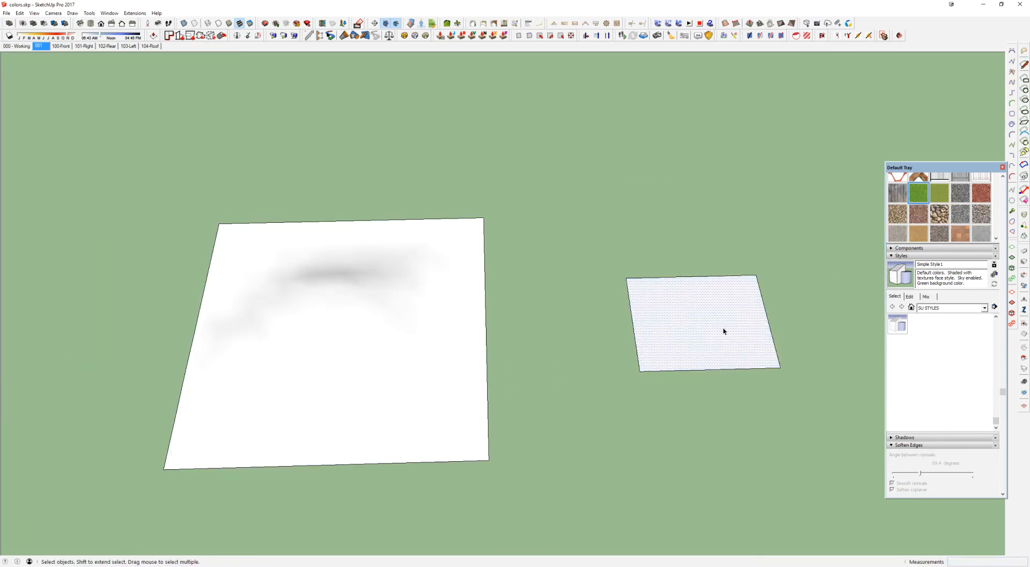
pyautogui.press('b')
pyautogui.scroll(3, 716, 319)
pyautogui.click(703, 311)
pyautogui.rightClick(703, 312)
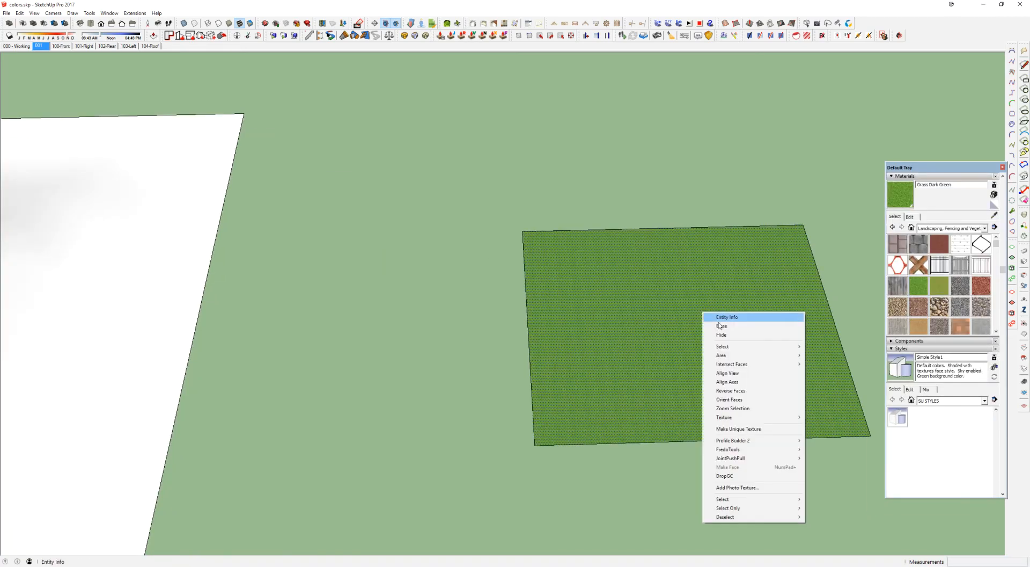
pyautogui.moveTo(751, 416)
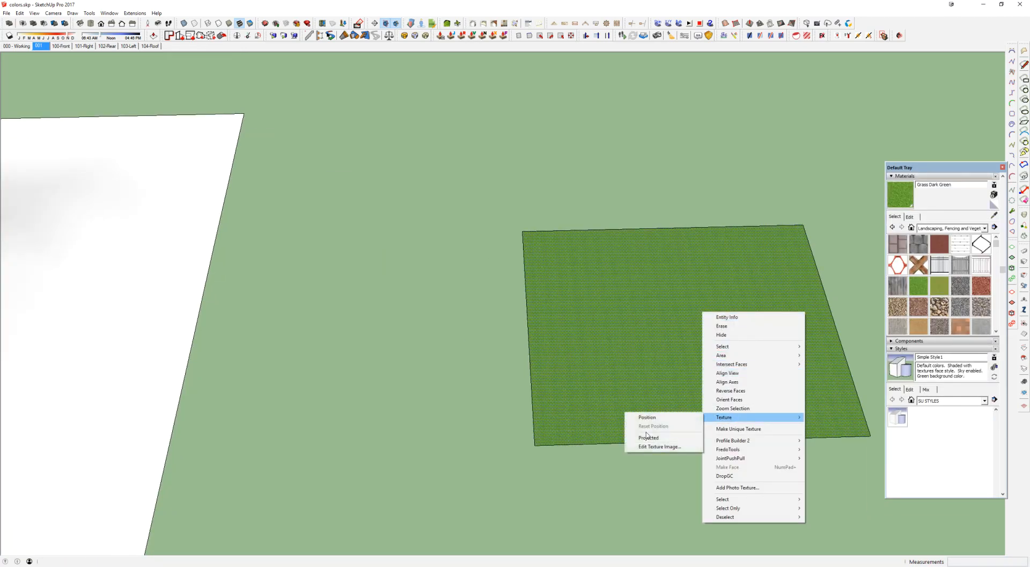
# Paint the smoothed terrain surface with the Grass Dark Green material
pyautogui.moveTo(598, 306)
pyautogui.mouseDown(button='middle')
pyautogui.moveTo(619, 308)
pyautogui.moveTo(647, 288)
pyautogui.moveTo(839, 317)
pyautogui.mouseUp(button='middle')
pyautogui.scroll(3, 648, 288)
pyautogui.scroll(-1, 646, 290)
pyautogui.click(406, 299)
# Show the hidden geometry and examine the grass texture up close across the terrain's triangular facets
pyautogui.moveTo(491, 311)
pyautogui.mouseDown(button='middle')
pyautogui.moveTo(457, 441)
pyautogui.moveTo(433, 358)
pyautogui.moveTo(446, 364)
pyautogui.moveTo(607, 204)
pyautogui.mouseUp(button='middle')
pyautogui.scroll(4, 628, 157)
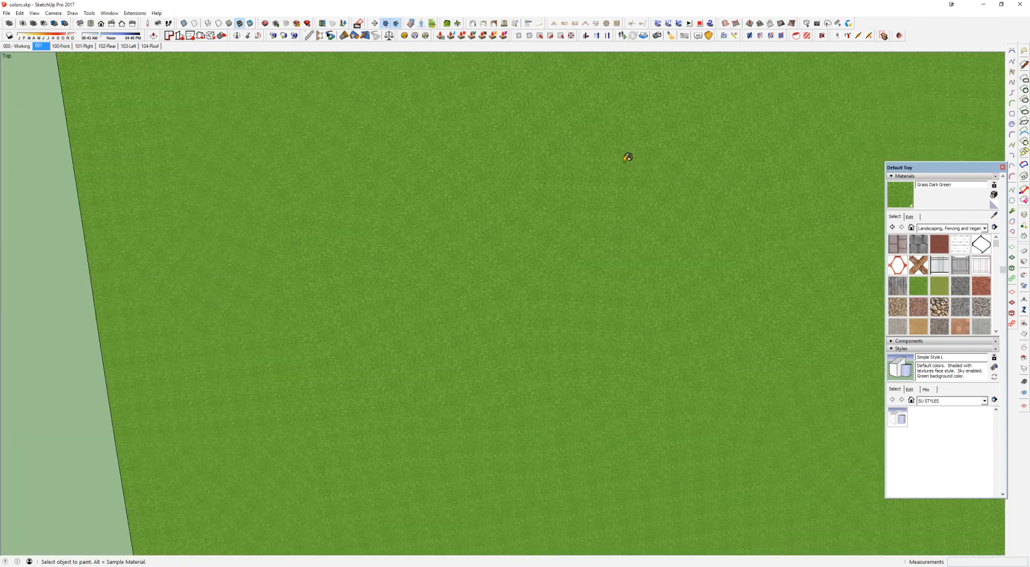
pyautogui.scroll(-2, 628, 157)
pyautogui.moveTo(722, 191)
pyautogui.mouseDown(button='middle')
pyautogui.moveTo(711, 223)
pyautogui.moveTo(678, 236)
pyautogui.moveTo(729, 228)
pyautogui.moveTo(725, 204)
pyautogui.mouseUp(button='middle')
pyautogui.scroll(4, 572, 237)
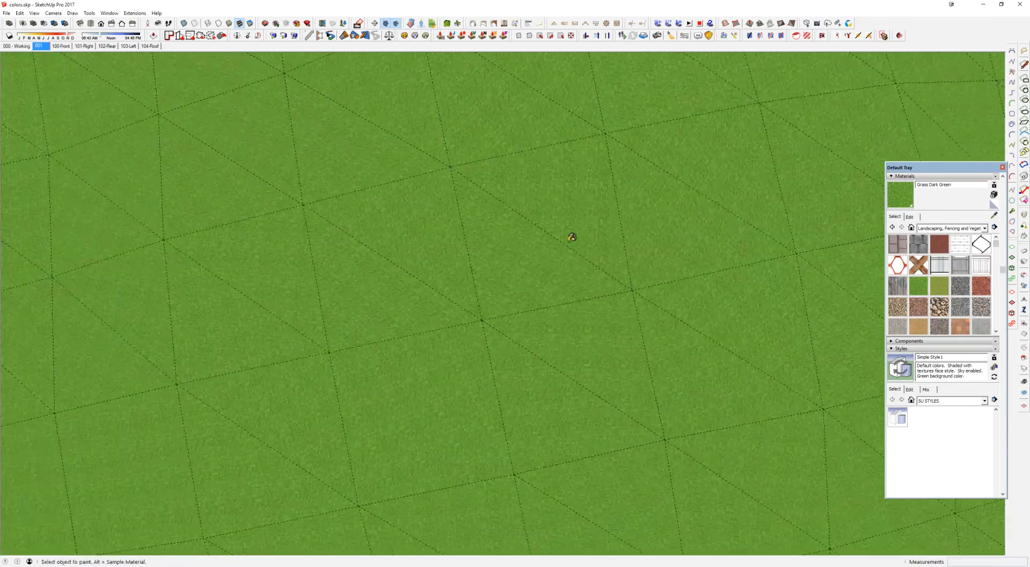
pyautogui.scroll(3, 538, 219)
pyautogui.keyDown('shift'); pyautogui.moveTo(538, 219); pyautogui.dragTo(504, 244, button='middle'); pyautogui.keyUp('shift')
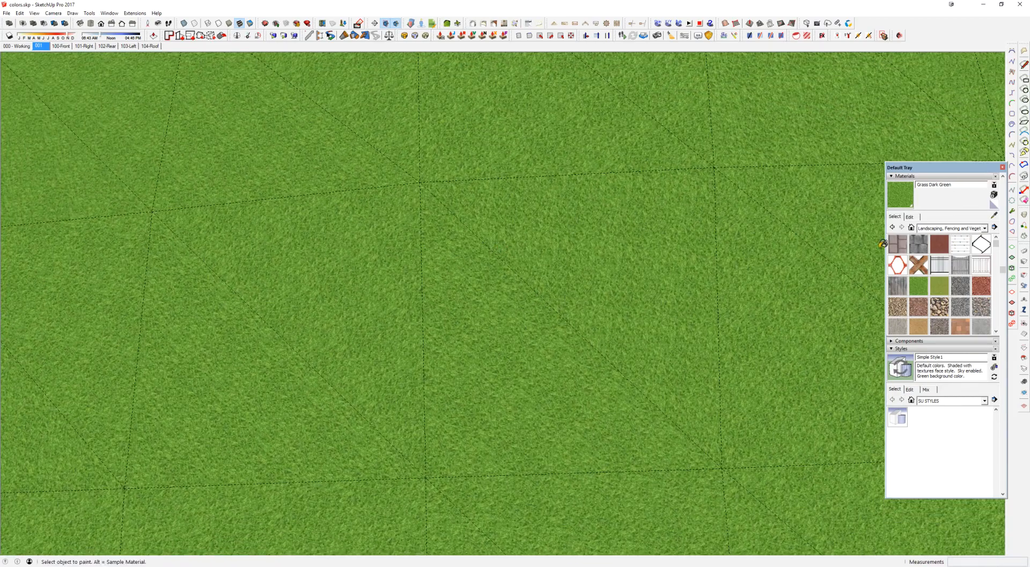
# Paint a single terrain facet with Fencing Wood Old, then apply the same material to the whole selected model
pyautogui.click(901, 284)
pyautogui.click(694, 238)
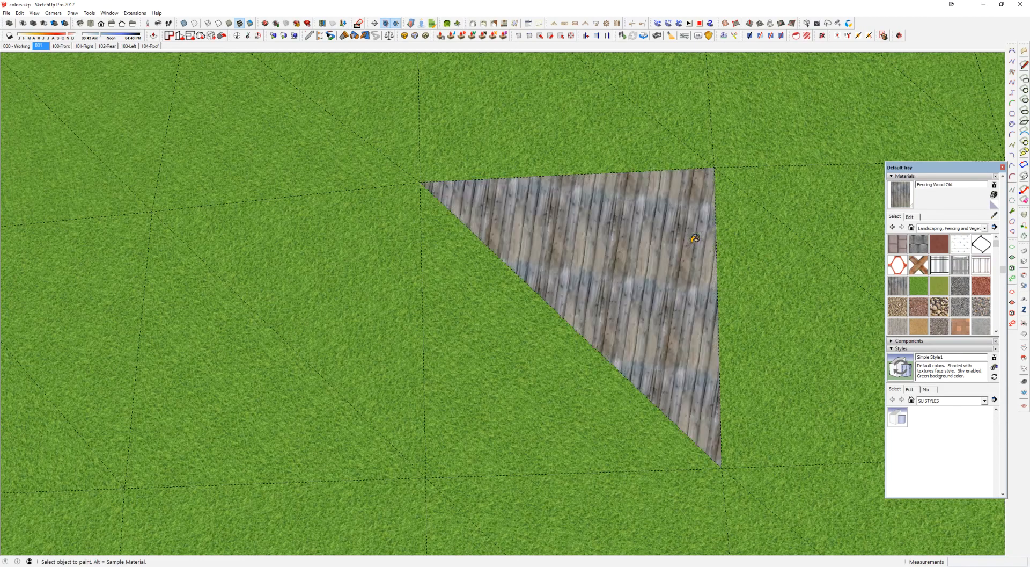
pyautogui.scroll(-3, 695, 239)
pyautogui.hotkey('ctrl', 'a')
pyautogui.click(691, 234)
pyautogui.press('space')
pyautogui.scroll(-1, 690, 235)
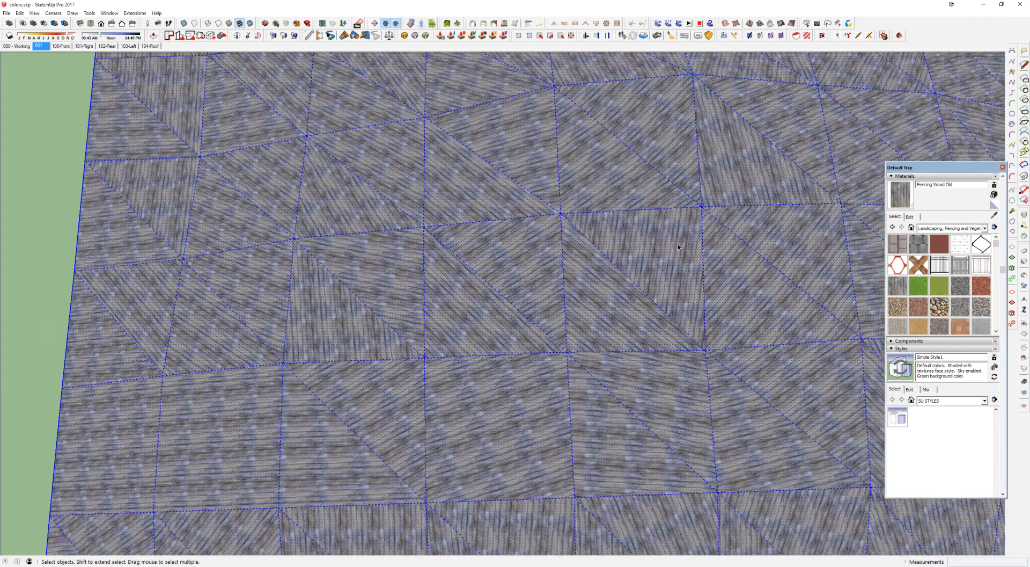
# Select individual terrain facets to compare the direction of the wood texture from one triangle to the next
pyautogui.click(667, 245)
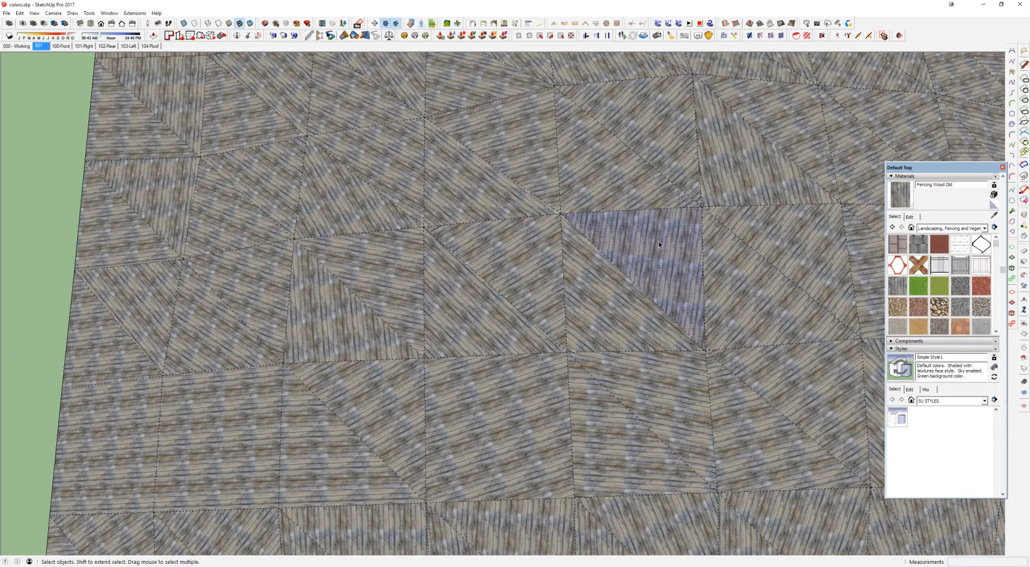
pyautogui.click(761, 249)
pyautogui.click(644, 229)
pyautogui.scroll(-3, 675, 247)
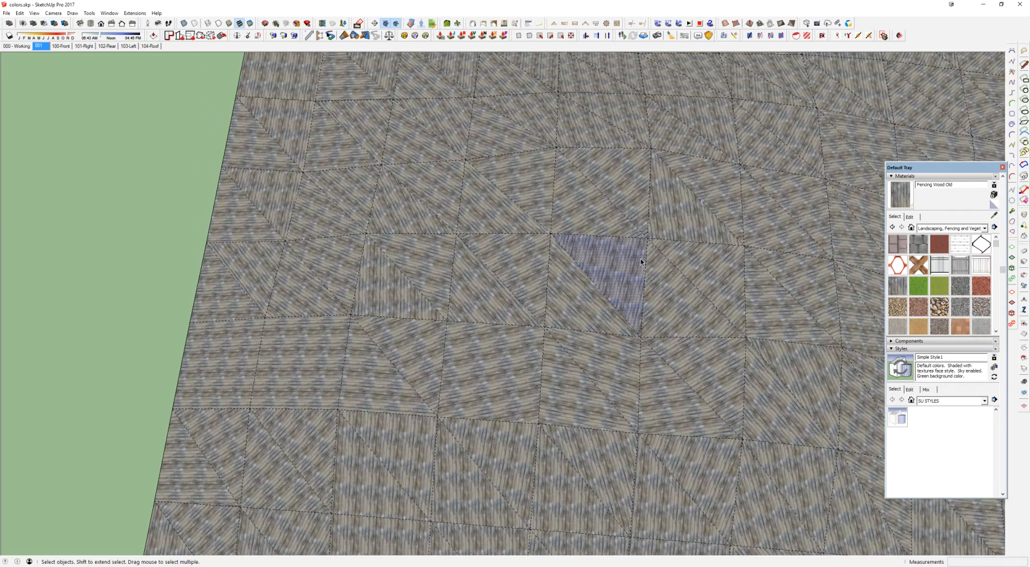
pyautogui.scroll(-1, 640, 258)
pyautogui.keyDown('shift'); pyautogui.moveTo(660, 306); pyautogui.dragTo(602, 183, button='middle'); pyautogui.keyUp('shift')
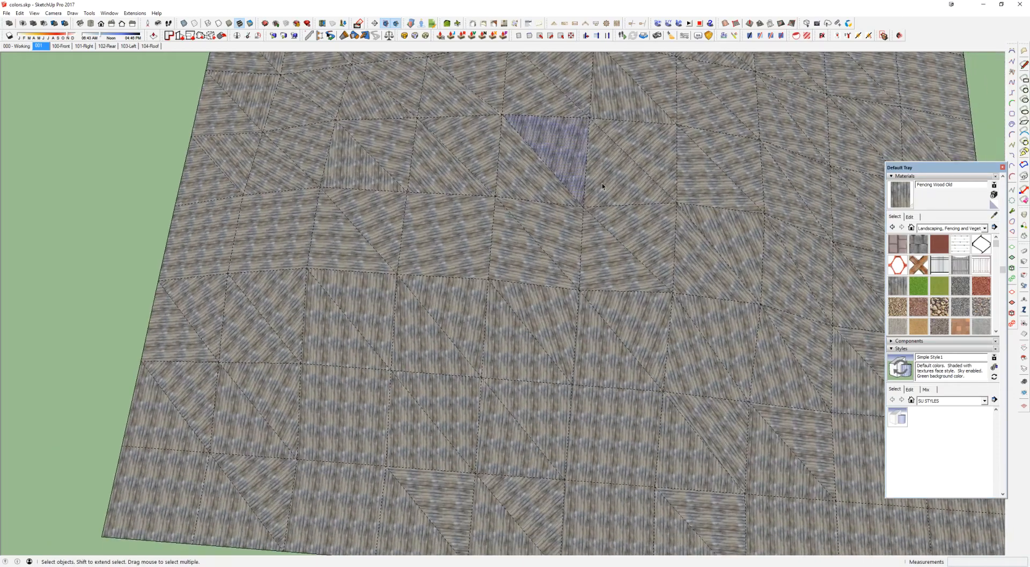
pyautogui.click(501, 261)
pyautogui.scroll(2, 403, 247)
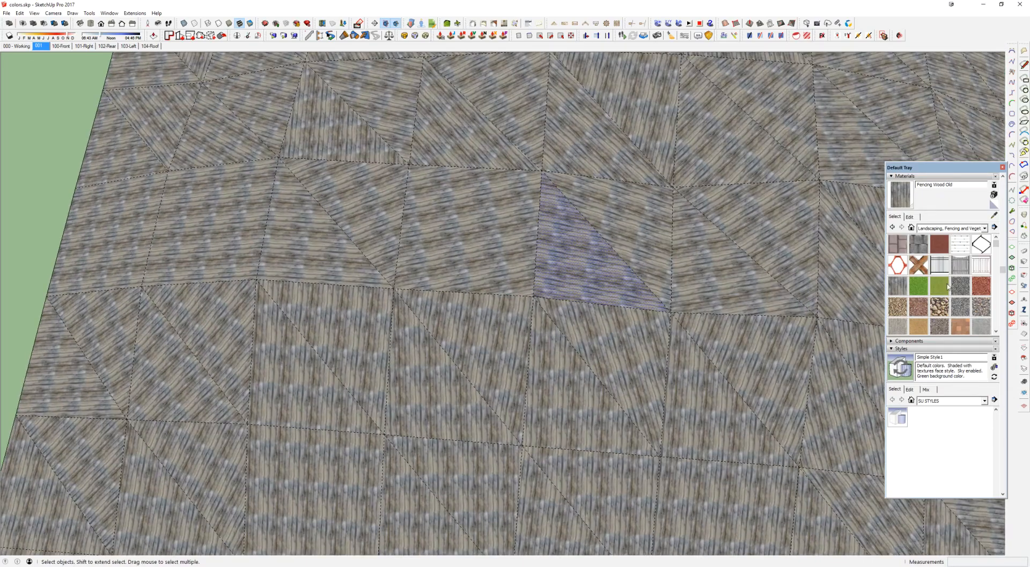
# Paint one terrain facet and then the whole selected model with Asphalt Stamped Brick, and clear the selection
pyautogui.click(905, 247)
pyautogui.click(614, 232)
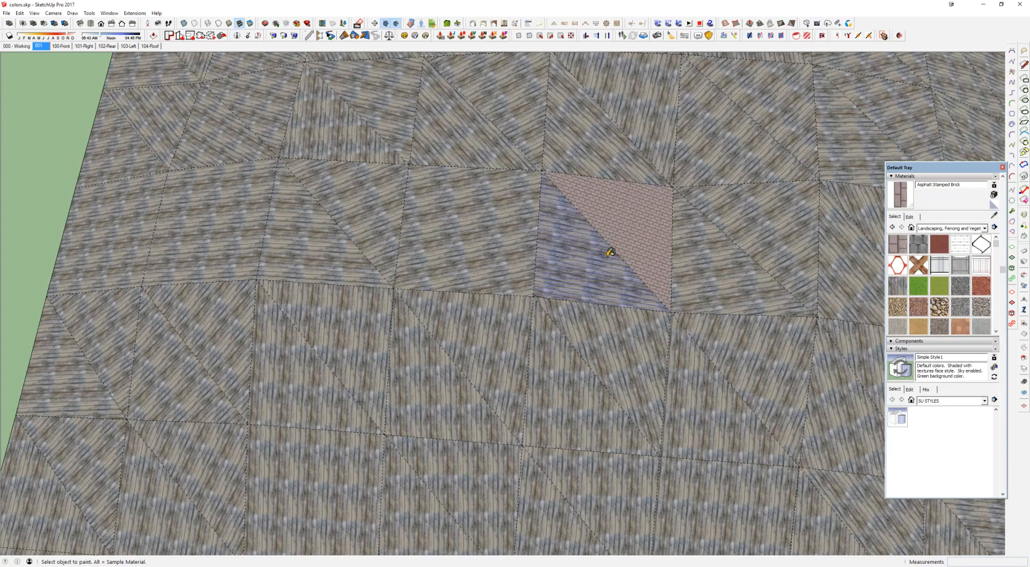
pyautogui.hotkey('ctrl', 'a')
pyautogui.click(626, 202)
pyautogui.scroll(-3, 628, 204)
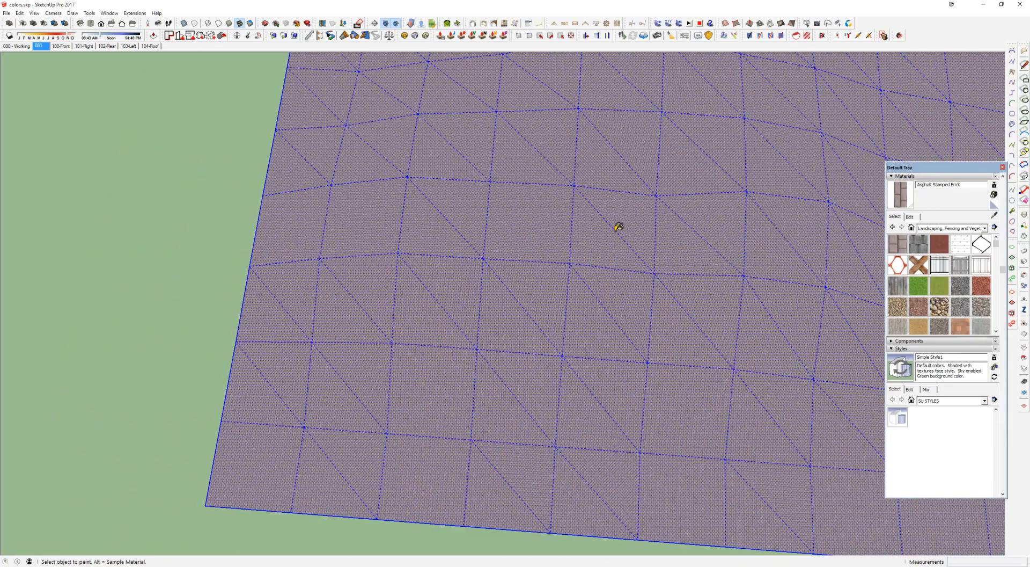
pyautogui.press('space')
pyautogui.click(205, 193)
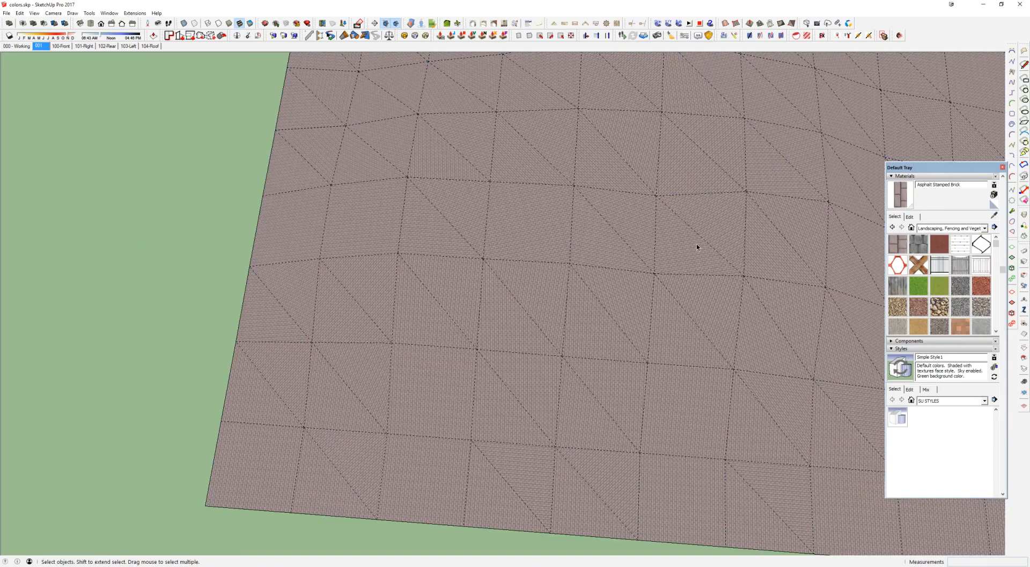
# Set the brick texture on the separate flat rectangle to Projected
pyautogui.keyDown('shift'); pyautogui.moveTo(697, 243); pyautogui.dragTo(538, 232, button='middle'); pyautogui.keyUp('shift')
pyautogui.scroll(-3, 538, 232)
pyautogui.keyDown('shift'); pyautogui.moveTo(669, 237); pyautogui.dragTo(450, 259, button='middle'); pyautogui.keyUp('shift')
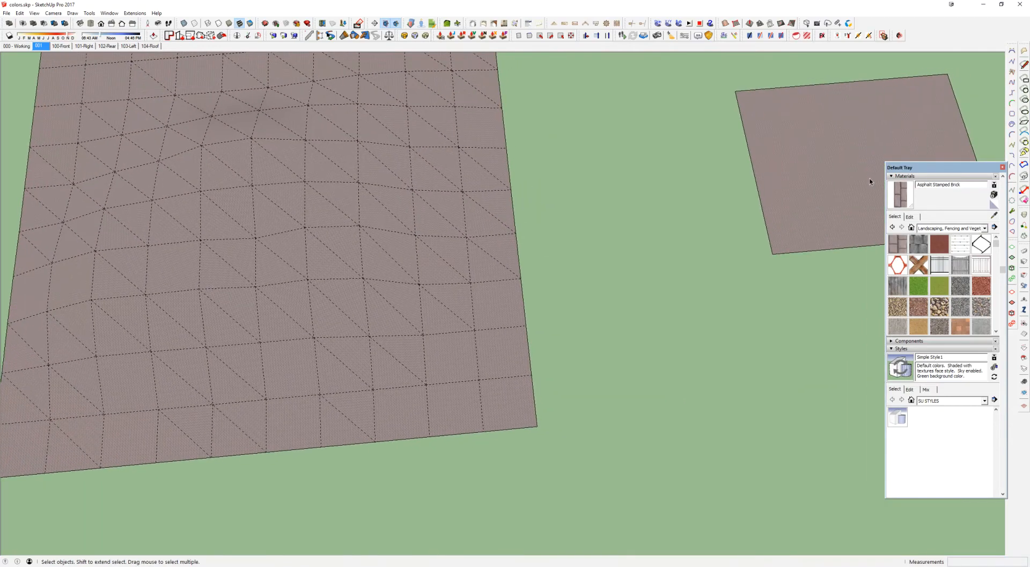
pyautogui.click(832, 177)
pyautogui.scroll(5, 753, 236)
pyautogui.scroll(-4, 754, 237)
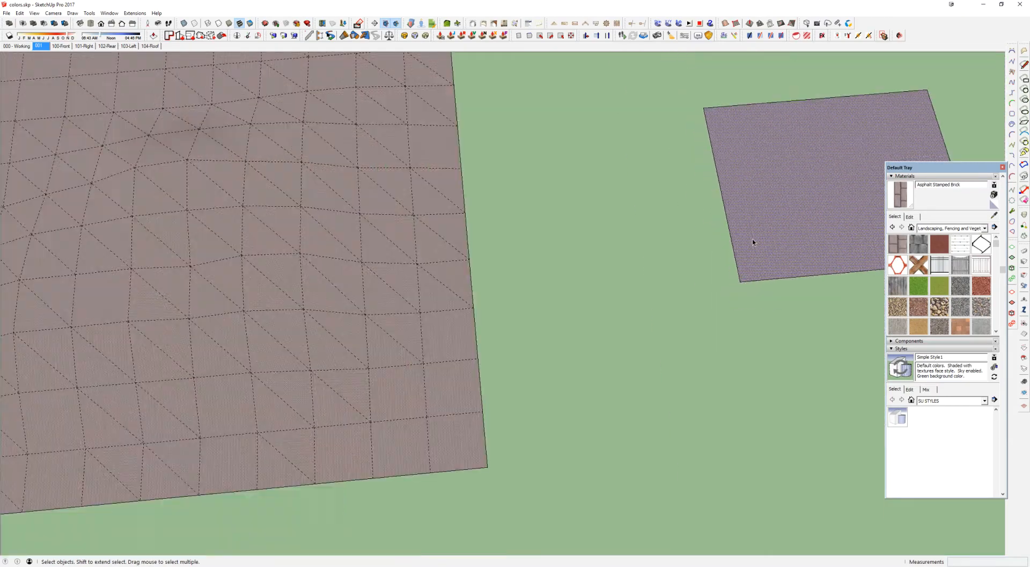
pyautogui.scroll(-3, 752, 239)
pyautogui.rightClick(769, 187)
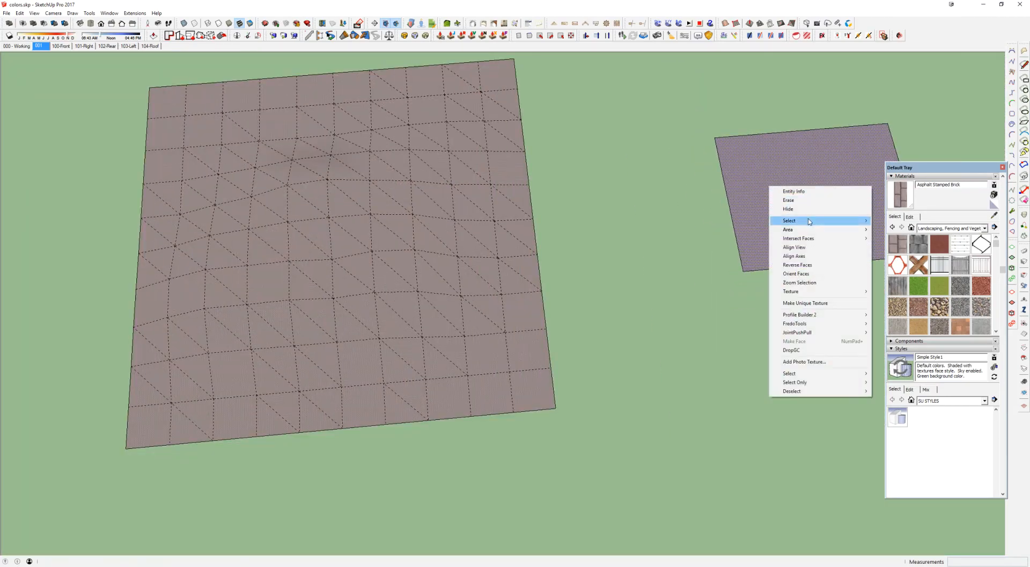
pyautogui.rightClick(764, 187)
pyautogui.moveTo(789, 293)
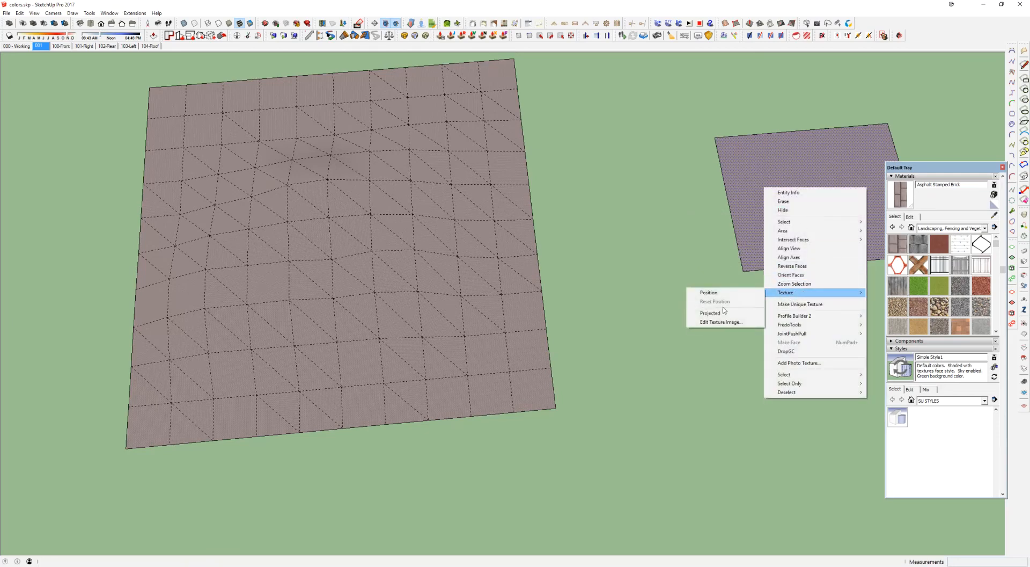
pyautogui.click(710, 312)
# Select the whole terrain surface and paint it with the default material
pyautogui.moveTo(409, 252); pyautogui.dragTo(382, 260, button='middle')
pyautogui.scroll(-3, 397, 240)
pyautogui.tripleClick(397, 242)
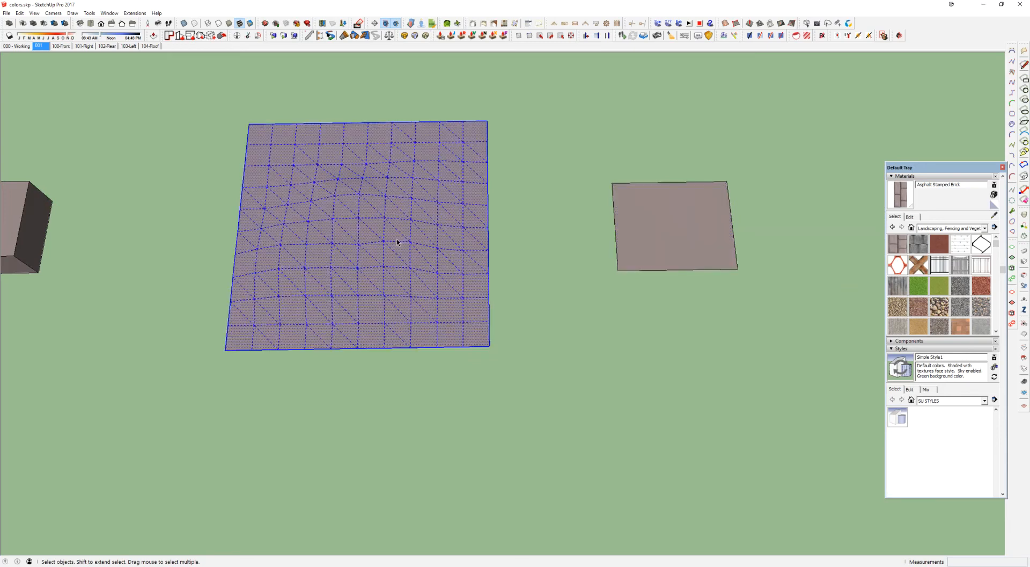
pyautogui.press('b')
pyautogui.scroll(10, 394, 229)
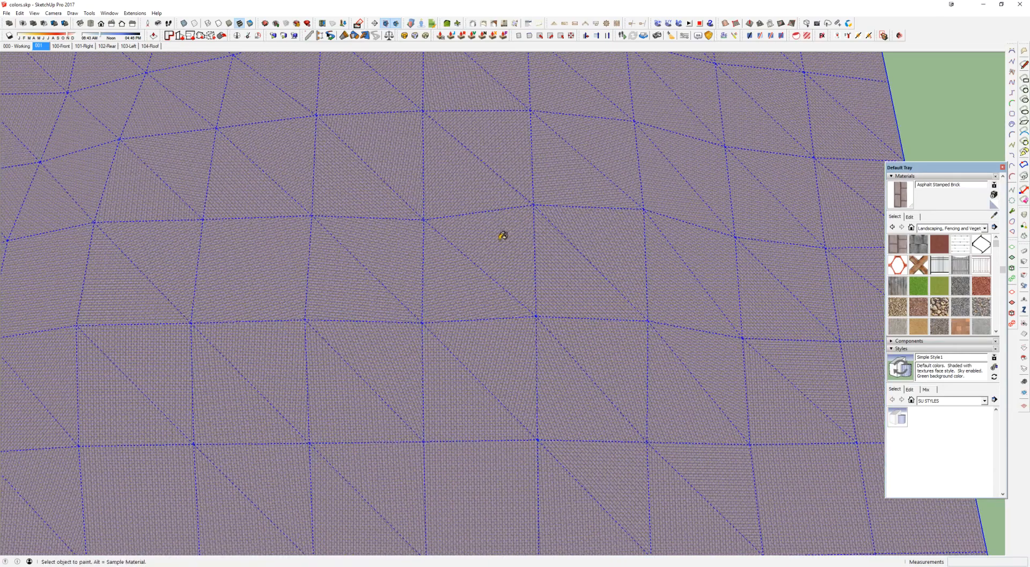
pyautogui.scroll(-10, 502, 235)
pyautogui.press('space')
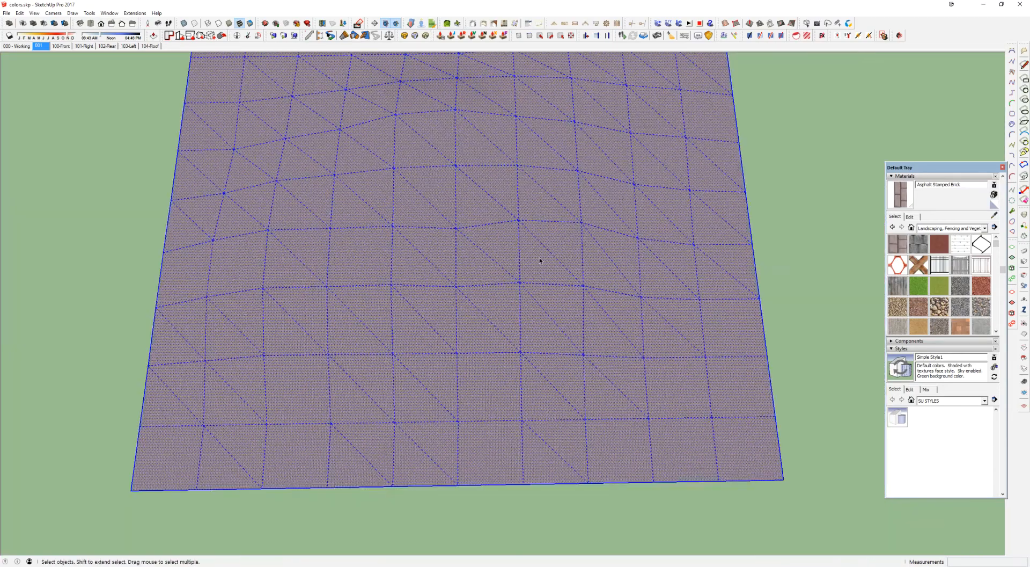
pyautogui.click(993, 206)
pyautogui.click(609, 248)
# Check the flat rectangle's Projected texture setting and sample its Asphalt Stamped Brick material
pyautogui.scroll(-3, 611, 247)
pyautogui.keyDown('shift'); pyautogui.moveTo(612, 246); pyautogui.dragTo(301, 286, button='middle'); pyautogui.keyUp('shift')
pyautogui.scroll(2, 677, 249)
pyautogui.press('space')
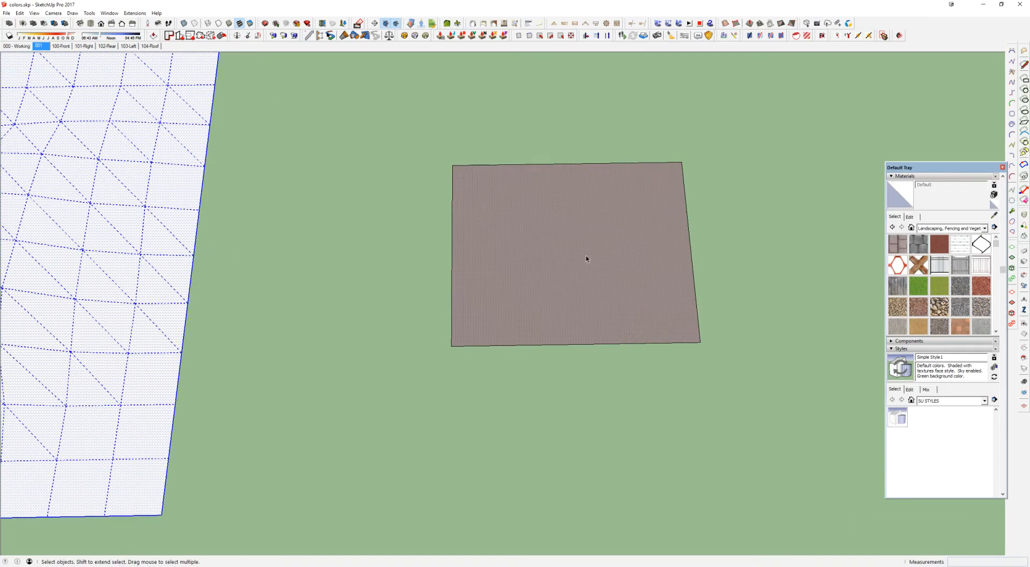
pyautogui.rightClick(586, 256)
pyautogui.moveTo(622, 362)
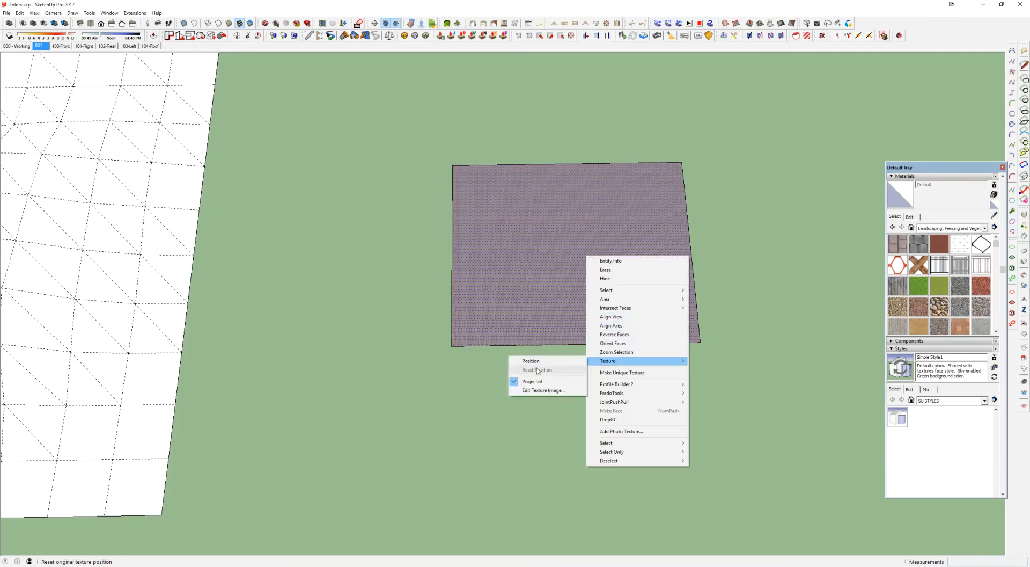
pyautogui.click(539, 257)
pyautogui.scroll(4, 542, 258)
pyautogui.press('b')
pyautogui.press('alt')
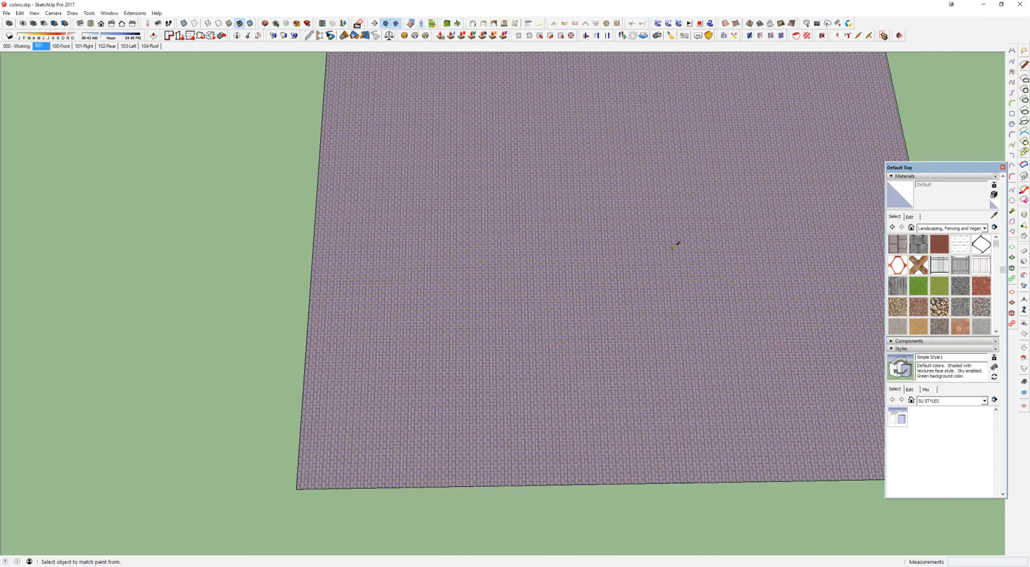
pyautogui.keyDown('alt'); pyautogui.click(676, 246); pyautogui.keyUp('alt')
# Paint all of the terrain's facets with the brick material sampled from the flat rectangle
pyautogui.scroll(-5, 680, 393)
pyautogui.keyDown('shift'); pyautogui.moveTo(189, 335); pyautogui.dragTo(511, 225, button='middle'); pyautogui.keyUp('shift')
pyautogui.press('space')
pyautogui.click(511, 227)
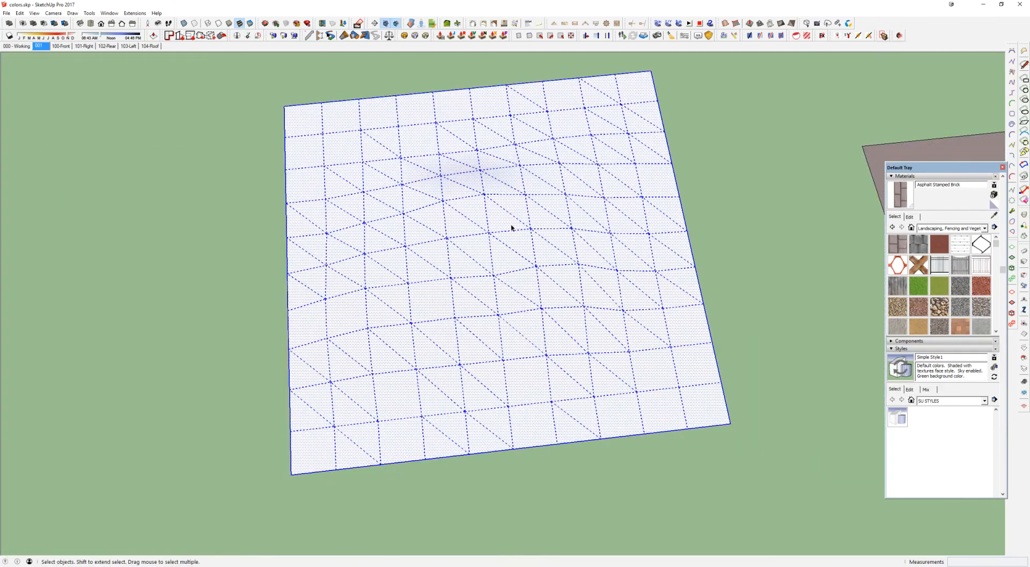
pyautogui.press('b')
pyautogui.click(511, 224)
pyautogui.scroll(5, 511, 310)
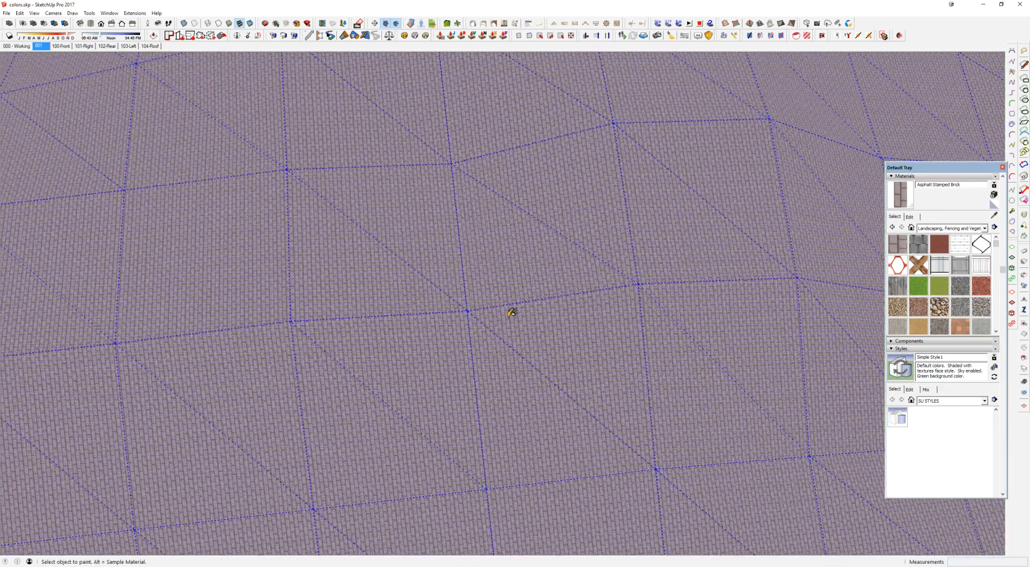
# Turn off the display of hidden geometry and clear the terrain selection
pyautogui.press('space')
pyautogui.scroll(-5, 512, 312)
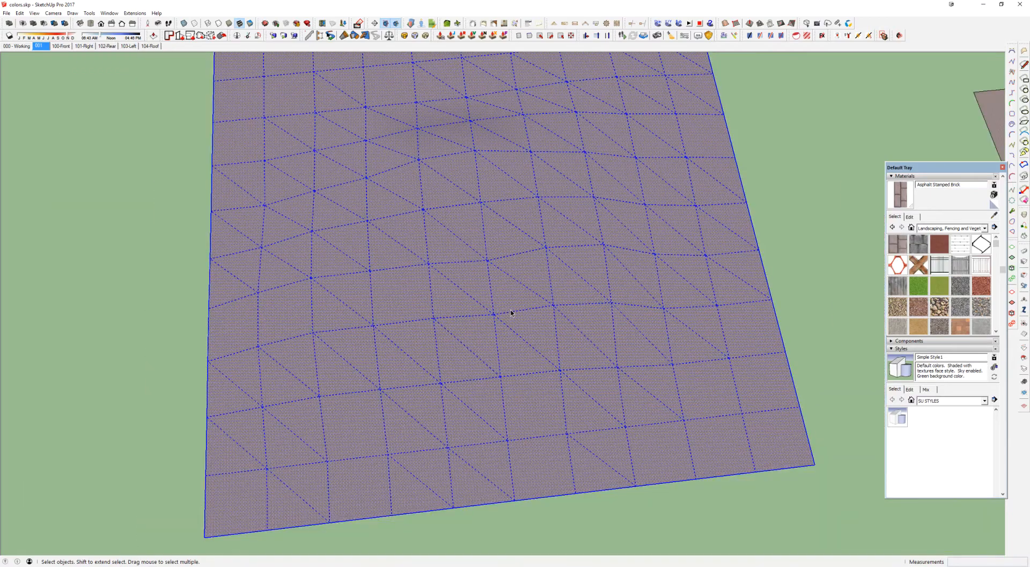
pyautogui.moveTo(511, 313); pyautogui.dragTo(564, 291, button='middle')
pyautogui.hotkey('alt', 'h')
pyautogui.click(764, 244)
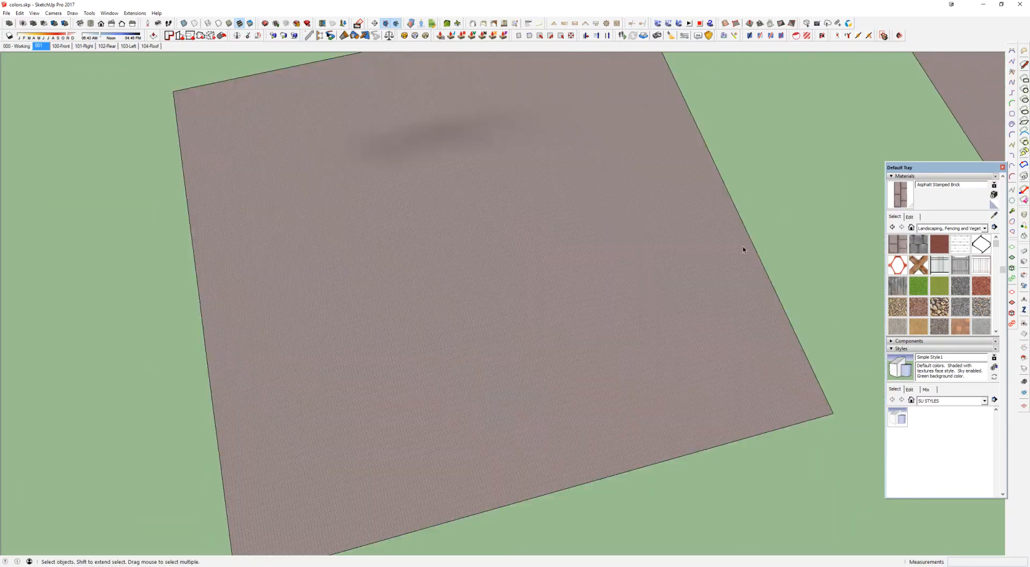
# Examine the brick texture's continuity over the terrain from close up, from above and at ground level
pyautogui.scroll(-1, 558, 303)
pyautogui.scroll(10, 572, 359)
pyautogui.moveTo(571, 357); pyautogui.dragTo(628, 321, button='middle')
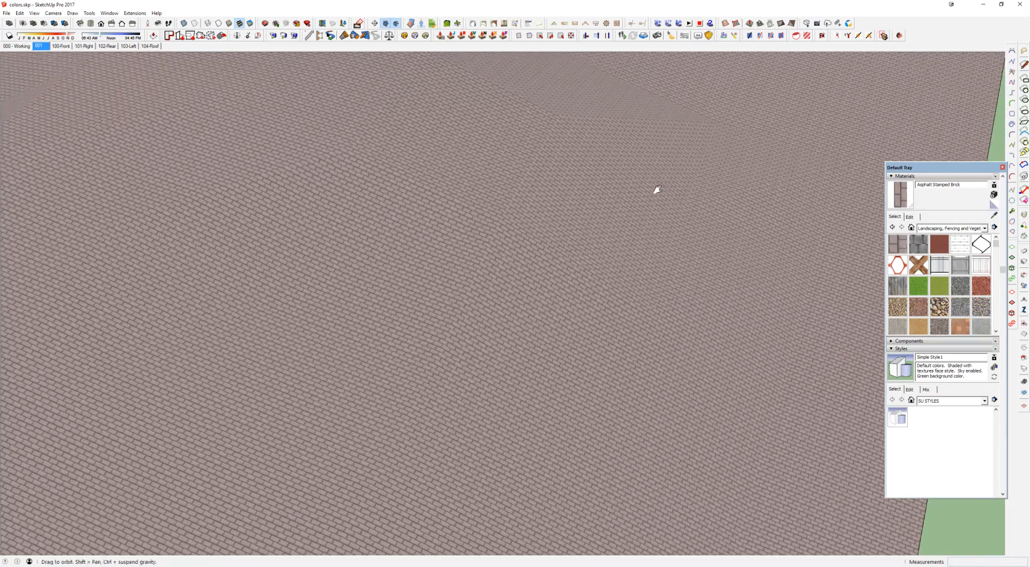
pyautogui.moveTo(655, 188); pyautogui.dragTo(724, 419, button='middle')
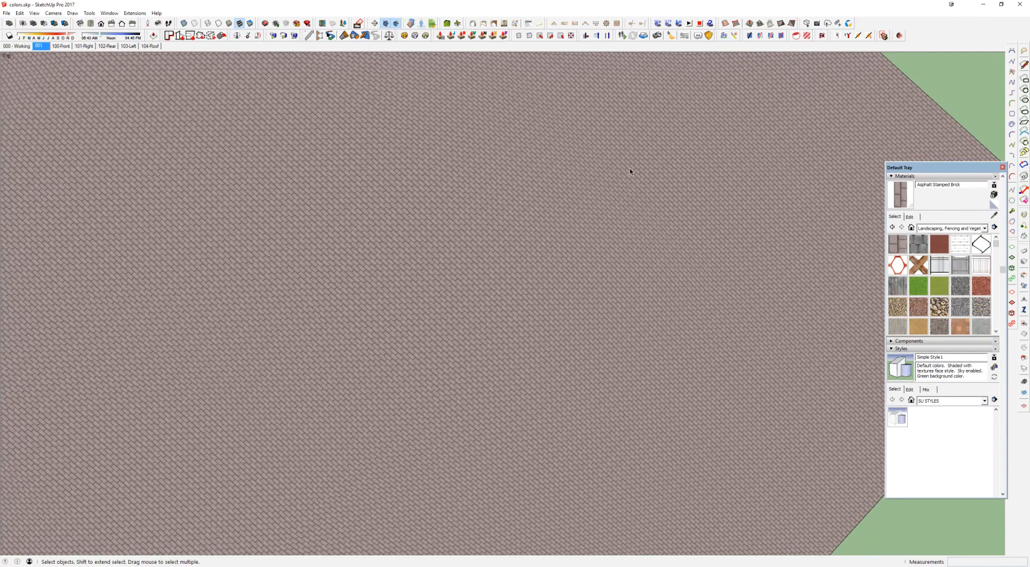
pyautogui.scroll(-5, 466, 281)
pyautogui.moveTo(501, 317); pyautogui.dragTo(379, 7, button='middle')
pyautogui.scroll(5, 356, 366)
pyautogui.moveTo(374, 394); pyautogui.dragTo(574, 179, button='middle')
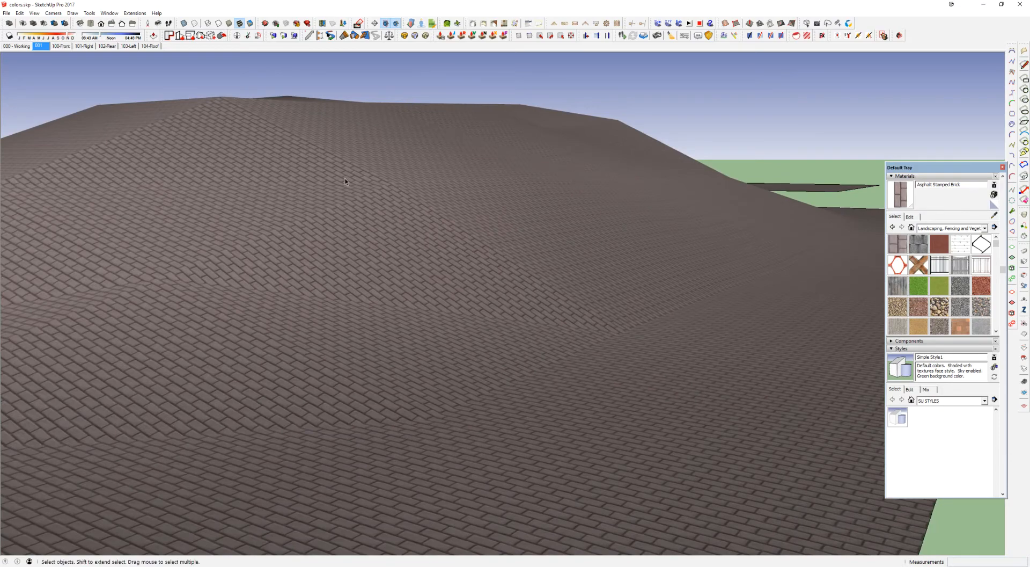
pyautogui.moveTo(346, 178); pyautogui.dragTo(455, 274, button='middle')
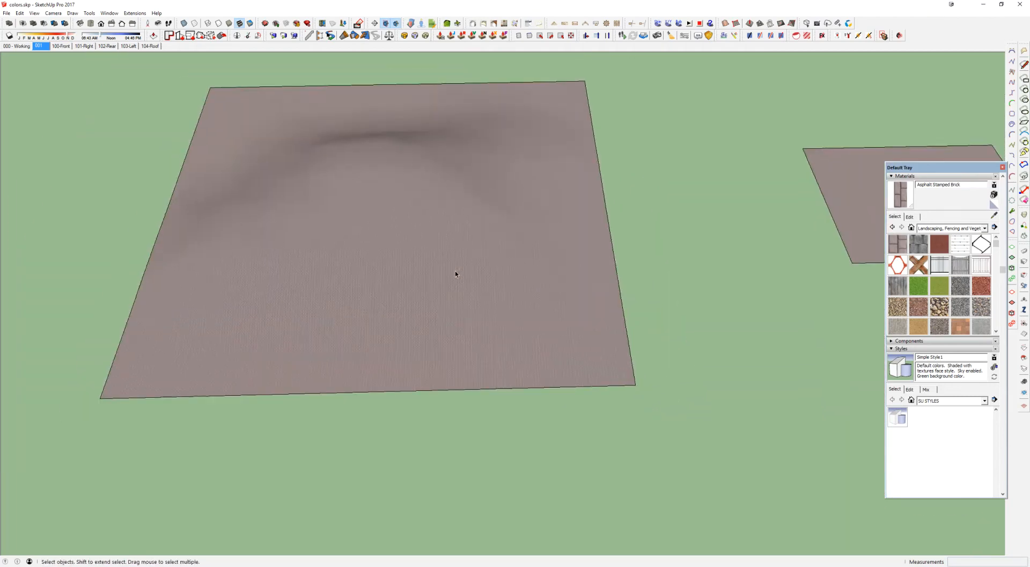
pyautogui.scroll(-3, 455, 274)
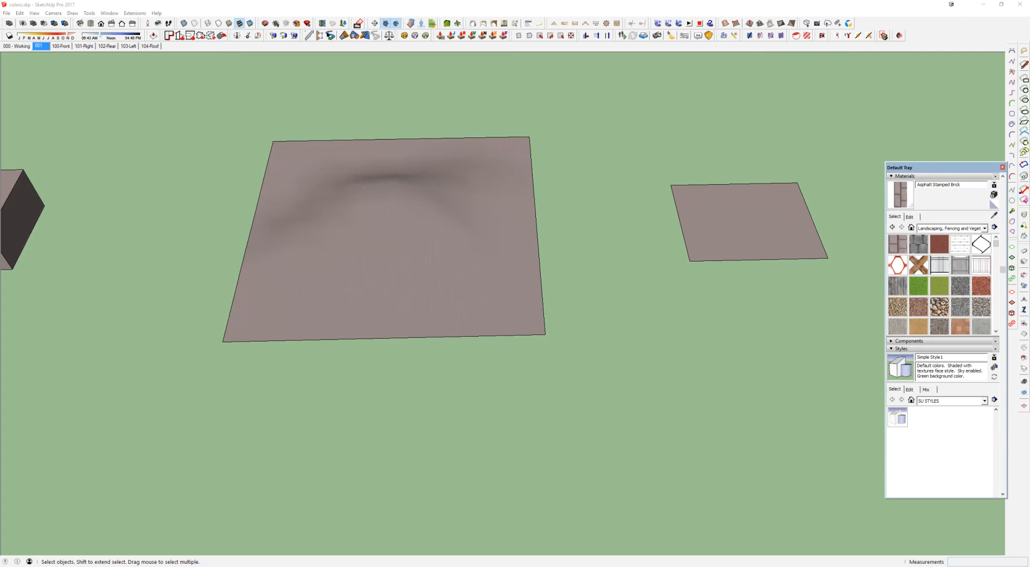
# Place the site plan image flat on the ground near the terrain and scale it up uniformly by about 1.75
pyautogui.click(591, 421)
pyautogui.moveTo(787, 362); pyautogui.dragTo(595, 288, button='middle')
pyautogui.scroll(-3, 749, 373)
pyautogui.press('s')
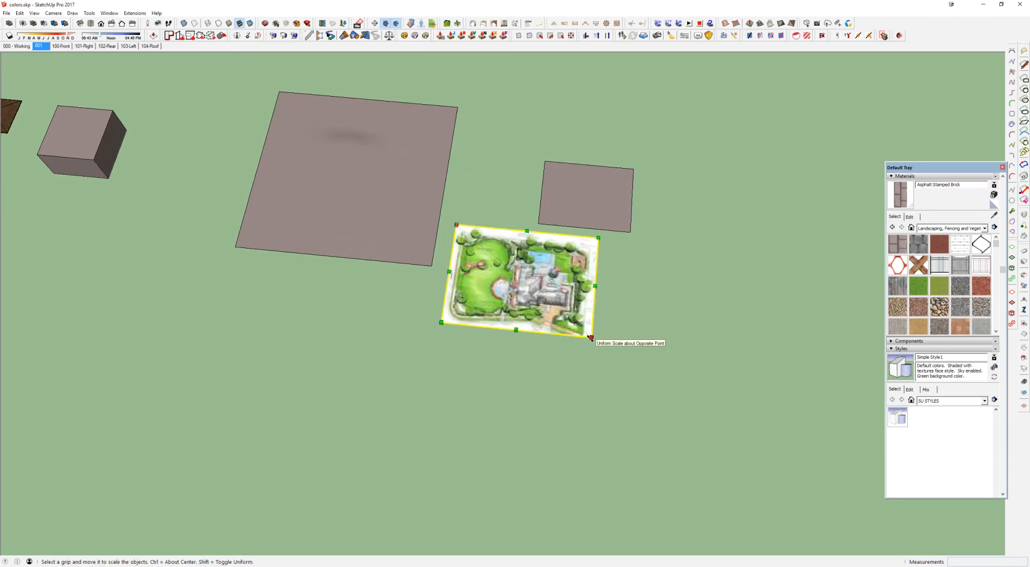
pyautogui.moveTo(592, 337); pyautogui.dragTo(701, 430)
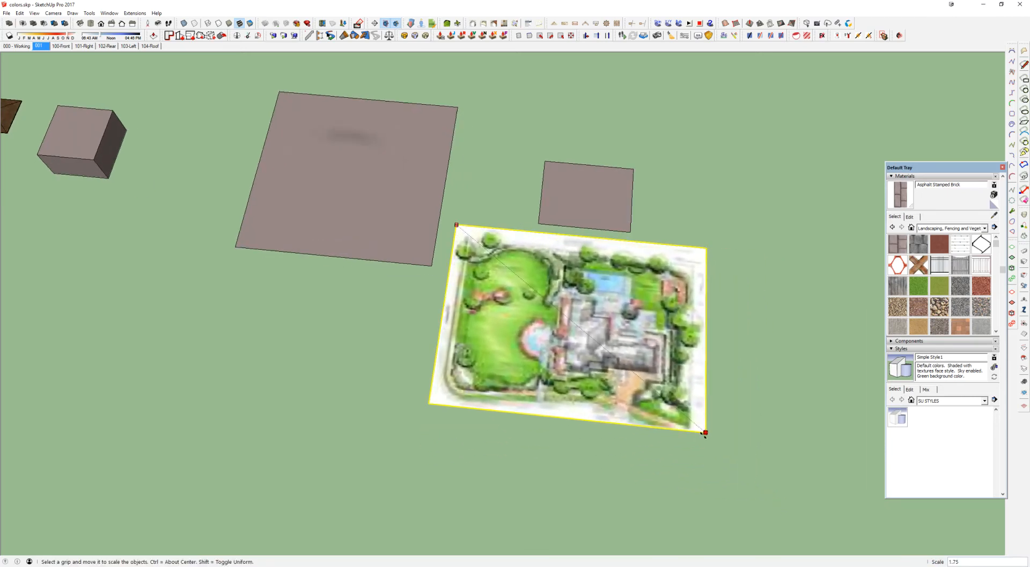
pyautogui.press('space')
pyautogui.scroll(4, 540, 327)
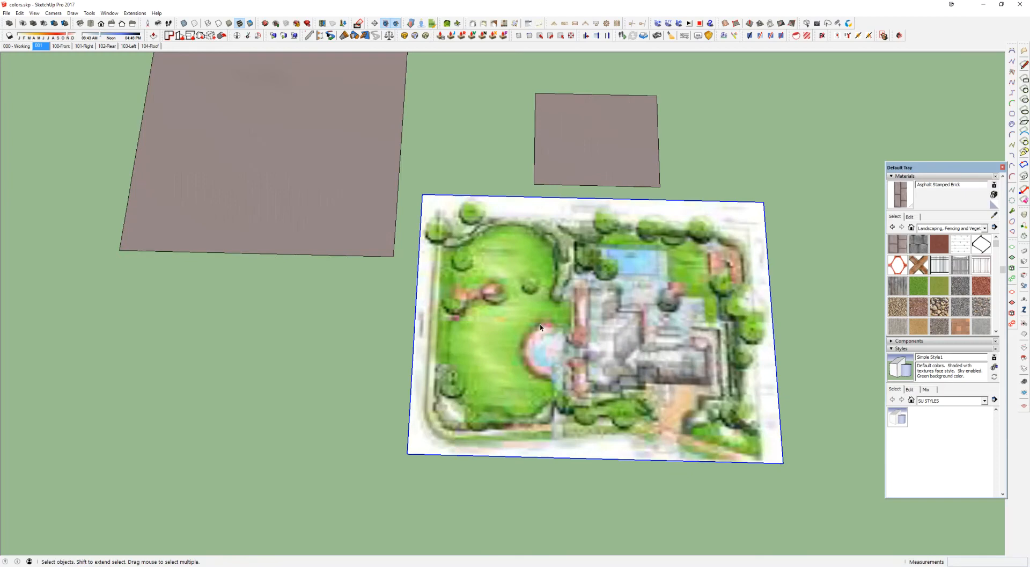
# Explode the site plan image into a textured face and clear the selection
pyautogui.hotkey('shift', 'x')
pyautogui.moveTo(542, 327); pyautogui.dragTo(568, 305, button='middle')
pyautogui.click(569, 304)
pyautogui.scroll(3, 569, 304)
# Sample the site plan face's material and turn off its Projected texture setting
pyautogui.press('b')
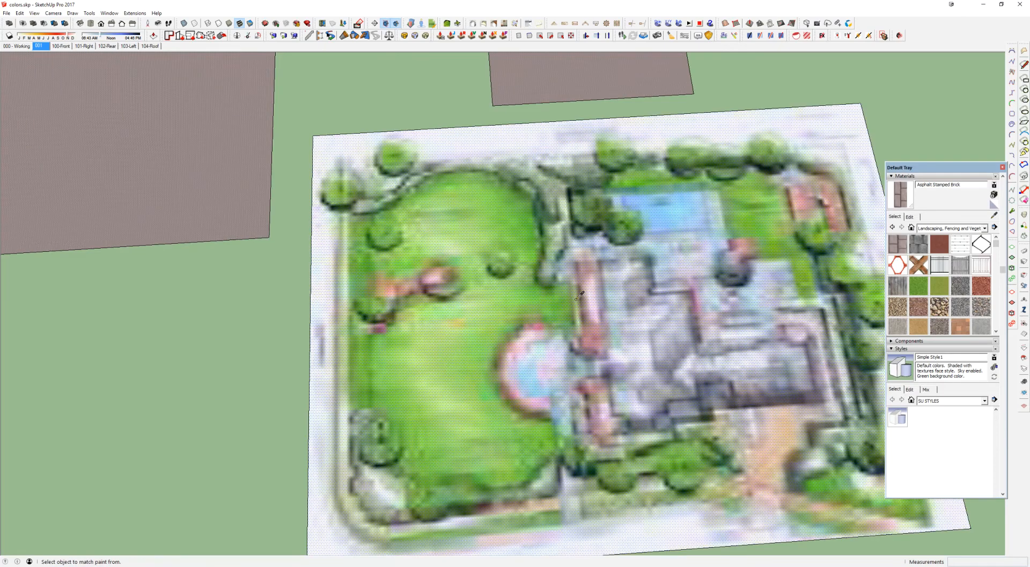
pyautogui.keyDown('alt'); pyautogui.click(580, 294); pyautogui.keyUp('alt')
pyautogui.rightClick(579, 301)
pyautogui.moveTo(617, 405)
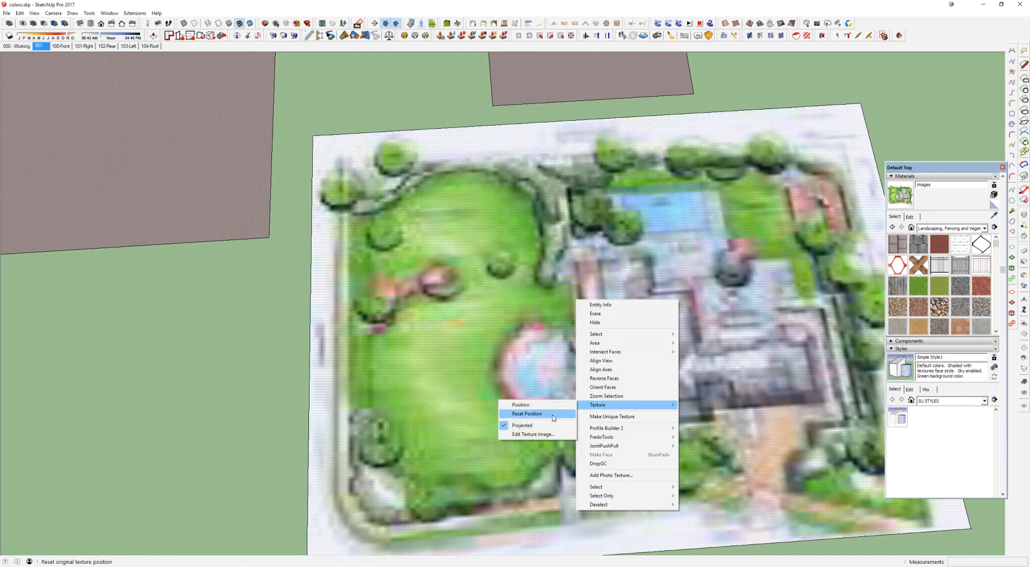
pyautogui.click(530, 427)
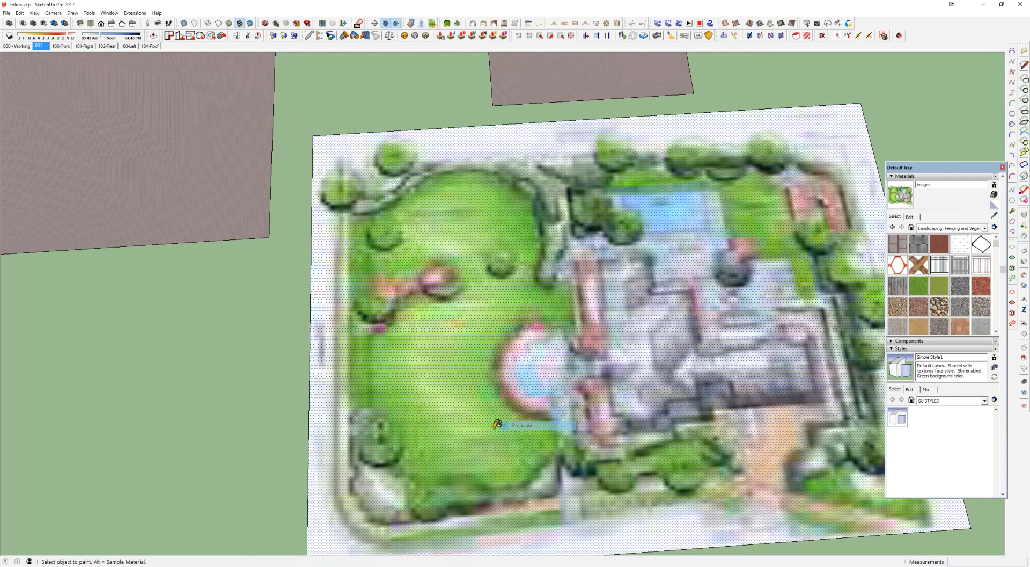
# Paint all of the terrain's facets with the non-projected site plan material
pyautogui.scroll(-3, 590, 299)
pyautogui.scroll(-2, 588, 298)
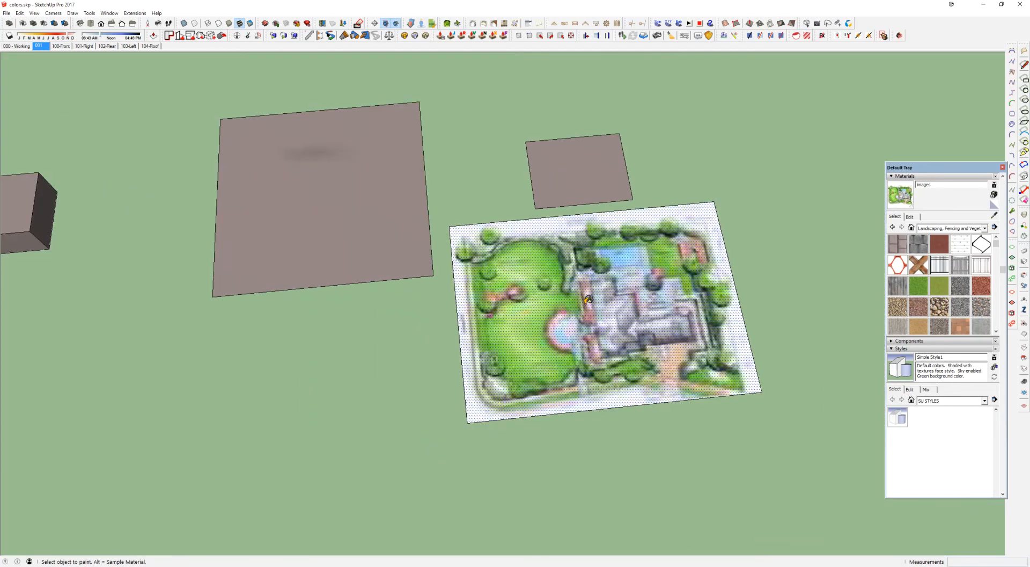
pyautogui.press('space')
pyautogui.keyDown('shift'); pyautogui.moveTo(538, 275); pyautogui.dragTo(617, 294, button='middle'); pyautogui.keyUp('shift')
pyautogui.click(390, 222)
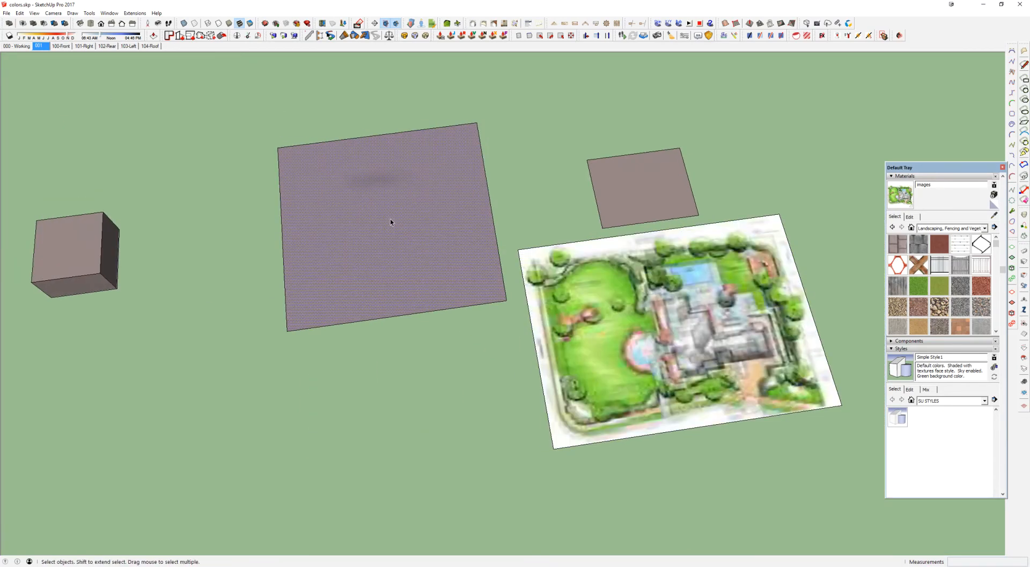
pyautogui.press('b')
pyautogui.click(405, 197)
# Examine how the non-projected site plan image is laid out across the terrain's facets, compared with the original flat image
pyautogui.scroll(2, 404, 195)
pyautogui.moveTo(404, 195)
pyautogui.mouseDown(button='middle')
pyautogui.moveTo(617, 152)
pyautogui.moveTo(624, 138)
pyautogui.mouseUp(button='middle')
pyautogui.moveTo(391, 300); pyautogui.dragTo(269, 249, button='middle')
pyautogui.scroll(2, 397, 249)
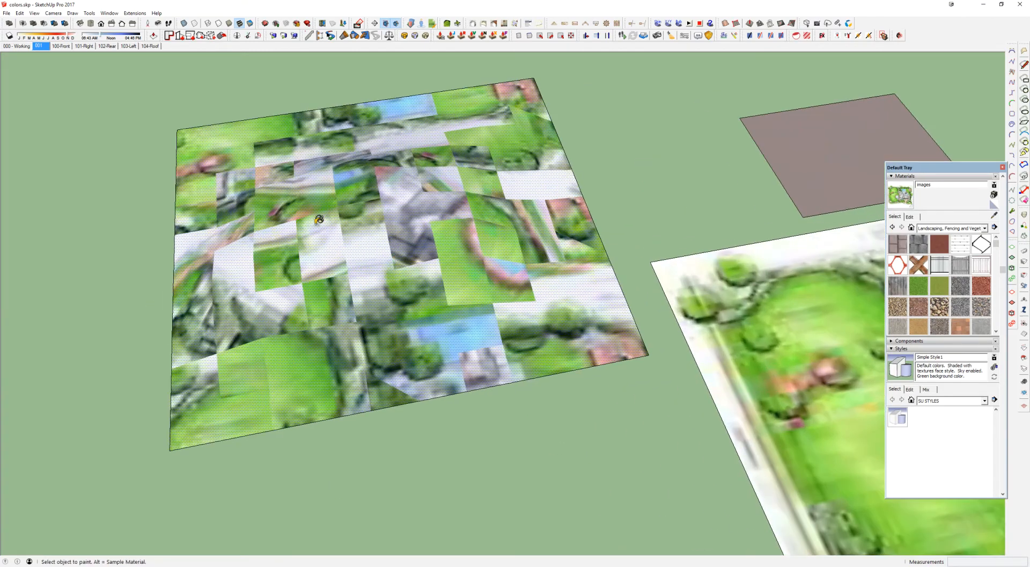
pyautogui.scroll(-3, 319, 220)
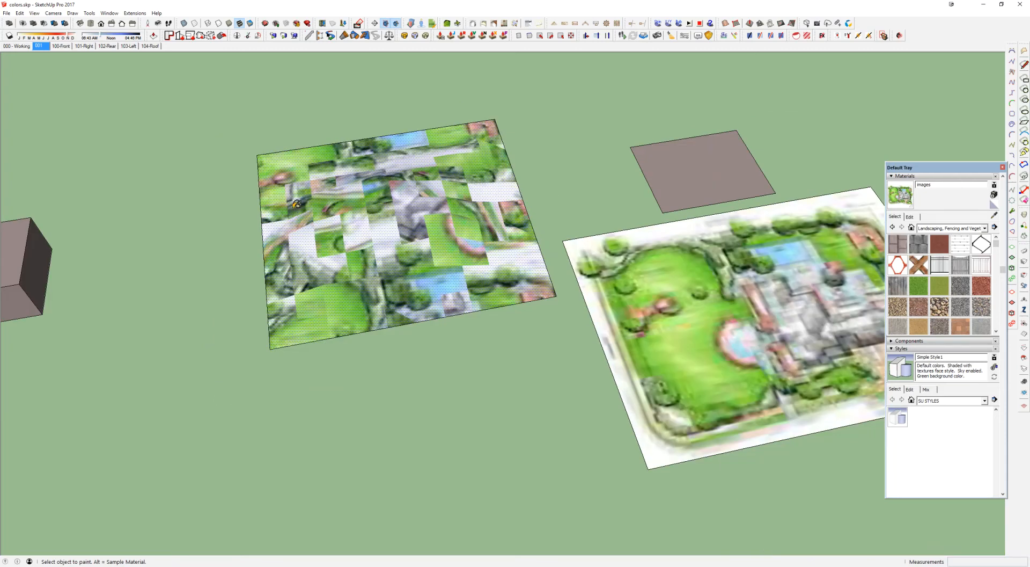
pyautogui.moveTo(633, 342); pyautogui.dragTo(606, 339, button='middle')
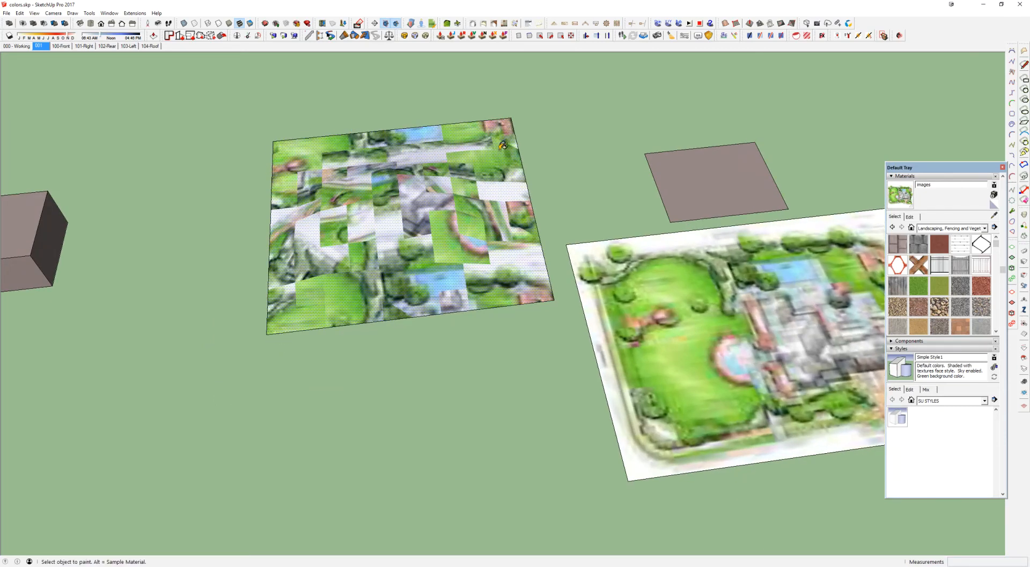
pyautogui.moveTo(421, 263)
pyautogui.mouseDown(button='middle')
pyautogui.moveTo(391, 53)
pyautogui.moveTo(395, 255)
pyautogui.mouseUp(button='middle')
pyautogui.scroll(-2, 453, 265)
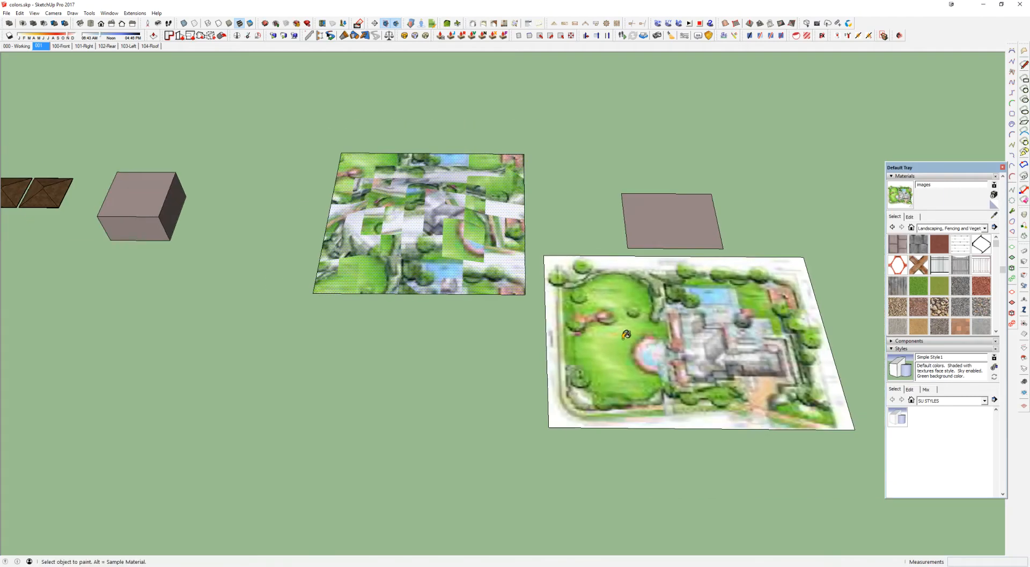
# Turn on the Projected texture setting for the flat site plan face
pyautogui.press('space')
pyautogui.rightClick(629, 330)
pyautogui.moveTo(668, 436)
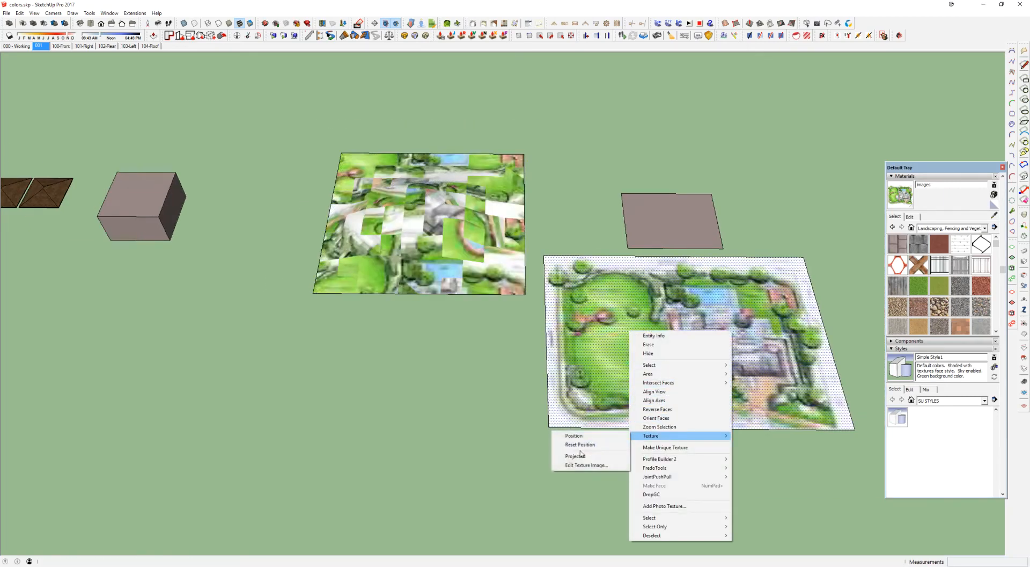
pyautogui.click(580, 458)
# Sample the projected site plan material from the flat face and paint the whole terrain with it
pyautogui.scroll(4, 611, 373)
pyautogui.press('b')
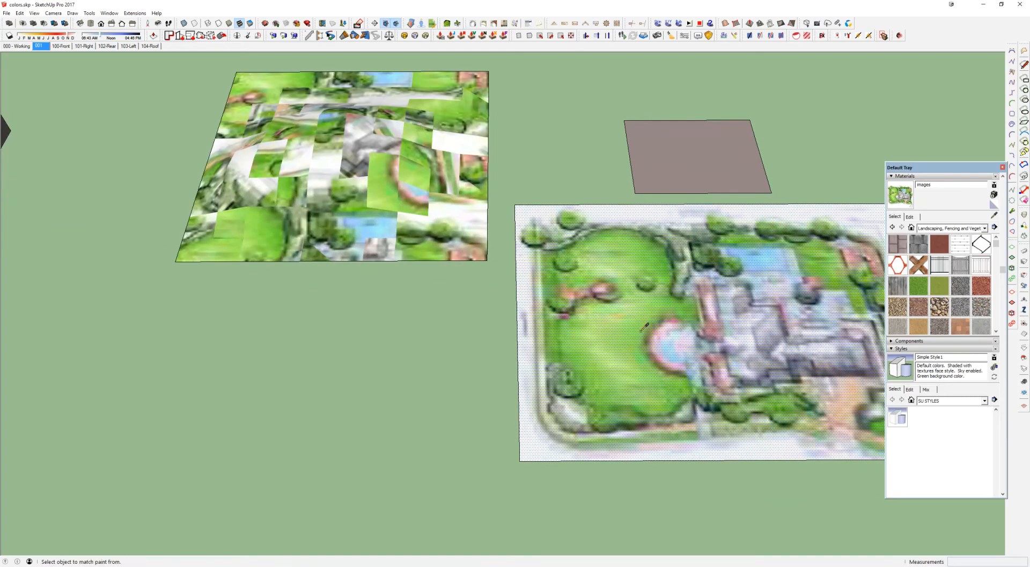
pyautogui.keyDown('alt'); pyautogui.click(641, 328); pyautogui.keyUp('alt')
pyautogui.scroll(-4, 642, 328)
pyautogui.click(465, 202)
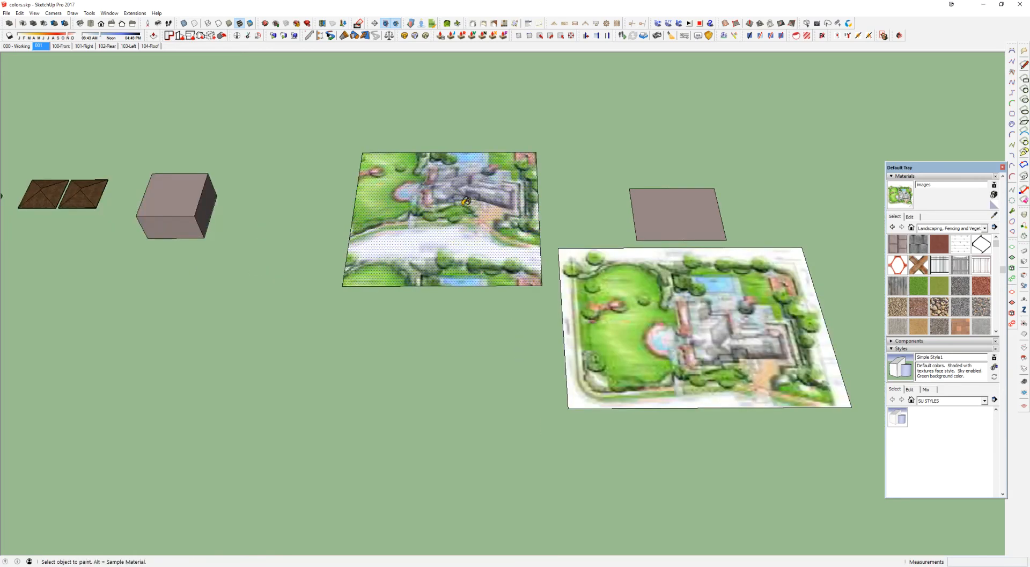
# Compare the projected site plan image on the terrain with the flat original from above and at an angle
pyautogui.moveTo(464, 202); pyautogui.dragTo(492, 429, button='middle')
pyautogui.press('space')
pyautogui.click(657, 330)
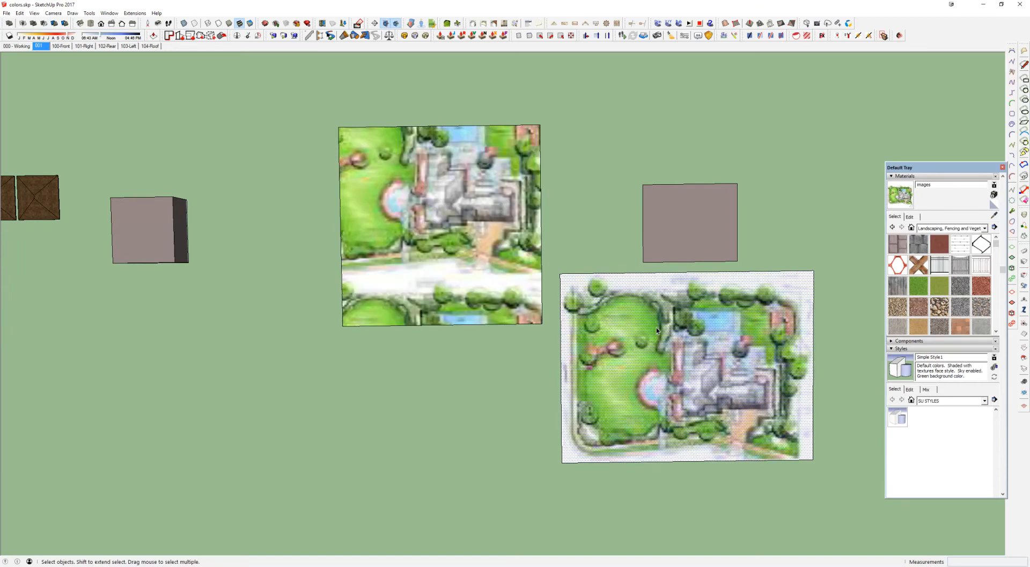
pyautogui.scroll(-2, 653, 312)
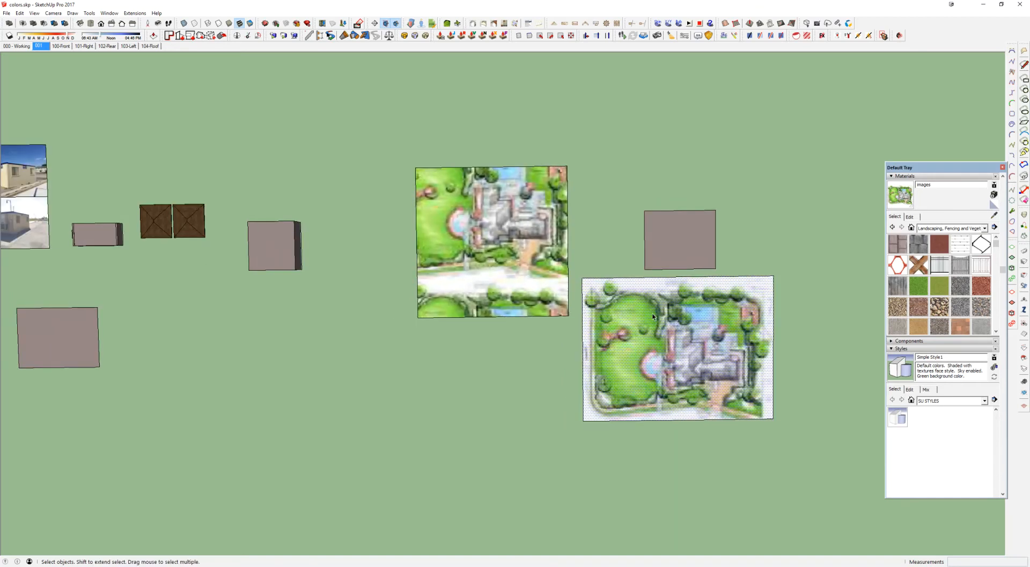
pyautogui.scroll(-3, 652, 316)
pyautogui.moveTo(652, 316); pyautogui.dragTo(668, 363, button='middle')
pyautogui.scroll(1, 668, 362)
pyautogui.scroll(2, 668, 363)
pyautogui.moveTo(699, 326); pyautogui.dragTo(625, 170, button='middle')
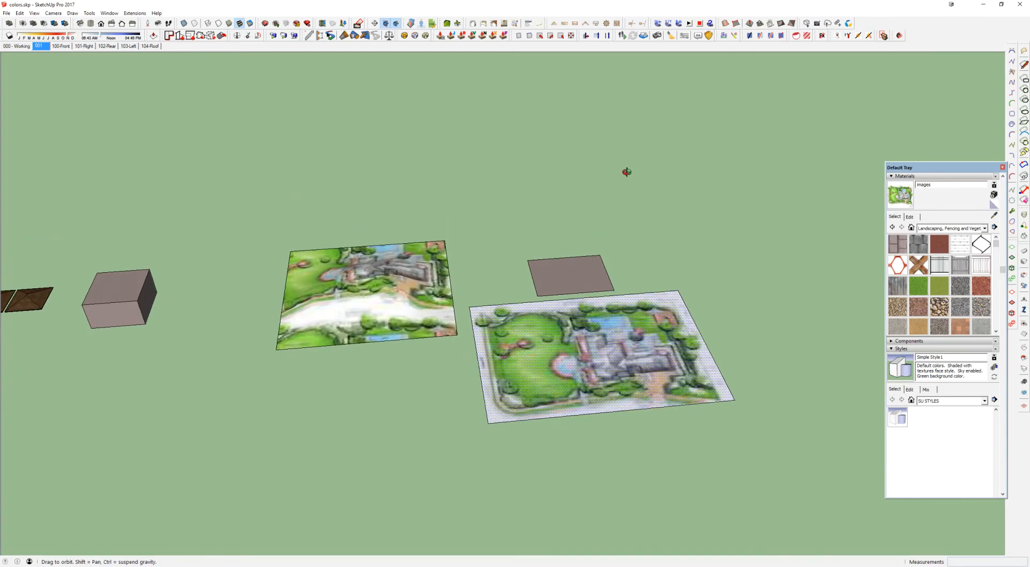
# Draw a circle with a radius of about 77' 8" on the ground beside the site plan
pyautogui.keyDown('shift'); pyautogui.moveTo(644, 322); pyautogui.dragTo(491, 321, button='middle'); pyautogui.keyUp('shift')
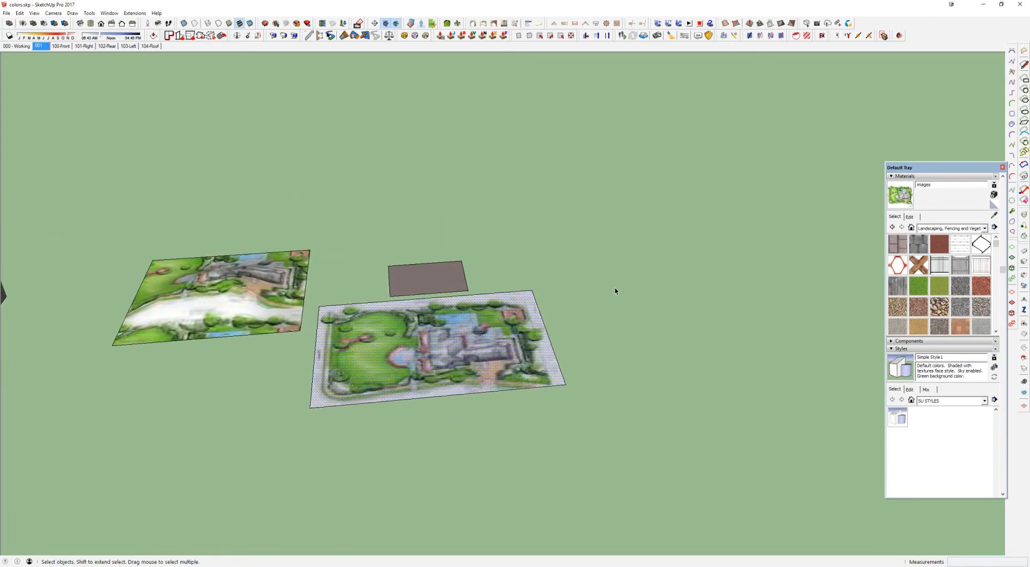
pyautogui.press('c')
pyautogui.click(634, 271)
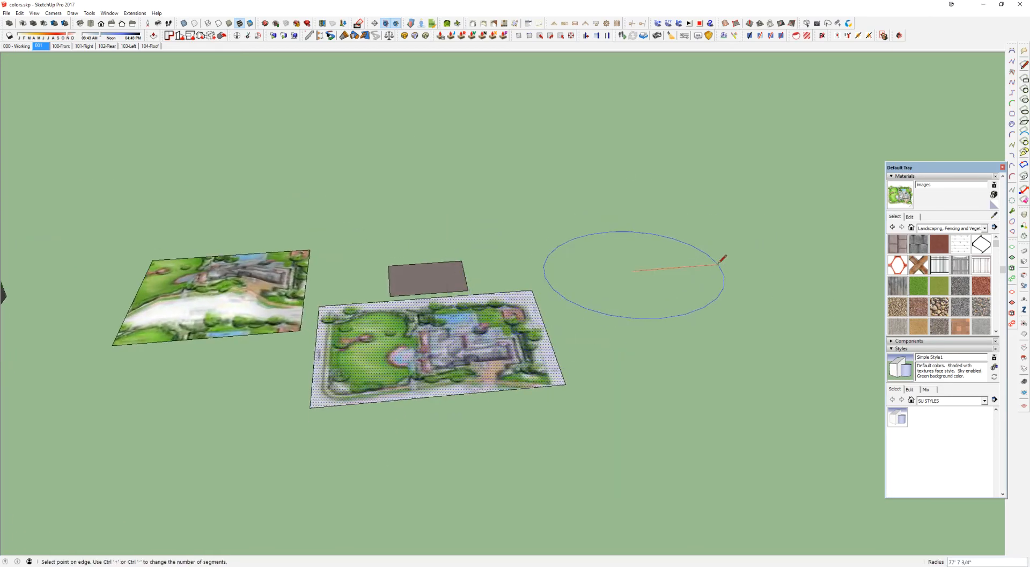
pyautogui.click(721, 259)
pyautogui.scroll(5, 683, 278)
# Extrude the circle upward into a low cylinder with Push/Pull
pyautogui.press('p')
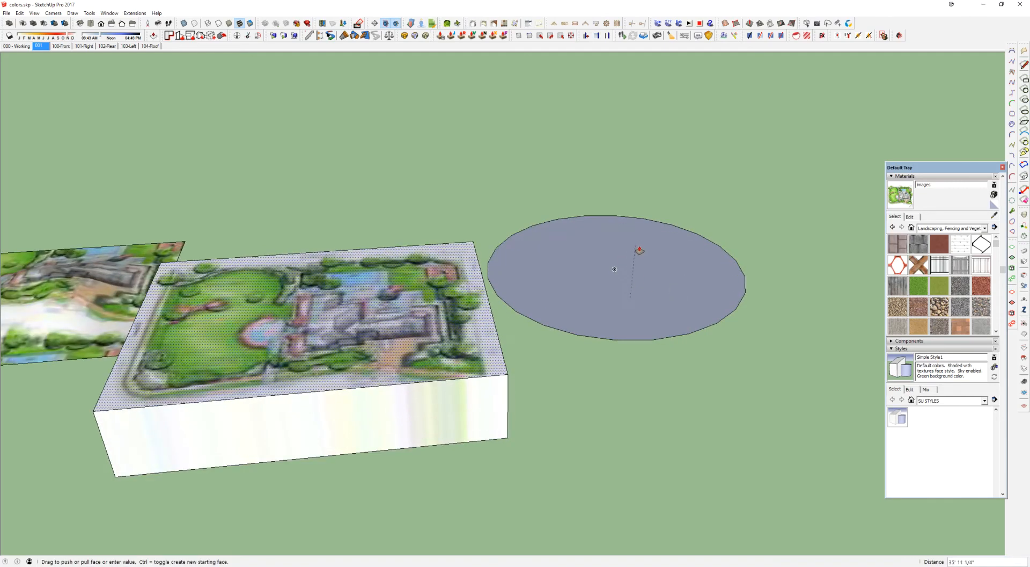
pyautogui.press('Escape')
pyautogui.click(610, 291)
pyautogui.click(609, 239)
pyautogui.press('space')
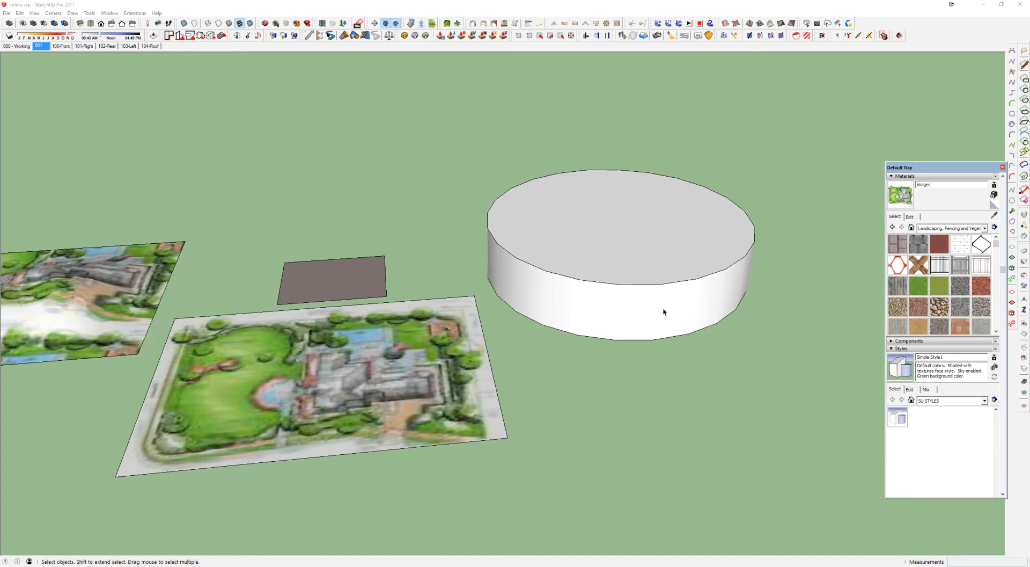
# Place the WORD image flat on the ground in front of the cylinder, about 122' 8" by 65' 4"
pyautogui.moveTo(483, 300); pyautogui.dragTo(505, 301, button='middle')
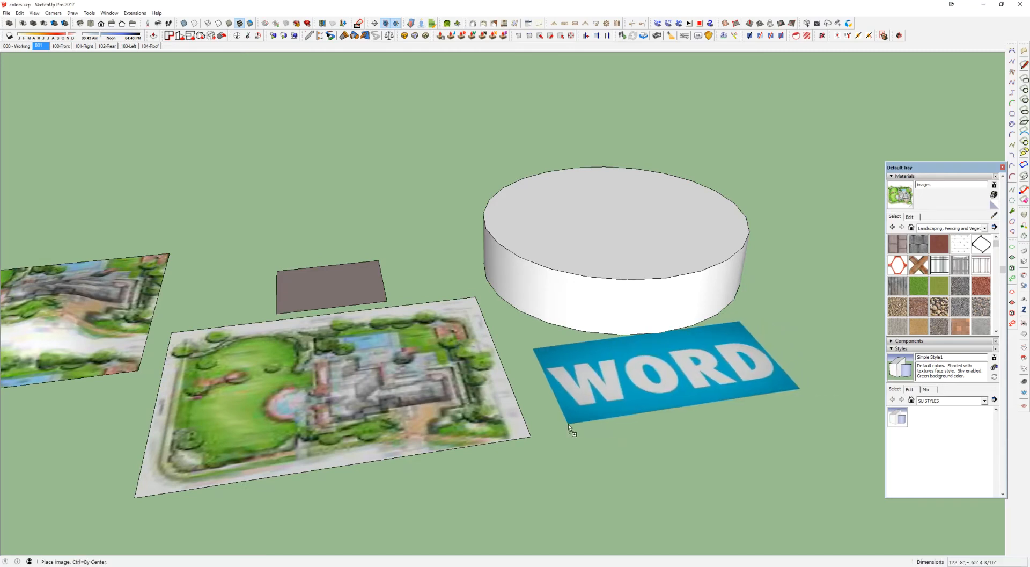
pyautogui.click(569, 423)
pyautogui.press('s')
pyautogui.moveTo(623, 370); pyautogui.dragTo(696, 347, button='middle')
pyautogui.scroll(-2, 696, 347)
pyautogui.moveTo(536, 344); pyautogui.dragTo(403, 269, button='middle')
pyautogui.scroll(4, 573, 330)
pyautogui.press('q')
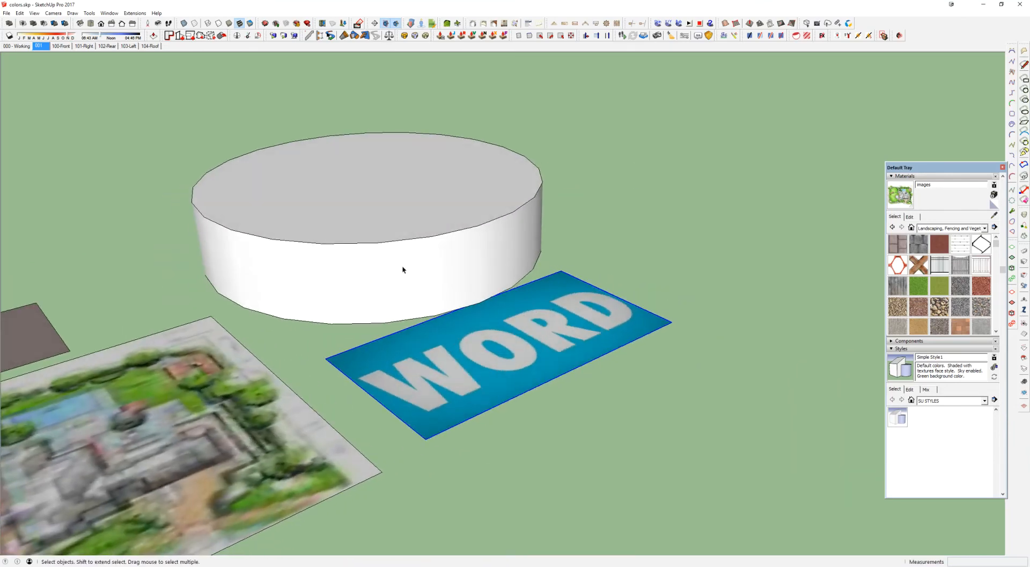
pyautogui.moveTo(483, 272); pyautogui.dragTo(533, 417, button='middle')
pyautogui.press('q')
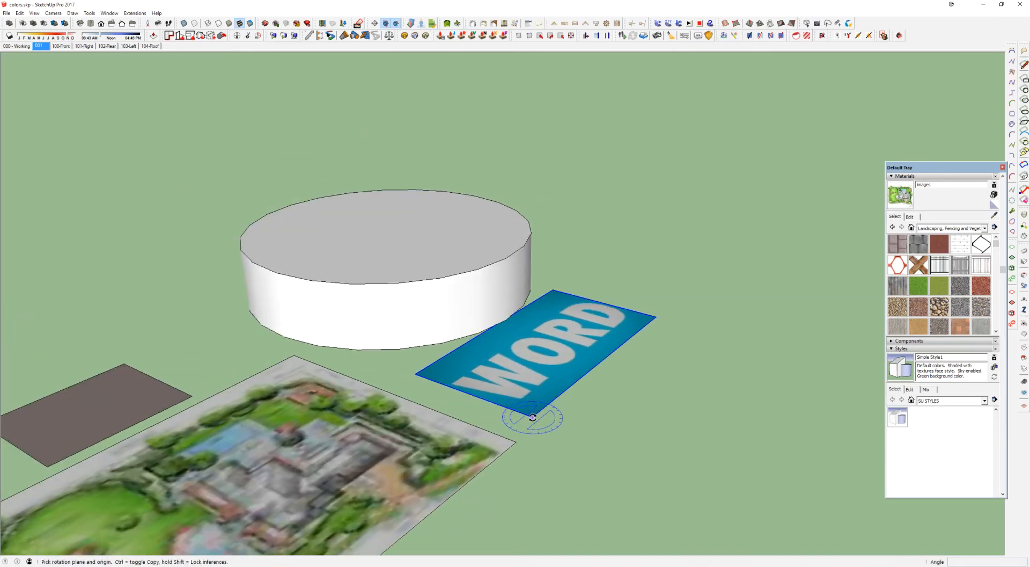
pyautogui.press('Left')
# Draw a rectangle on the ground behind the WORD image and extrude it about 31' 6" into a box
pyautogui.press('r')
pyautogui.click(644, 258)
pyautogui.click(612, 167)
pyautogui.press('p')
pyautogui.moveTo(649, 209); pyautogui.dragTo(621, 179)
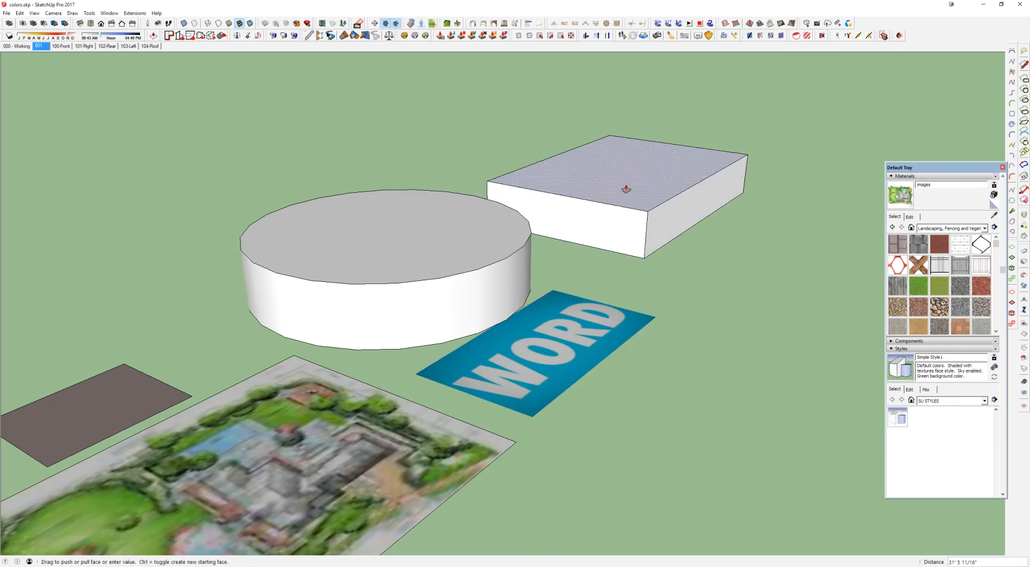
# Rotate the WORD image 90 degrees upright about its lower edge, using the box's side face for the rotation plane
pyautogui.press('space')
pyautogui.click(559, 378)
pyautogui.press('q')
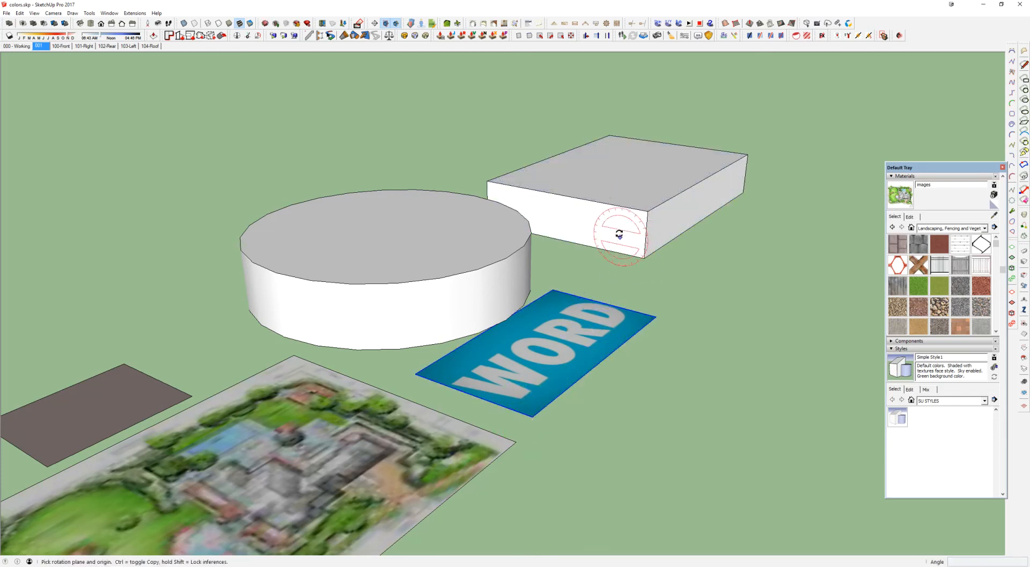
pyautogui.click(530, 416)
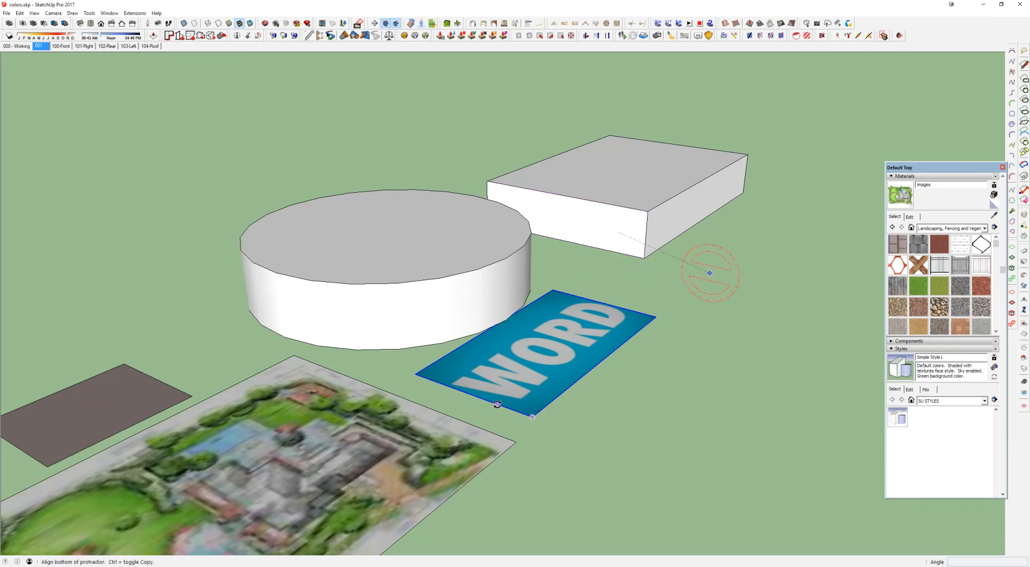
pyautogui.click(496, 403)
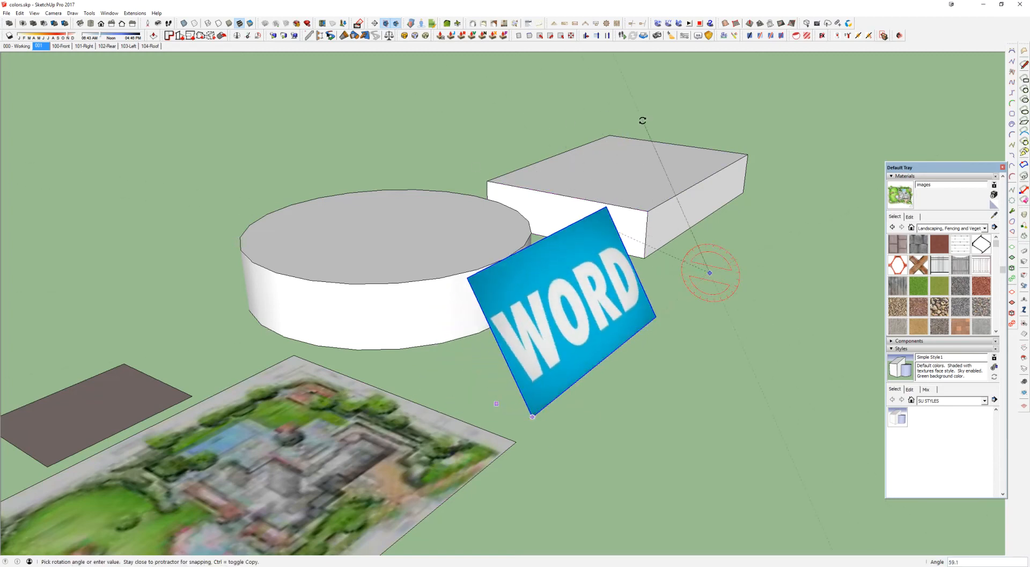
pyautogui.write('90')
pyautogui.press('Return')
# Move the upright WORD image against the front of the cylinder
pyautogui.moveTo(588, 190); pyautogui.dragTo(279, 225, button='middle')
pyautogui.press('m')
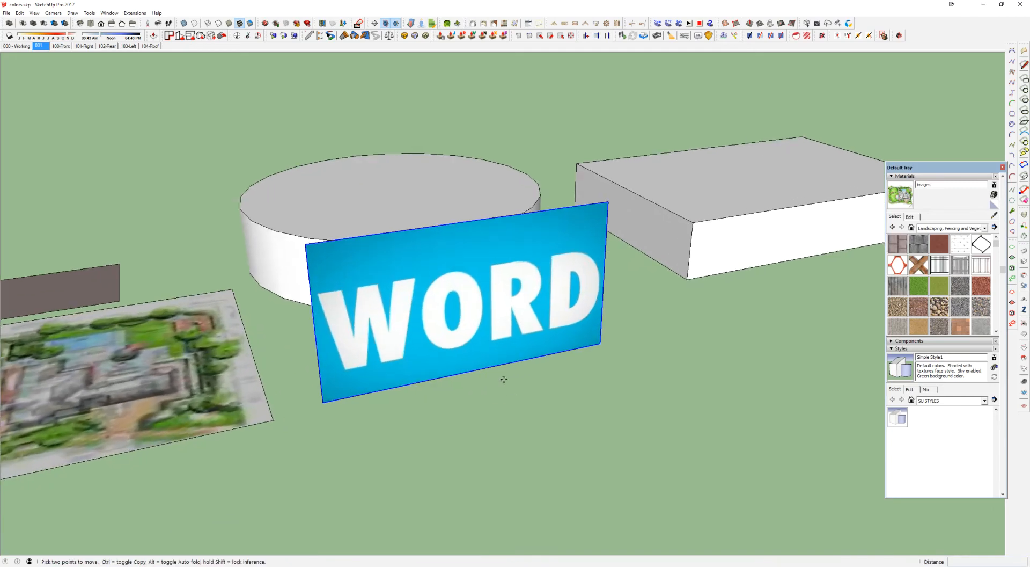
pyautogui.click(466, 373)
pyautogui.moveTo(480, 383); pyautogui.dragTo(421, 319, button='middle')
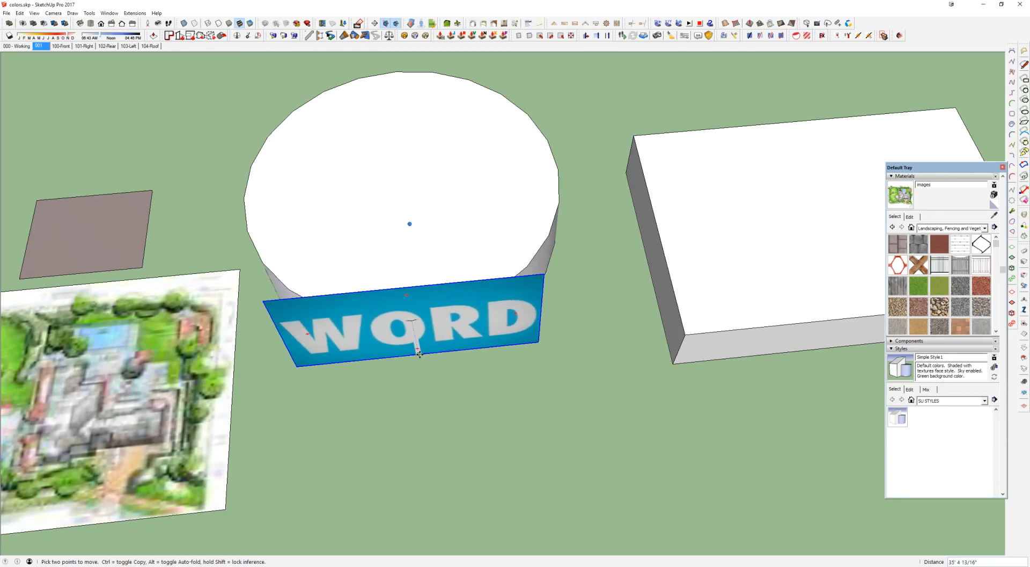
pyautogui.scroll(1, 419, 354)
pyautogui.moveTo(419, 351); pyautogui.dragTo(423, 263, button='middle')
pyautogui.scroll(5, 424, 260)
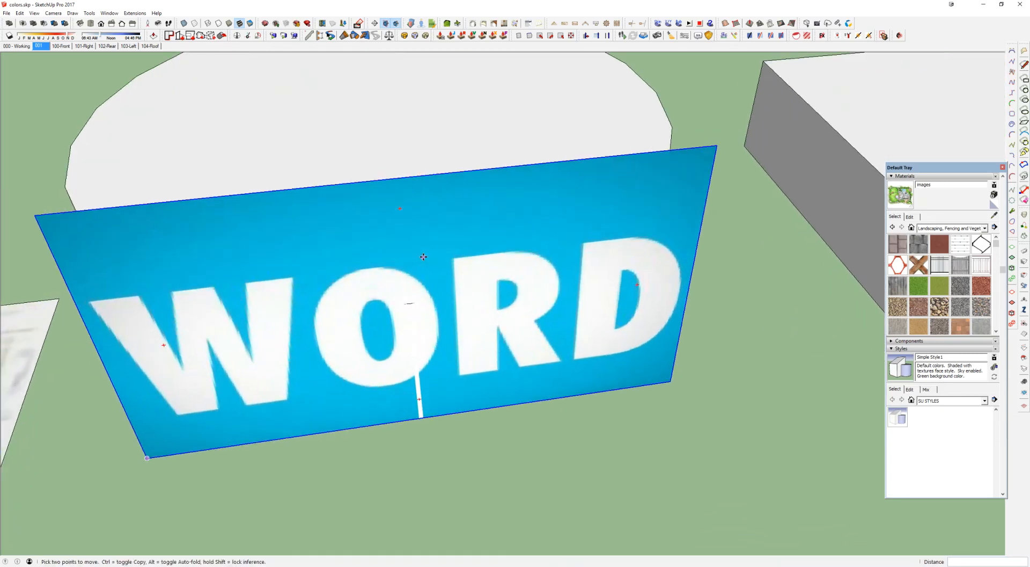
# Scale the WORD image's height to match the cylinder's top edge
pyautogui.press('s')
pyautogui.moveTo(398, 178); pyautogui.dragTo(83, 236)
pyautogui.moveTo(83, 236); pyautogui.dragTo(558, 54, button='middle')
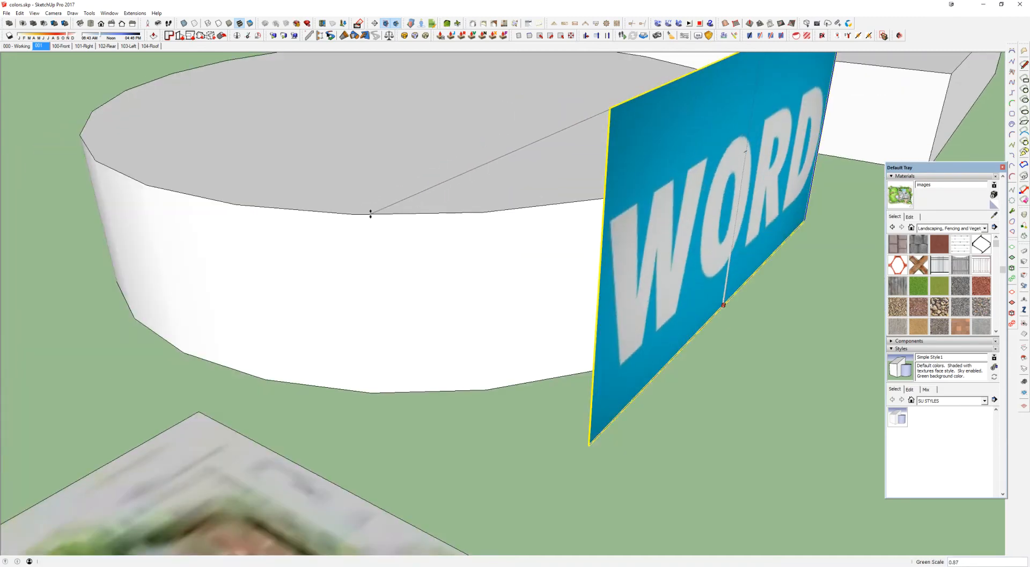
pyautogui.moveTo(390, 217); pyautogui.dragTo(681, 189)
pyautogui.click(433, 96)
pyautogui.moveTo(617, 182); pyautogui.dragTo(477, 217, button='middle')
pyautogui.scroll(-3, 556, 242)
pyautogui.scroll(-1, 556, 242)
pyautogui.moveTo(556, 243); pyautogui.dragTo(493, 248, button='middle')
# Move the WORD image forward, clear of the cylinder, and explode it into a textured face
pyautogui.press('m')
pyautogui.moveTo(520, 272); pyautogui.dragTo(546, 325)
pyautogui.press('space')
pyautogui.scroll(2, 529, 286)
pyautogui.click(529, 290)
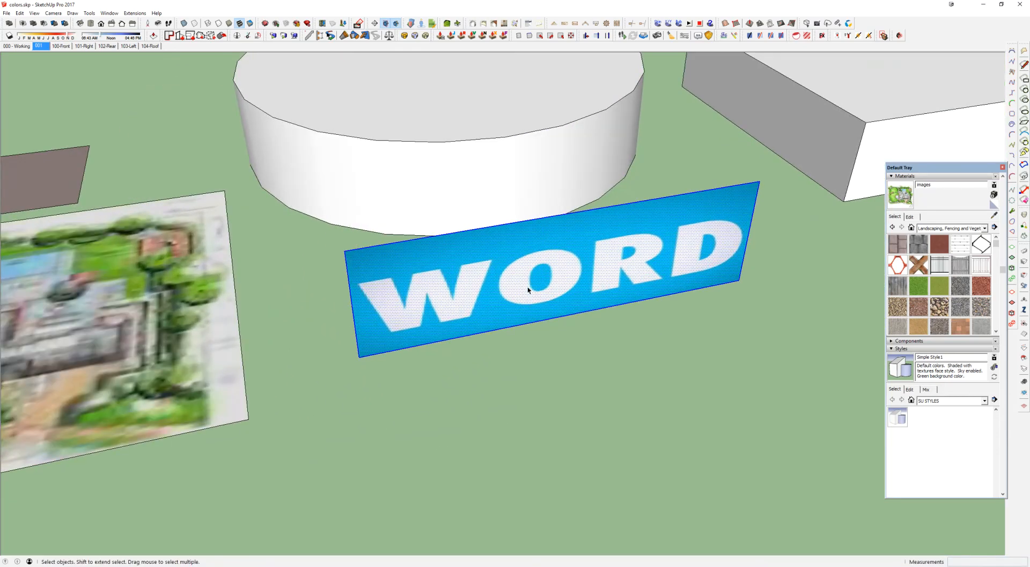
# Check that the texture of the flat WORD face is set to Projected
pyautogui.moveTo(529, 290); pyautogui.dragTo(510, 252, button='middle')
pyautogui.click(486, 160)
pyautogui.rightClick(511, 249)
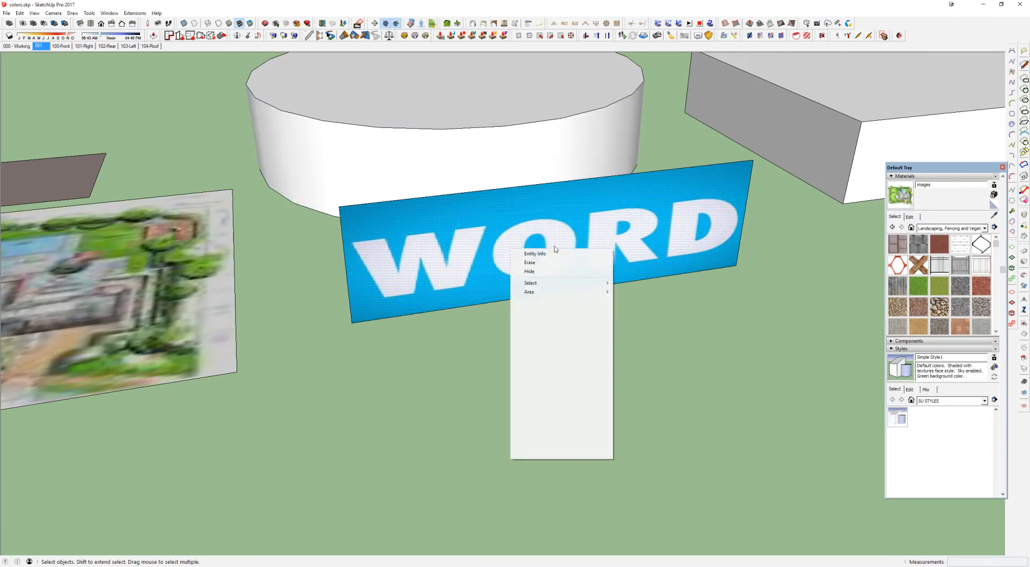
pyautogui.moveTo(537, 353)
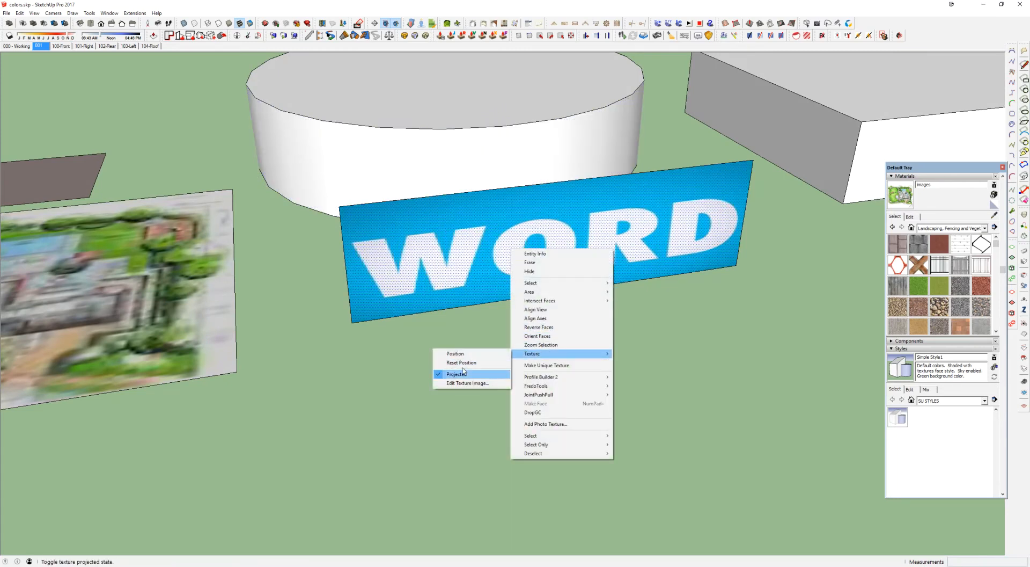
pyautogui.click(456, 374)
# Sample the projected WORD texture from the flat face and paint it onto the cylinder's curved side
pyautogui.press('b')
pyautogui.keyDown('alt'); pyautogui.click(569, 227); pyautogui.keyUp('alt')
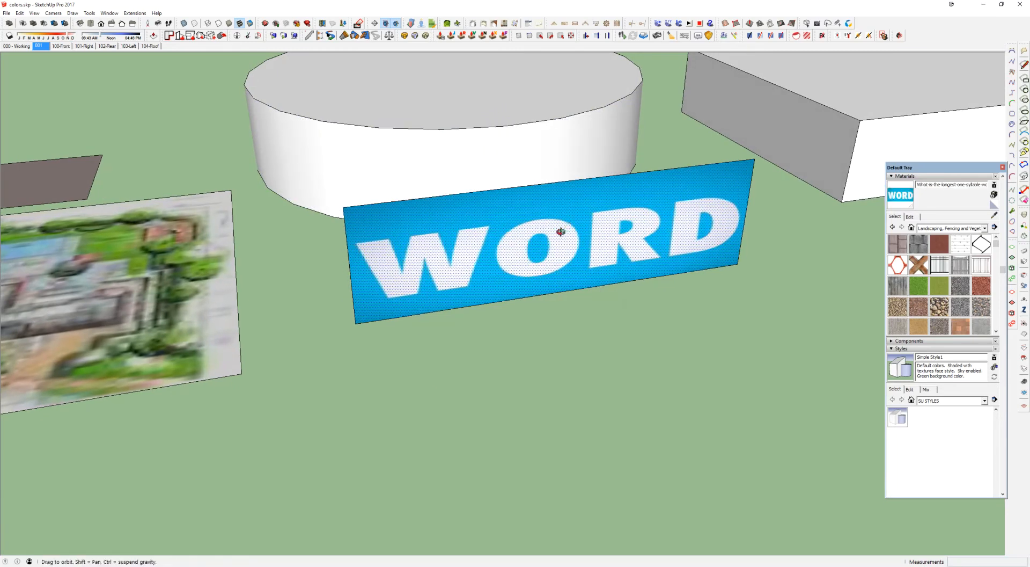
pyautogui.moveTo(568, 230)
pyautogui.mouseDown(button='middle')
pyautogui.moveTo(506, 157)
pyautogui.moveTo(579, 248)
pyautogui.mouseUp(button='middle')
pyautogui.click(517, 159)
pyautogui.click(509, 155)
# Delete the flat WORD face and inspect the projected texture all around the cylinder's side
pyautogui.press('space')
pyautogui.click(600, 235)
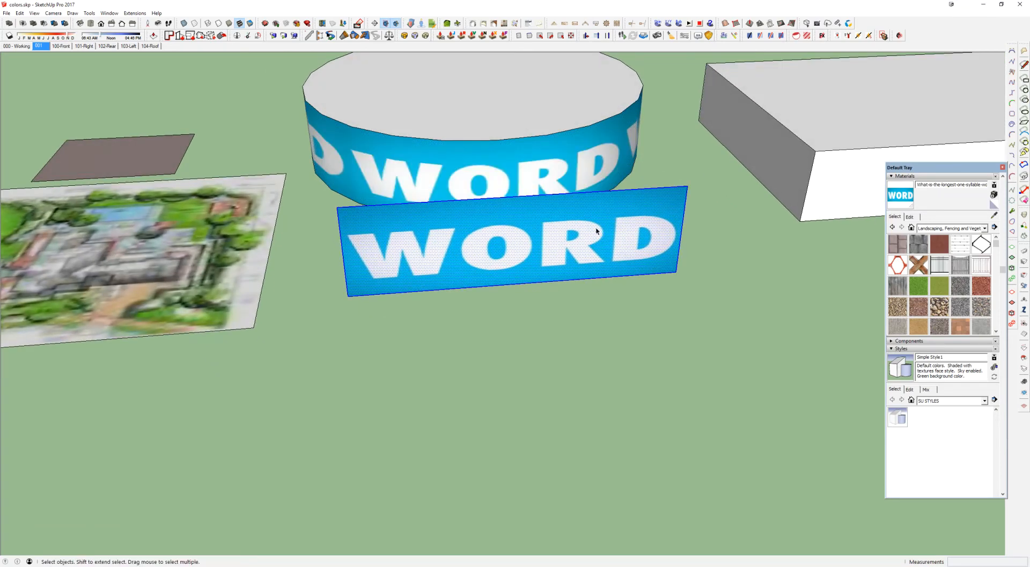
pyautogui.press('Delete')
pyautogui.moveTo(510, 206); pyautogui.dragTo(450, 50, button='middle')
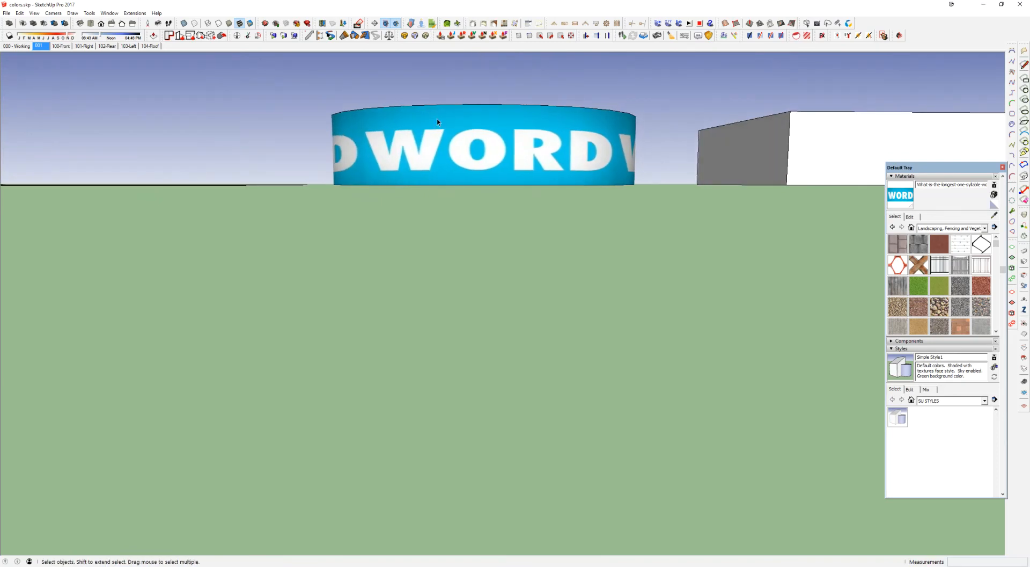
pyautogui.moveTo(436, 122); pyautogui.dragTo(770, 223, button='middle')
pyautogui.moveTo(597, 193); pyautogui.dragTo(504, 251, button='middle')
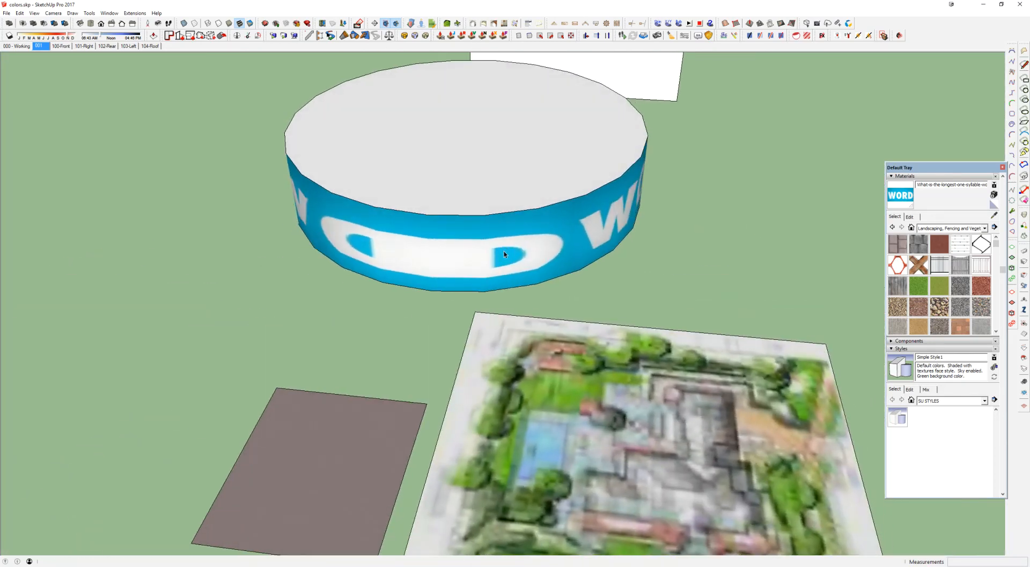
pyautogui.scroll(3, 575, 240)
pyautogui.press('l')
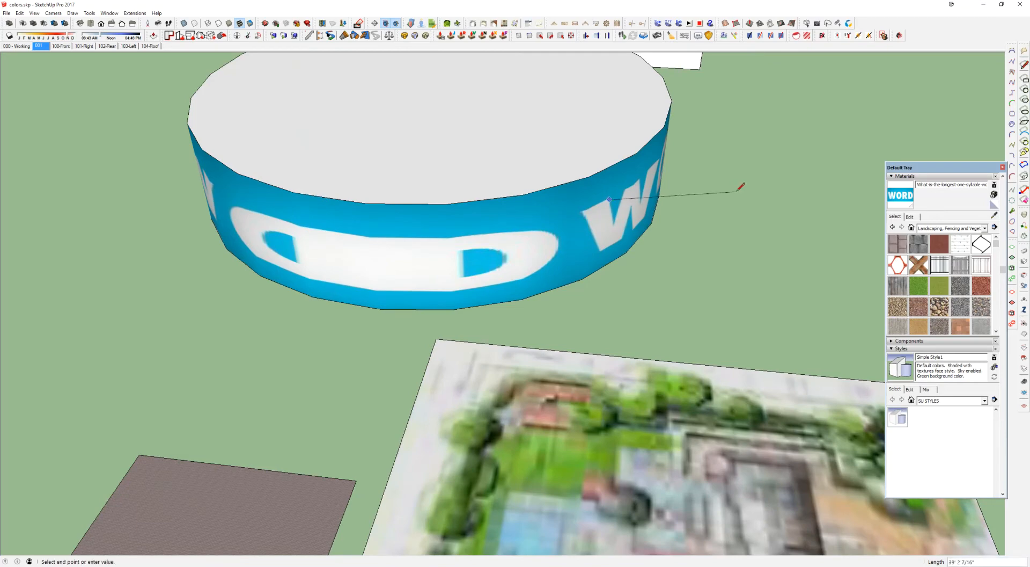
pyautogui.moveTo(759, 202); pyautogui.dragTo(692, 201, button='middle')
pyautogui.click(693, 201)
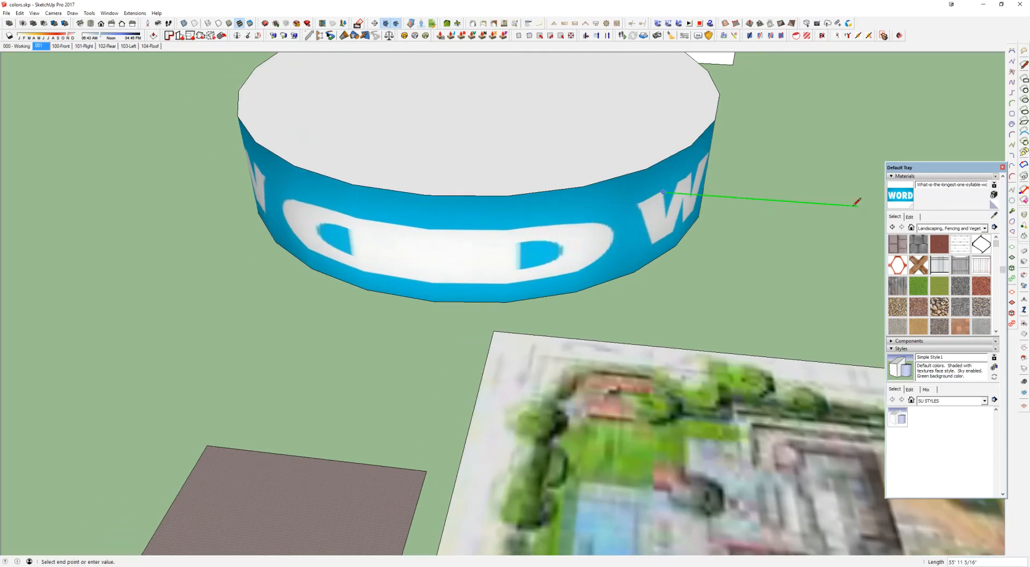
pyautogui.moveTo(853, 198); pyautogui.dragTo(31, 278, button='middle')
pyautogui.click(400, 277)
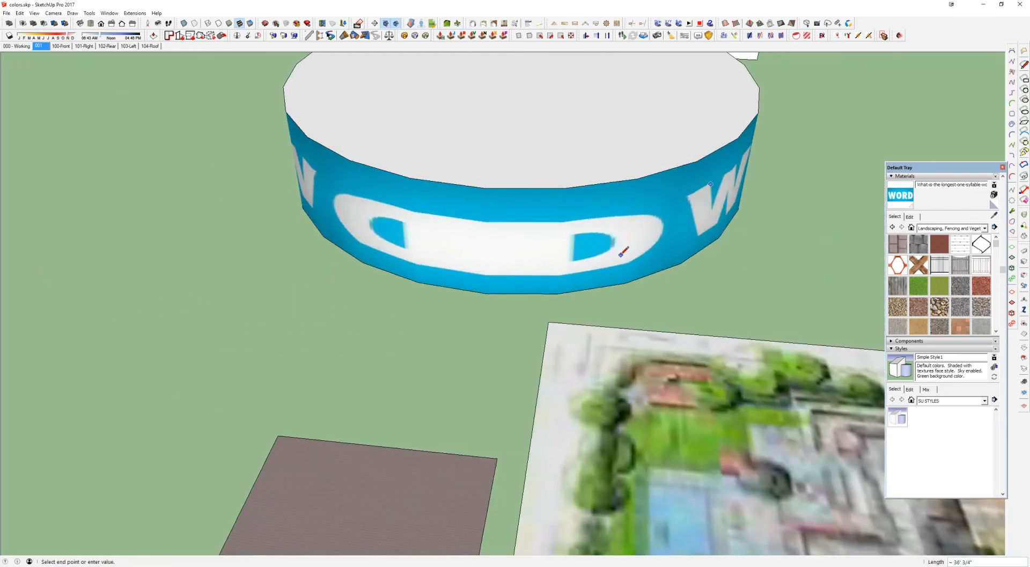
pyautogui.moveTo(618, 257); pyautogui.dragTo(590, 291, button='middle')
pyautogui.press('Escape')
# Draw a vertical line on the cylinder's side from bottom edge to top edge, just before the W of WORD
pyautogui.click(639, 309)
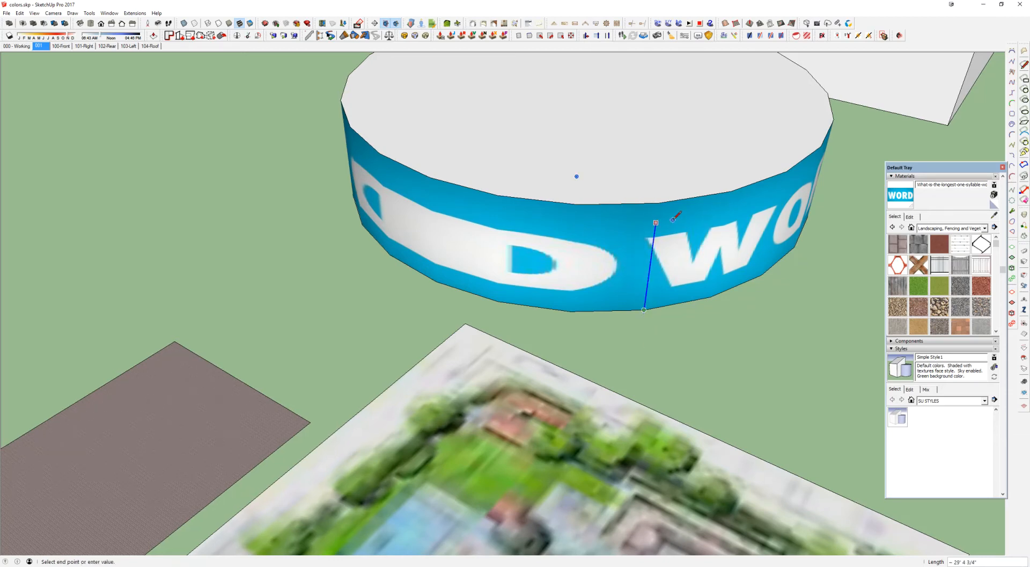
pyautogui.click(651, 191)
pyautogui.moveTo(651, 190); pyautogui.dragTo(503, 213, button='middle')
pyautogui.scroll(1, 503, 213)
pyautogui.press('space')
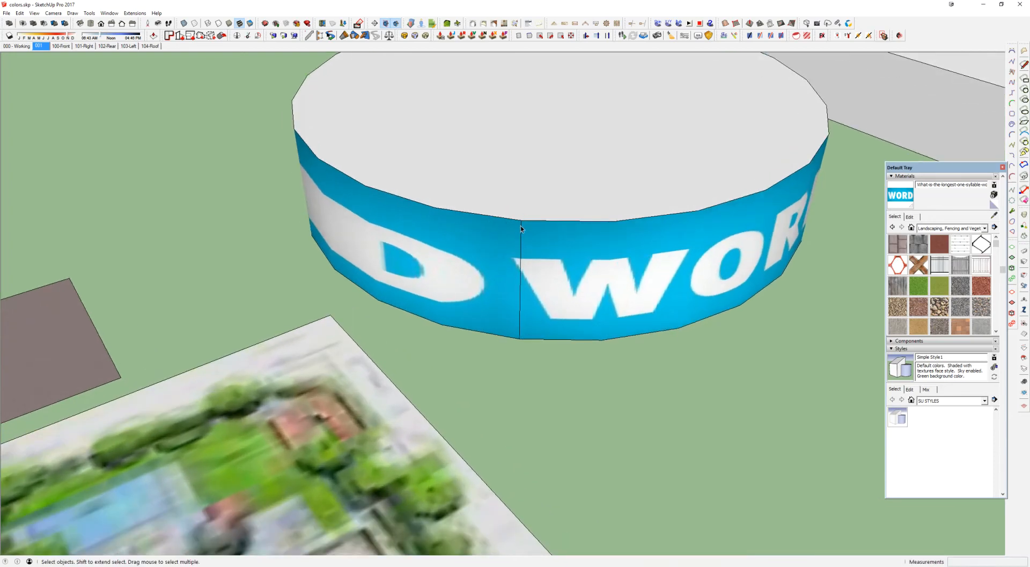
# Copy the vertical line about 6' along the cylinder's top edge, away from the W
pyautogui.click(520, 227)
pyautogui.scroll(2, 519, 225)
pyautogui.press('m')
pyautogui.press('ctrl')
pyautogui.click(521, 217)
pyautogui.click(485, 213)
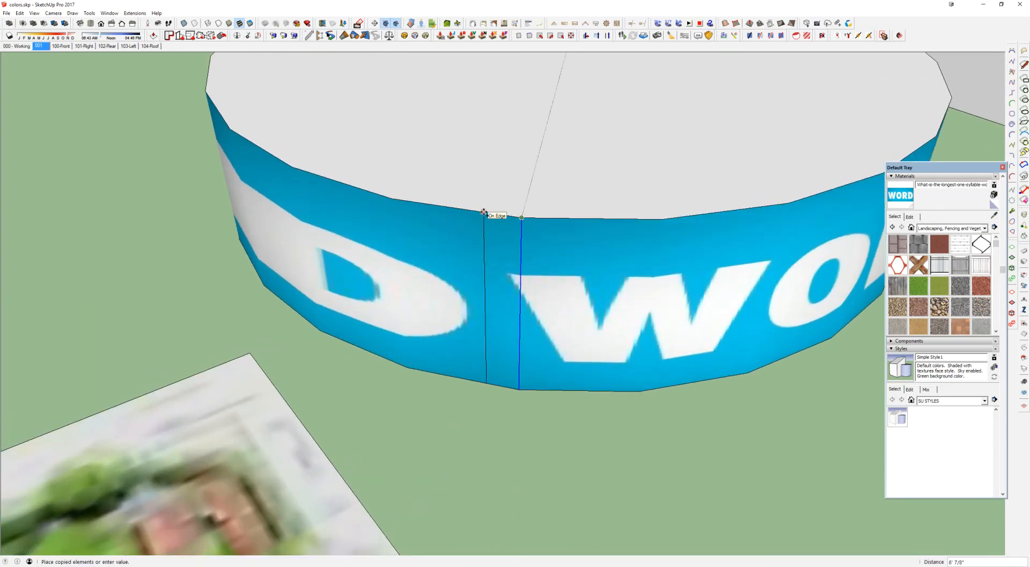
pyautogui.press('e')
pyautogui.click(520, 235)
pyautogui.hotkey('ctrl', 'z')
# Soften the original vertical line beside the W, leaving the copied line as the divider
pyautogui.press('space')
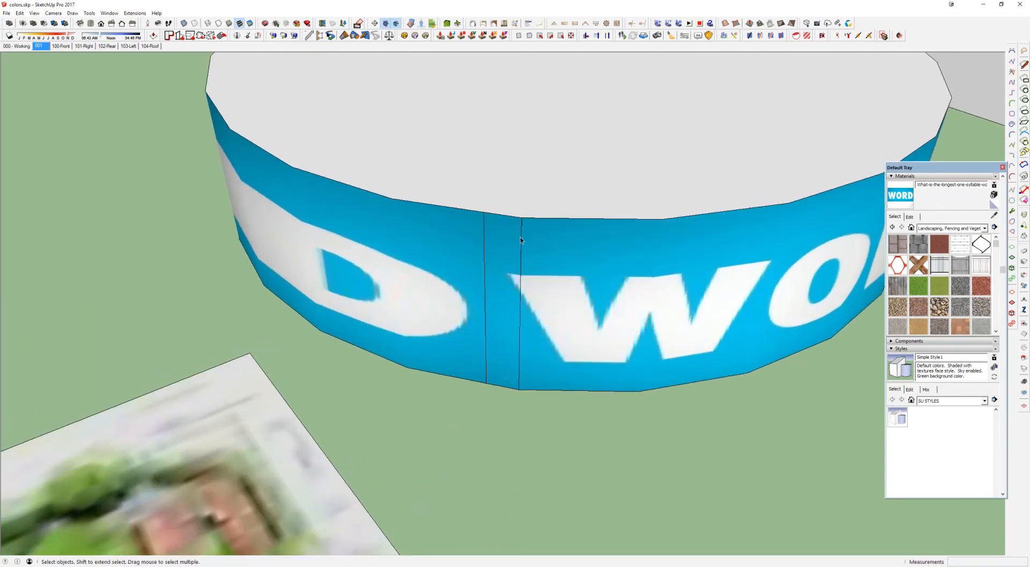
pyautogui.rightClick(521, 236)
pyautogui.click(546, 282)
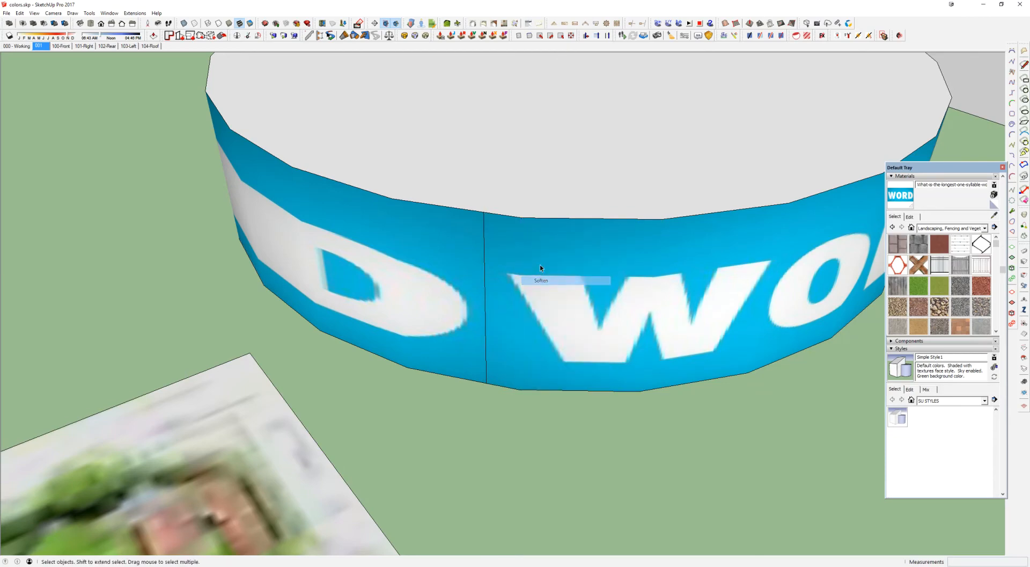
# Draw a second vertical dividing line up the cylinder's side, just past the D at the end of WORD
pyautogui.scroll(-5, 644, 322)
pyautogui.press('l')
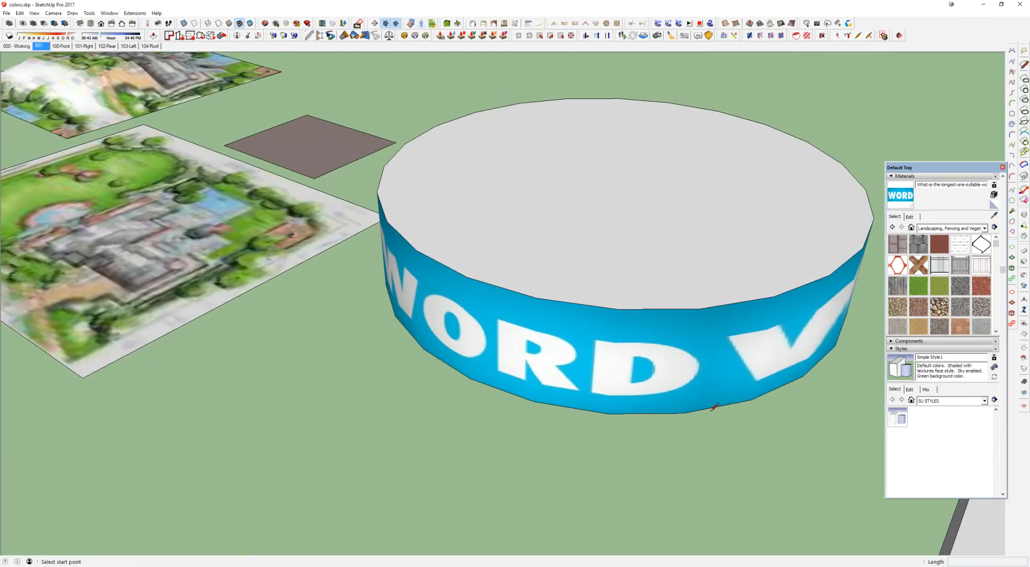
pyautogui.click(709, 408)
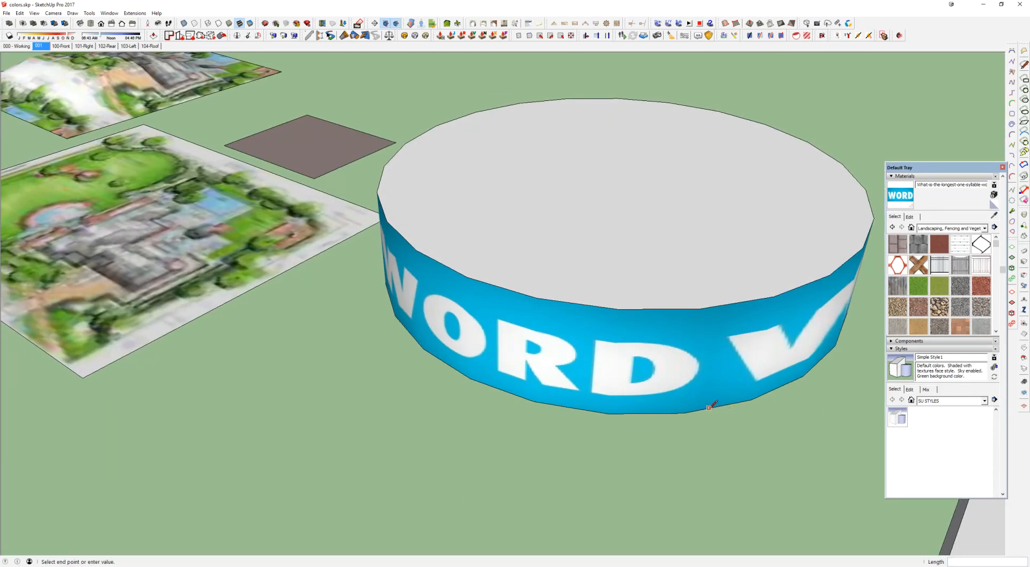
pyautogui.click(728, 304)
# Apply the Default material to the cylinder's side beyond the dividing lines, keeping a single WORD, and inspect it from several angles
pyautogui.press('space')
pyautogui.click(762, 321)
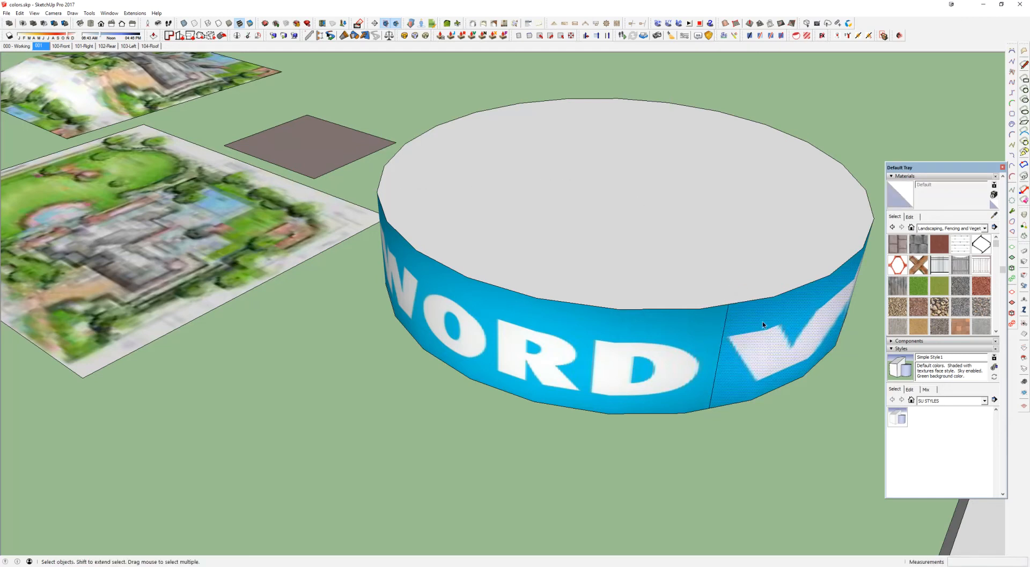
pyautogui.moveTo(768, 319); pyautogui.dragTo(482, 249, button='middle')
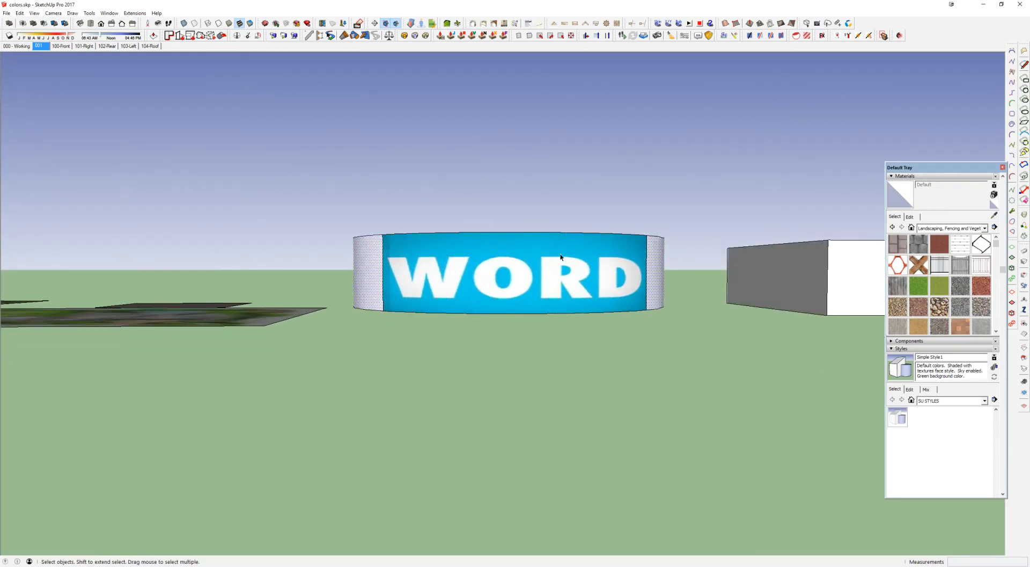
pyautogui.moveTo(561, 257); pyautogui.dragTo(439, 142, button='middle')
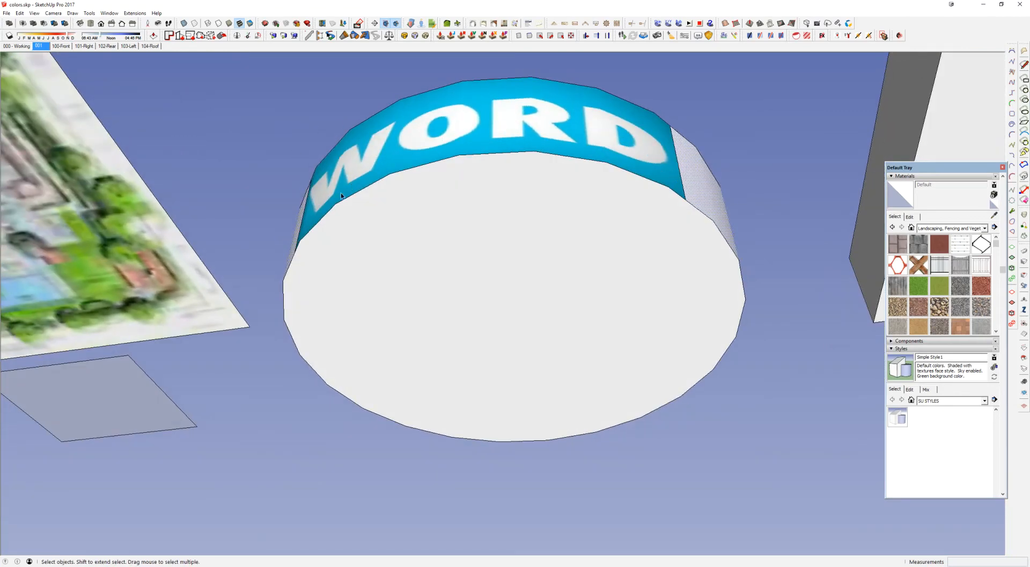
pyautogui.moveTo(340, 192); pyautogui.dragTo(381, 484, button='middle')
# Move the Default Tray off the white box into the empty space beyond the small sample objects
pyautogui.scroll(-5, 313, 334)
pyautogui.keyDown('shift'); pyautogui.moveTo(116, 378); pyautogui.dragTo(481, 241, button='middle'); pyautogui.keyUp('shift')
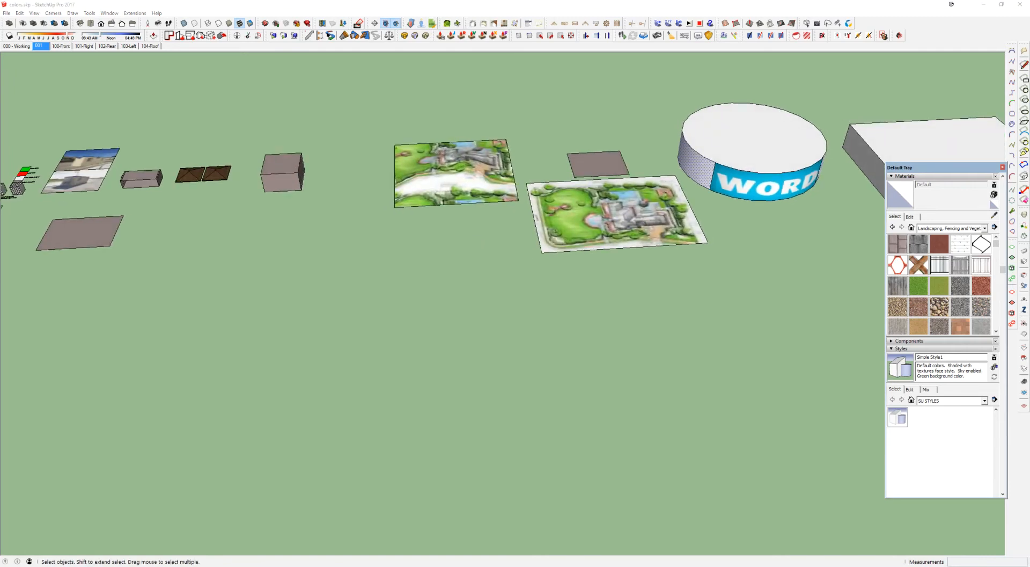
pyautogui.scroll(-5, 320, 127)
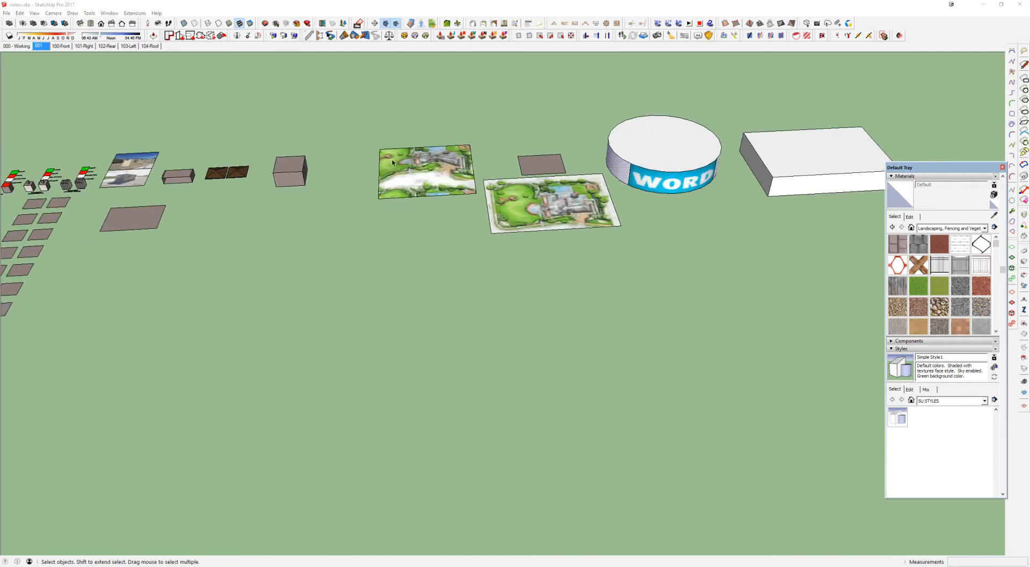
pyautogui.moveTo(320, 128)
pyautogui.keyDown('shift'); pyautogui.mouseDown(button='middle')
pyautogui.moveTo(488, 143)
pyautogui.moveTo(586, 219)
pyautogui.mouseUp(button='middle'); pyautogui.keyUp('shift')
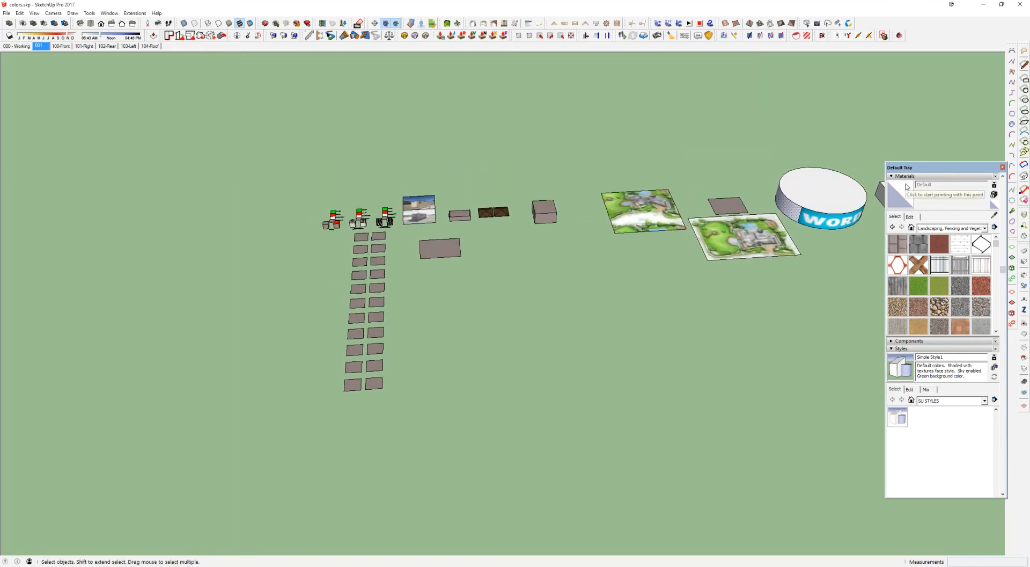
pyautogui.moveTo(936, 172); pyautogui.dragTo(63, 73)
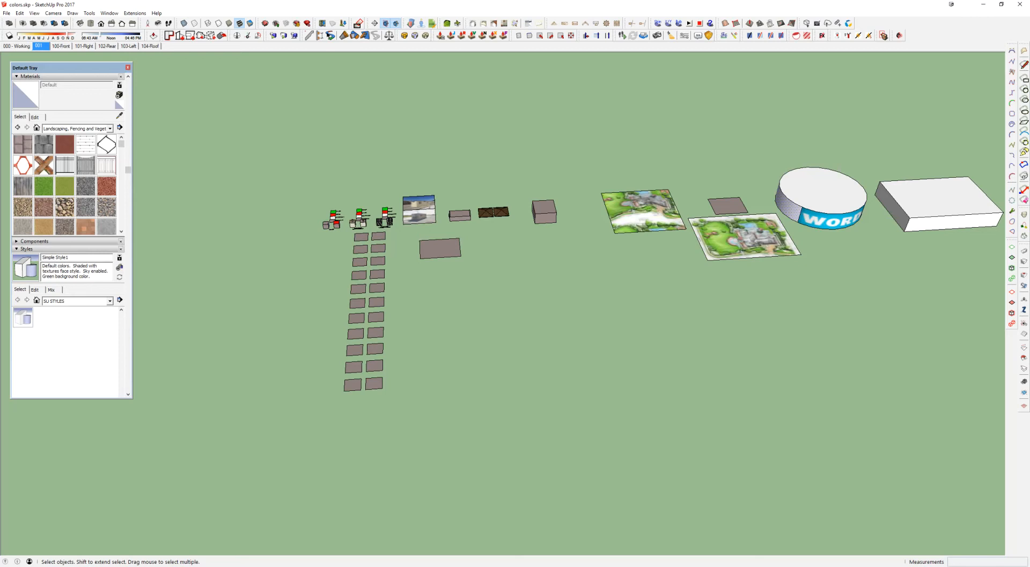
# Examine the two brown shingled hip roofs and compare how the shingles run on their slopes
pyautogui.scroll(5, 427, 226)
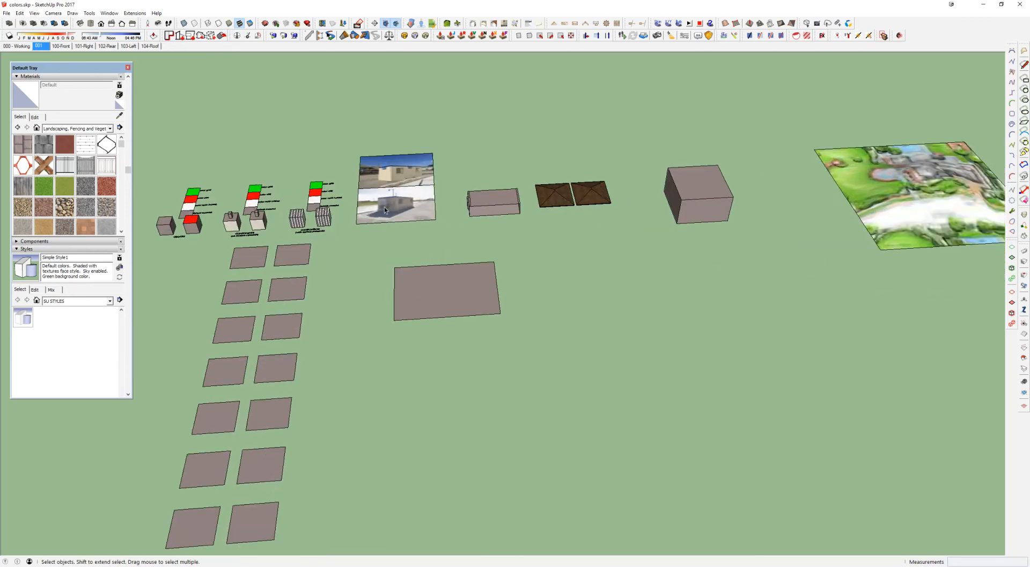
pyautogui.scroll(10, 565, 184)
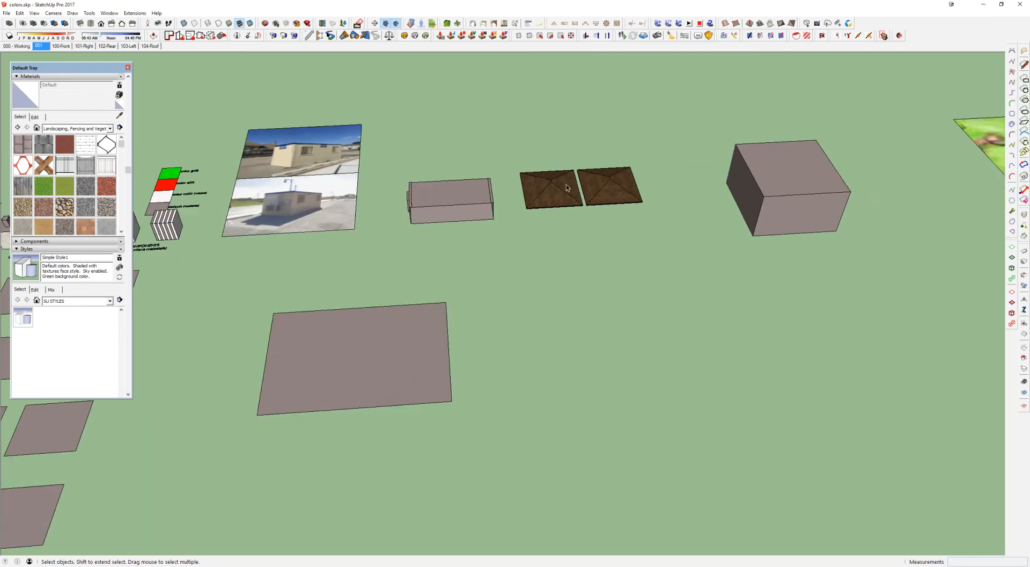
pyautogui.moveTo(667, 261); pyautogui.dragTo(666, 273, button='middle')
pyautogui.scroll(5, 592, 203)
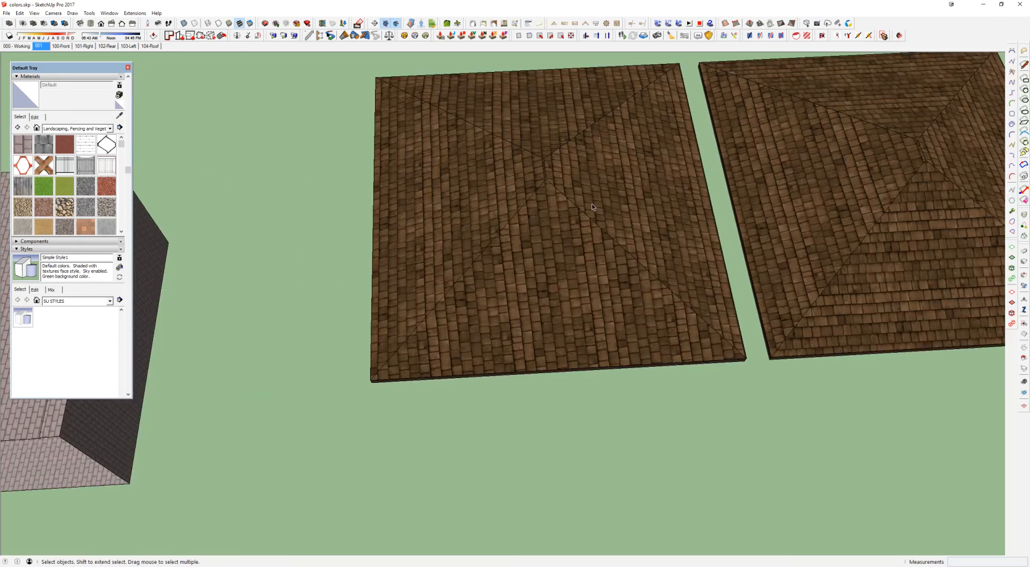
pyautogui.keyDown('shift'); pyautogui.moveTo(592, 204); pyautogui.dragTo(525, 285, button='middle'); pyautogui.keyUp('shift')
pyautogui.click(518, 264)
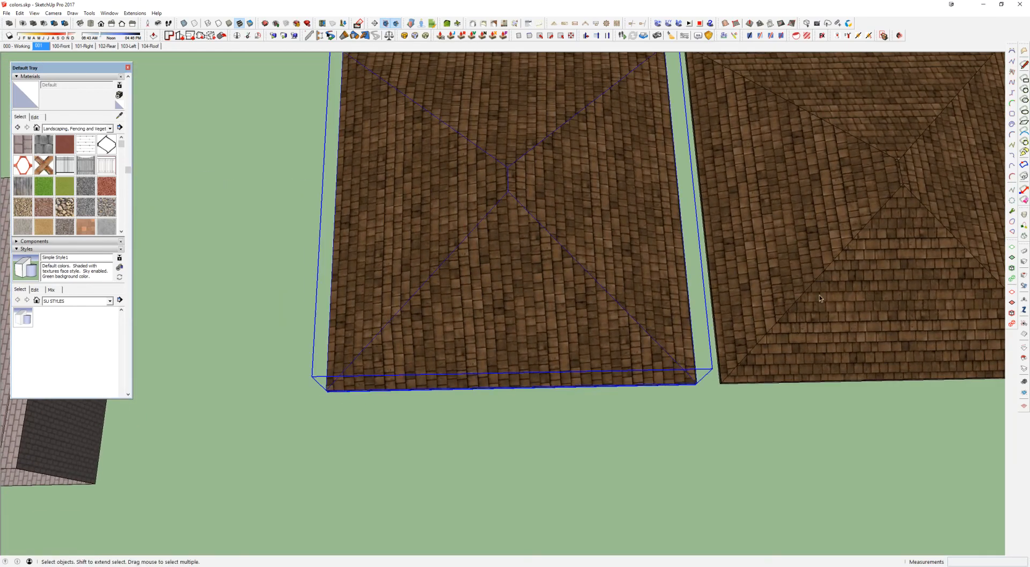
pyautogui.scroll(6, 820, 294)
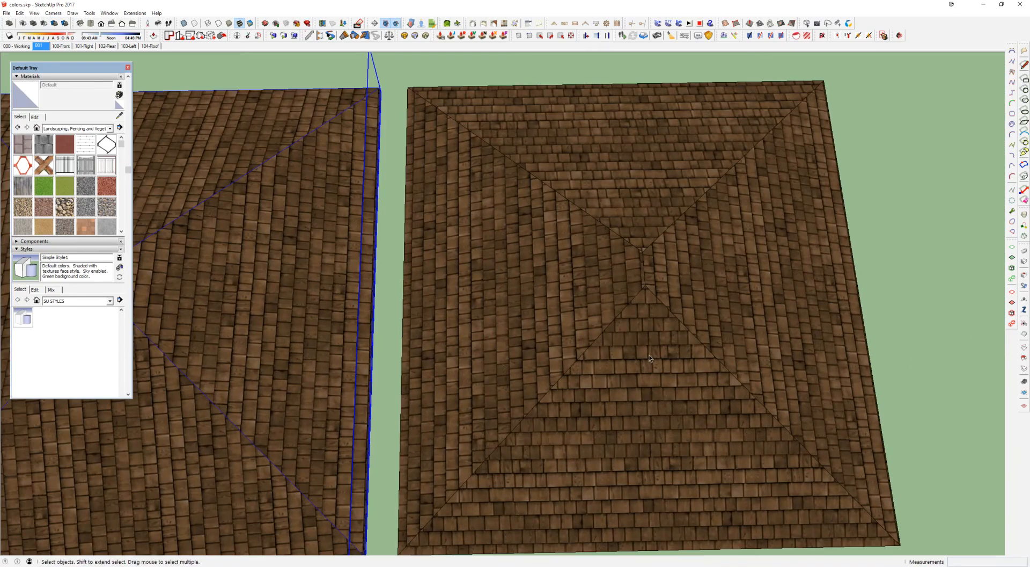
pyautogui.click(644, 369)
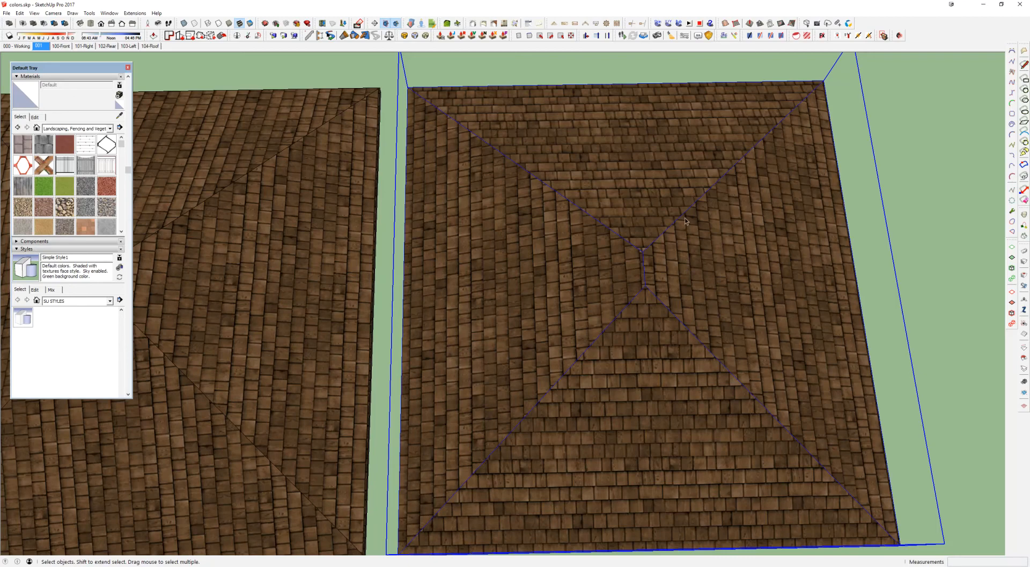
pyautogui.scroll(-1, 567, 372)
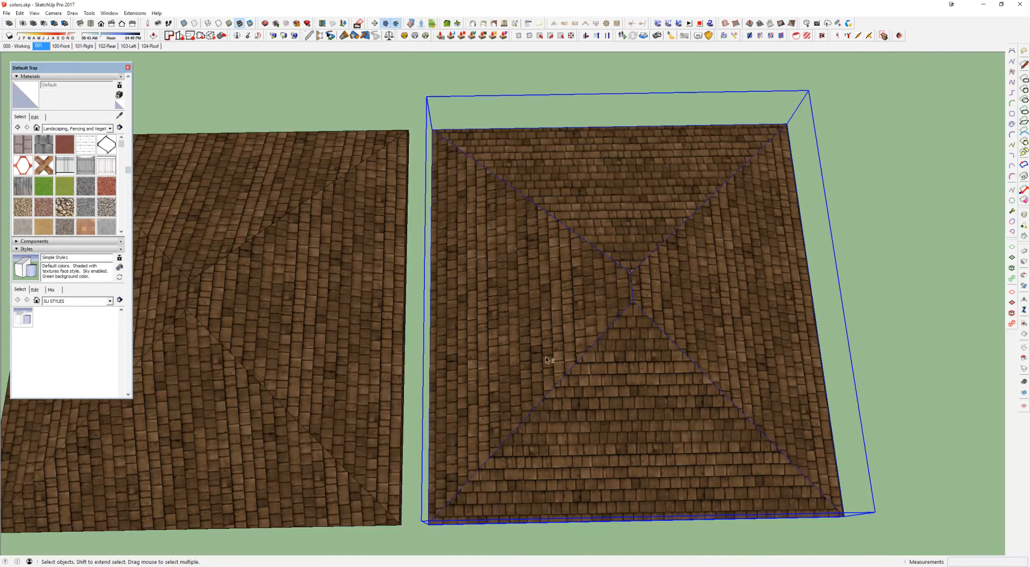
# Open the roof group with shingles running in one direction for editing and select its front triangular slope
pyautogui.keyDown('shift'); pyautogui.moveTo(550, 358); pyautogui.dragTo(966, 280, button='middle'); pyautogui.keyUp('shift')
pyautogui.tripleClick(696, 312)
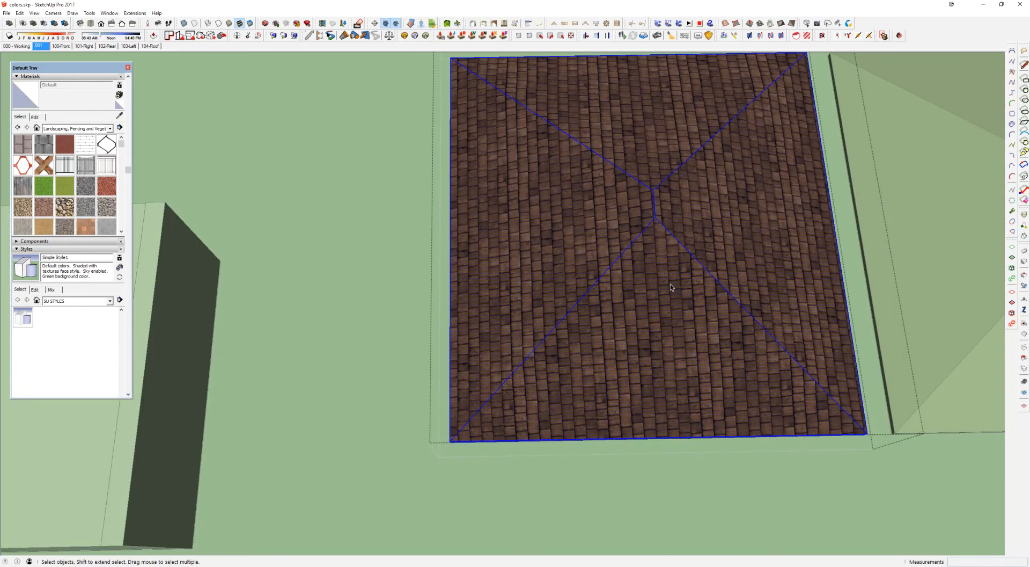
pyautogui.click(671, 287)
# Sample Wood_Shake_Brown from the front slope and paint it onto the adjoining slope facing the other roof
pyautogui.scroll(1, 669, 288)
pyautogui.press('b')
pyautogui.keyDown('alt'); pyautogui.click(677, 268); pyautogui.keyUp('alt')
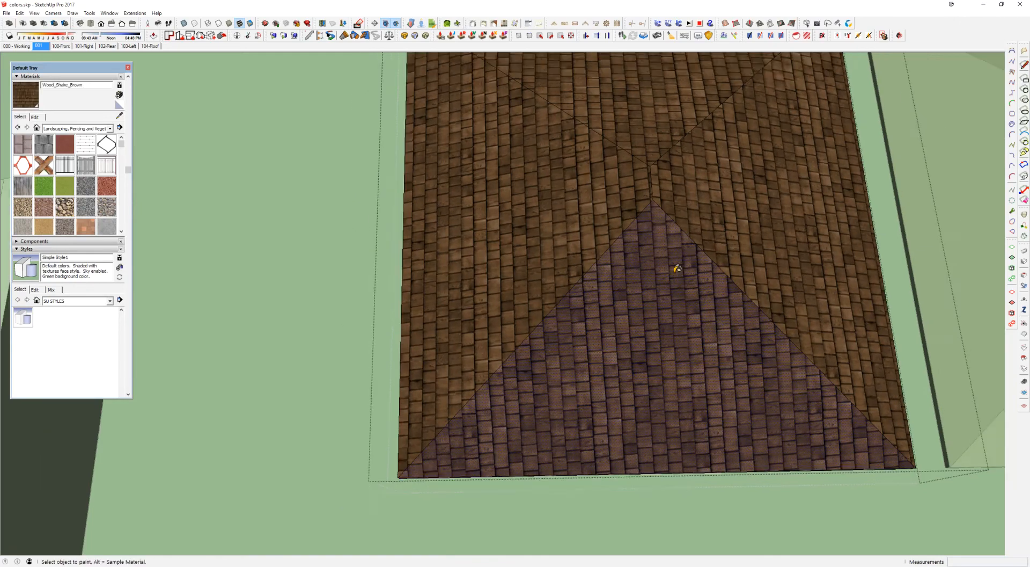
pyautogui.keyDown('shift'); pyautogui.moveTo(677, 268); pyautogui.dragTo(630, 374, button='middle'); pyautogui.keyUp('shift')
pyautogui.click(693, 264)
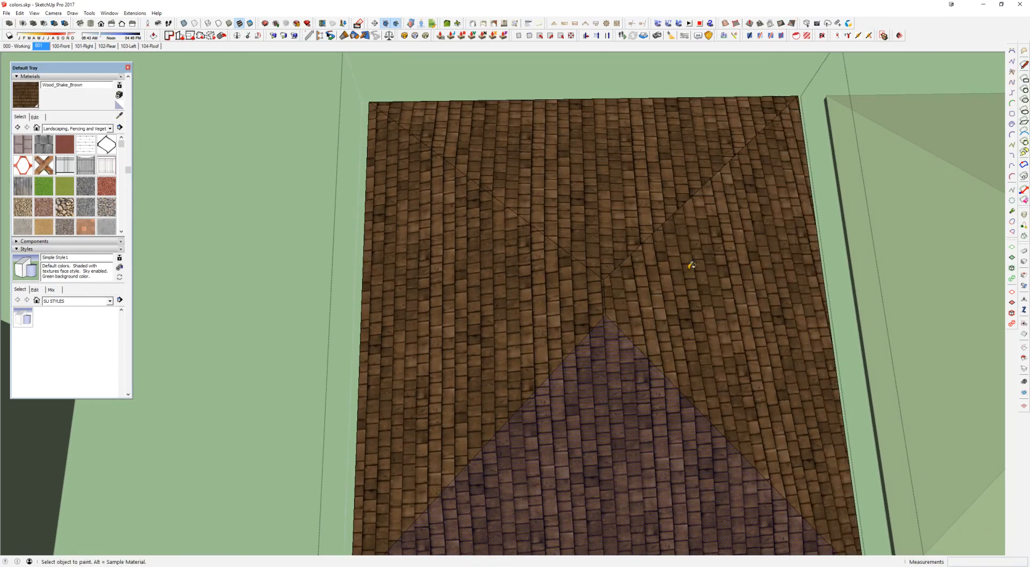
pyautogui.moveTo(620, 237); pyautogui.dragTo(694, 289, button='middle')
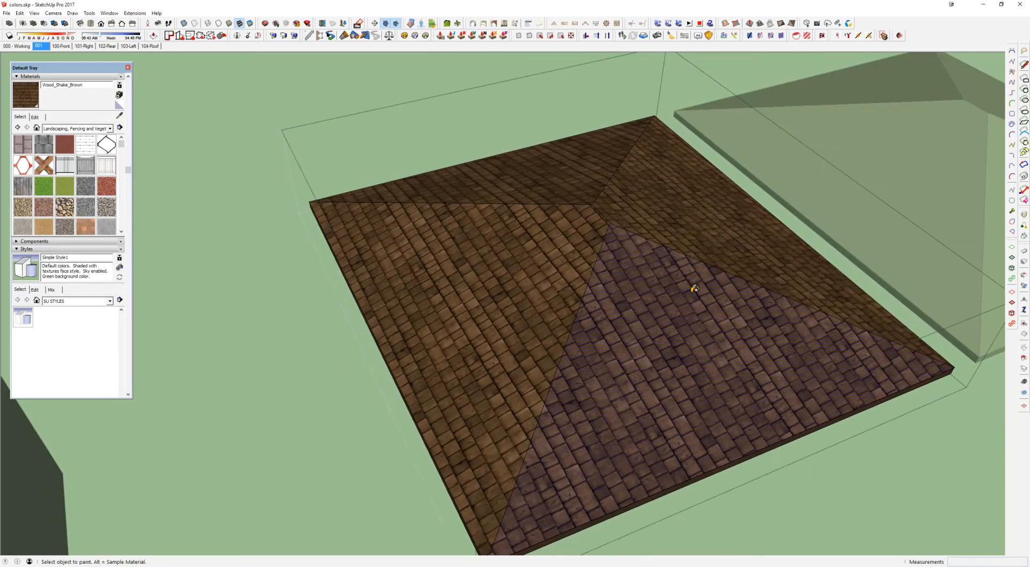
pyautogui.moveTo(611, 243); pyautogui.dragTo(578, 237, button='middle')
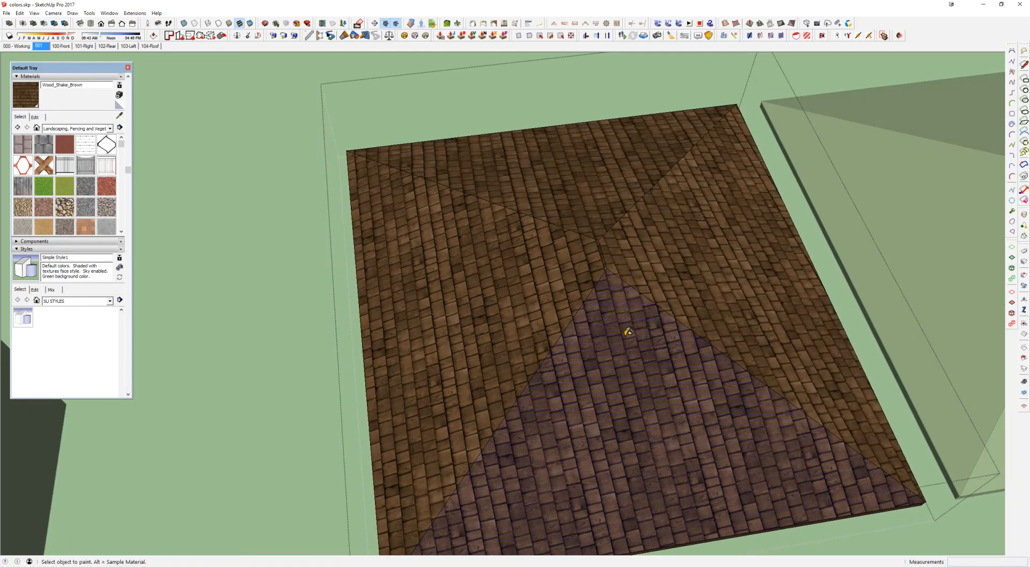
# Toggle the projected setting of the front roof slope's shingle texture and reset the texture's position
pyautogui.rightClick(625, 336)
pyautogui.moveTo(670, 441)
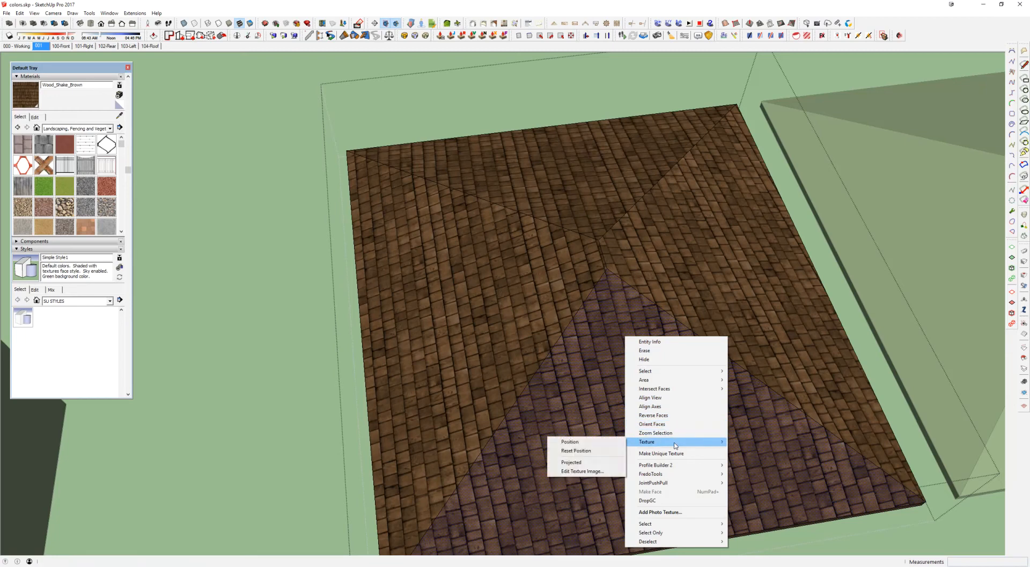
pyautogui.click(565, 463)
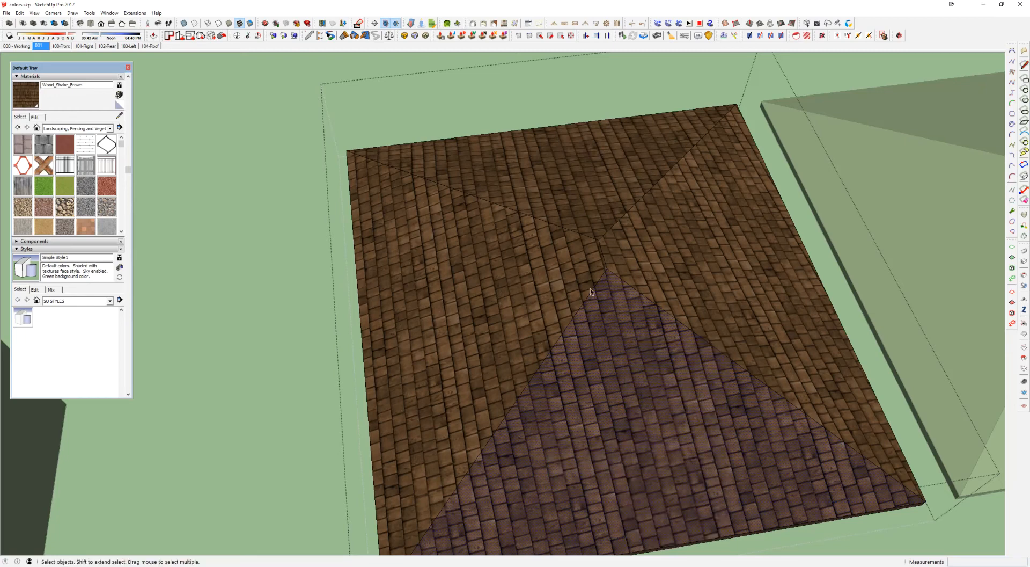
pyautogui.click(642, 366)
pyautogui.rightClick(642, 366)
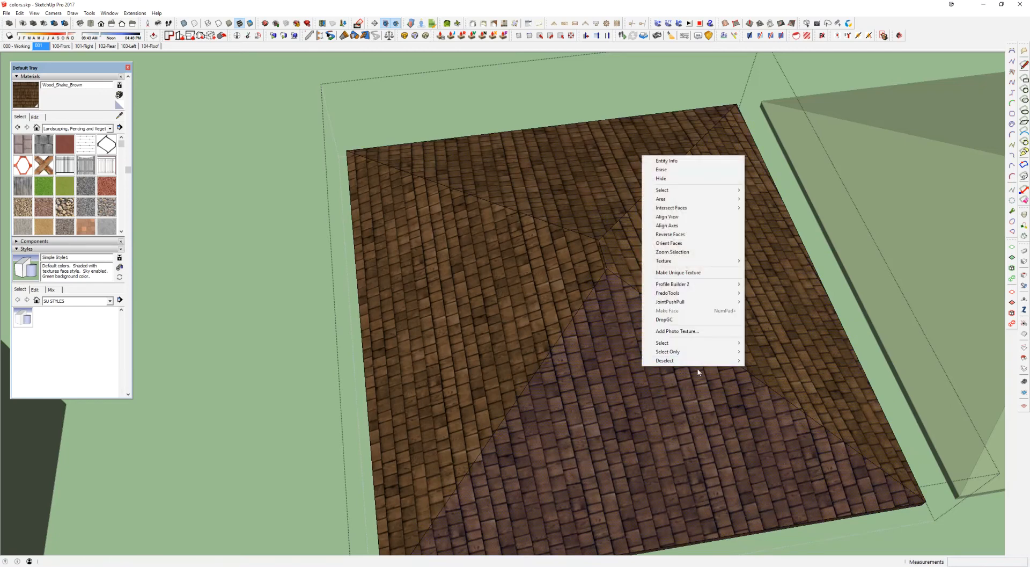
pyautogui.moveTo(675, 264)
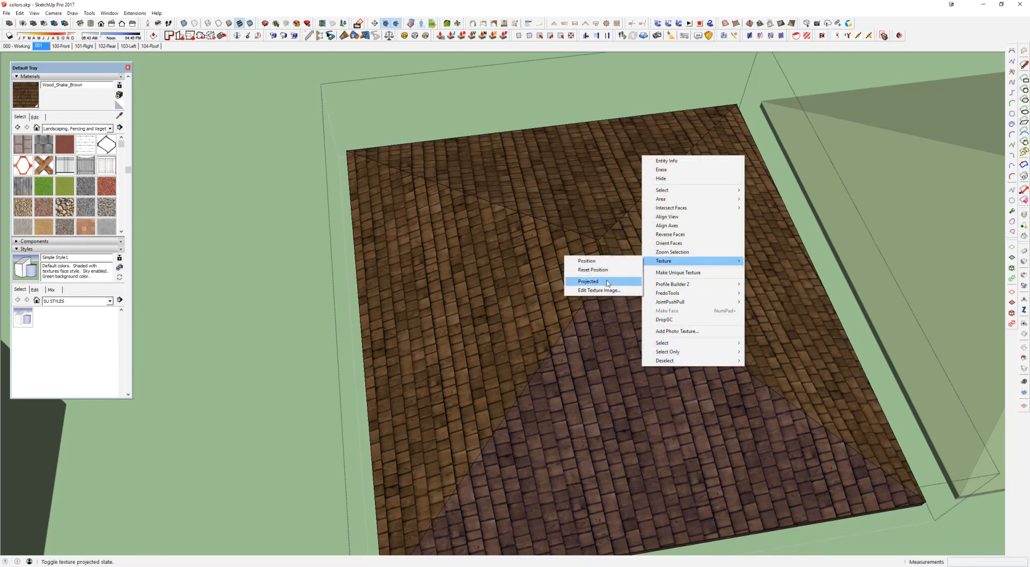
pyautogui.click(585, 272)
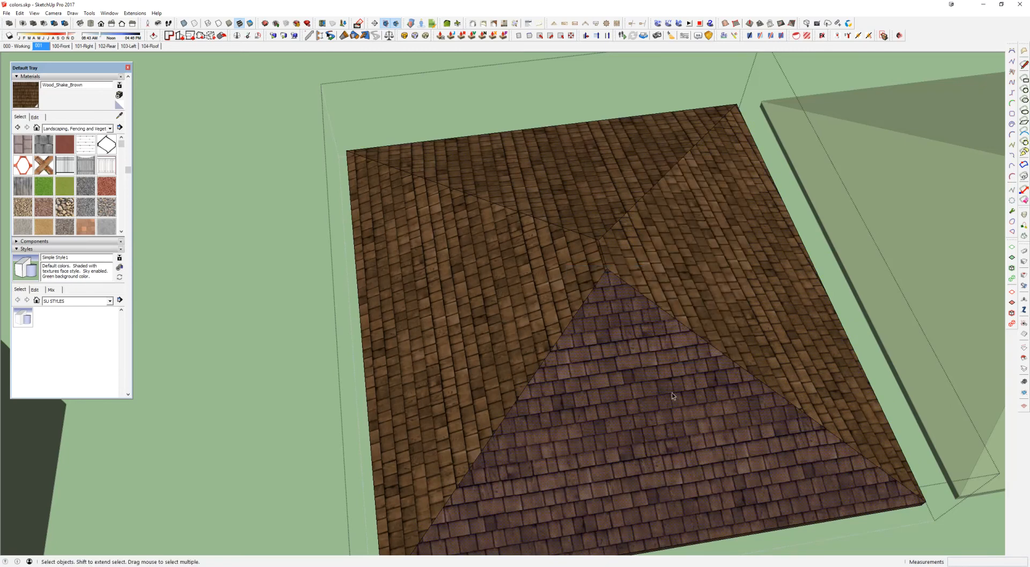
# Paint Wood_Shake_Brown onto the other three slopes of the opened roof so the shingles follow each slope
pyautogui.moveTo(693, 310); pyautogui.dragTo(649, 367, button='middle')
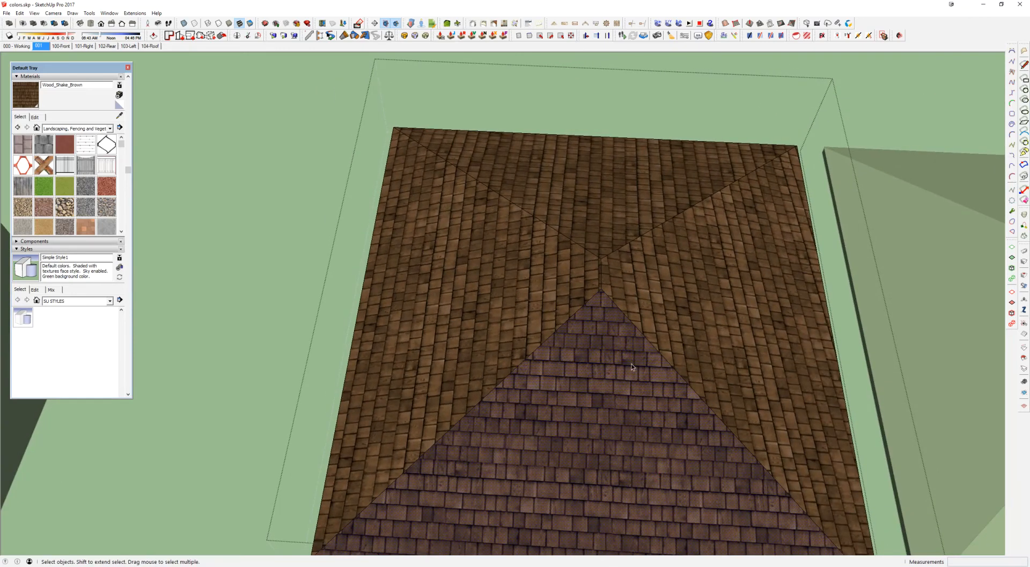
pyautogui.scroll(-3, 632, 367)
pyautogui.press('alt')
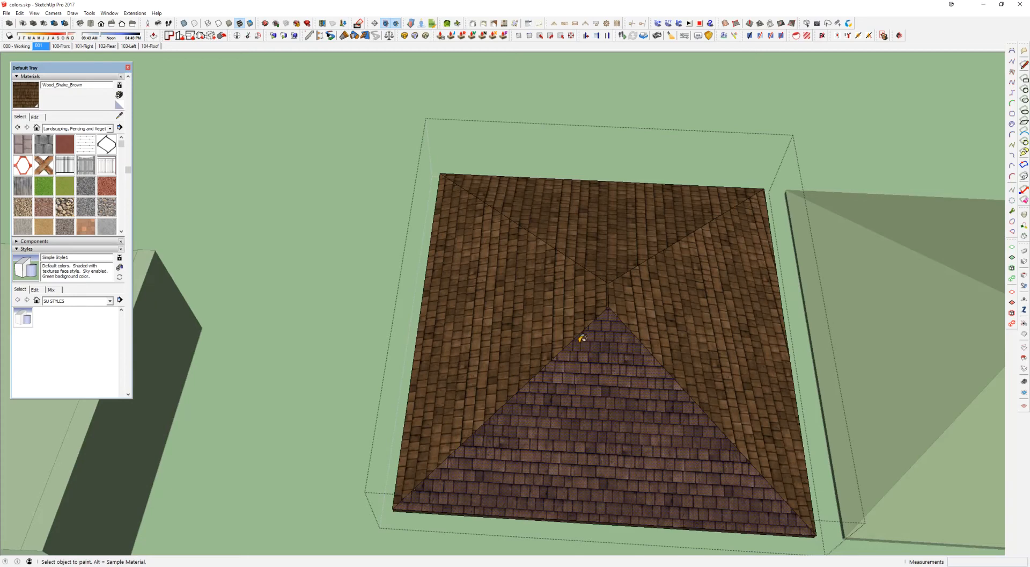
pyautogui.click(646, 307)
pyautogui.click(626, 244)
pyautogui.click(540, 301)
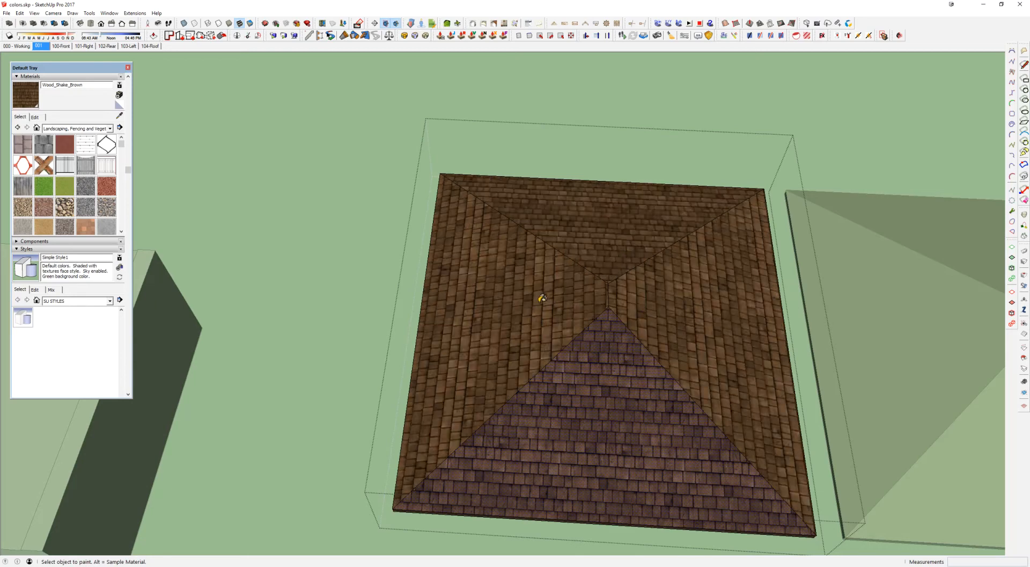
pyautogui.moveTo(540, 300); pyautogui.dragTo(629, 305, button='middle')
pyautogui.scroll(1, 628, 305)
pyautogui.scroll(1, 629, 303)
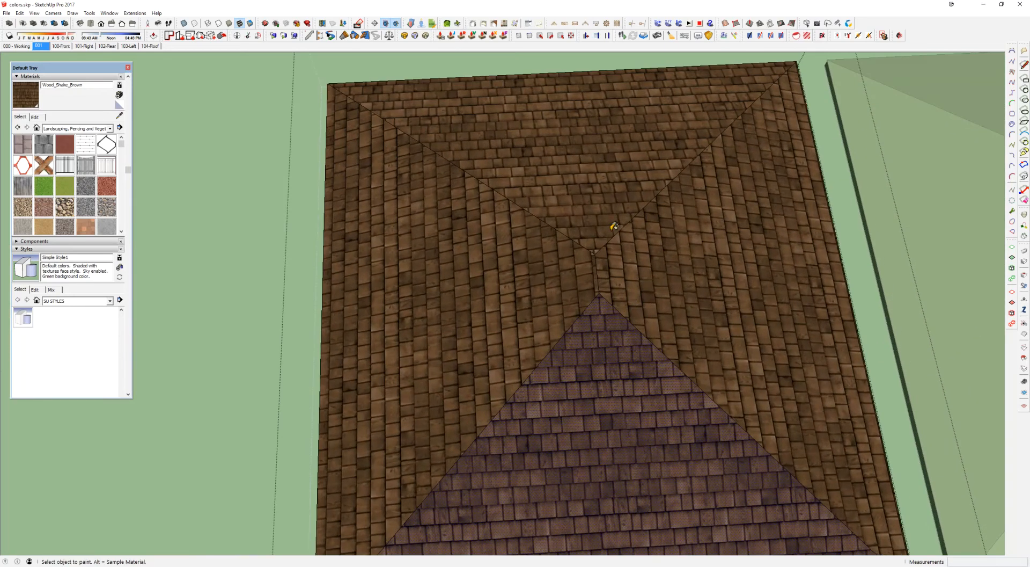
# Undo the painting of the three other roof slopes
pyautogui.scroll(-2, 560, 283)
pyautogui.moveTo(560, 282)
pyautogui.mouseDown(button='middle')
pyautogui.moveTo(582, 327)
pyautogui.moveTo(603, 279)
pyautogui.moveTo(590, 341)
pyautogui.moveTo(576, 336)
pyautogui.moveTo(586, 336)
pyautogui.mouseUp(button='middle')
pyautogui.scroll(-2, 604, 277)
pyautogui.scroll(2, 575, 336)
pyautogui.hotkey('ctrl', 'z')
pyautogui.hotkey('ctrl', 'z')
pyautogui.hotkey('ctrl', 'z')
pyautogui.hotkey('ctrl', 'z')
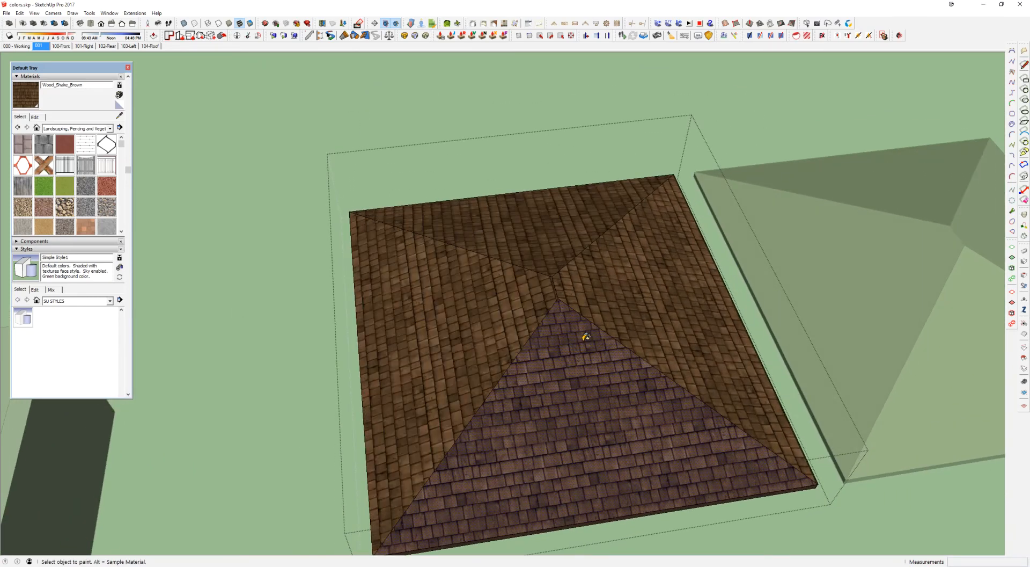
# Close the roof group and examine how the shingles run across its hips and slopes
pyautogui.moveTo(584, 337); pyautogui.dragTo(658, 317, button='middle')
pyautogui.scroll(2, 561, 300)
pyautogui.press('space')
pyautogui.press('Escape')
pyautogui.moveTo(564, 294); pyautogui.dragTo(703, 394, button='middle')
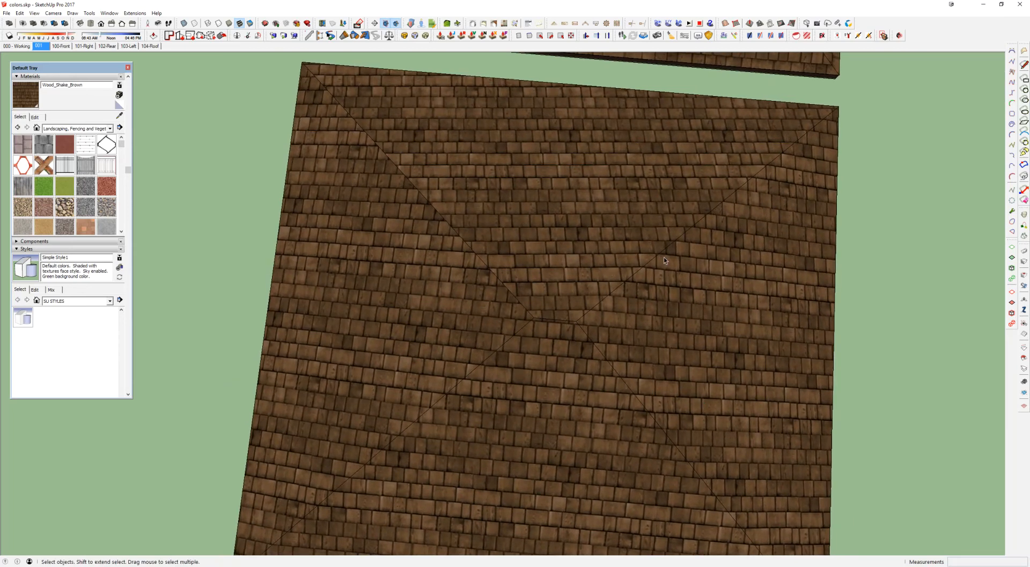
pyautogui.scroll(1, 659, 262)
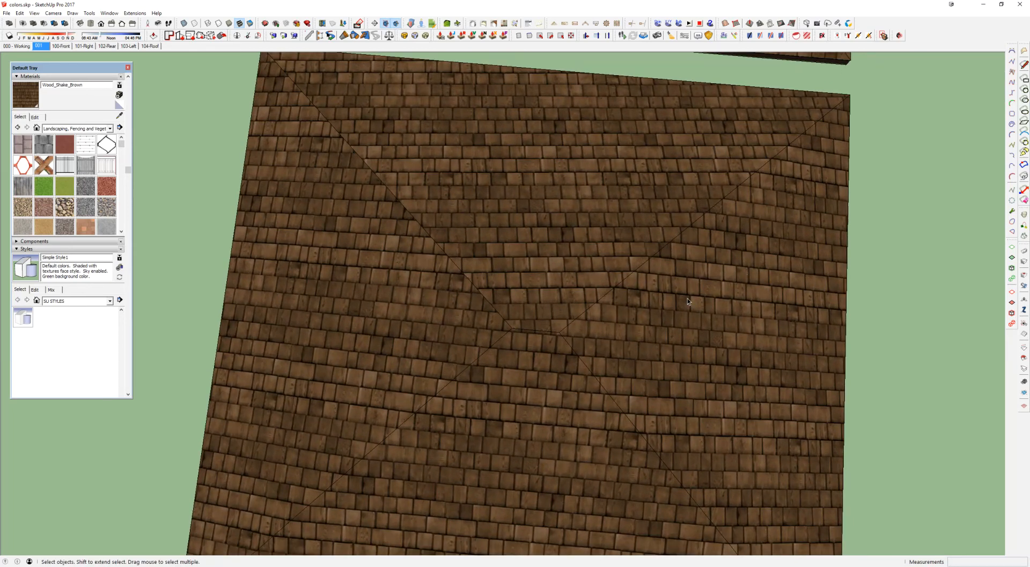
# Open the roof group for editing and reset the texture position on its front triangular slope
pyautogui.scroll(-3, 687, 298)
pyautogui.moveTo(687, 298); pyautogui.dragTo(379, 173, button='middle')
pyautogui.scroll(2, 583, 397)
pyautogui.moveTo(583, 397); pyautogui.dragTo(521, 342, button='middle')
pyautogui.scroll(-3, 472, 321)
pyautogui.scroll(-2, 540, 299)
pyautogui.scroll(3, 520, 342)
pyautogui.tripleClick(519, 342)
pyautogui.rightClick(508, 320)
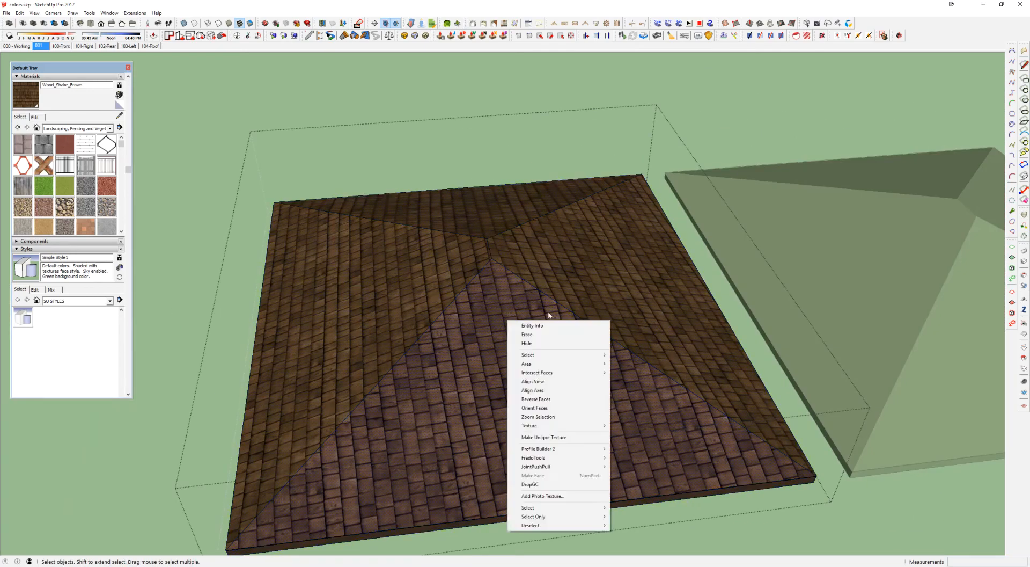
pyautogui.moveTo(531, 426)
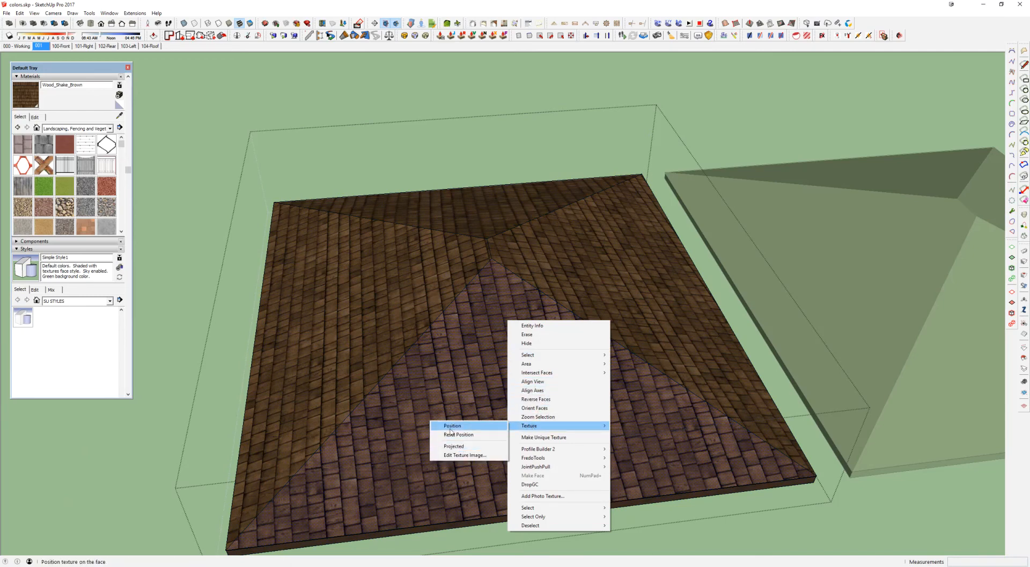
pyautogui.click(460, 434)
# Paint Wood_Shake_Brown onto the remaining slopes of the roof and close the group
pyautogui.scroll(-2, 567, 392)
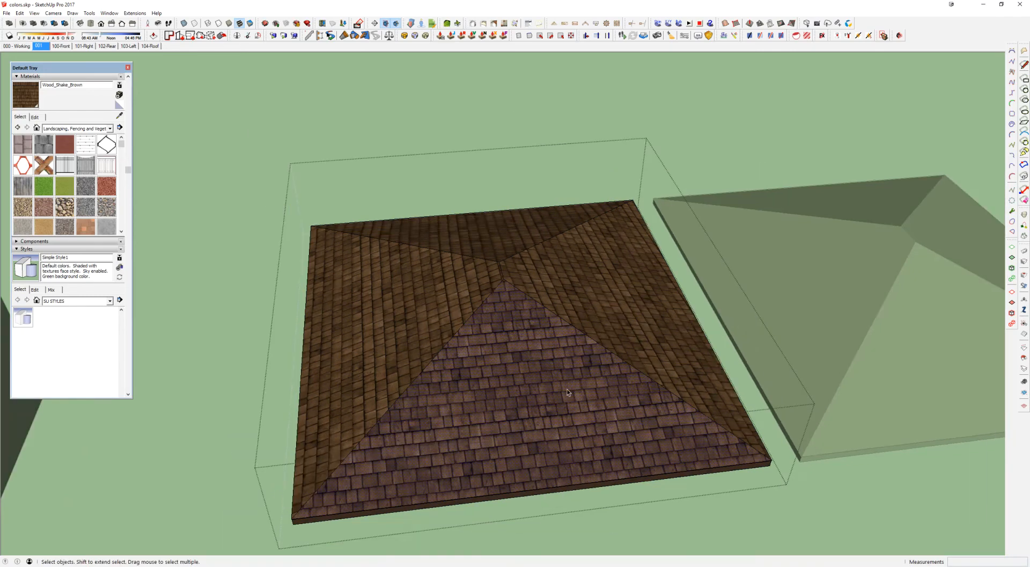
pyautogui.press('b')
pyautogui.click(441, 301)
pyautogui.scroll(-2, 492, 317)
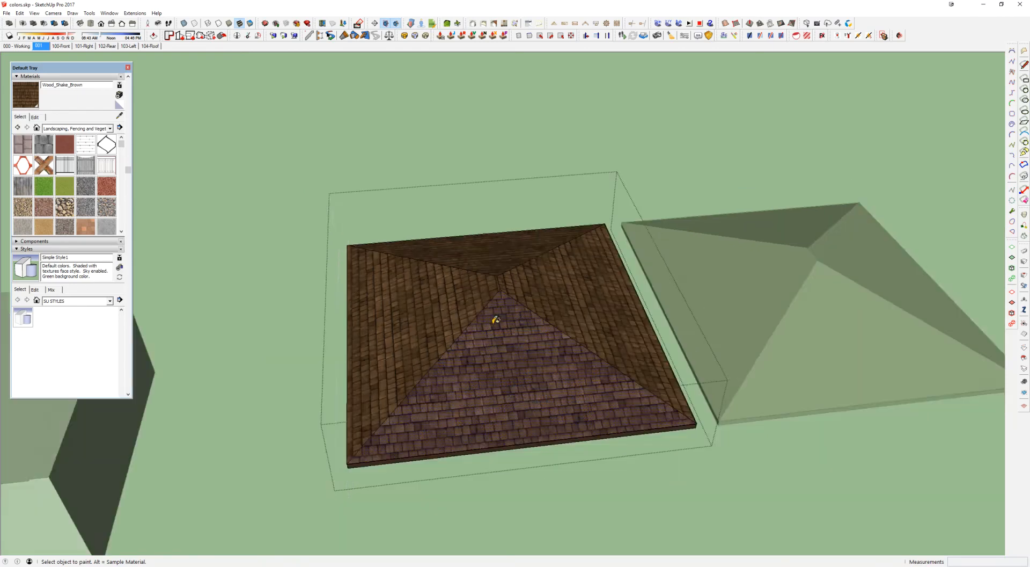
pyautogui.moveTo(494, 320); pyautogui.dragTo(498, 317, button='middle')
pyautogui.press('space')
pyautogui.press('Escape')
pyautogui.scroll(-3, 498, 317)
pyautogui.scroll(-3, 495, 330)
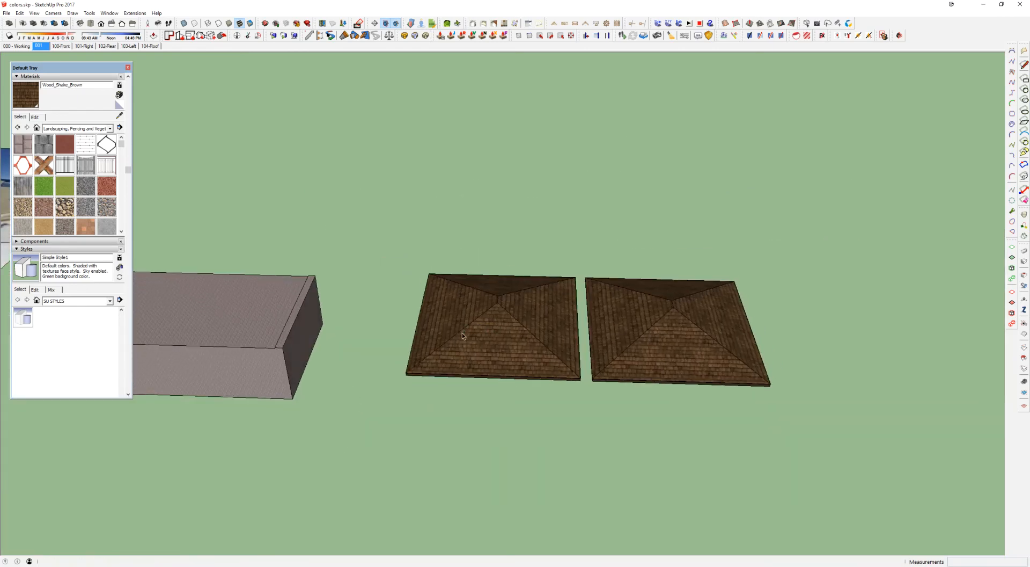
pyautogui.moveTo(446, 324); pyautogui.dragTo(666, 251, button='middle')
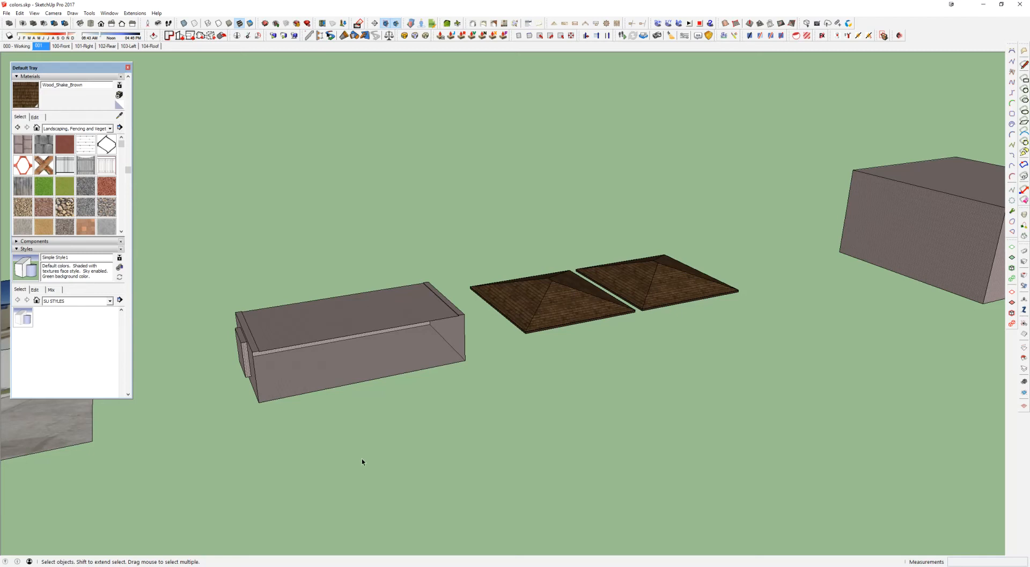
pyautogui.moveTo(325, 423); pyautogui.dragTo(478, 517)
# Switch to Photoshop and close Achillea - yarrow dark red.png and WoodFloorRedOak.jpg without saving changes
pyautogui.moveTo(216, 564)
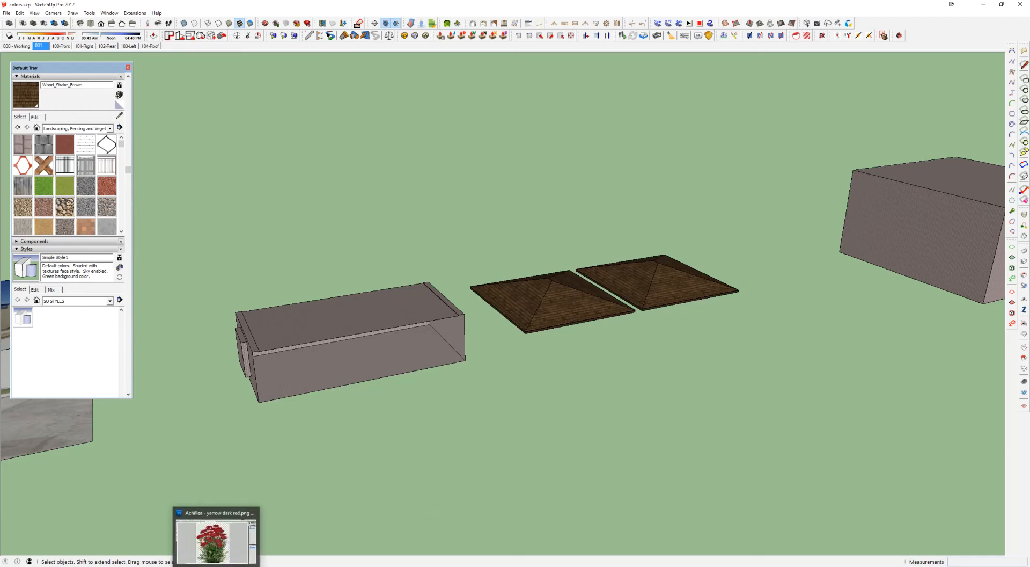
pyautogui.click(216, 534)
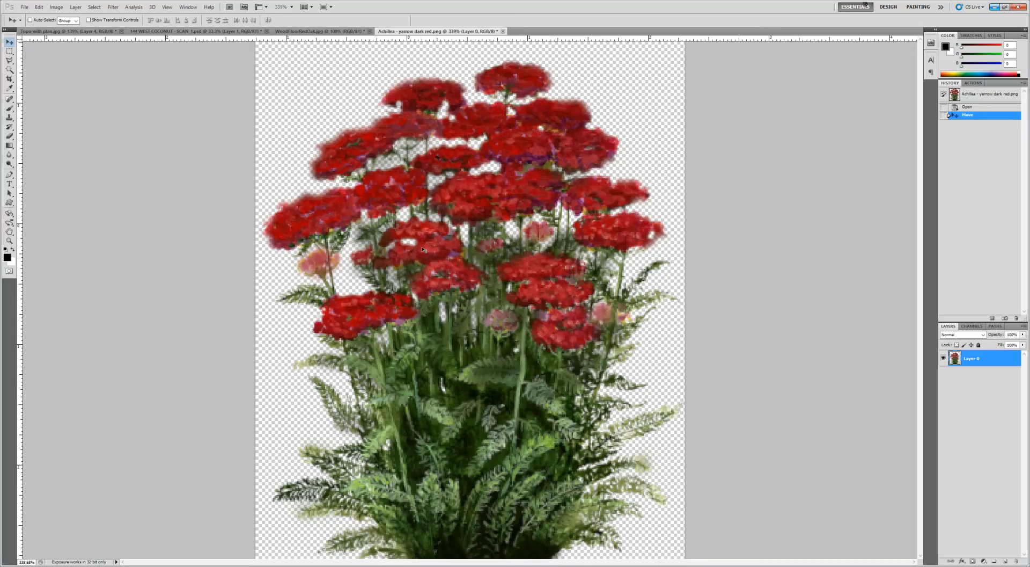
pyautogui.click(503, 31)
pyautogui.click(517, 212)
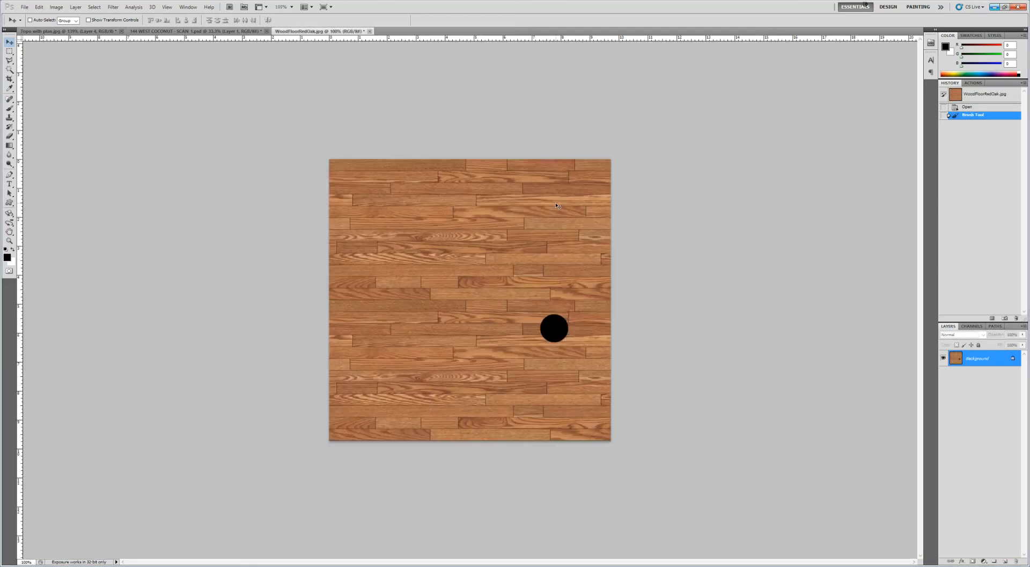
pyautogui.click(369, 31)
pyautogui.click(514, 216)
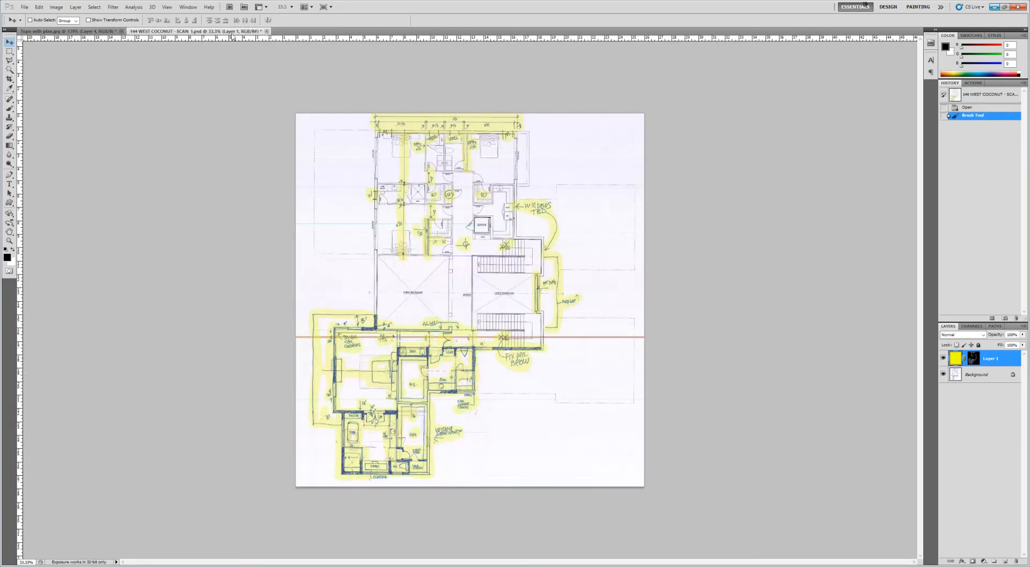
# Close the two remaining documents, the highlighted floor plan scan and Topo with plan.jpg
pyautogui.click(266, 31)
pyautogui.click(484, 214)
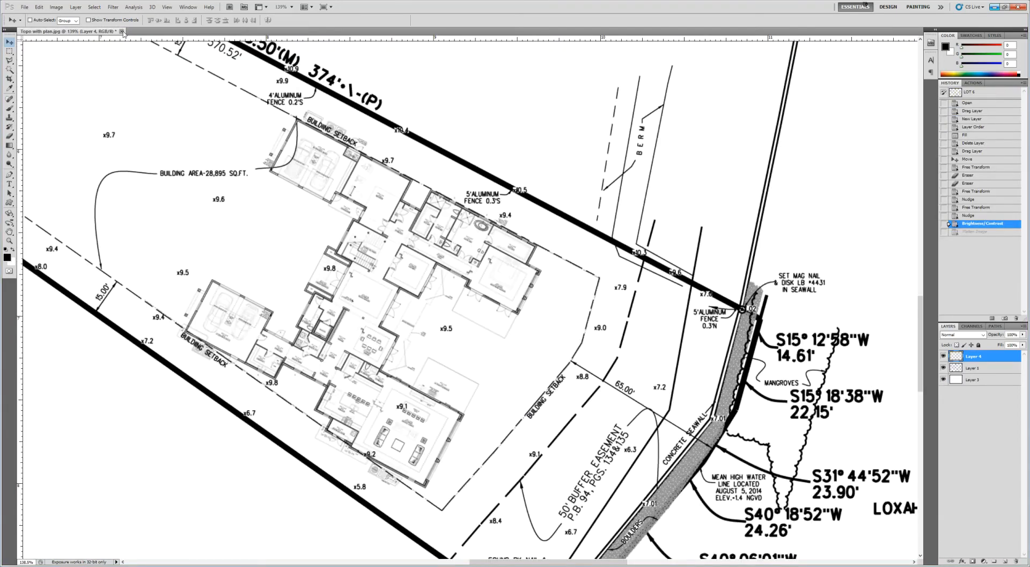
pyautogui.click(122, 31)
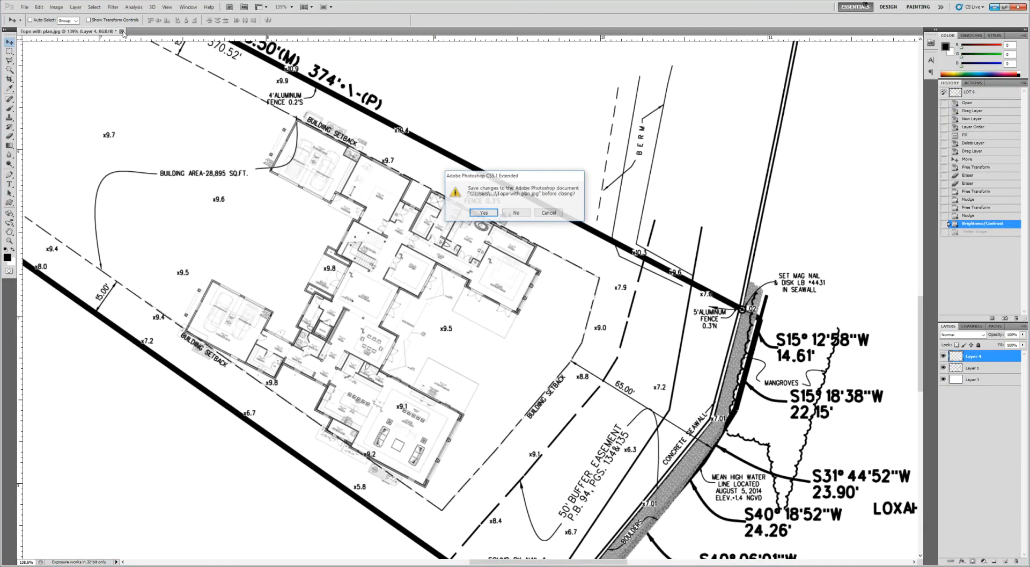
pyautogui.click(507, 212)
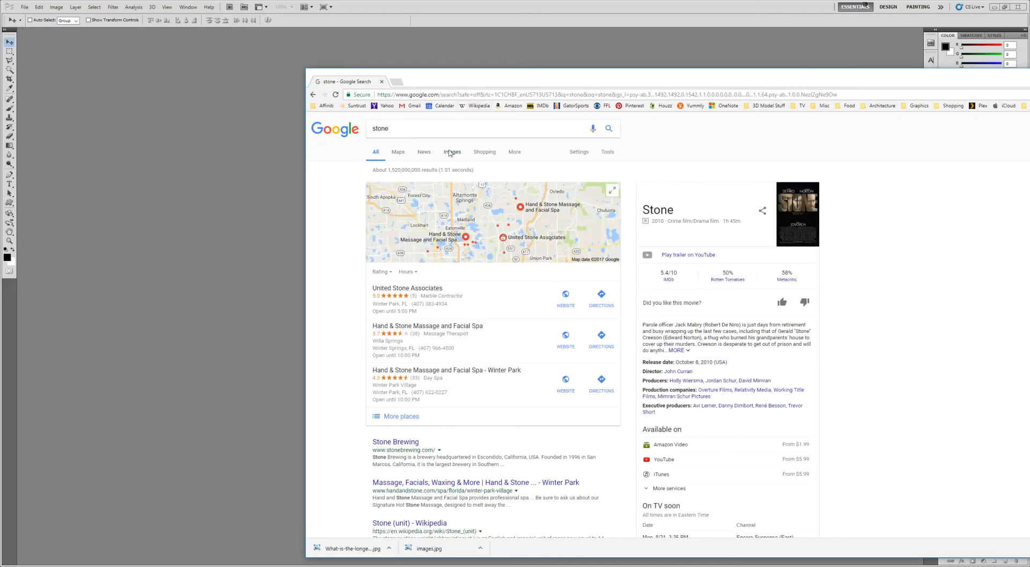
# From the Google image results for stone, save the grey Eldorado Stone stacked-stone picture to the Desktop as a JPEG and minimize the browser
pyautogui.click(451, 153)
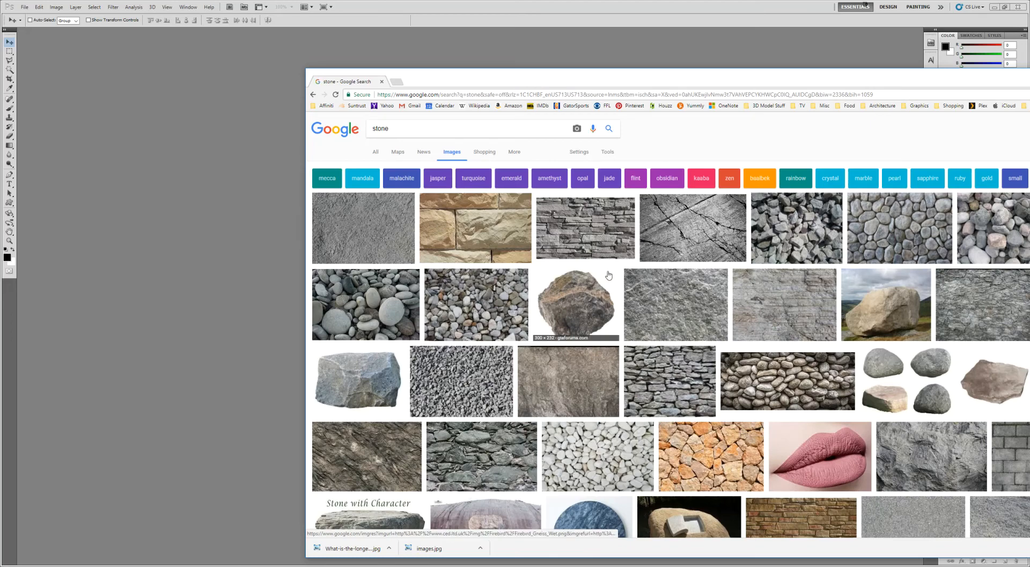
pyautogui.click(577, 212)
pyautogui.rightClick(599, 347)
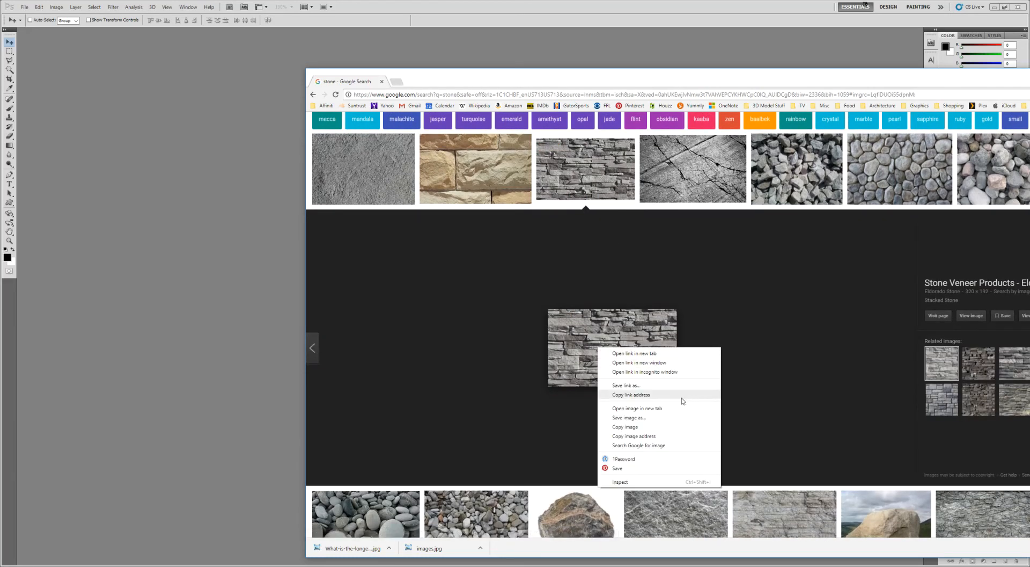
pyautogui.click(637, 419)
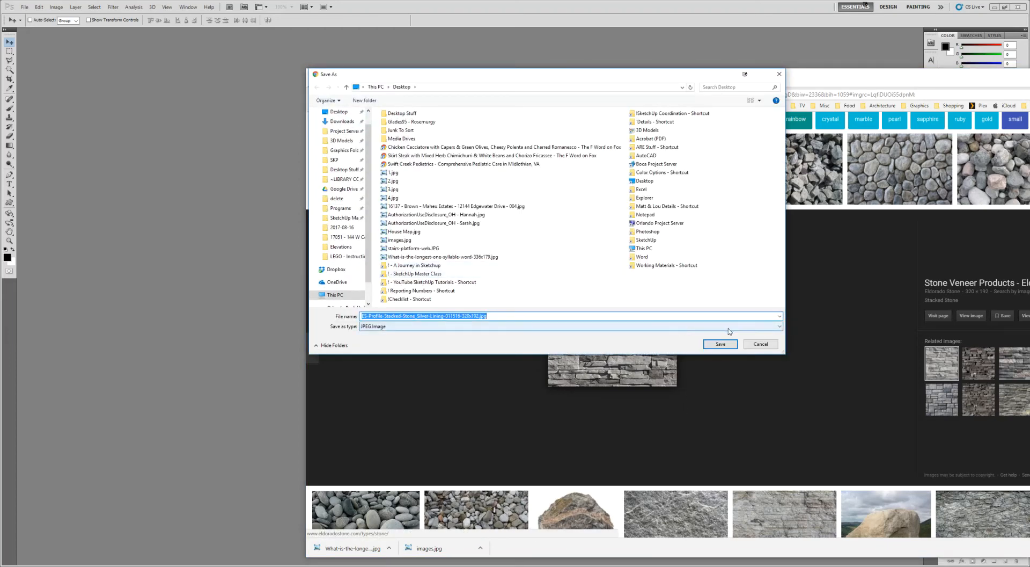
pyautogui.click(721, 344)
pyautogui.moveTo(866, 83); pyautogui.dragTo(630, 77)
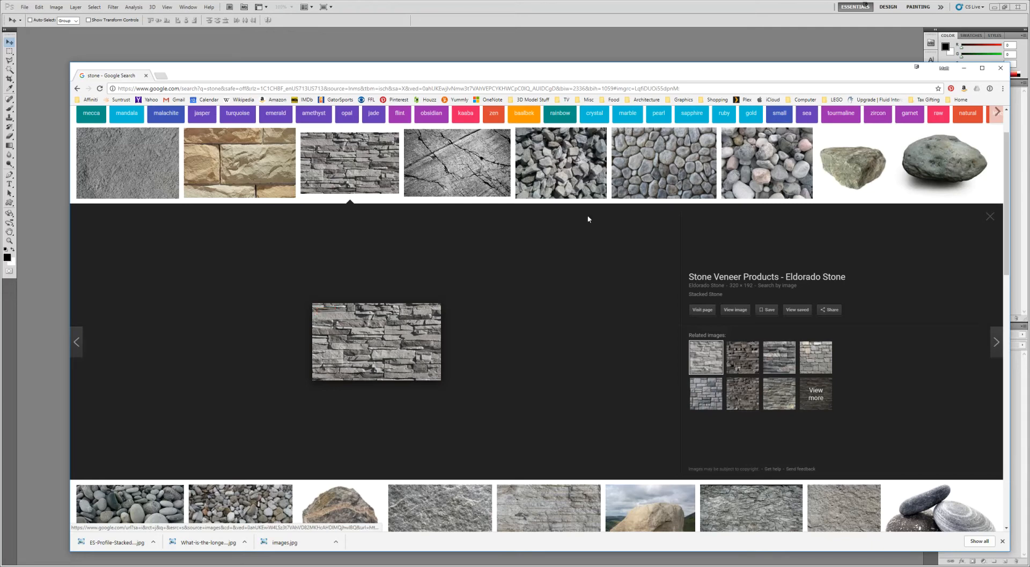
pyautogui.click(964, 68)
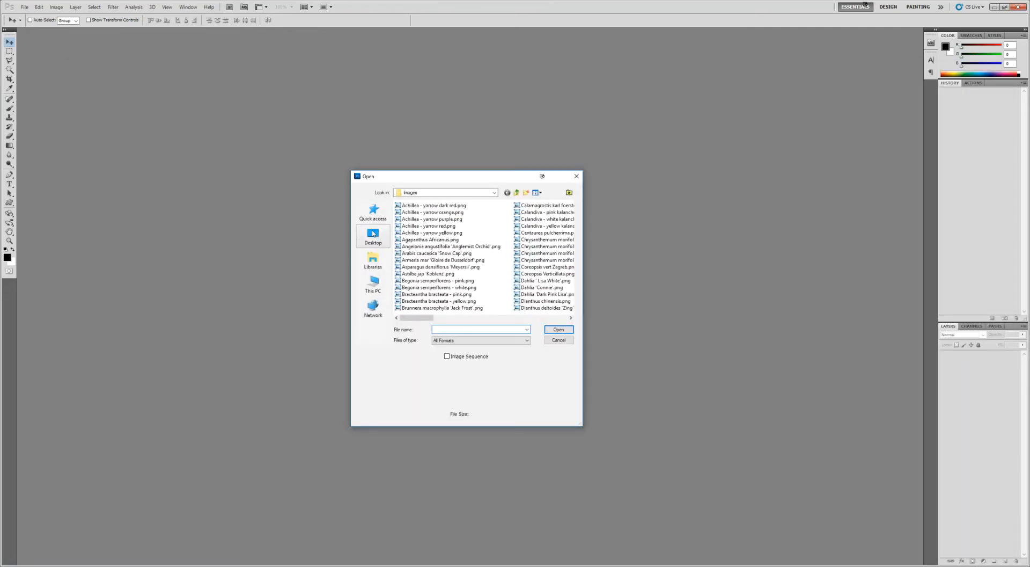
# Open ES-Profile-Stacked-Stone_Silver-Lining-011516-320x192.jpg from the Desktop in Photoshop
pyautogui.scroll(-5, 443, 260)
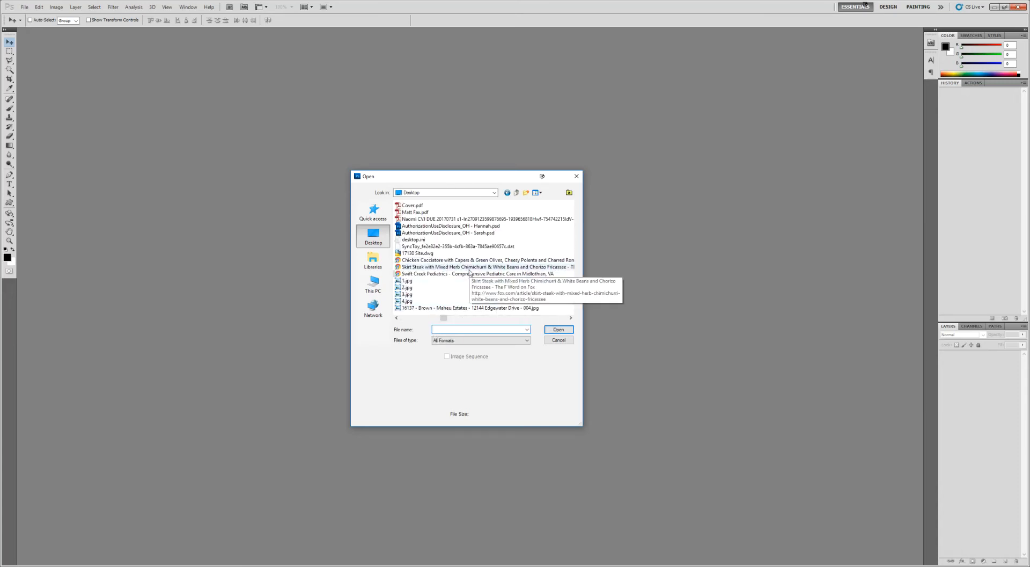
pyautogui.scroll(-3, 469, 272)
pyautogui.scroll(-3, 469, 272)
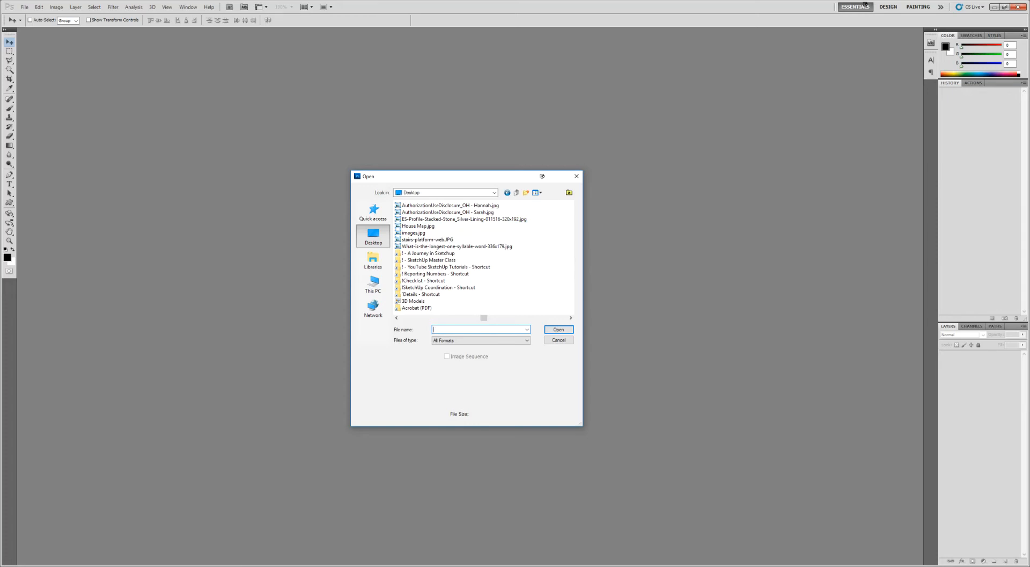
pyautogui.hotkey('alt', 'Tab')
pyautogui.click(964, 68)
pyautogui.scroll(-2, 442, 209)
pyautogui.doubleClick(446, 219)
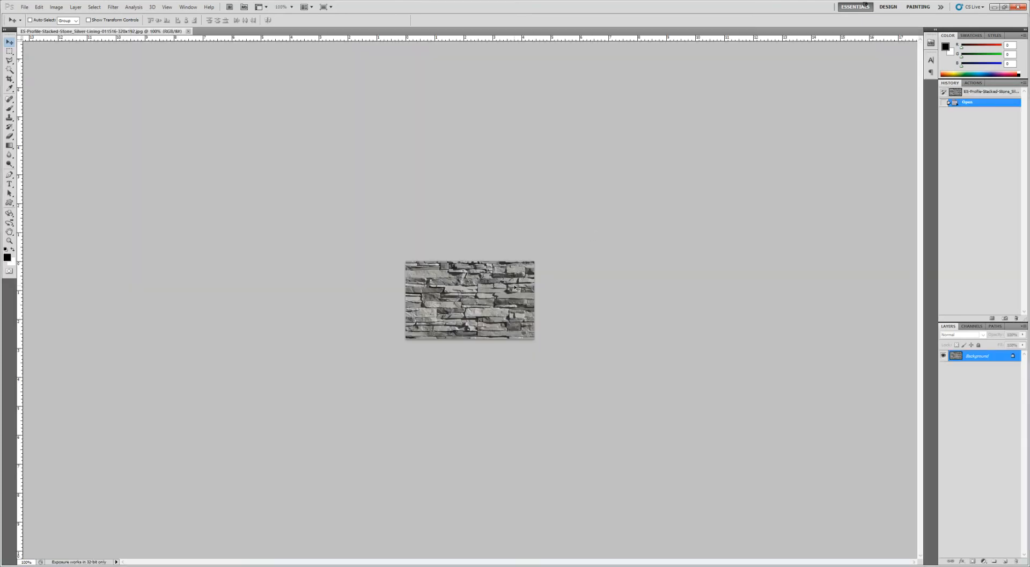
# Fit the stacked-stone image on screen and reduce its display to 400% to view all of its edges
pyautogui.press('z')
pyautogui.hotkey('ctrl', '0')
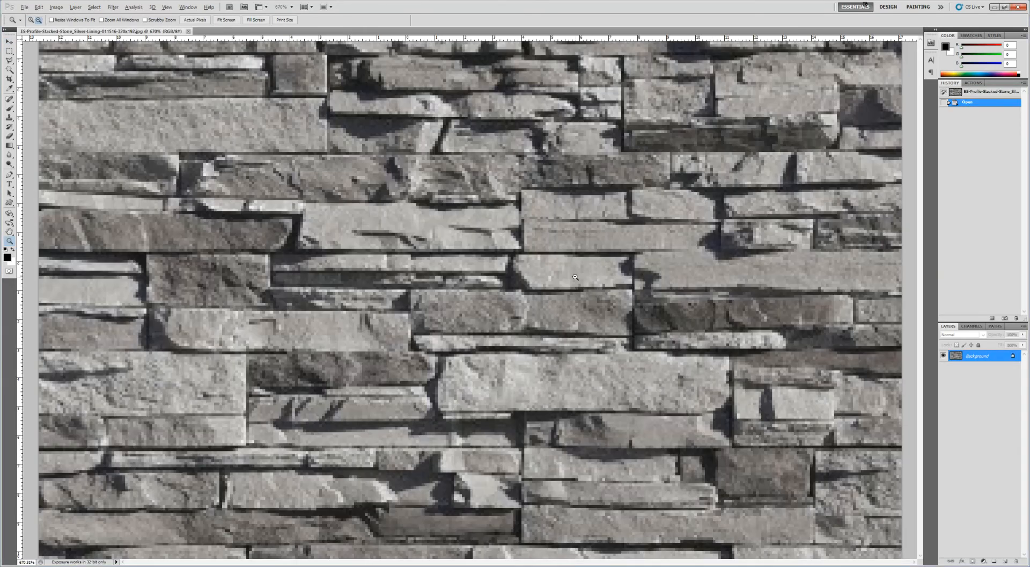
pyautogui.hotkey('ctrl', '-')
pyautogui.hotkey('ctrl', '-')
pyautogui.hotkey('ctrl', '-')
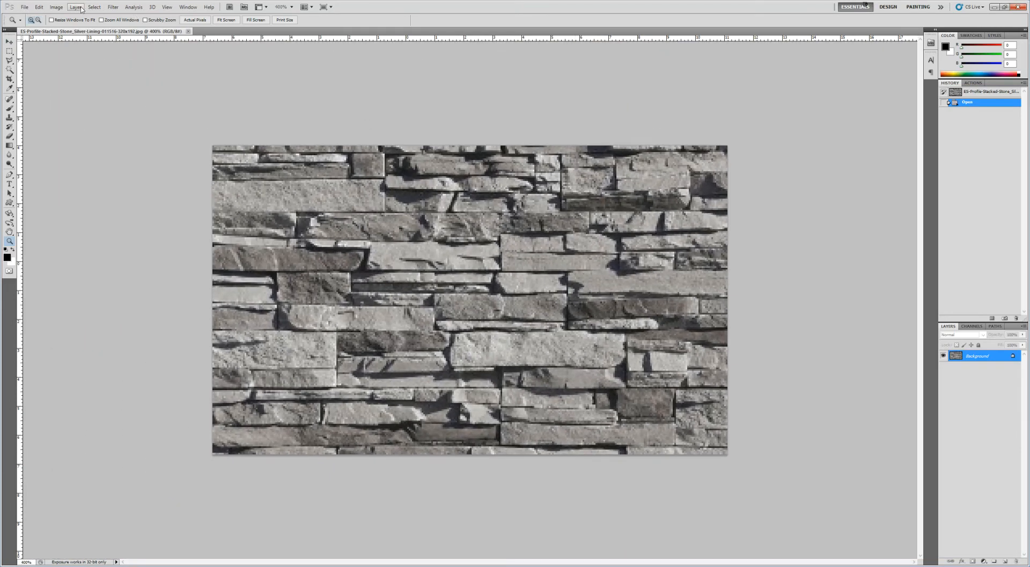
# Check the stacked-stone image's pixel width and height in the Image Size settings without changing them
pyautogui.click(57, 7)
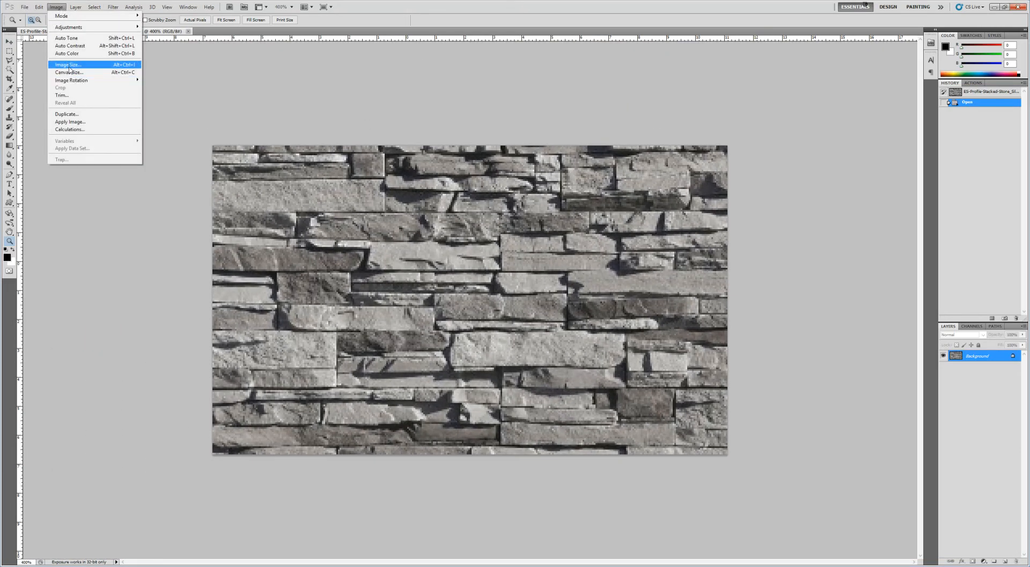
pyautogui.click(69, 65)
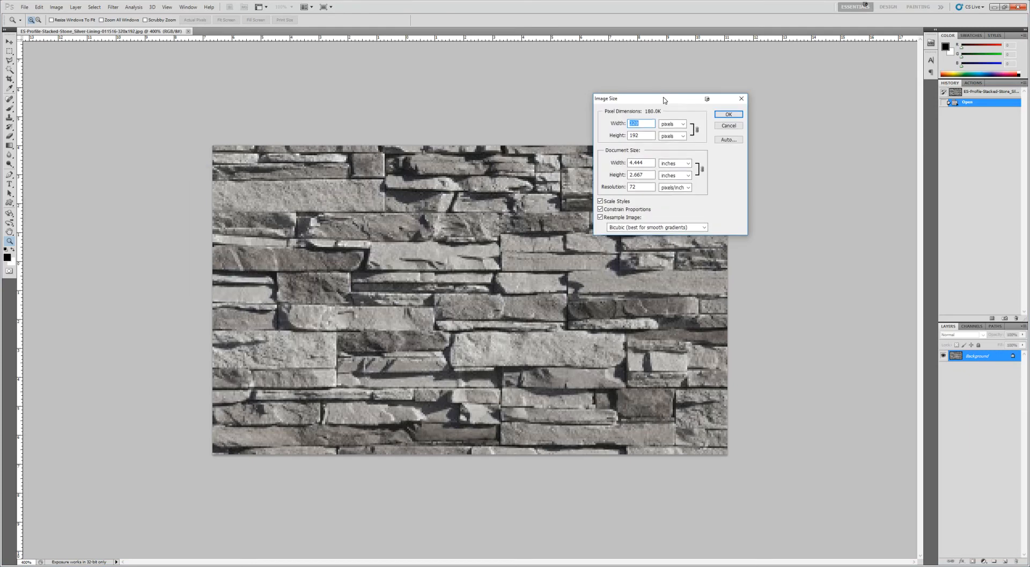
pyautogui.moveTo(665, 104); pyautogui.dragTo(778, 110)
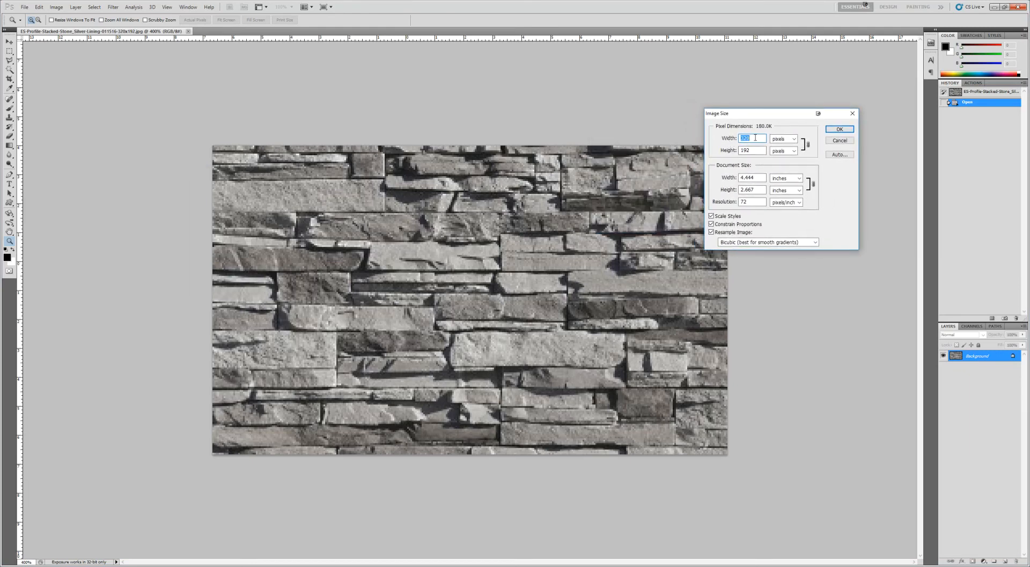
pyautogui.click(751, 139)
pyautogui.doubleClick(752, 150)
pyautogui.doubleClick(752, 150)
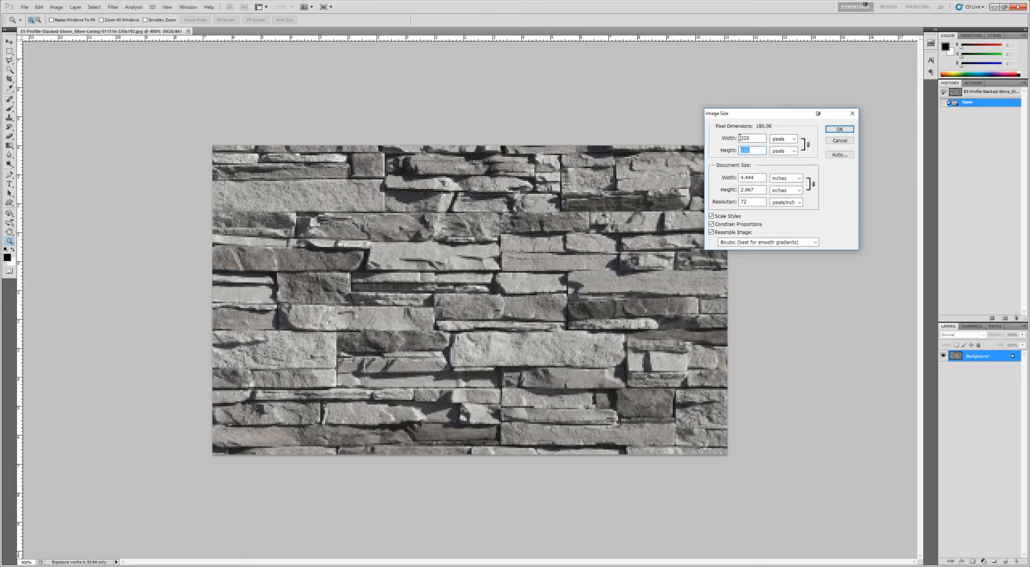
pyautogui.click(841, 140)
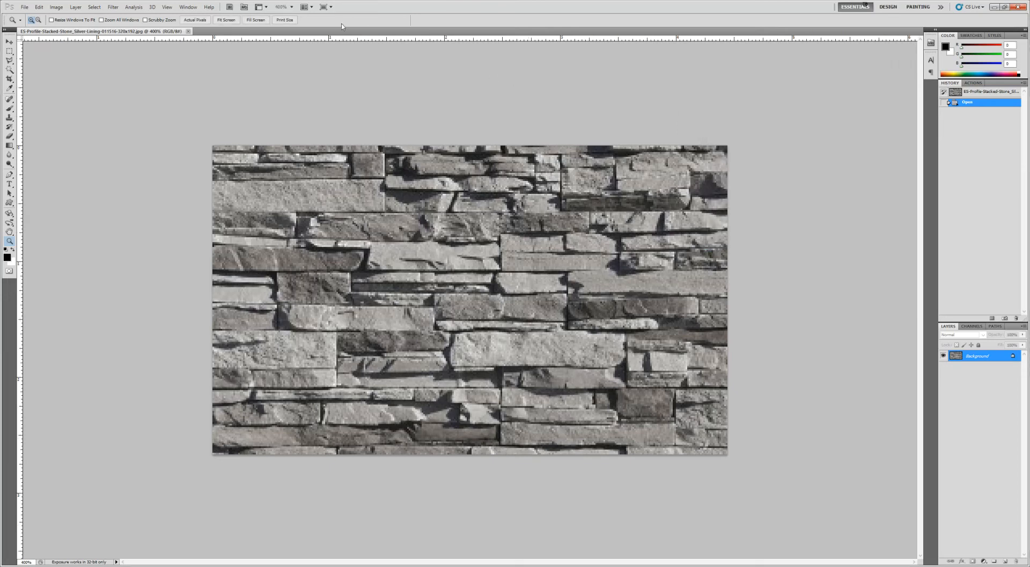
# Apply the Offset filter to the image with 160 pixels right, 86 pixels down and Wrap Around
pyautogui.click(117, 8)
pyautogui.moveTo(138, 168)
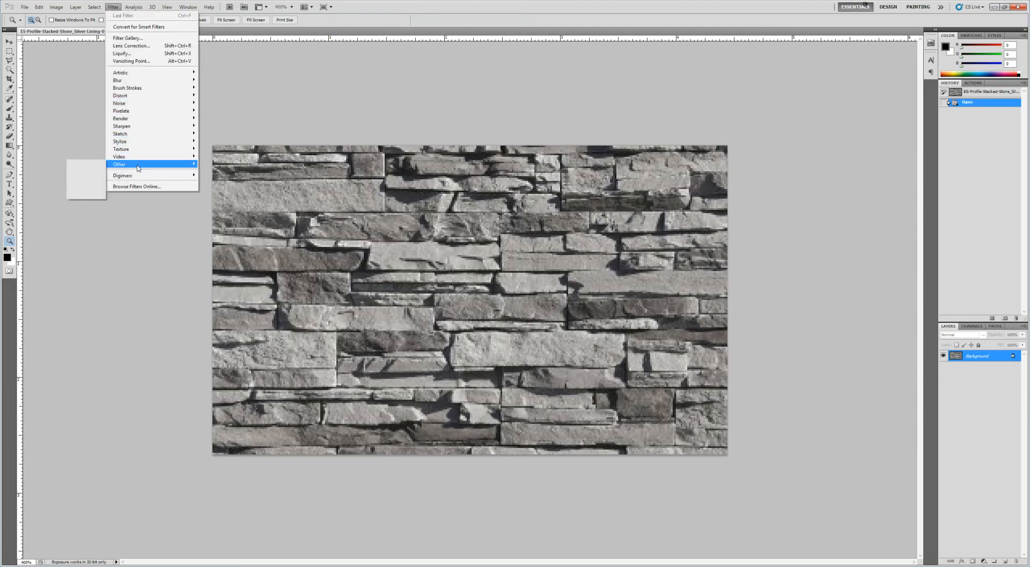
pyautogui.click(92, 196)
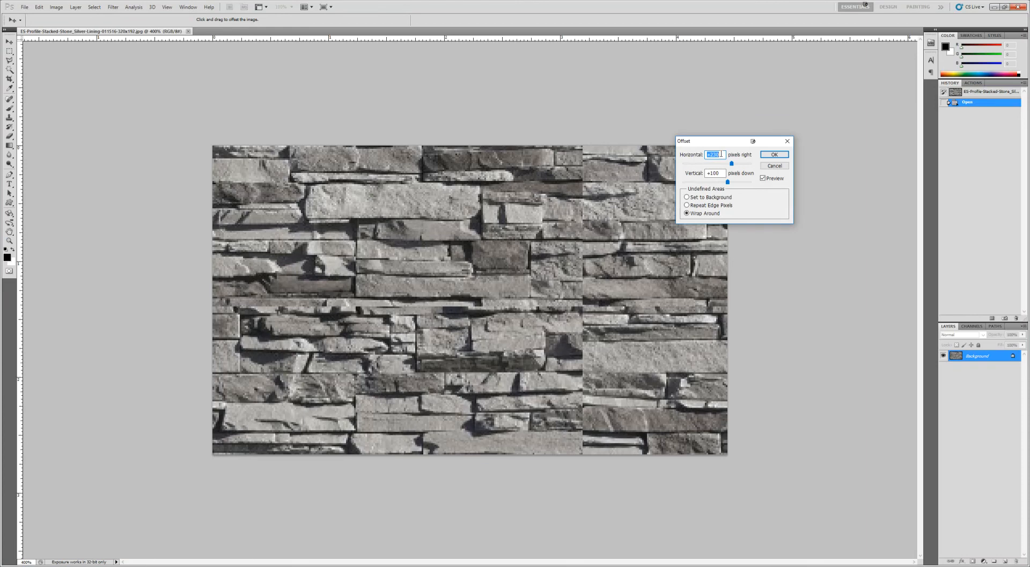
pyautogui.write('160')
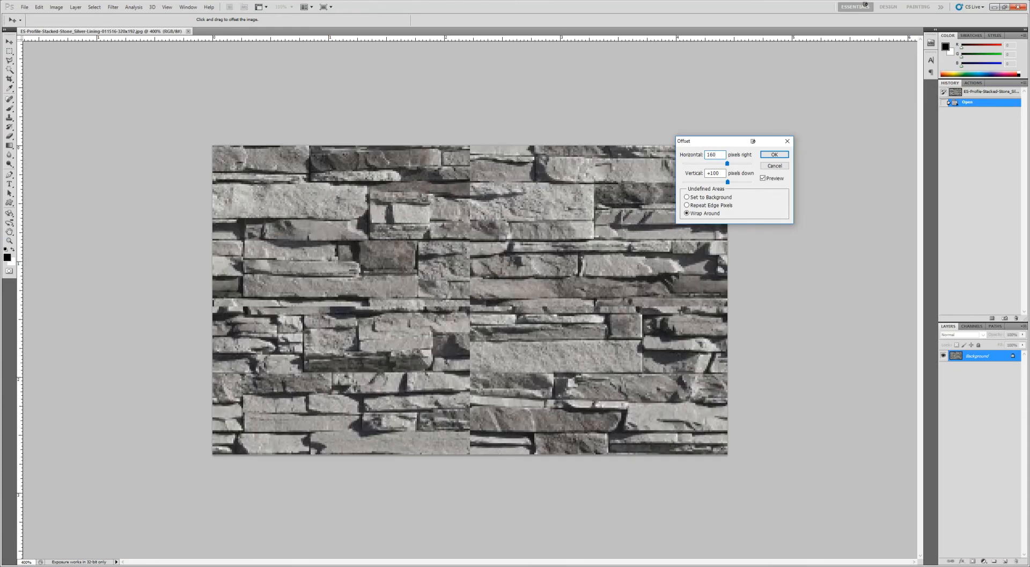
pyautogui.press('Tab')
pyautogui.write('86')
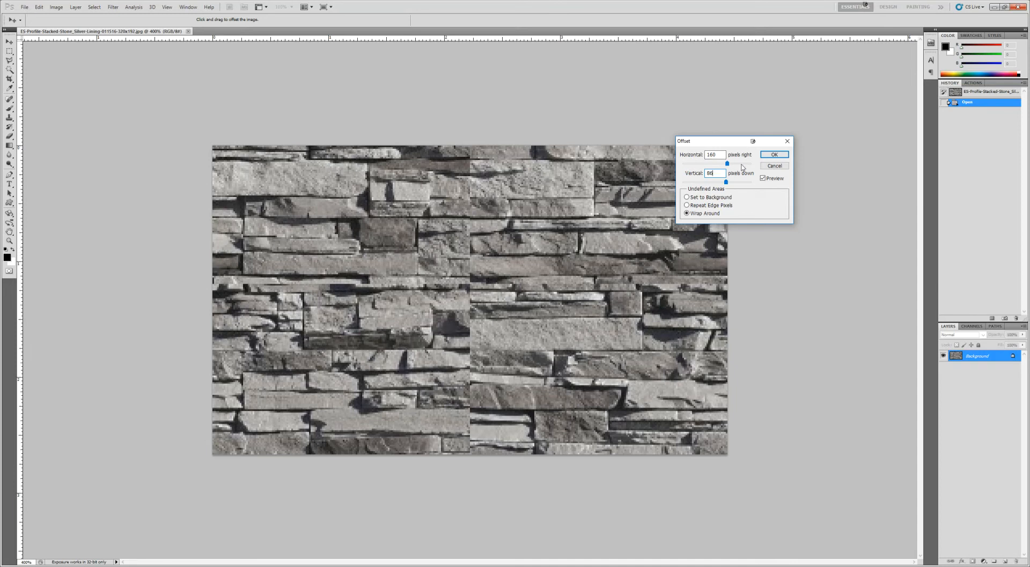
pyautogui.click(774, 155)
pyautogui.press('z')
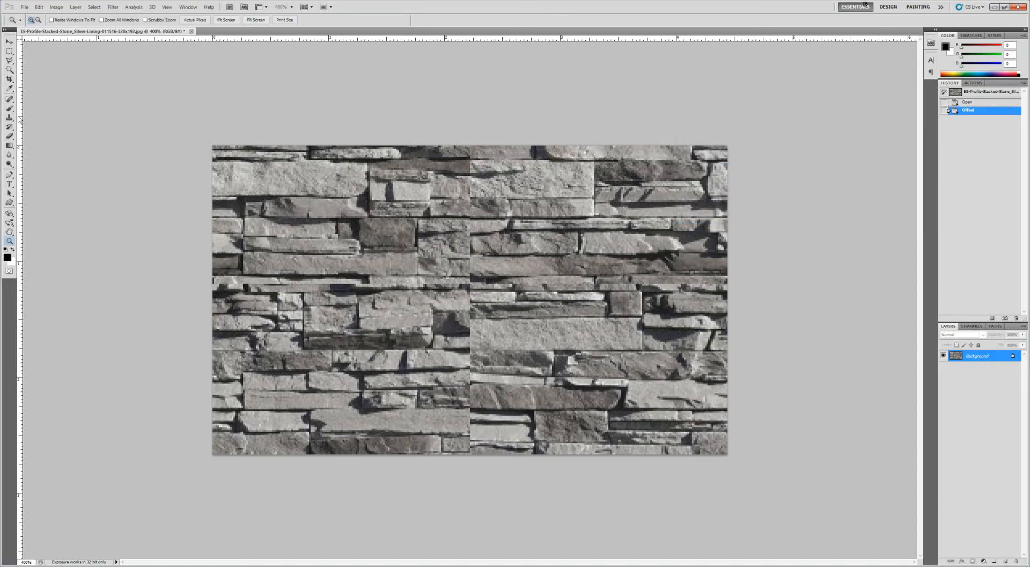
# Mark the image's vertical and horizontal seams with two guides, and revert the history to the Offset state
pyautogui.moveTo(18, 118); pyautogui.dragTo(470, 131)
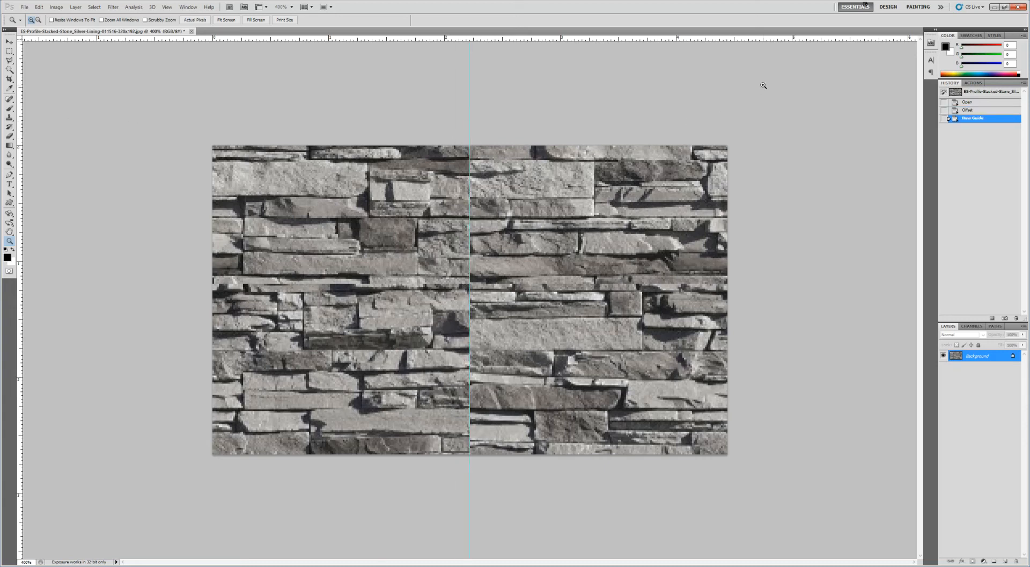
pyautogui.moveTo(756, 38); pyautogui.dragTo(762, 283)
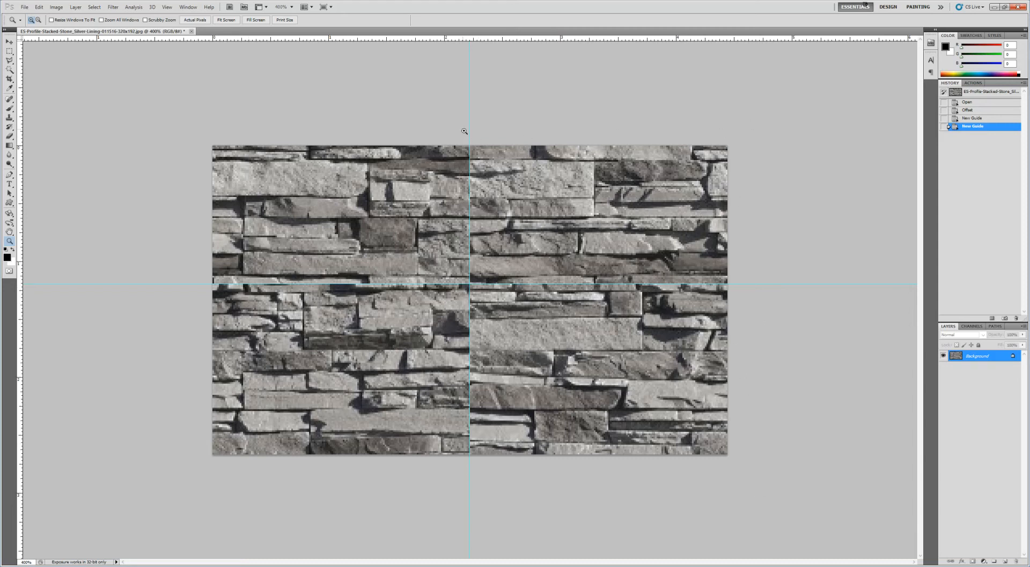
pyautogui.click(968, 110)
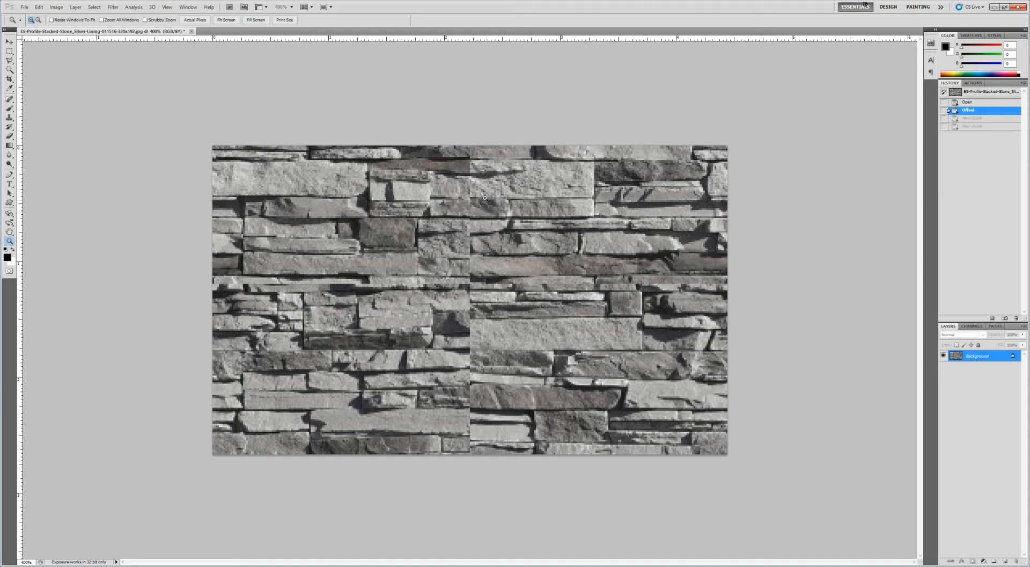
# Cover the vertical seam in the upper half of the image with a smaller Clone Stamp brush, using neighbouring stones
pyautogui.hotkey('ctrl', '0')
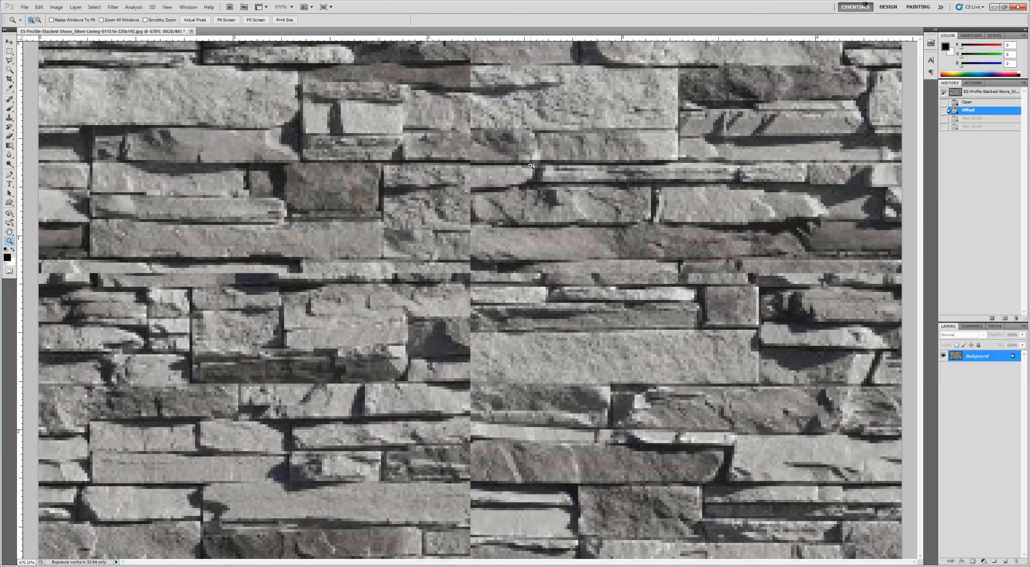
pyautogui.keyDown('alt'); pyautogui.click(512, 139); pyautogui.keyUp('alt')
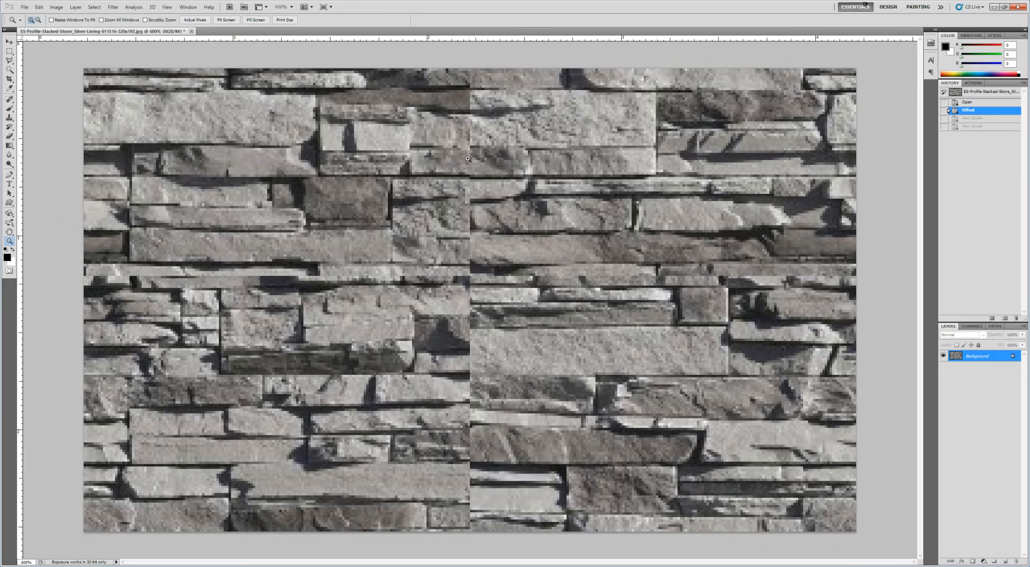
pyautogui.press('s')
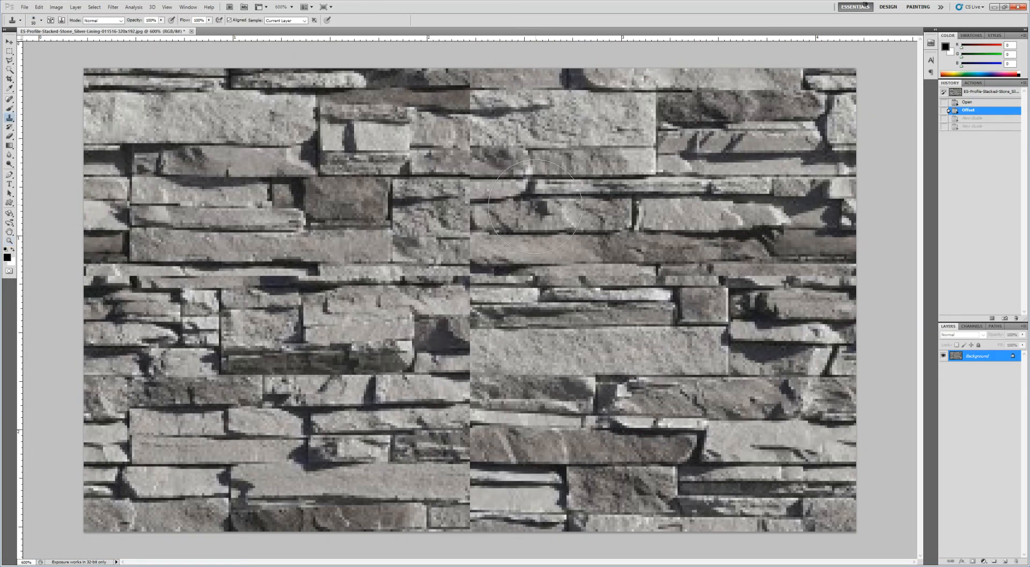
pyautogui.press('[')
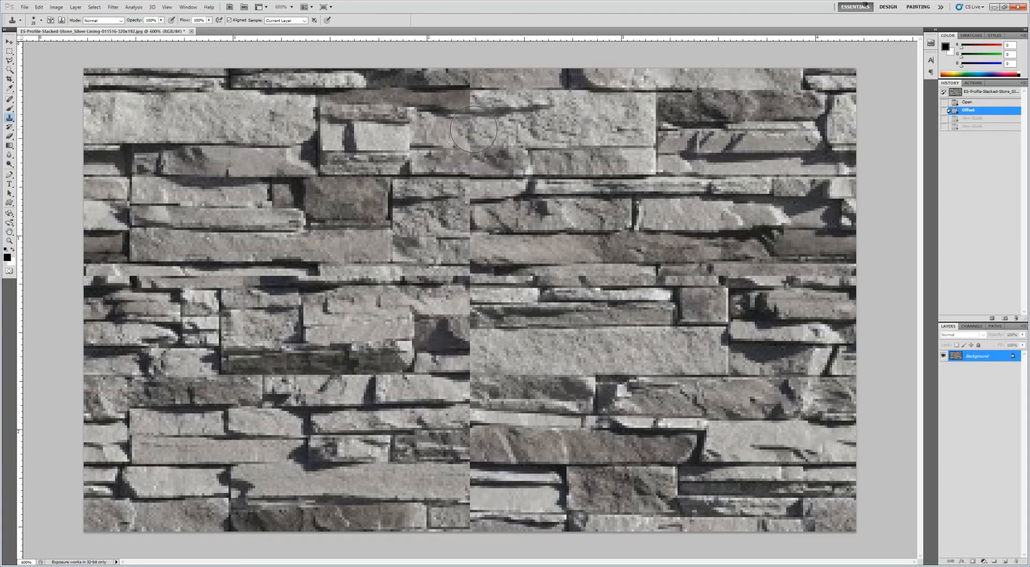
pyautogui.click(475, 126)
pyautogui.moveTo(473, 106); pyautogui.dragTo(474, 98)
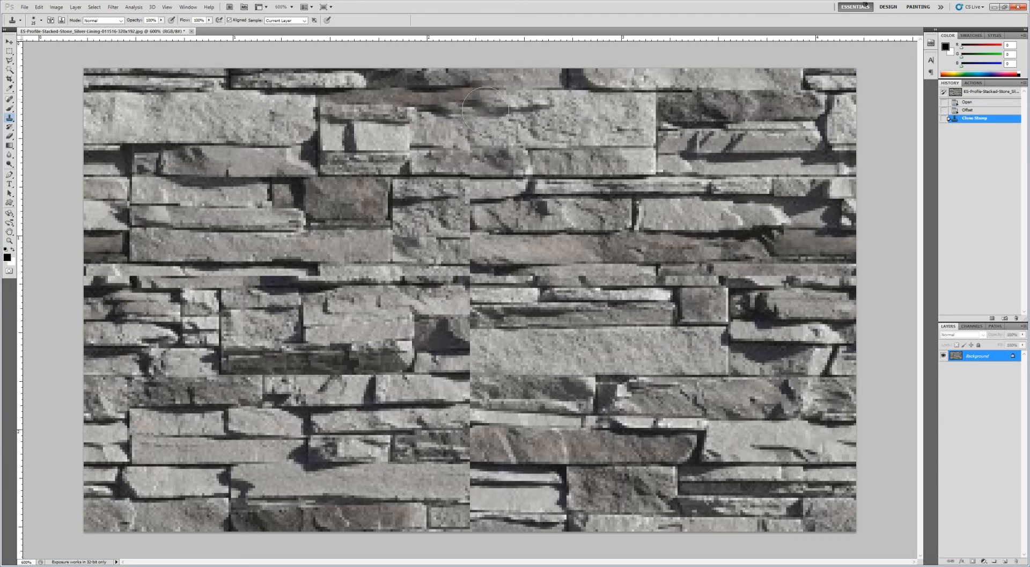
pyautogui.click(518, 158)
pyautogui.click(471, 165)
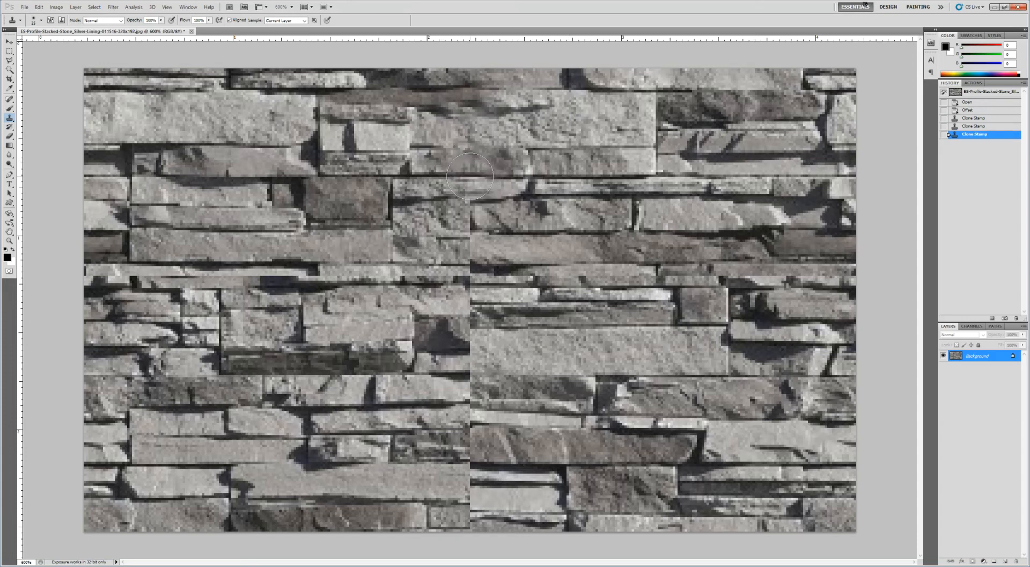
pyautogui.click(470, 176)
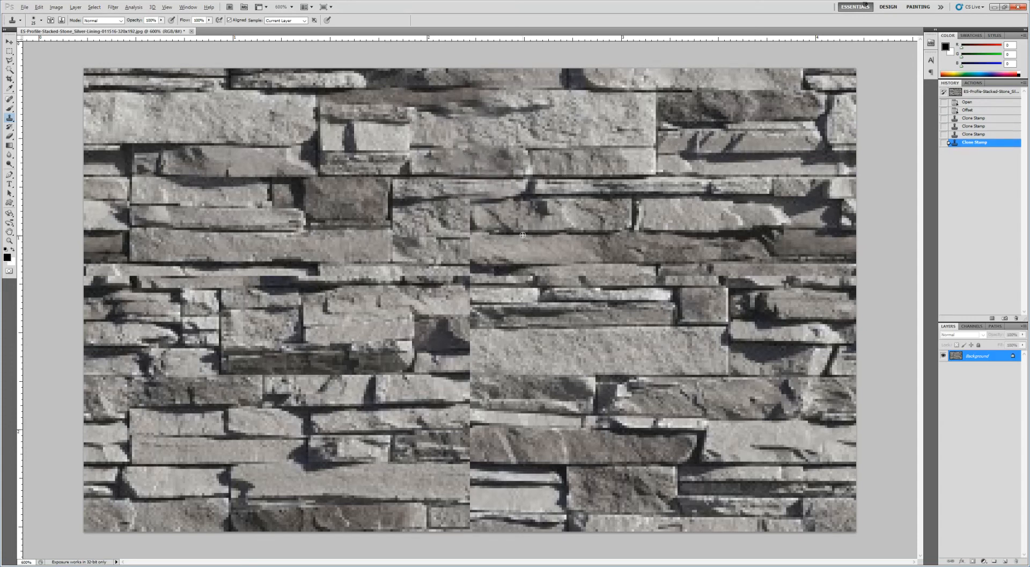
pyautogui.moveTo(465, 243)
pyautogui.mouseDown()
pyautogui.moveTo(470, 252)
pyautogui.moveTo(459, 245)
pyautogui.moveTo(472, 194)
pyautogui.mouseUp()
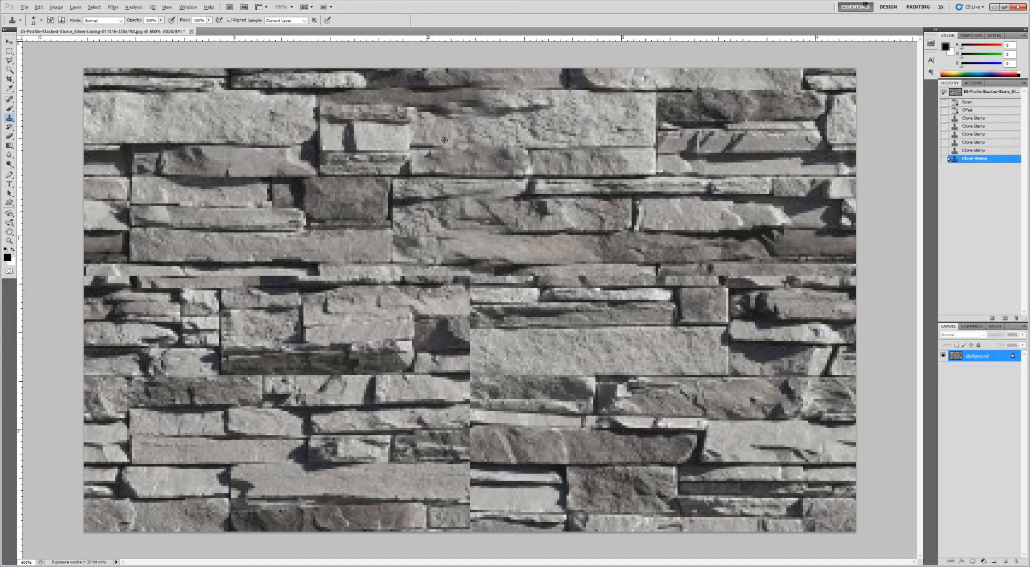
pyautogui.moveTo(474, 129); pyautogui.dragTo(513, 144)
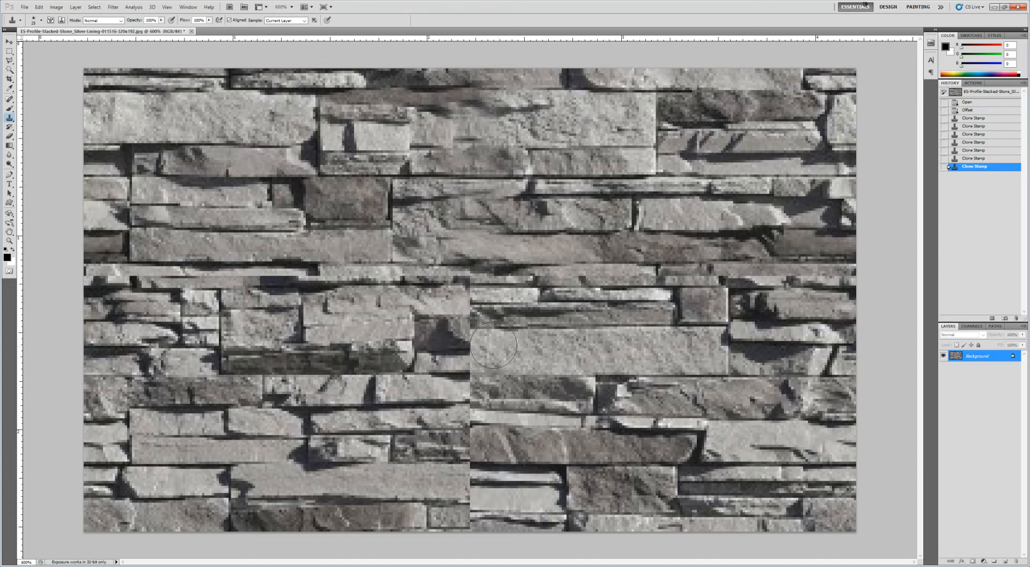
# Clone the stones with the dark lower strip over the area just right of the vertical seam below the image's middle
pyautogui.keyDown('alt'); pyautogui.click(432, 336); pyautogui.keyUp('alt')
pyautogui.moveTo(342, 365); pyautogui.dragTo(387, 374)
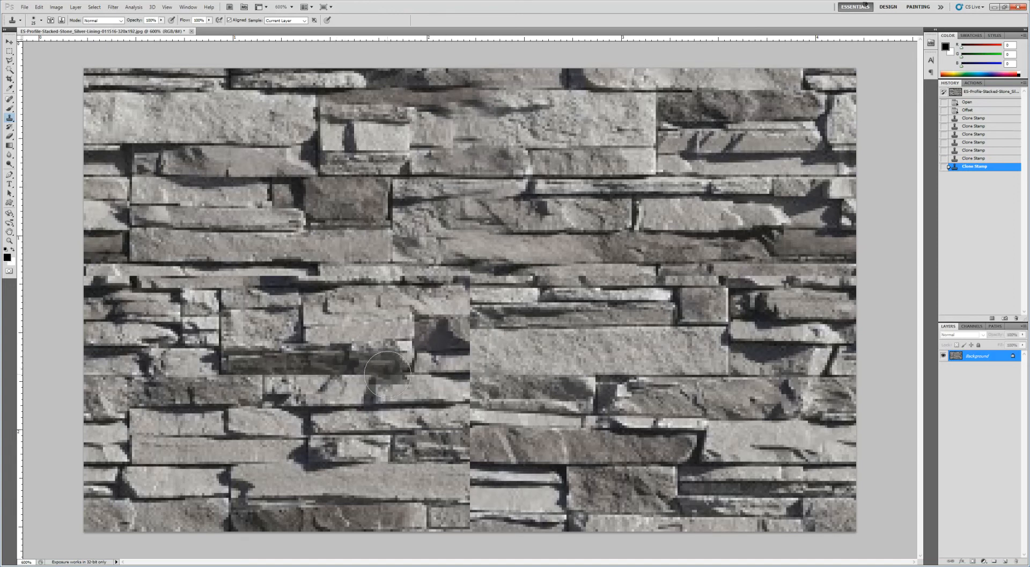
pyautogui.keyDown('alt'); pyautogui.click(220, 374); pyautogui.keyUp('alt')
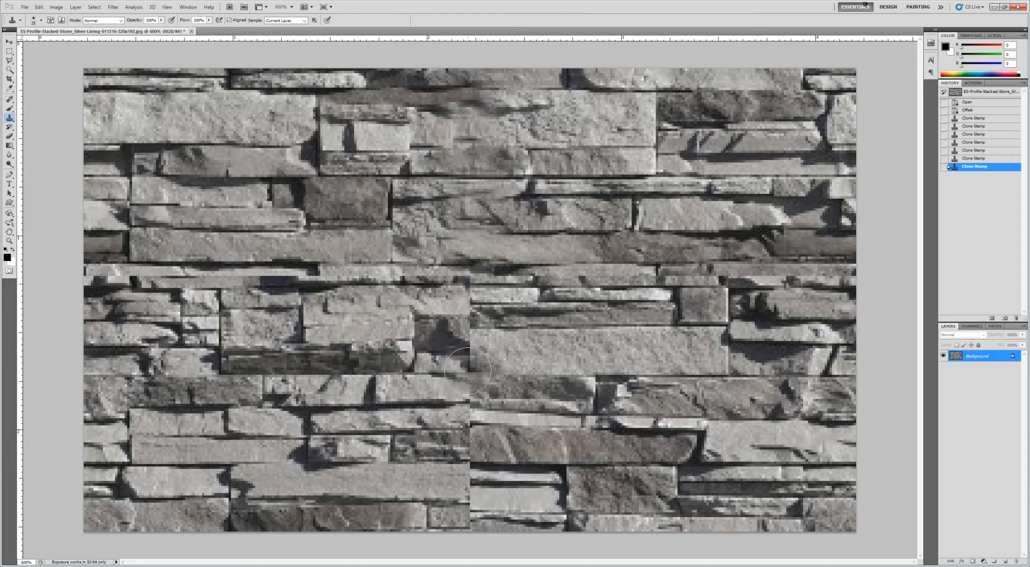
pyautogui.moveTo(468, 360); pyautogui.dragTo(603, 359)
pyautogui.click(471, 346)
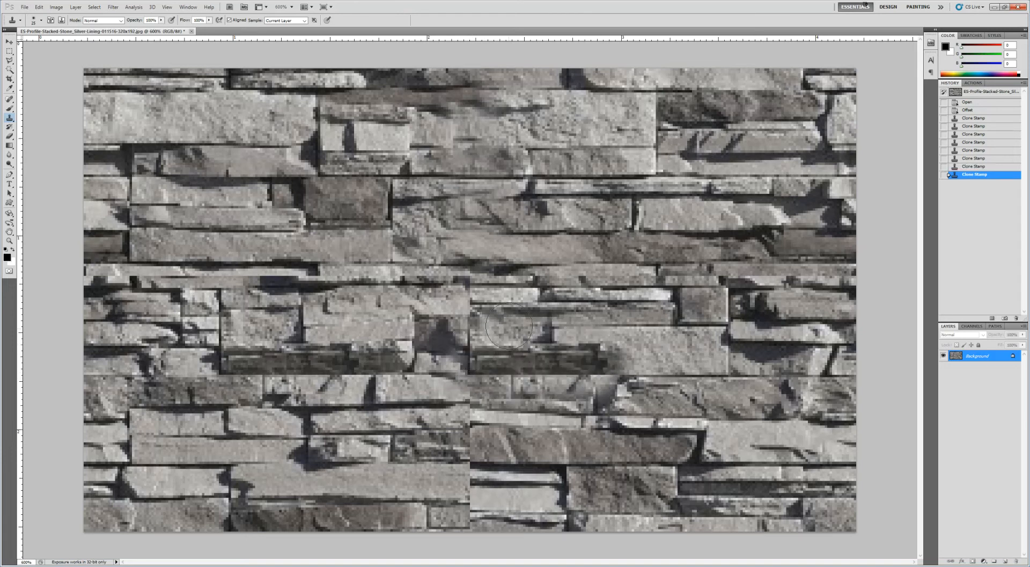
# Clone stone texture along the horizontal seam across the image and over the remaining vertical seam in the lower half
pyautogui.keyDown('alt'); pyautogui.click(502, 299); pyautogui.keyUp('alt')
pyautogui.moveTo(494, 289); pyautogui.dragTo(466, 264)
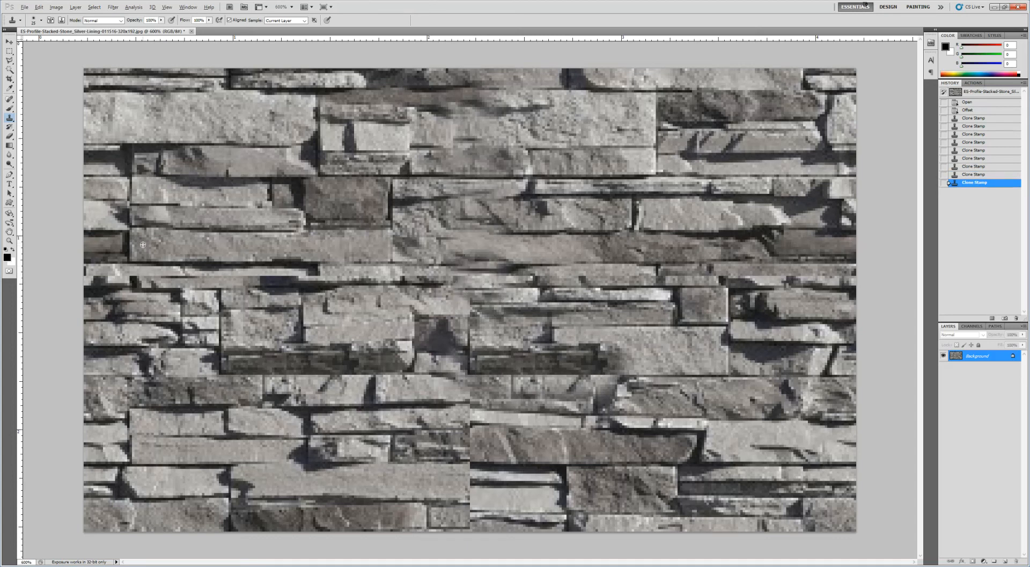
pyautogui.moveTo(104, 260); pyautogui.dragTo(796, 263)
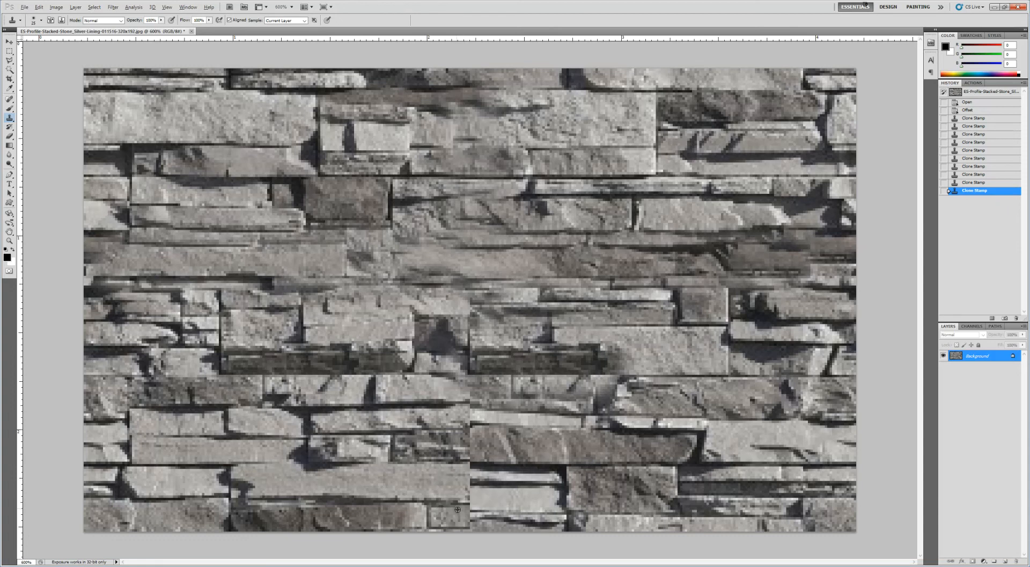
pyautogui.moveTo(470, 501)
pyautogui.mouseDown()
pyautogui.moveTo(466, 303)
pyautogui.moveTo(460, 387)
pyautogui.moveTo(439, 442)
pyautogui.mouseUp()
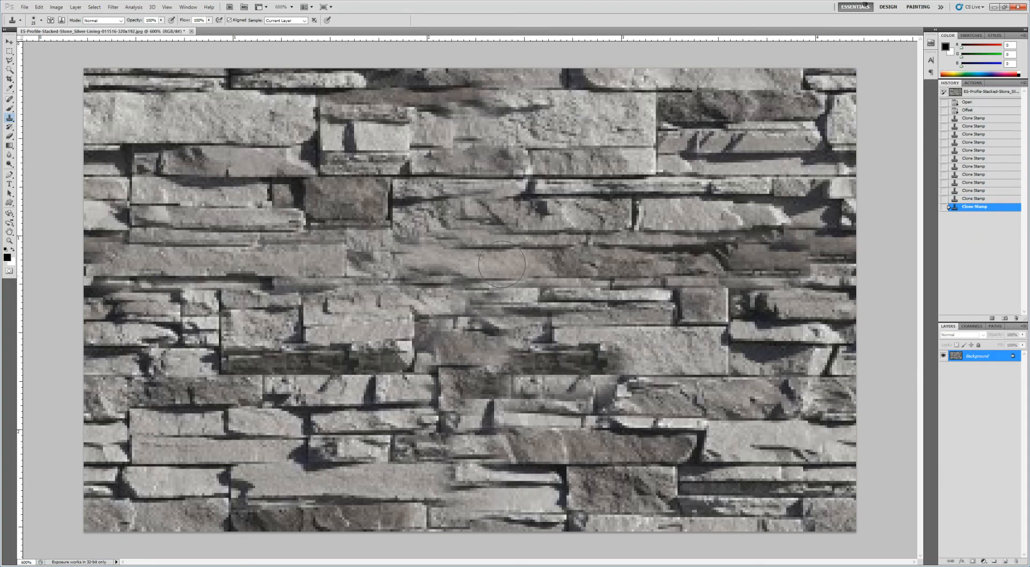
# Save the retouched stone image over its JPEG file with the offered JPEG options and switch to SketchUp
pyautogui.hotkey('ctrl', 's')
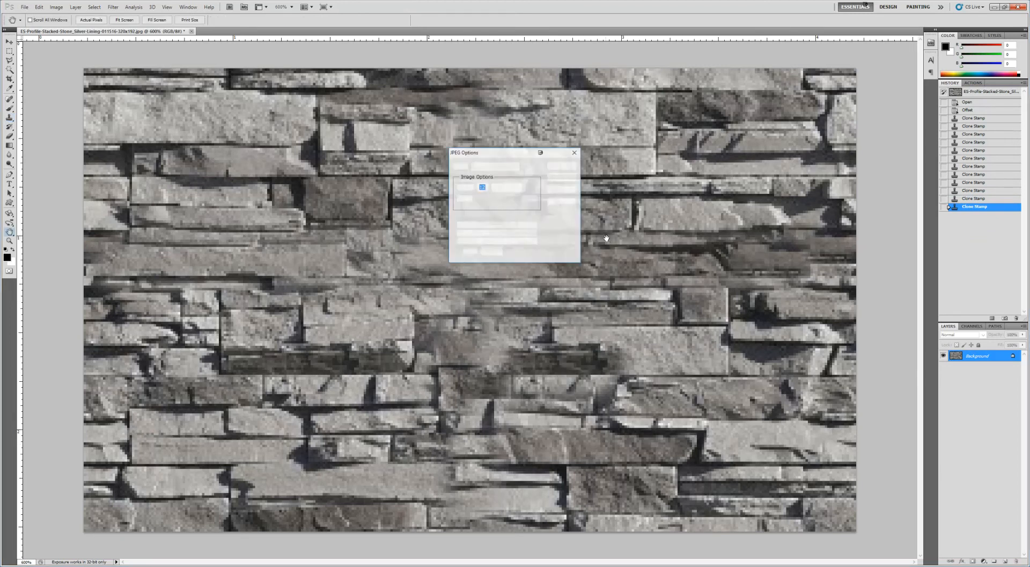
pyautogui.click(562, 167)
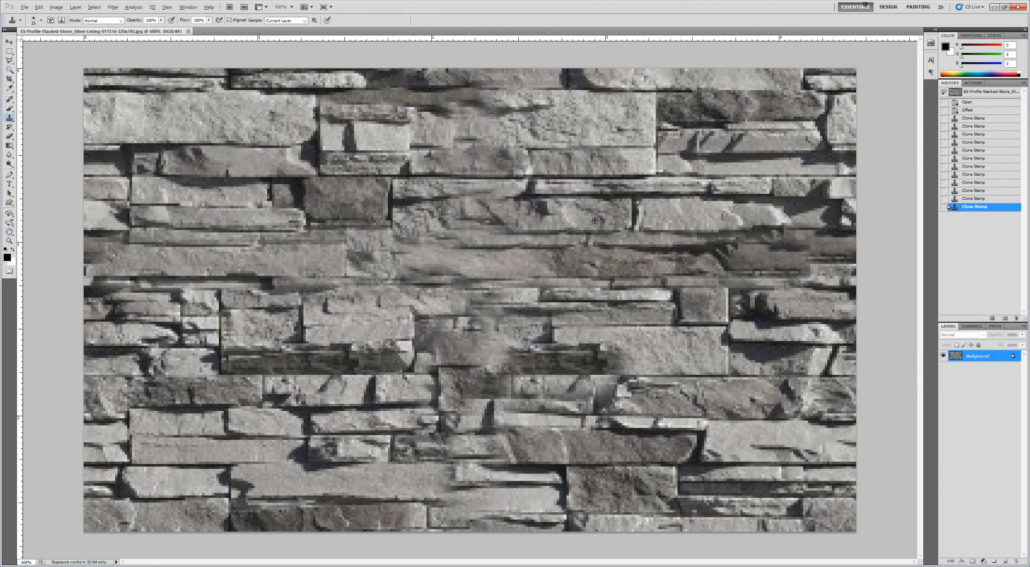
pyautogui.hotkey('alt', 'Tab')
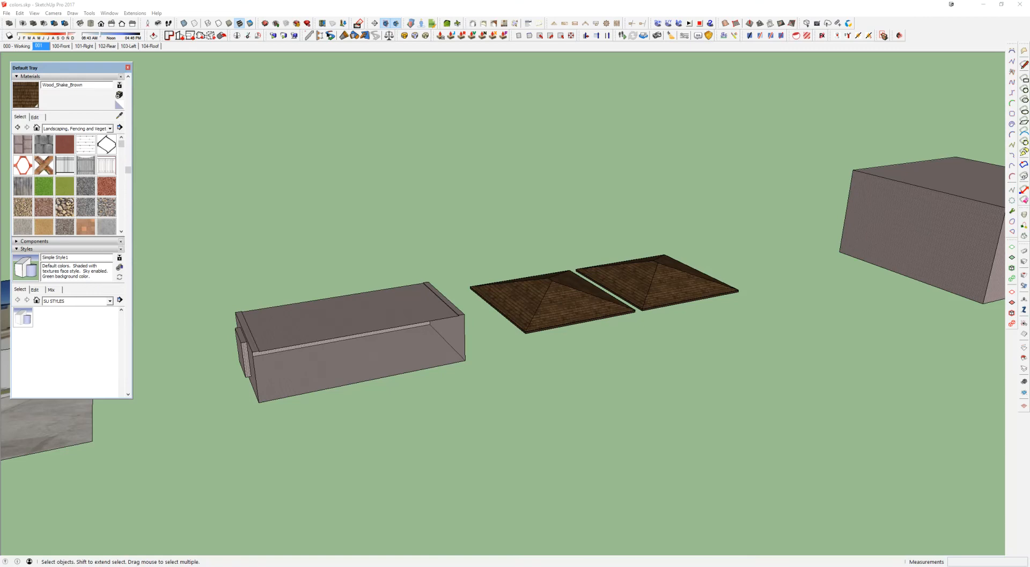
# Place the retouched stacked-stone image on the ground in front of the two shingle roofs
pyautogui.click(594, 420)
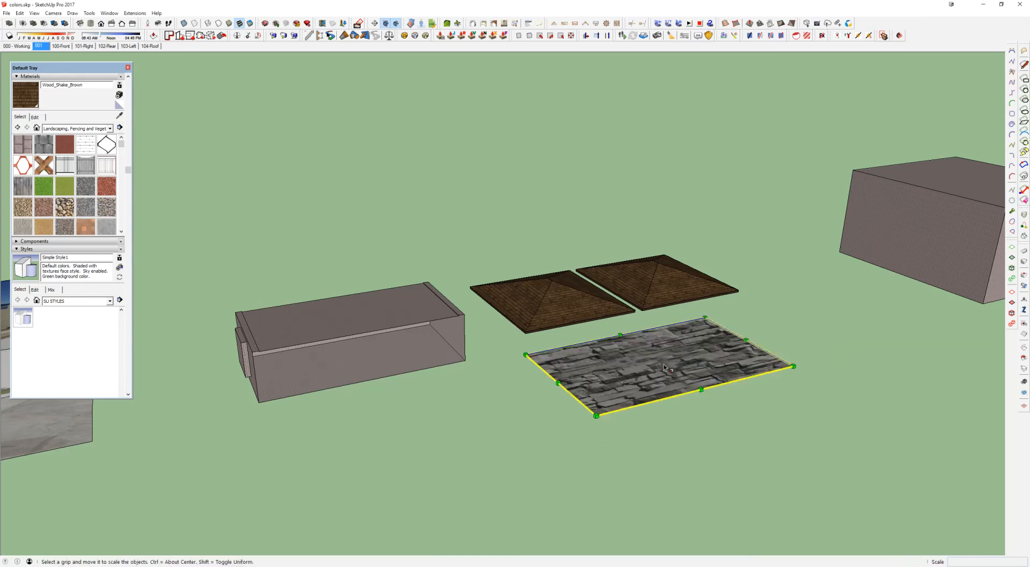
pyautogui.moveTo(647, 368); pyautogui.dragTo(609, 407, button='middle')
pyautogui.scroll(3, 515, 498)
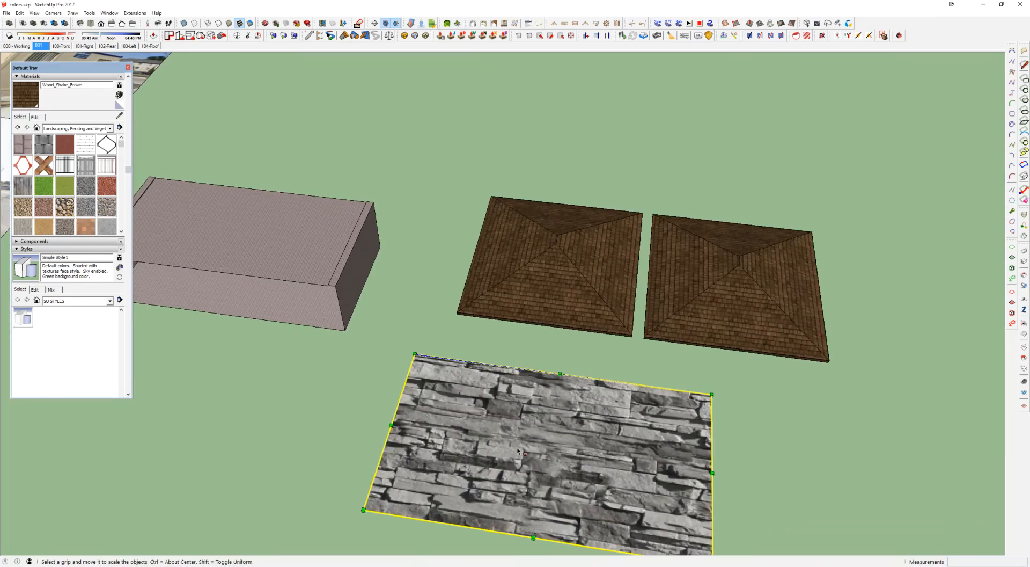
pyautogui.scroll(-5, 518, 451)
# Draw a large rectangle on the ground behind the two shingle roofs and paint it with the retouched stacked-stone material
pyautogui.press('r')
pyautogui.click(460, 111)
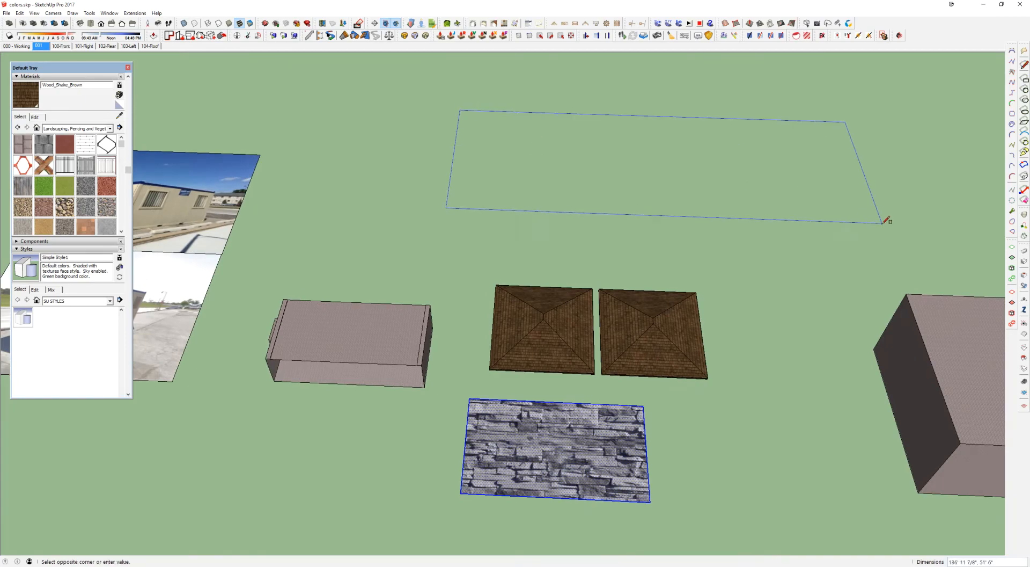
pyautogui.click(848, 274)
pyautogui.press('b')
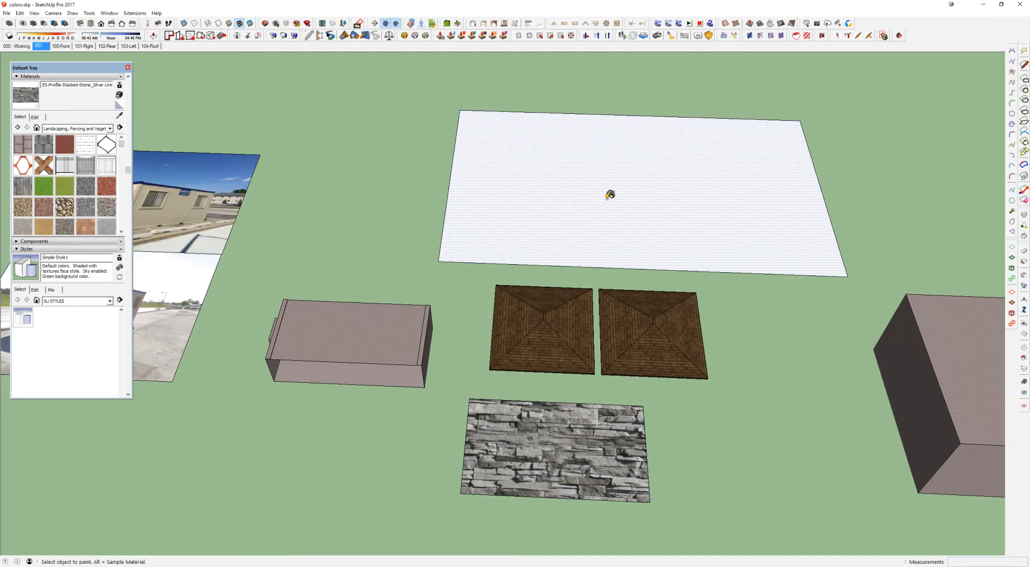
pyautogui.click(610, 194)
# Examine the large stone-painted face close up and from farther away for tiling seams
pyautogui.scroll(1, 620, 220)
pyautogui.moveTo(620, 220); pyautogui.dragTo(644, 249, button='middle')
pyautogui.press('space')
pyautogui.scroll(-1, 644, 246)
pyautogui.keyDown('shift'); pyautogui.moveTo(671, 129); pyautogui.dragTo(600, 294, button='middle'); pyautogui.keyUp('shift')
pyautogui.scroll(2, 600, 294)
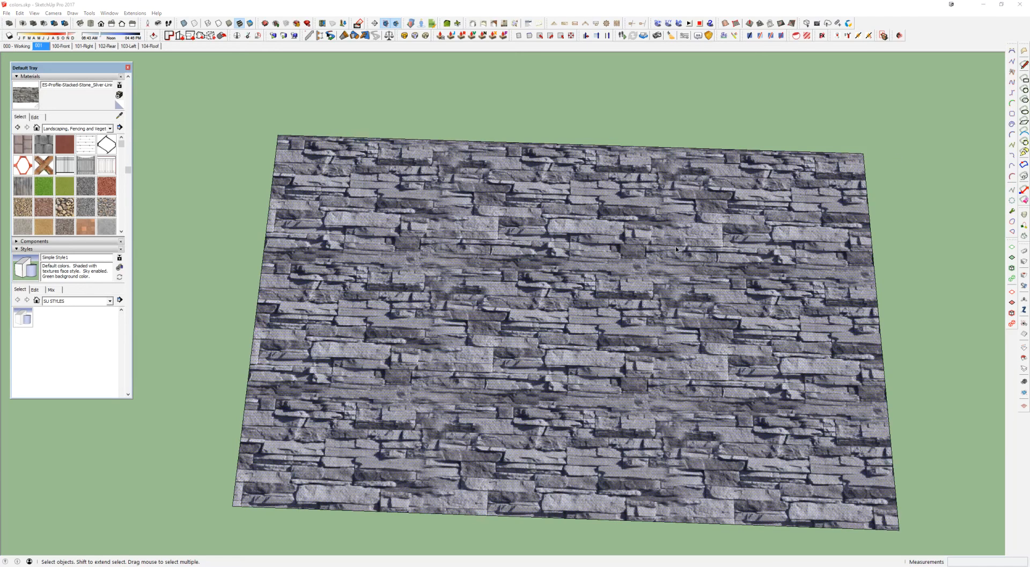
pyautogui.scroll(-2, 500, 202)
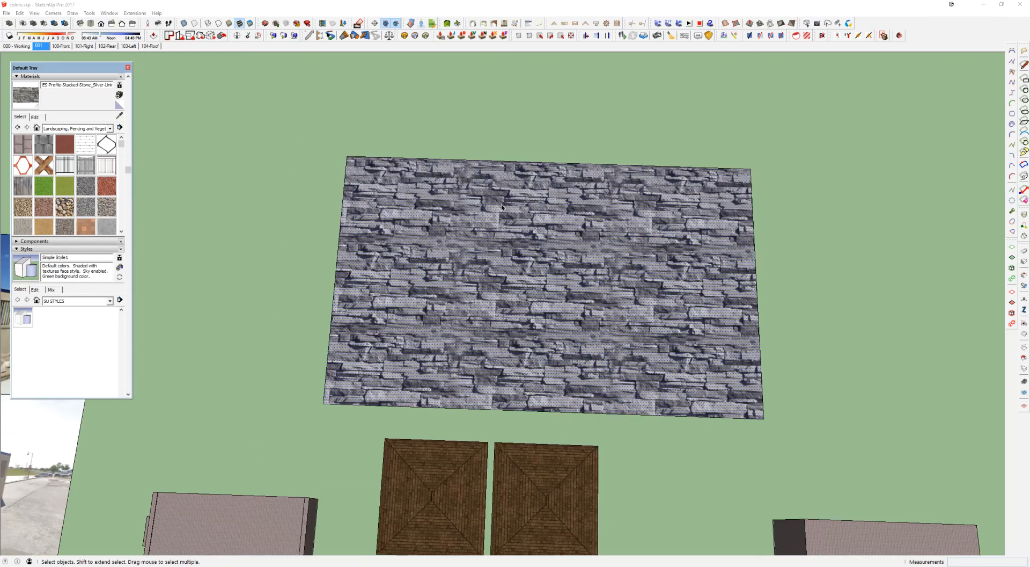
# Switch to Photoshop, revert the stone image to its originally opened state and return to SketchUp
pyautogui.hotkey('alt', 'Tab')
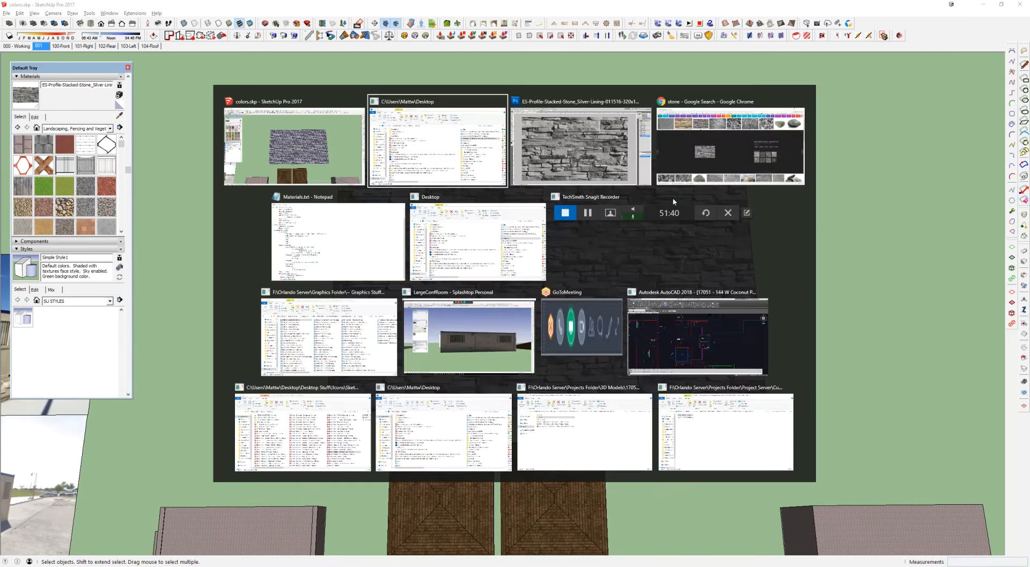
pyautogui.hotkey('alt', 'Tab')
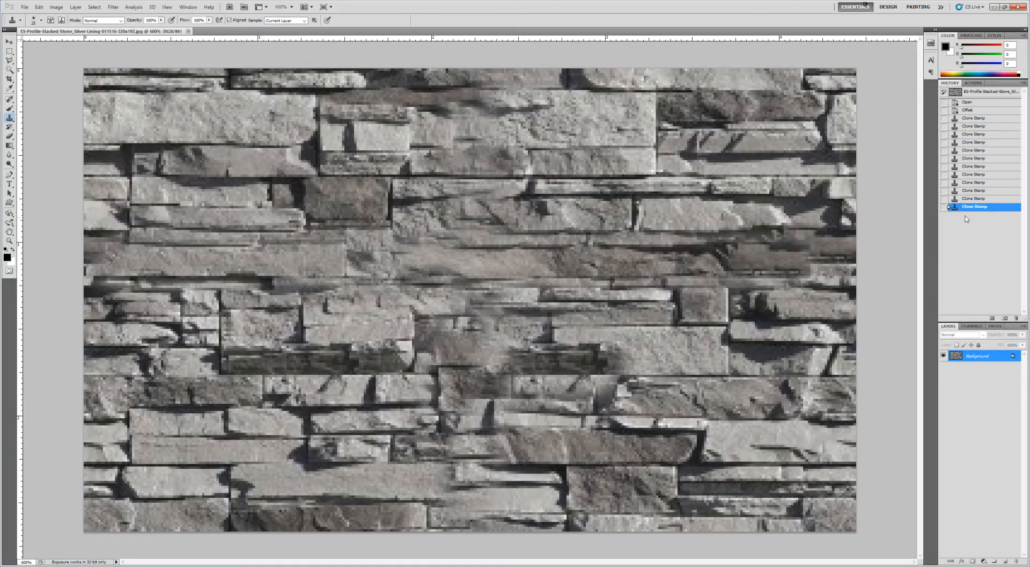
pyautogui.click(981, 92)
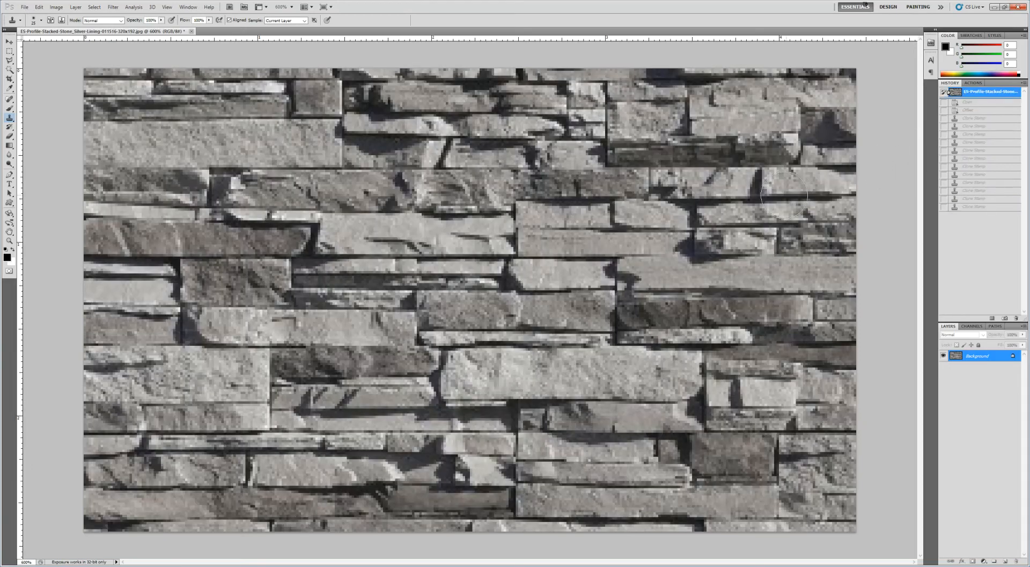
pyautogui.hotkey('alt', 'Tab')
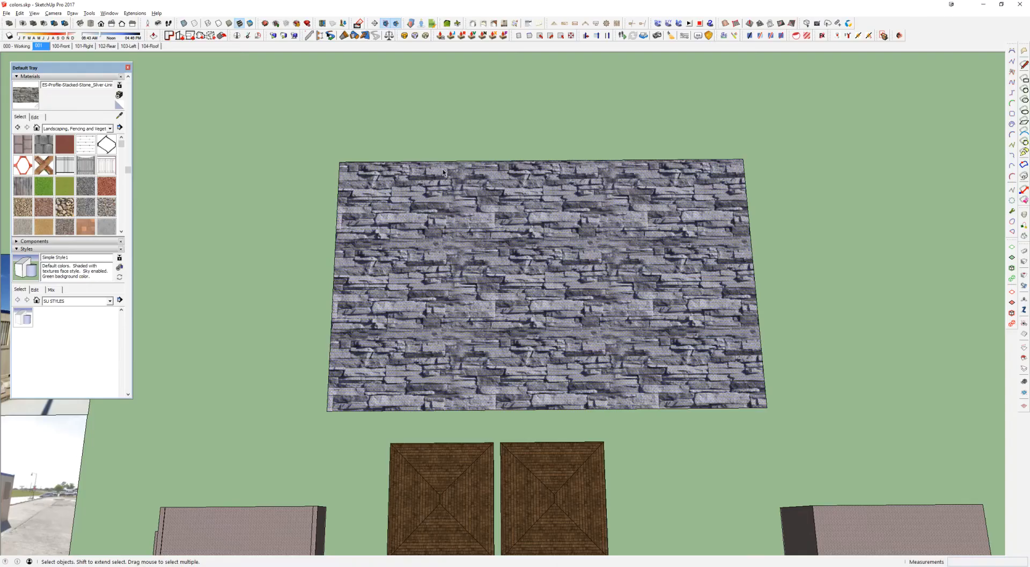
# Place the original unretouched stone image on the ground, scale it down and position it beside the large box
pyautogui.scroll(-5, 686, 340)
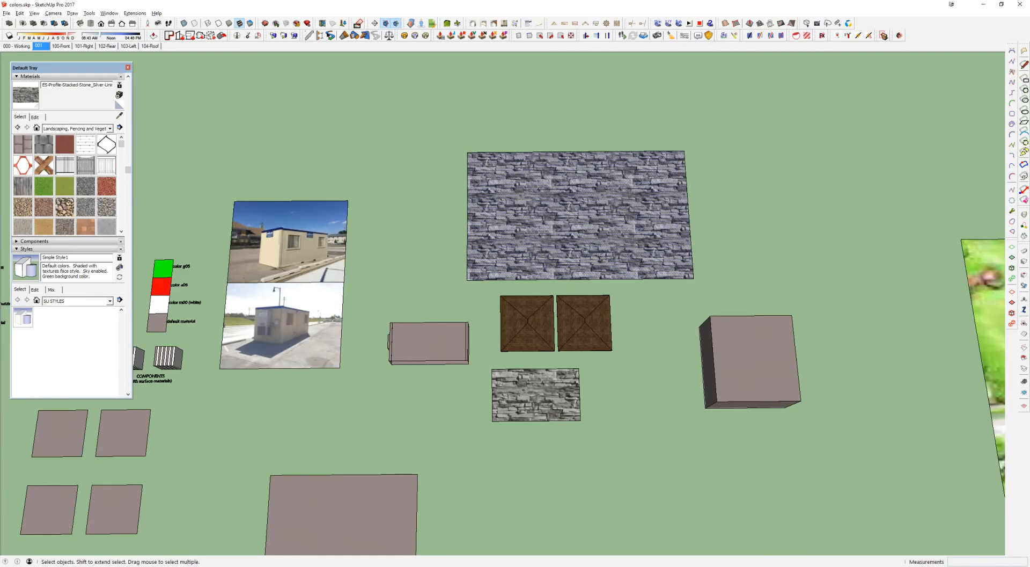
pyautogui.hotkey('ctrl', 'v')
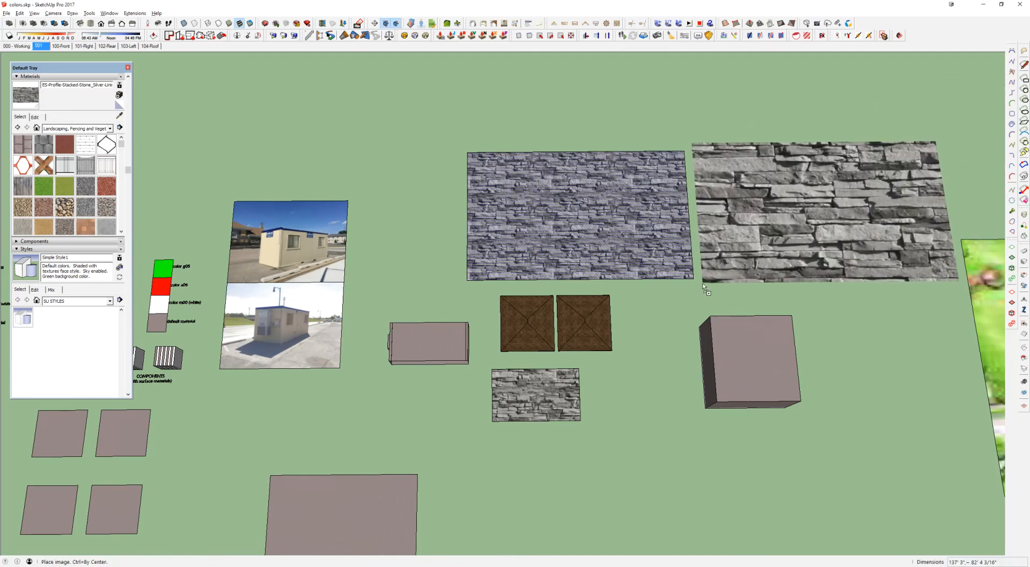
pyautogui.click(702, 284)
pyautogui.press('s')
pyautogui.moveTo(761, 244); pyautogui.dragTo(807, 237, button='middle')
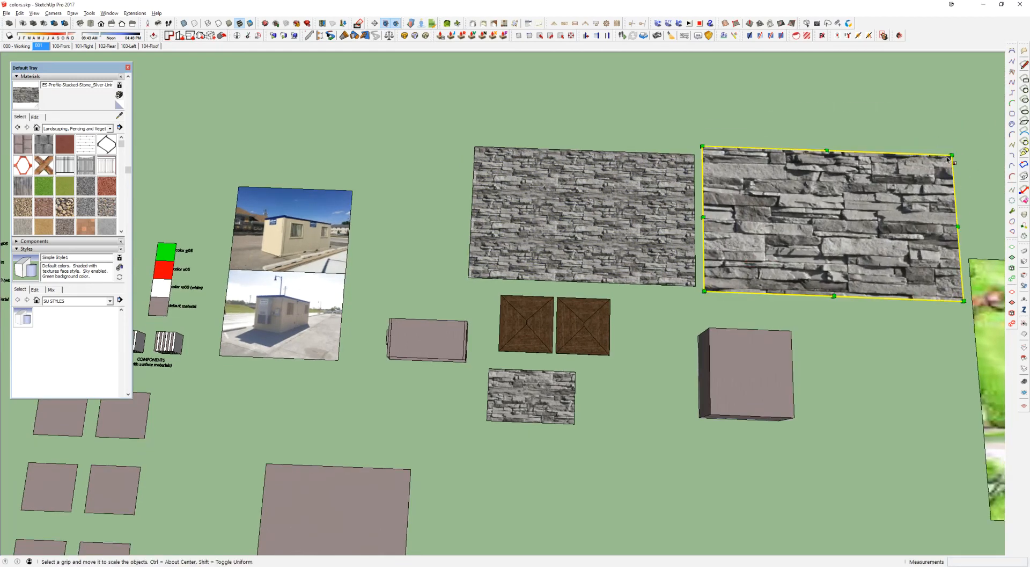
pyautogui.moveTo(951, 155); pyautogui.dragTo(866, 360)
pyautogui.press('m')
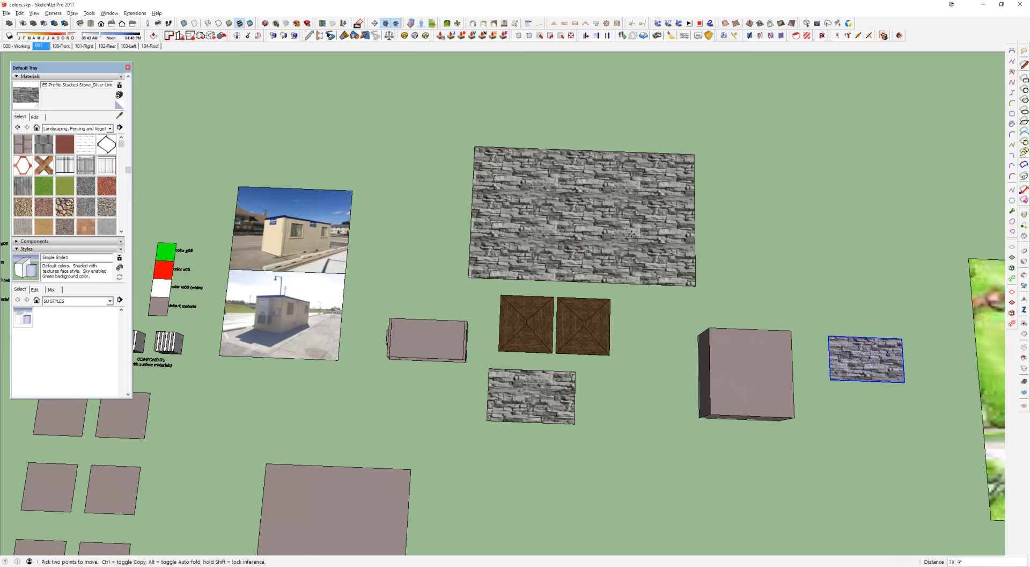
# Copy the large stone face alongside itself and paint the copy with the unretouched stone image
pyautogui.keyDown('ctrl'); pyautogui.click(552, 219); pyautogui.keyUp('ctrl')
pyautogui.click(800, 226)
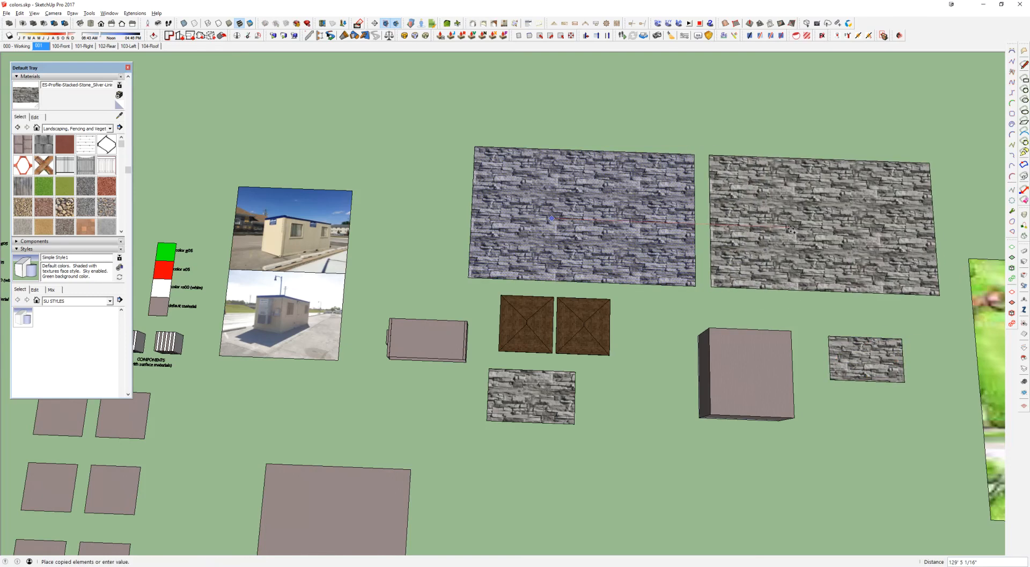
pyautogui.press('b')
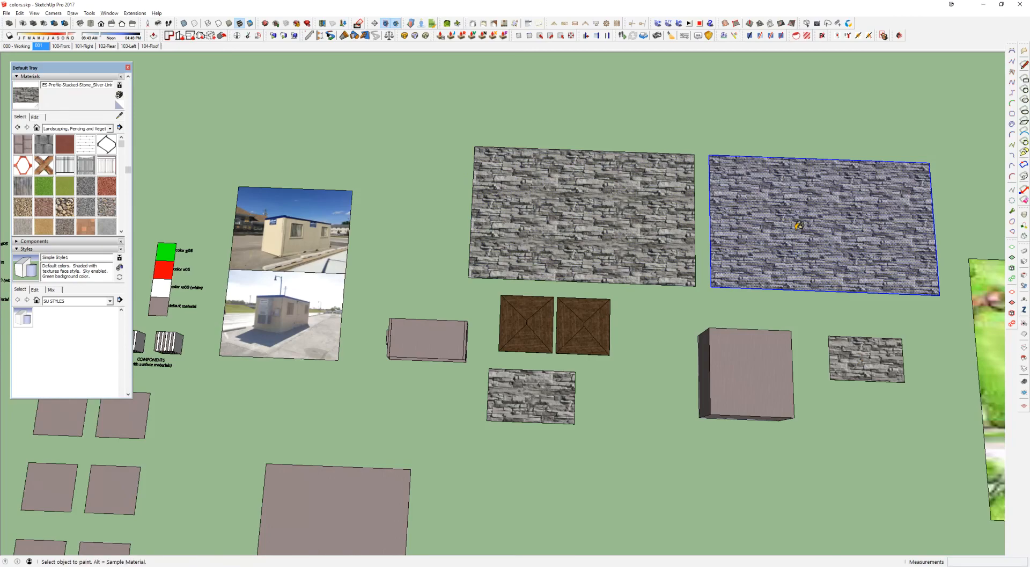
pyautogui.scroll(3, 799, 226)
pyautogui.moveTo(799, 225); pyautogui.dragTo(731, 262, button='middle')
pyautogui.scroll(3, 613, 183)
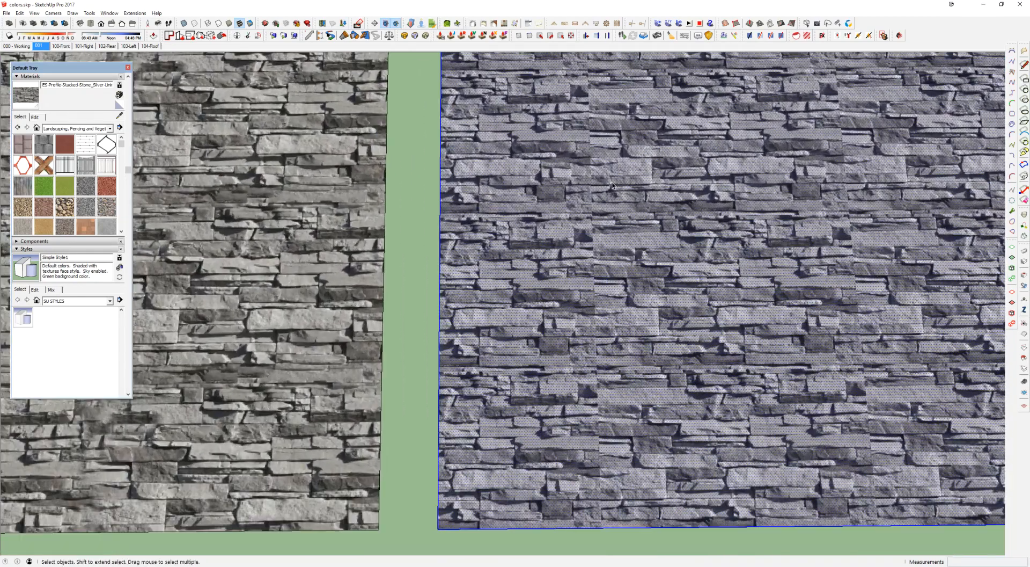
# Draw lines along two vertical tile seams of the unretouched stone face and erase the second line's end beyond the lower edge
pyautogui.scroll(-2, 613, 177)
pyautogui.click(602, 67)
pyautogui.press('l')
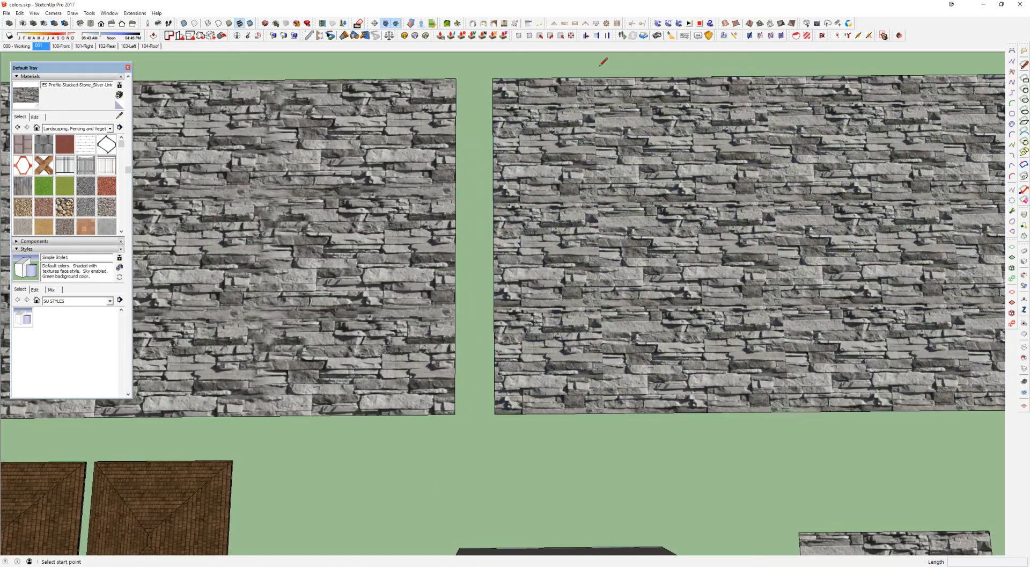
pyautogui.click(594, 69)
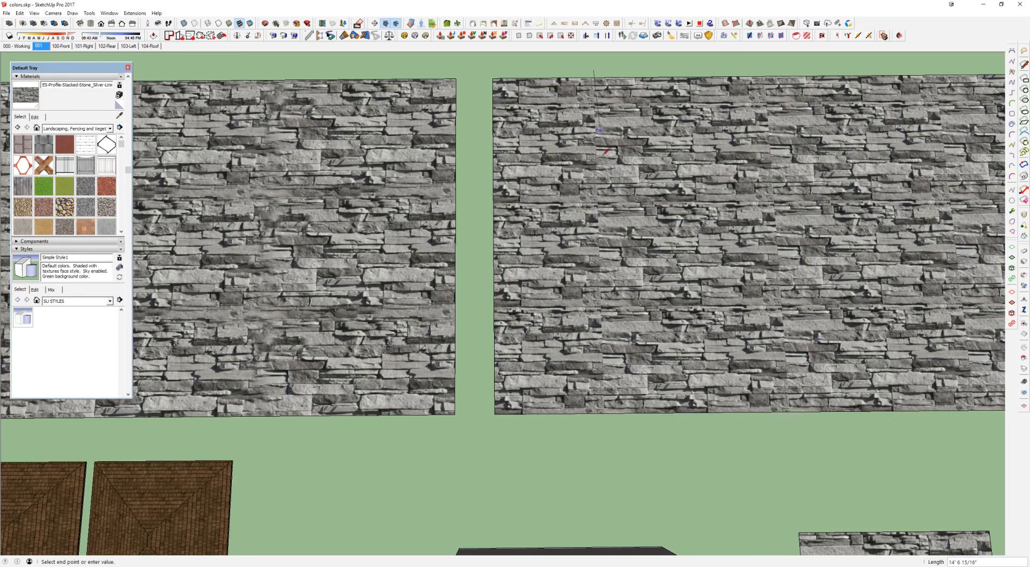
pyautogui.click(605, 441)
pyautogui.press('Escape')
pyautogui.click(764, 77)
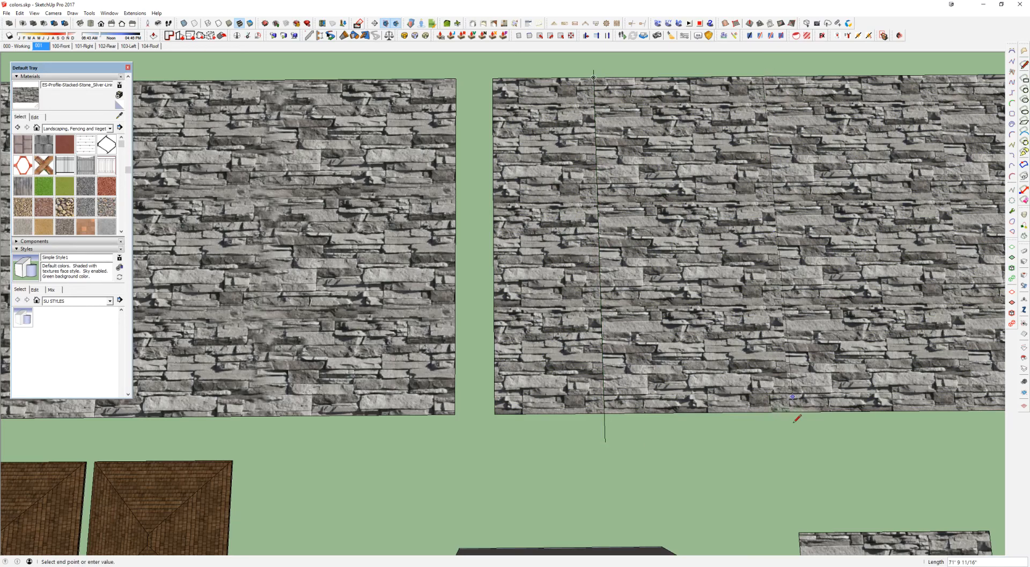
pyautogui.click(794, 489)
pyautogui.press('e')
pyautogui.click(789, 430)
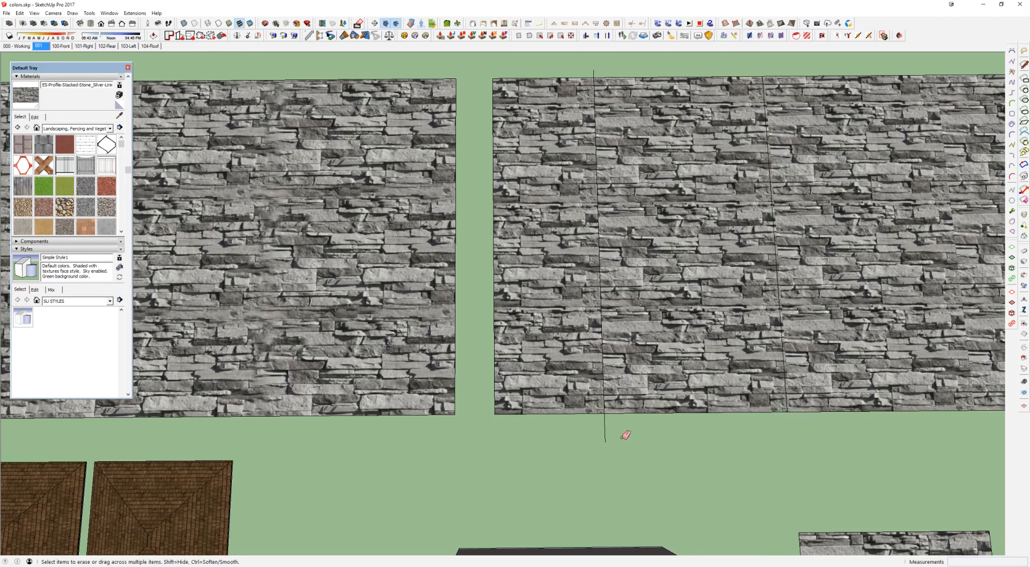
# Open the SketchUp preferences and show the Applications settings with the default image editor
pyautogui.scroll(-6, 645, 355)
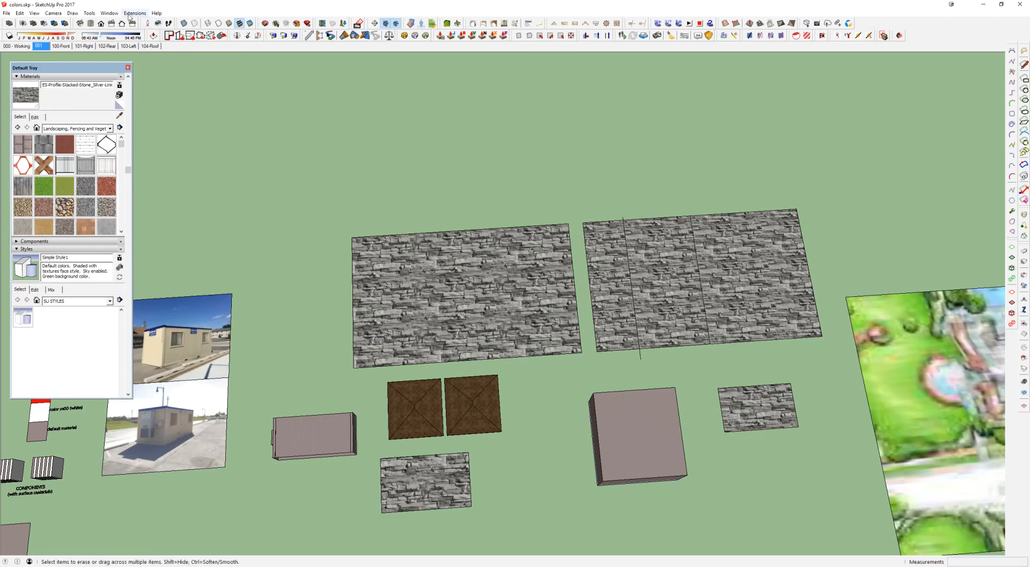
pyautogui.click(107, 14)
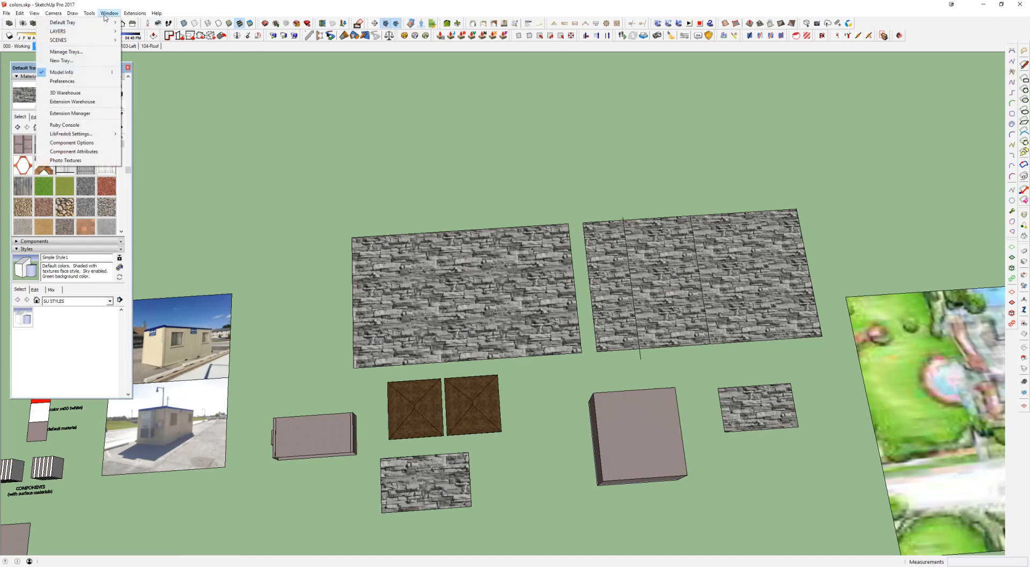
pyautogui.moveTo(58, 15)
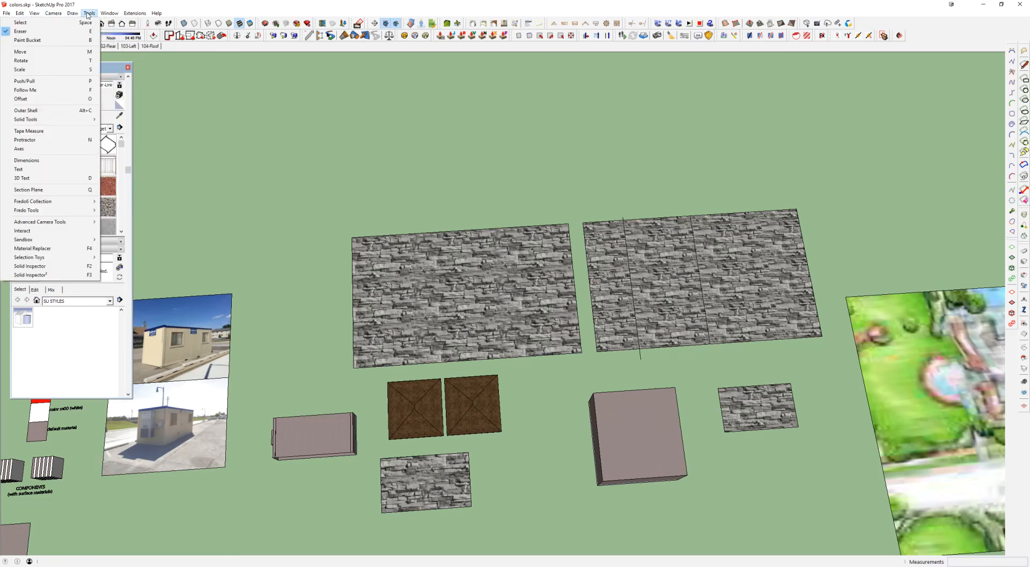
pyautogui.moveTo(125, 14)
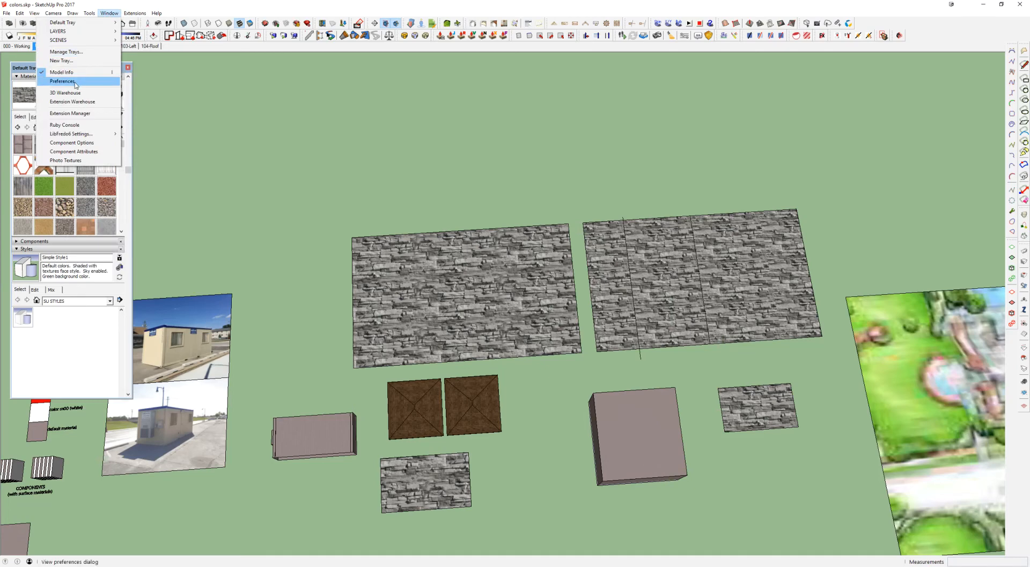
pyautogui.click(79, 82)
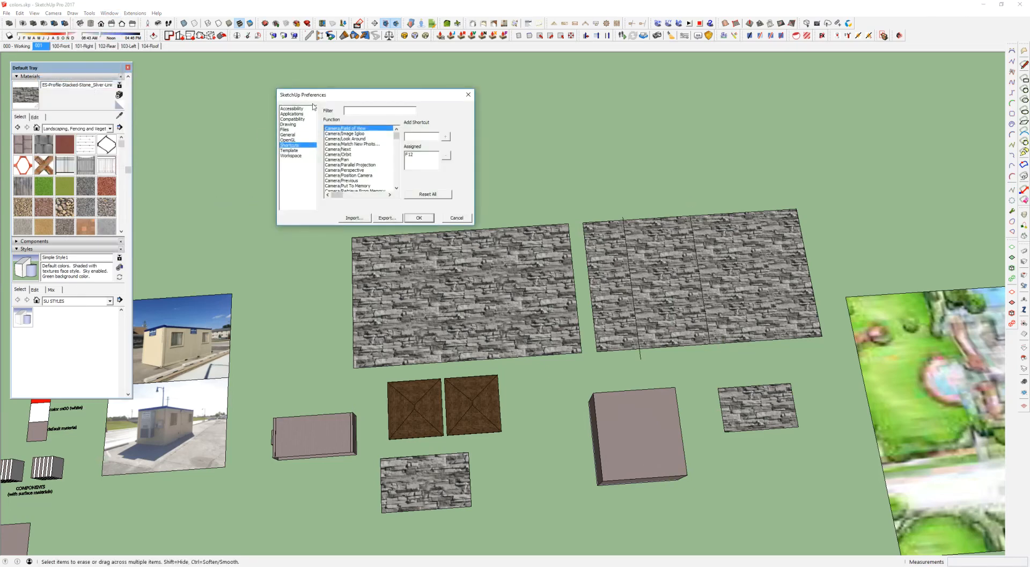
pyautogui.moveTo(324, 98); pyautogui.dragTo(540, 107)
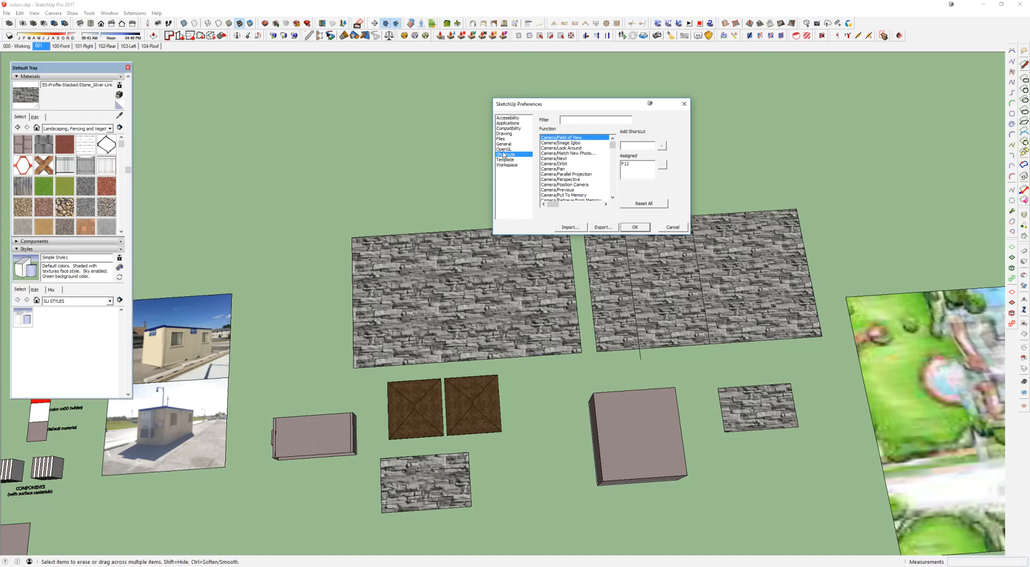
pyautogui.click(508, 123)
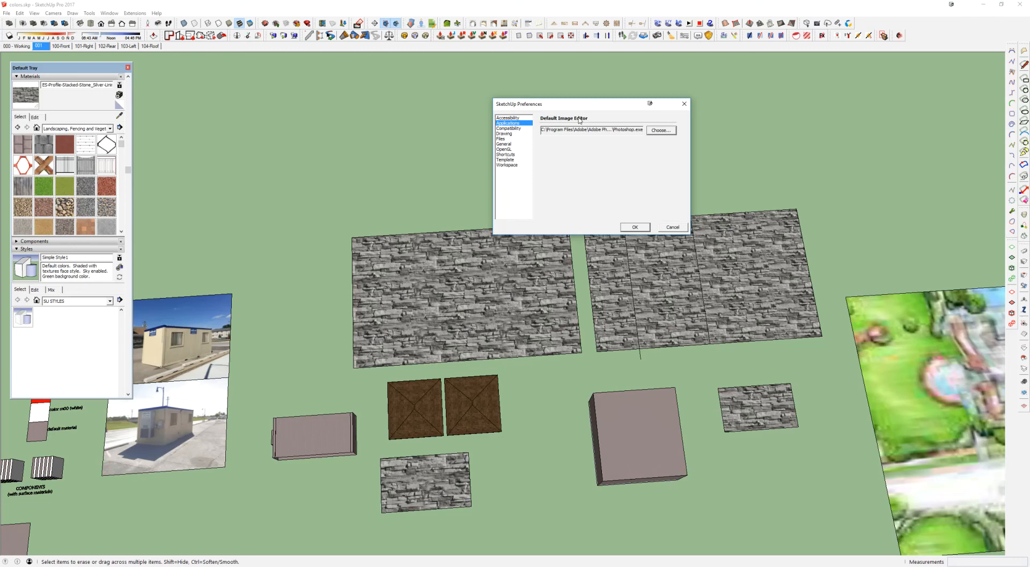
# Browse for the default image editor and examine the folder path of Photoshop.exe
pyautogui.click(659, 131)
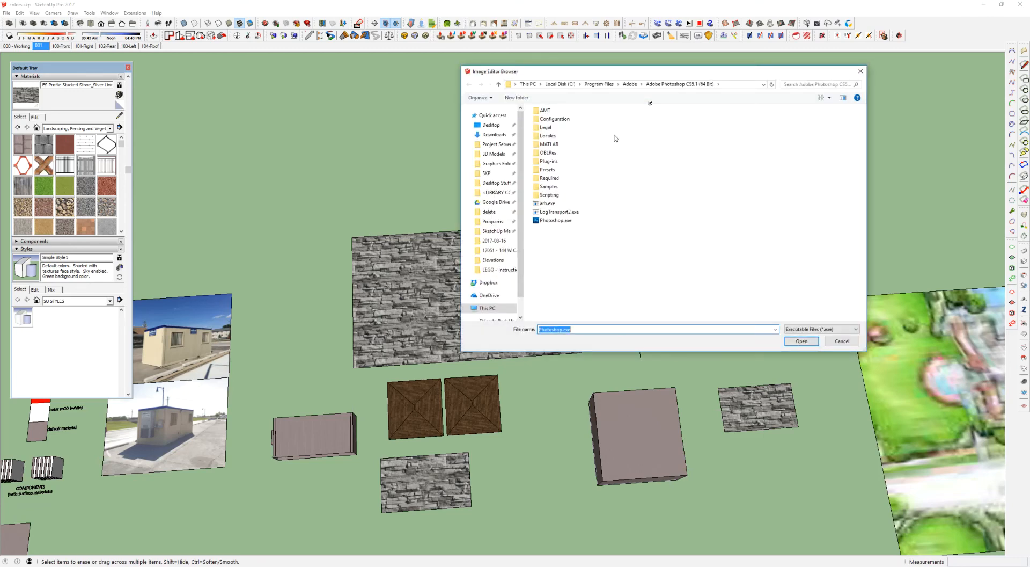
pyautogui.moveTo(662, 75); pyautogui.dragTo(658, 91)
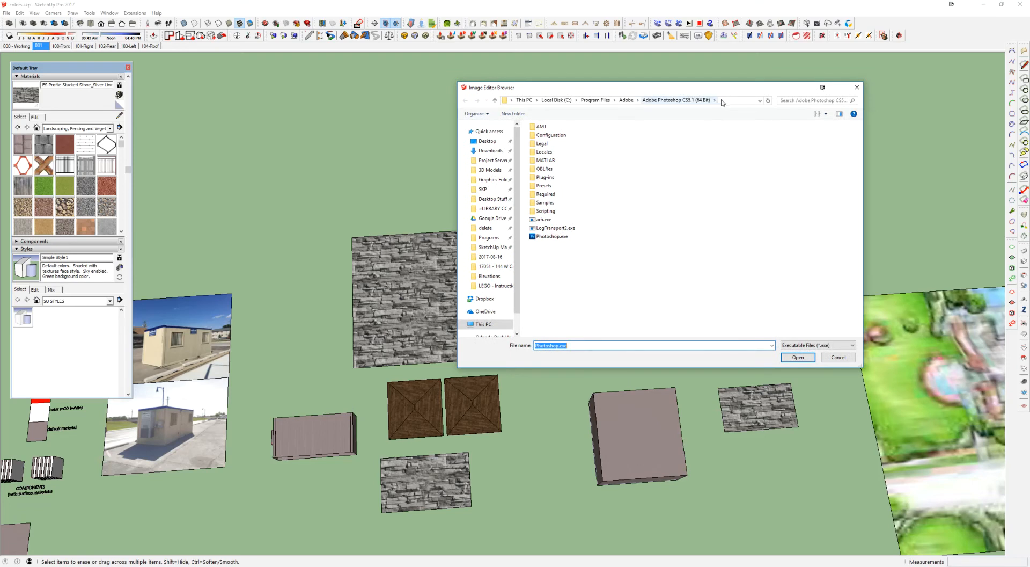
pyautogui.click(562, 238)
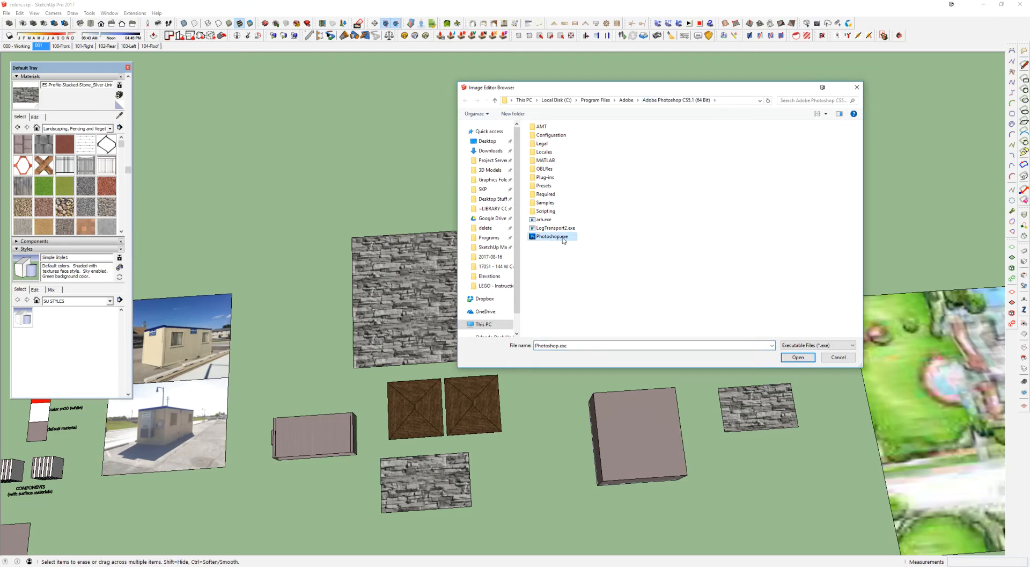
pyautogui.click(731, 101)
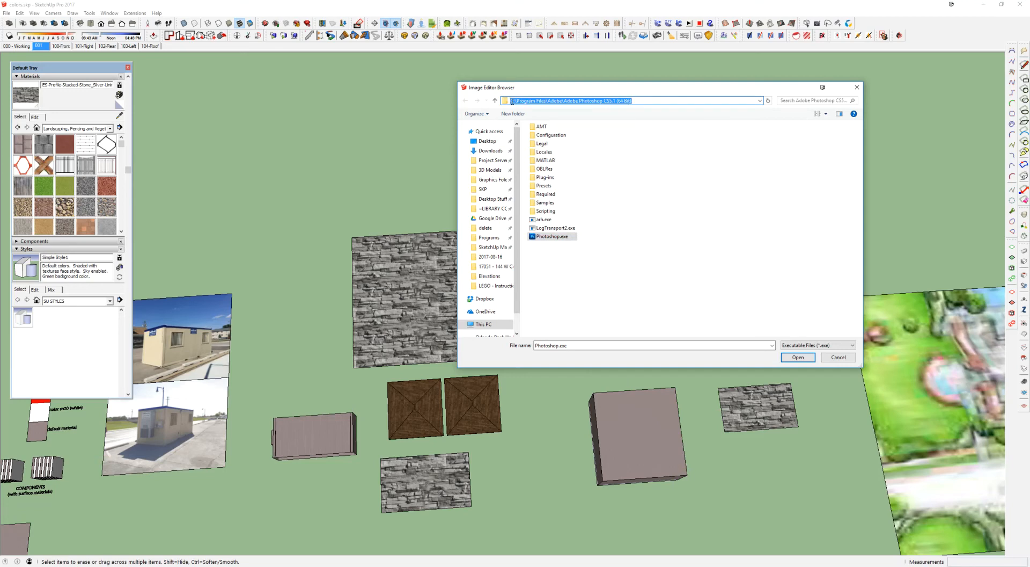
pyautogui.moveTo(511, 102); pyautogui.dragTo(610, 102)
pyautogui.click(577, 101)
pyautogui.moveTo(565, 100); pyautogui.dragTo(633, 102)
pyautogui.click(669, 171)
# Browse from Program Files through Adobe to Adobe Photoshop CS5.1 (64 Bit), select Photoshop.exe and cancel the file choice
pyautogui.click(601, 101)
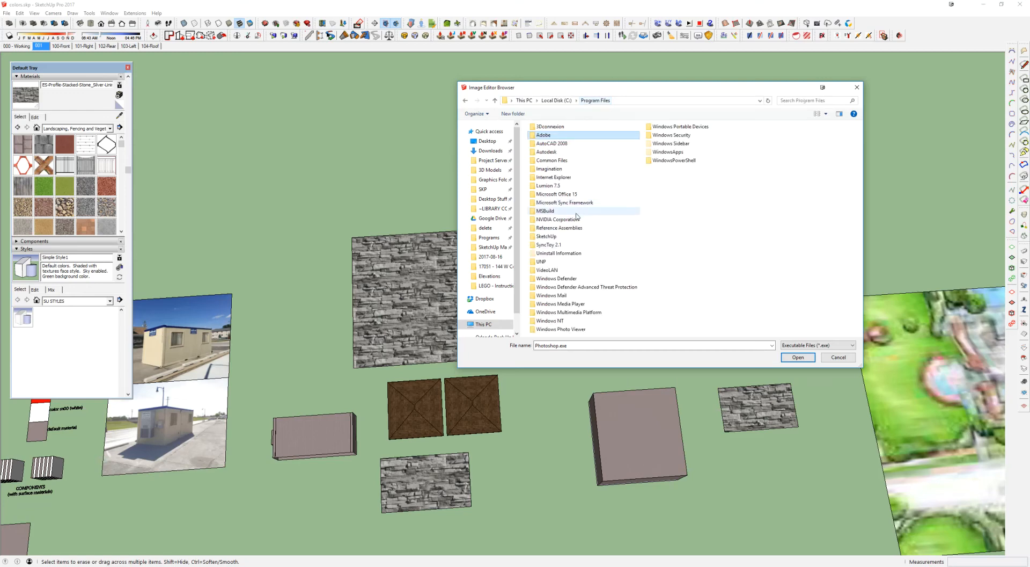
pyautogui.doubleClick(538, 138)
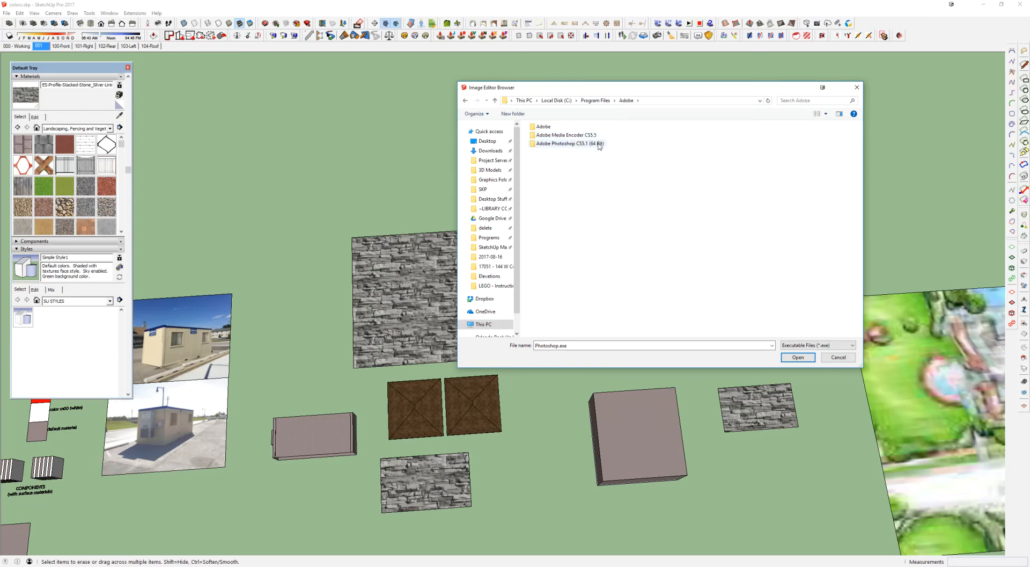
pyautogui.click(573, 144)
pyautogui.click(573, 159)
pyautogui.doubleClick(566, 143)
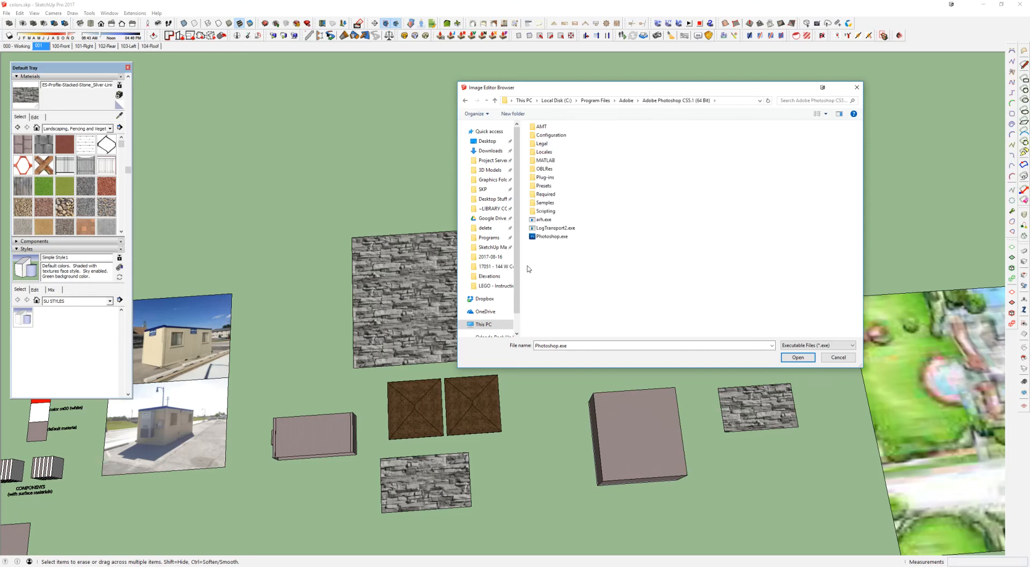
pyautogui.click(552, 236)
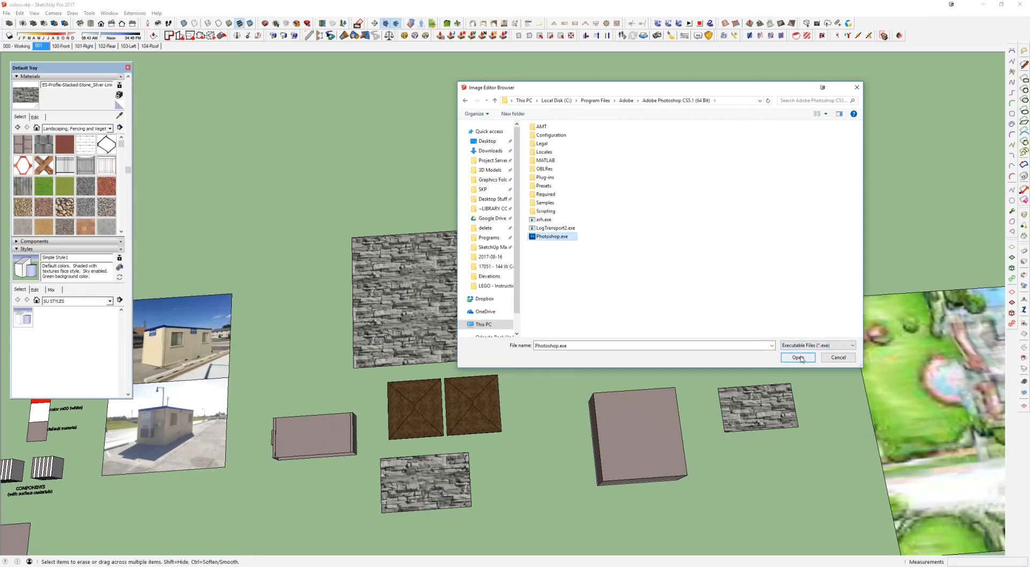
pyautogui.click(839, 357)
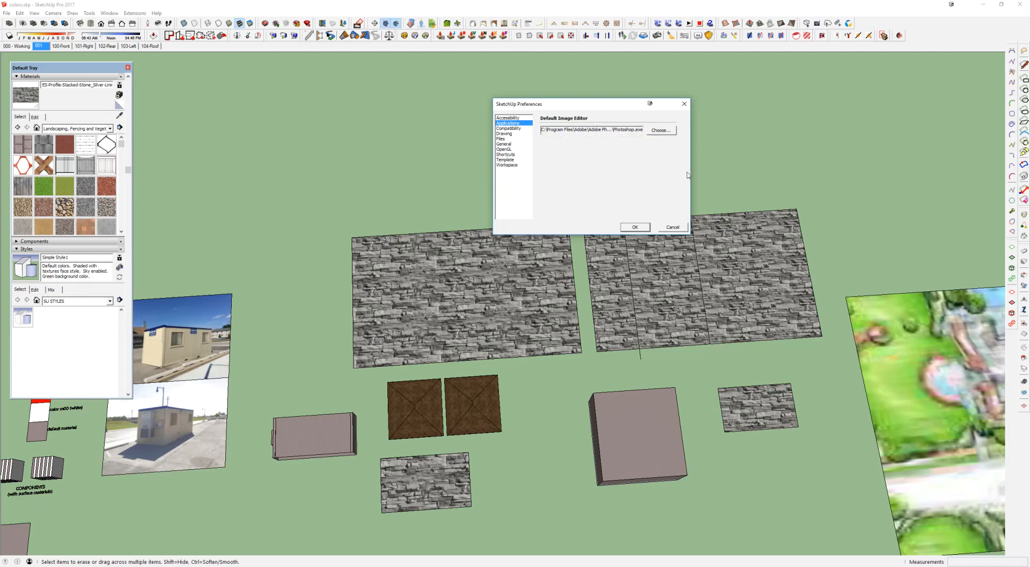
# Dismiss the preferences without changes and draw a line along the green axis in the empty area beyond the stone faces
pyautogui.click(673, 227)
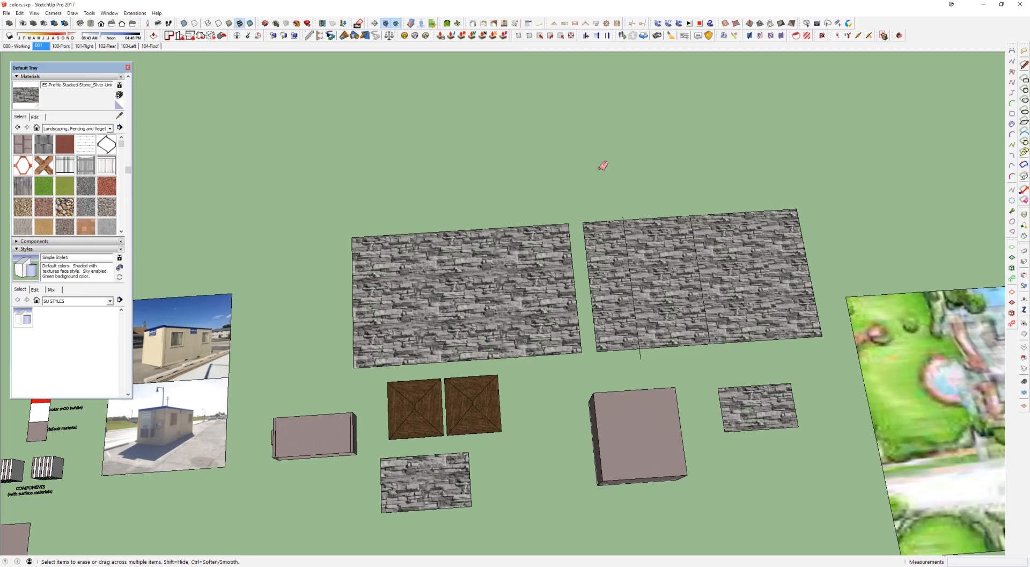
pyautogui.scroll(-2, 623, 228)
pyautogui.keyDown('shift'); pyautogui.moveTo(623, 232); pyautogui.dragTo(676, 332, button='middle'); pyautogui.keyUp('shift')
pyautogui.press('space')
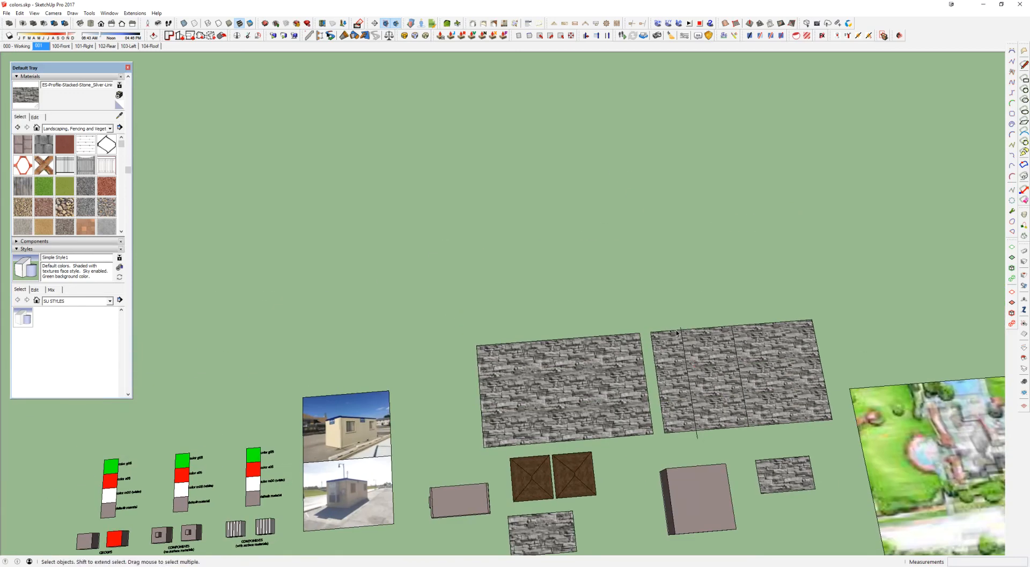
pyautogui.press('l')
pyautogui.click(567, 251)
pyautogui.click(555, 142)
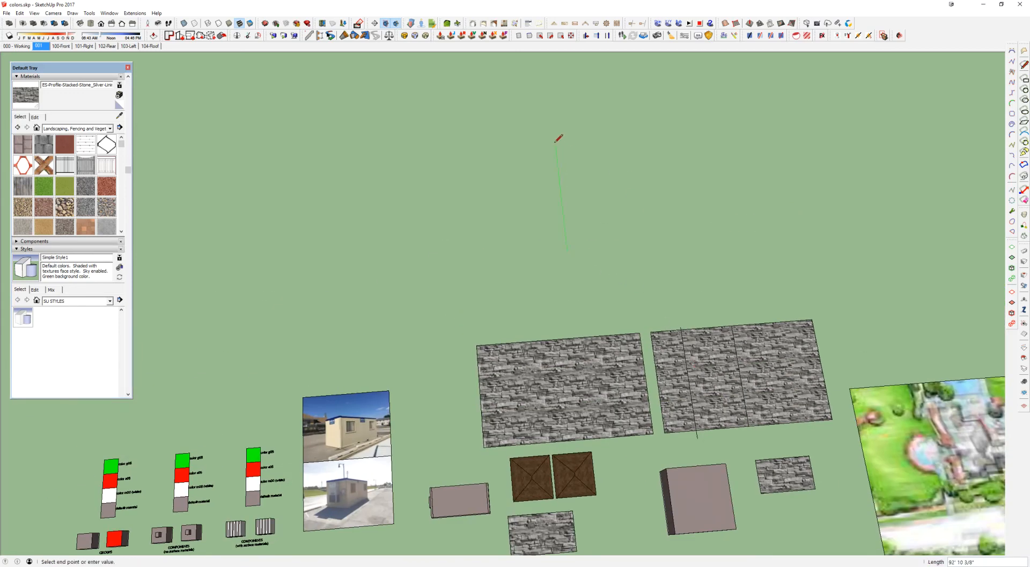
pyautogui.press('space')
# Copy the new line 200' along the red axis with the Move tool
pyautogui.moveTo(585, 167)
pyautogui.mouseDown()
pyautogui.moveTo(547, 212)
pyautogui.moveTo(555, 230)
pyautogui.mouseUp()
pyautogui.scroll(2, 590, 239)
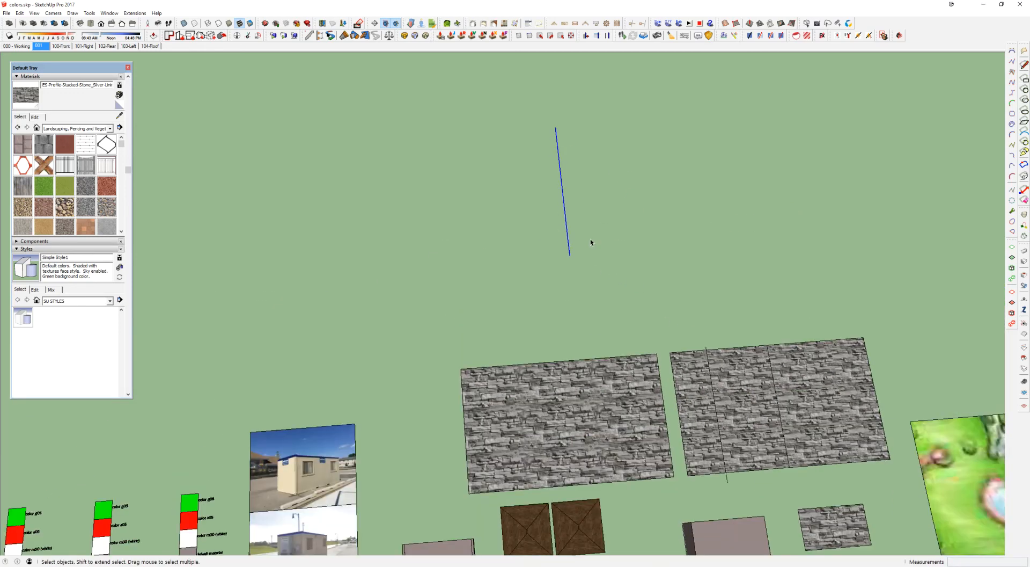
pyautogui.press('m')
pyautogui.scroll(1, 585, 261)
pyautogui.moveTo(577, 271); pyautogui.dragTo(580, 291, button='middle')
pyautogui.click(530, 324)
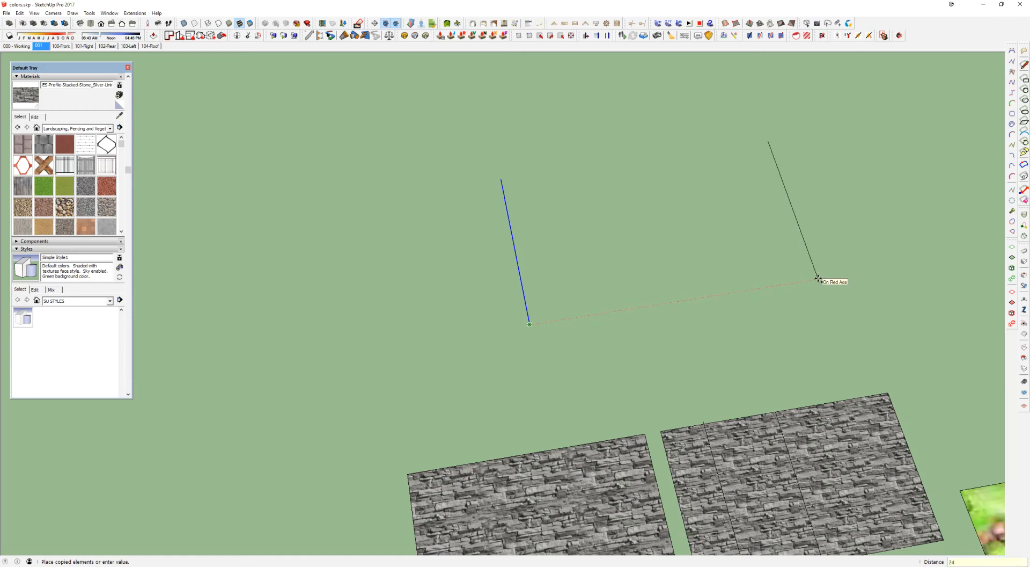
pyautogui.click(819, 279)
pyautogui.moveTo(819, 281)
pyautogui.mouseDown(button='middle')
pyautogui.moveTo(737, 292)
pyautogui.moveTo(714, 308)
pyautogui.mouseUp(button='middle')
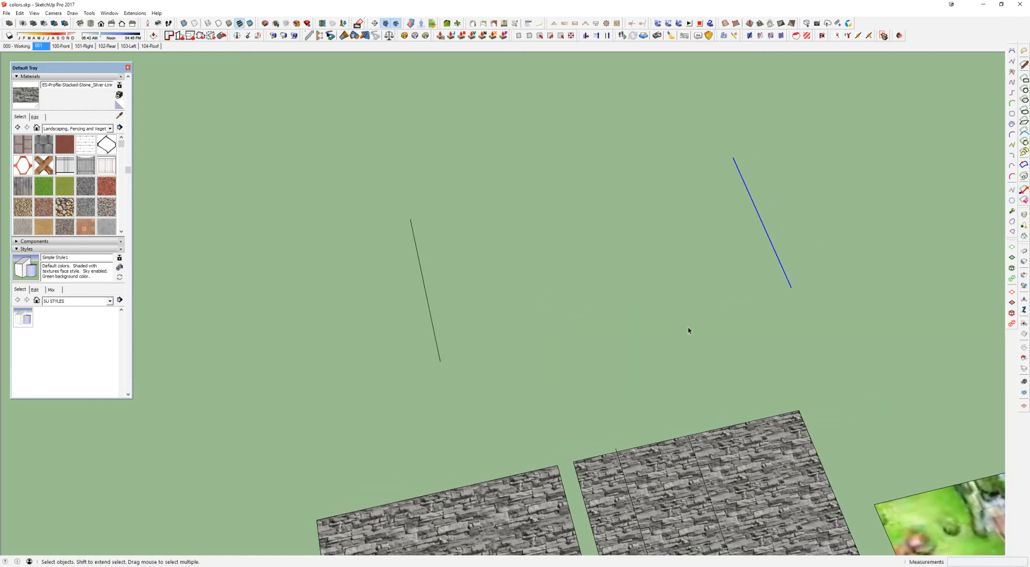
# Measure the distance between the lower endpoints of the two parallel lines with the Line tool, leaving no line behind
pyautogui.press('l')
pyautogui.click(440, 361)
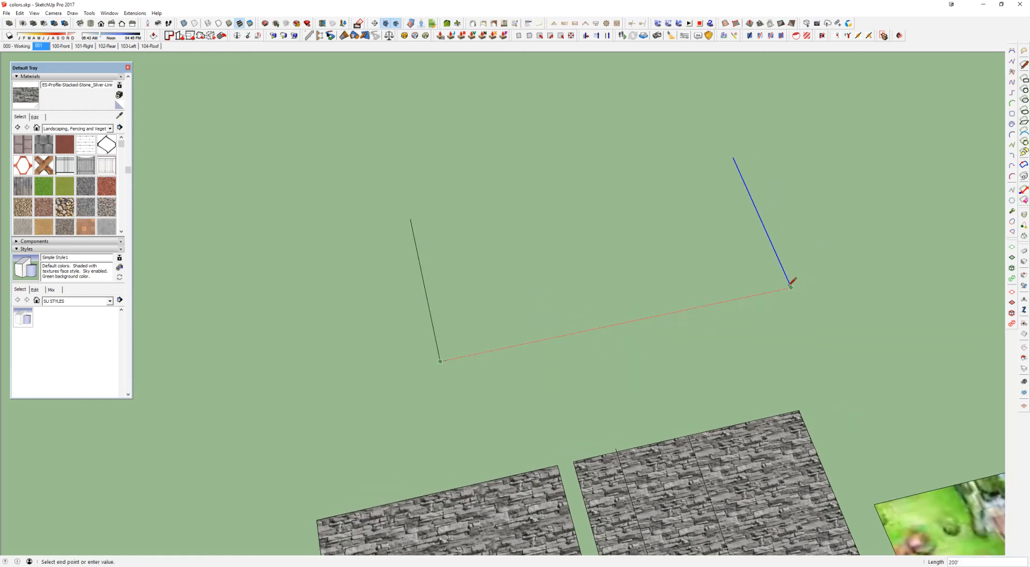
pyautogui.press('space')
# Copy the first line 25' towards the second, repeat it with 7x, and undo the copies
pyautogui.click(432, 317)
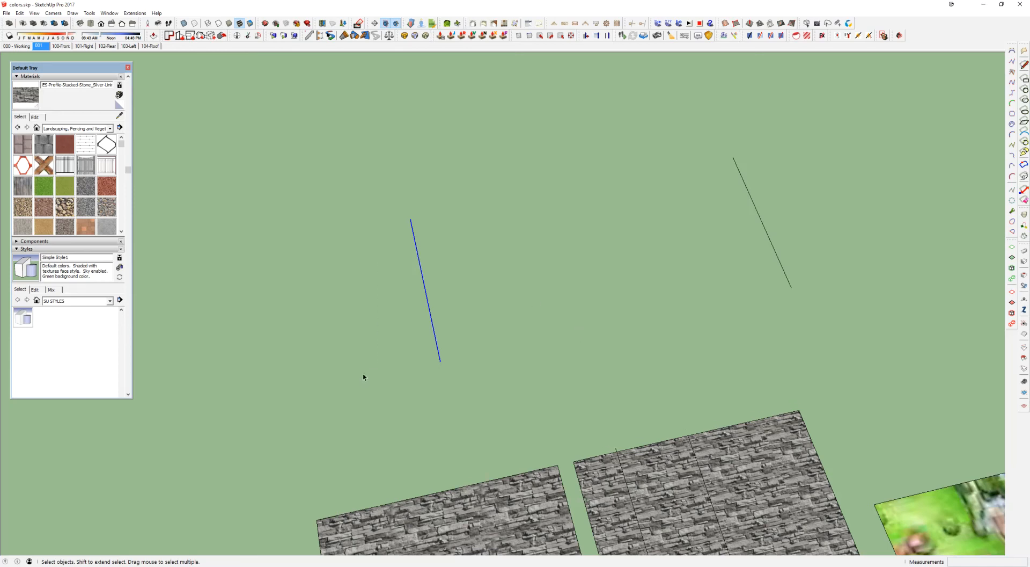
pyautogui.press('m')
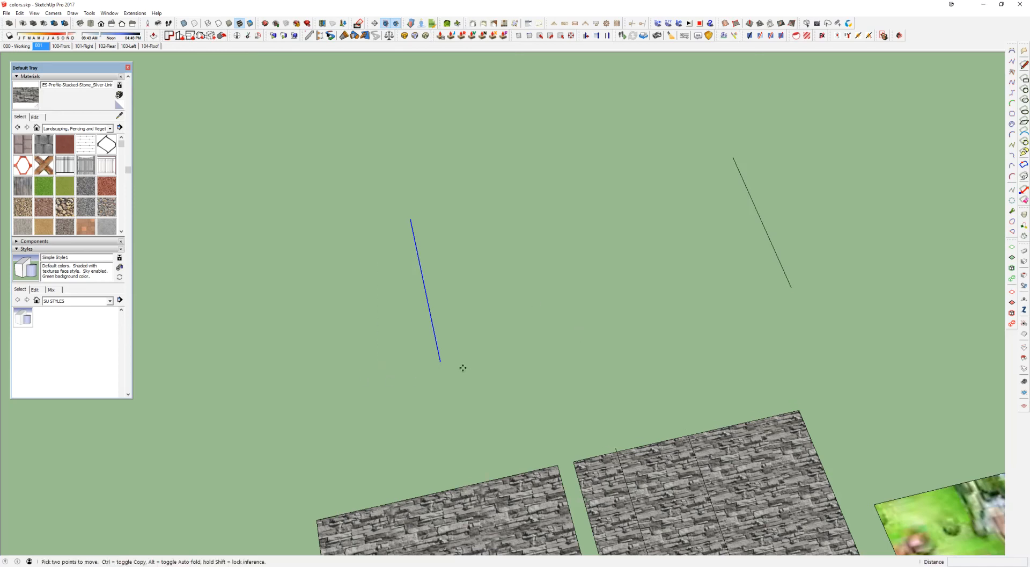
pyautogui.press('ctrl')
pyautogui.click(440, 360)
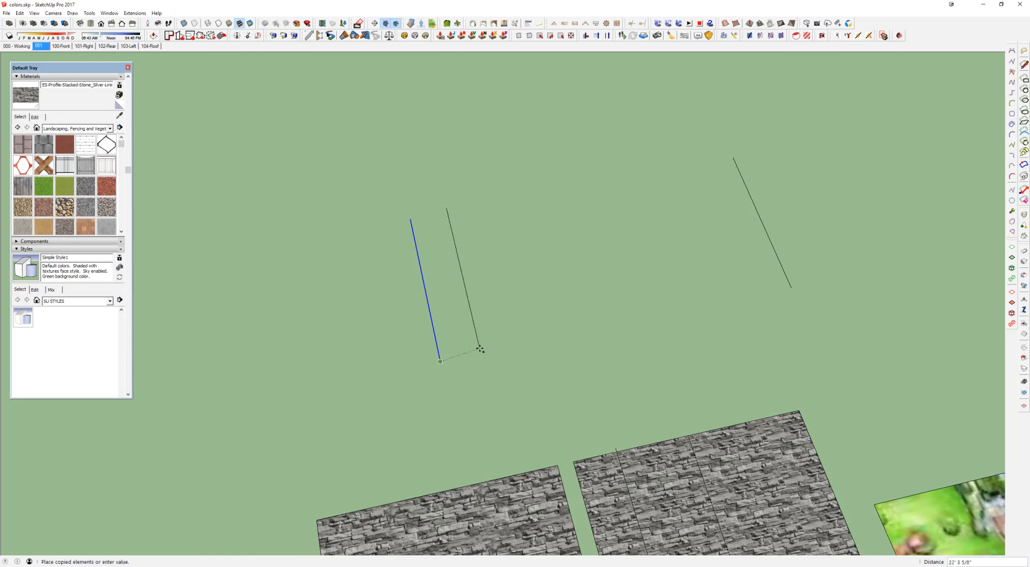
pyautogui.write('2')
pyautogui.write('25')
pyautogui.press('Return')
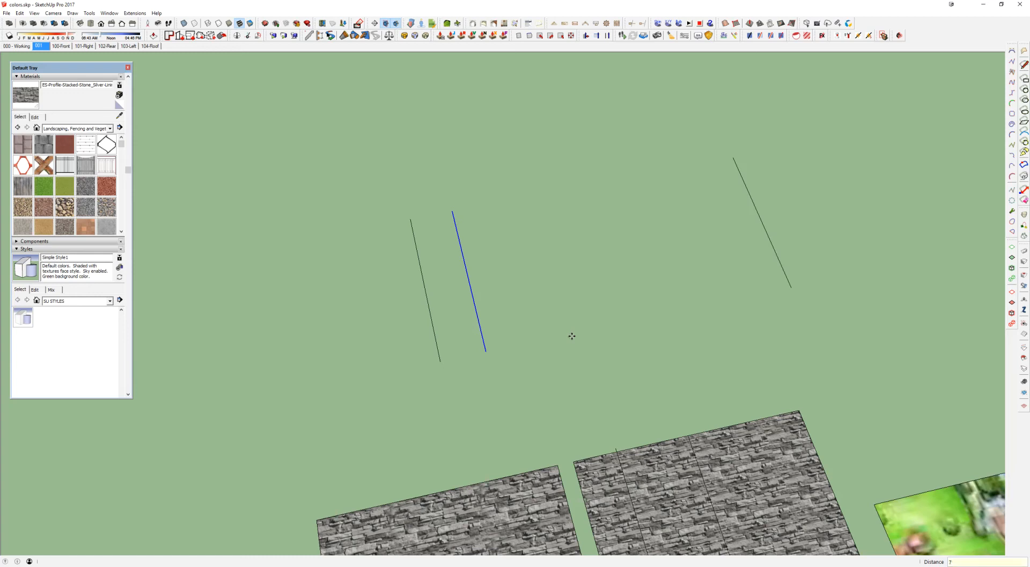
pyautogui.press('Return')
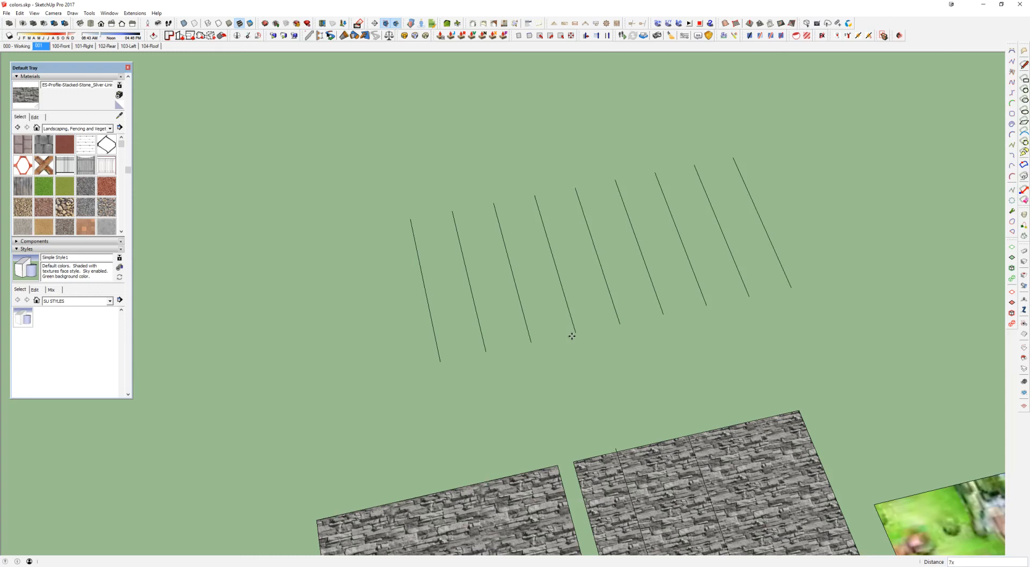
pyautogui.hotkey('ctrl', 'z')
# Copy the first line 25' along the red axis, repeat it with 5x and raise the array to 7 copies
pyautogui.moveTo(570, 334); pyautogui.dragTo(580, 332, button='middle')
pyautogui.press('space')
pyautogui.click(436, 341)
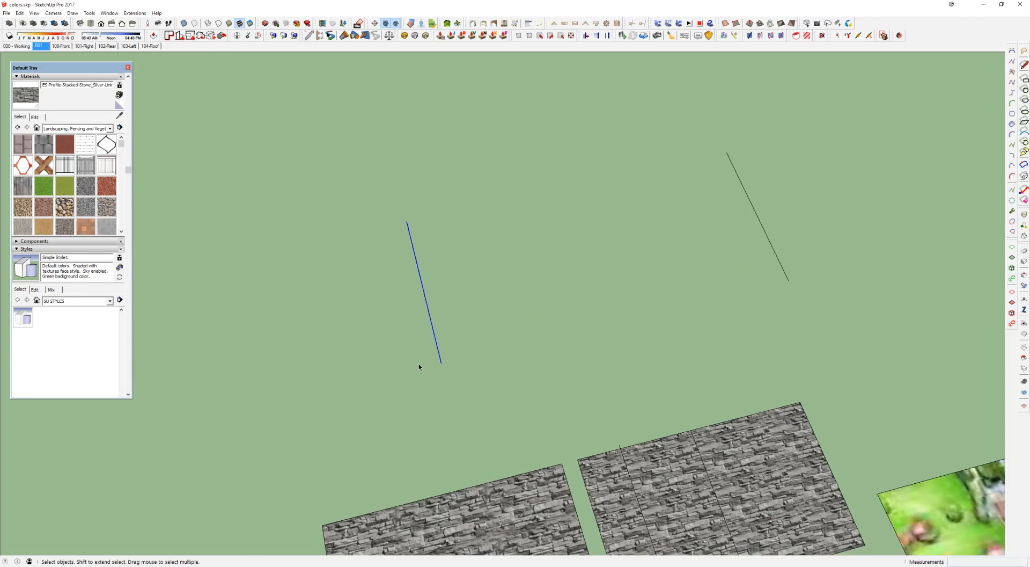
pyautogui.press('m')
pyautogui.click(442, 363)
pyautogui.press('ctrl')
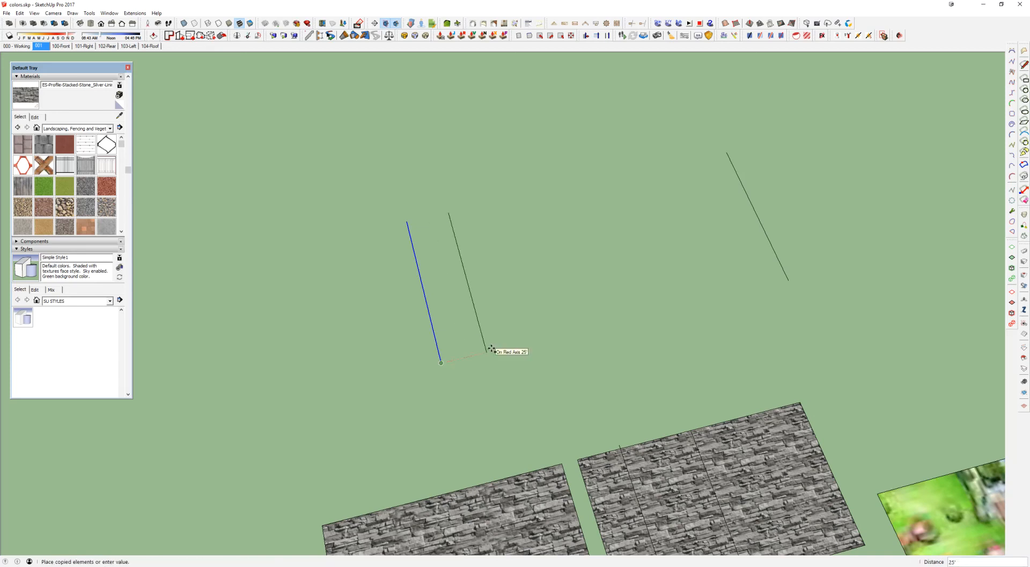
pyautogui.write('25')
pyautogui.press('Return')
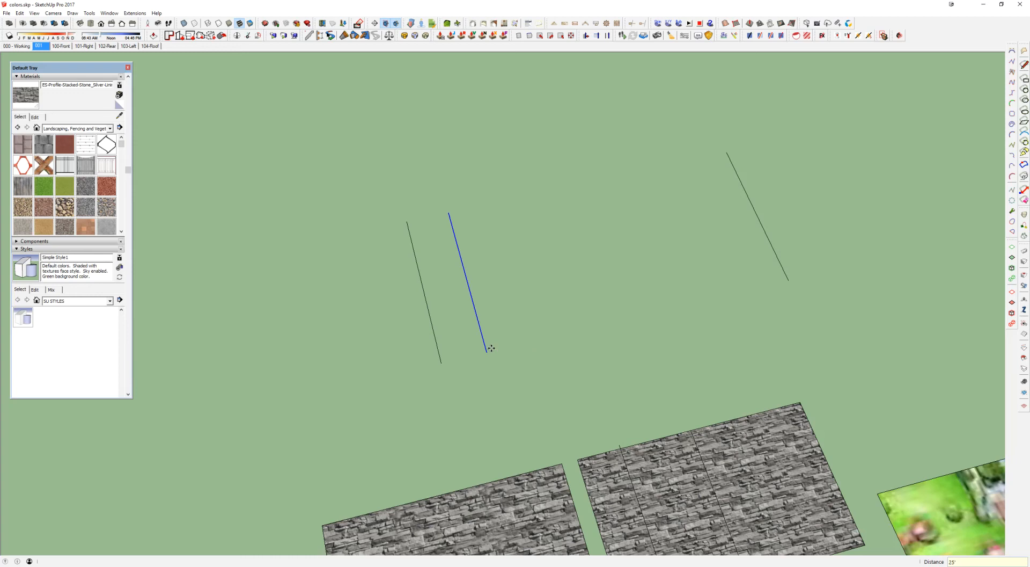
pyautogui.write('5x')
pyautogui.press('Return')
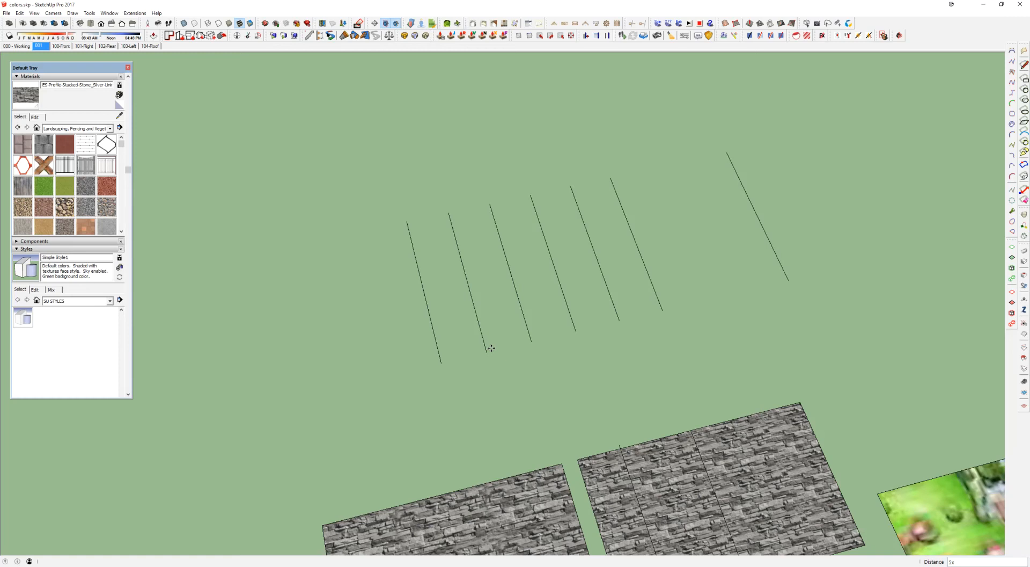
pyautogui.press('Return')
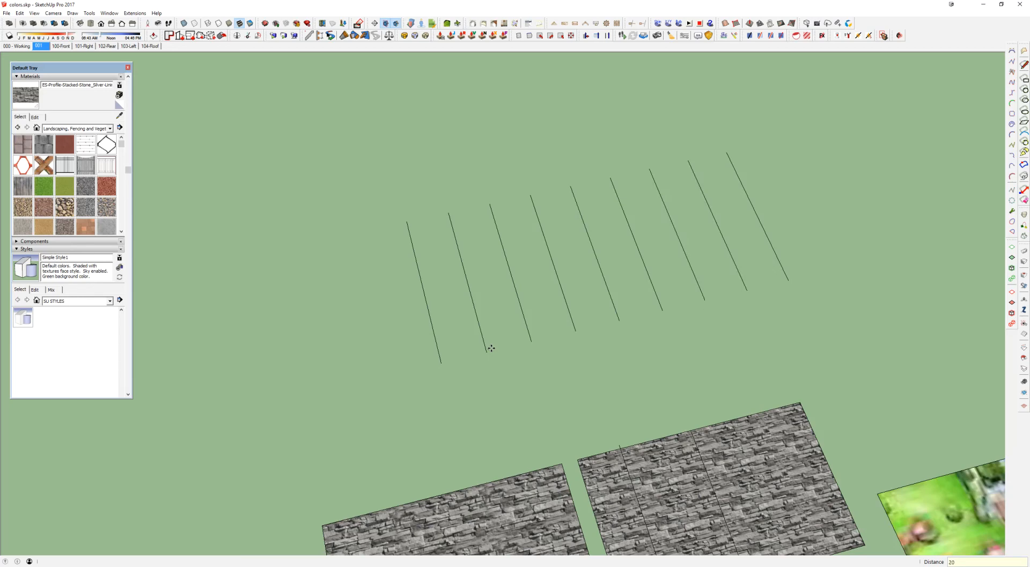
# Extend the 25' line array to 20x and reduce it to 7x
pyautogui.write('20x')
pyautogui.press('Return')
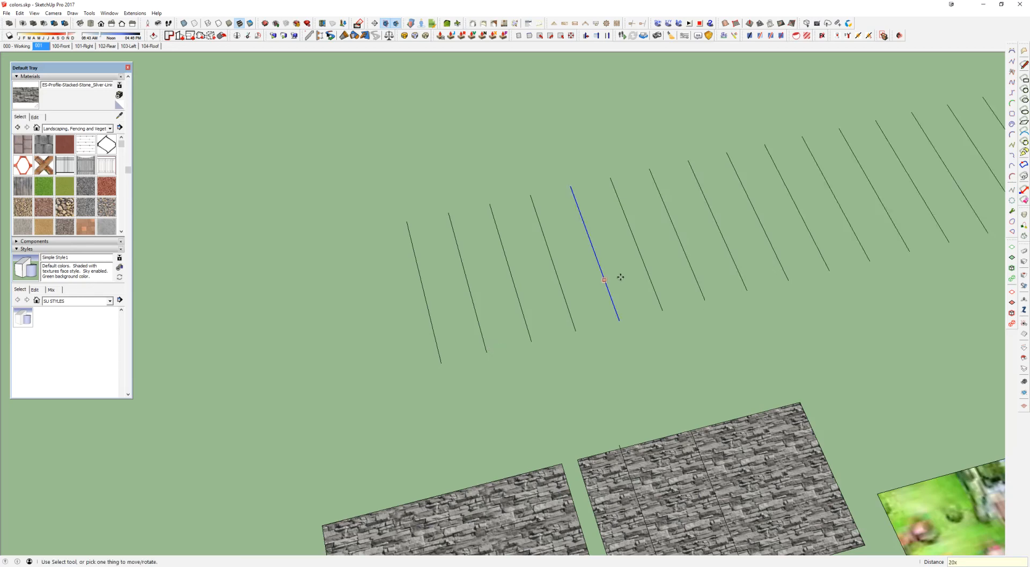
pyautogui.scroll(-5, 720, 264)
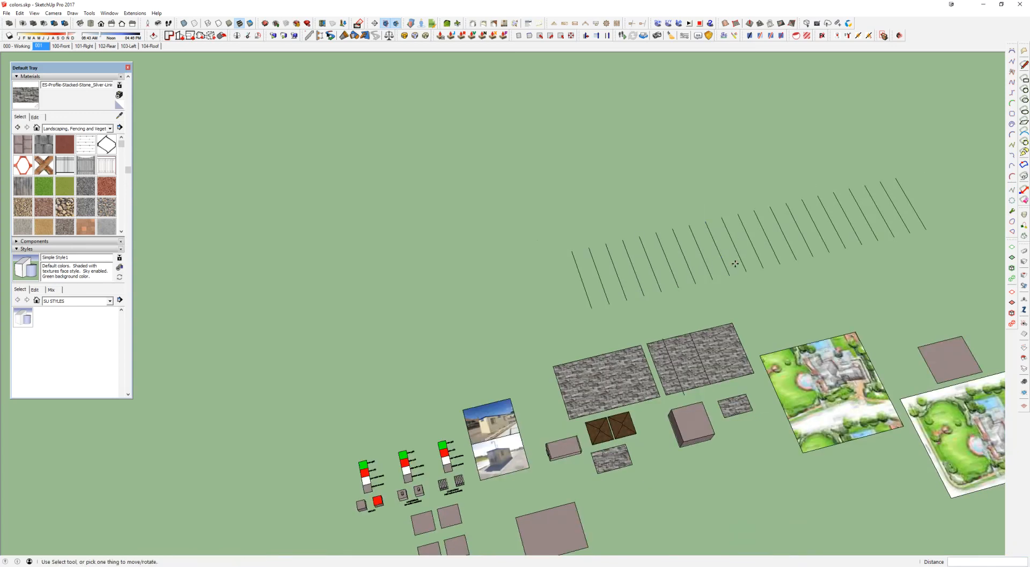
pyautogui.press('Return')
pyautogui.write('7x')
pyautogui.press('Return')
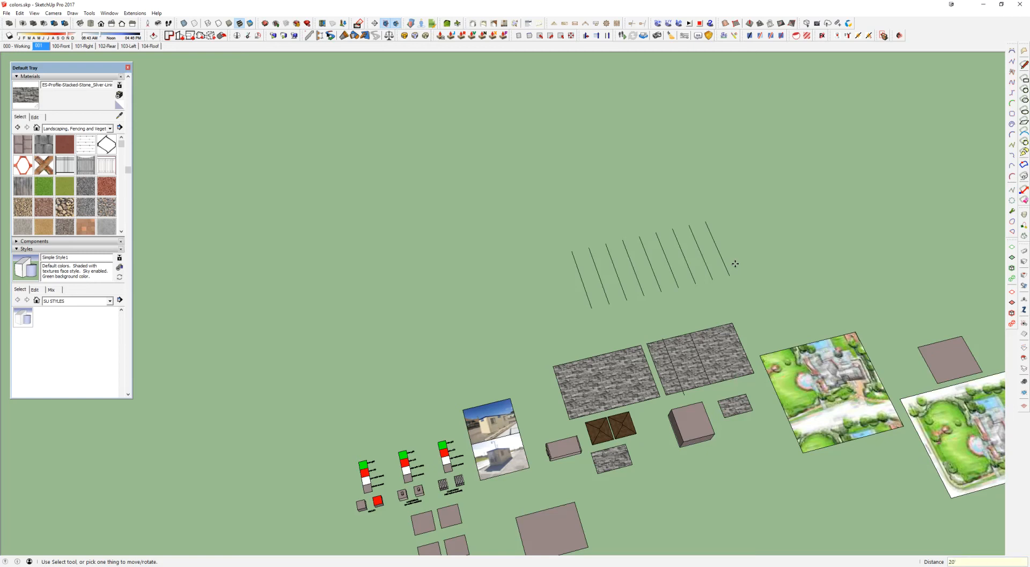
# Set the line array's spacing to 20' and its copies to 9x
pyautogui.press('Return')
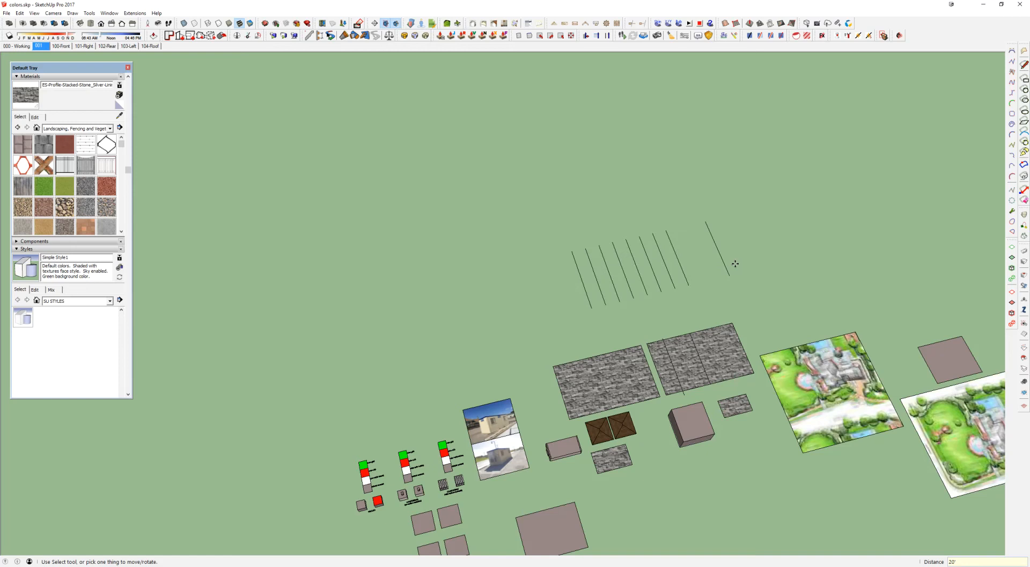
pyautogui.write('9x')
pyautogui.press('Return')
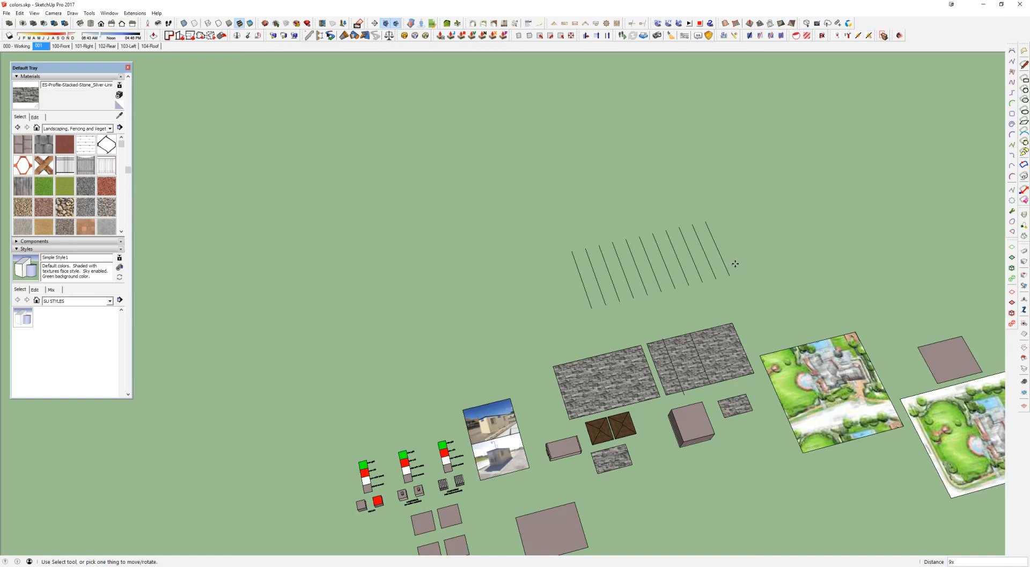
# Set the line array's spacing to 120 inches and its copies to 19x
pyautogui.write('120')
pyautogui.press('Return')
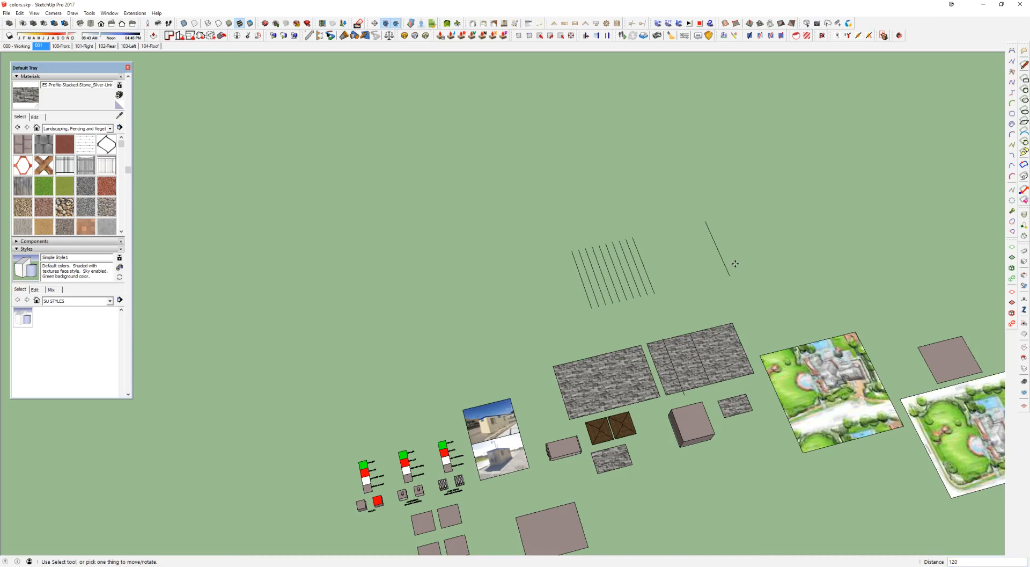
pyautogui.write('19x')
pyautogui.press('Return')
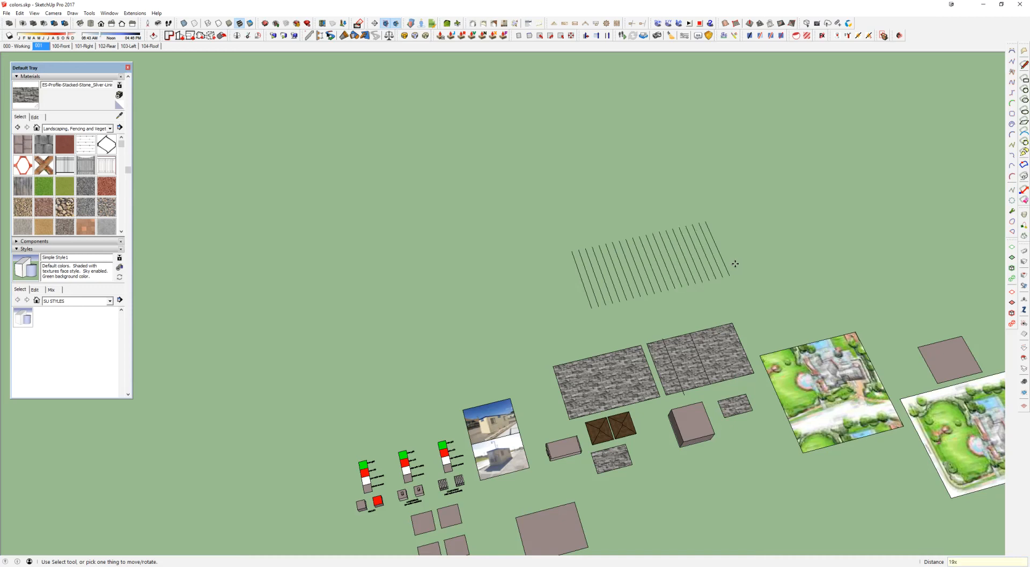
# Erase all the intermediate copies of the line array, keeping only the first and last lines
pyautogui.press('space')
pyautogui.moveTo(557, 195); pyautogui.dragTo(761, 321)
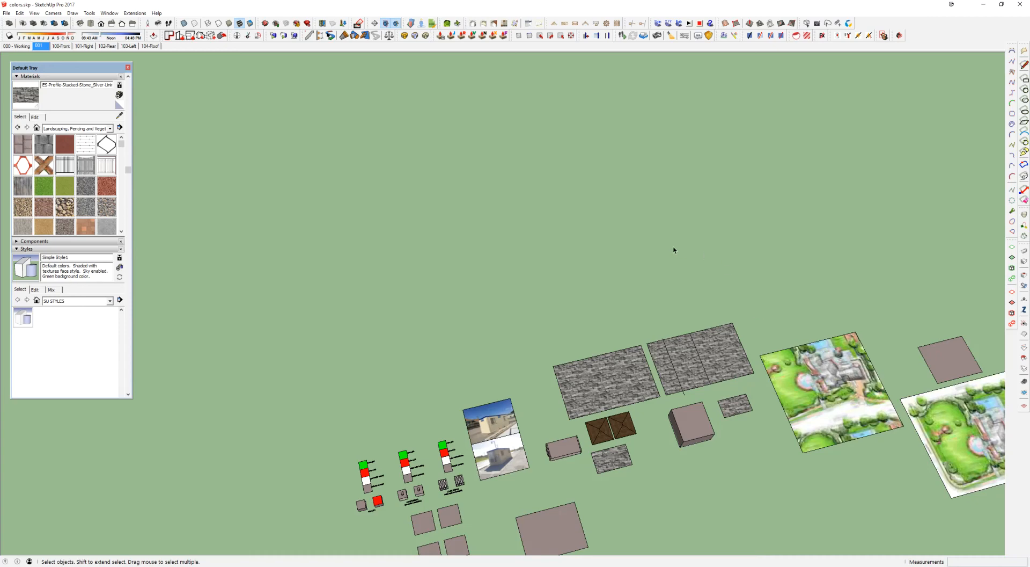
pyautogui.hotkey('ctrl', 'z')
pyautogui.scroll(2, 697, 257)
pyautogui.press('e')
pyautogui.moveTo(534, 293); pyautogui.dragTo(730, 256)
pyautogui.moveTo(642, 269); pyautogui.dragTo(585, 282)
# Copy the first line onto the second line 200' away and divide the span with 8/, changing it to 10/
pyautogui.scroll(3, 595, 290)
pyautogui.press('space')
pyautogui.moveTo(556, 215); pyautogui.dragTo(407, 372)
pyautogui.press('m')
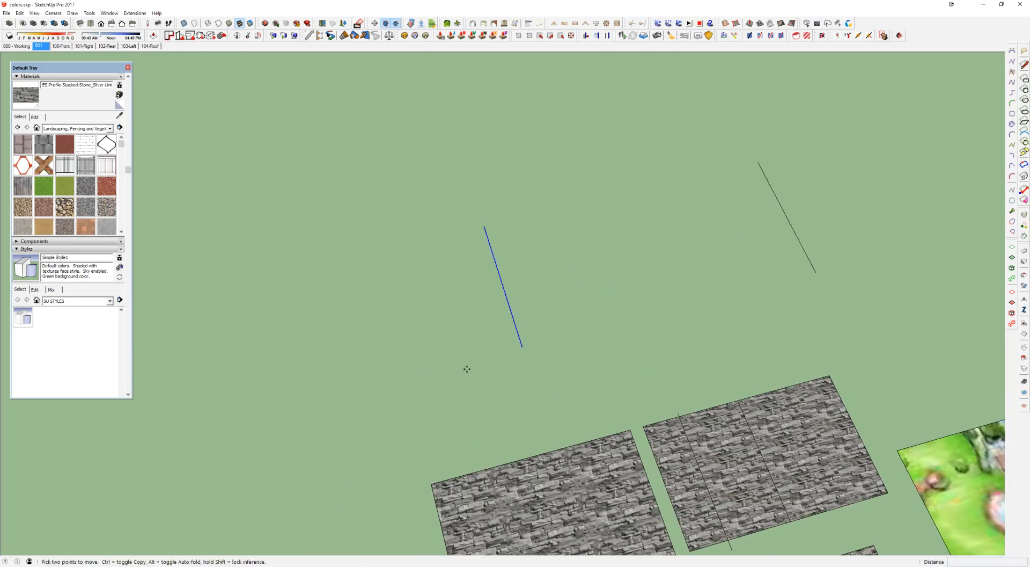
pyautogui.click(521, 346)
pyautogui.press('ctrl')
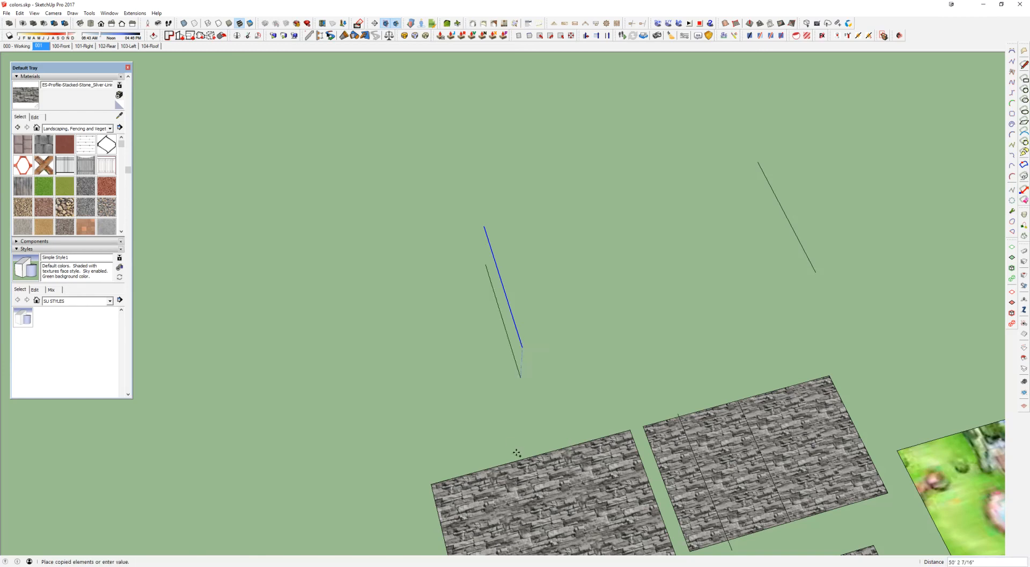
pyautogui.click(815, 272)
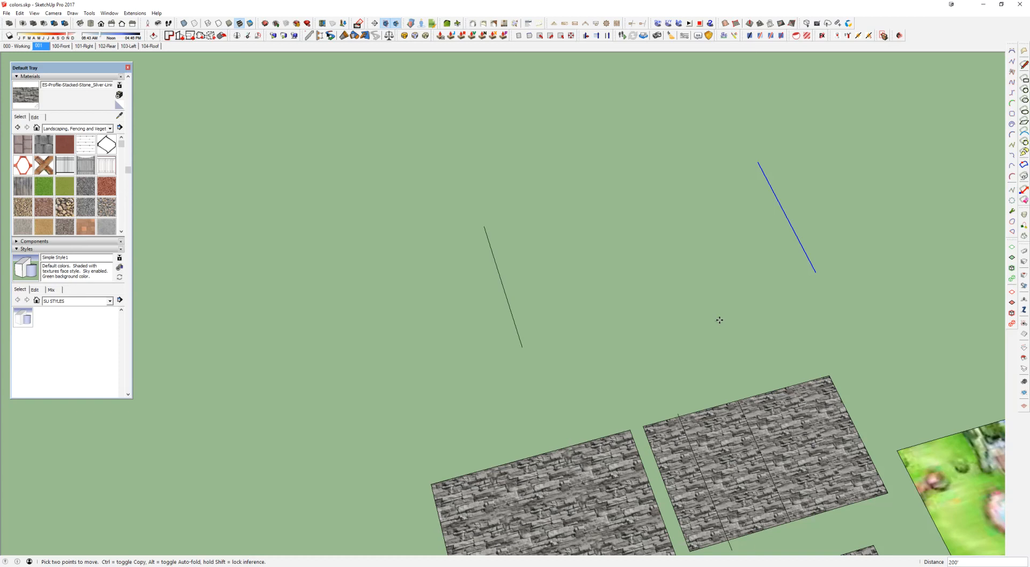
pyautogui.write('8/')
pyautogui.press('Return')
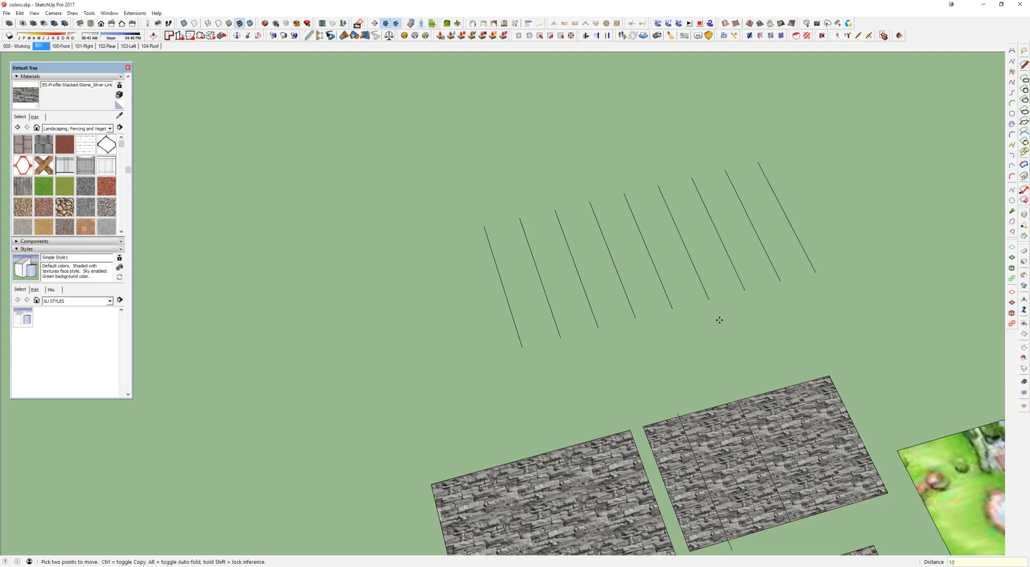
pyautogui.press('Return')
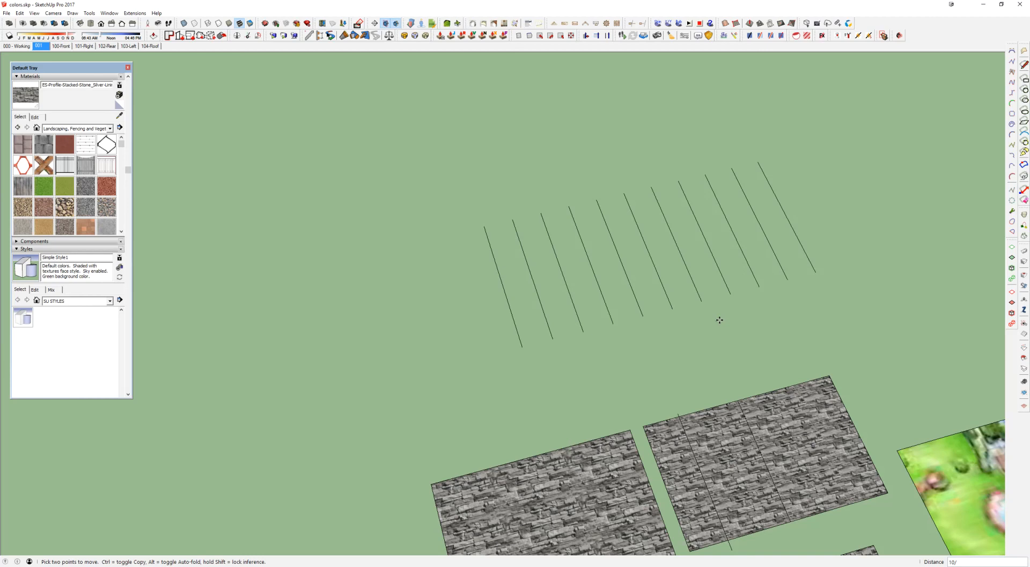
# Shorten the array's total span to 50' and divide it into equal spaces with 5/
pyautogui.press('Return')
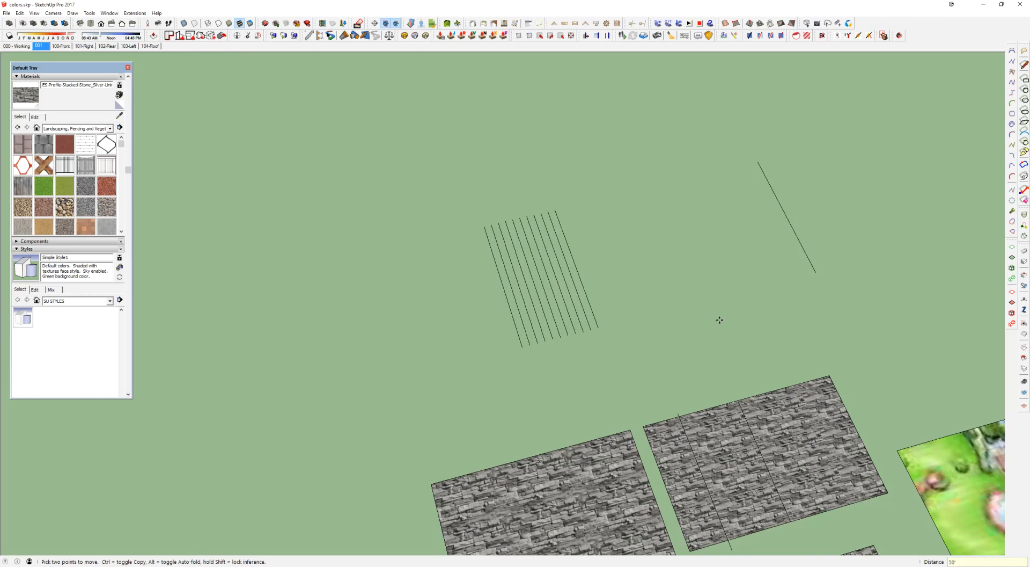
pyautogui.write('5/')
pyautogui.press('Return')
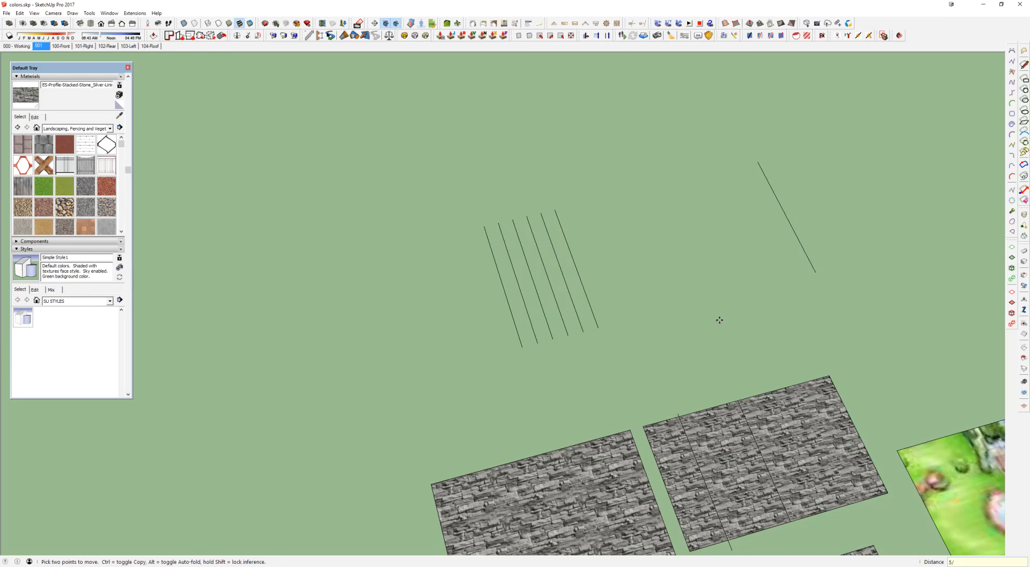
# Draw a small rectangle in the empty area beyond the line array and Push/Pull it up into a tall box
pyautogui.press('r')
pyautogui.scroll(-1, 699, 285)
pyautogui.keyDown('shift'); pyautogui.moveTo(682, 302); pyautogui.dragTo(643, 415, button='middle'); pyautogui.keyUp('shift')
pyautogui.click(614, 281)
pyautogui.click(642, 243)
pyautogui.press('p')
pyautogui.scroll(1, 633, 266)
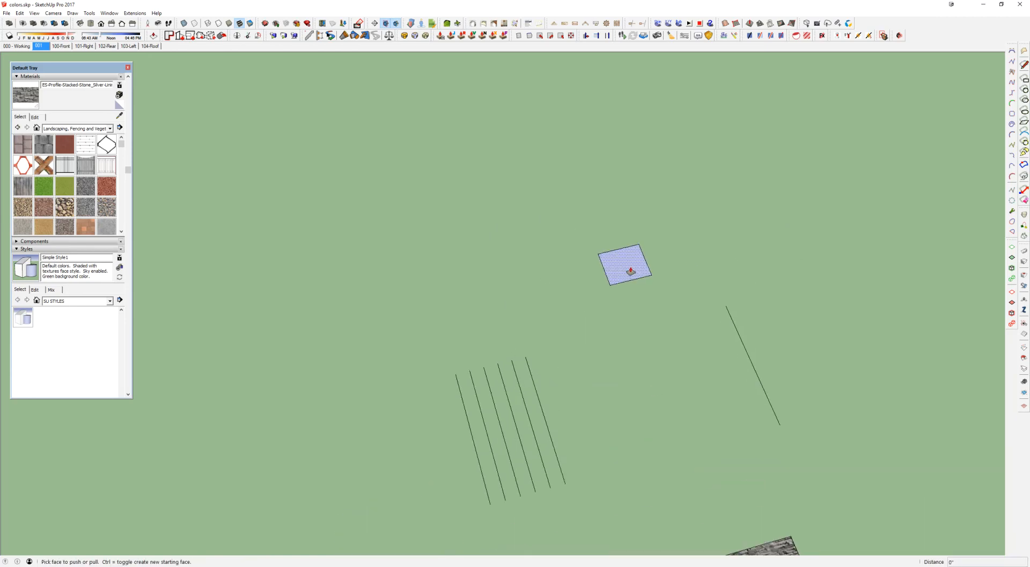
pyautogui.click(632, 269)
pyautogui.click(639, 136)
# Group the whole tall box and convert the group into a component with the default settings
pyautogui.press('space')
pyautogui.tripleClick(650, 173)
pyautogui.press('g')
pyautogui.rightClick(644, 197)
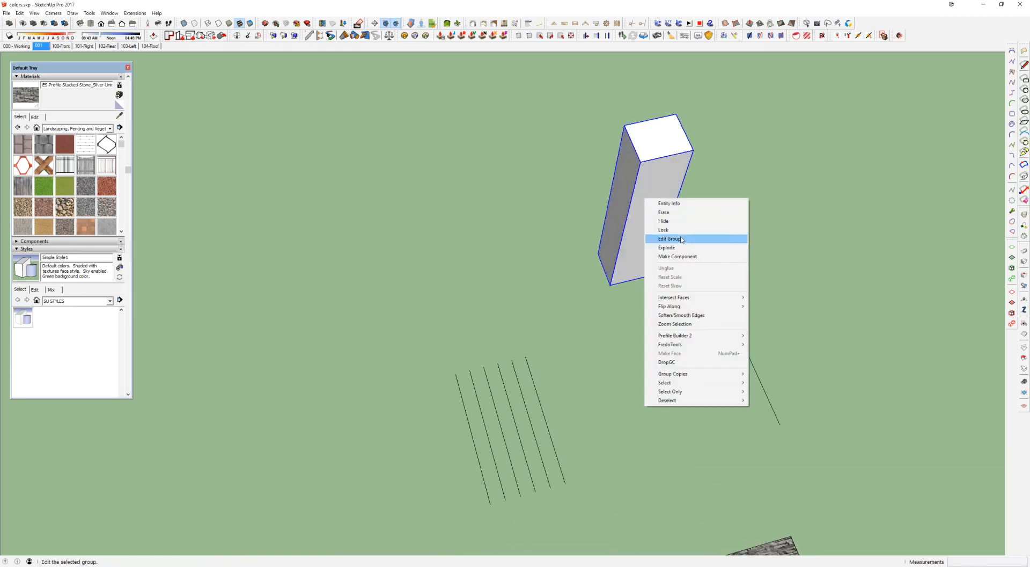
pyautogui.click(679, 257)
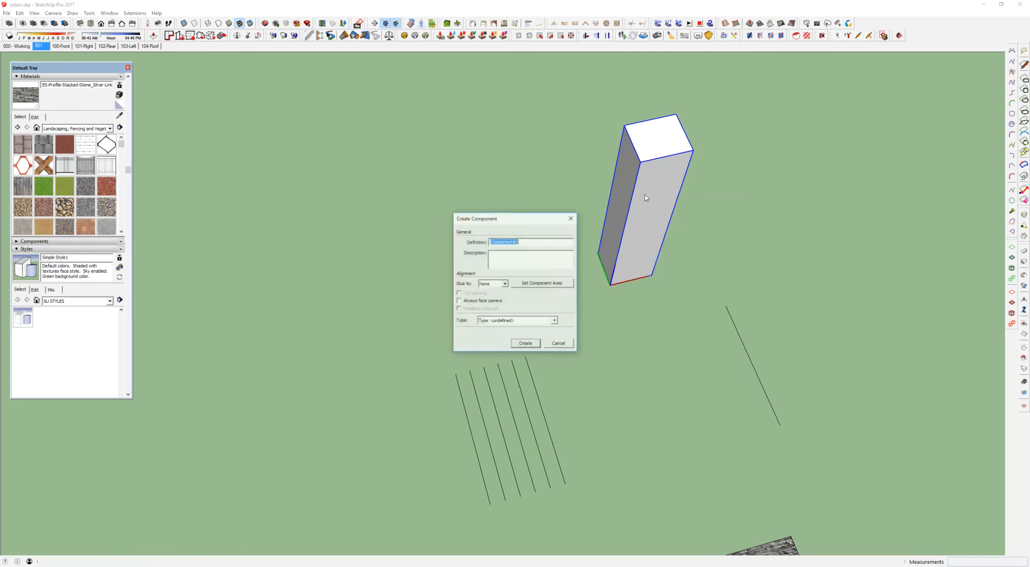
pyautogui.click(528, 343)
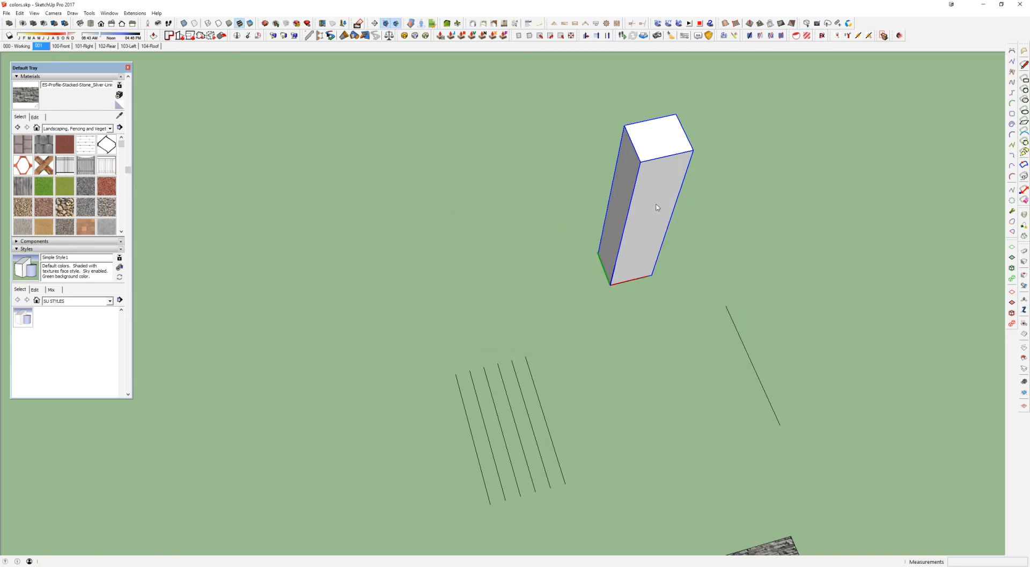
# Copy the tall box component along the red axis about 390' away from the original
pyautogui.moveTo(659, 201); pyautogui.dragTo(653, 211, button='middle')
pyautogui.scroll(1, 564, 299)
pyautogui.scroll(-1, 564, 299)
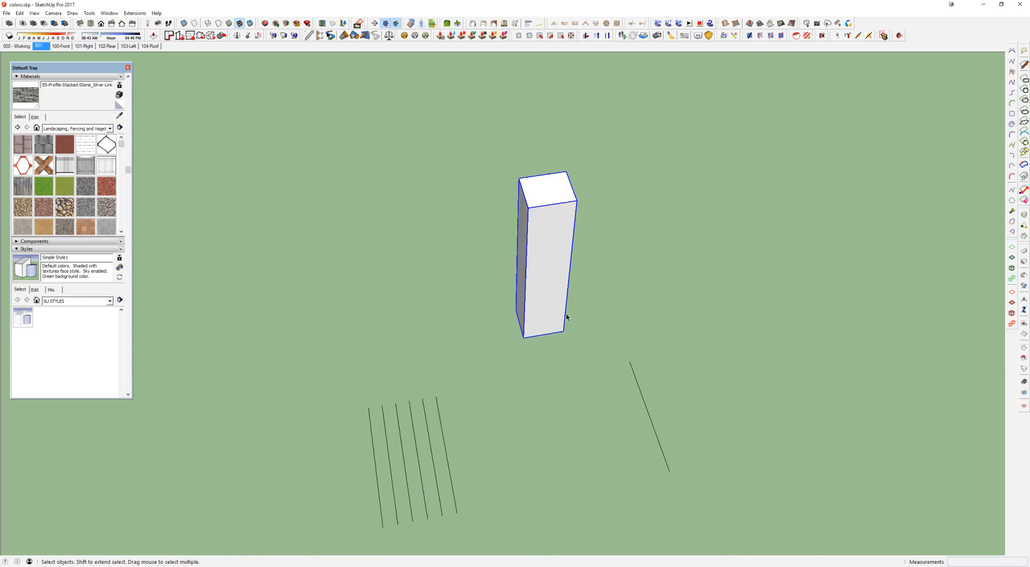
pyautogui.press('m')
pyautogui.click(564, 329)
pyautogui.press('ctrl')
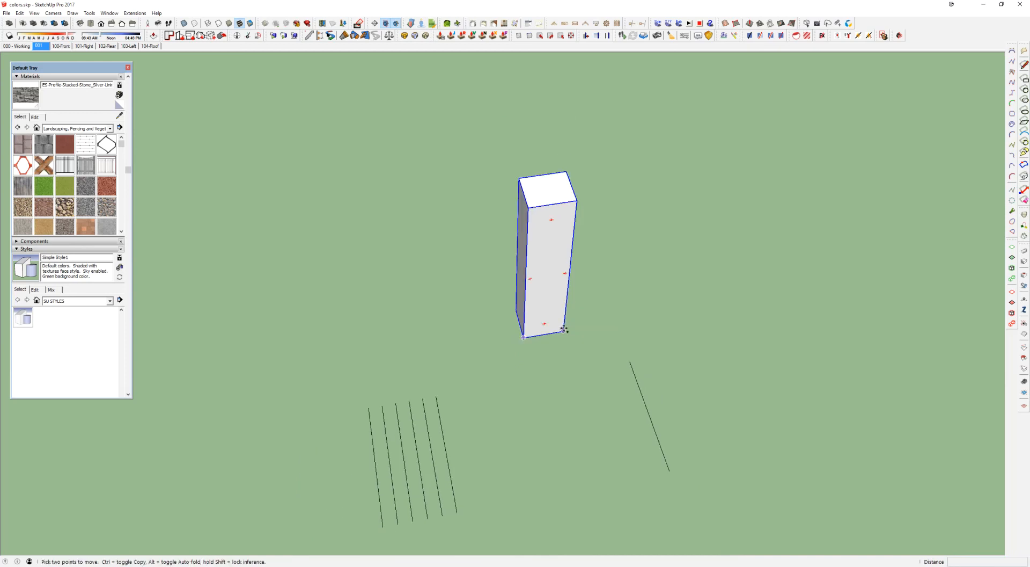
pyautogui.scroll(-1, 912, 271)
pyautogui.moveTo(913, 271); pyautogui.dragTo(616, 357, button='middle')
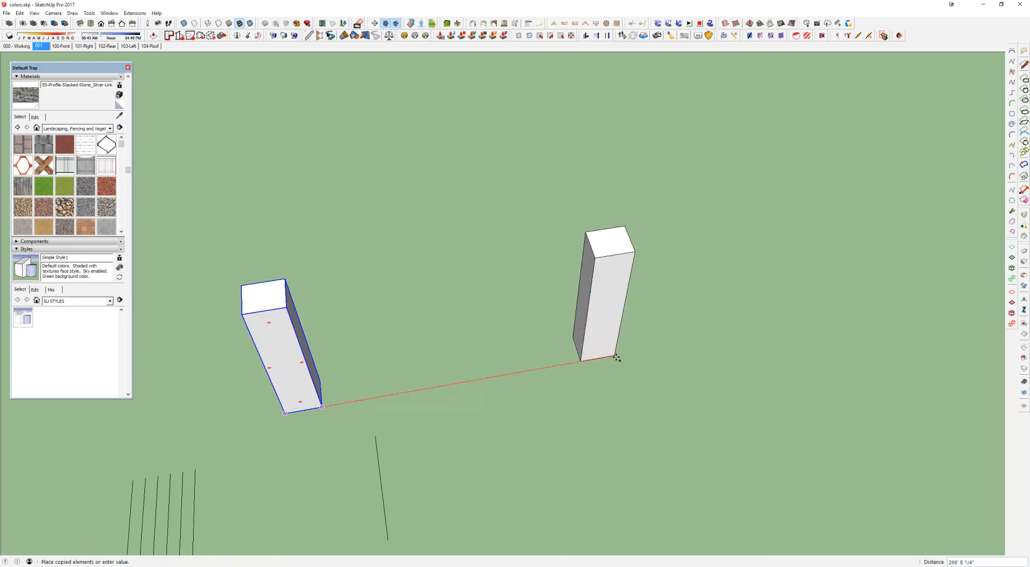
pyautogui.click(747, 333)
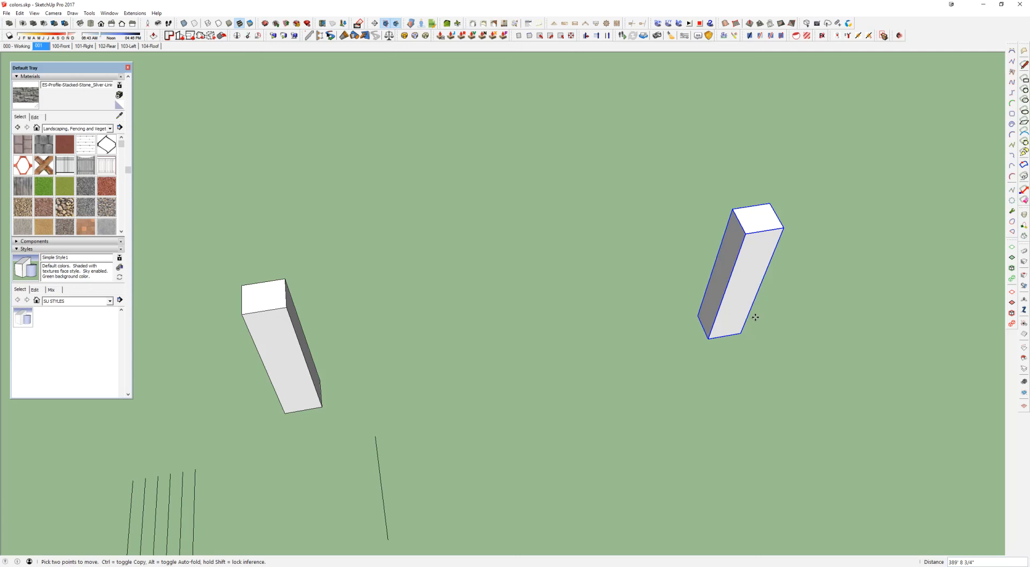
# Divide the span between the two tall boxes into equal spaces with 3/, changing it to 5/
pyautogui.write('3/')
pyautogui.press('Return')
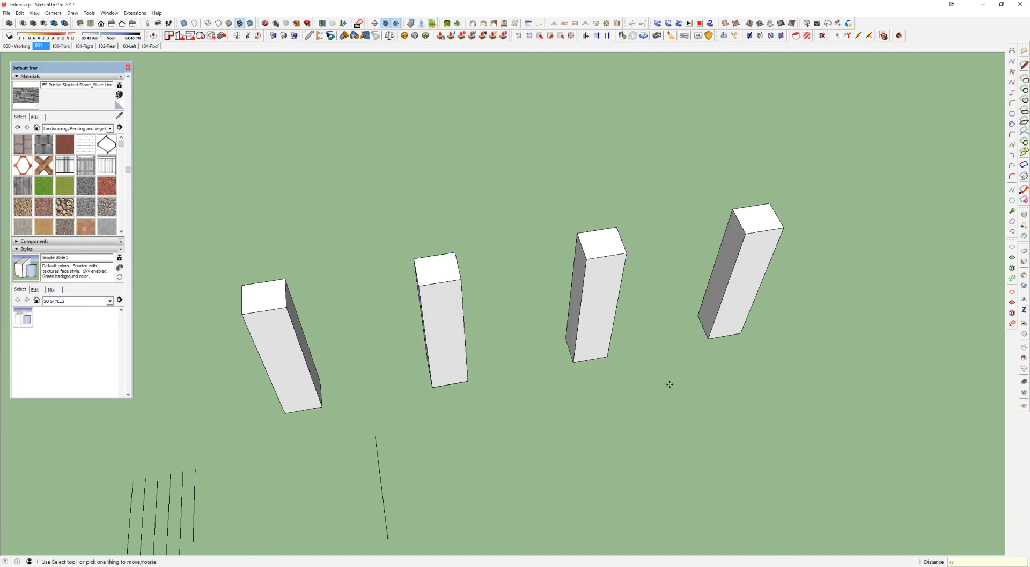
pyautogui.moveTo(669, 383); pyautogui.dragTo(626, 302, button='middle')
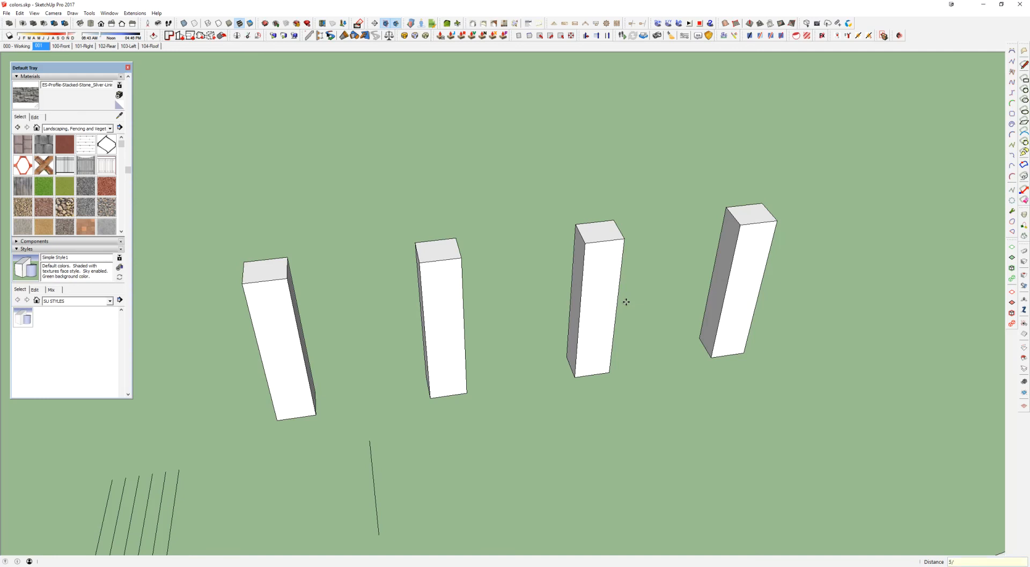
pyautogui.press('Return')
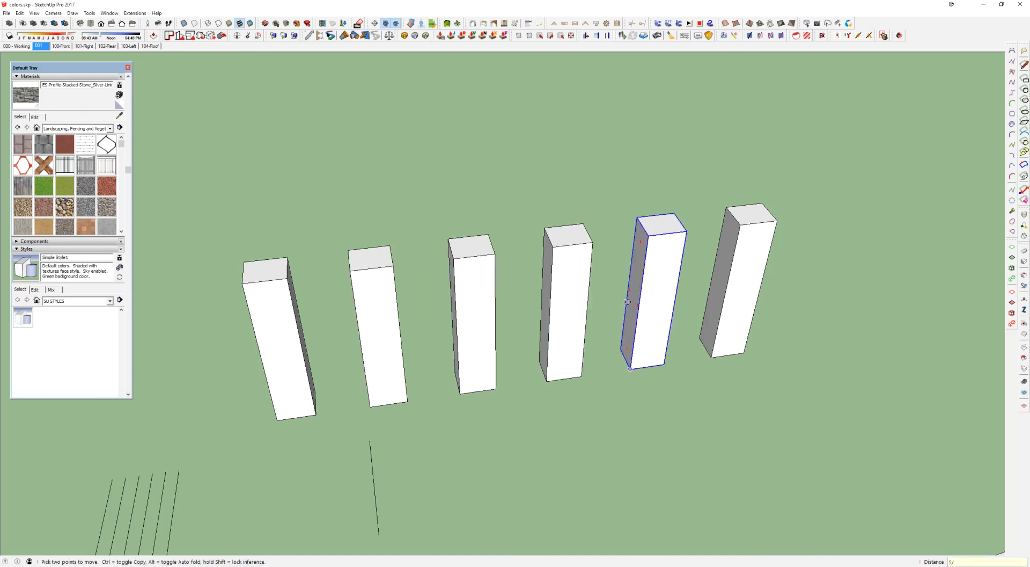
# Draw a wide rectangle beyond the row of boxes, Push/Pull it up about 99' and group the resulting block
pyautogui.moveTo(626, 302); pyautogui.dragTo(668, 270, button='middle')
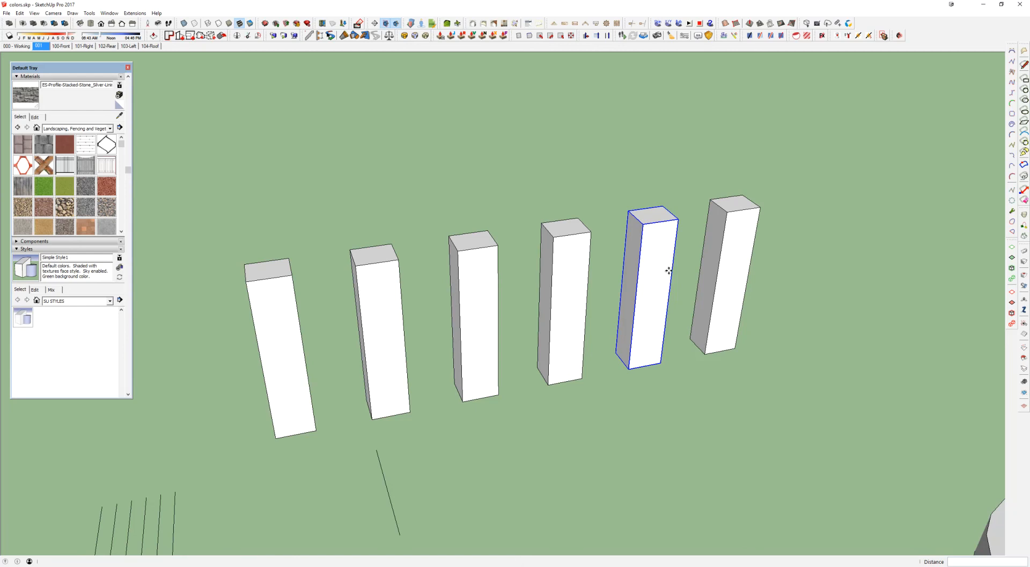
pyautogui.scroll(-4, 669, 270)
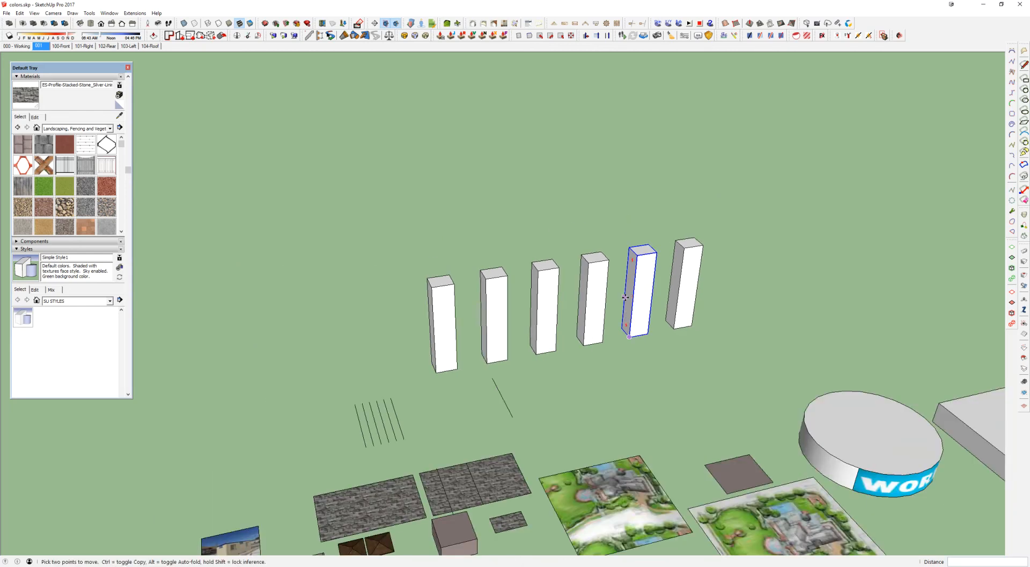
pyautogui.press('r')
pyautogui.click(750, 326)
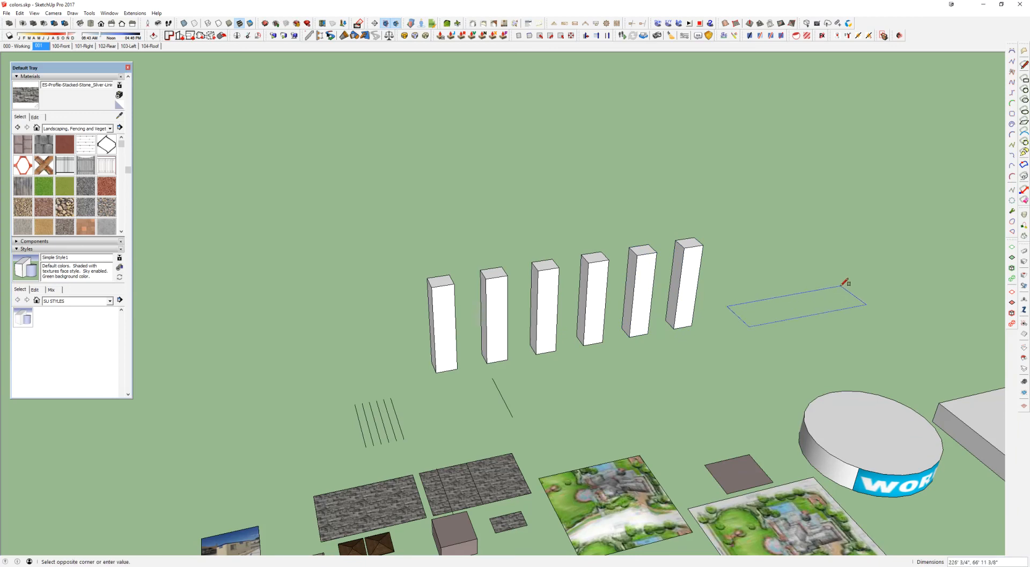
pyautogui.click(846, 280)
pyautogui.scroll(4, 814, 302)
pyautogui.press('p')
pyautogui.moveTo(808, 321); pyautogui.dragTo(816, 210)
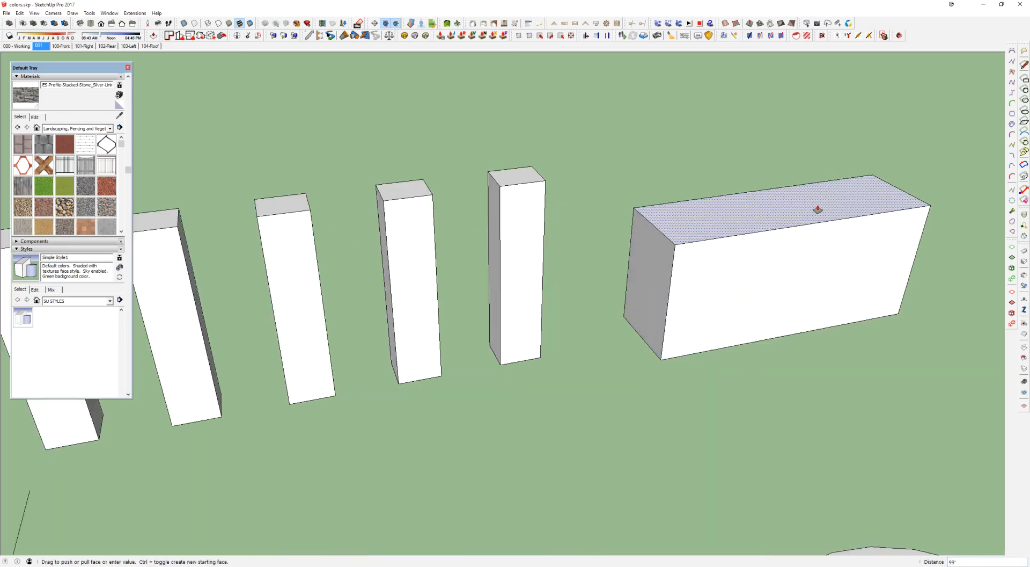
pyautogui.scroll(5, 727, 276)
pyautogui.press('space')
pyautogui.tripleClick(684, 272)
# Draw a rectangle about 3' 9" by 6' 1" at the wide block's upper front corner and Push/Pull it outward into a short beam
pyautogui.scroll(3, 698, 285)
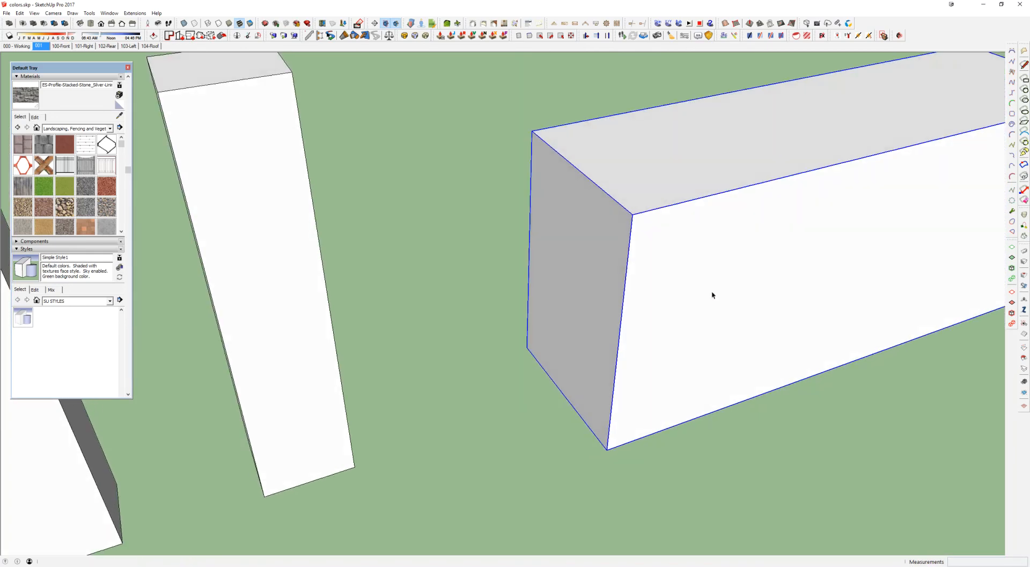
pyautogui.press('r')
pyautogui.click(619, 196)
pyautogui.click(631, 215)
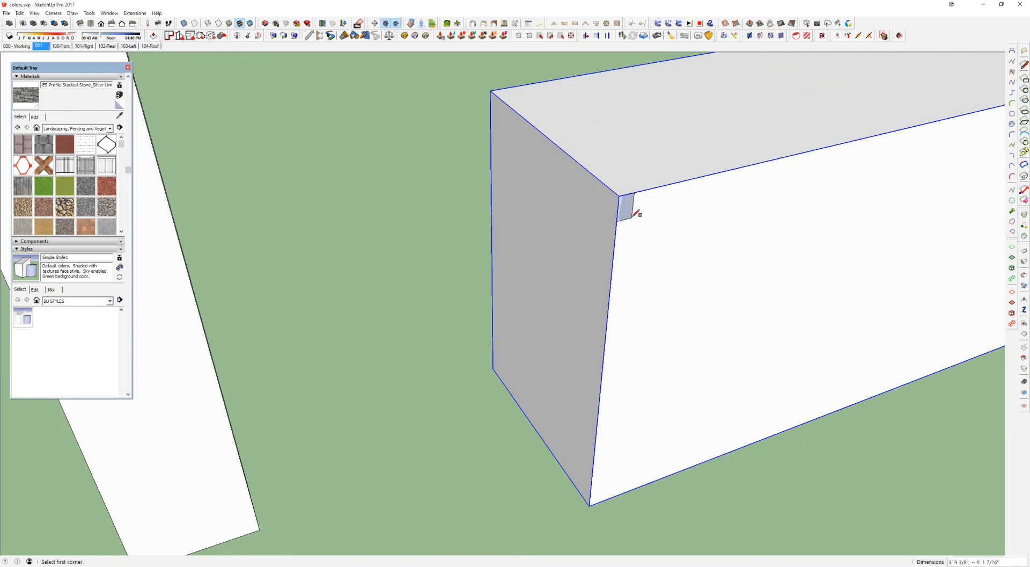
pyautogui.scroll(2, 634, 219)
pyautogui.press('p')
pyautogui.click(630, 214)
pyautogui.click(668, 257)
# Select the whole short beam and make it a component with the default settings
pyautogui.press('space')
pyautogui.tripleClick(653, 235)
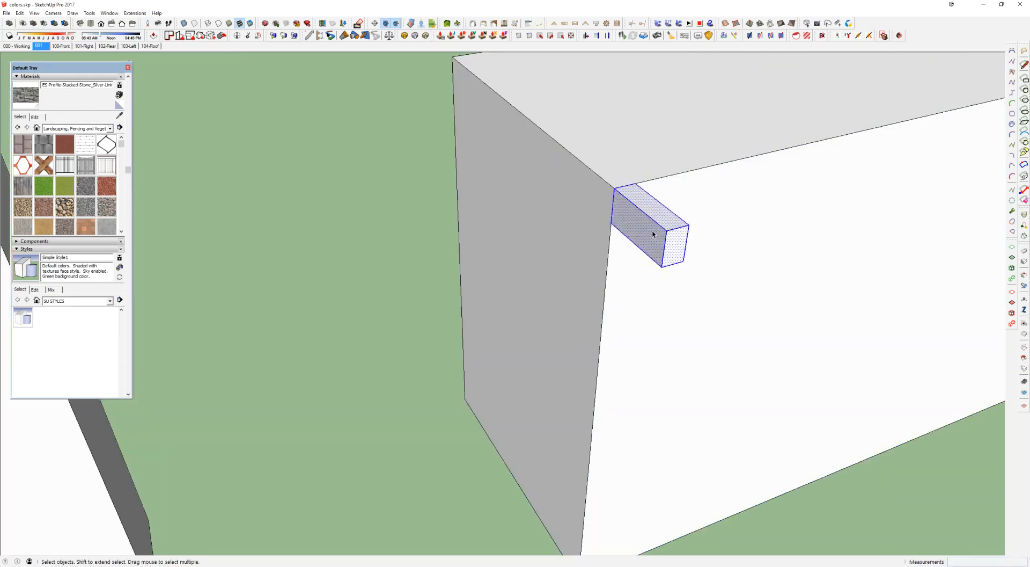
pyautogui.rightClick(653, 234)
pyautogui.click(692, 289)
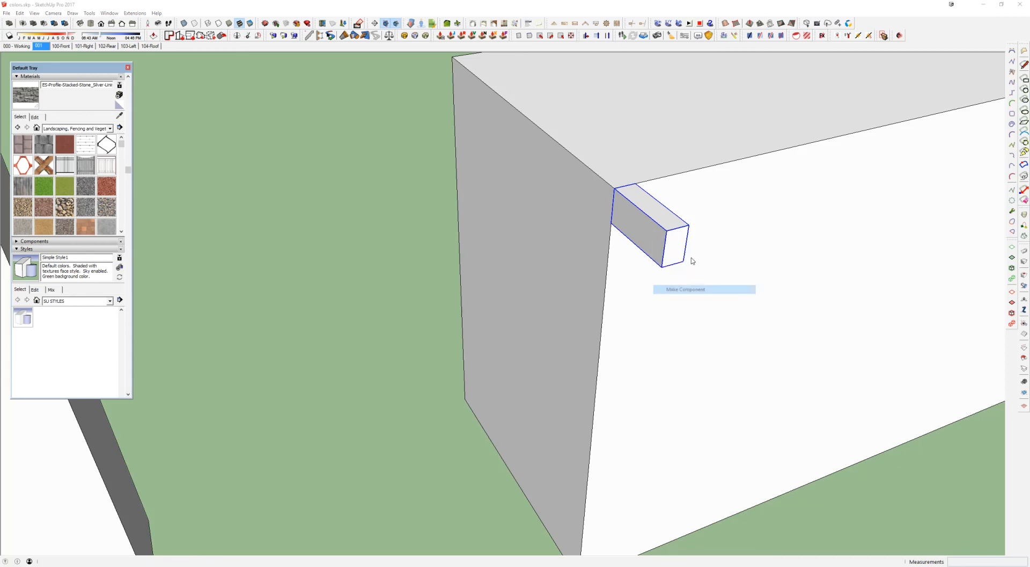
pyautogui.click(526, 343)
# Copy the beam component to the far end of the block's upper front edge and divide the span with 11/
pyautogui.scroll(-1, 620, 226)
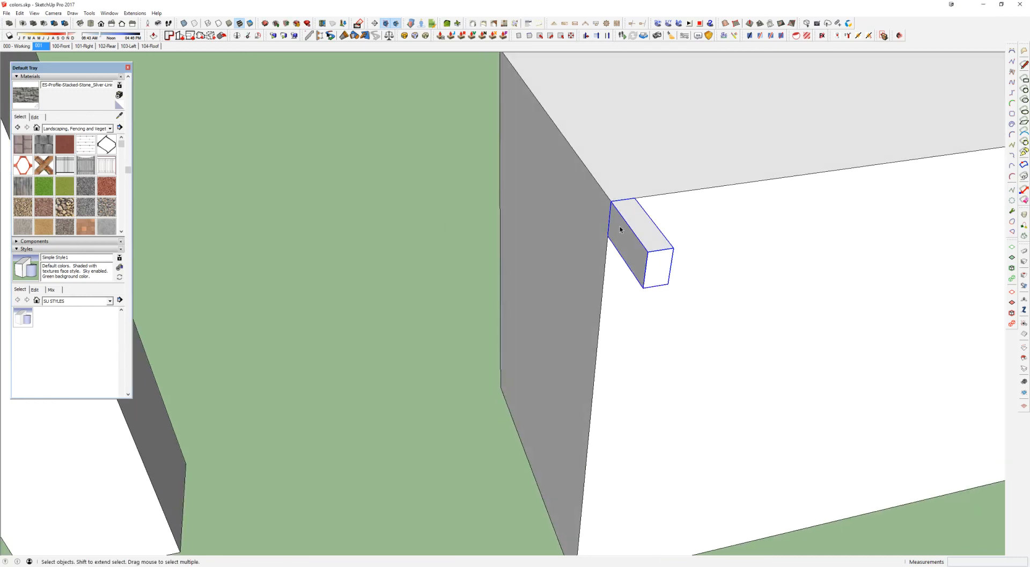
pyautogui.press('m')
pyautogui.click(637, 198)
pyautogui.press('ctrl')
pyautogui.scroll(-6, 637, 198)
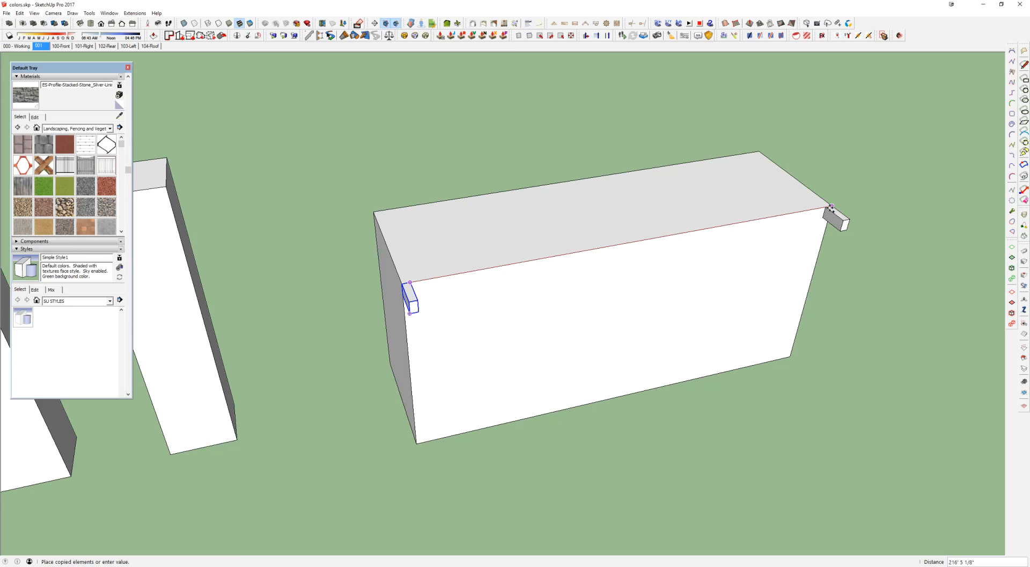
pyautogui.click(831, 206)
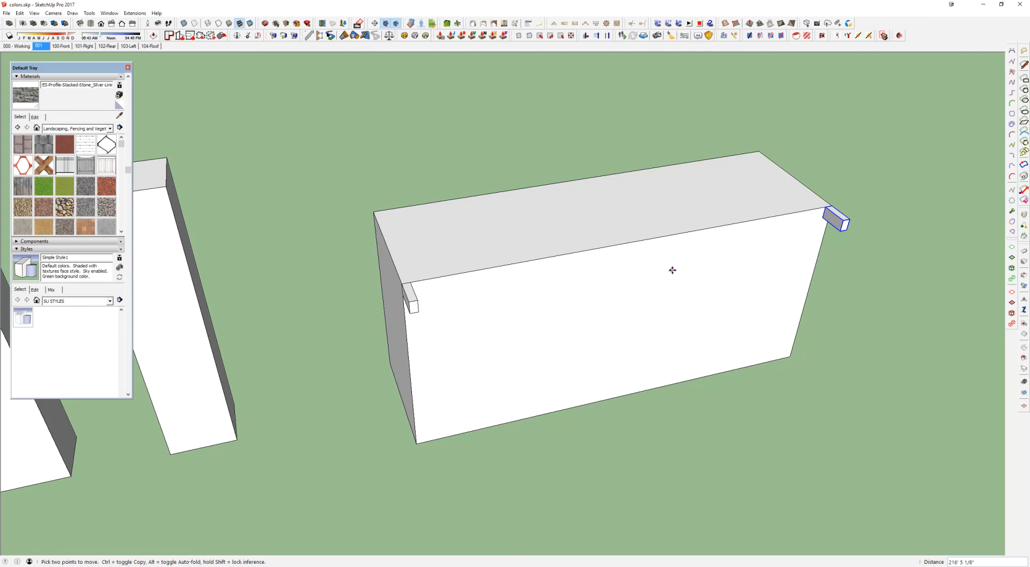
pyautogui.write('11/')
pyautogui.press('Return')
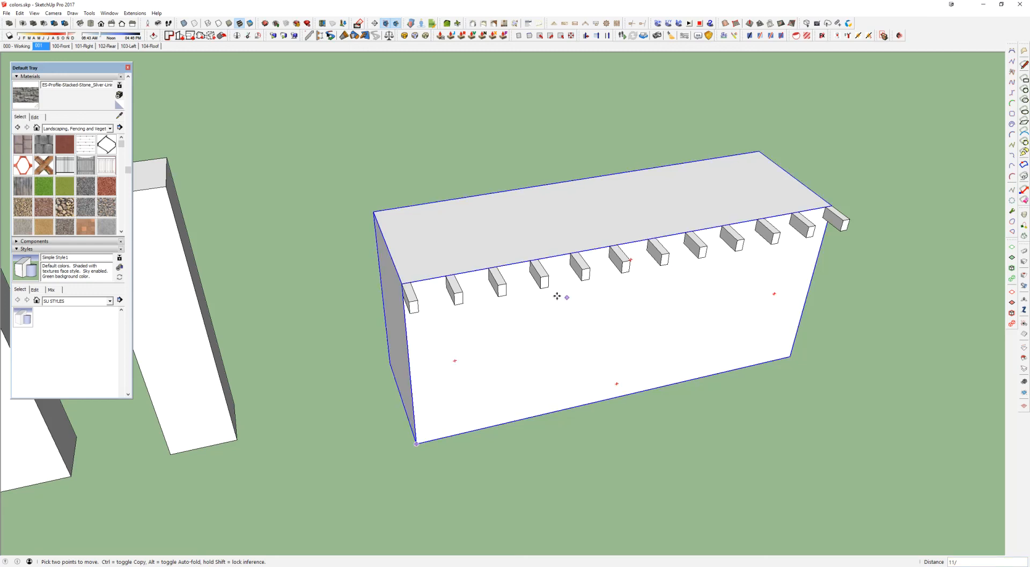
# Examine the row of beams along the wide block's upper edge from several angles
pyautogui.moveTo(559, 295); pyautogui.dragTo(730, 280, button='middle')
pyautogui.scroll(-2, 586, 229)
pyautogui.keyDown('shift'); pyautogui.moveTo(585, 229); pyautogui.dragTo(621, 299, button='middle'); pyautogui.keyUp('shift')
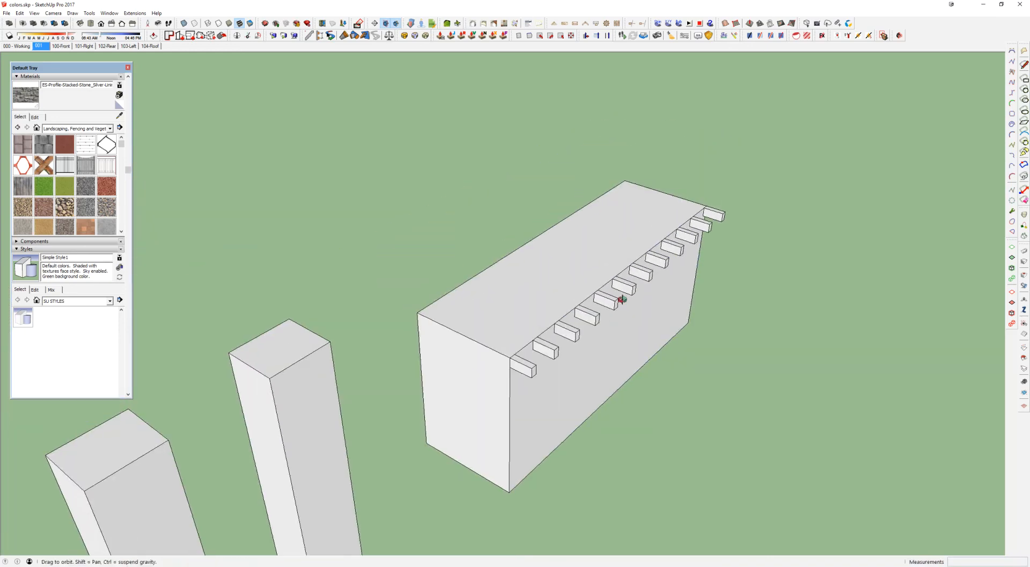
pyautogui.press('space')
pyautogui.scroll(3, 534, 359)
pyautogui.moveTo(514, 371)
pyautogui.mouseDown(button='middle')
pyautogui.moveTo(533, 295)
pyautogui.moveTo(524, 318)
pyautogui.moveTo(460, 317)
pyautogui.moveTo(474, 340)
pyautogui.mouseUp(button='middle')
pyautogui.scroll(4, 474, 340)
pyautogui.press('l')
pyautogui.scroll(-4, 497, 339)
pyautogui.press('space')
pyautogui.scroll(-2, 544, 332)
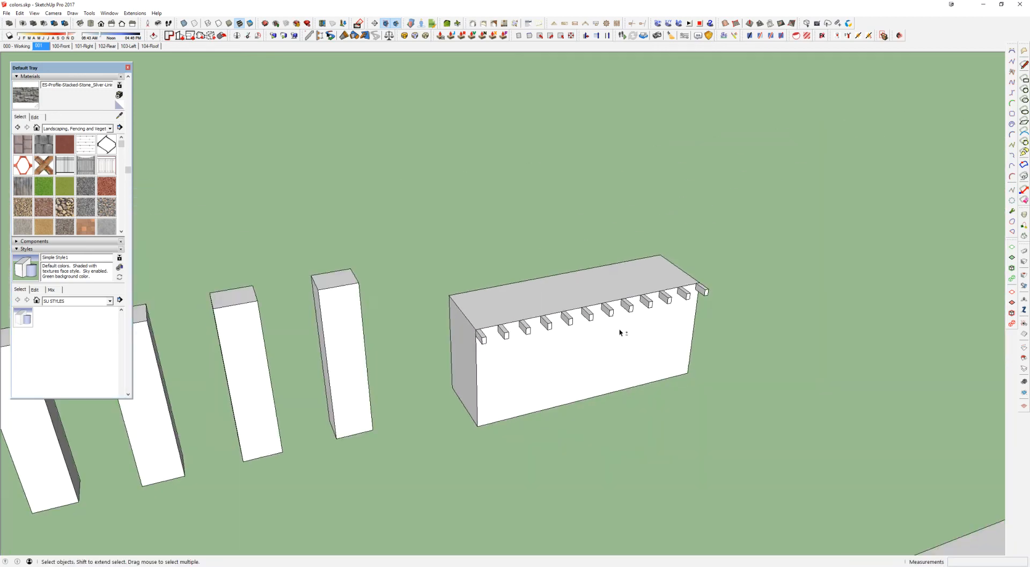
# Copy the first tall box of the row into the empty area beyond it, about 232' away
pyautogui.moveTo(619, 331); pyautogui.dragTo(515, 401, button='middle')
pyautogui.scroll(-2, 576, 337)
pyautogui.moveTo(660, 301); pyautogui.dragTo(695, 373, button='middle')
pyautogui.click(639, 368)
pyautogui.press('m')
pyautogui.click(619, 402)
pyautogui.press('ctrl')
pyautogui.click(488, 333)
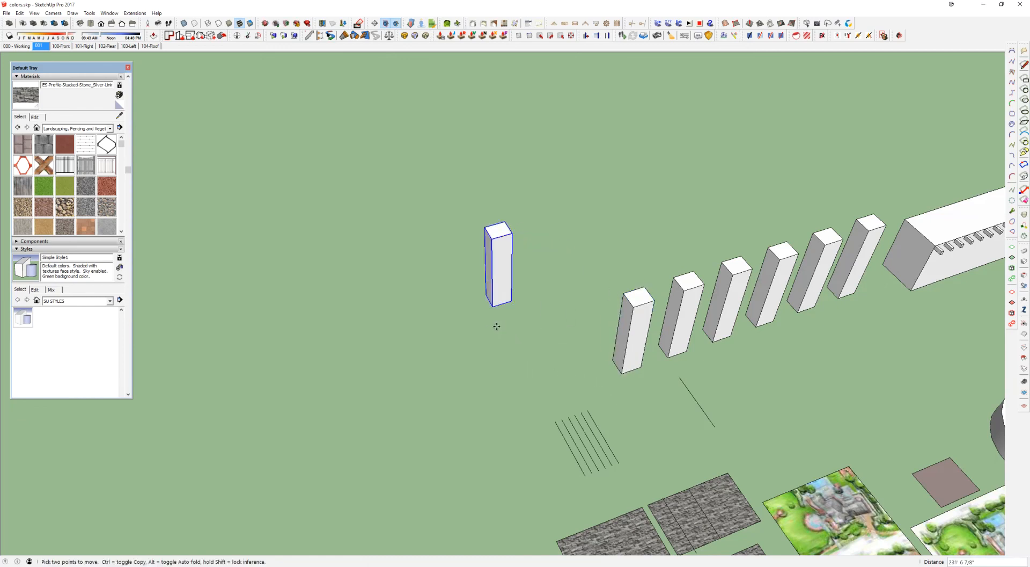
# Draw a line along the red axis from the copied box's base corner, add a second line from its end, and erase the first line
pyautogui.moveTo(494, 322); pyautogui.dragTo(476, 374, button='middle')
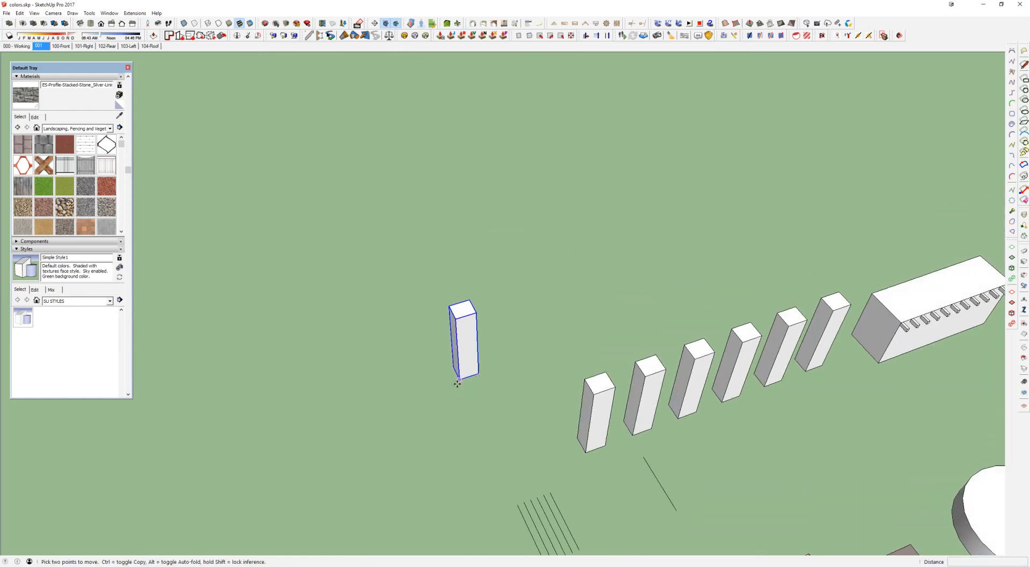
pyautogui.press('l')
pyautogui.click(460, 379)
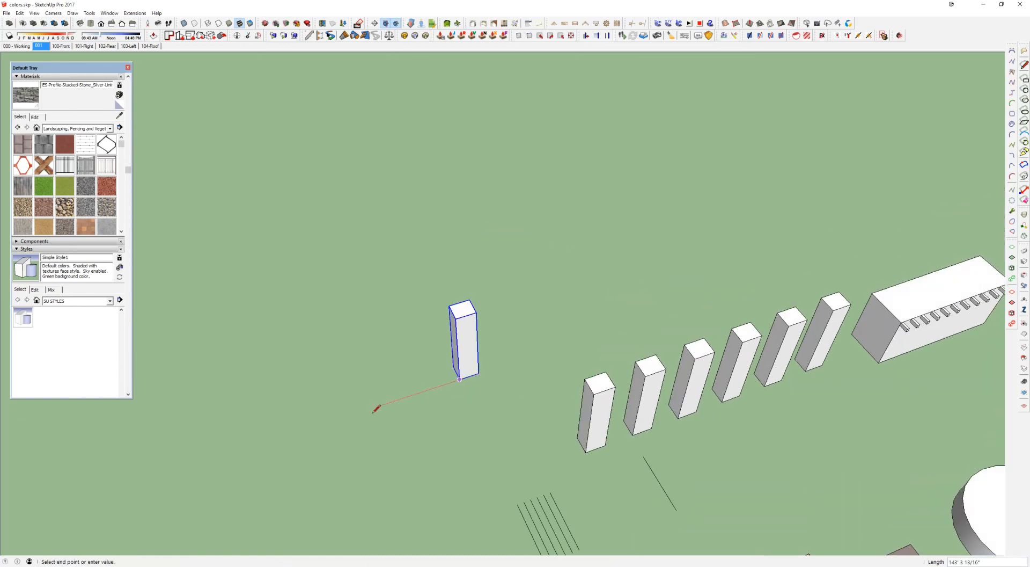
pyautogui.click(346, 416)
pyautogui.click(306, 260)
pyautogui.press('e')
pyautogui.click(394, 401)
pyautogui.keyDown('shift'); pyautogui.moveTo(403, 404); pyautogui.dragTo(619, 356, button='middle'); pyautogui.keyUp('shift')
# Rotate-copy the separate tall box through 360° around the near end of the remaining line
pyautogui.press('space')
pyautogui.click(675, 310)
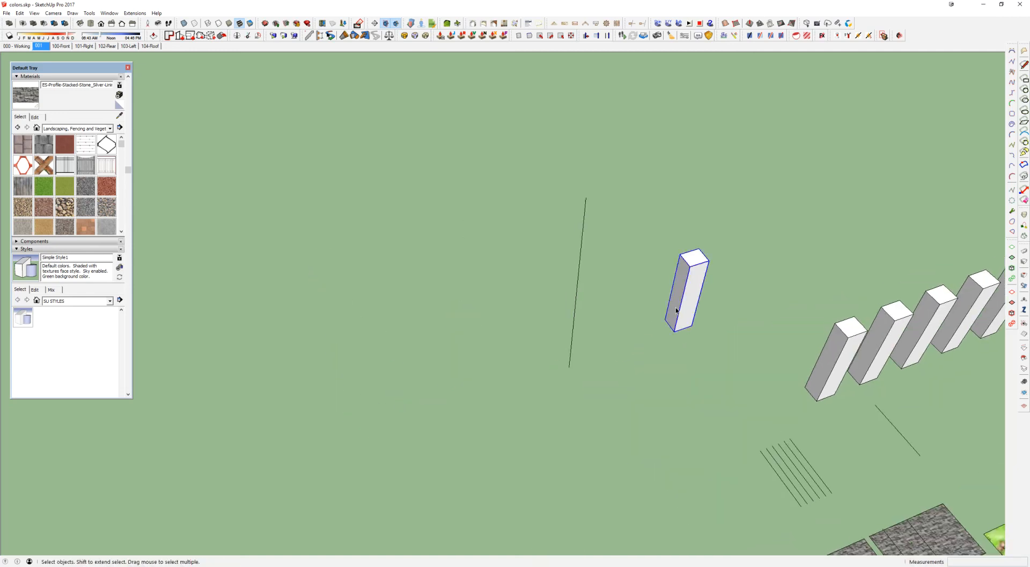
pyautogui.press('q')
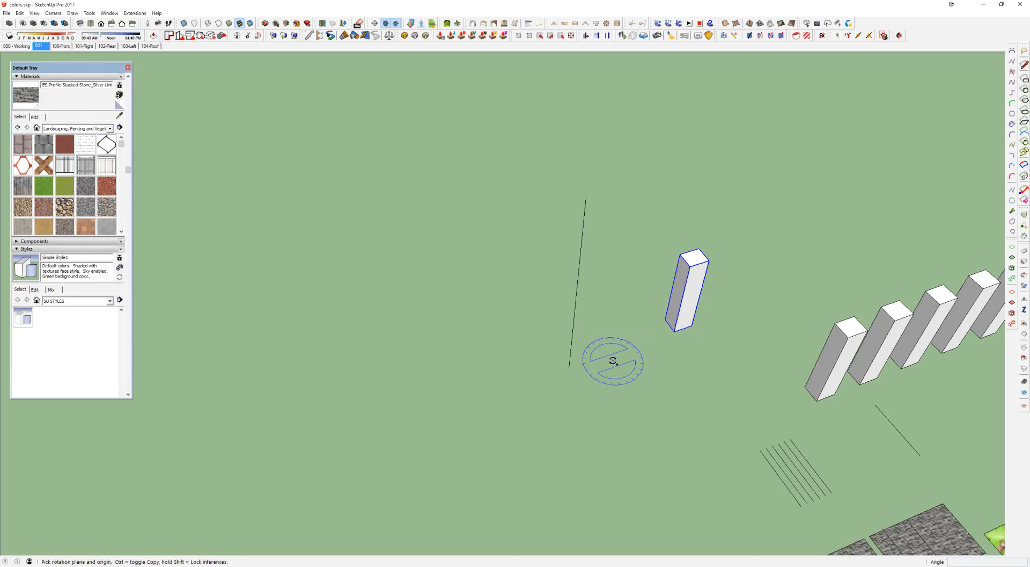
pyautogui.click(569, 366)
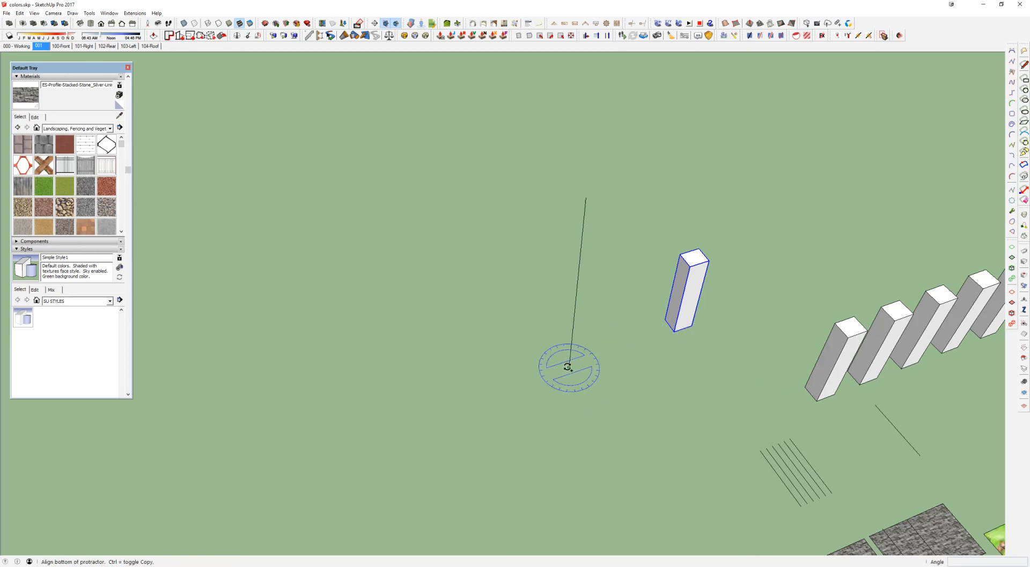
pyautogui.click(675, 331)
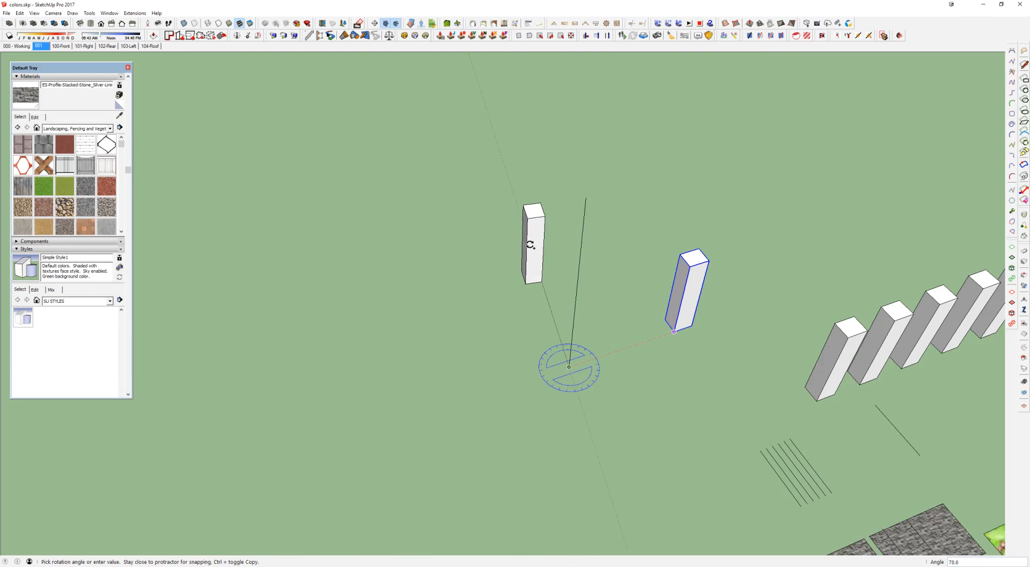
pyautogui.press('Escape')
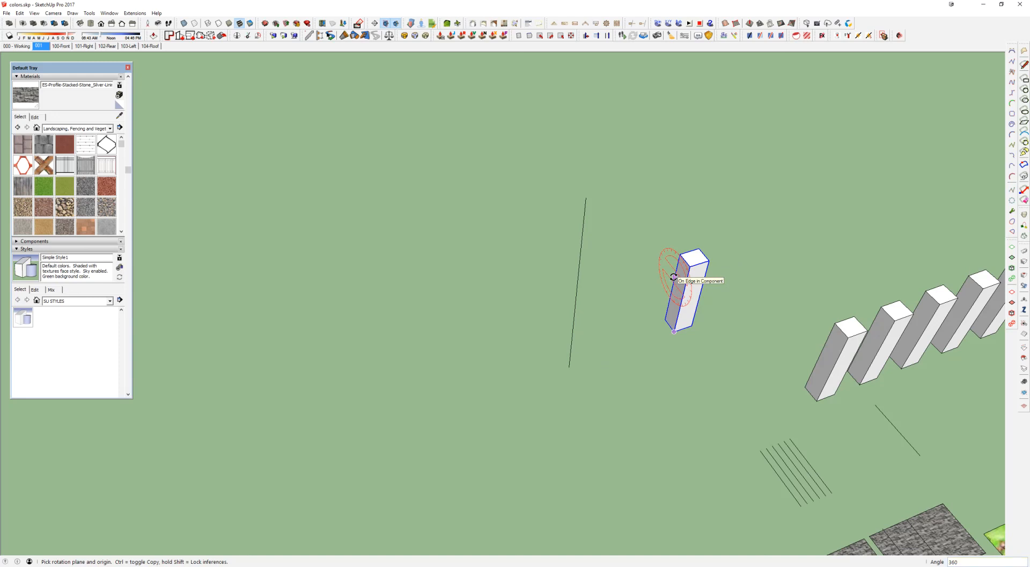
# Divide the rotated copy into a radial array with 8/ and set its total angle to 180°
pyautogui.write('8/')
pyautogui.press('Return')
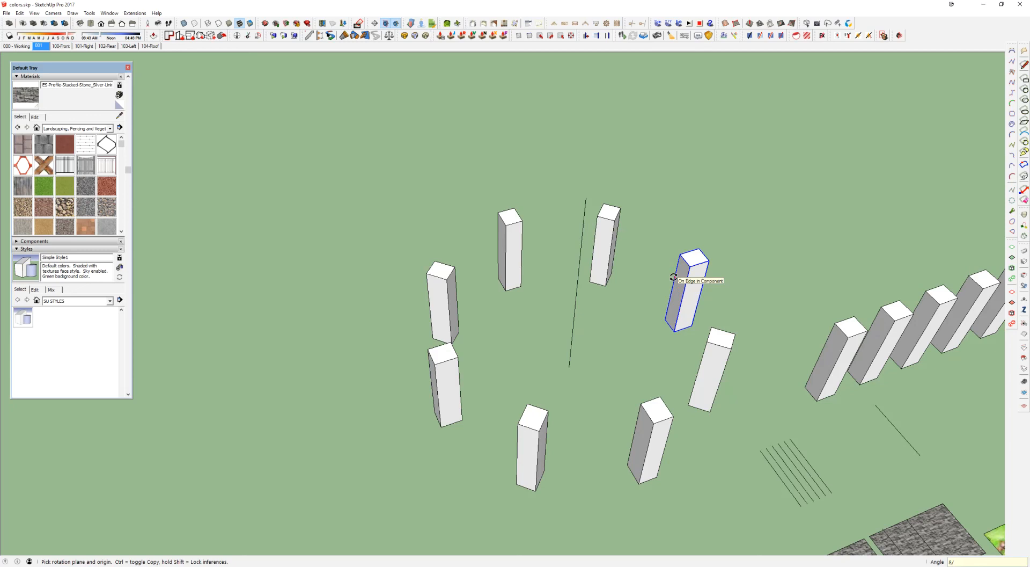
pyautogui.moveTo(689, 294); pyautogui.dragTo(710, 324, button='middle')
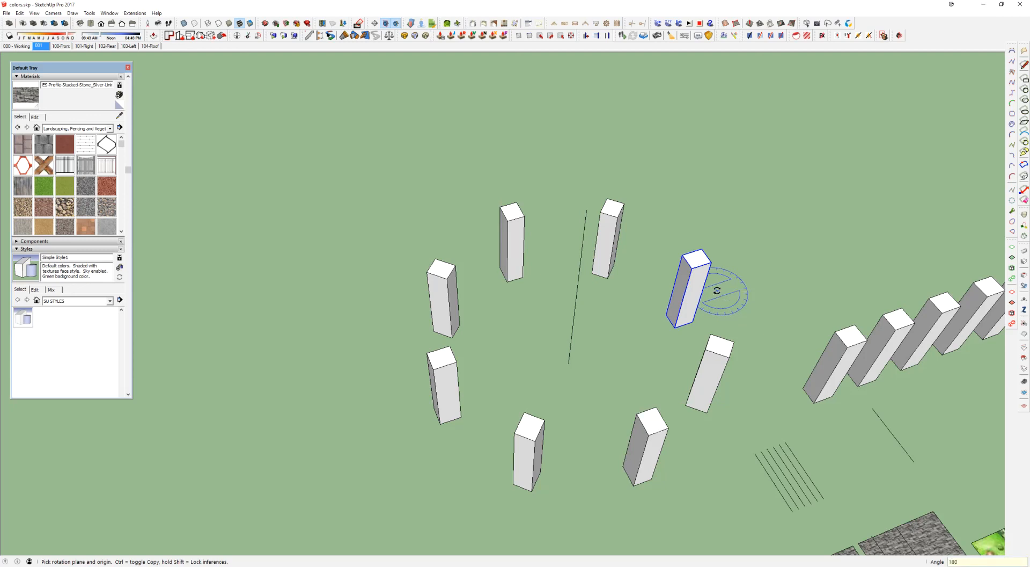
pyautogui.press('Return')
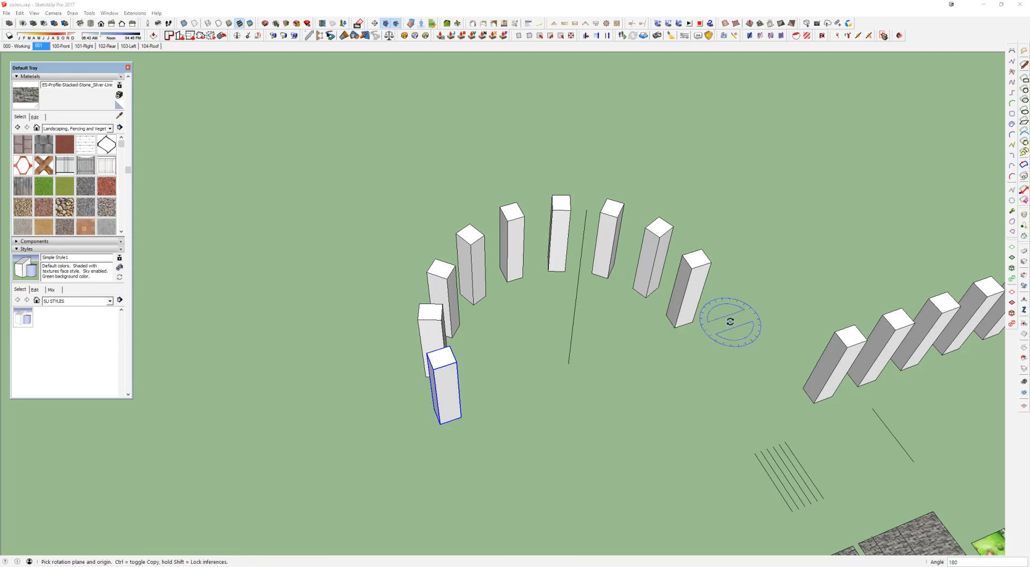
# Erase the rotated copies of the semicircular array, keeping only the original tall box and the centre line
pyautogui.moveTo(705, 310); pyautogui.dragTo(799, 211, button='middle')
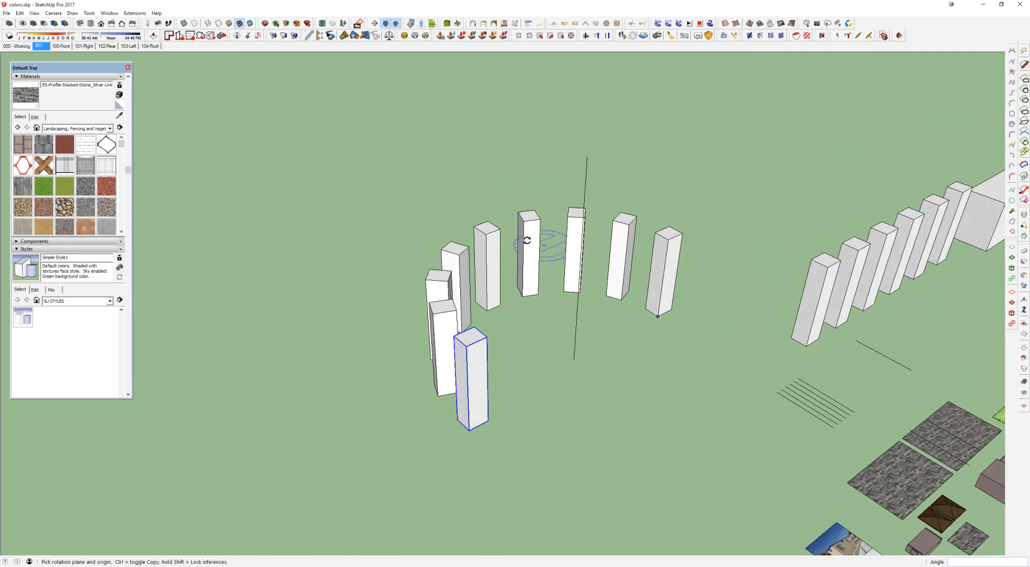
pyautogui.moveTo(782, 257); pyautogui.dragTo(731, 271, button='middle')
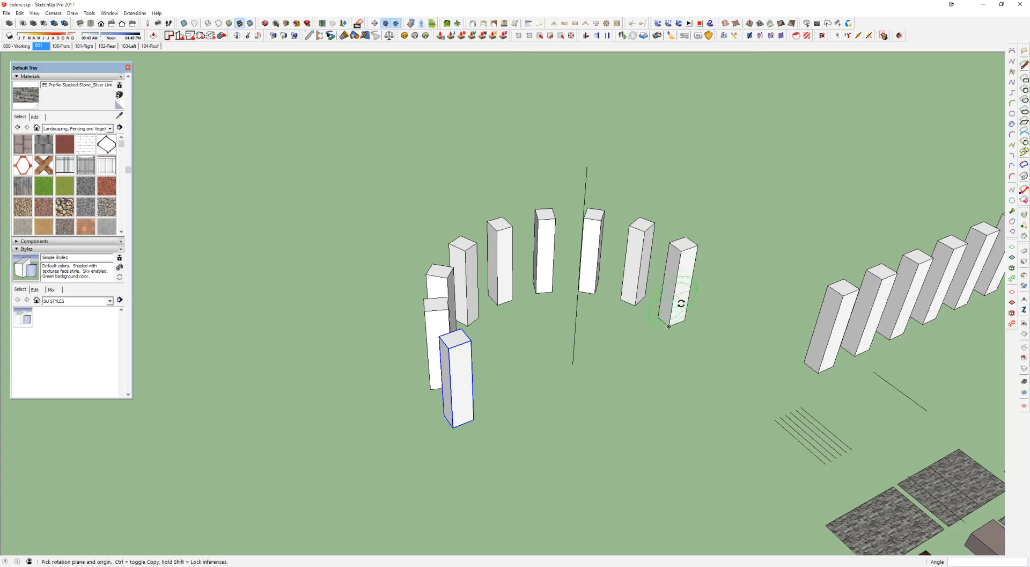
pyautogui.moveTo(678, 279); pyautogui.dragTo(621, 368, button='middle')
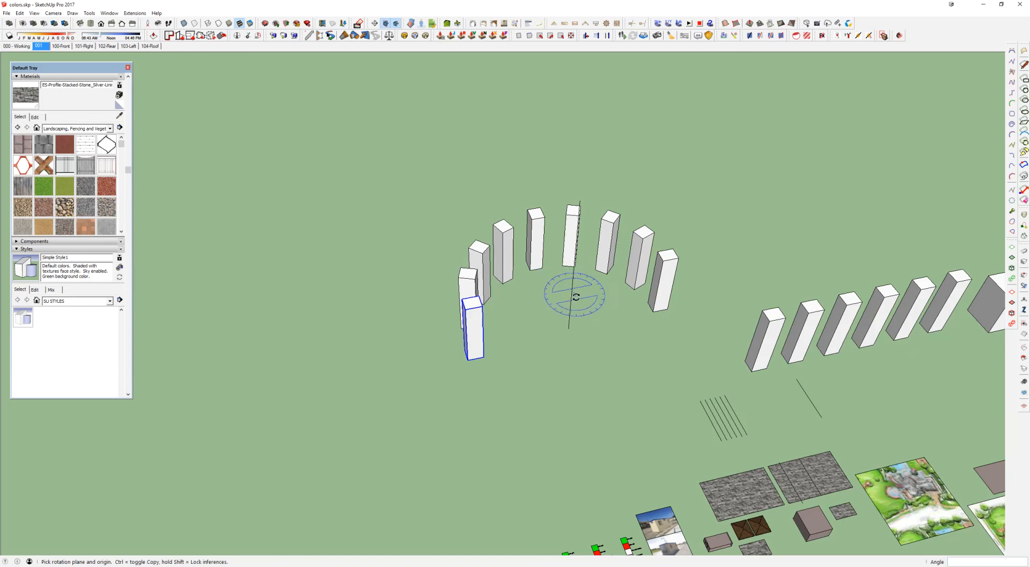
pyautogui.press('space')
pyautogui.press('e')
pyautogui.moveTo(638, 258)
pyautogui.mouseDown()
pyautogui.moveTo(575, 210)
pyautogui.moveTo(491, 253)
pyautogui.moveTo(476, 272)
pyautogui.moveTo(480, 261)
pyautogui.mouseUp()
# Rotate-copy the remaining tall box around the near end of the line and repeat the copy as an 8x radial array
pyautogui.press('q')
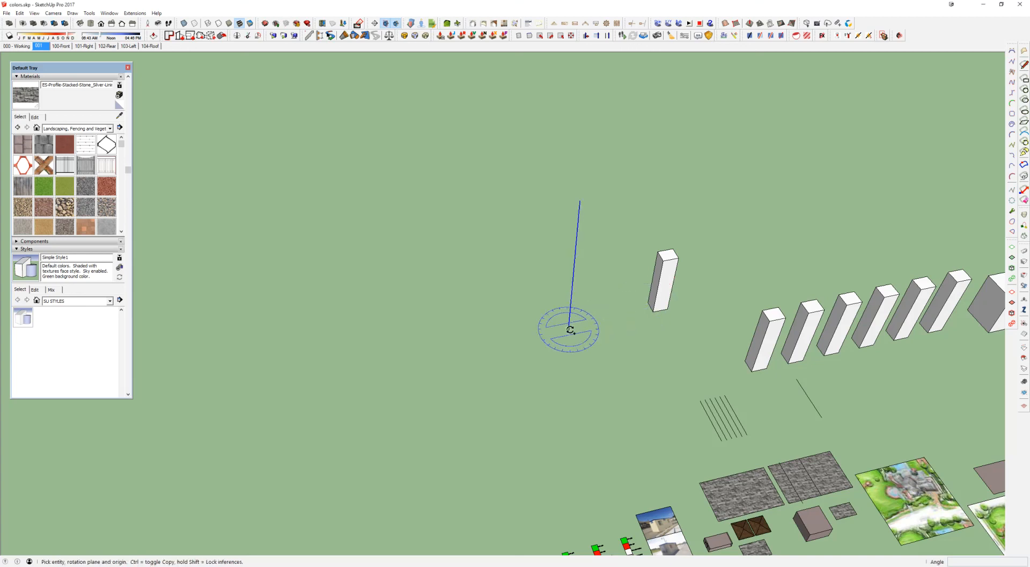
pyautogui.press('space')
pyautogui.click(666, 285)
pyautogui.press('q')
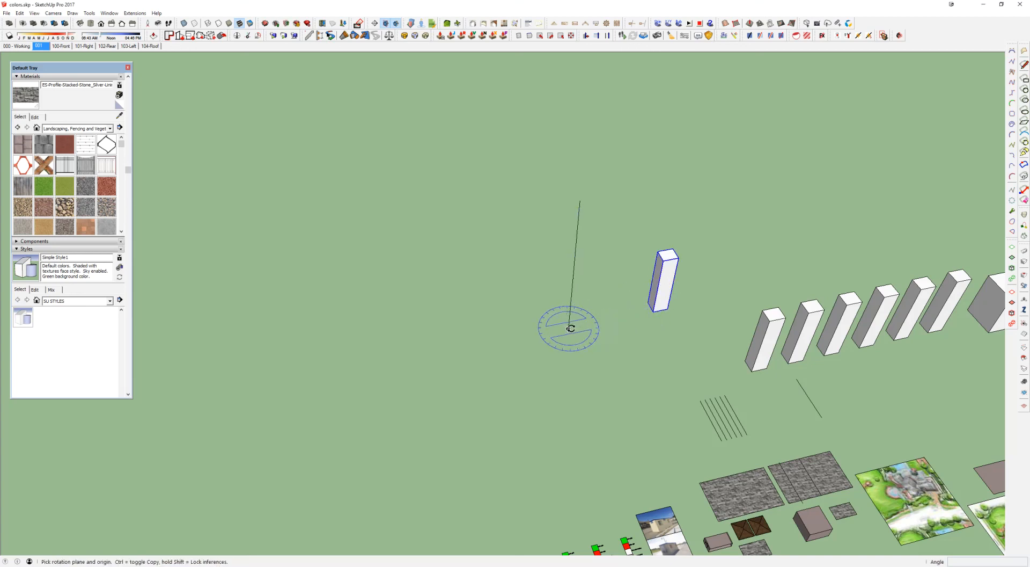
pyautogui.moveTo(569, 328); pyautogui.dragTo(651, 315)
pyautogui.click(652, 313)
pyautogui.press('ctrl')
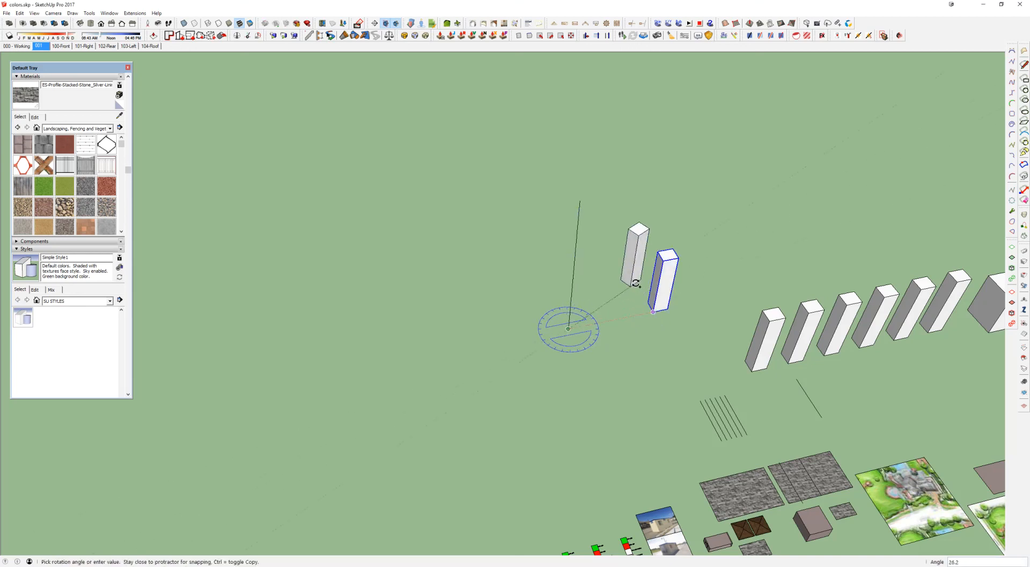
pyautogui.click(636, 283)
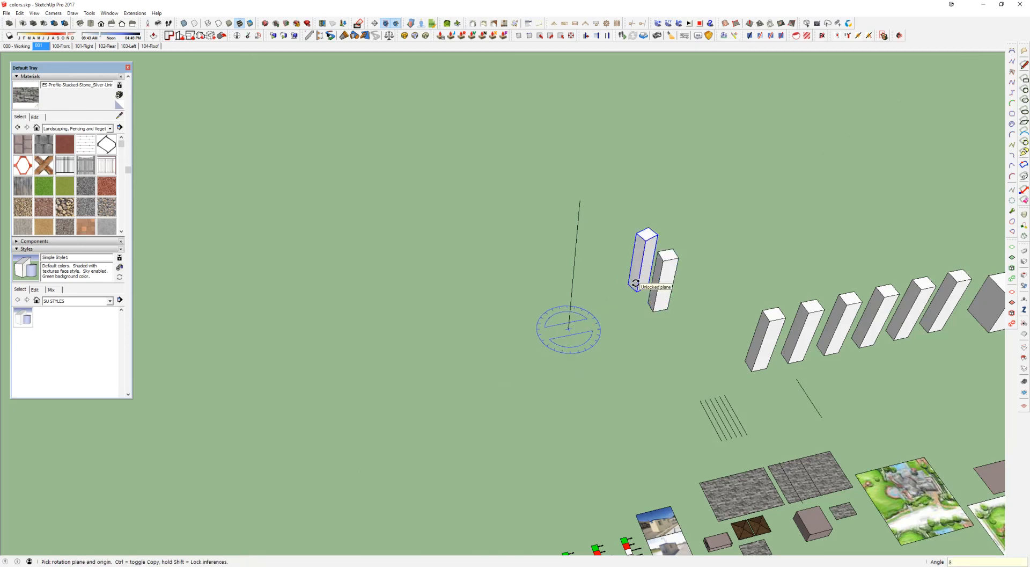
pyautogui.press('Return')
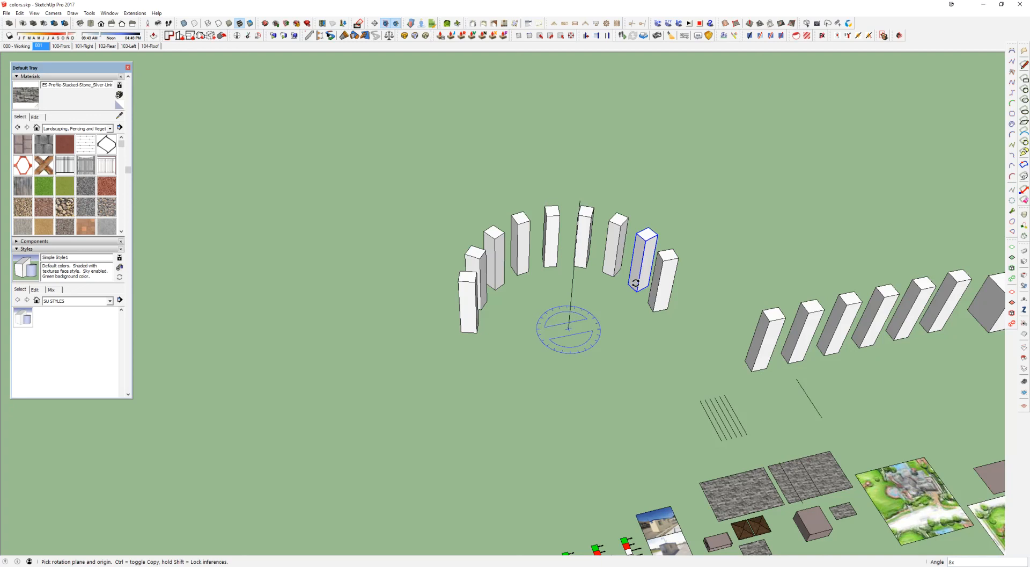
pyautogui.press('space')
# Sample the landscape plan image's material from its face and open that material for editing, with the tray moved beside it
pyautogui.scroll(-3, 701, 317)
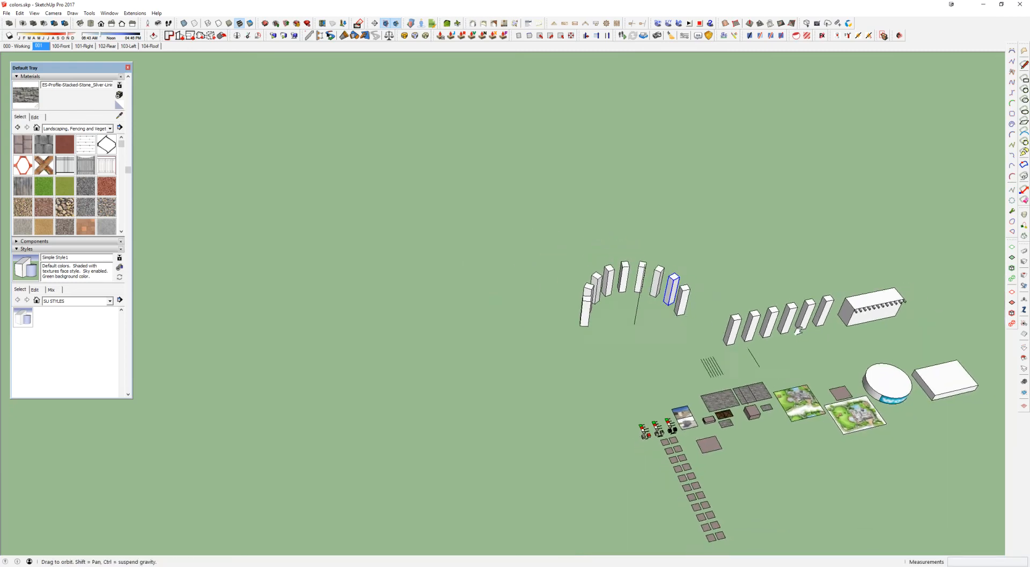
pyautogui.keyDown('shift'); pyautogui.moveTo(800, 304); pyautogui.dragTo(679, 279, button='middle'); pyautogui.keyUp('shift')
pyautogui.scroll(5, 682, 290)
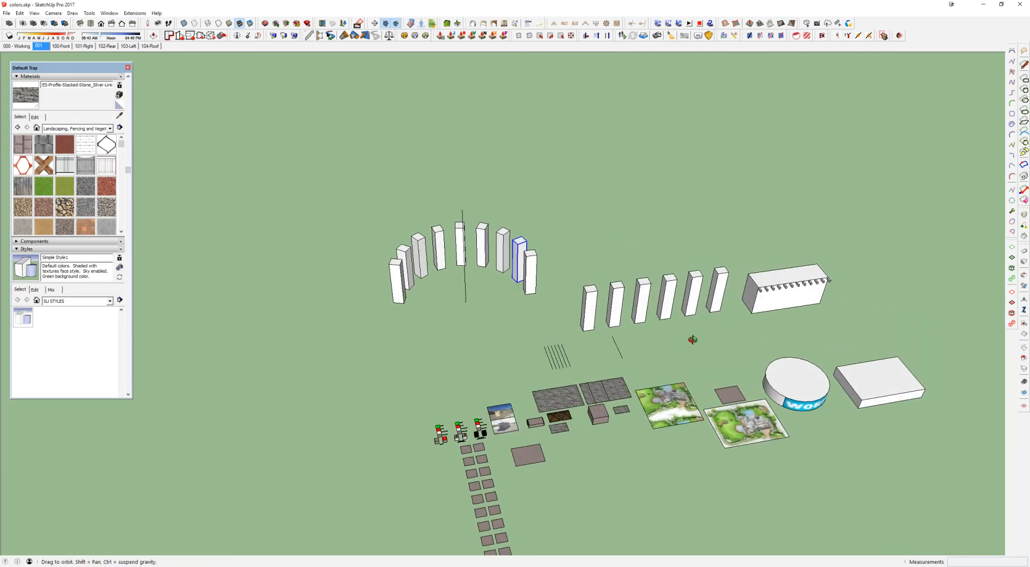
pyautogui.keyDown('shift'); pyautogui.moveTo(693, 332); pyautogui.dragTo(697, 310, button='middle'); pyautogui.keyUp('shift')
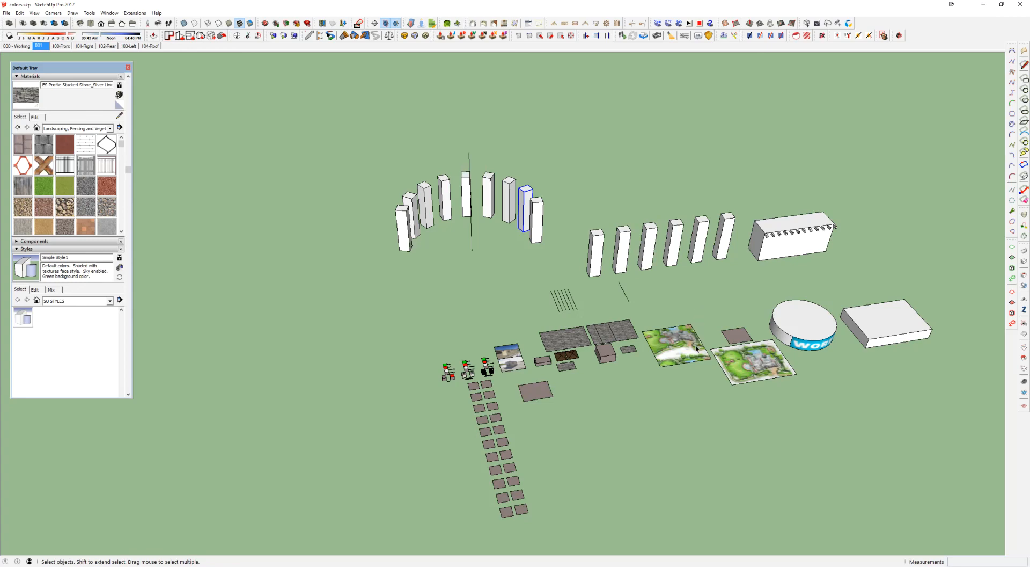
pyautogui.scroll(4, 639, 382)
pyautogui.scroll(2, 638, 384)
pyautogui.press('b')
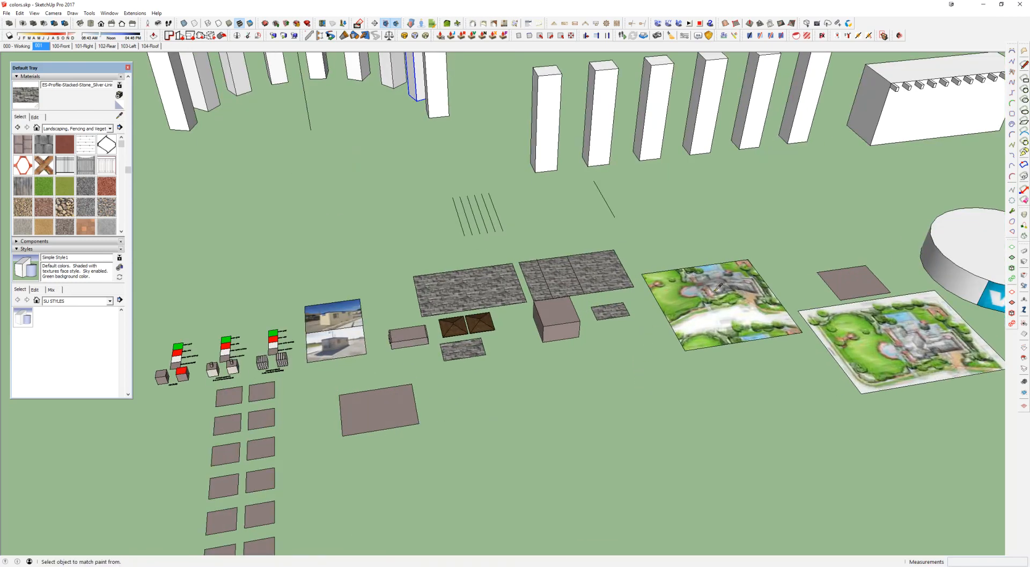
pyautogui.keyDown('alt'); pyautogui.click(684, 297); pyautogui.keyUp('alt')
pyautogui.scroll(2, 685, 298)
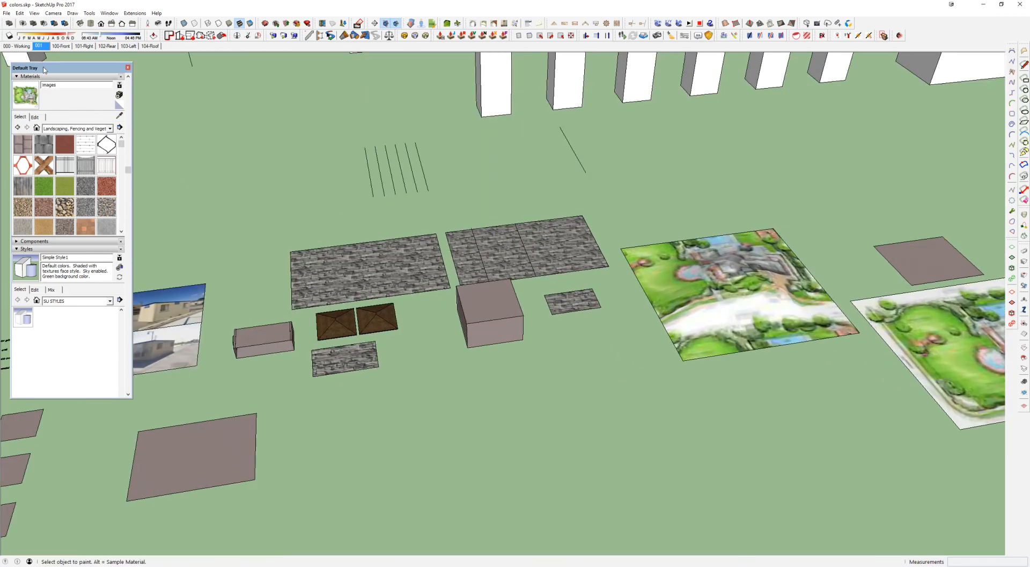
pyautogui.moveTo(45, 69); pyautogui.dragTo(613, 110)
pyautogui.click(603, 160)
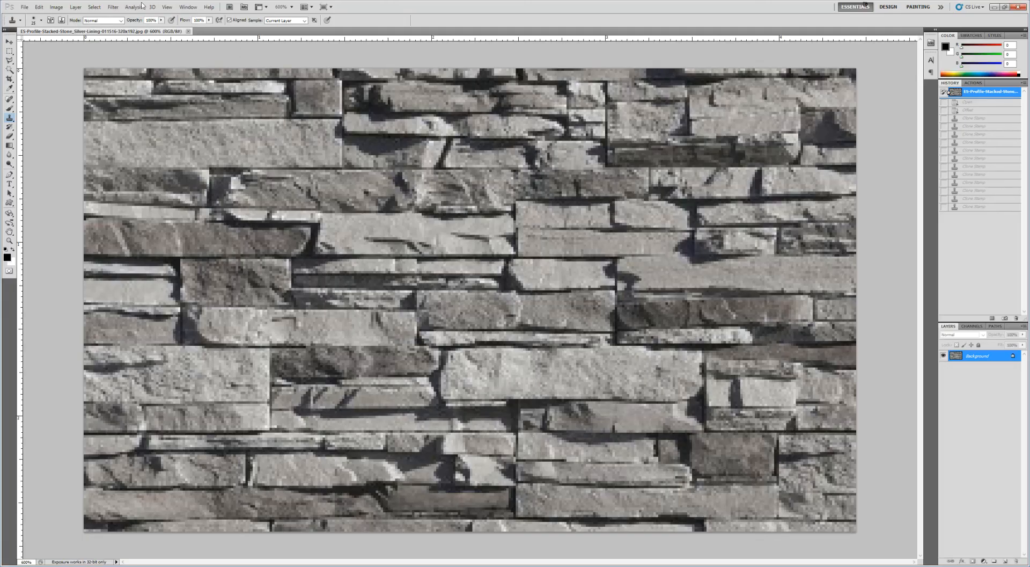
pyautogui.click(59, 8)
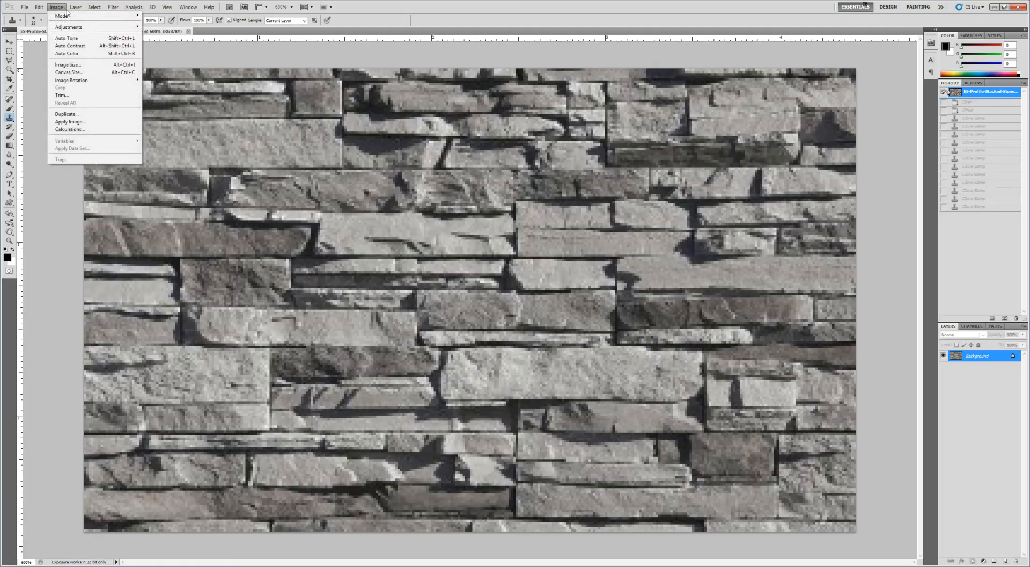
pyautogui.moveTo(62, 16)
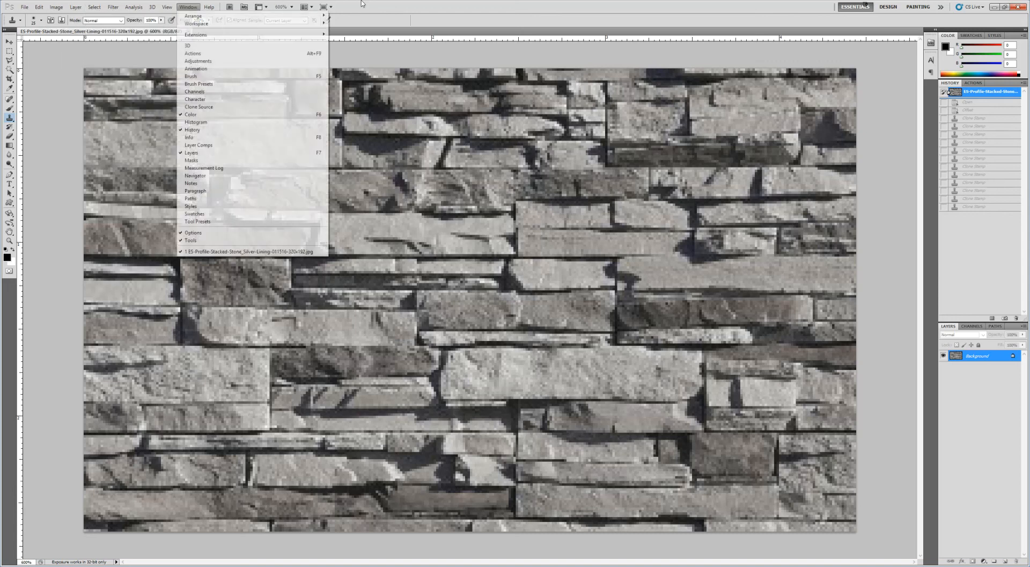
pyautogui.click(386, 8)
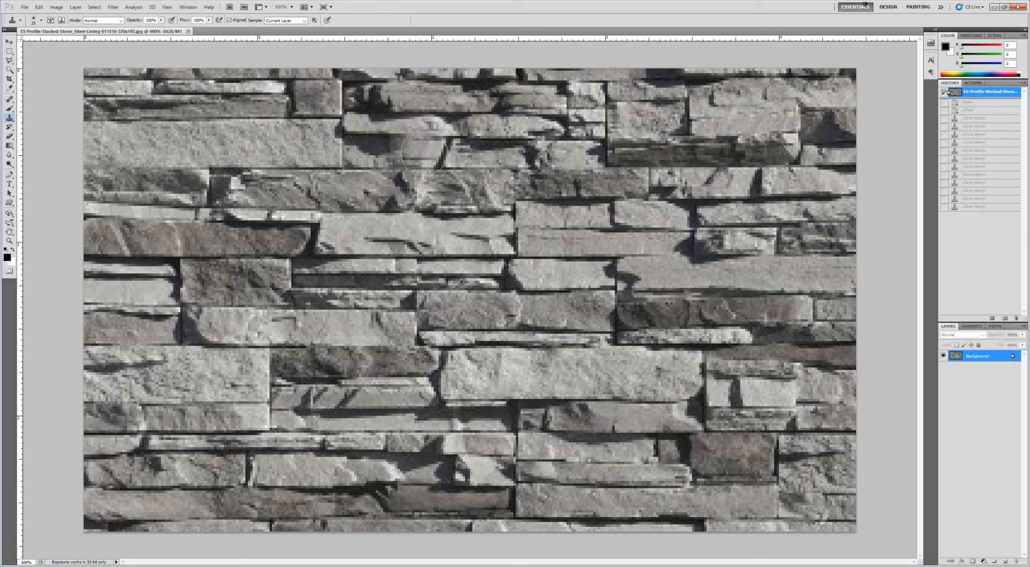
# Switch back to SketchUp, move the floating tray clear of the landscape plan, and leave the Paint Bucket tool
pyautogui.click(995, 7)
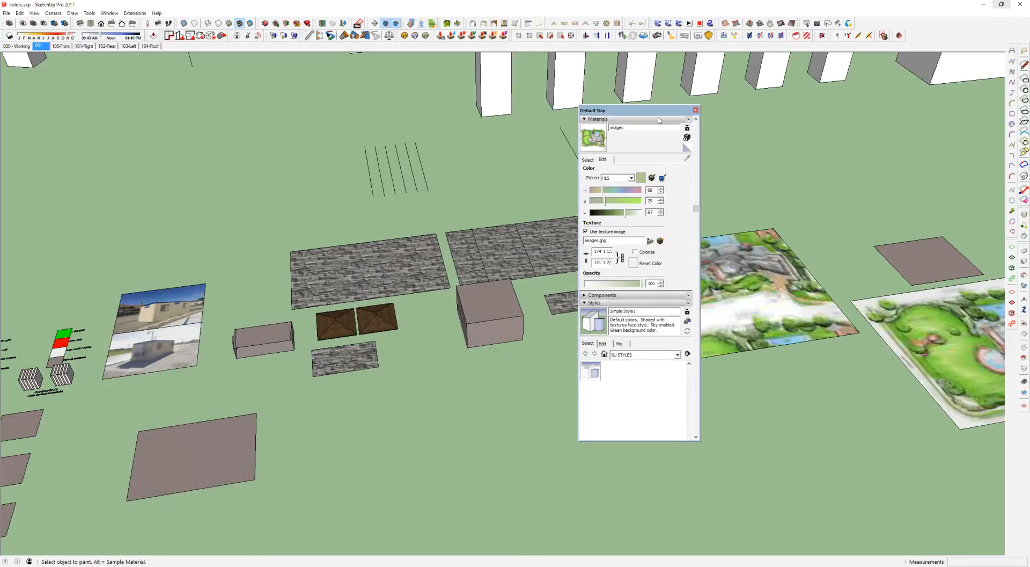
pyautogui.moveTo(650, 115); pyautogui.dragTo(156, 70)
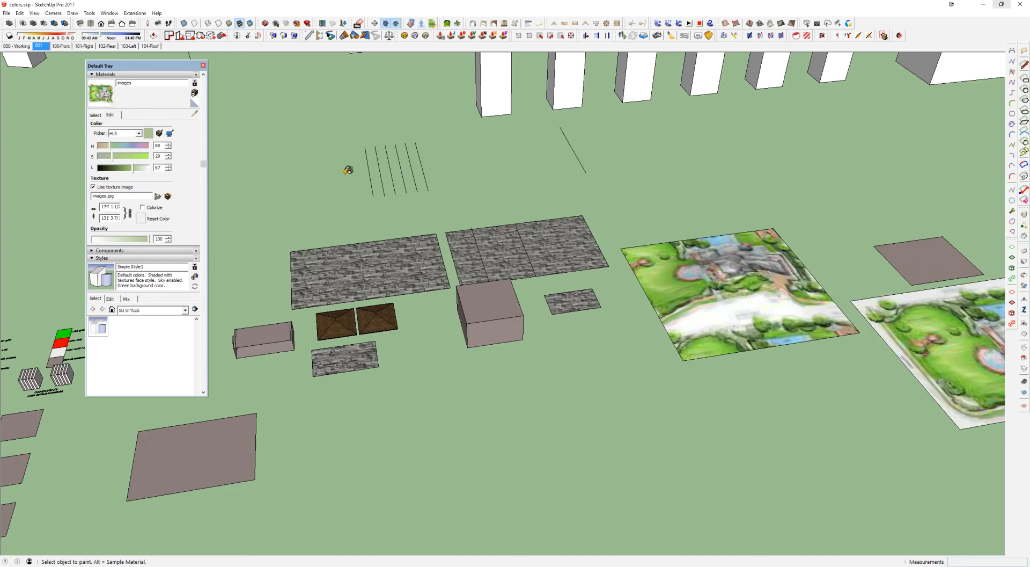
pyautogui.press('space')
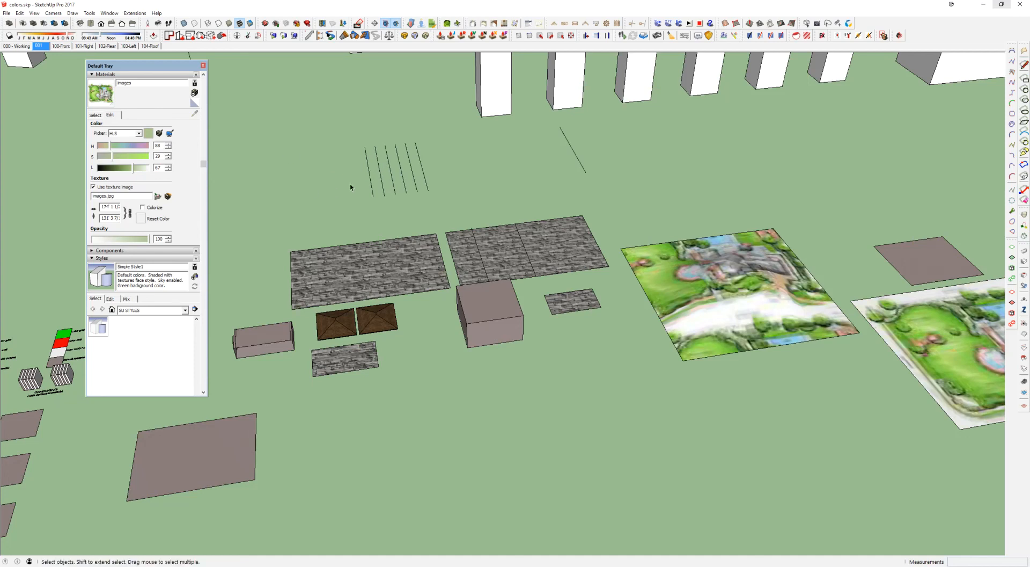